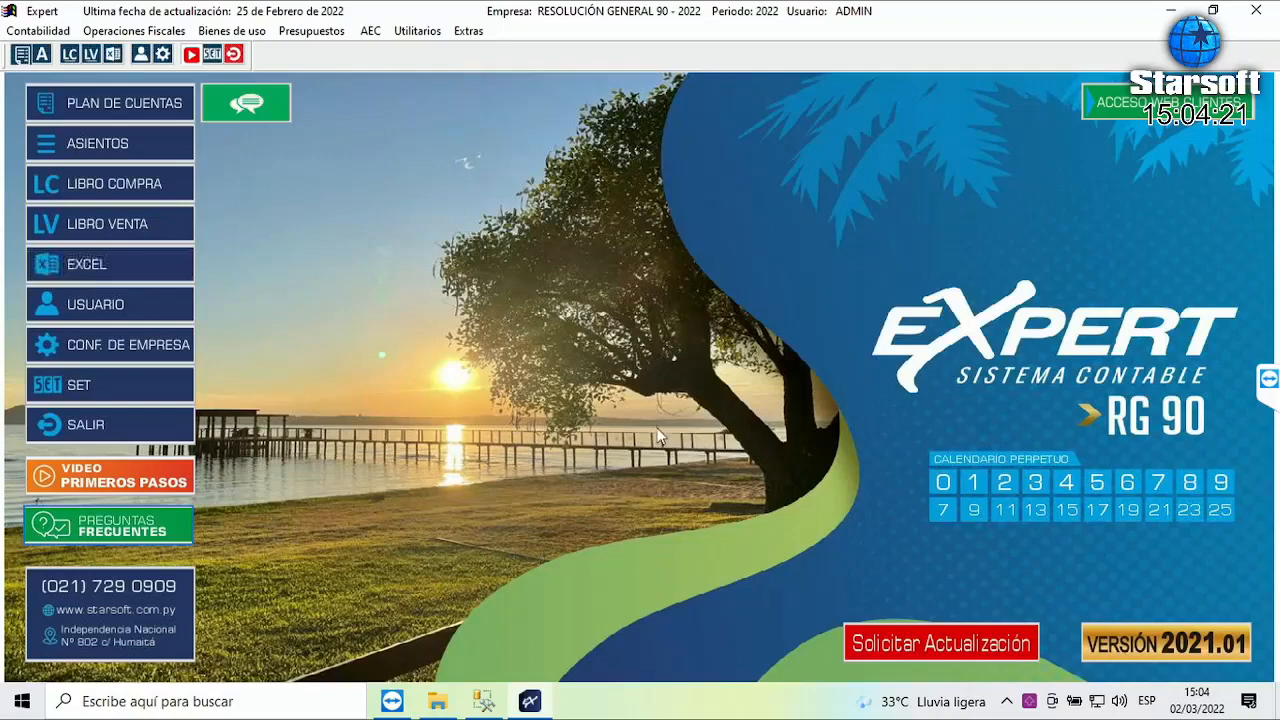
- Open the Configuración de Empresas dialog from the Utilitarios > Empresas menu
click(420, 32)
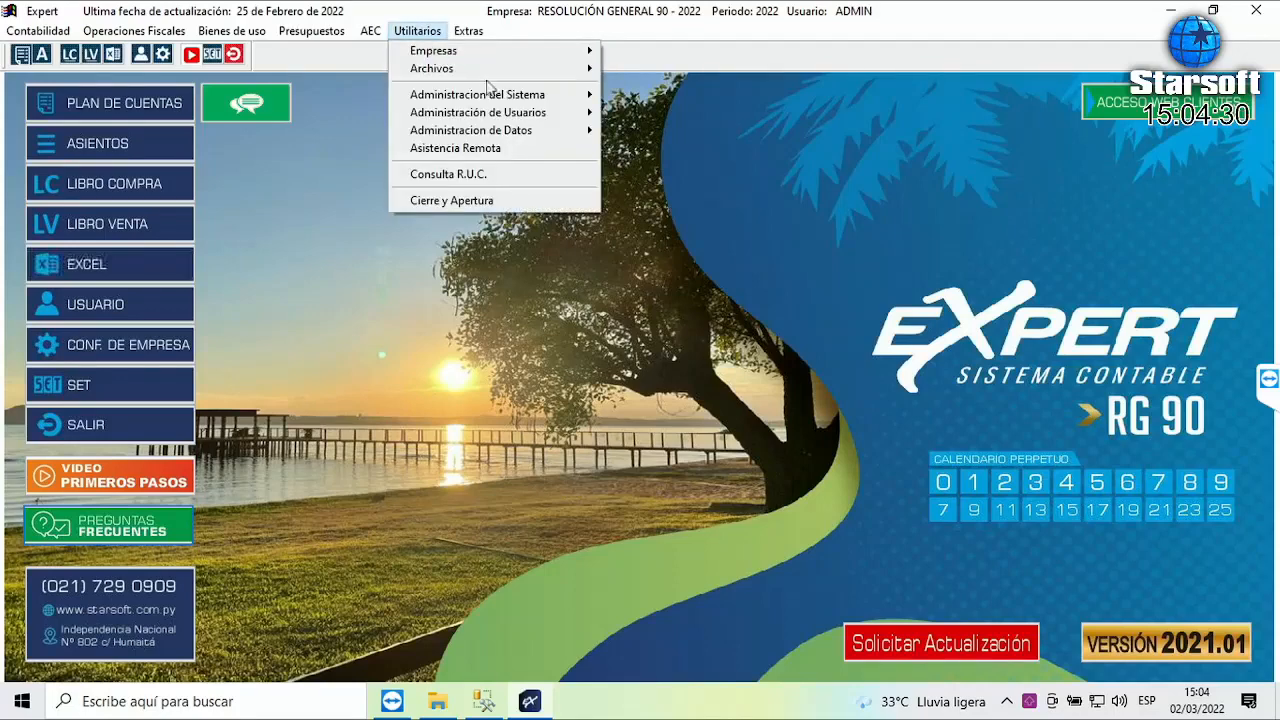
mouse_move(508, 100)
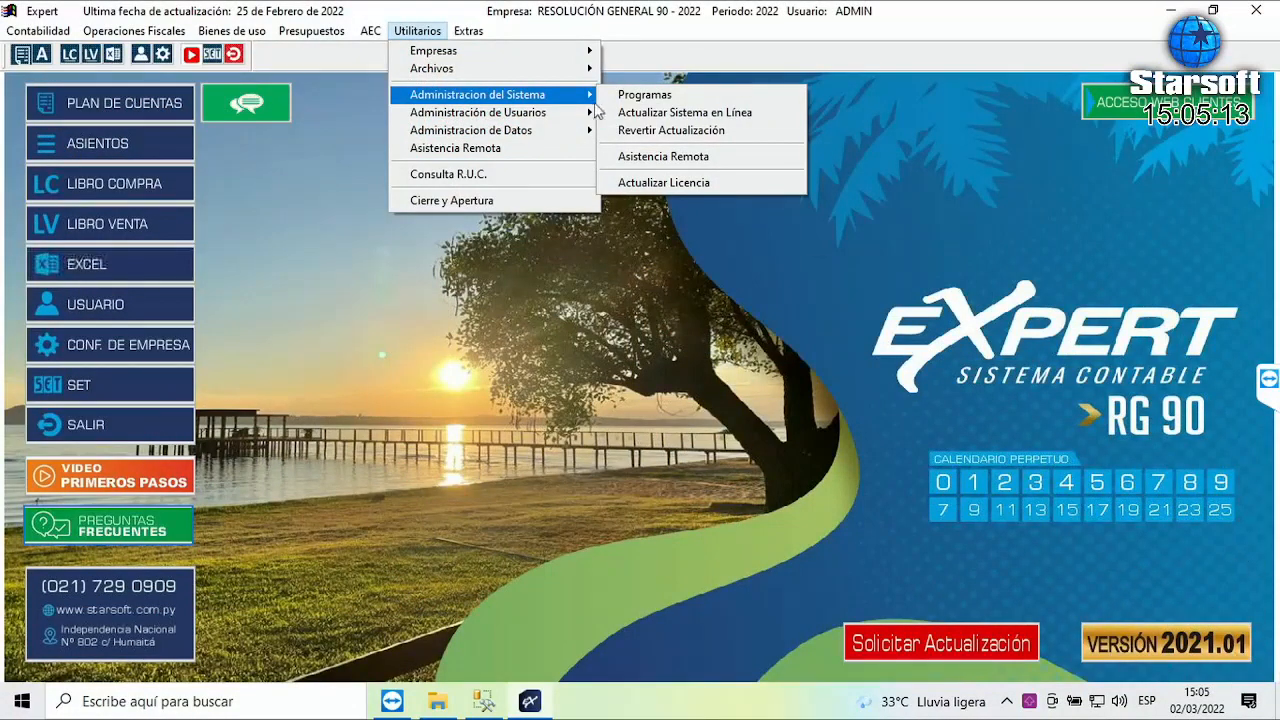
click(683, 314)
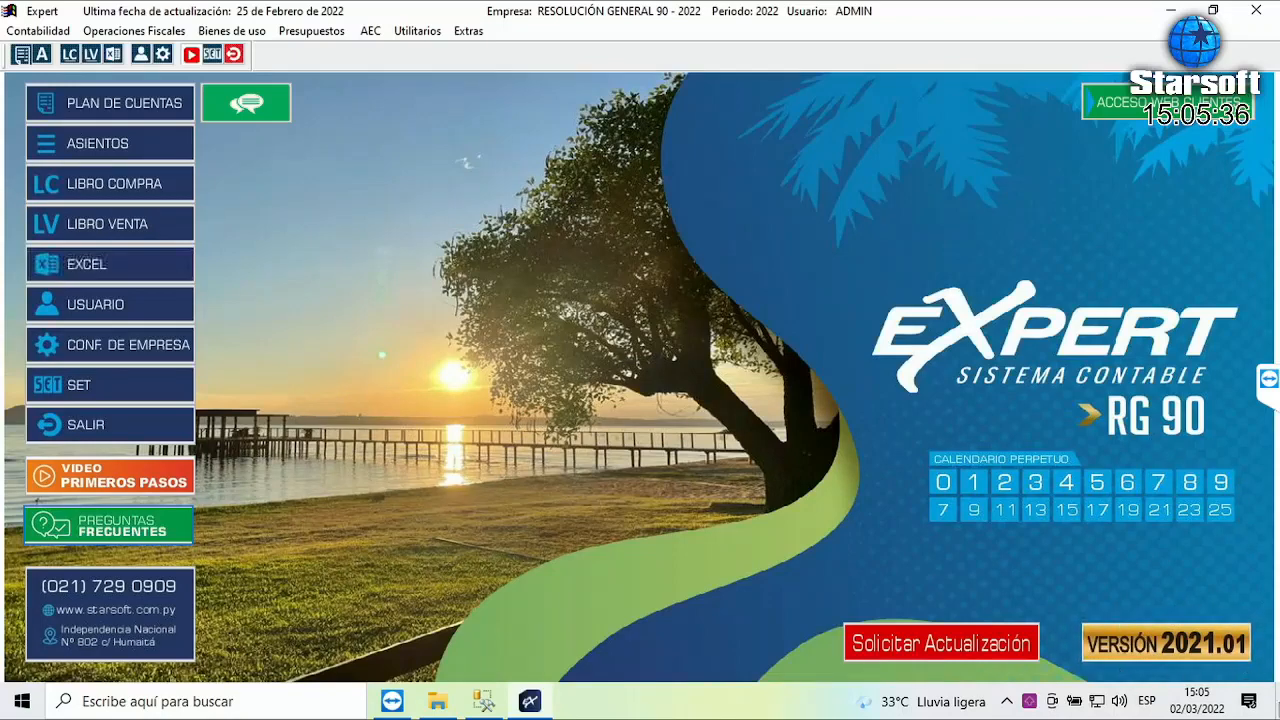
click(417, 31)
mouse_move(430, 50)
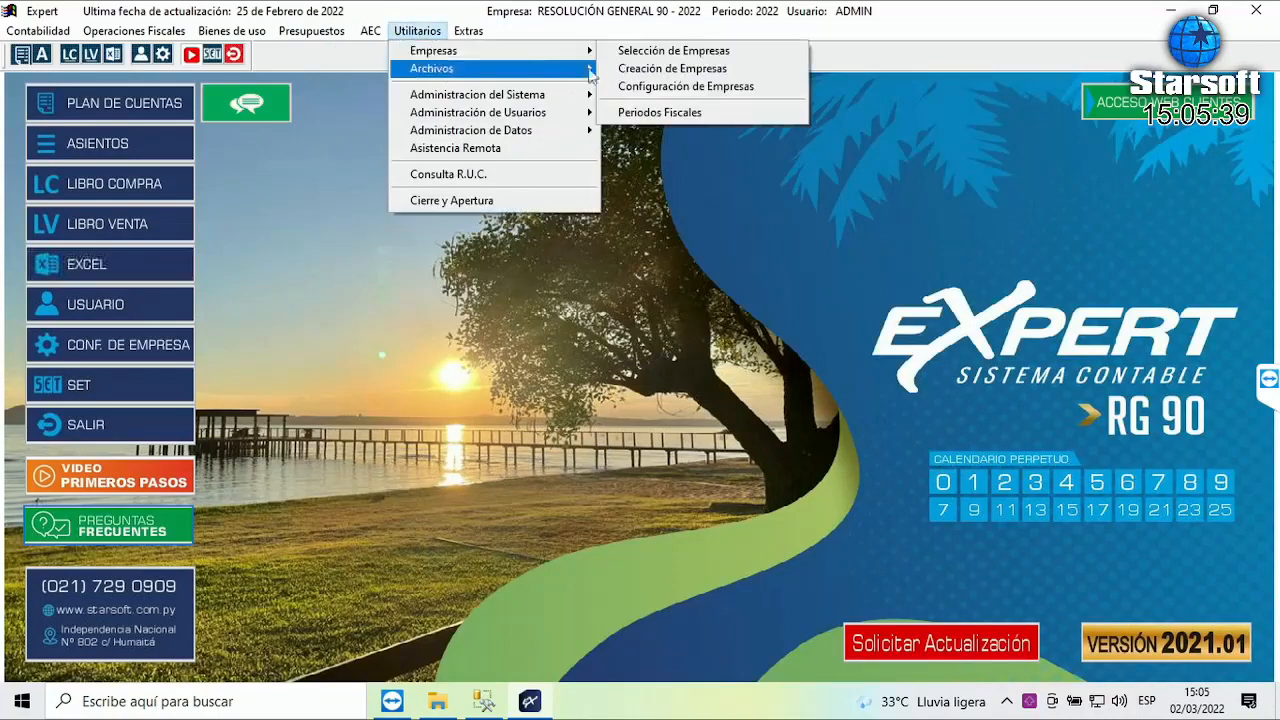
click(710, 87)
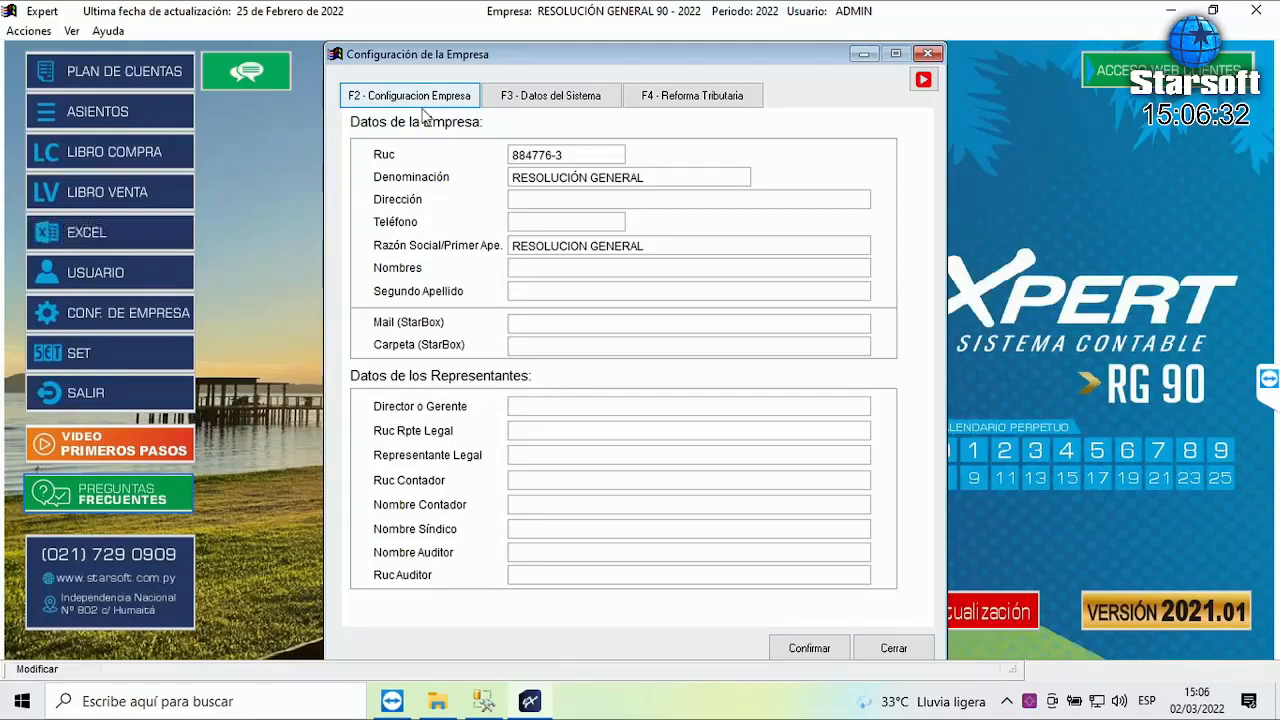
key(F3)
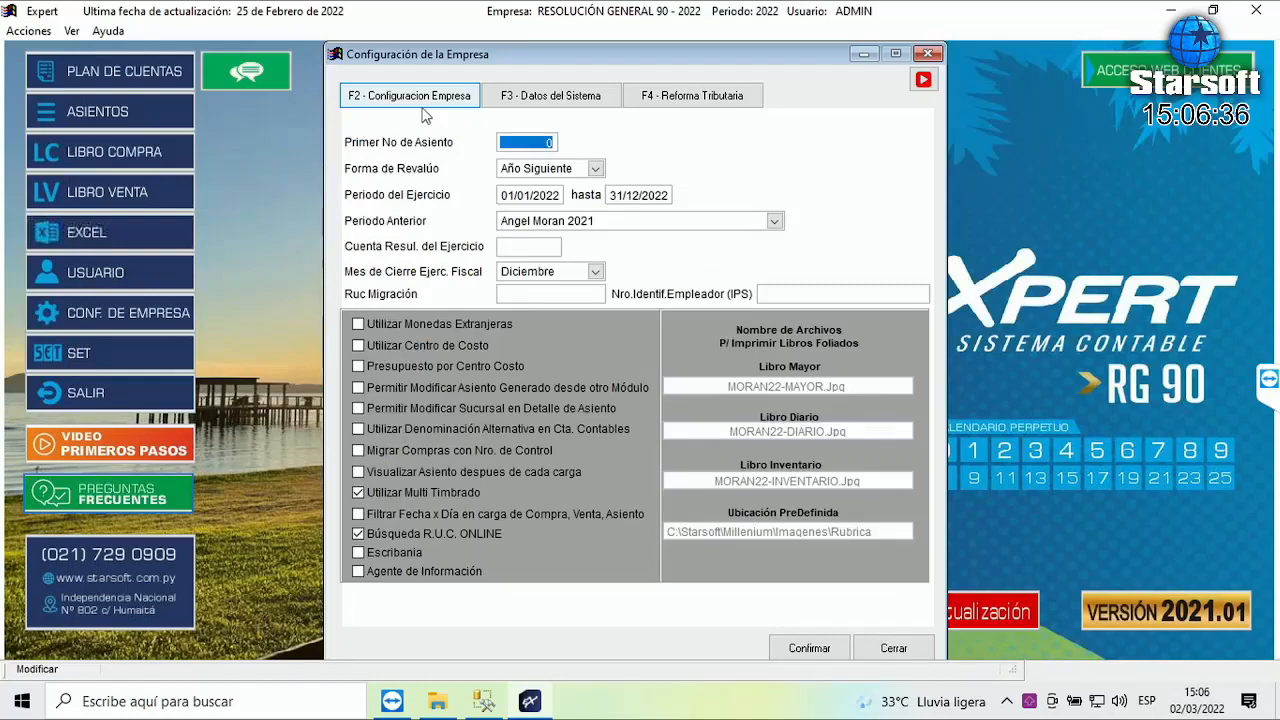
- Move between the F2, F3 and F4 pages to reach the Tipo de Contribuyente and I.R.P. settings
click(586, 105)
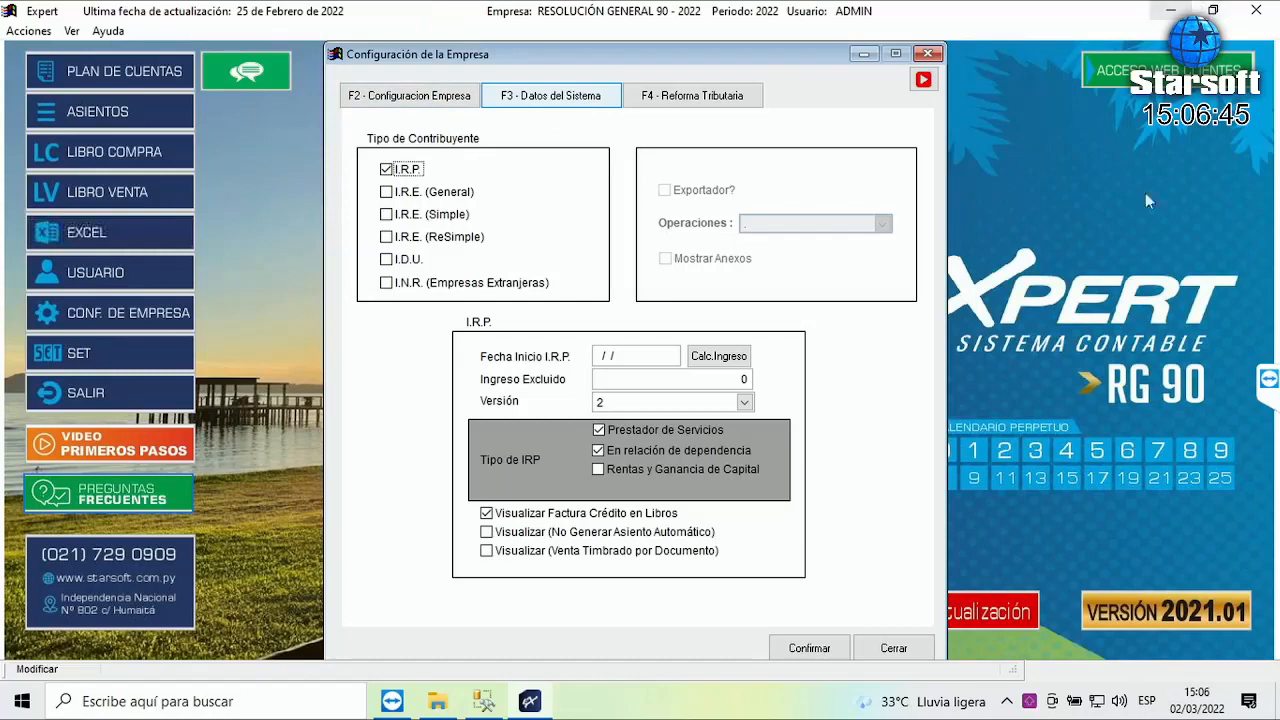
click(408, 96)
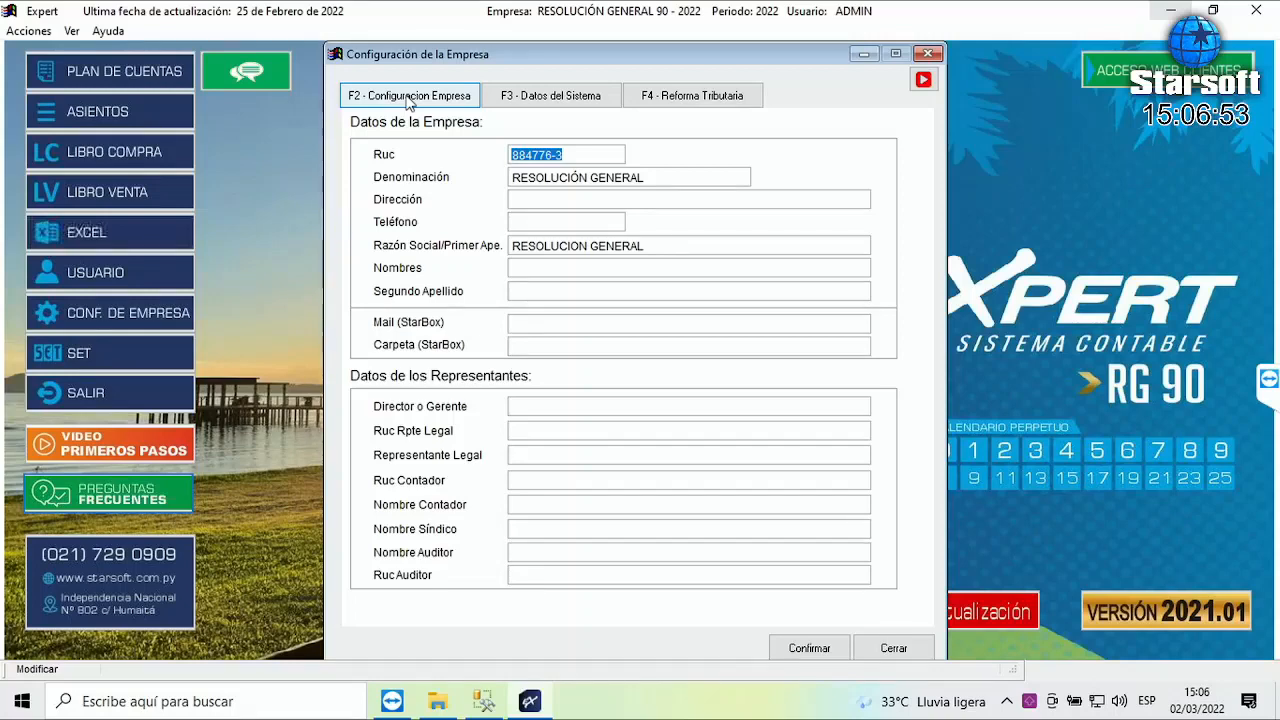
click(557, 103)
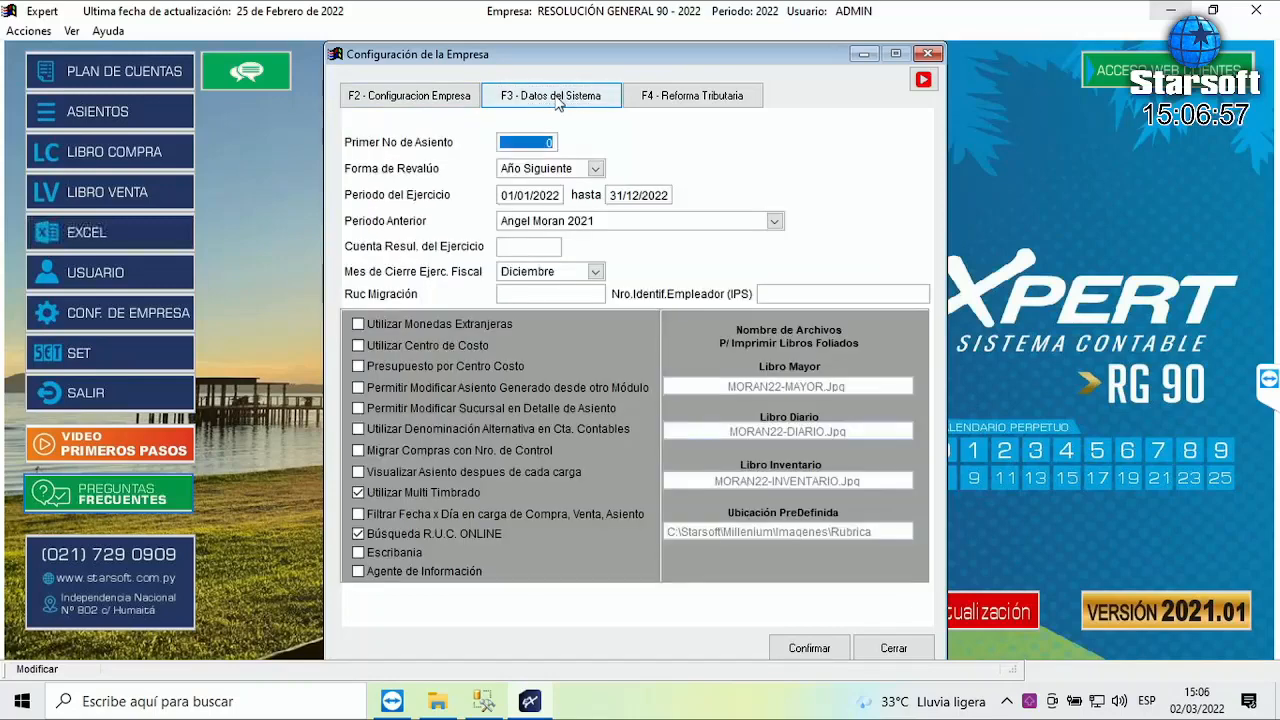
click(718, 100)
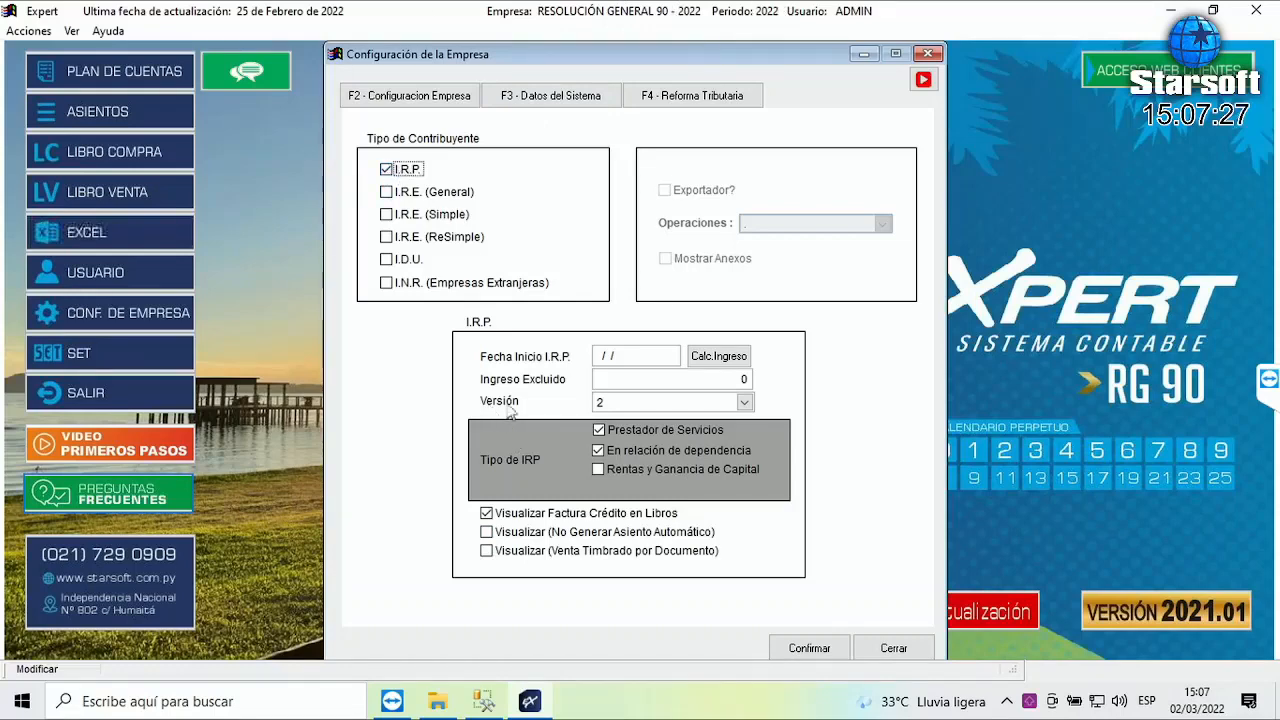
- Choose '3 - Actualizado' in the I.R.P. Versión dropdown
click(745, 404)
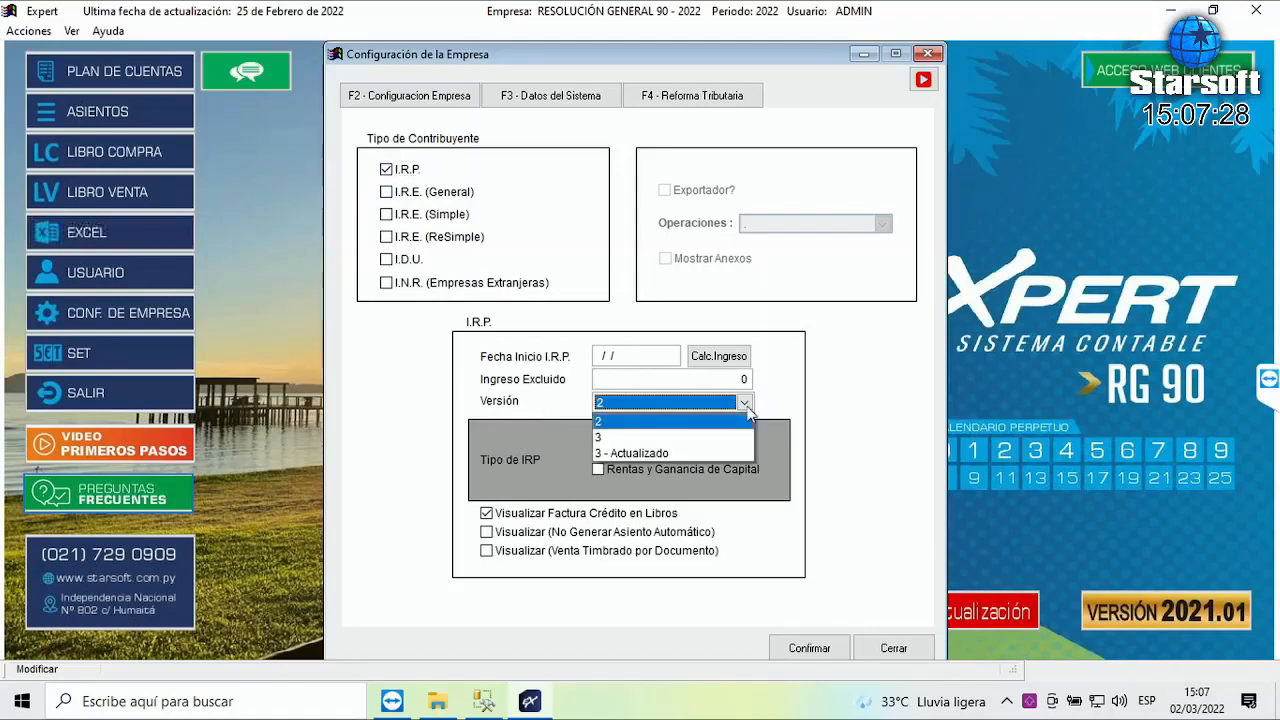
click(651, 455)
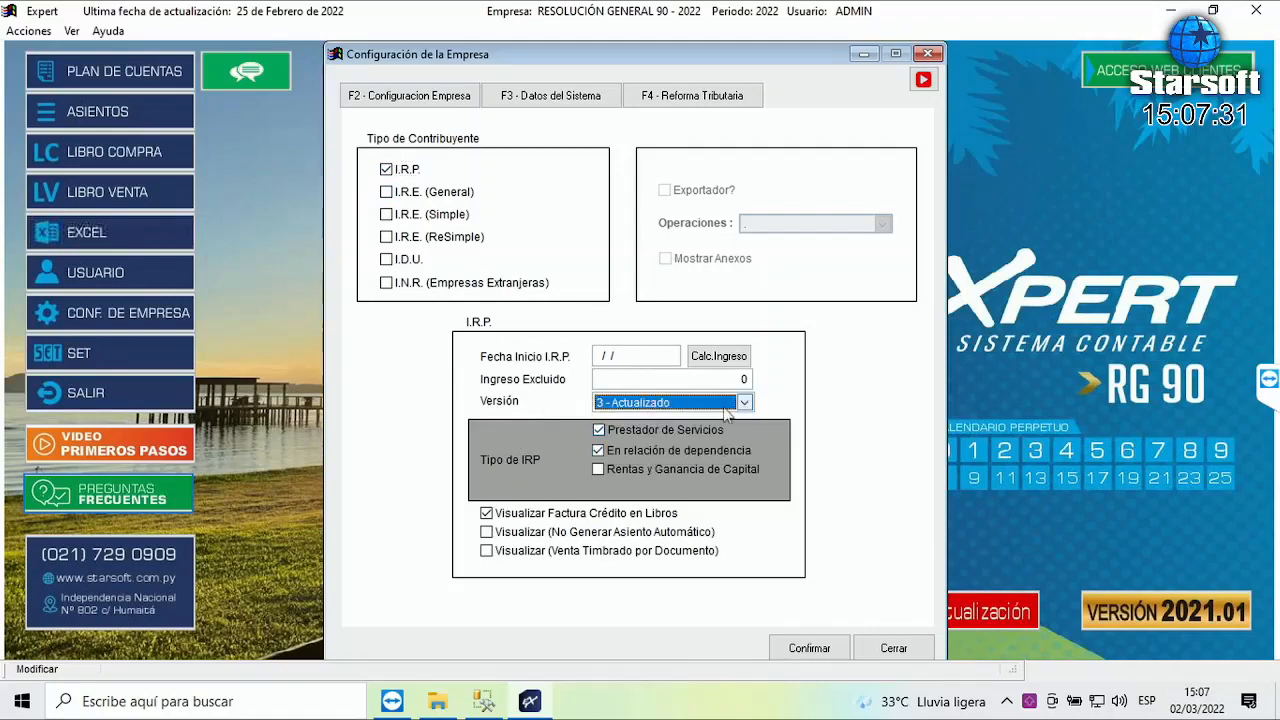
key(Tab)
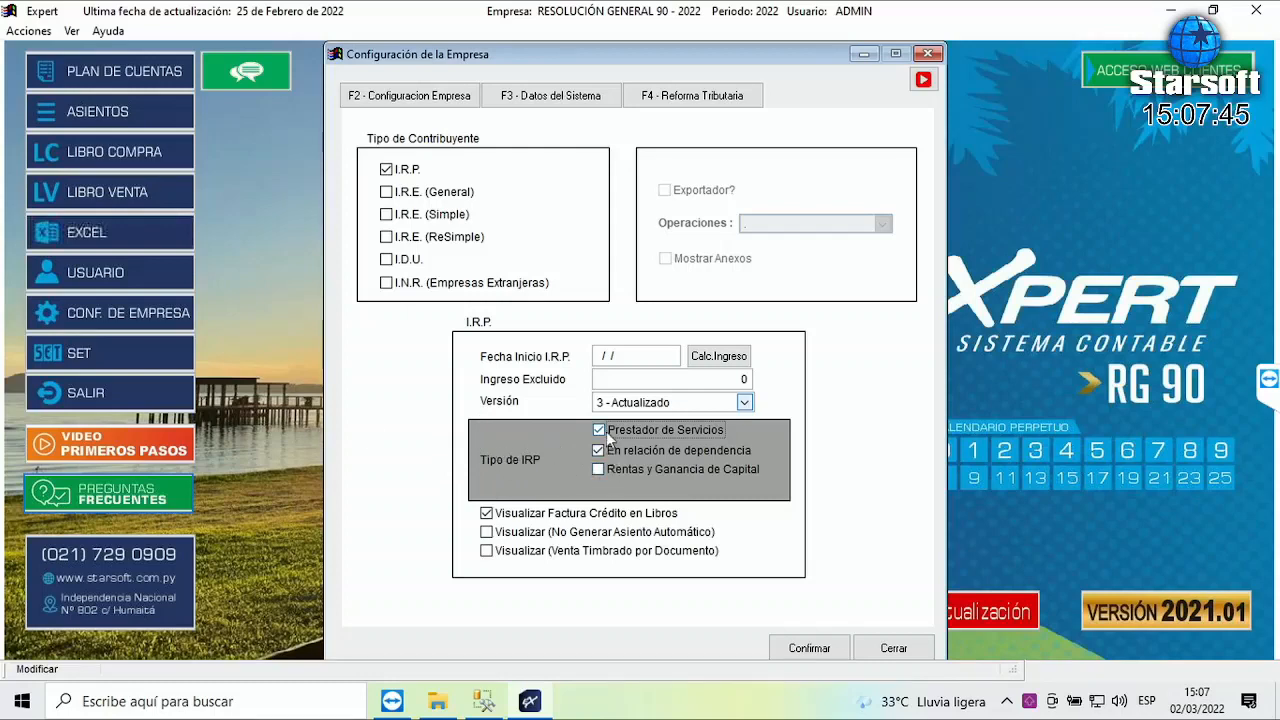
click(598, 429)
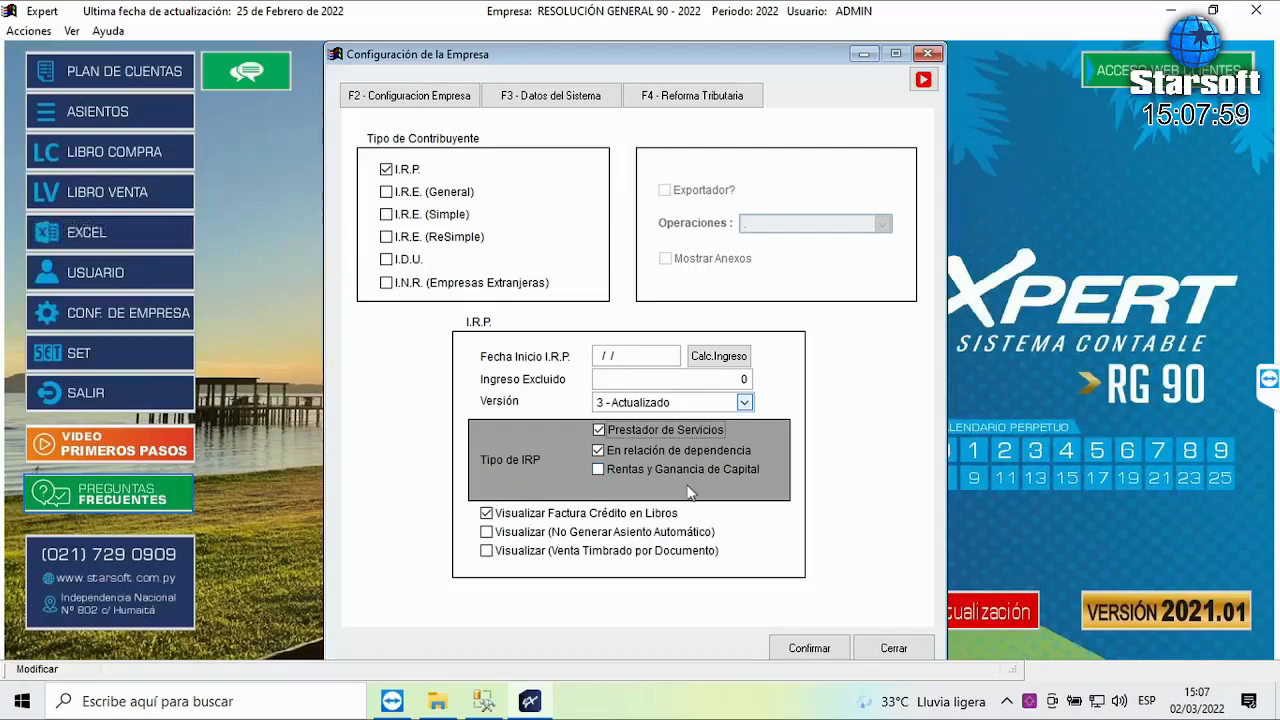
- Adjust the IRP type boxes and accept the warning, leaving only En relación de dependencia checked
click(599, 452)
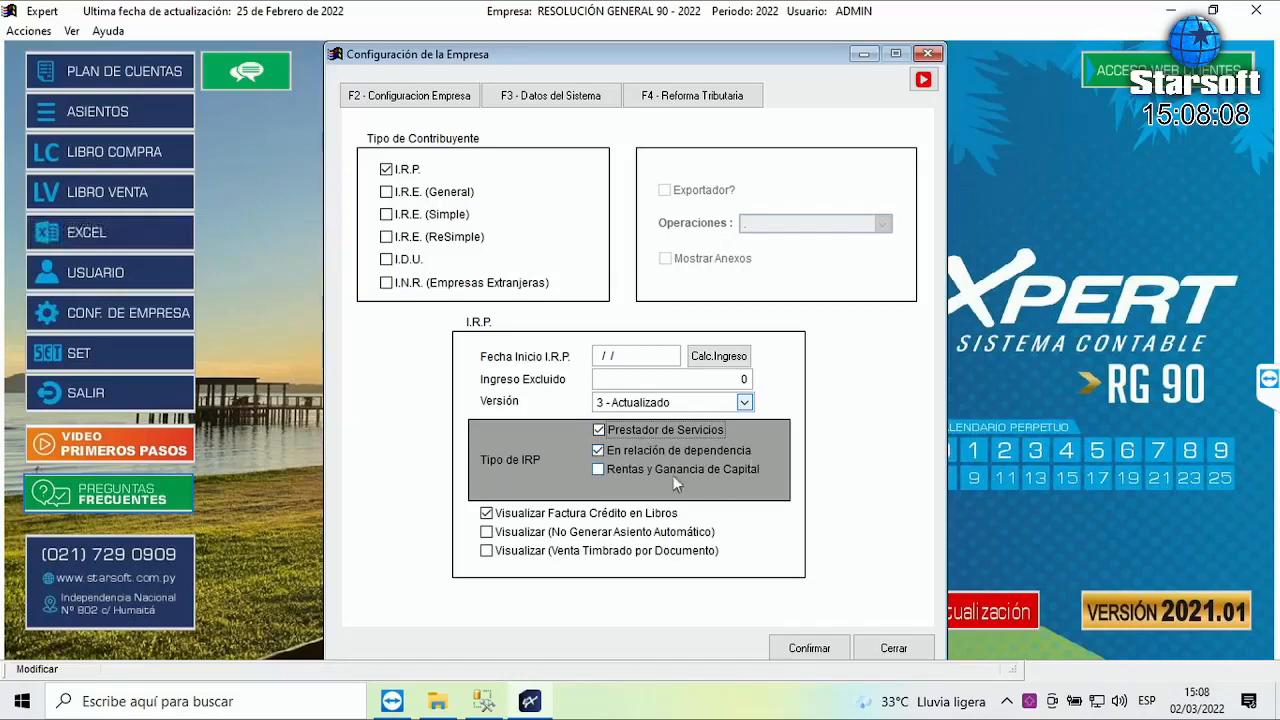
click(599, 469)
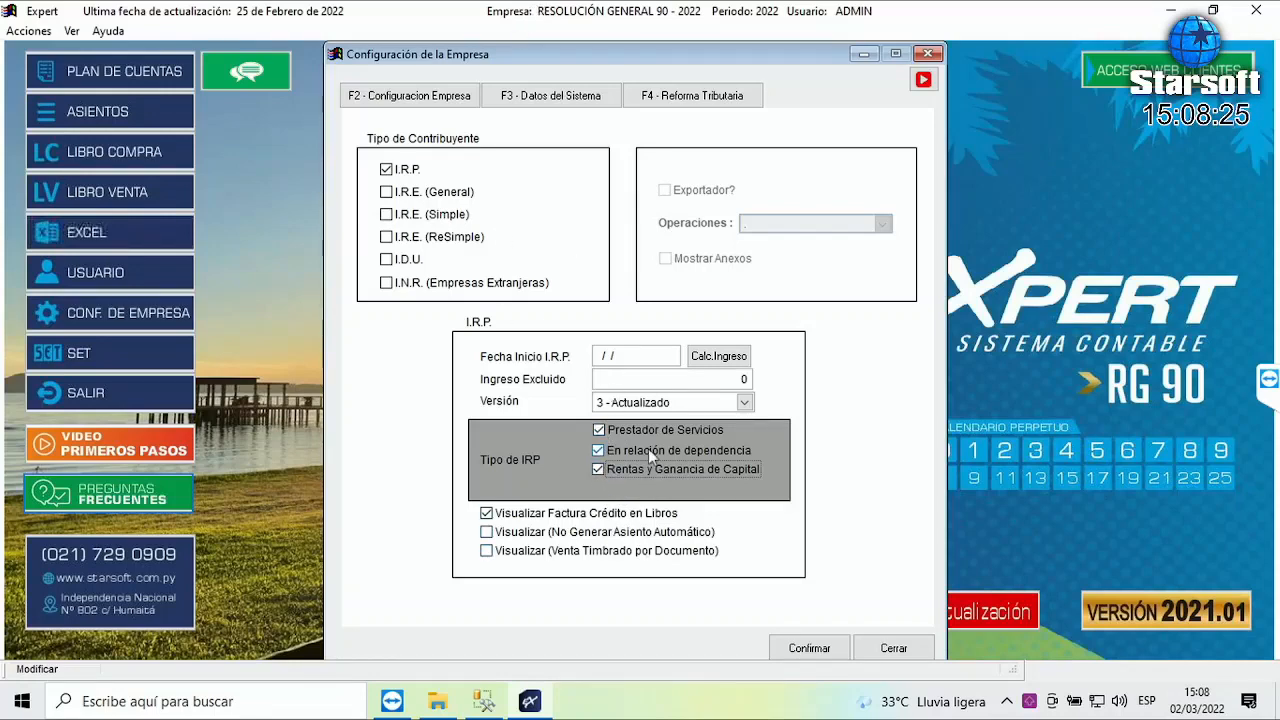
click(599, 430)
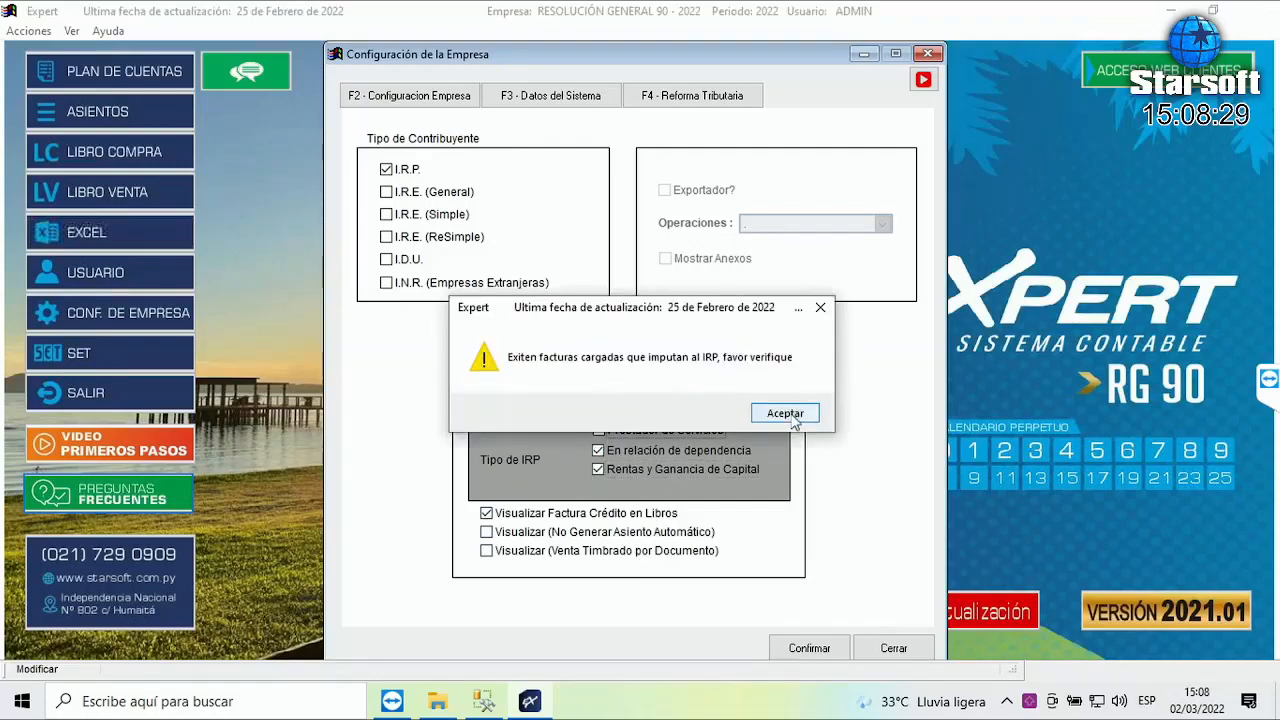
click(785, 413)
click(599, 469)
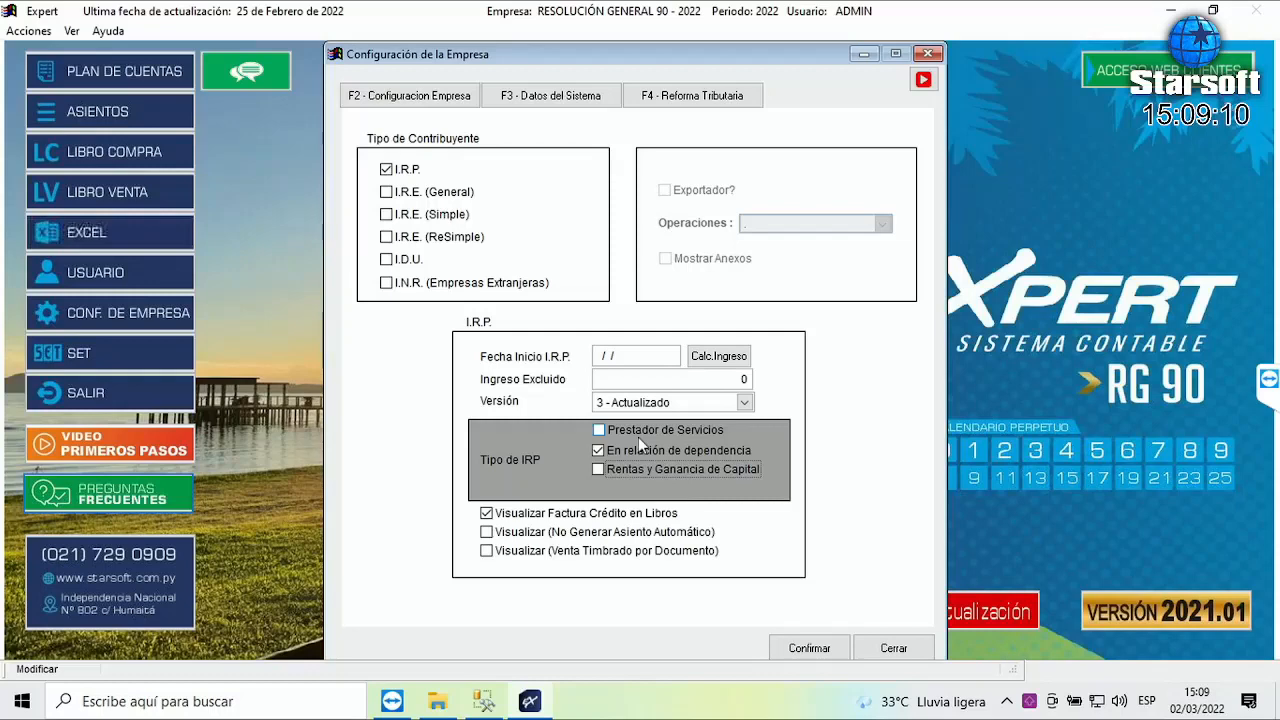
- Re-tick Prestador de Servicios after accepting the IRP warning, then Confirmar the configuration
click(599, 432)
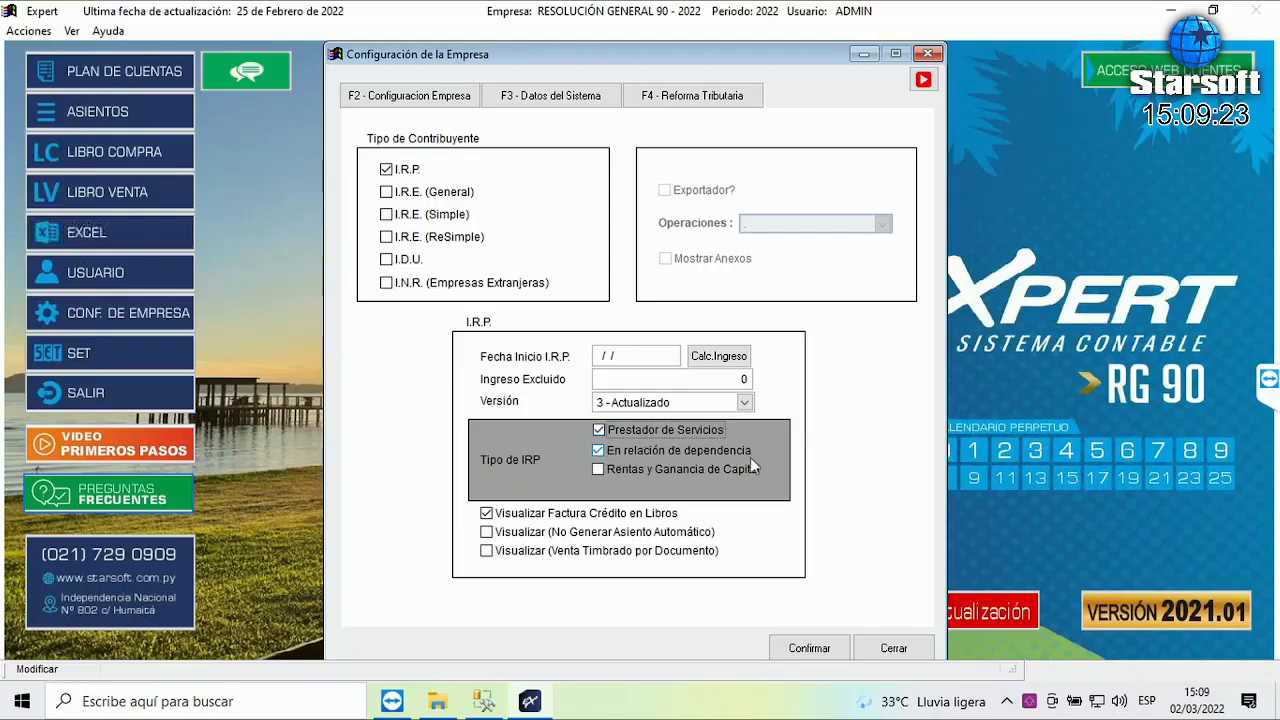
click(600, 432)
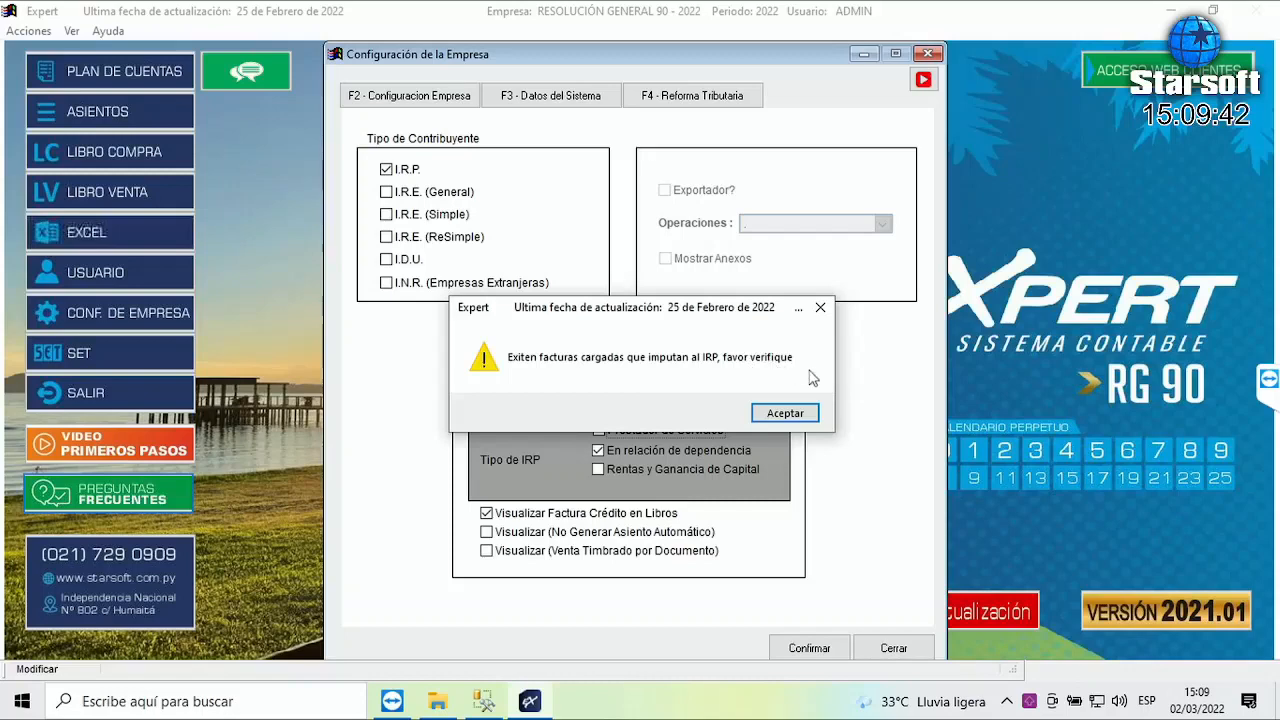
drag(608, 318, 612, 268)
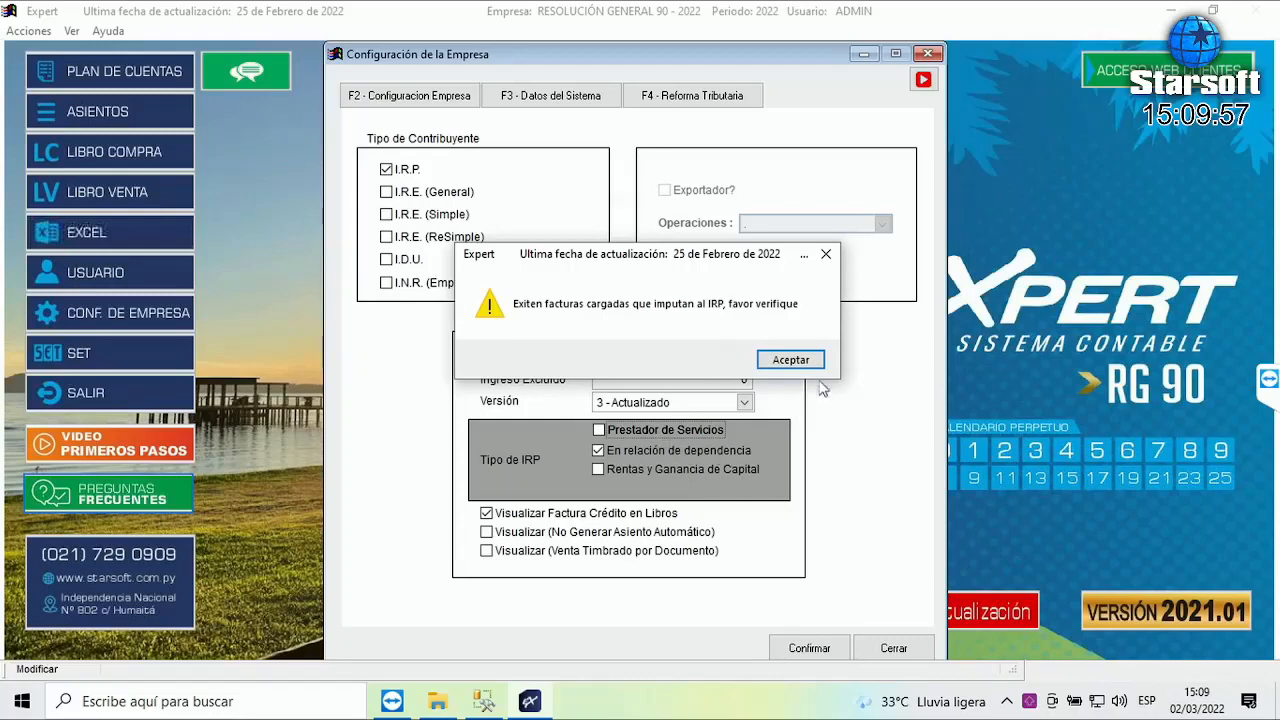
click(792, 361)
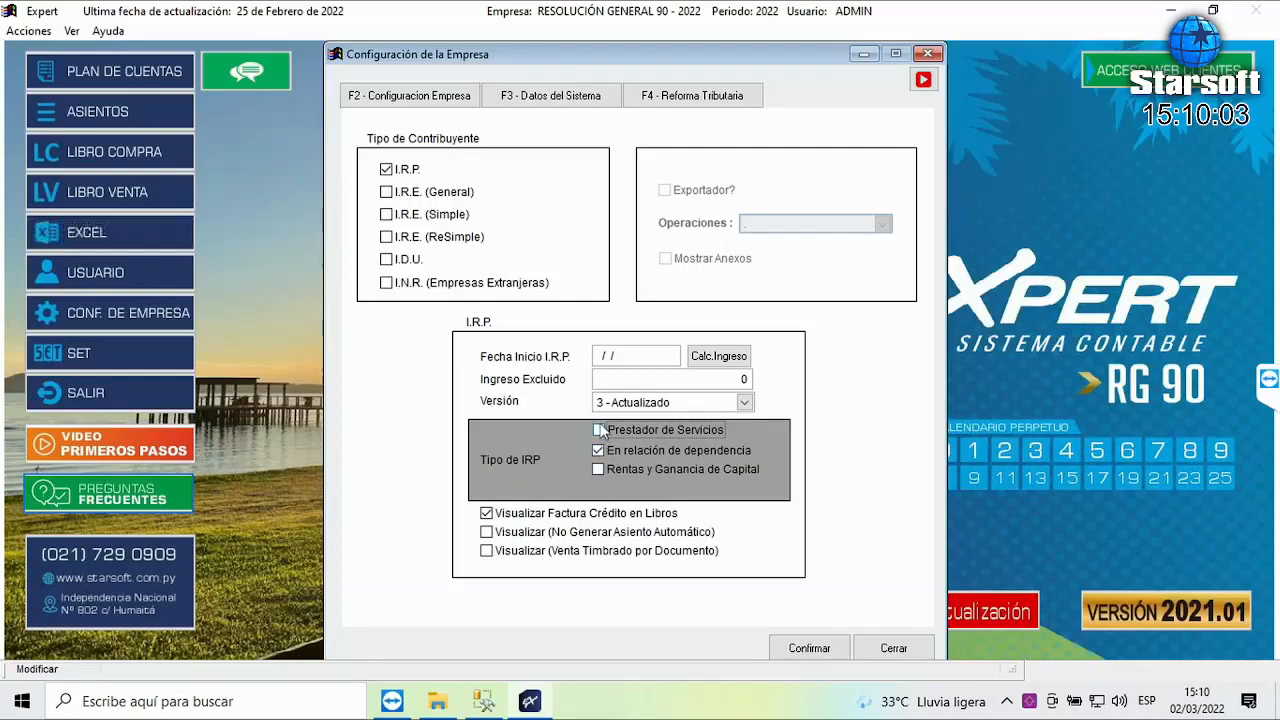
click(600, 431)
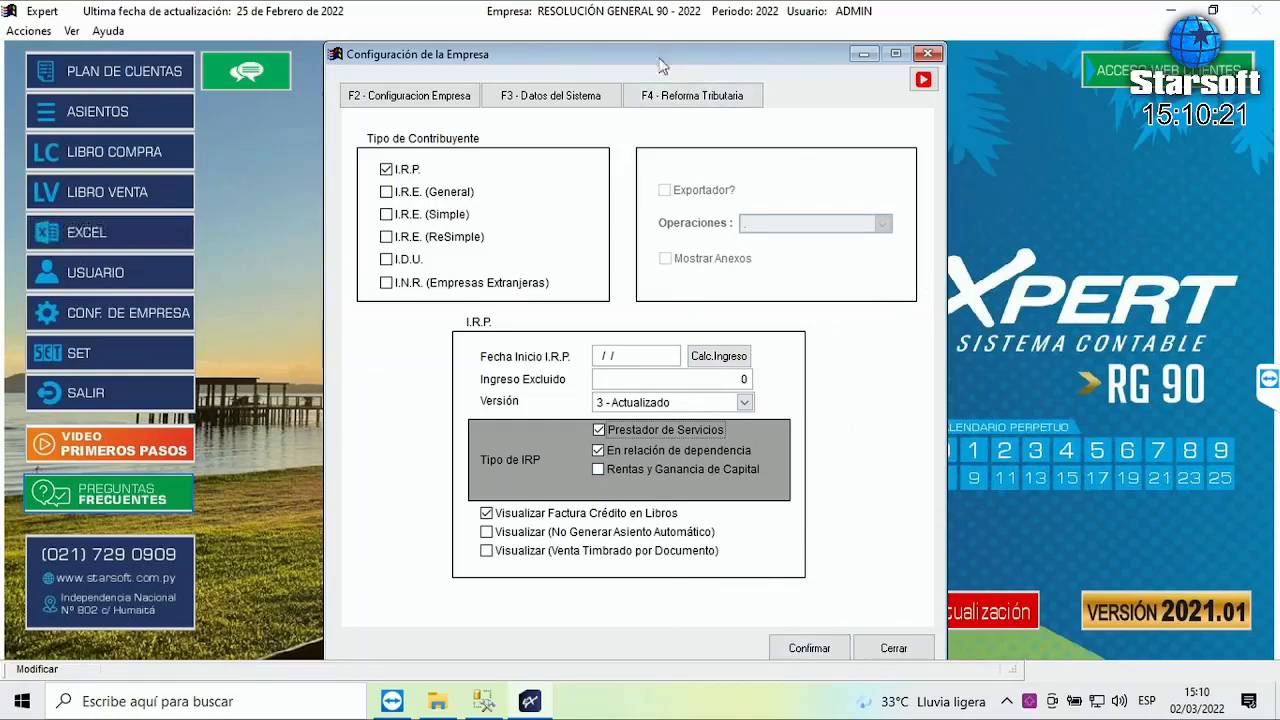
click(811, 649)
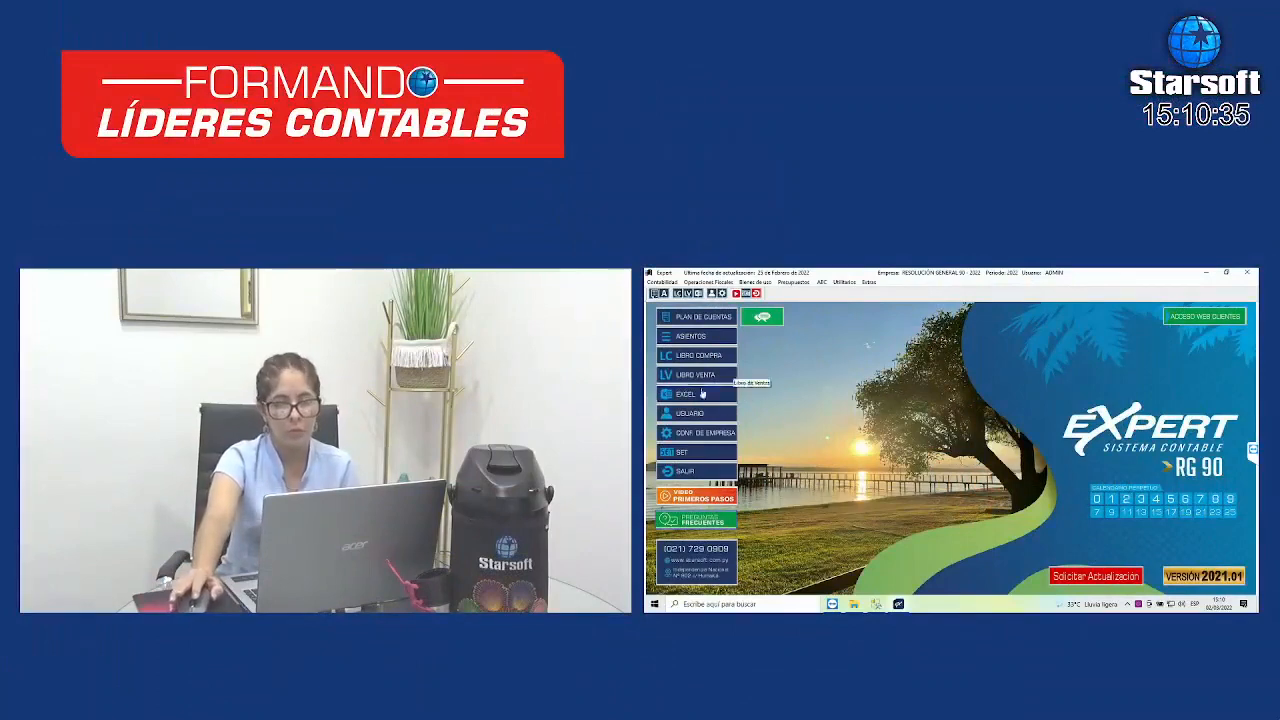
- Reopen Configuración de Empresas on the F4 - Reforma Tributaria page
click(843, 282)
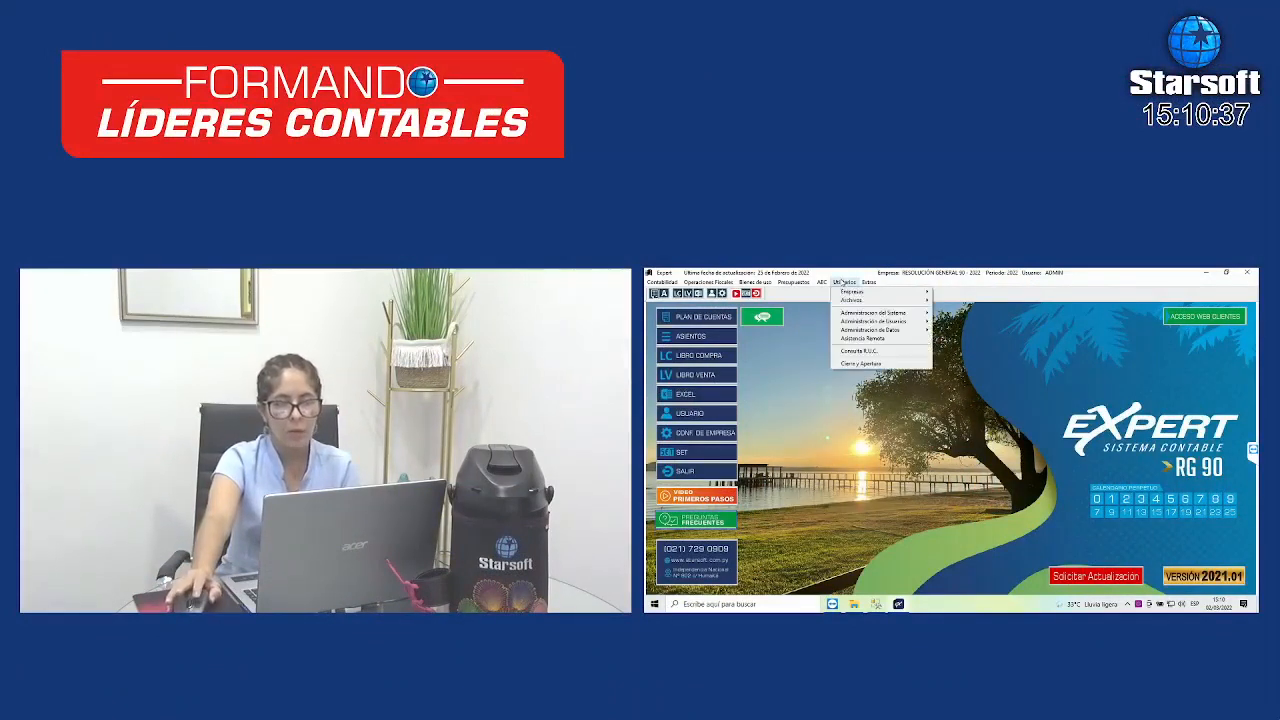
mouse_move(870, 291)
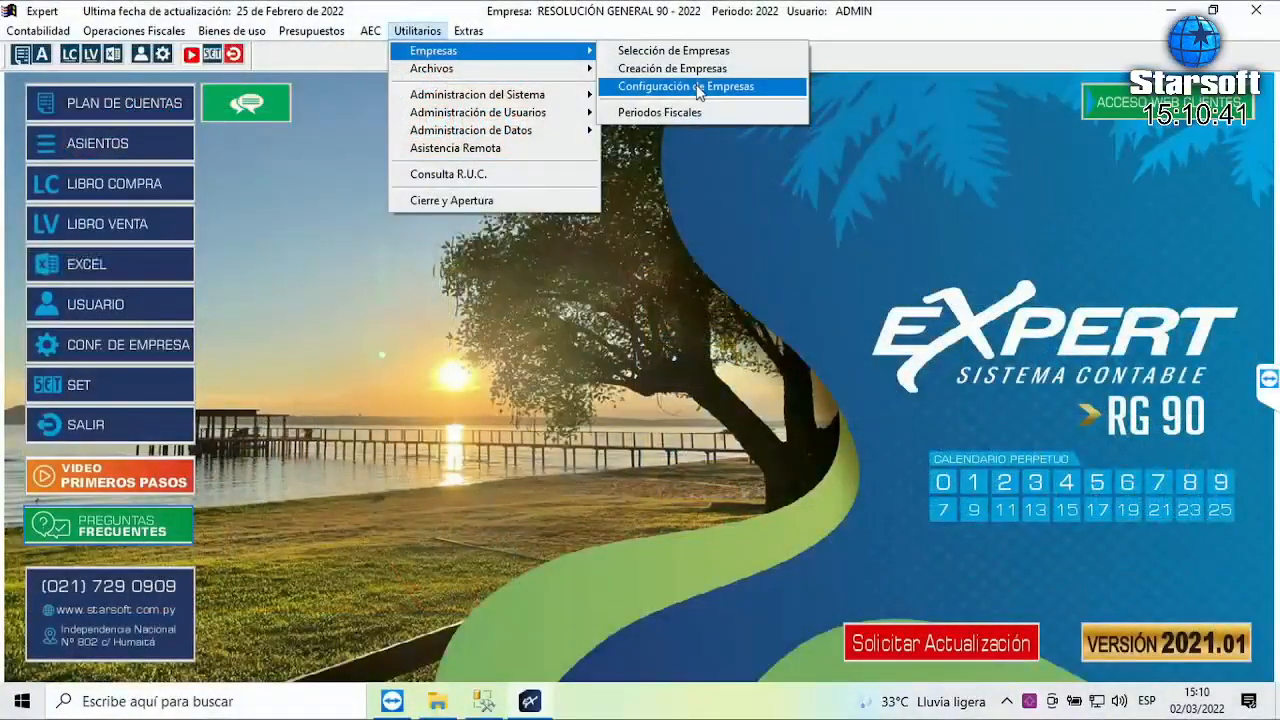
click(979, 309)
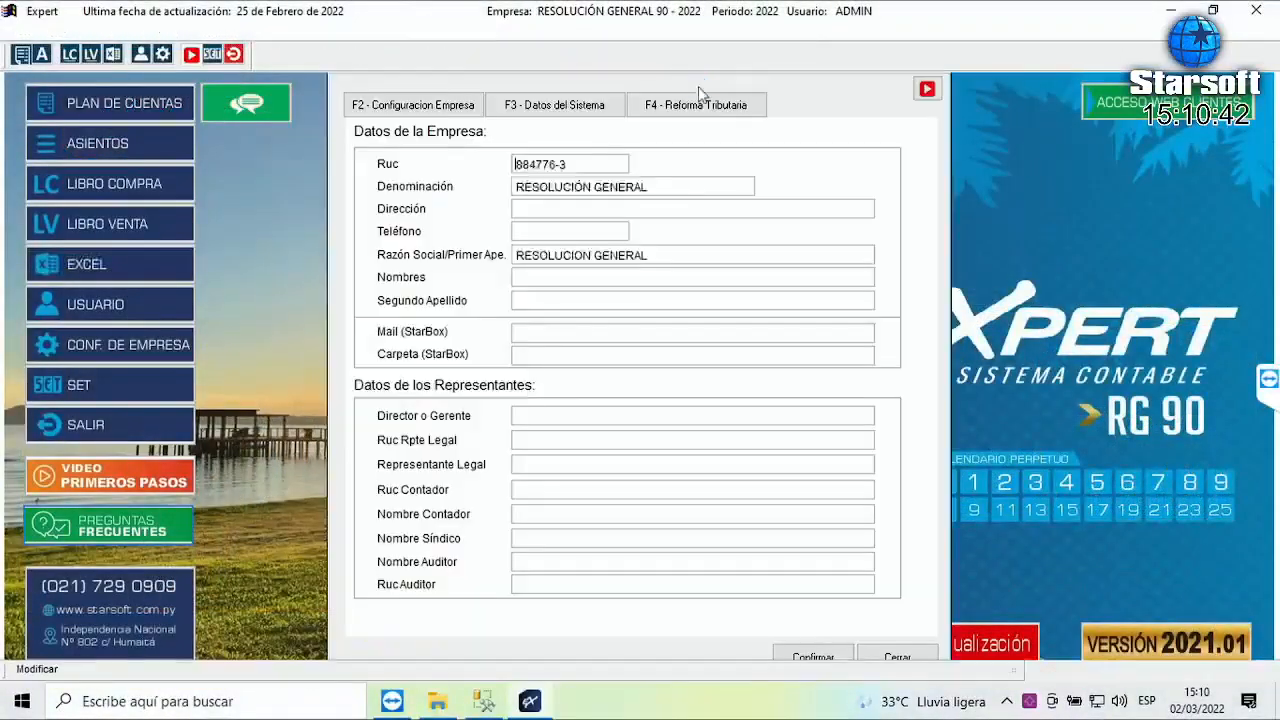
click(682, 105)
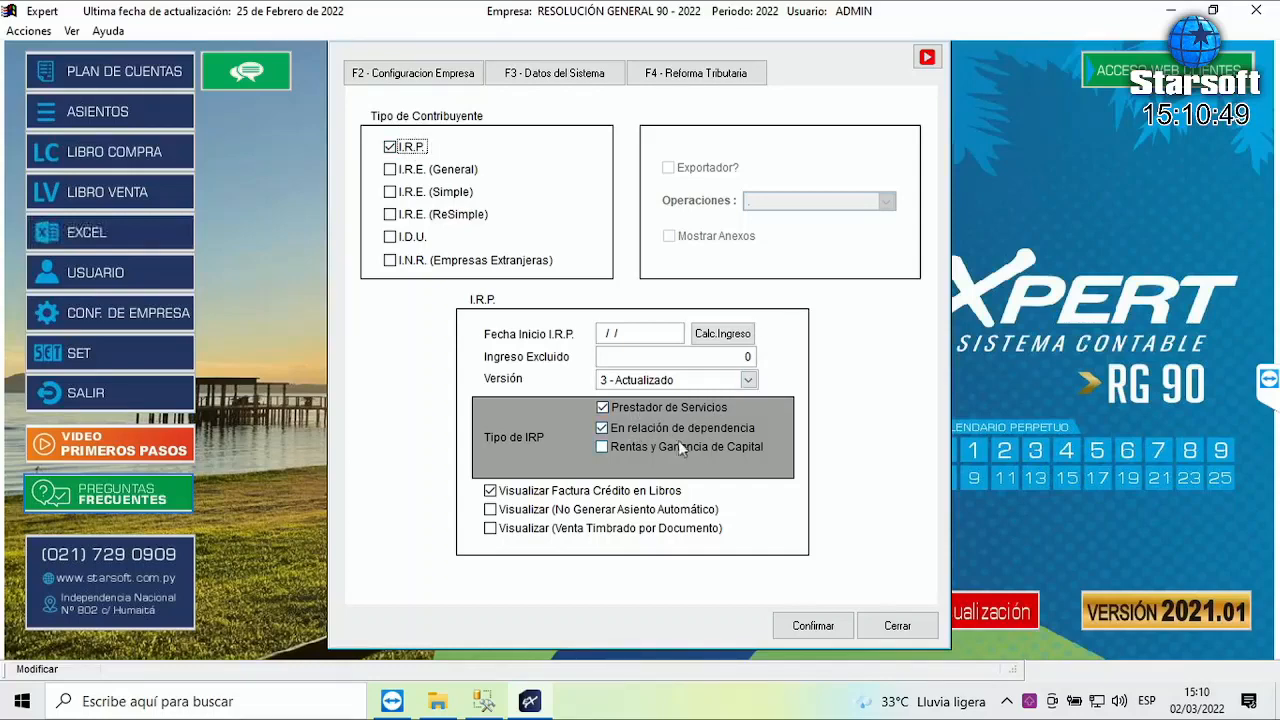
- Add Rentas y Ganancia de Capital as an IRP type and tick I.R.E. (Simple)
click(601, 447)
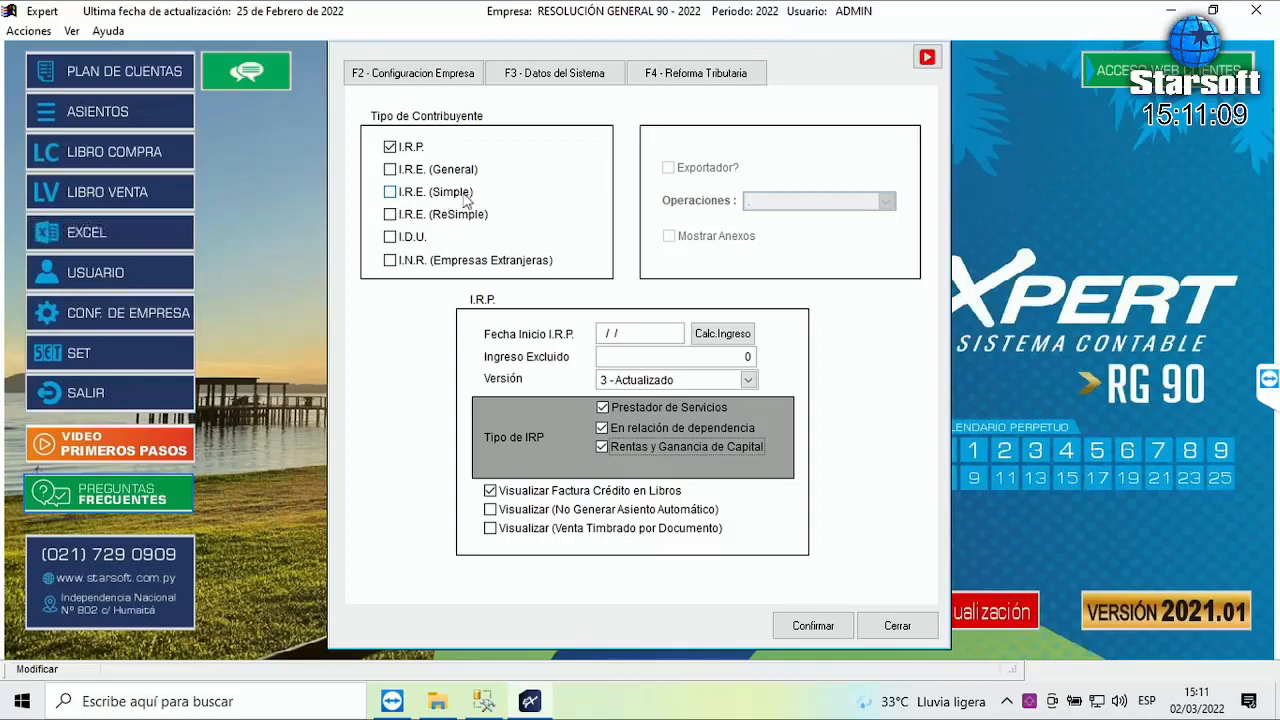
click(390, 194)
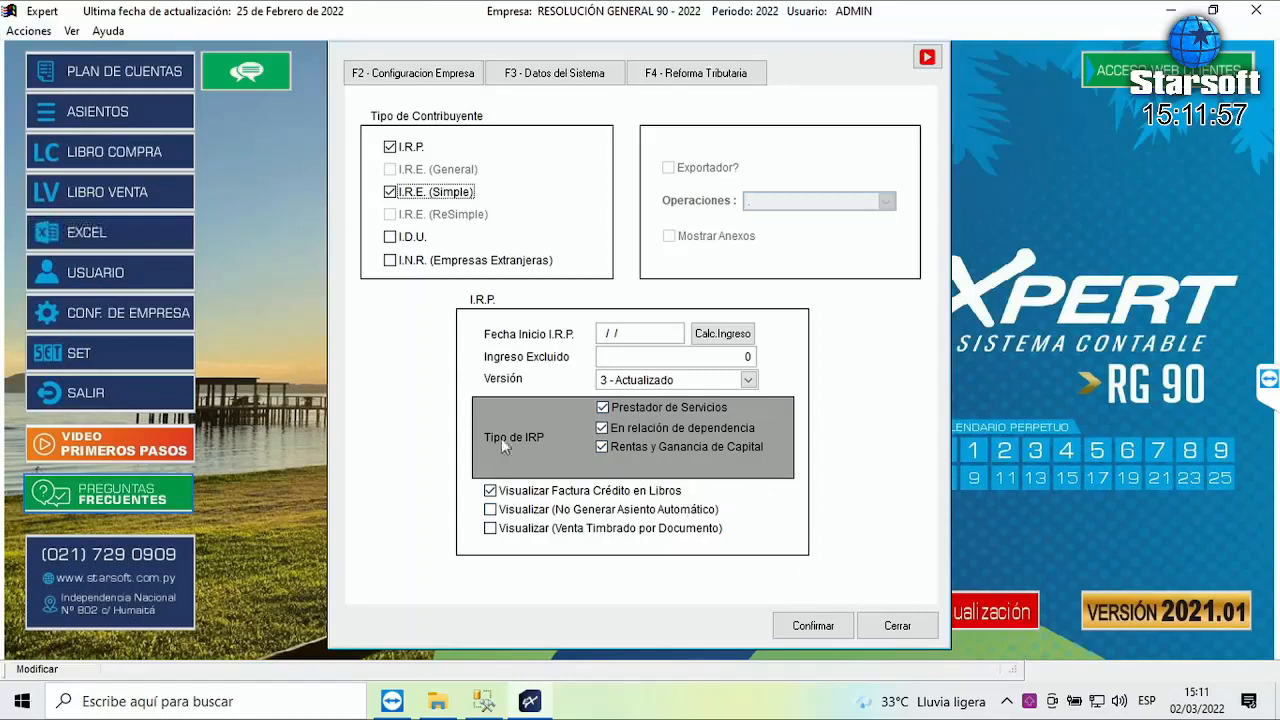
- Save the taxpayer change and start a new purchase entry in Libro de Compras
click(813, 626)
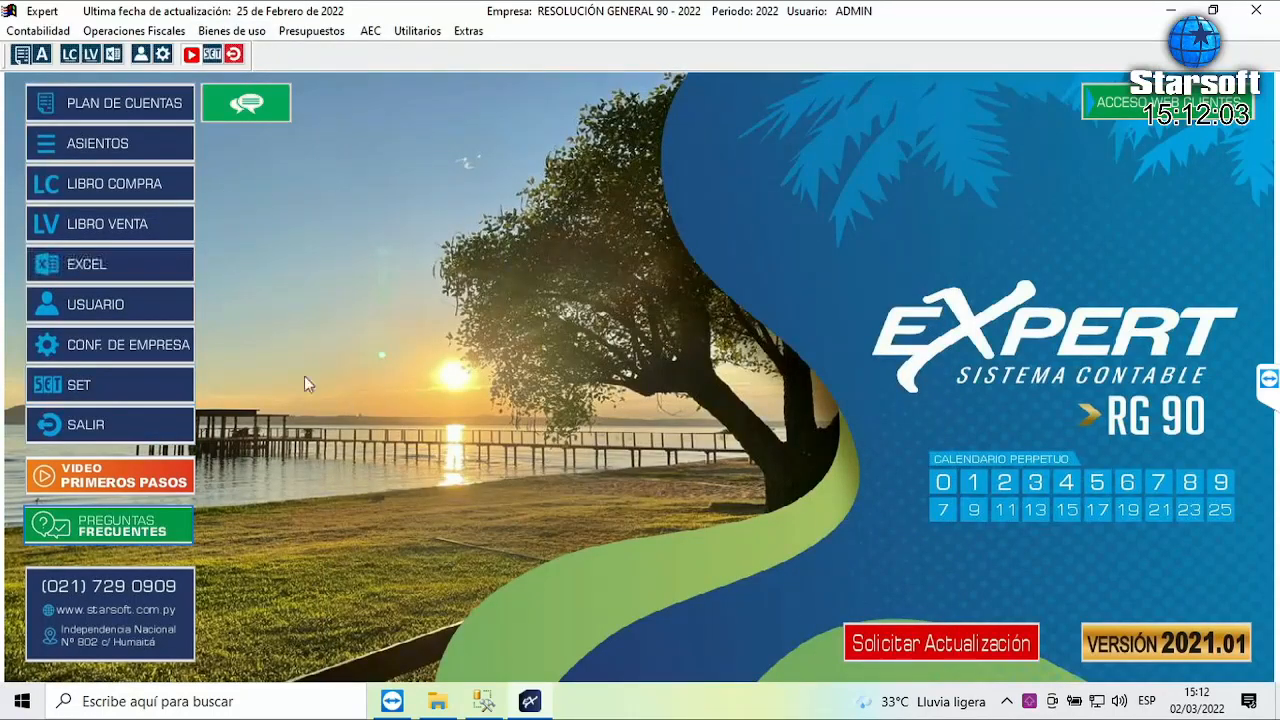
click(105, 186)
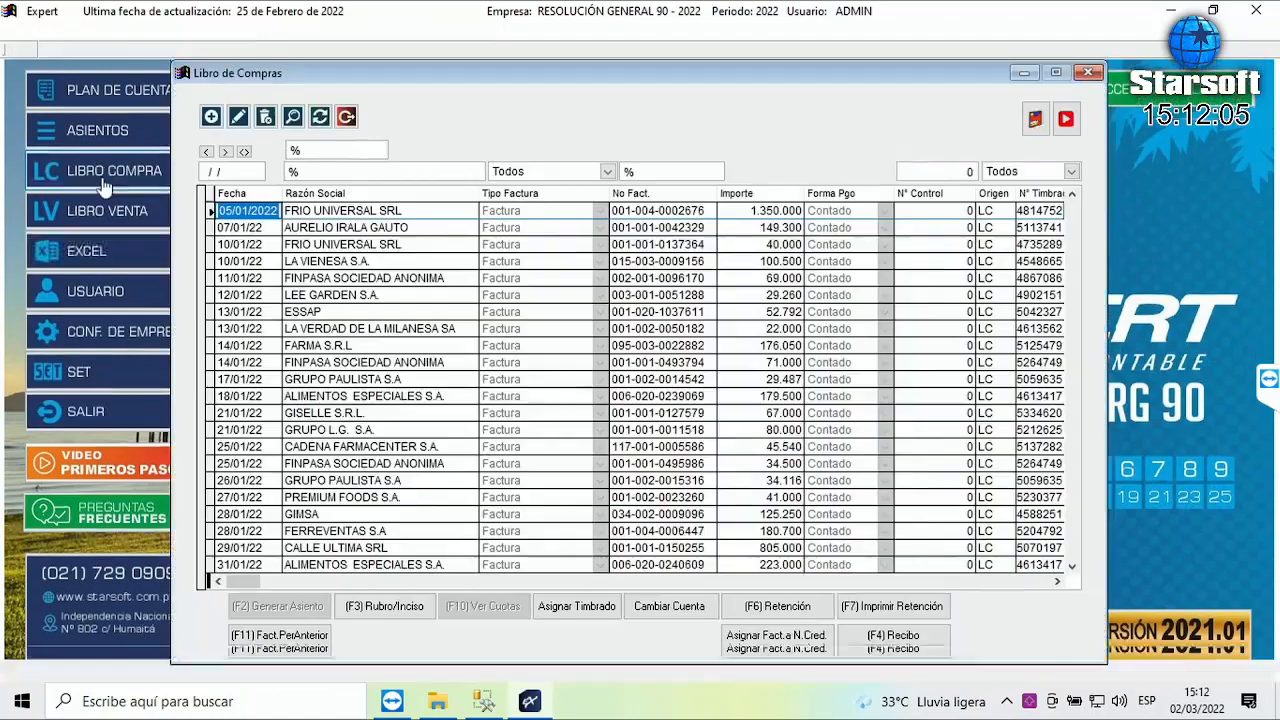
click(211, 117)
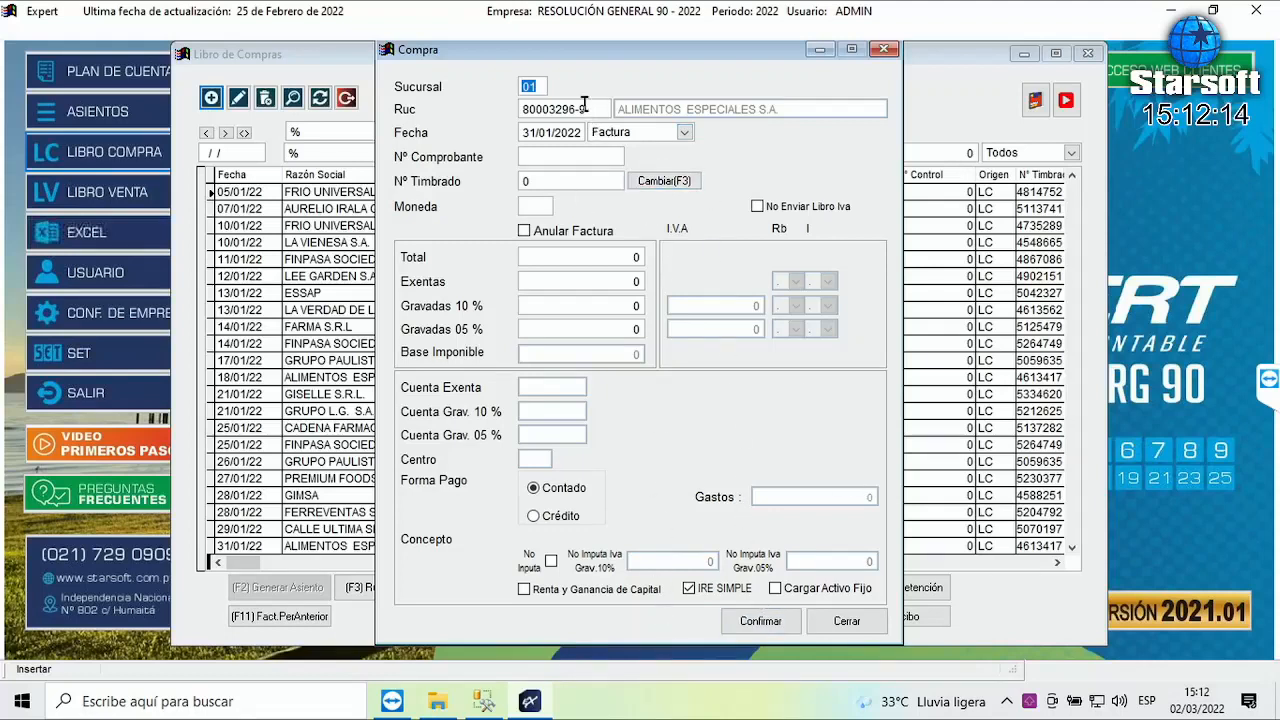
key(Return)
key(Return)
key(Return)
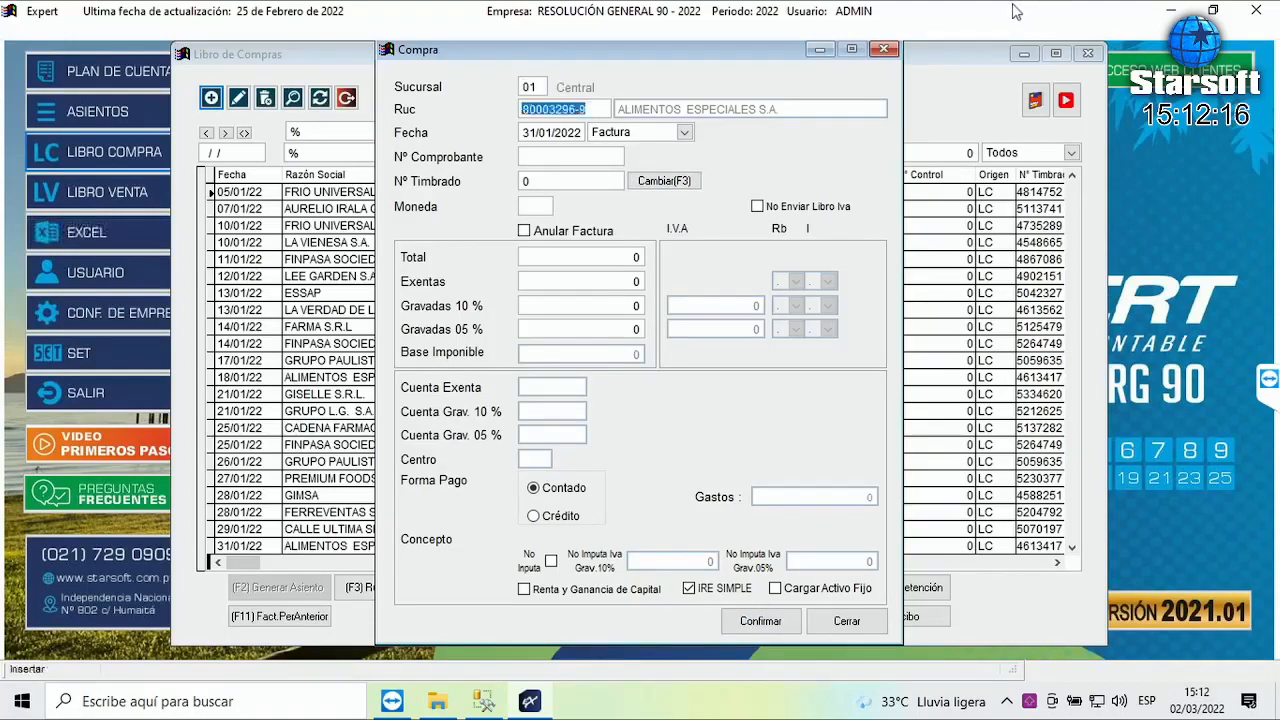
key(Return)
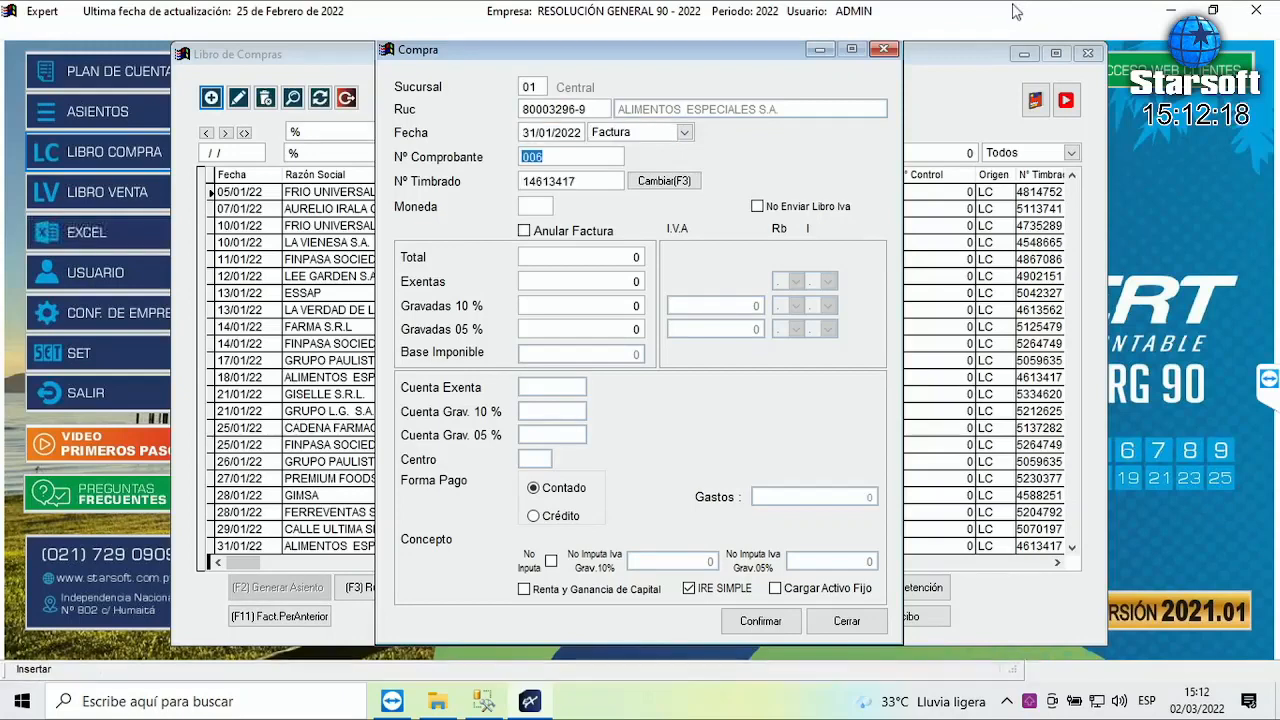
text(001-)
text(005-000002)
text(22)
key(Return)
key(Return)
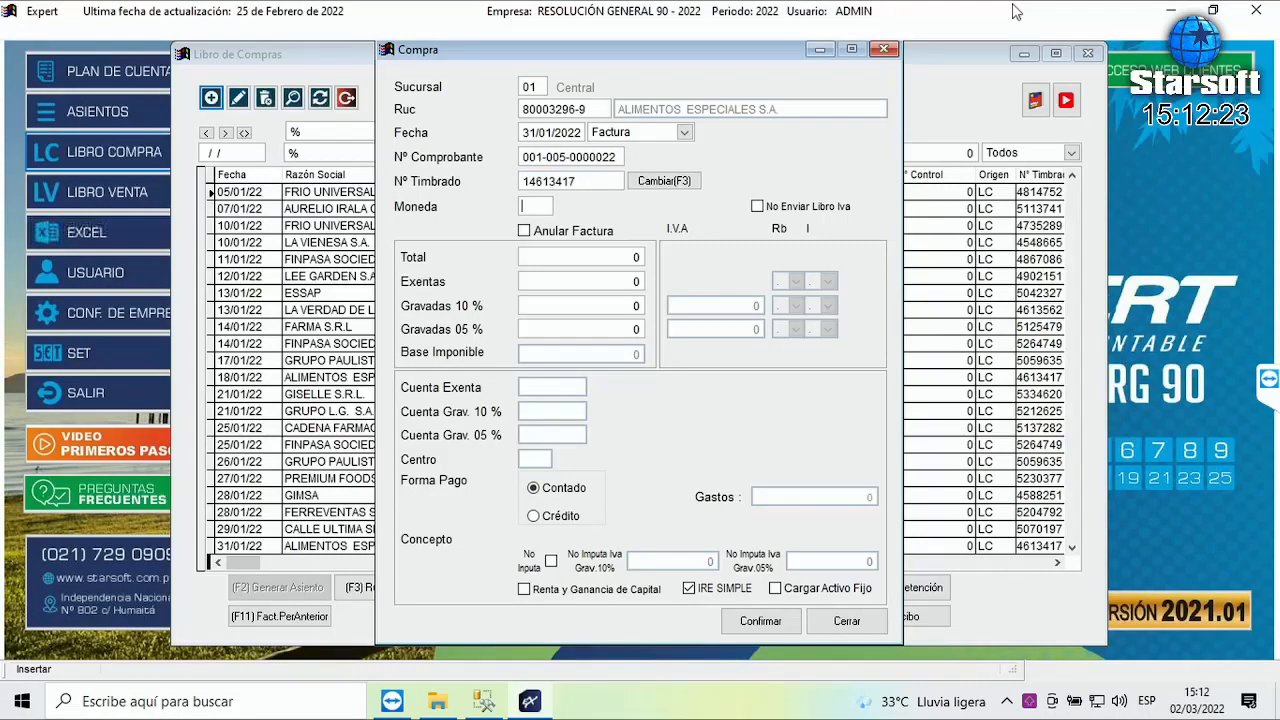
key(Return)
key(Return)
key(Return)
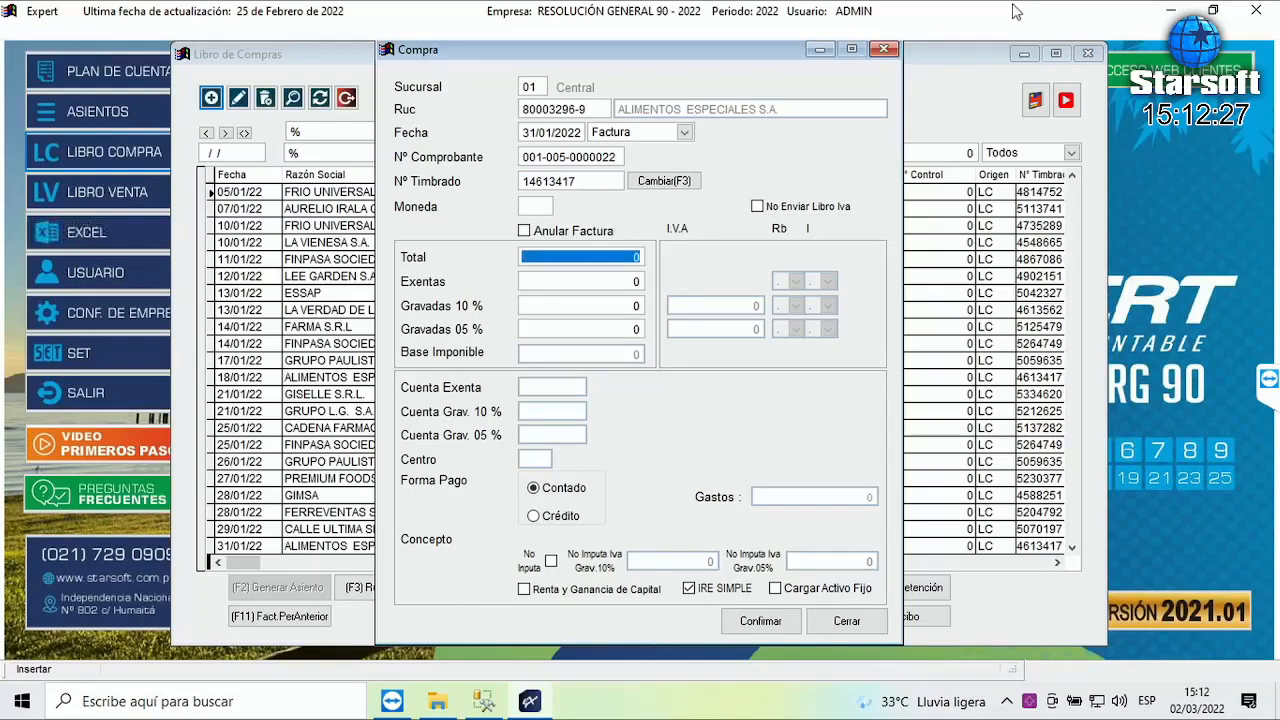
text(650.000)
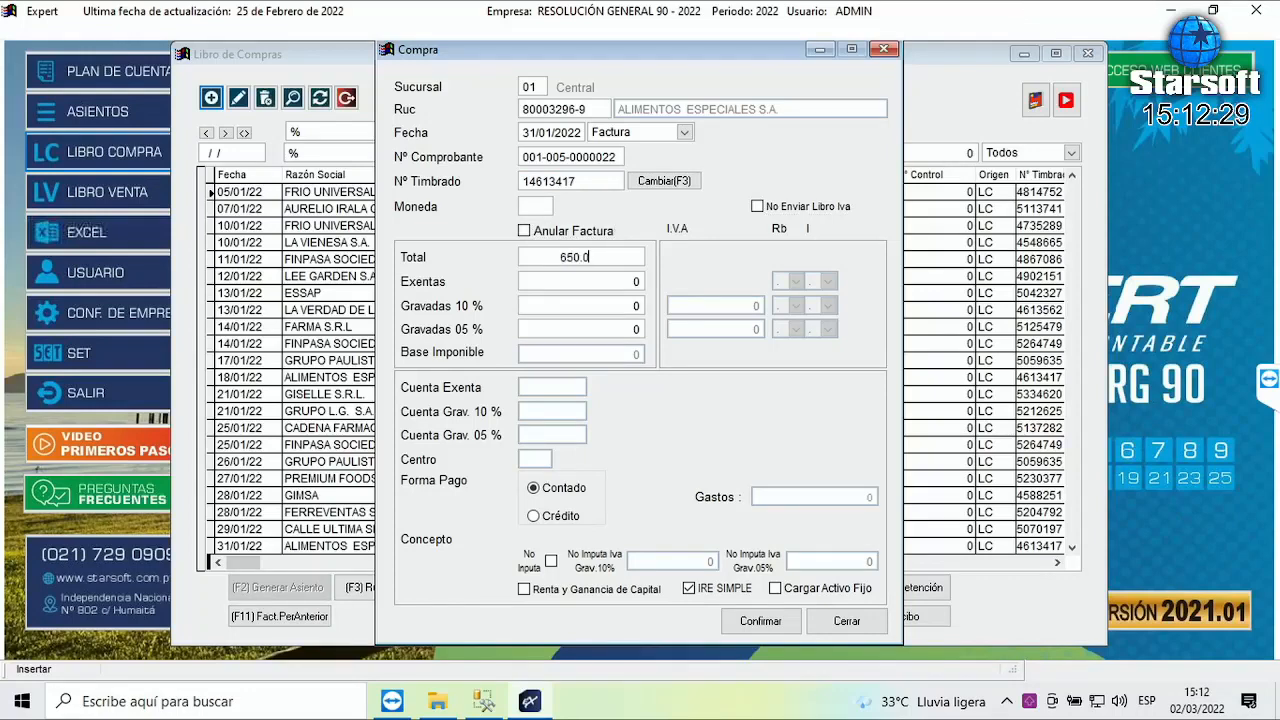
key(Return)
key(Return)
key(Return)
key(Return)
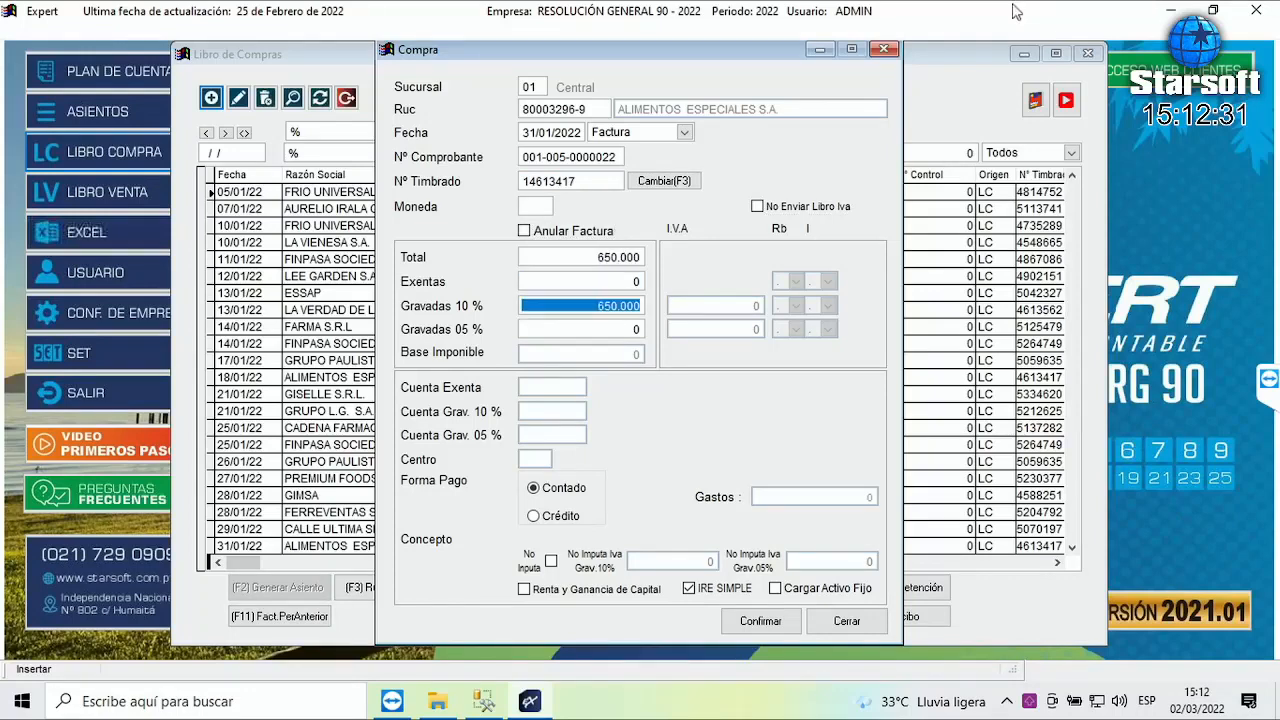
key(Return)
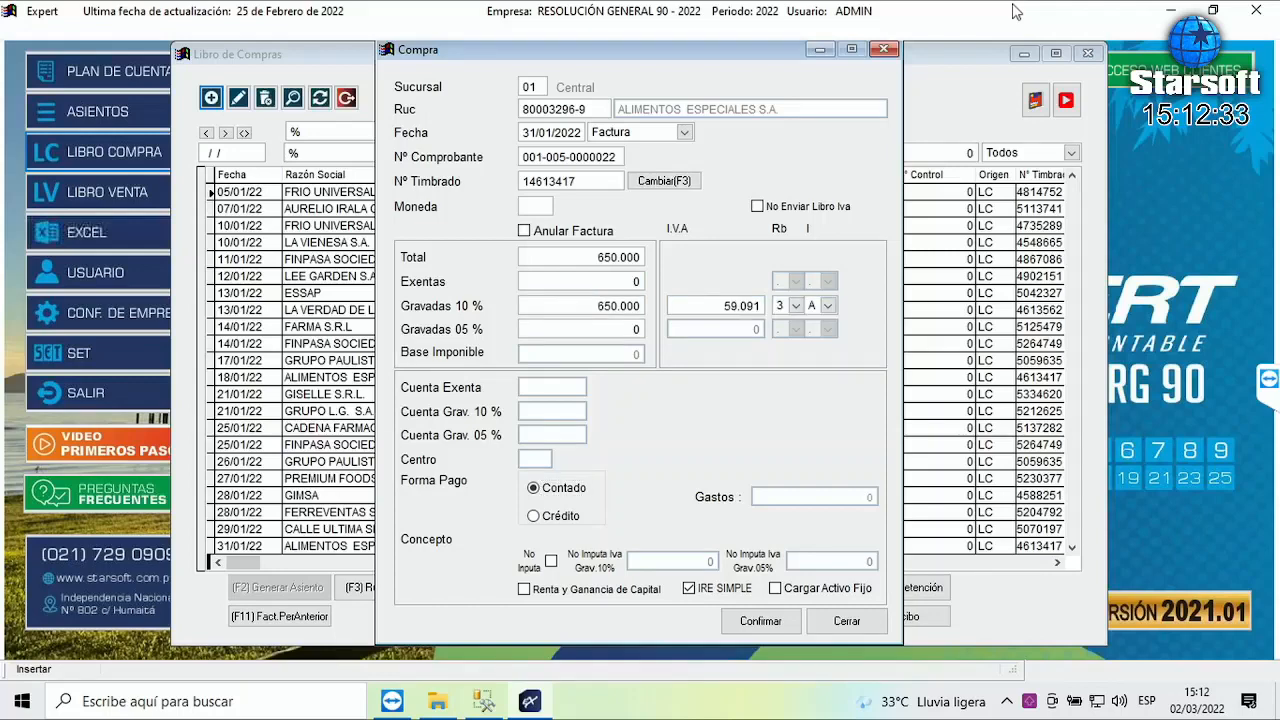
key(Return)
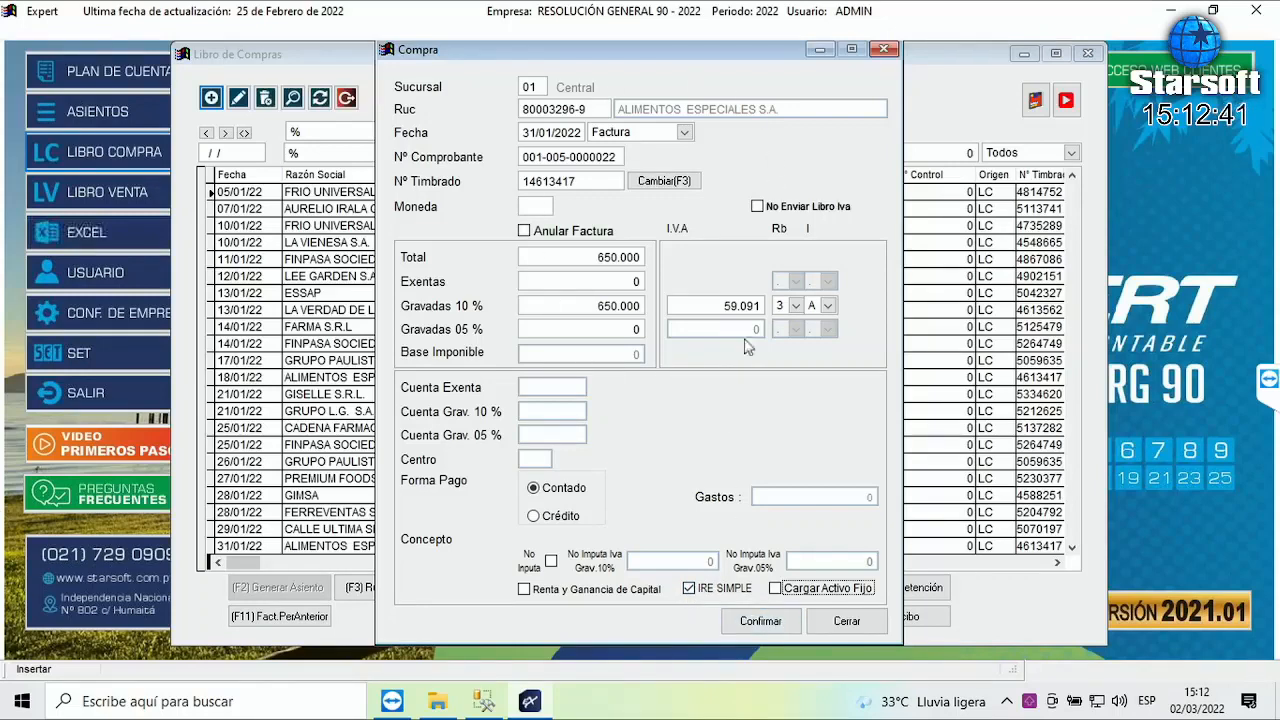
click(689, 590)
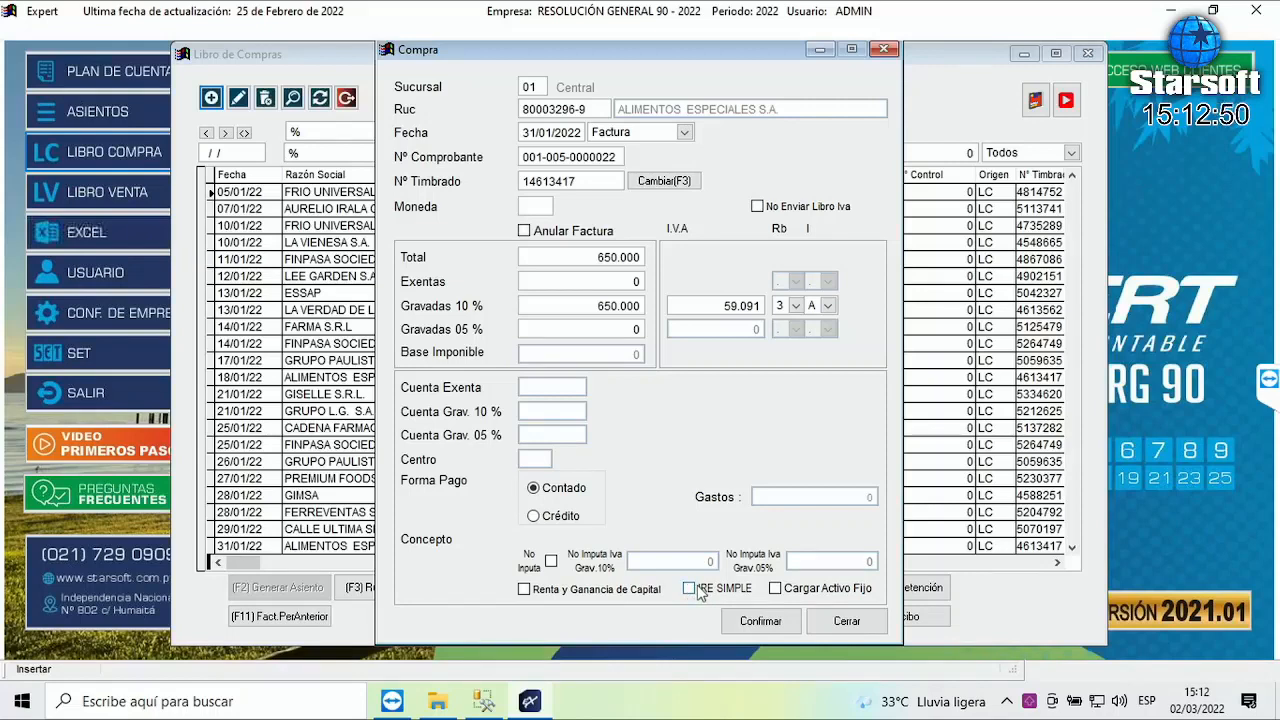
click(772, 625)
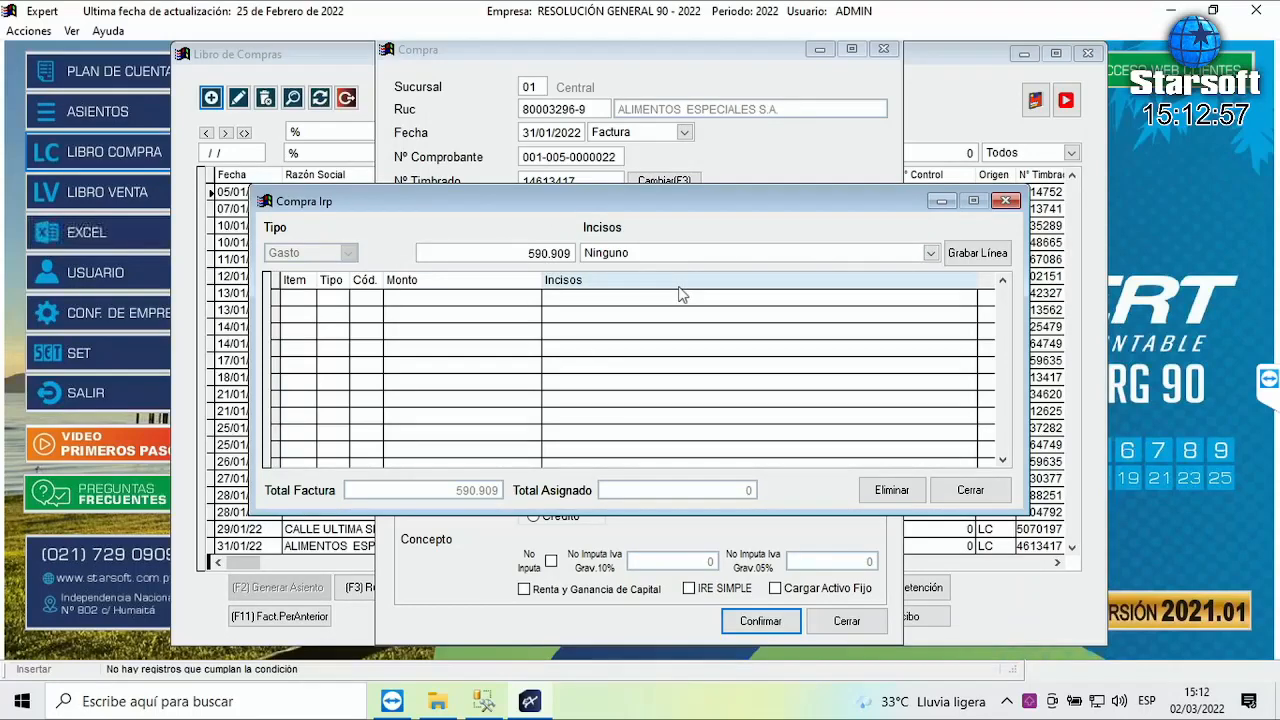
- Record the 590.909 under inciso 'Egresos directamente relacionados con la actividad gravada' and close the allocation
click(931, 256)
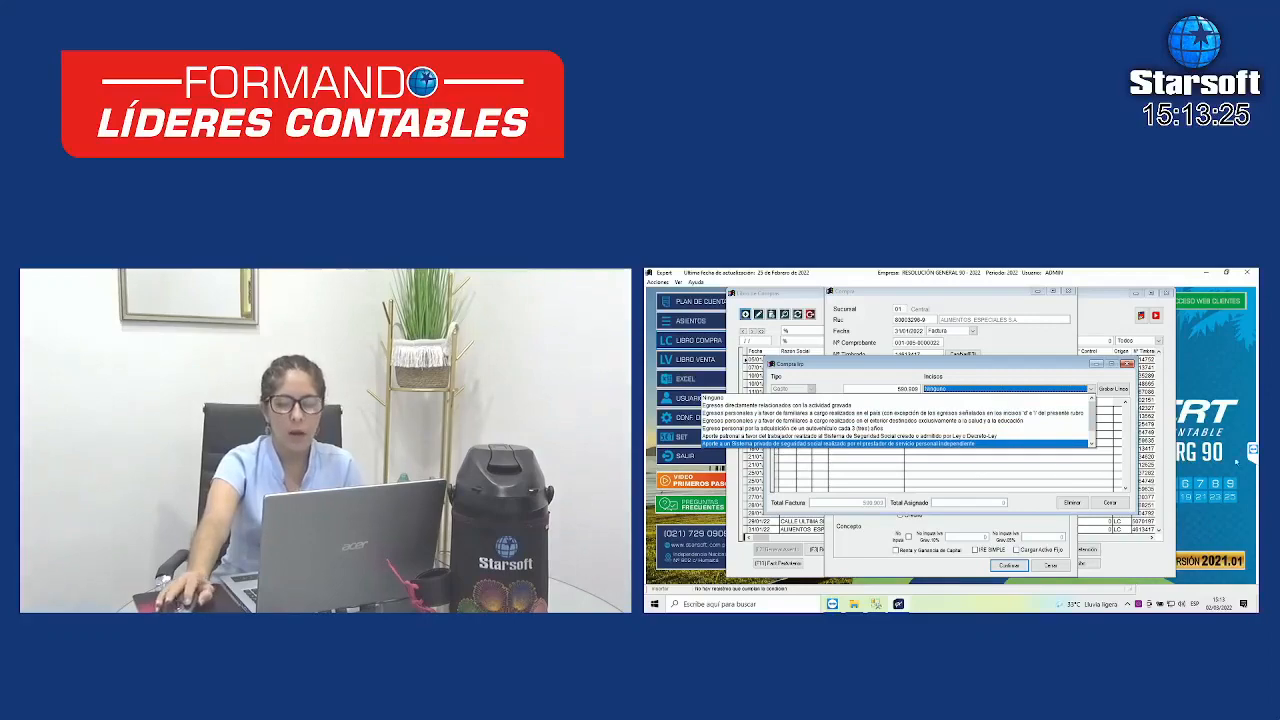
click(1092, 445)
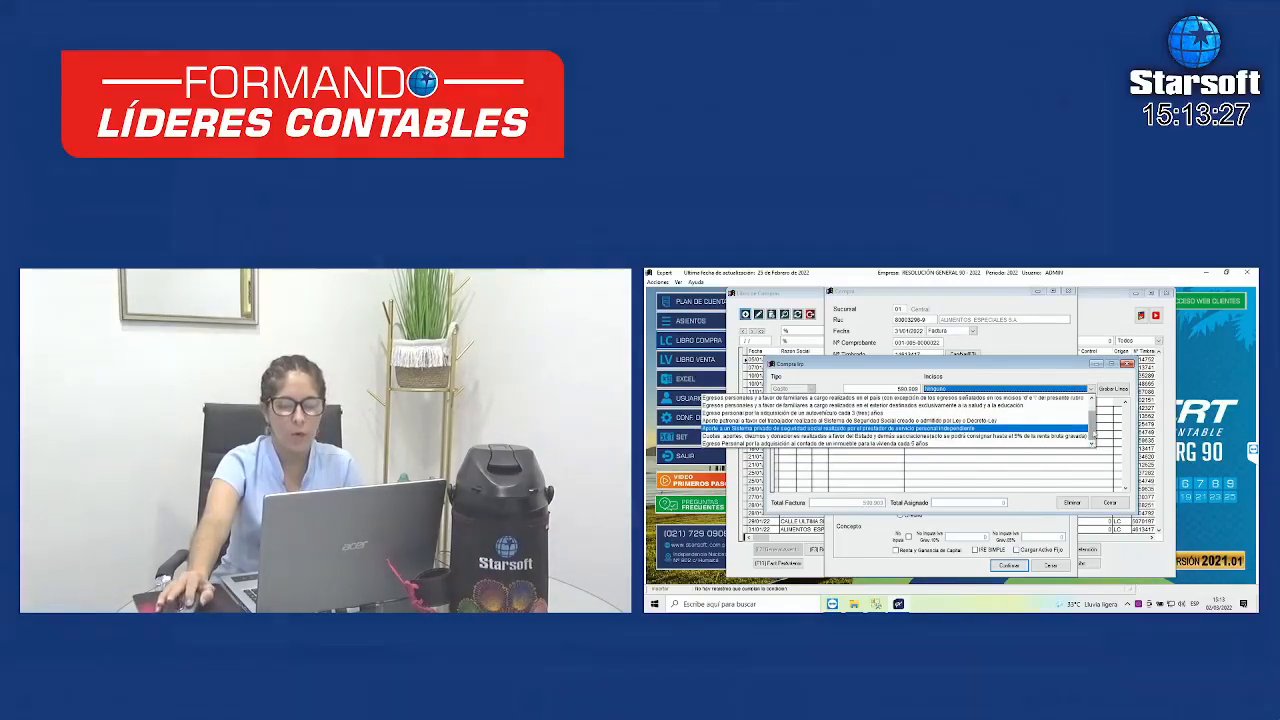
drag(1092, 422, 1093, 406)
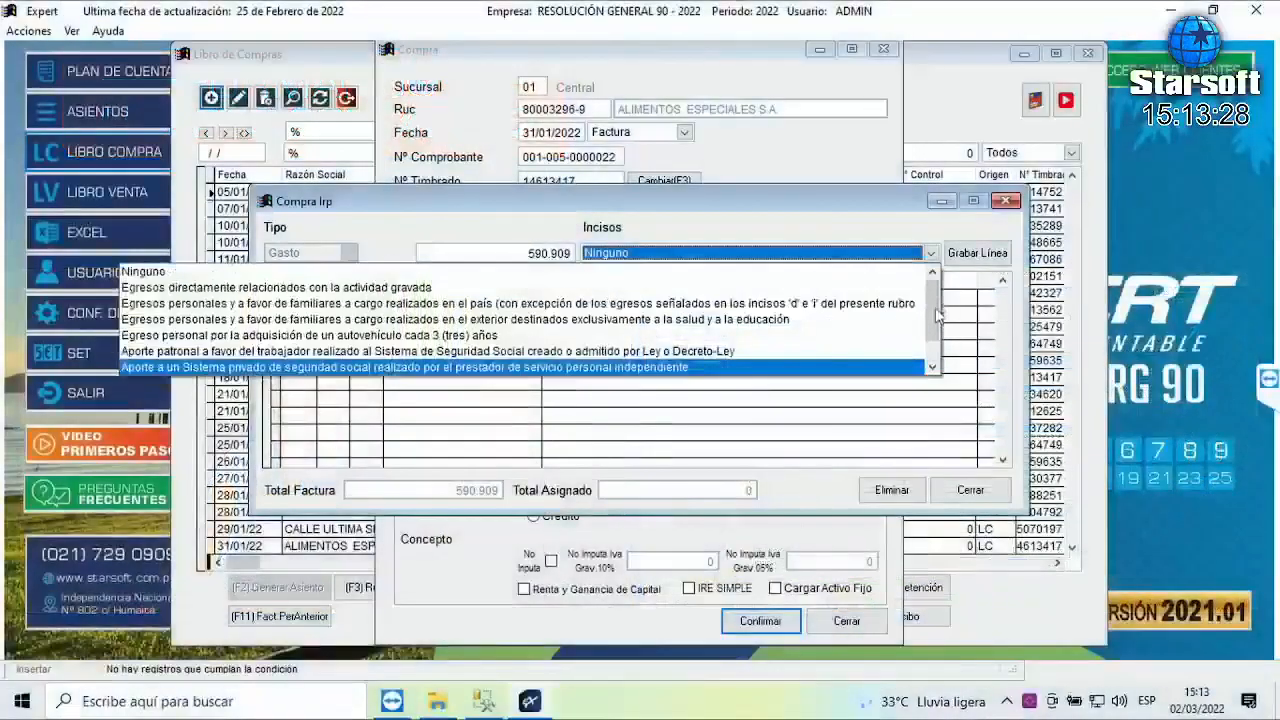
click(233, 310)
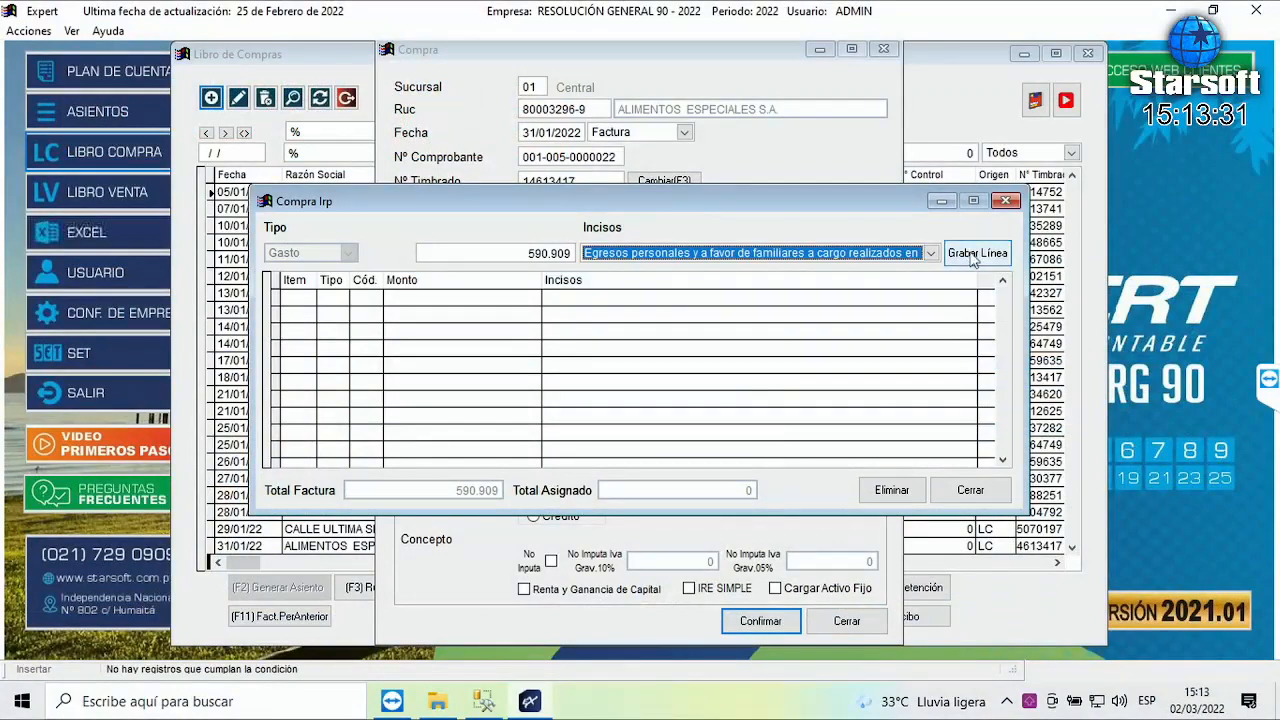
click(931, 254)
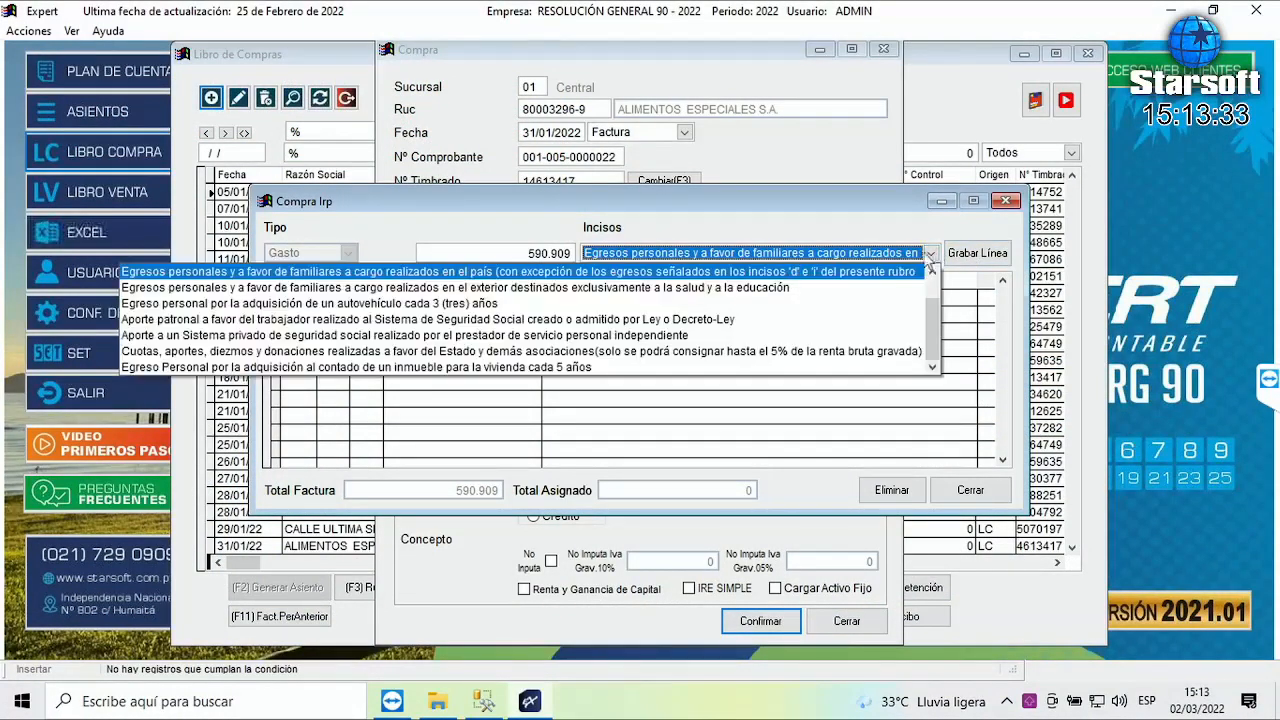
scroll(473, 274, up, 1)
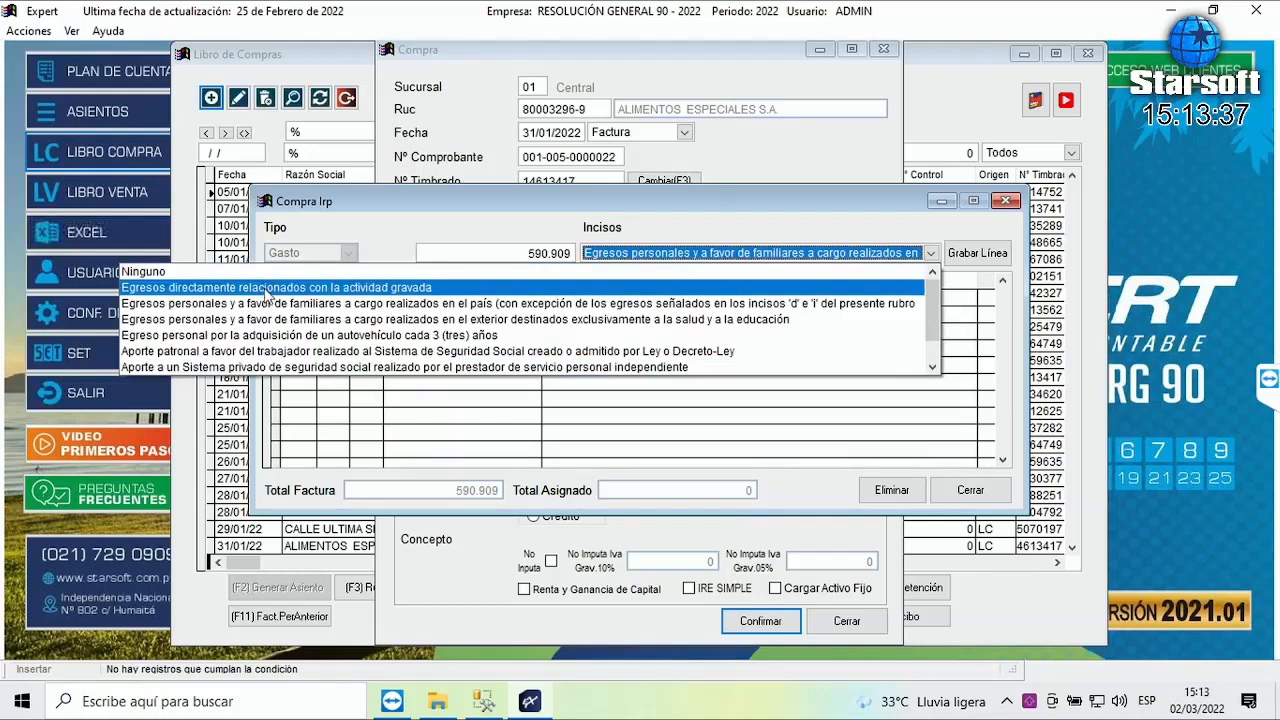
click(265, 290)
click(986, 262)
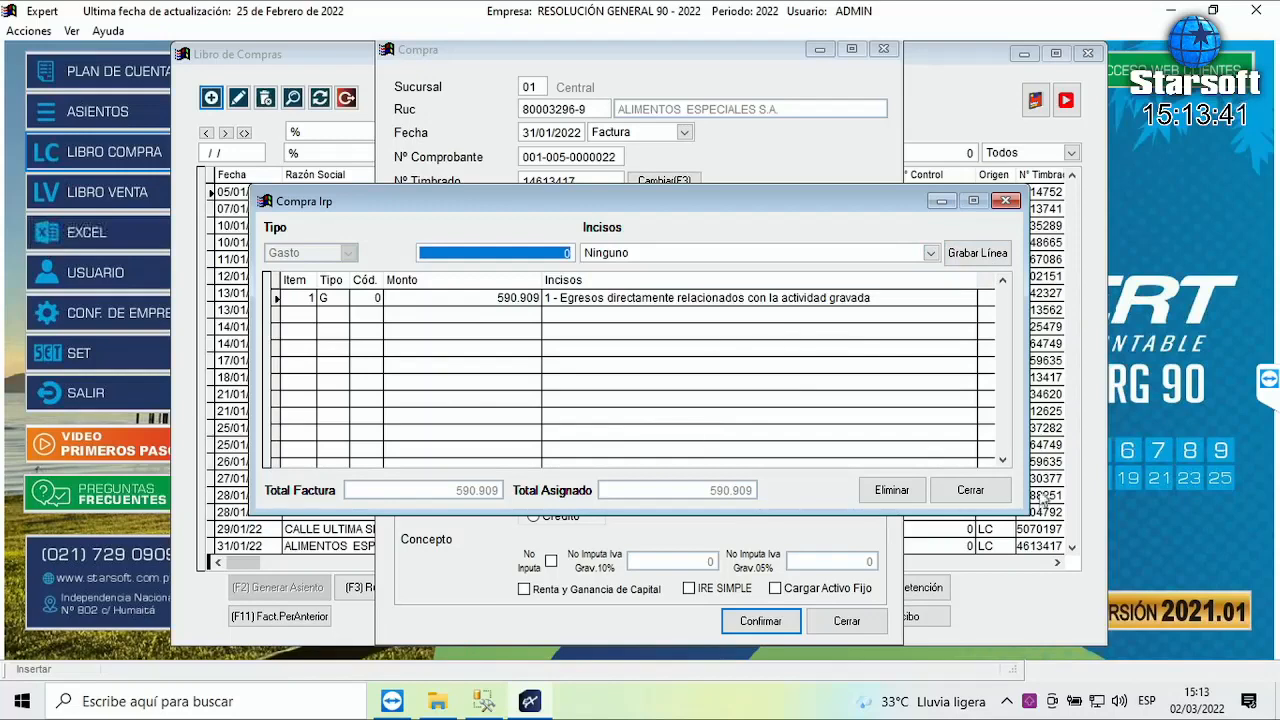
click(970, 490)
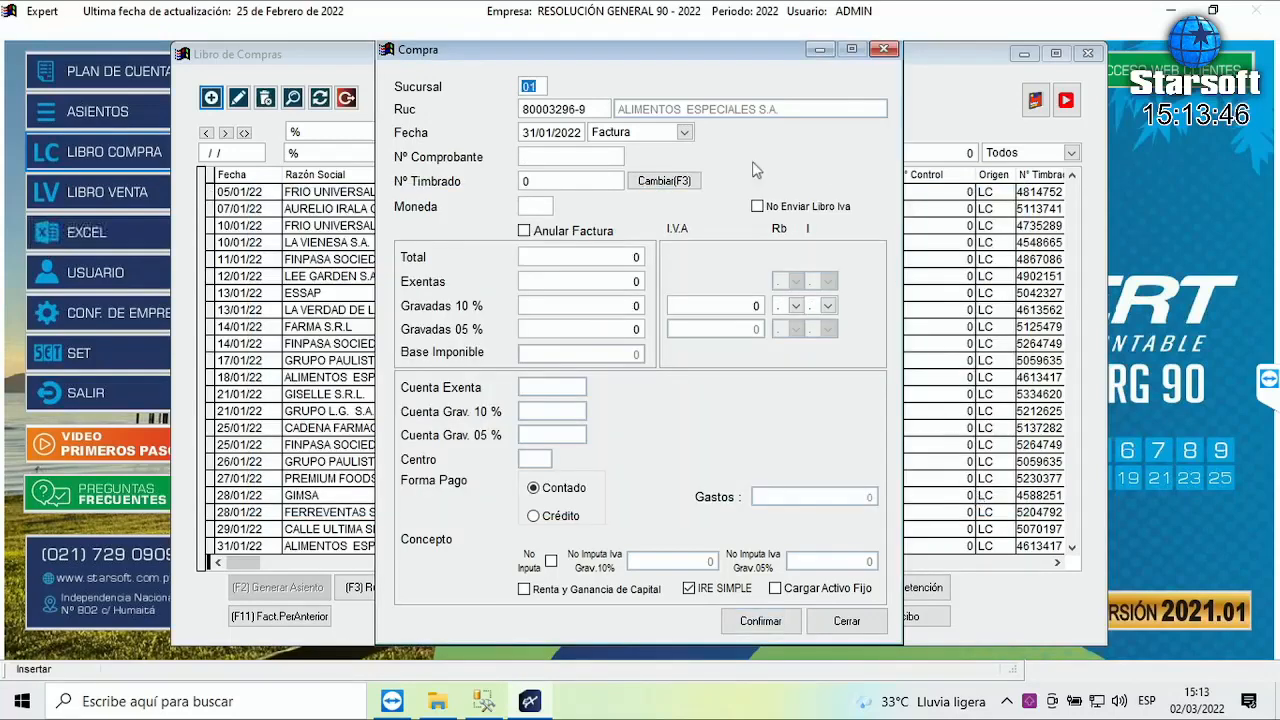
click(859, 629)
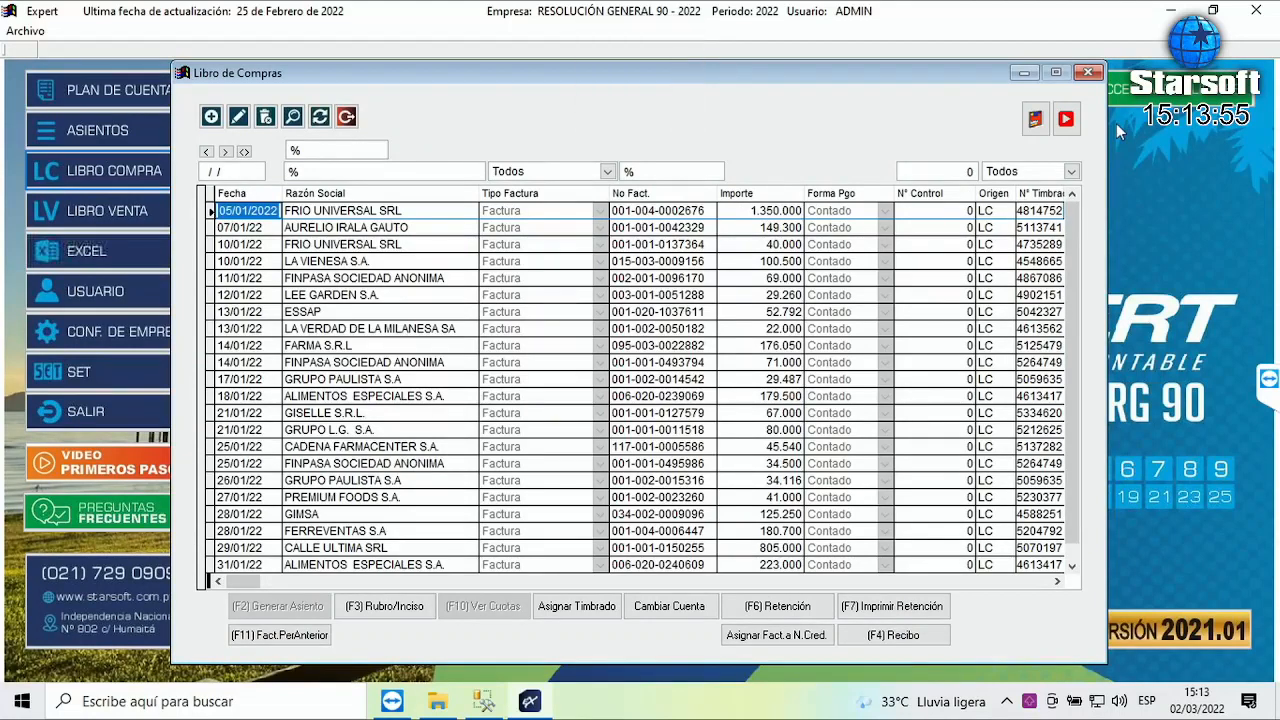
key(Page_Down)
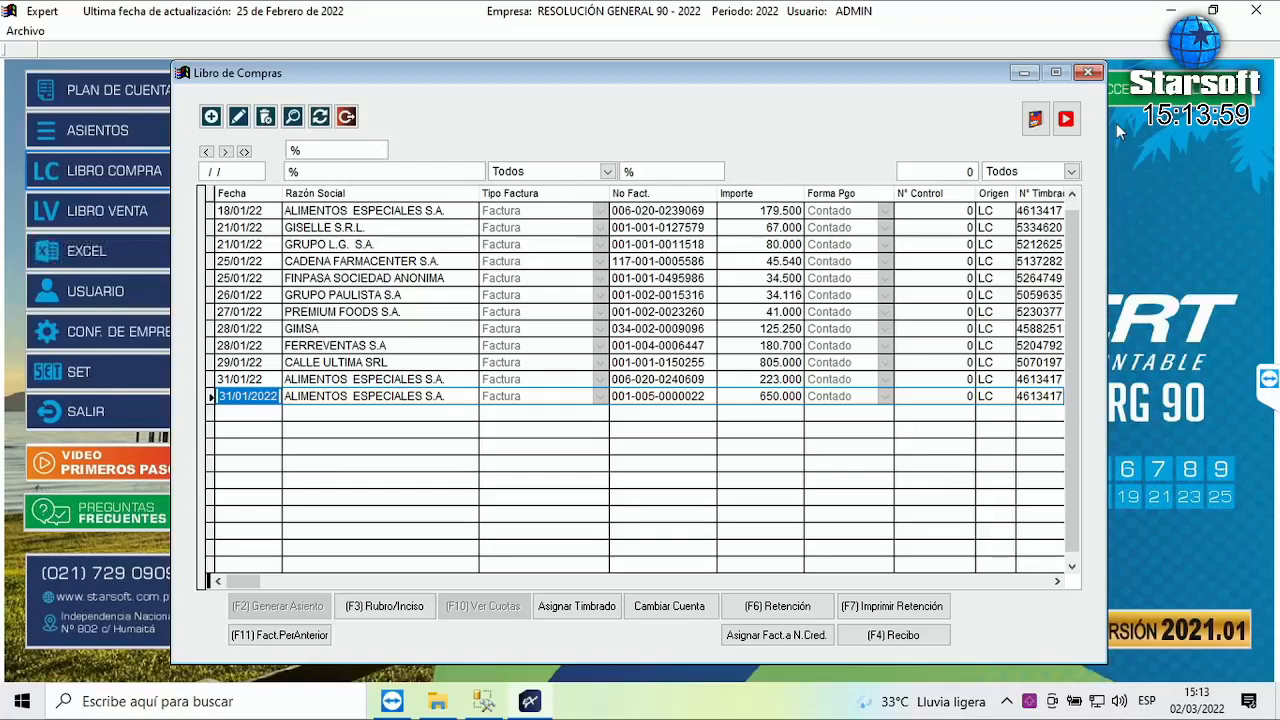
key(Right)
key(Right)
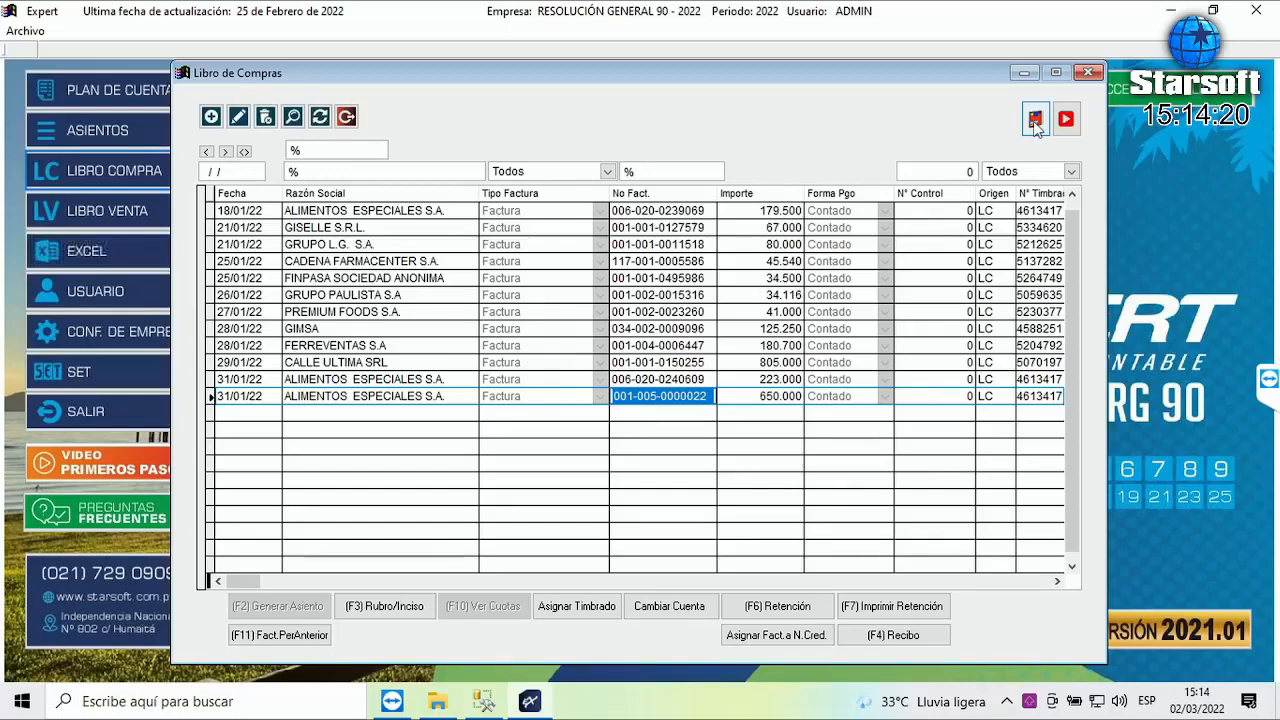
click(1035, 119)
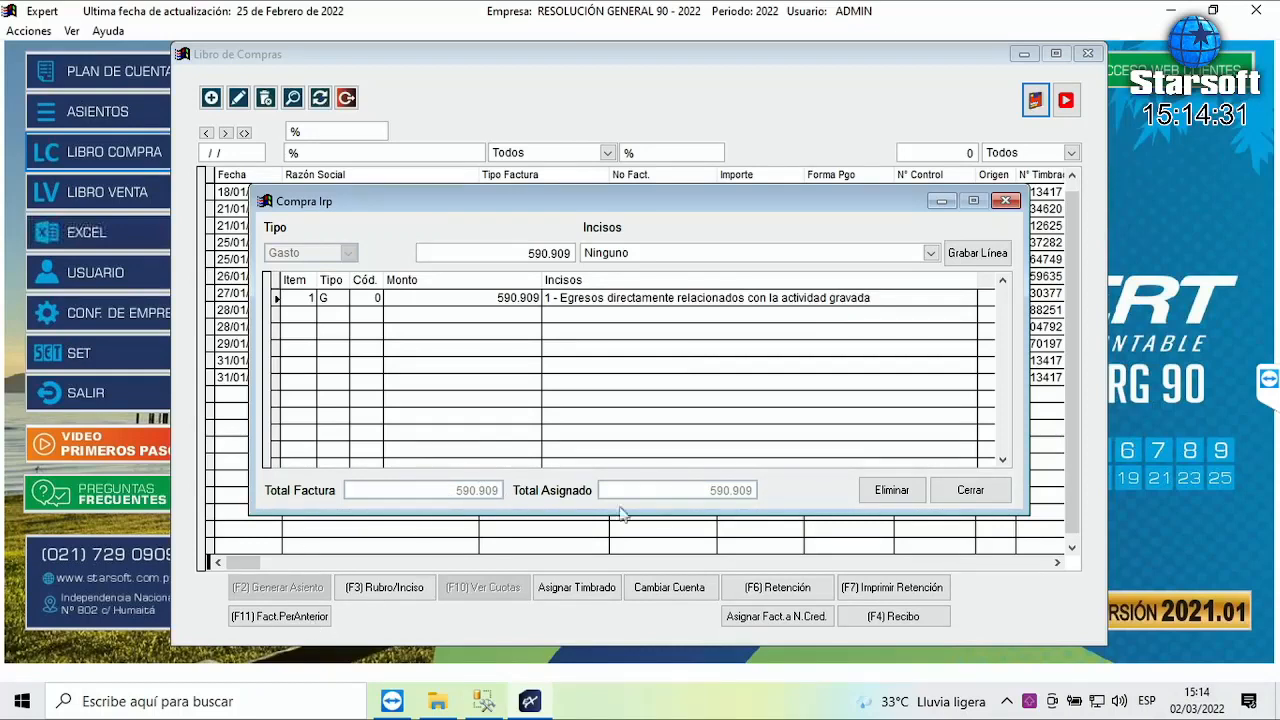
click(982, 505)
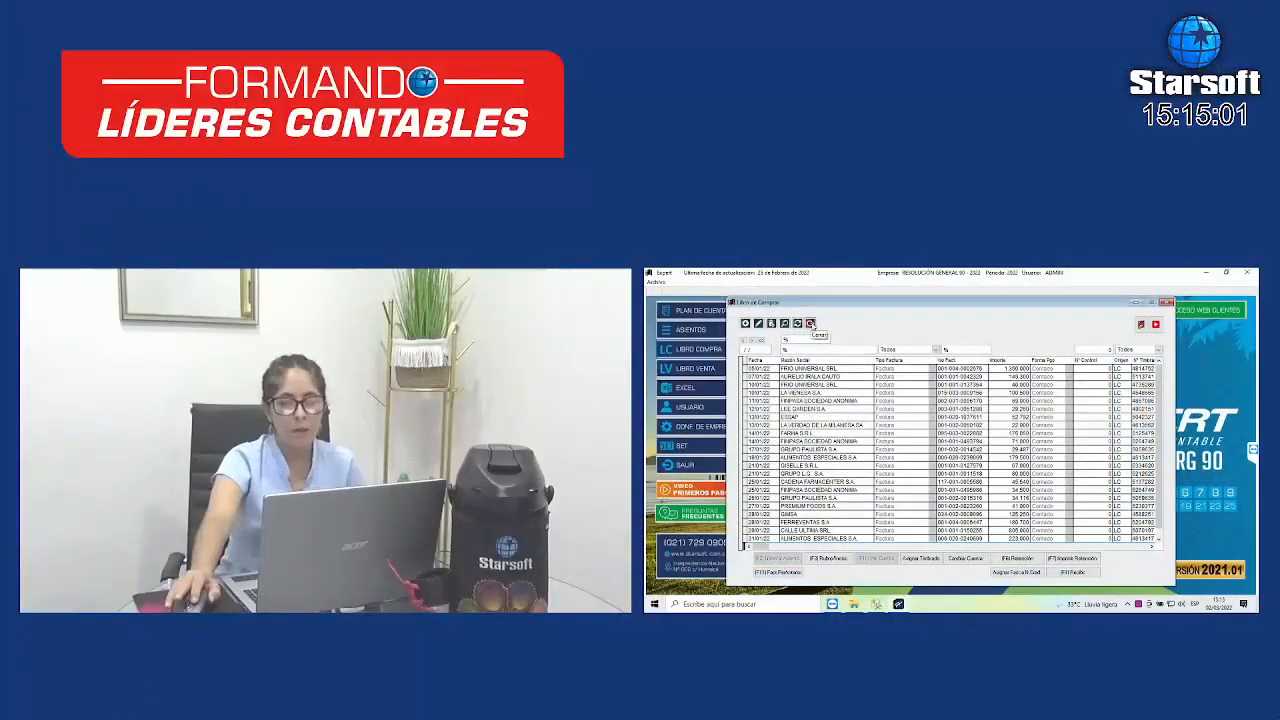
- Close the purchase book and open Generar Archivos Res.90 under Operaciones Fiscales > Resolución General 90
click(346, 117)
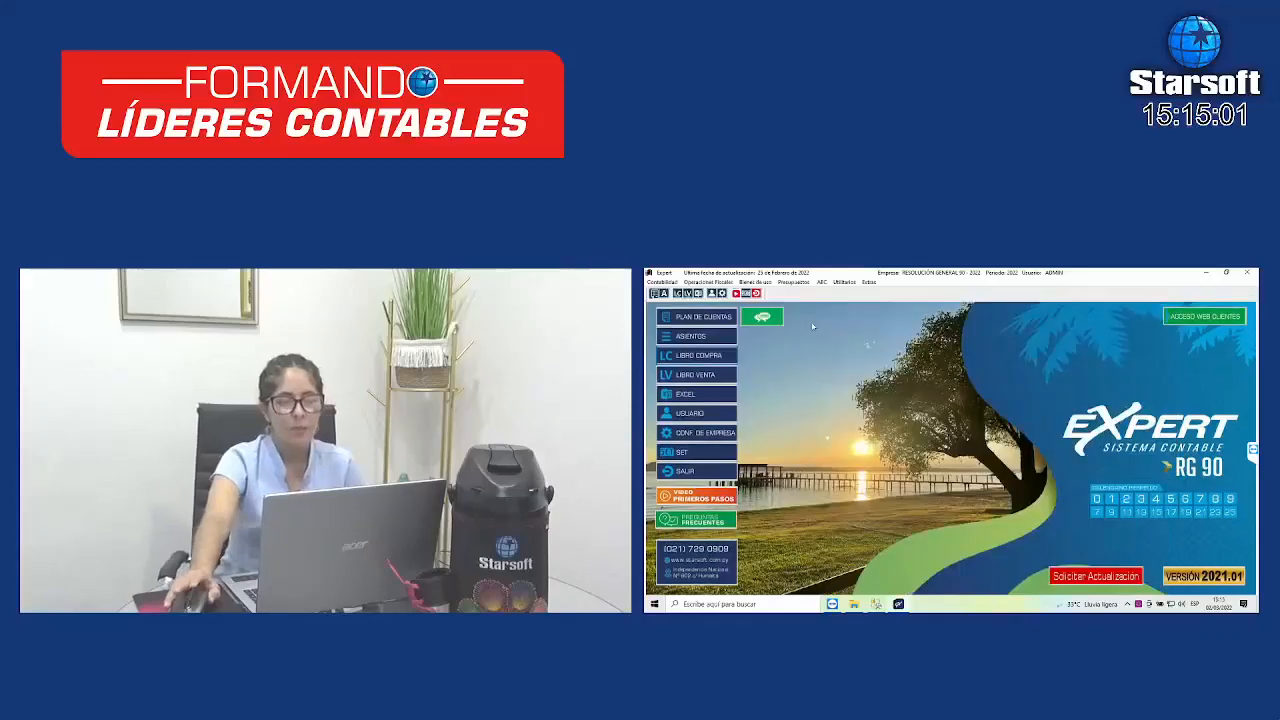
click(709, 283)
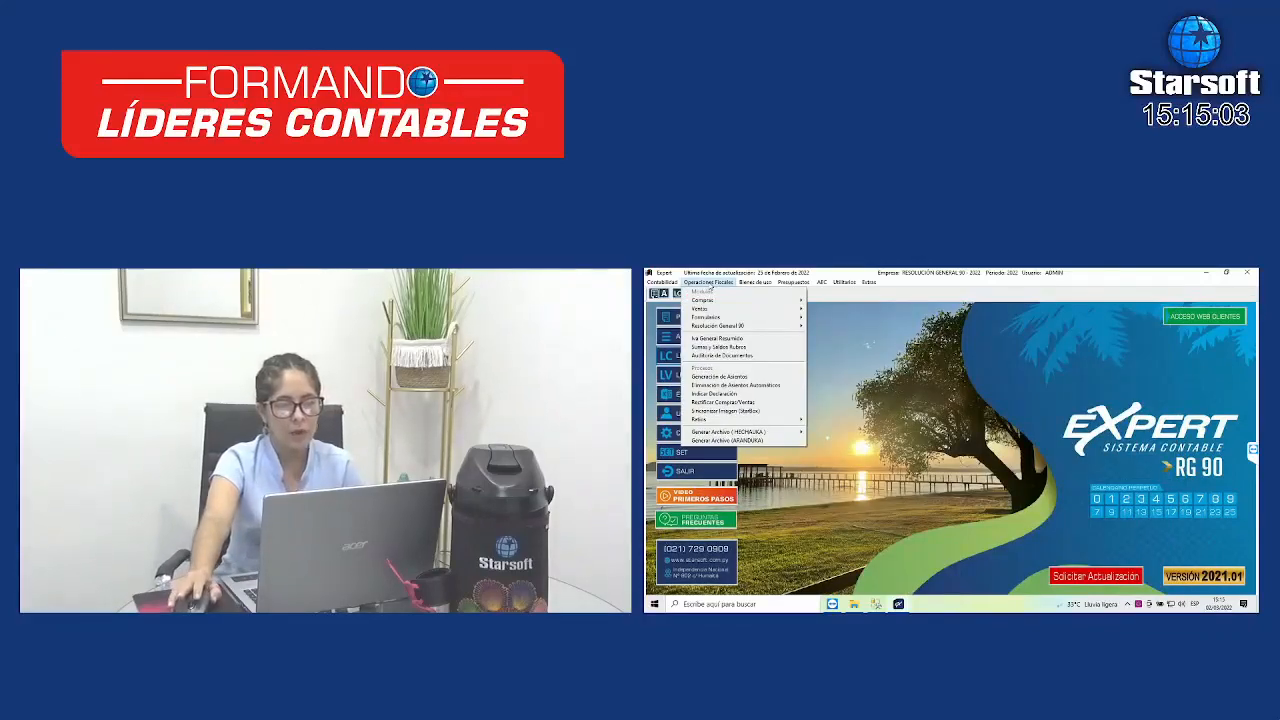
mouse_move(728, 328)
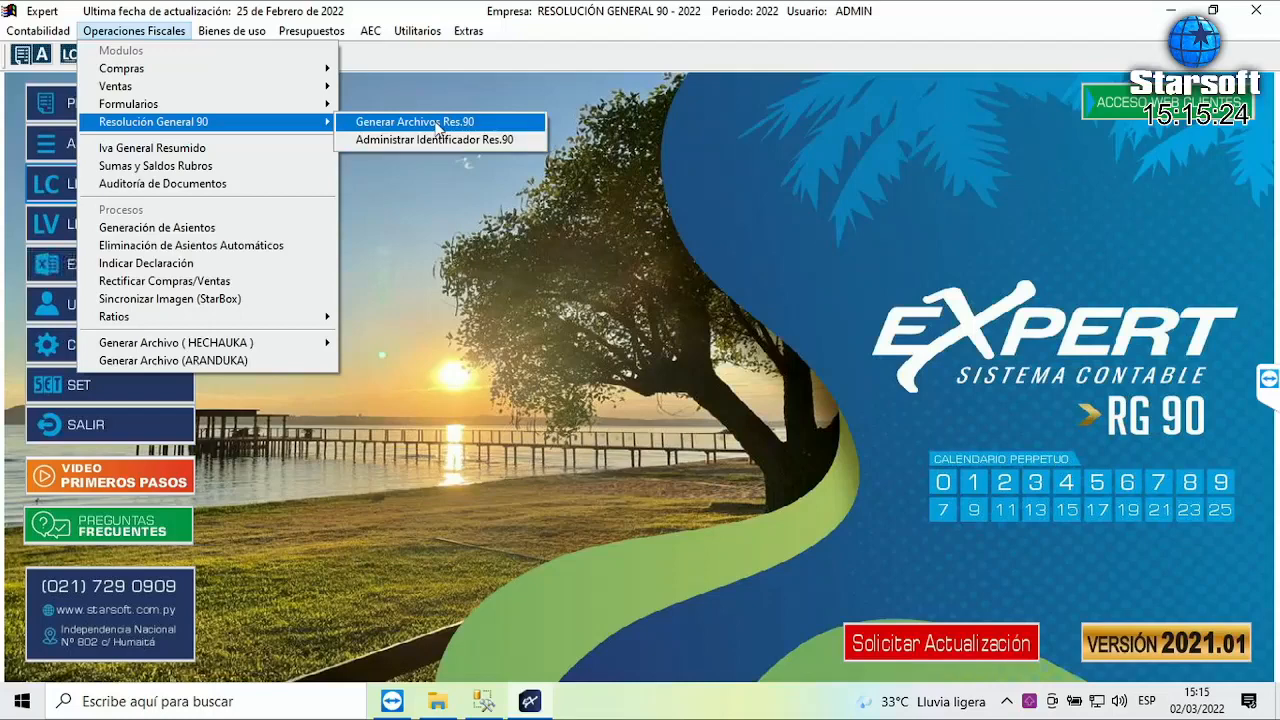
click(437, 122)
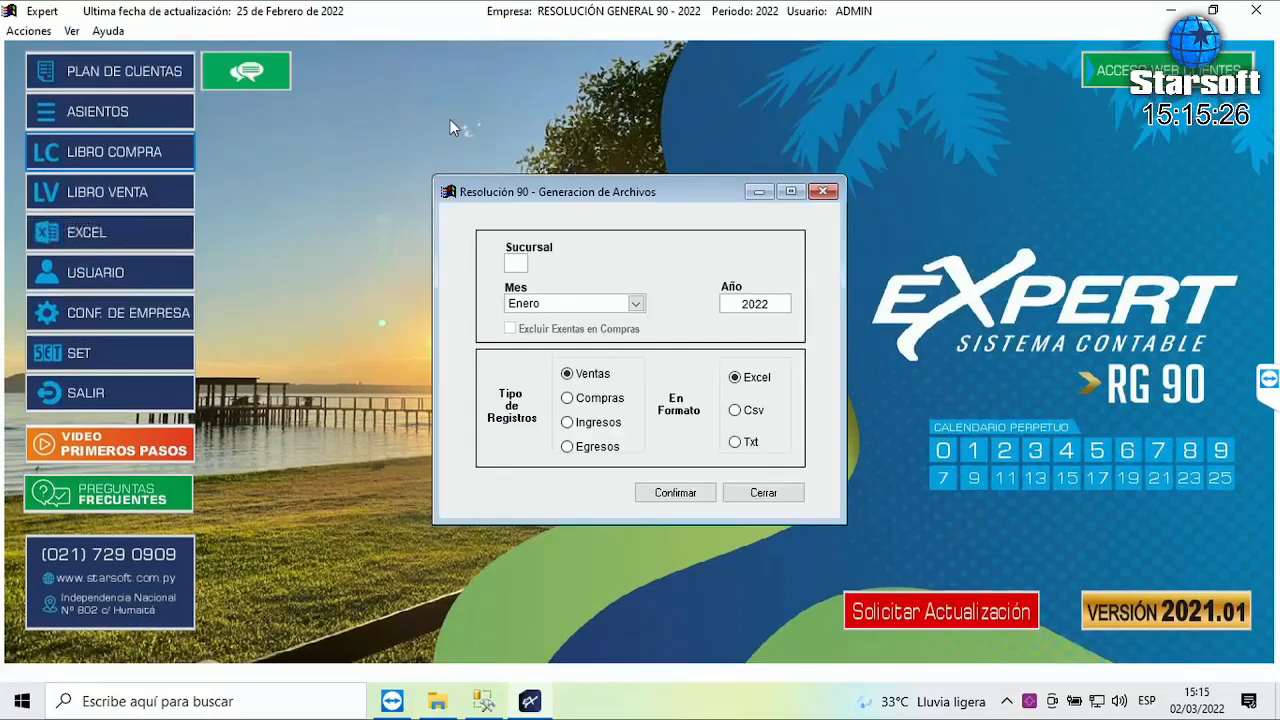
- Switch the Resolución 90 record type from Ventas to Compras, leaving Excel as the format
key(Tab)
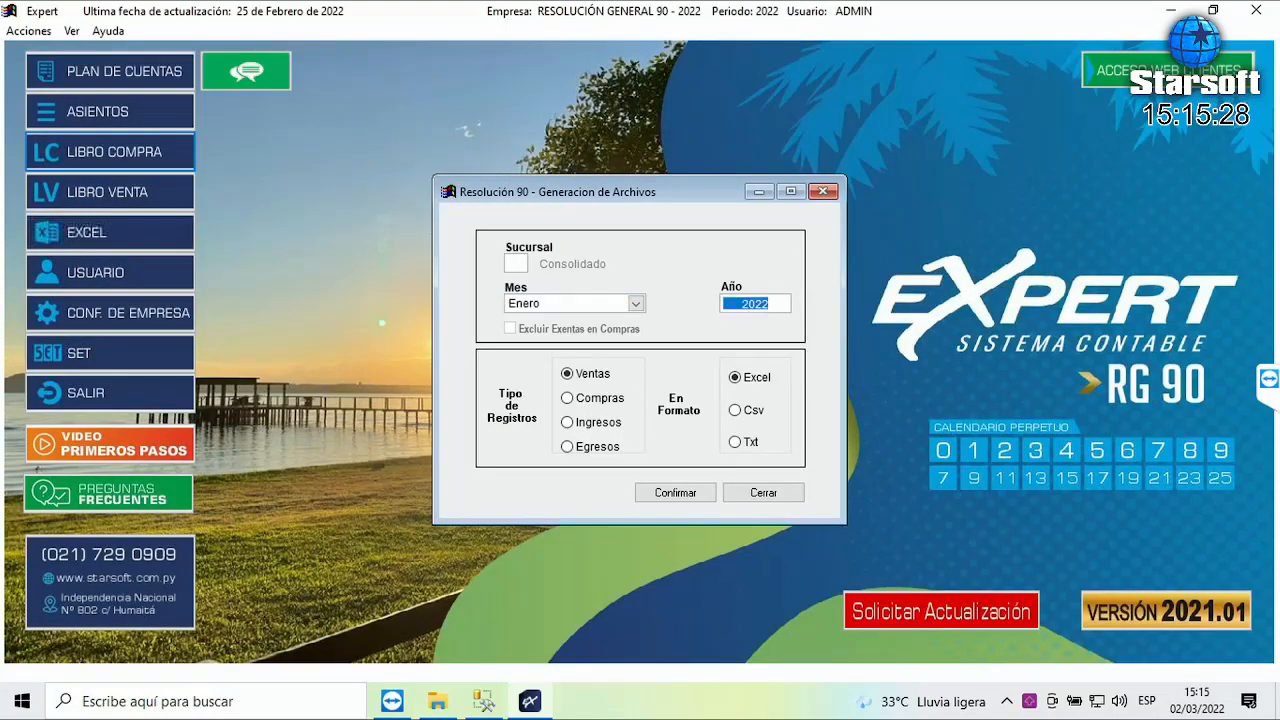
key(Tab)
key(Down)
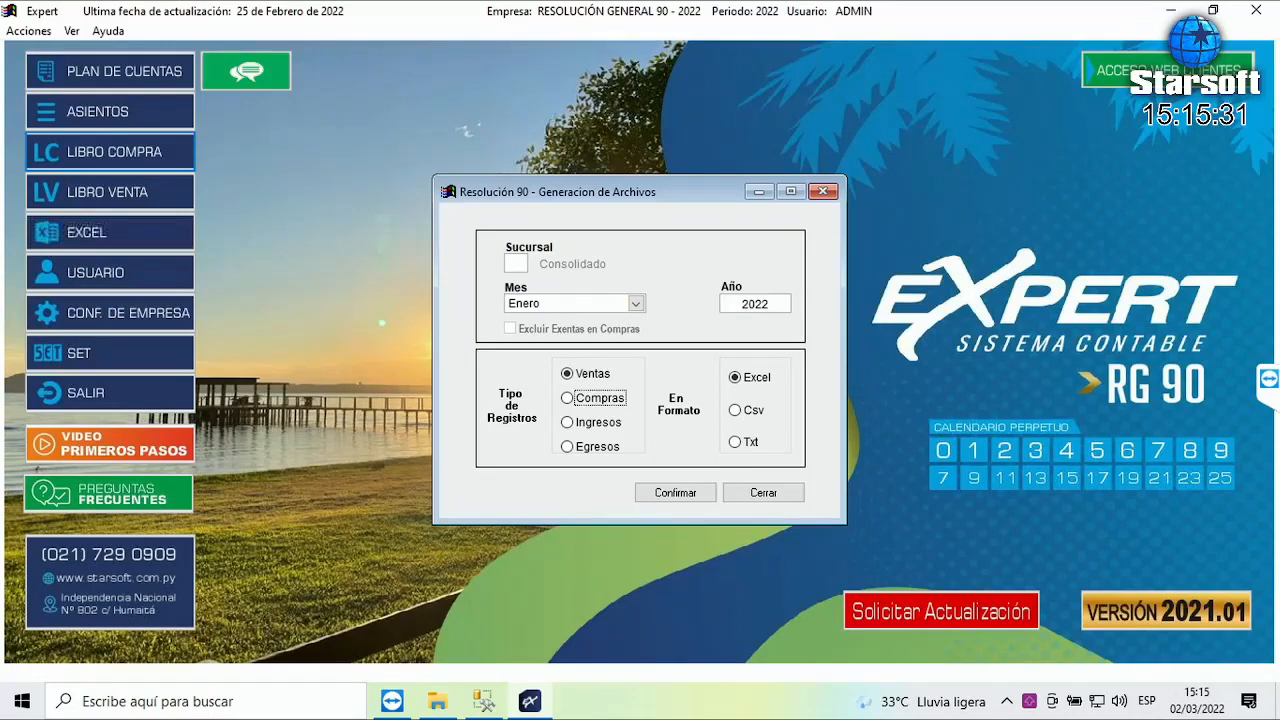
key(space)
key(Down)
key(Down)
key(Down)
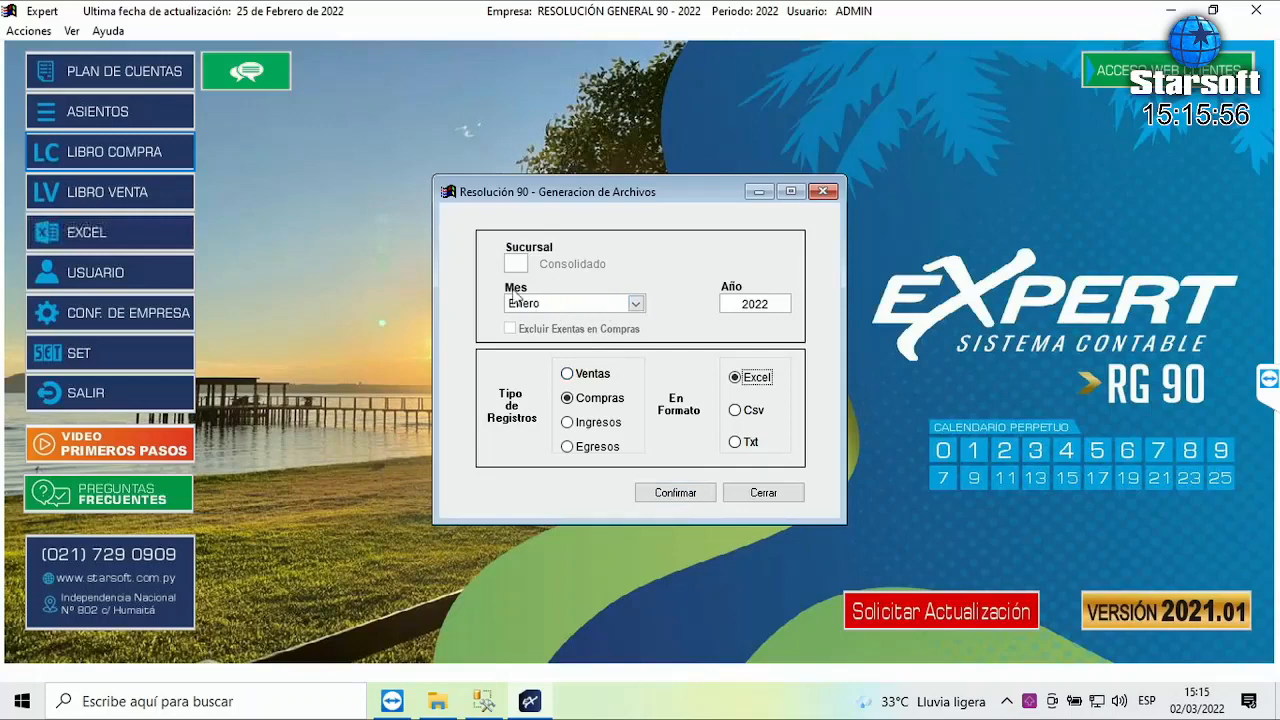
click(636, 304)
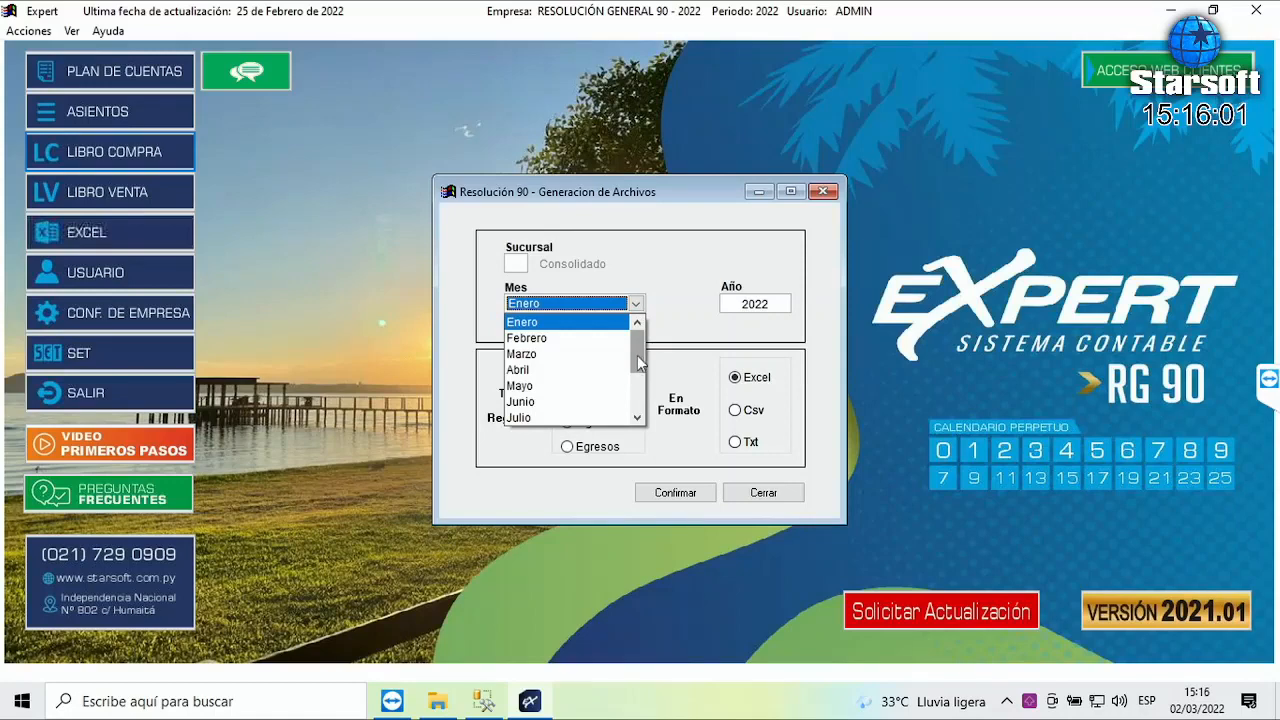
- Generate the Compras file for Enero 2022 in Excel format and confirm it
drag(637, 355, 645, 425)
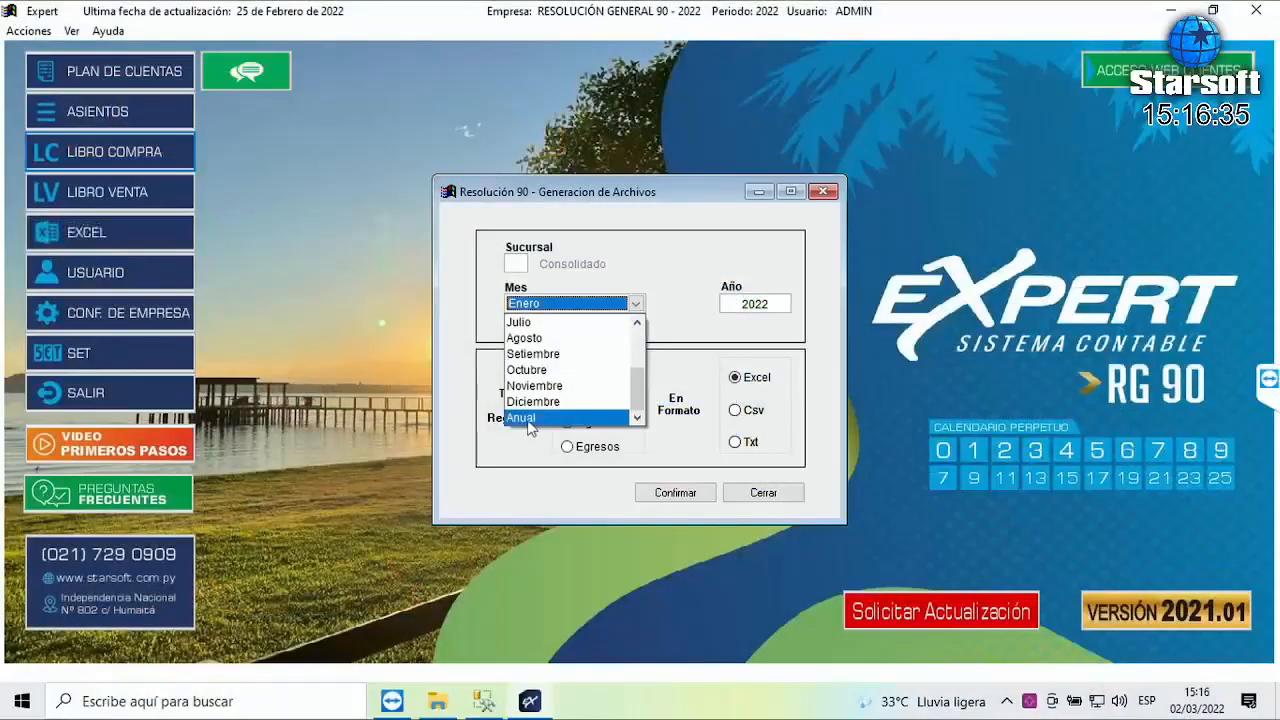
click(527, 420)
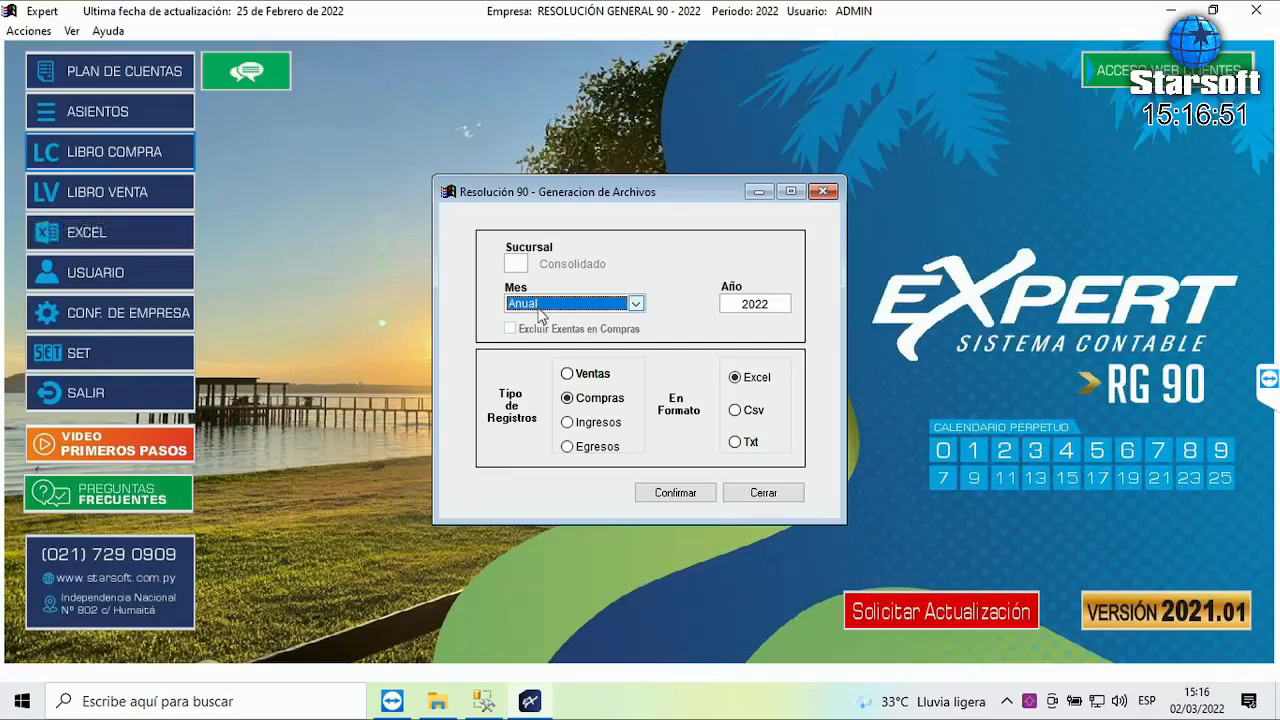
click(589, 407)
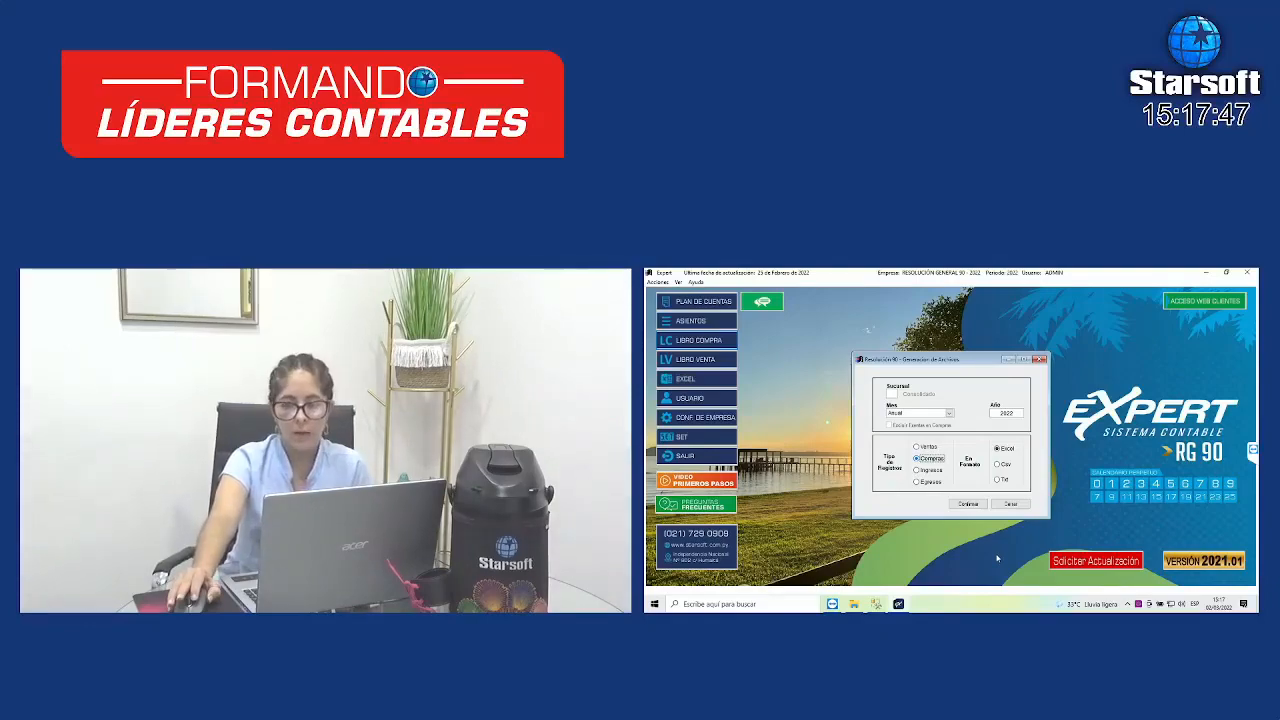
click(903, 414)
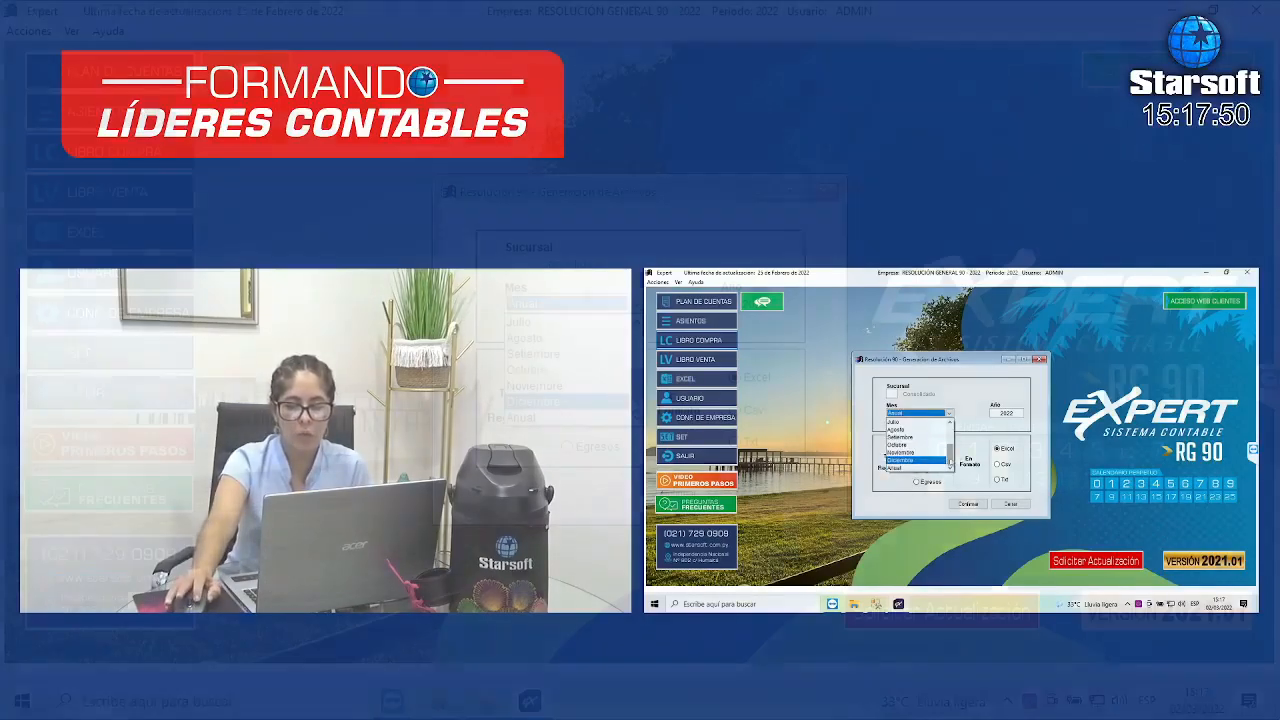
drag(950, 455, 950, 425)
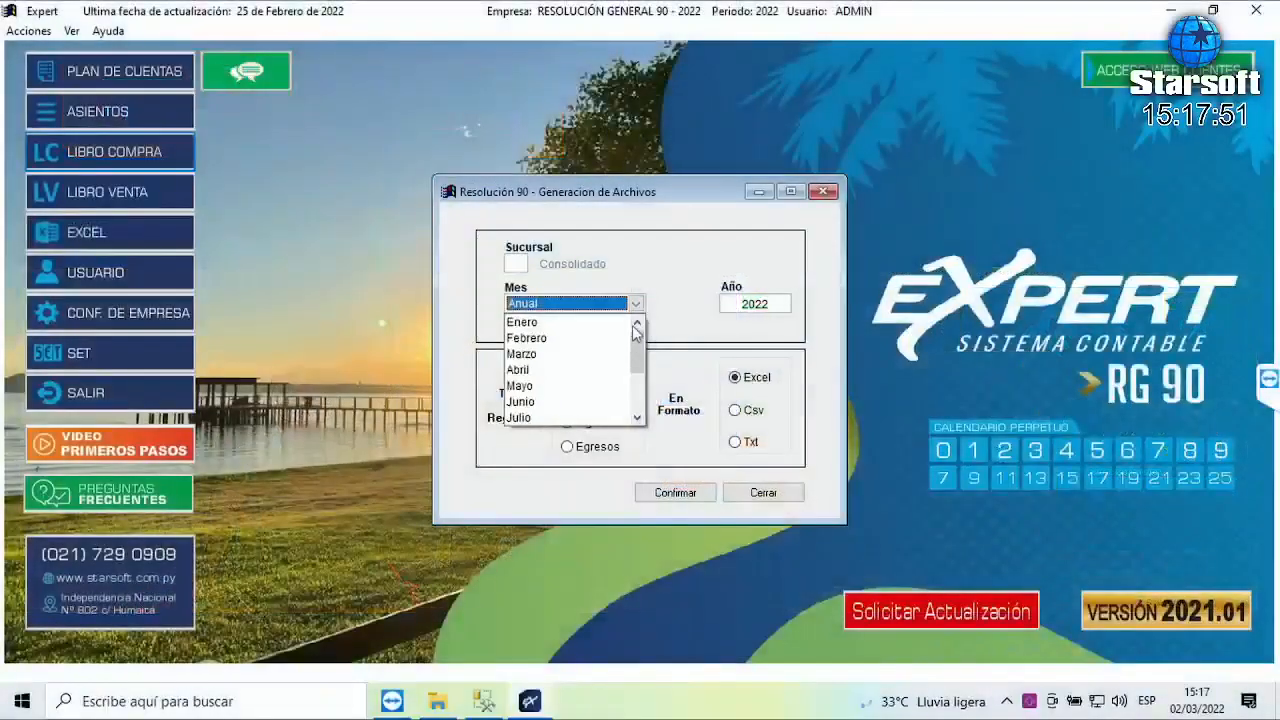
click(552, 328)
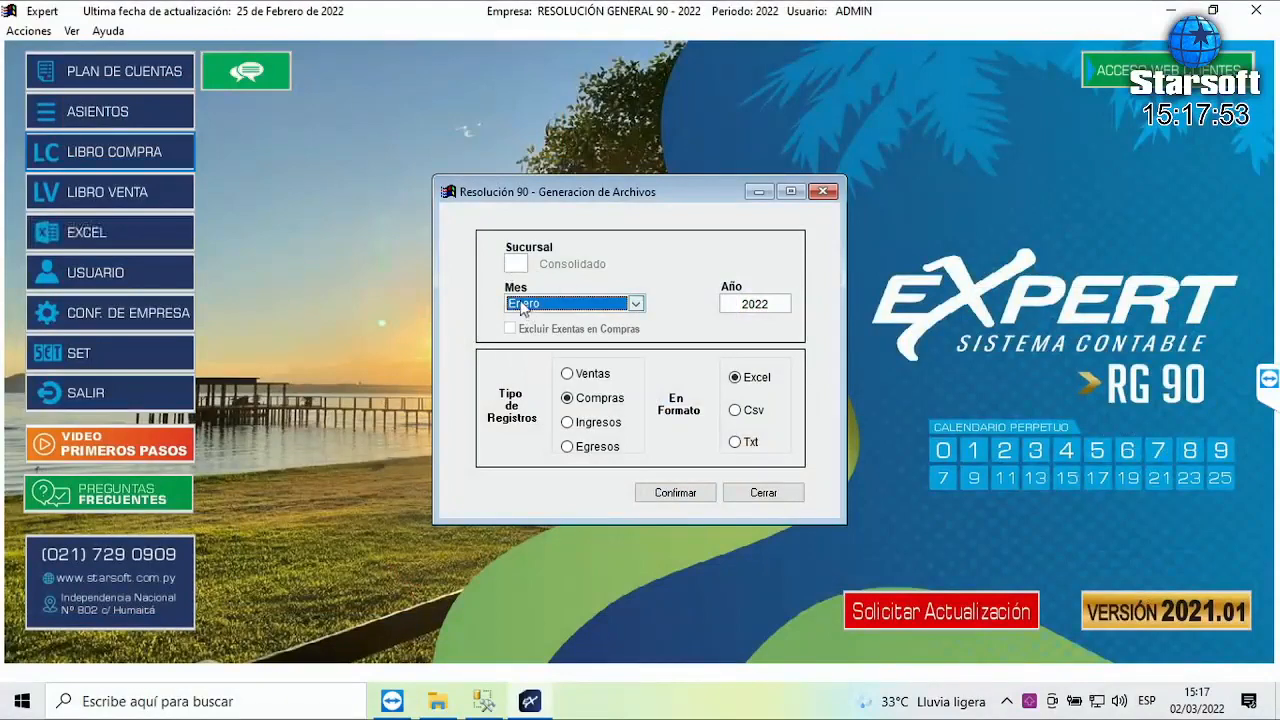
click(517, 306)
click(535, 324)
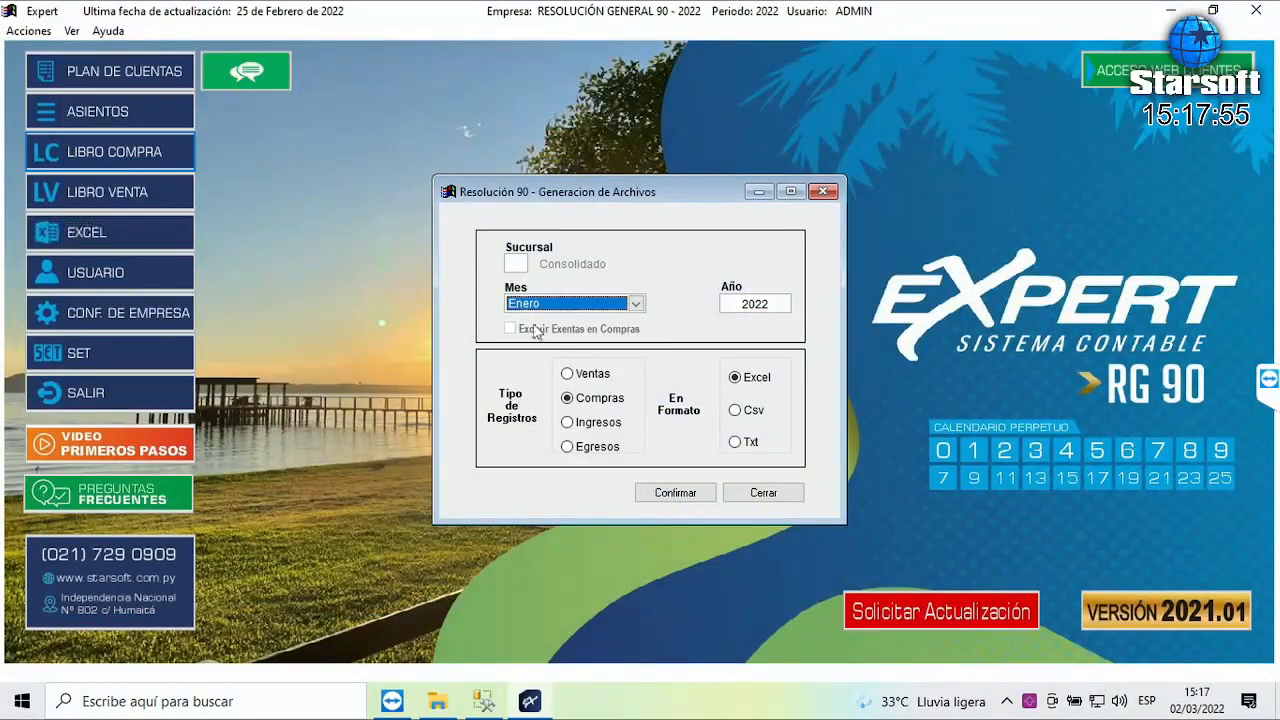
click(759, 382)
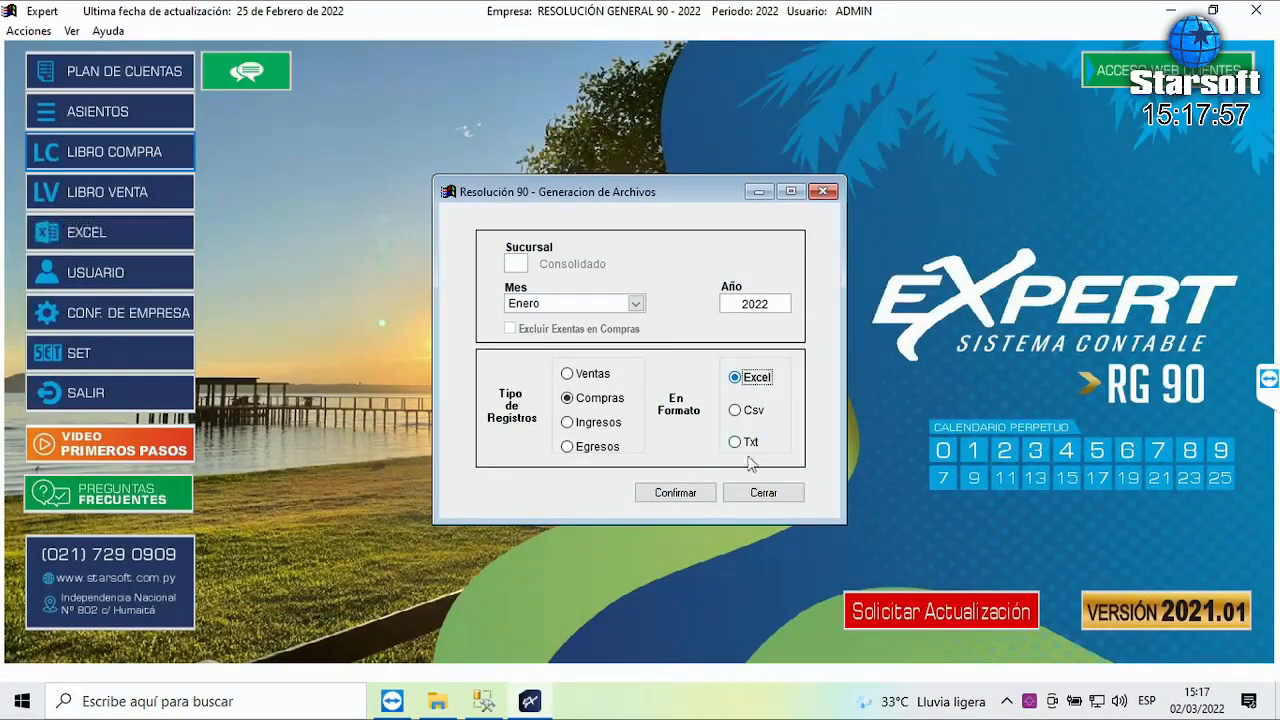
click(679, 497)
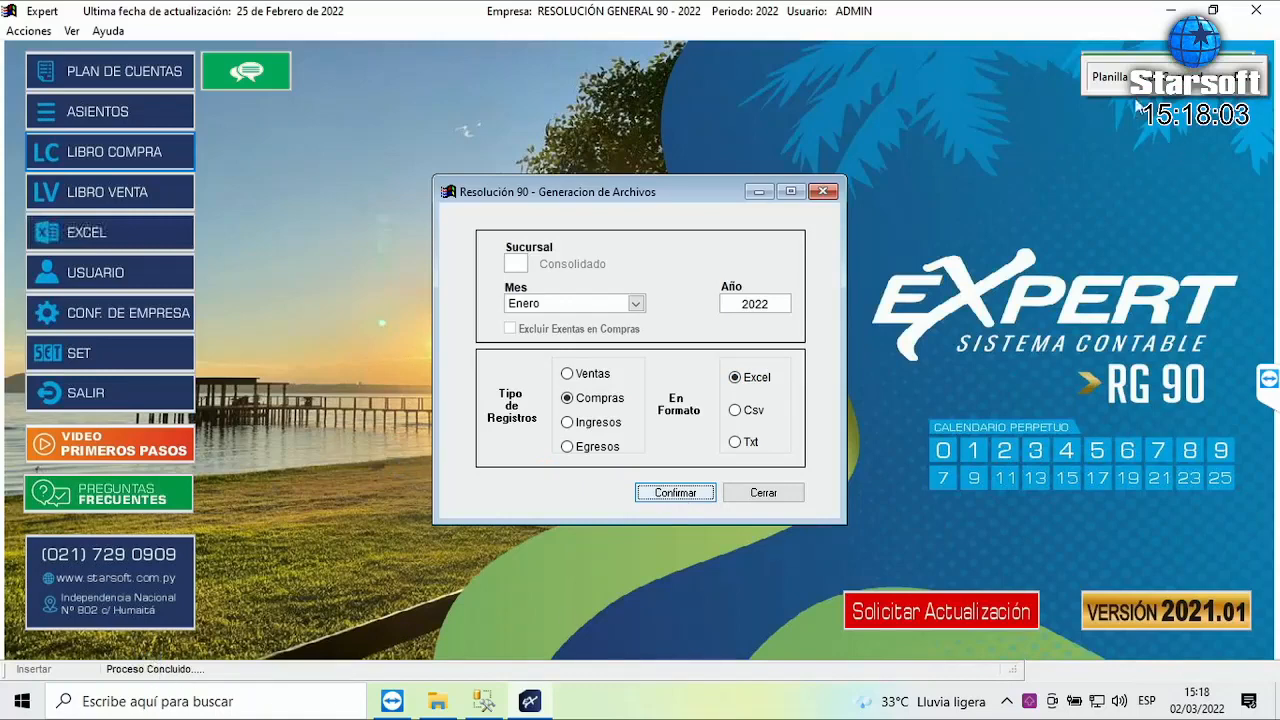
- Dismiss the Proceso Concluido message and open the generated .xlsx spreadsheet from the RG90 folder
click(1108, 87)
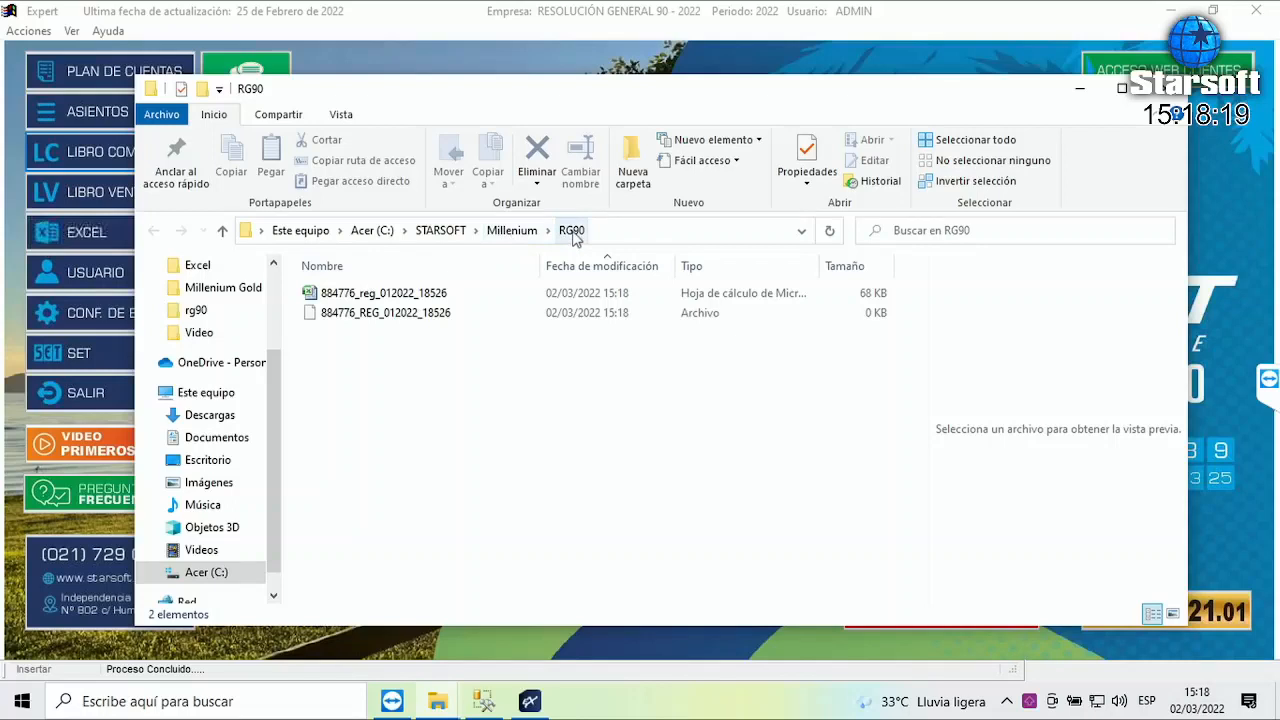
click(400, 298)
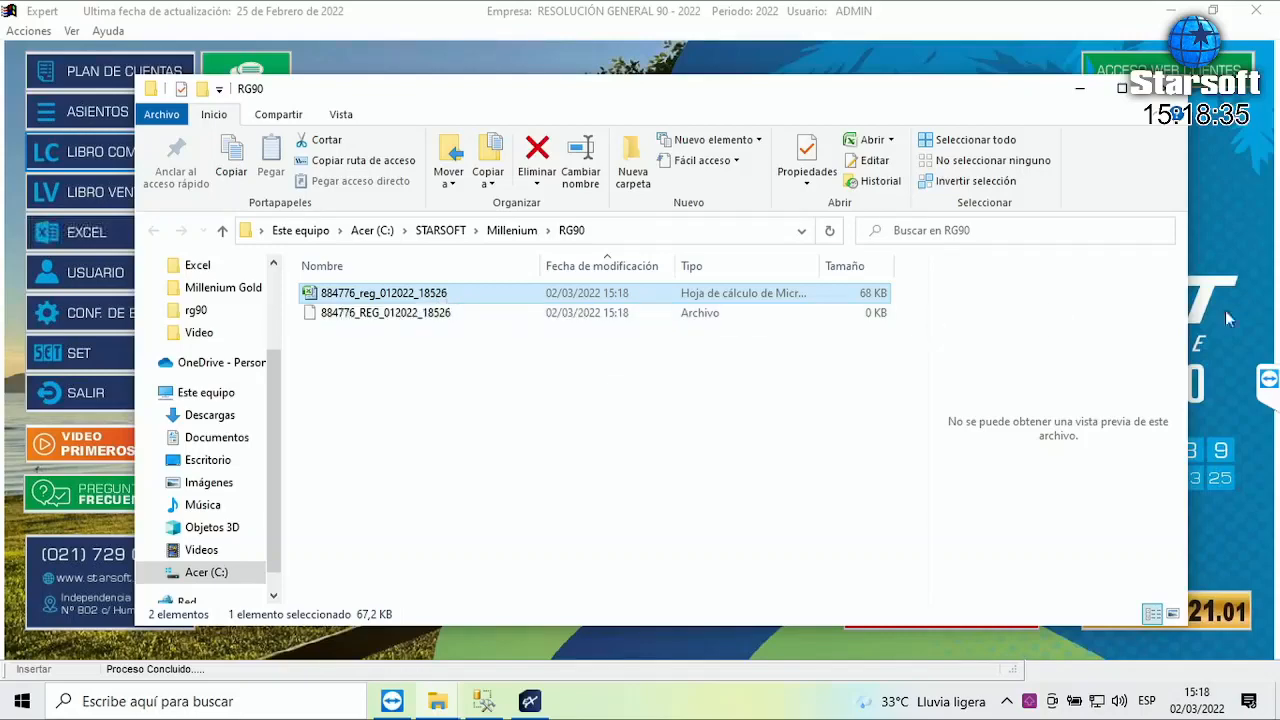
key(Return)
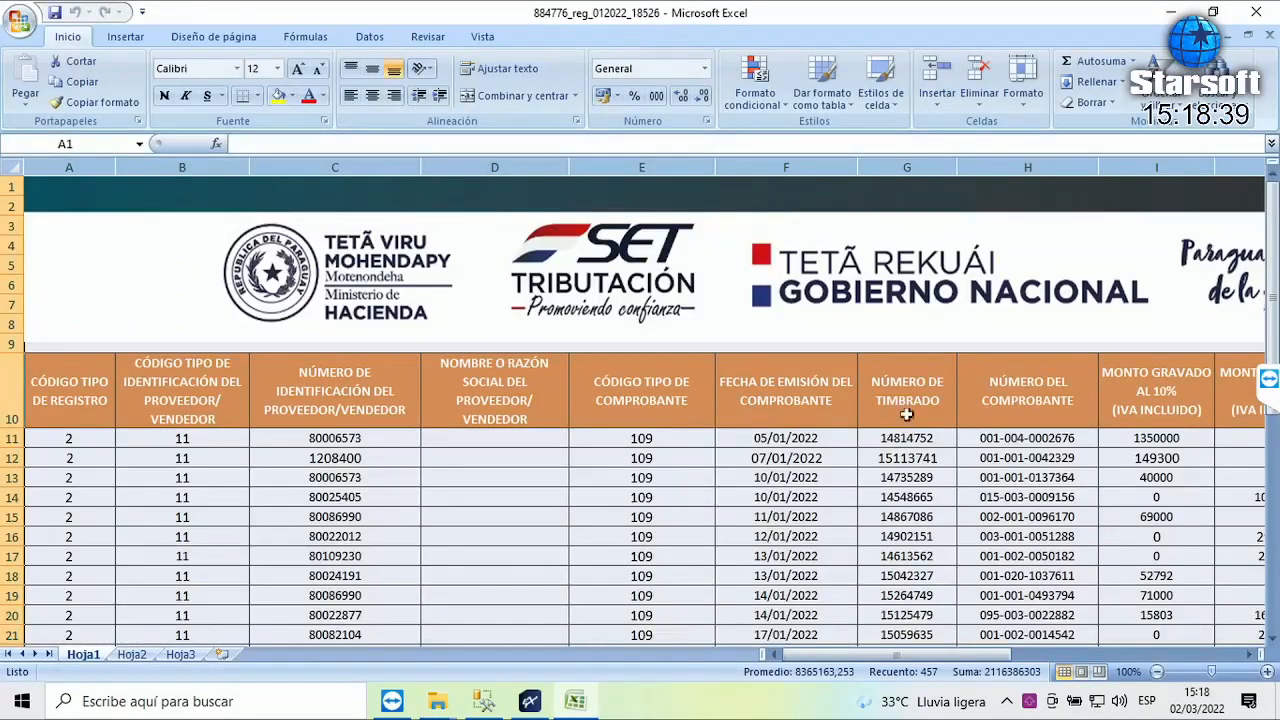
scroll(903, 414, down, 3)
scroll(903, 414, down, 3)
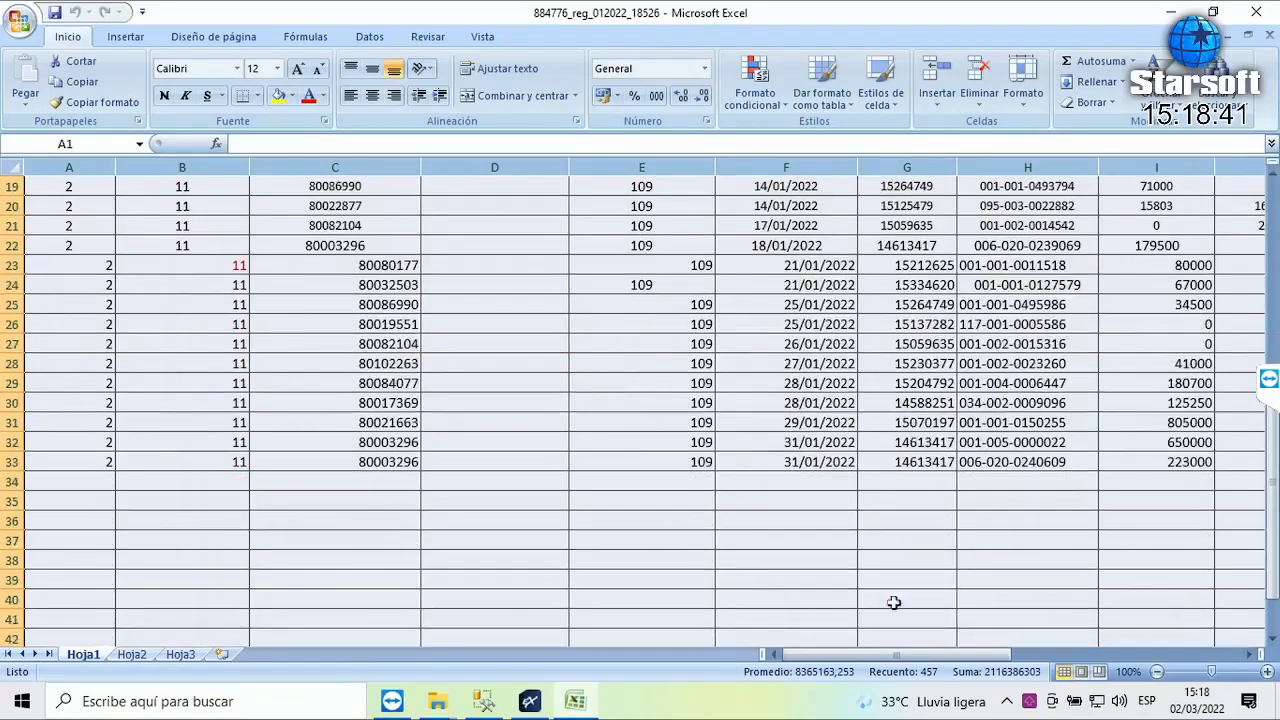
mouse_move(905, 655)
mouse_down()
mouse_move(1125, 652)
mouse_move(880, 658)
mouse_up()
scroll(877, 658, up, 5)
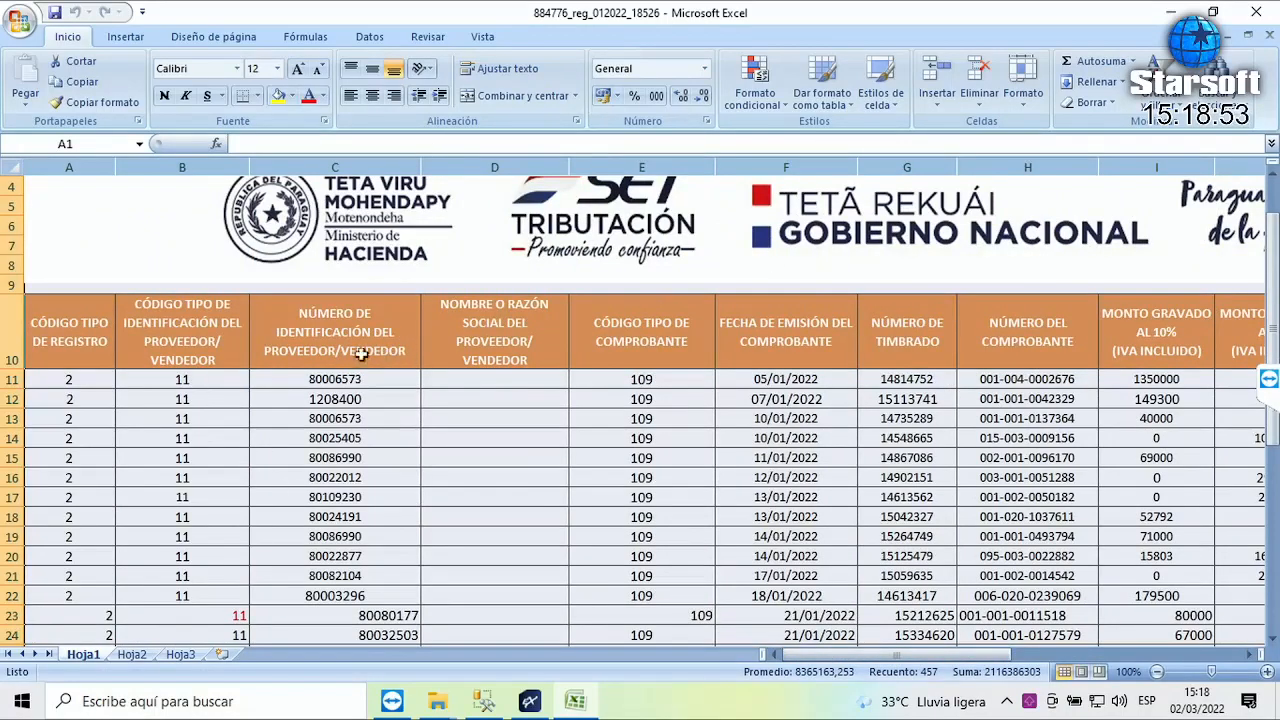
drag(333, 376, 341, 623)
drag(806, 383, 820, 624)
drag(912, 379, 1045, 657)
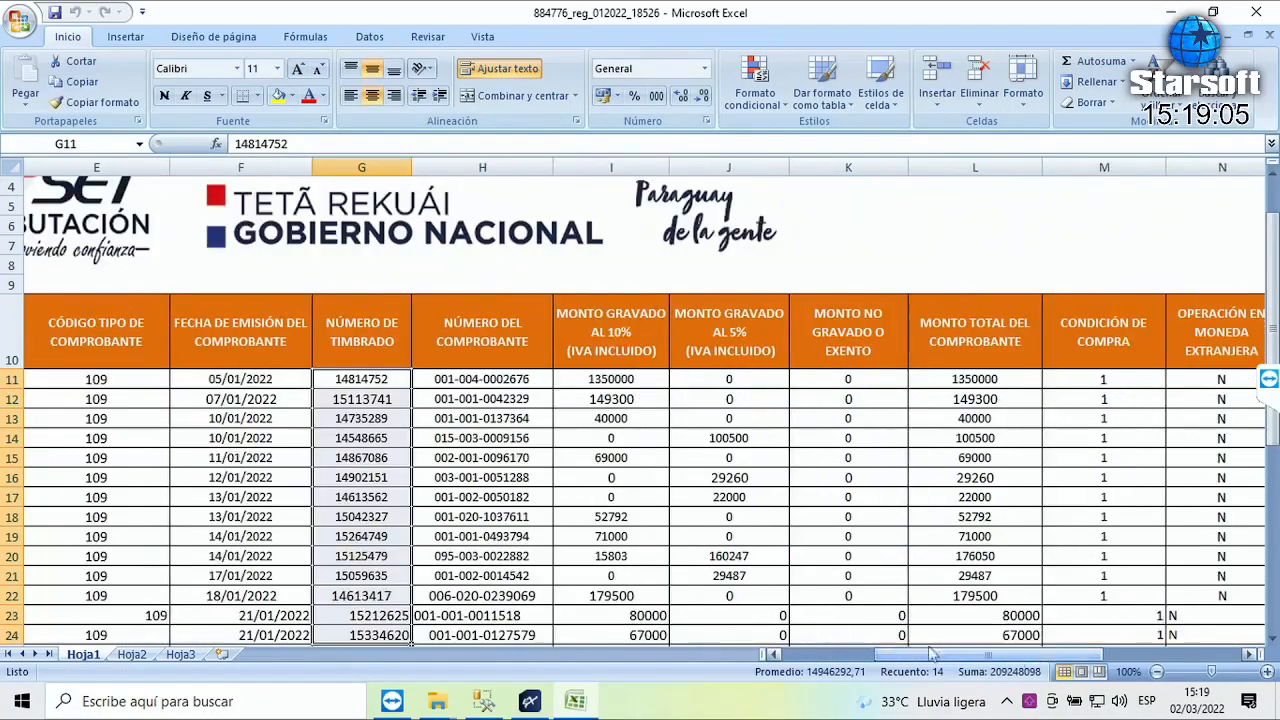
drag(489, 379, 490, 645)
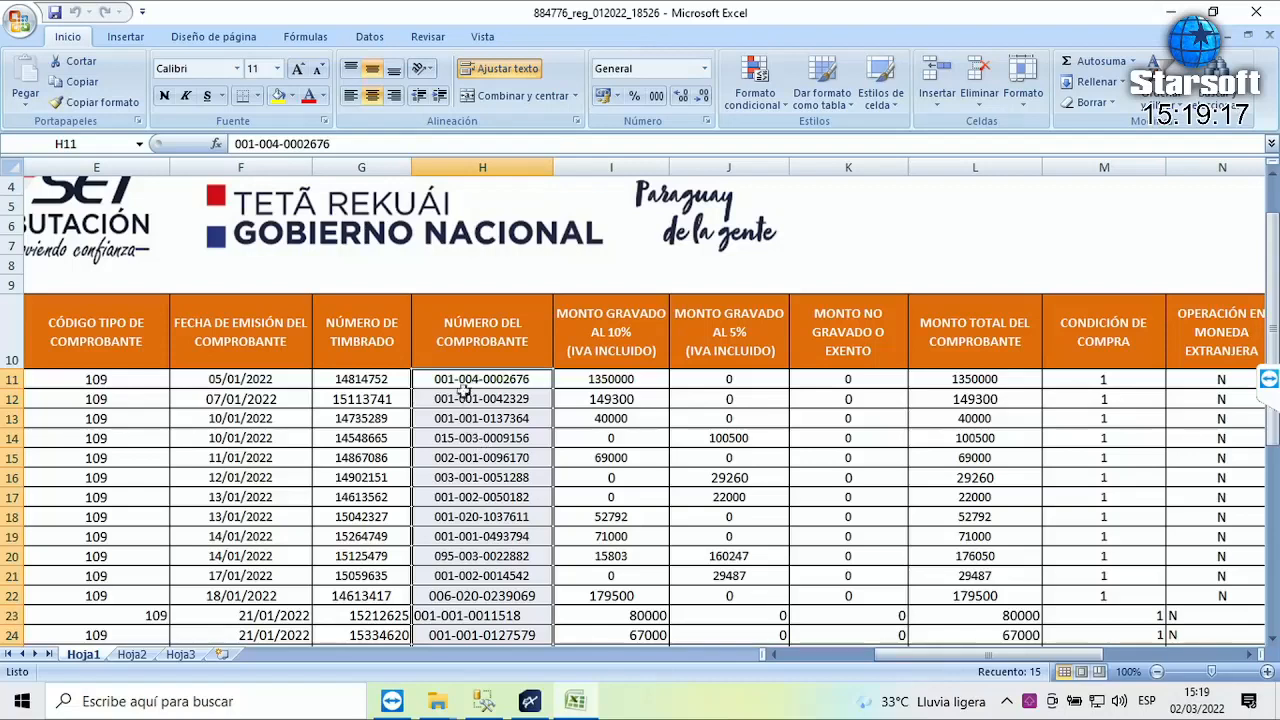
click(452, 440)
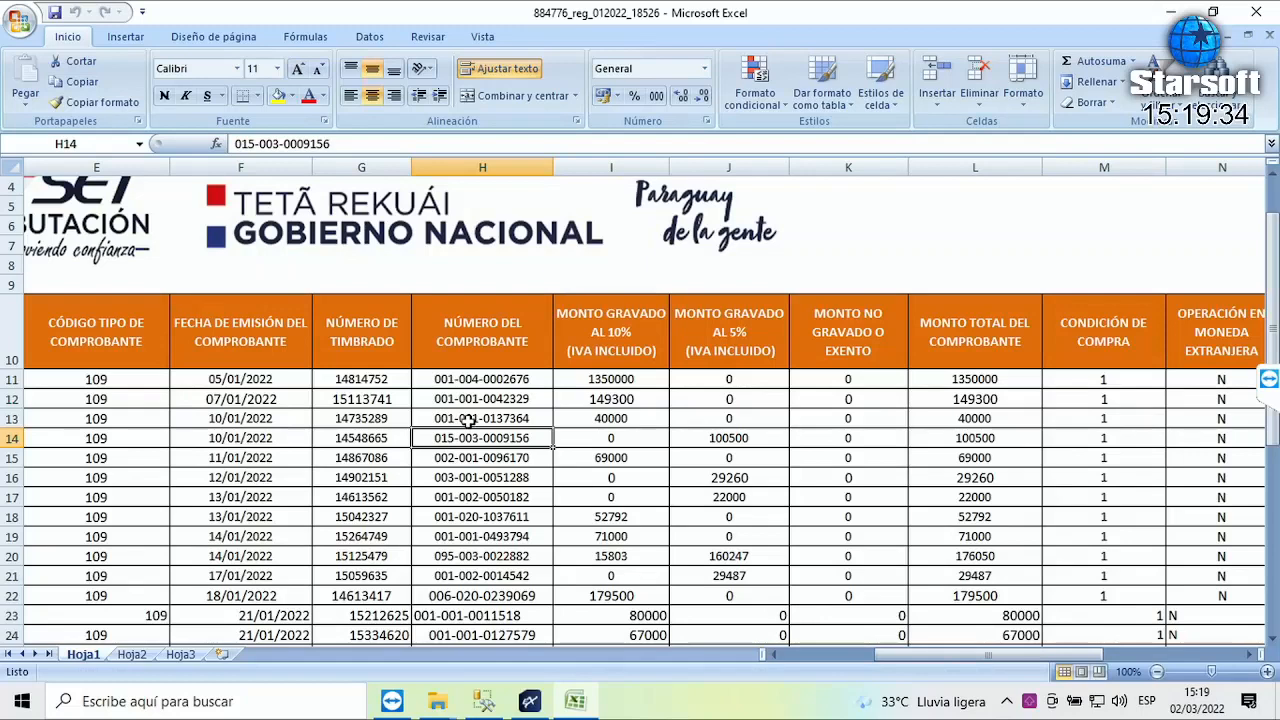
click(372, 421)
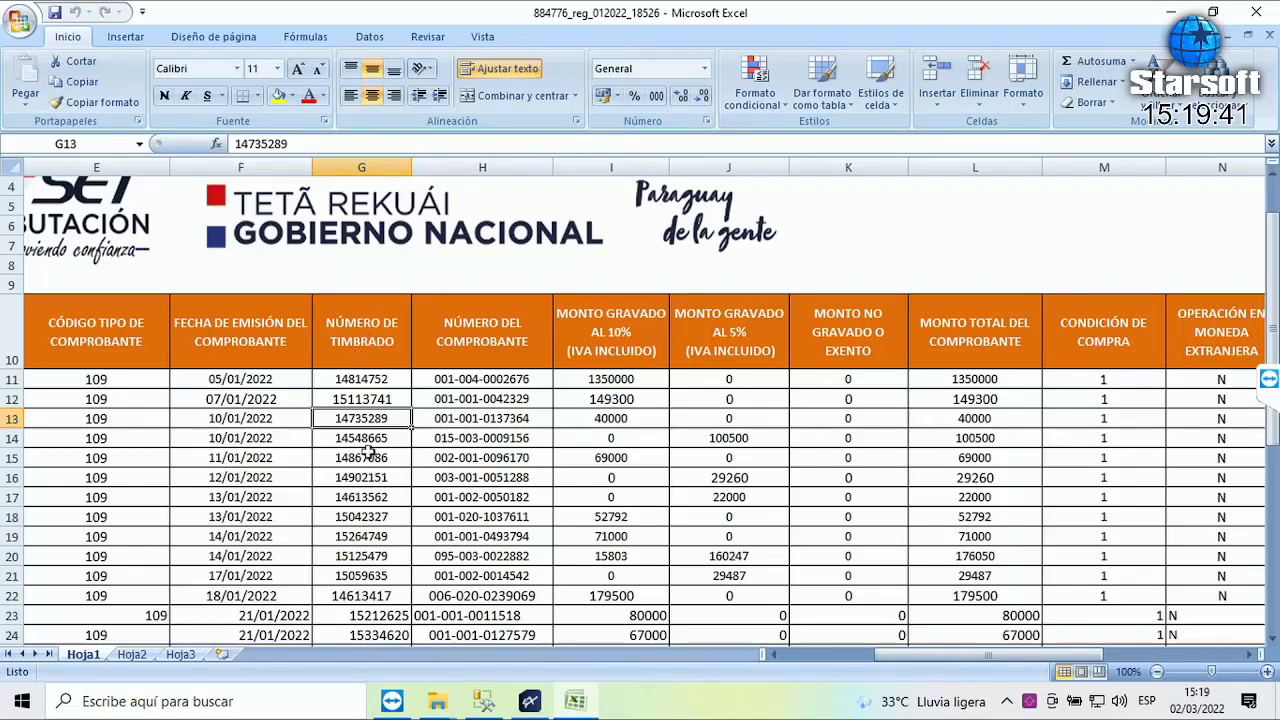
click(366, 458)
mouse_move(487, 700)
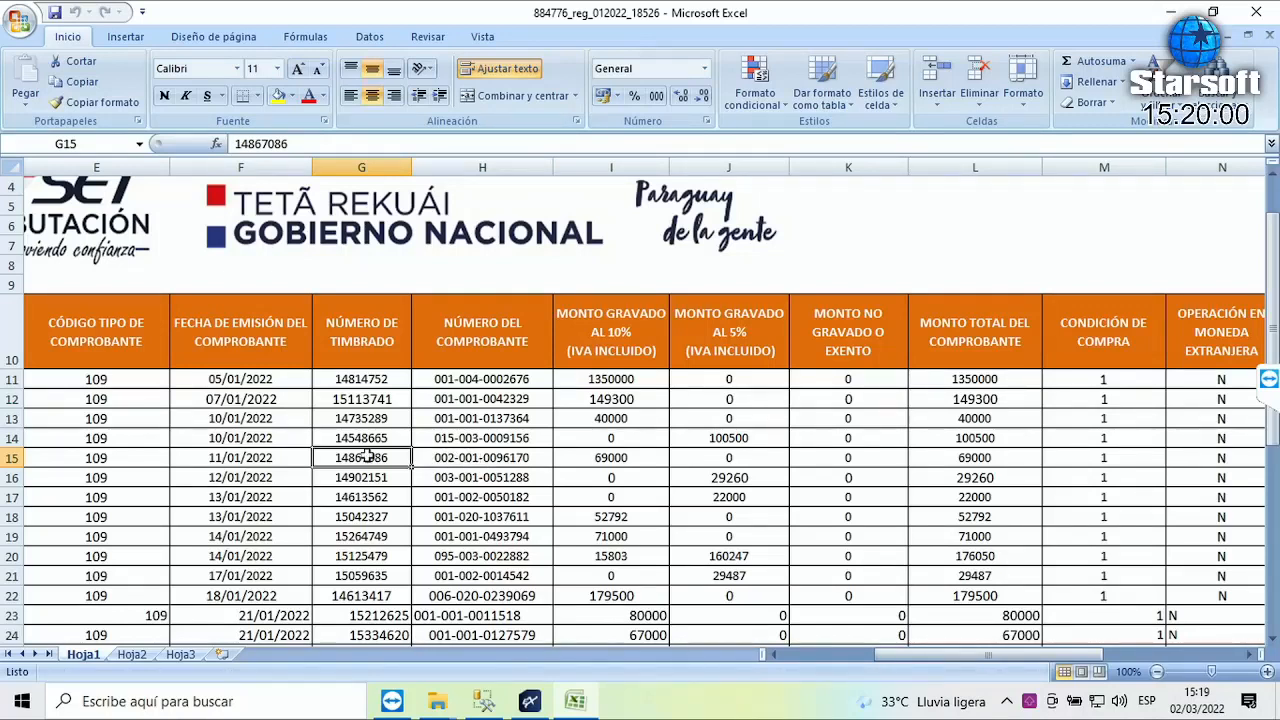
click(437, 459)
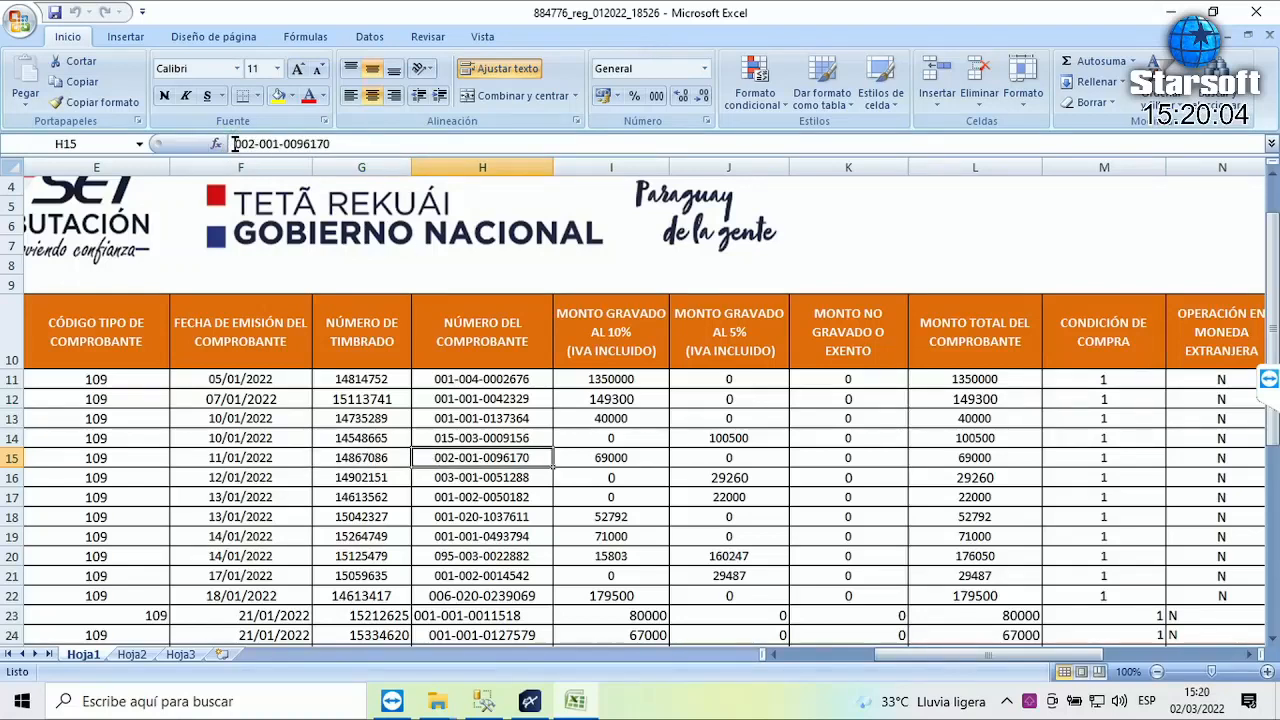
drag(234, 144, 280, 144)
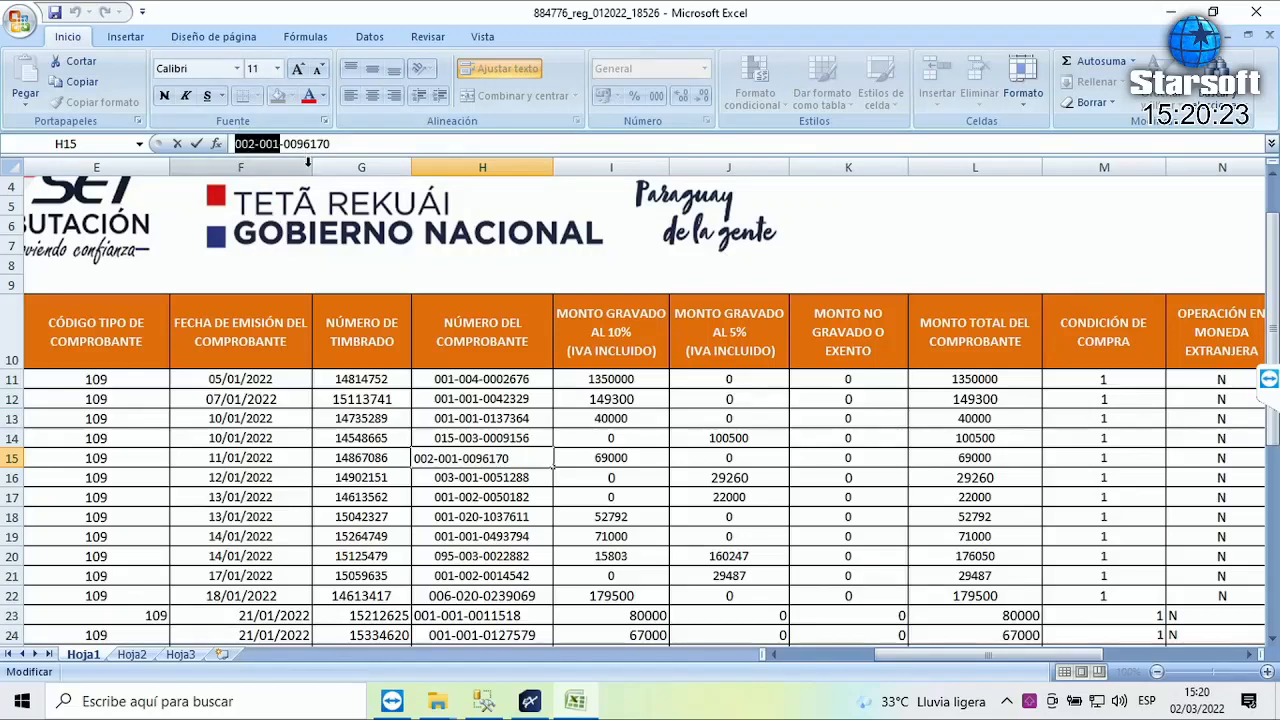
click(247, 143)
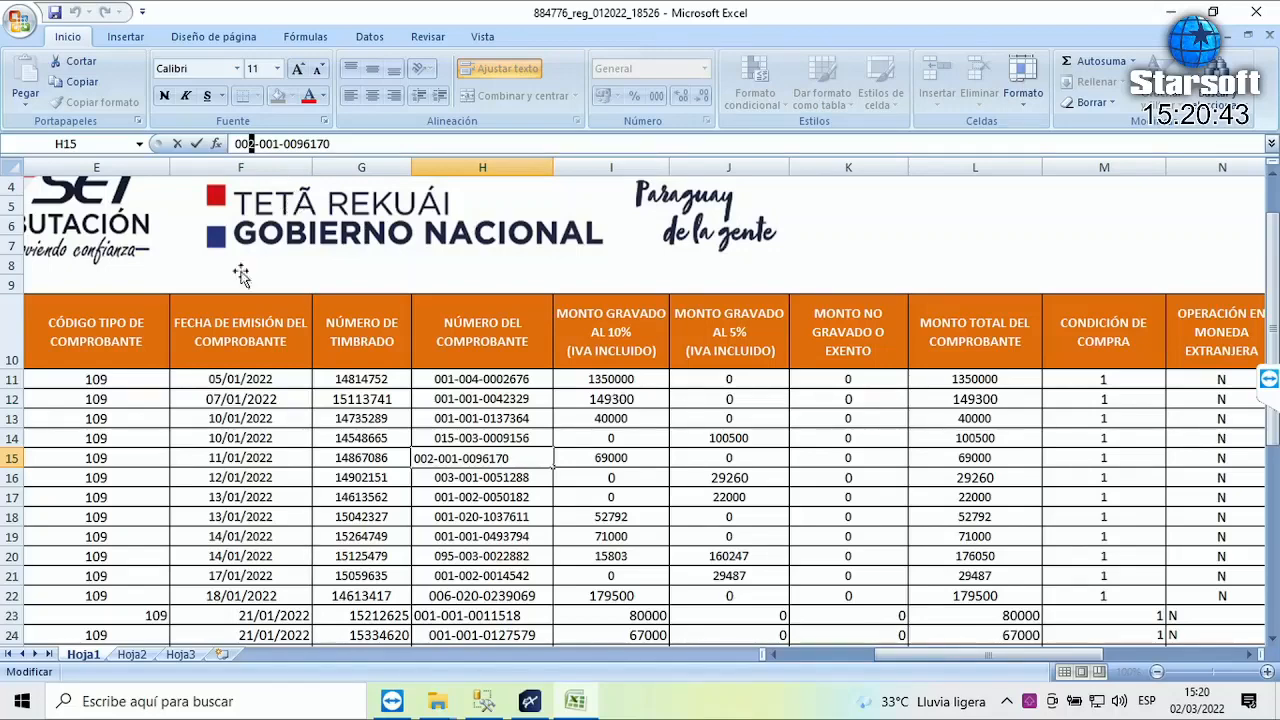
scroll(488, 473, down, 3)
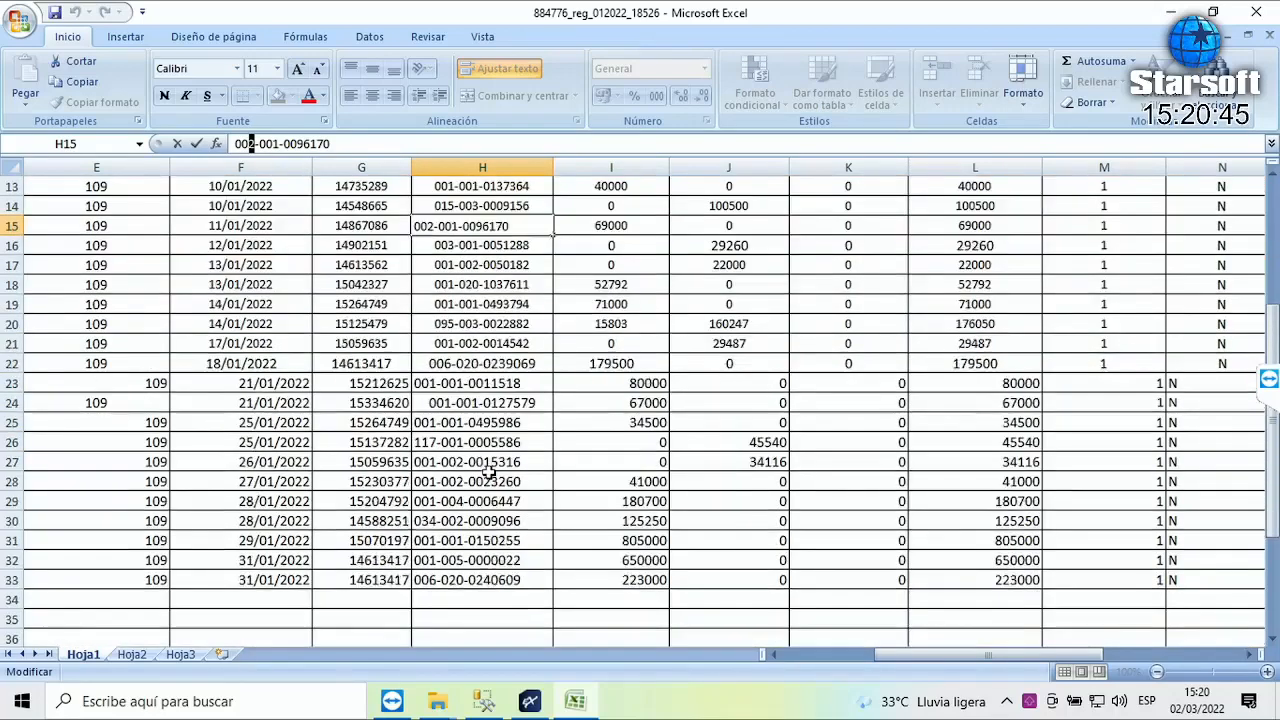
click(515, 462)
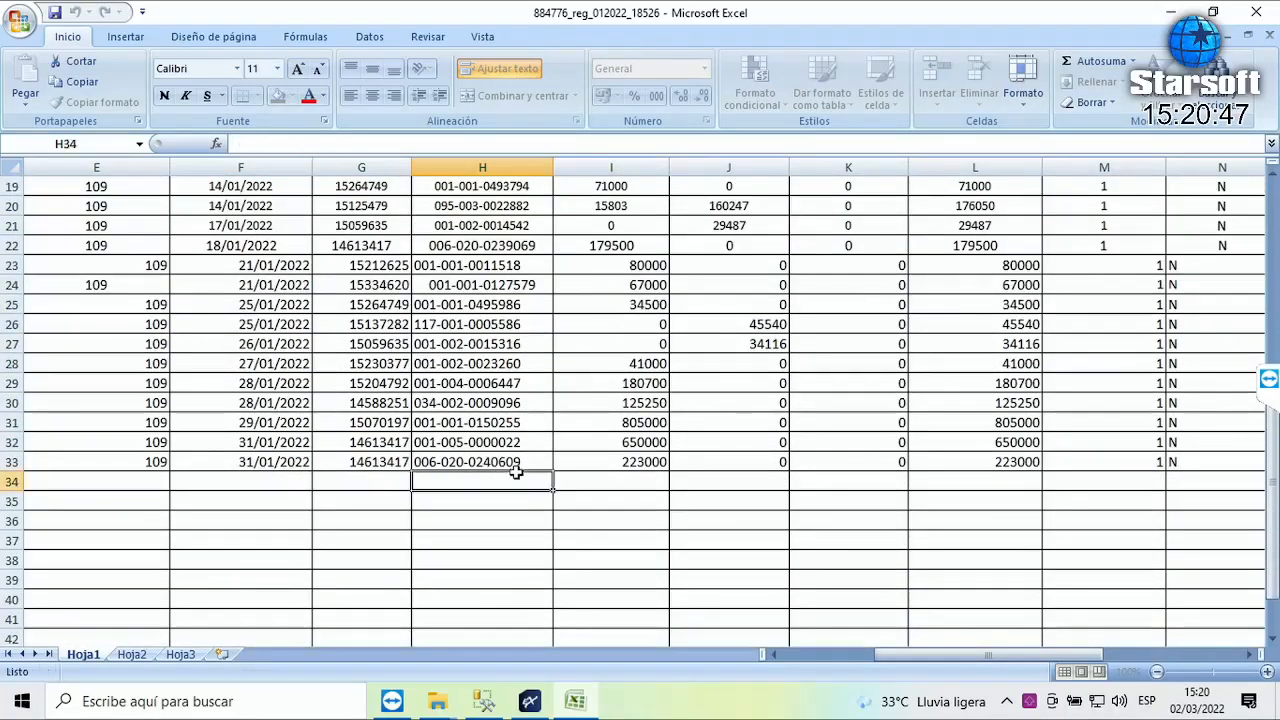
- Select the row 10 column headings from A10 across to T10, then scroll back left
scroll(515, 462, up, 6)
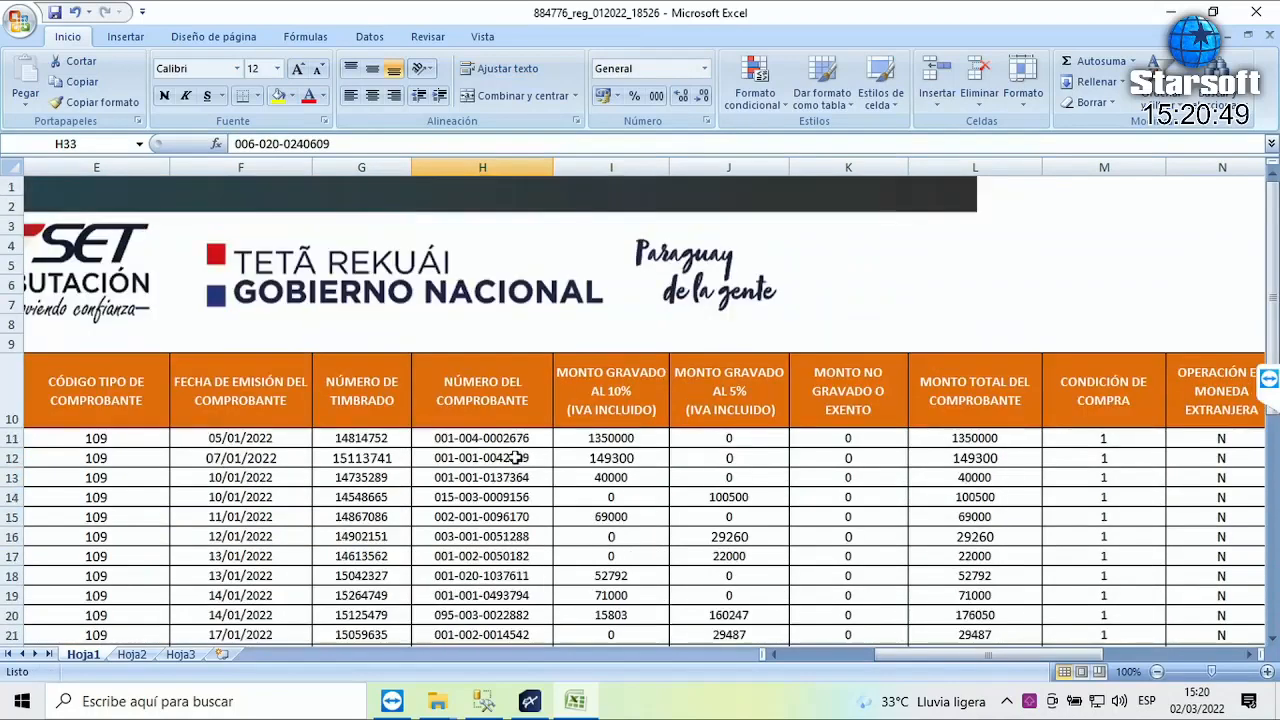
click(503, 440)
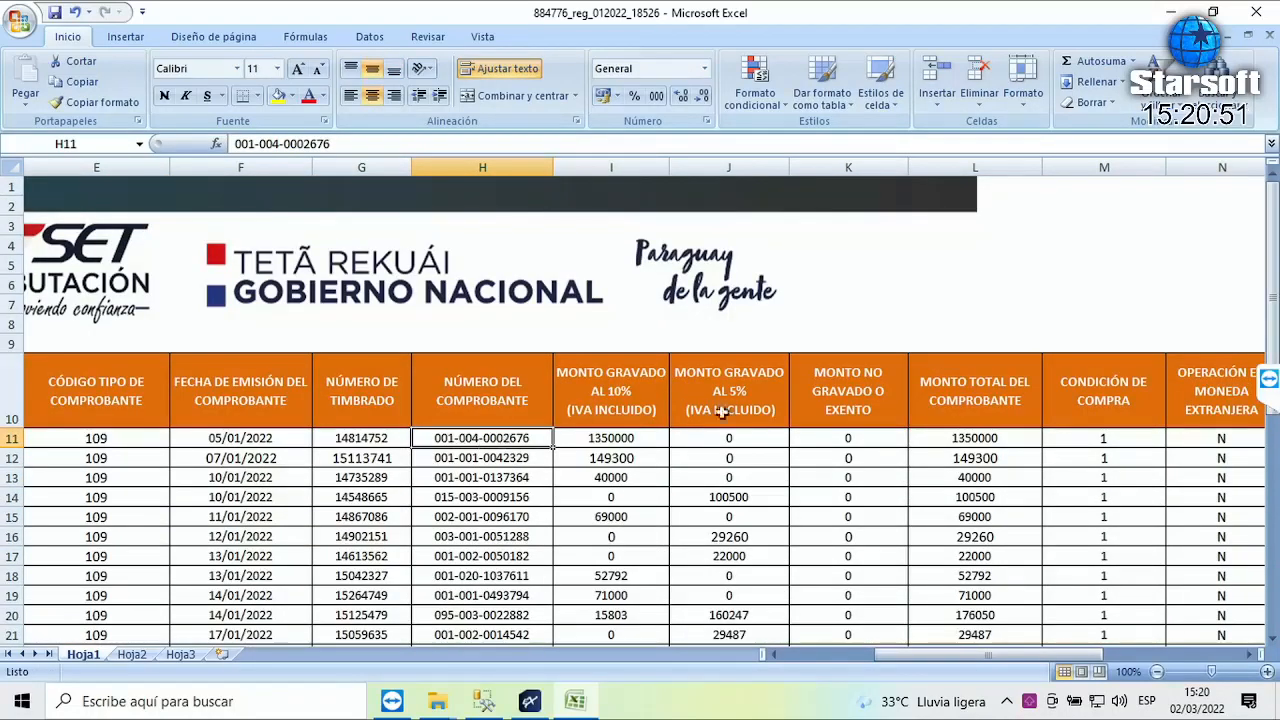
click(88, 404)
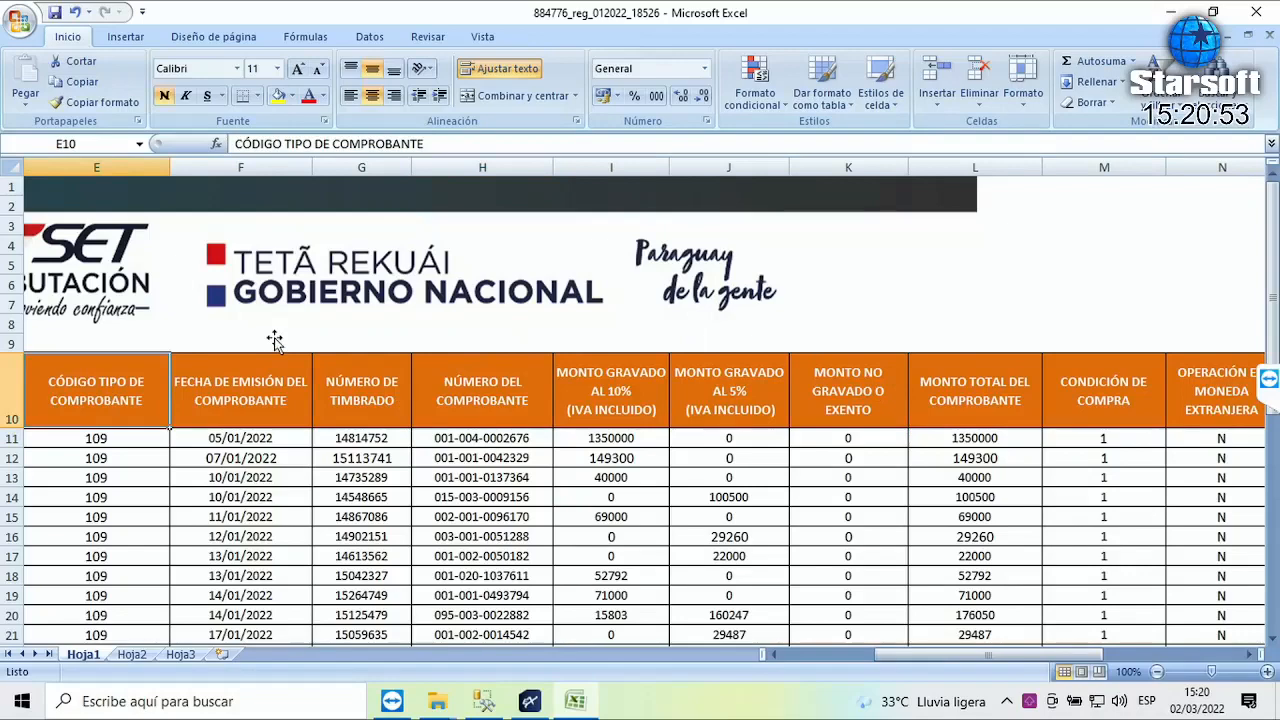
key(Left)
key(Left)
key(Left)
key(Left)
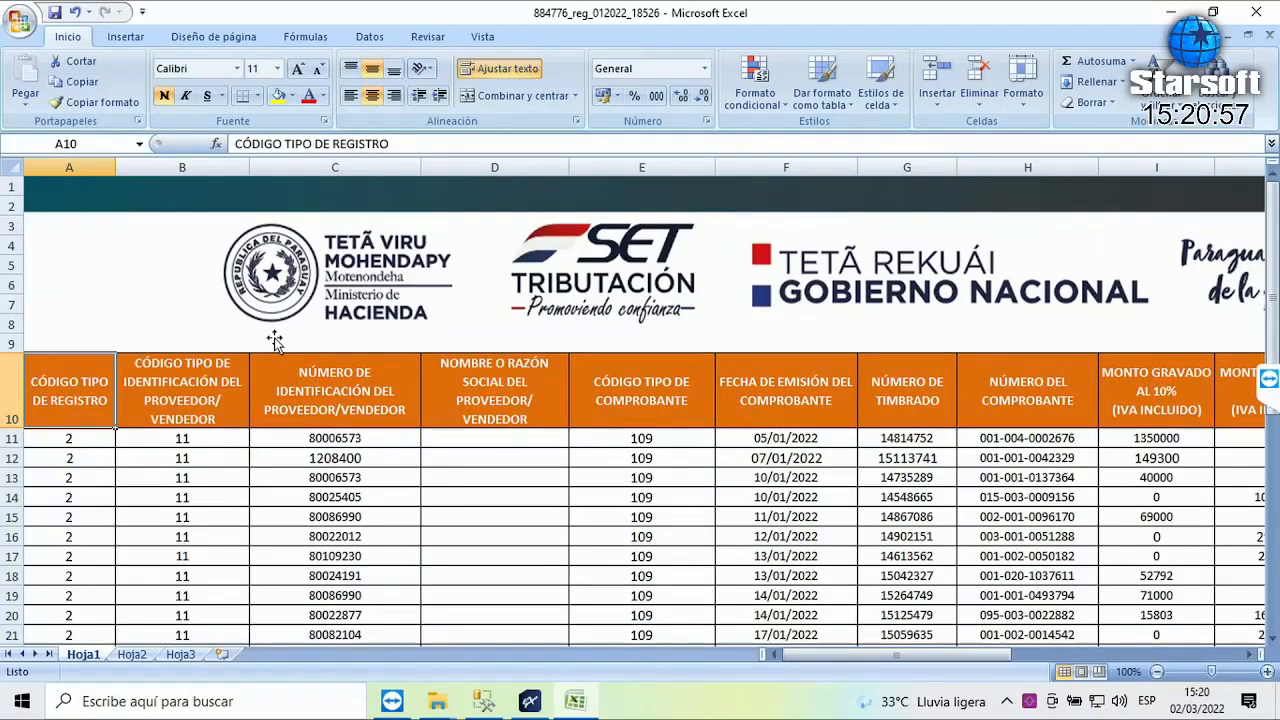
key(shift+Right)
key(shift+Right)
key(shift+Right)
key(shift+Right)
key(shift+Right)
key(shift+Right)
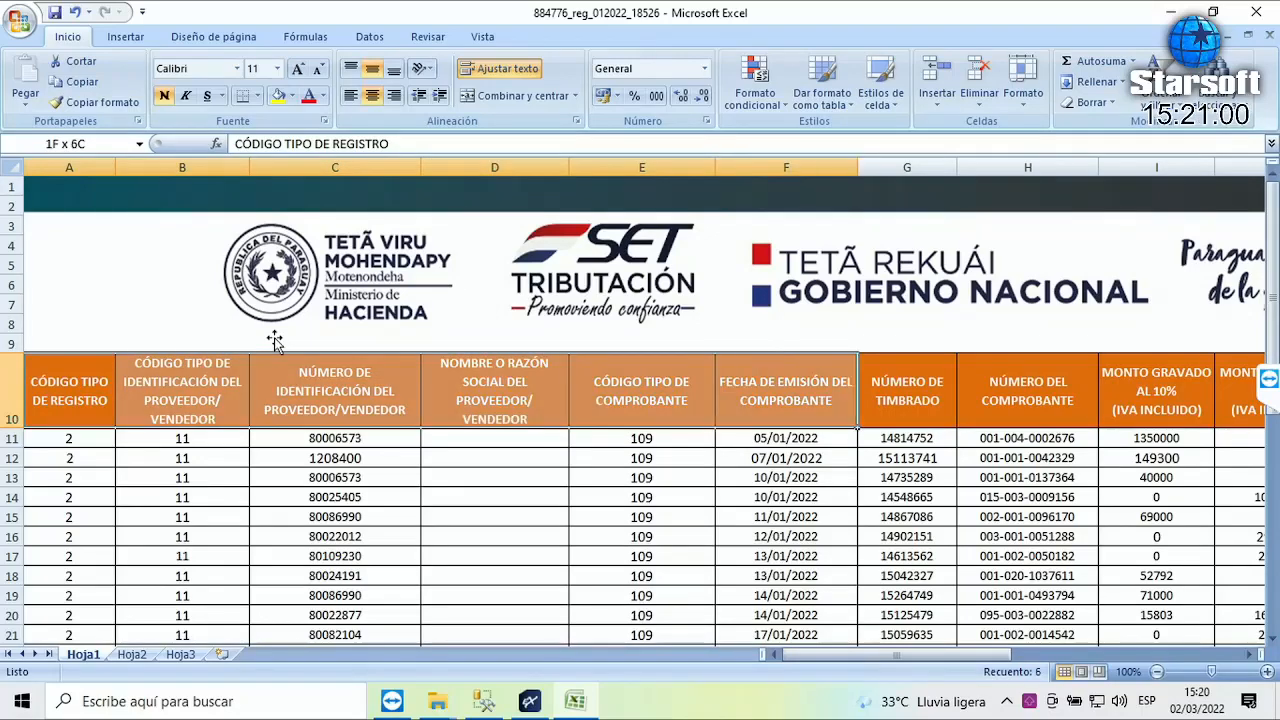
key(shift+Right)
key(shift+Right)
key(shift+Right)
key(shift+Right)
key(shift+Right)
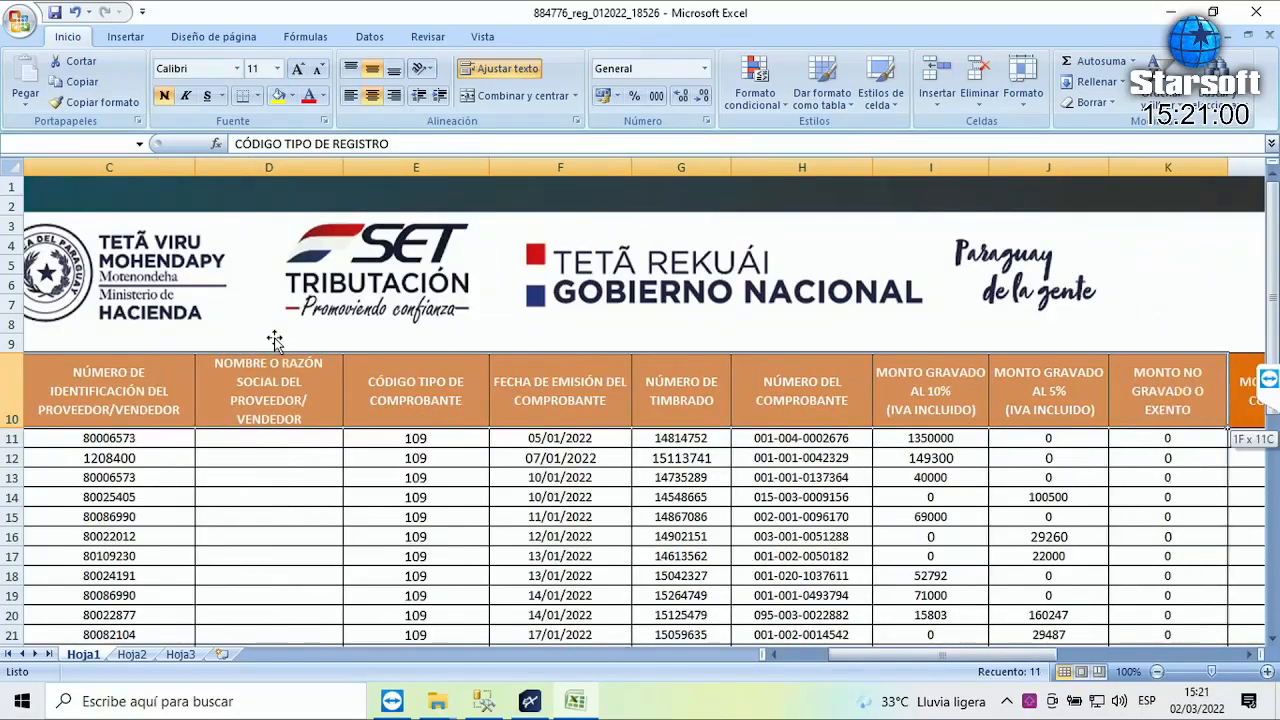
key(shift+Right)
key(shift+Right)
key(shift+Right)
key(shift+Right)
key(shift+Right)
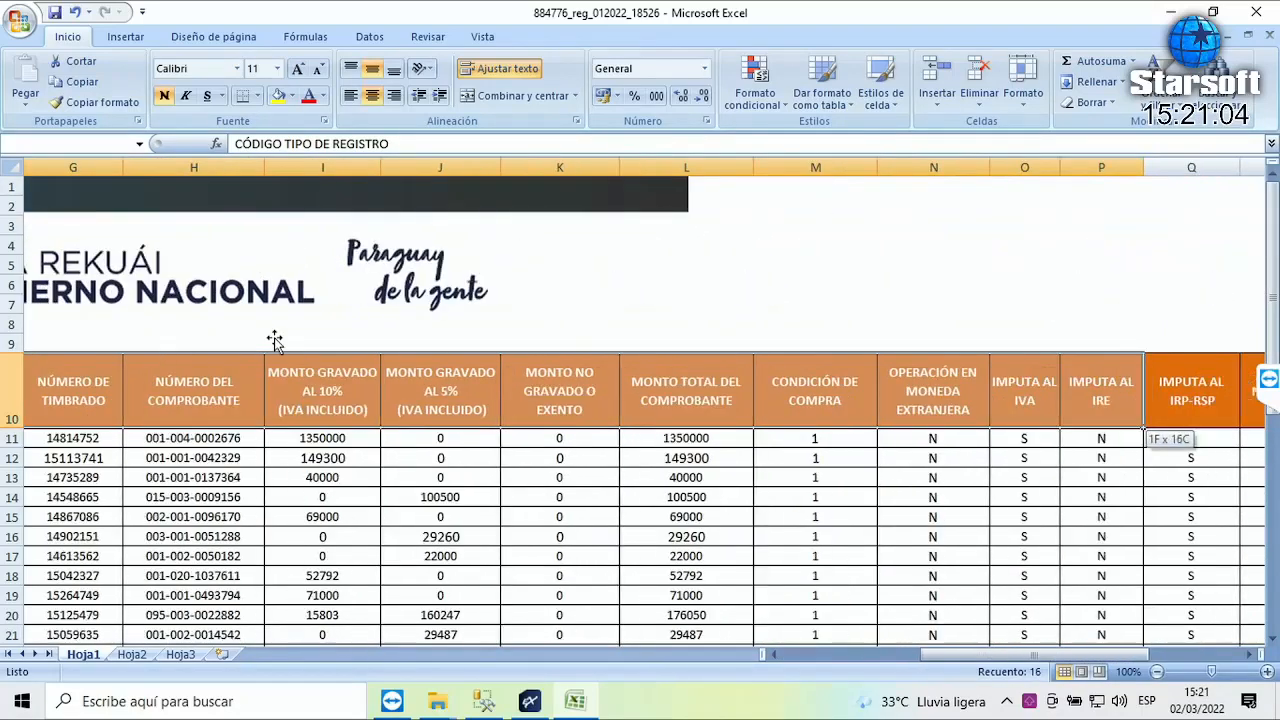
key(shift+Right)
key(shift+Right)
key(shift+Right)
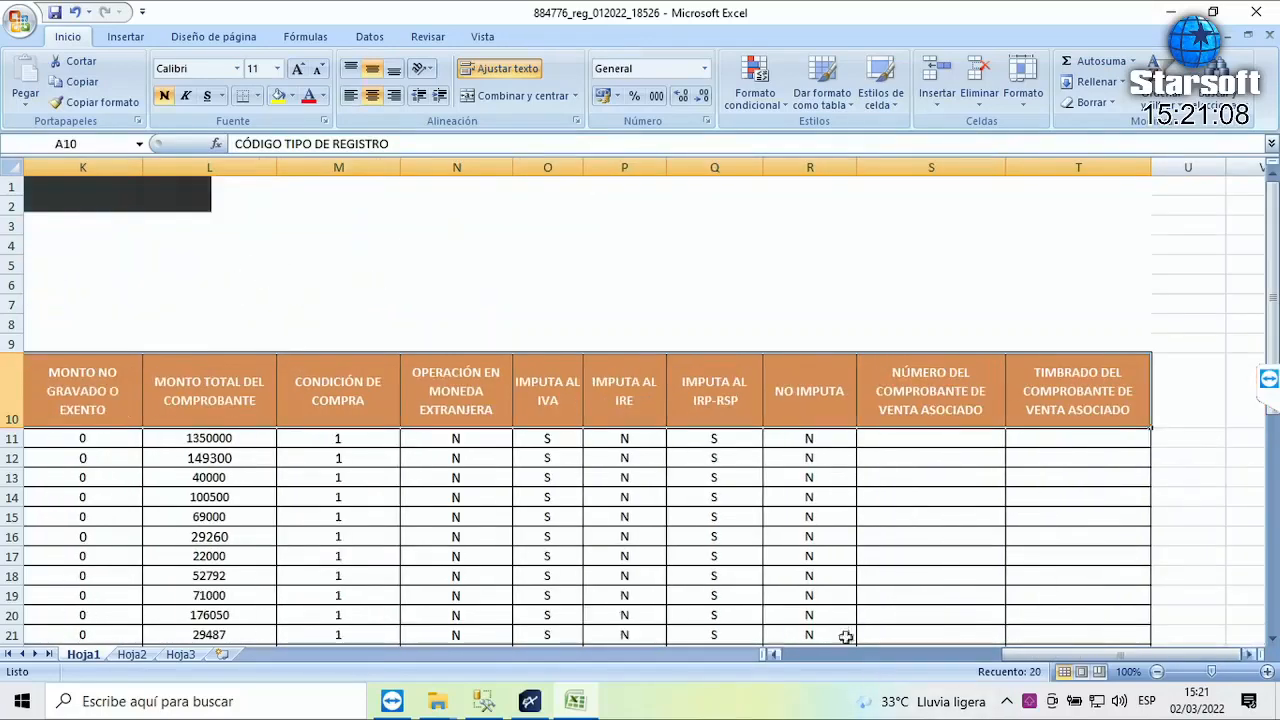
drag(1020, 654, 795, 656)
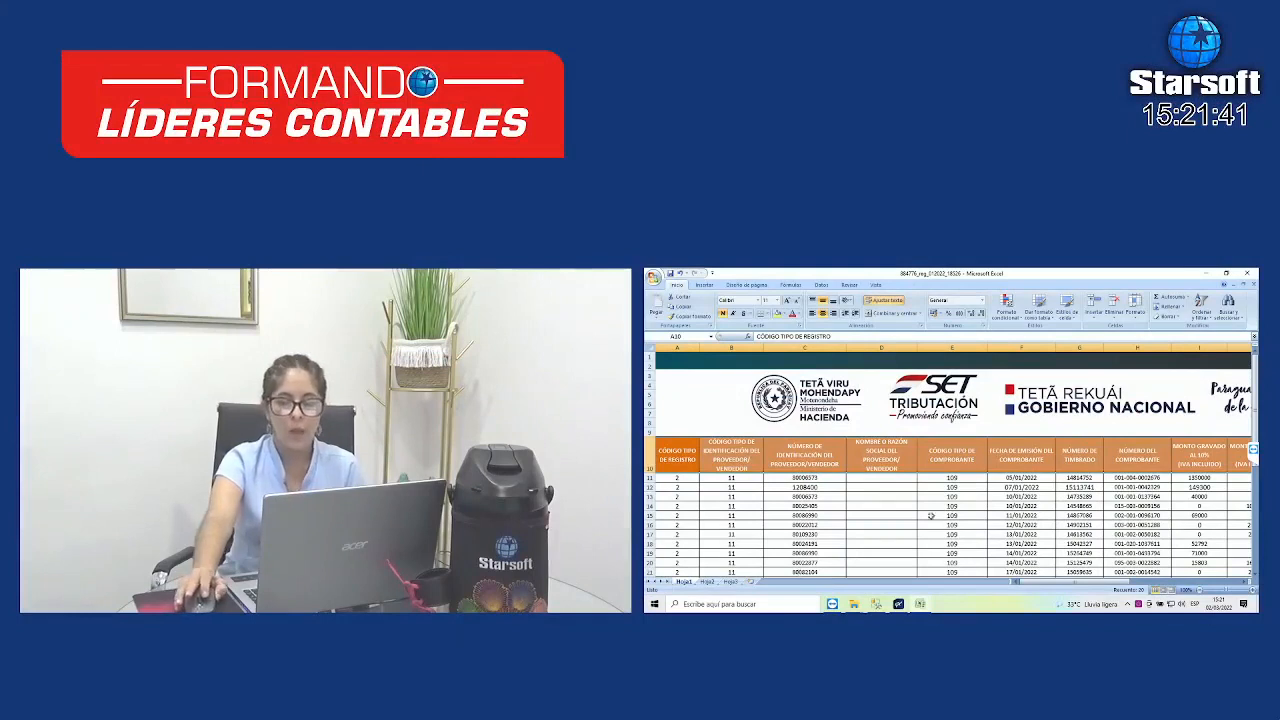
drag(805, 455, 812, 543)
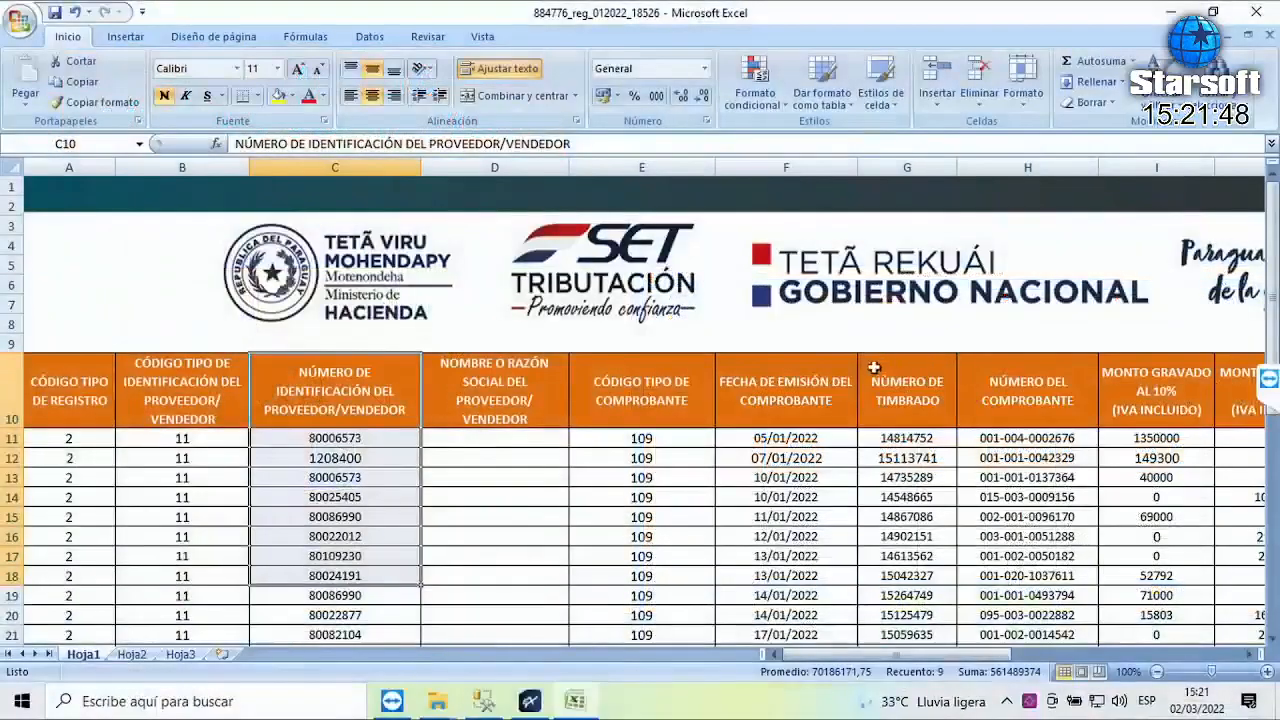
drag(796, 392, 805, 617)
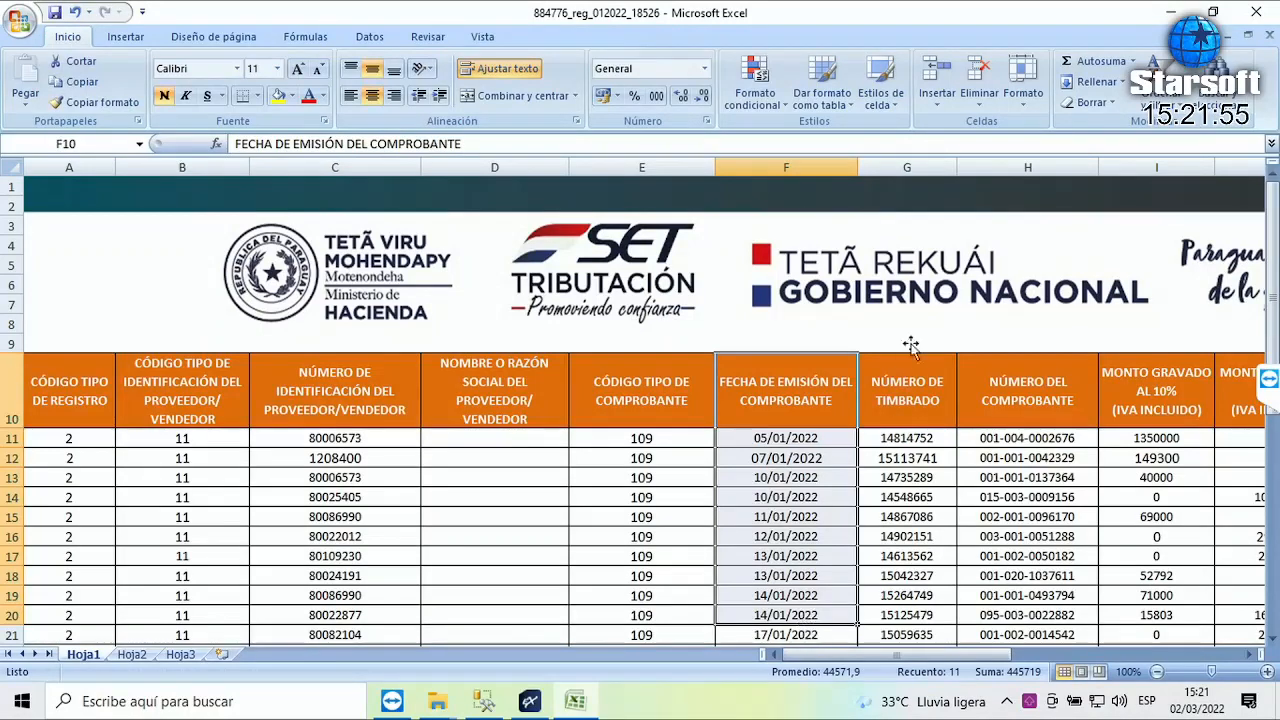
drag(905, 395, 908, 632)
drag(1040, 378, 1066, 655)
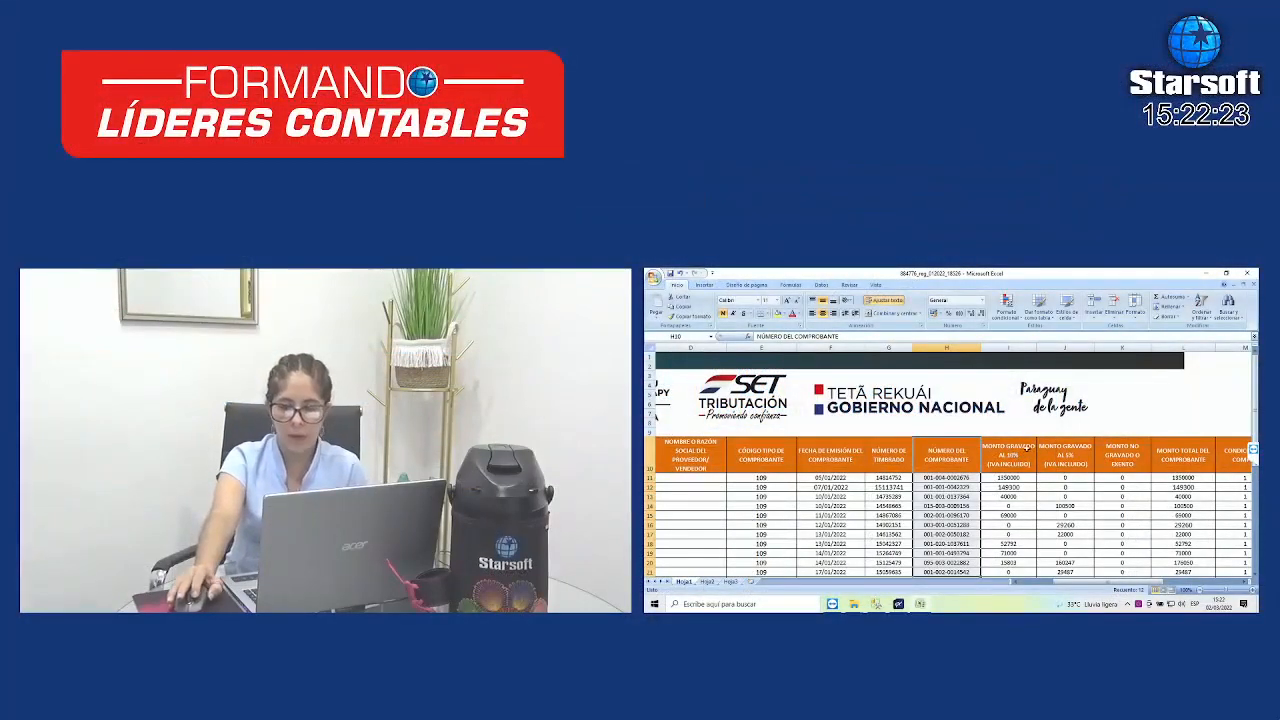
drag(1010, 456, 1012, 553)
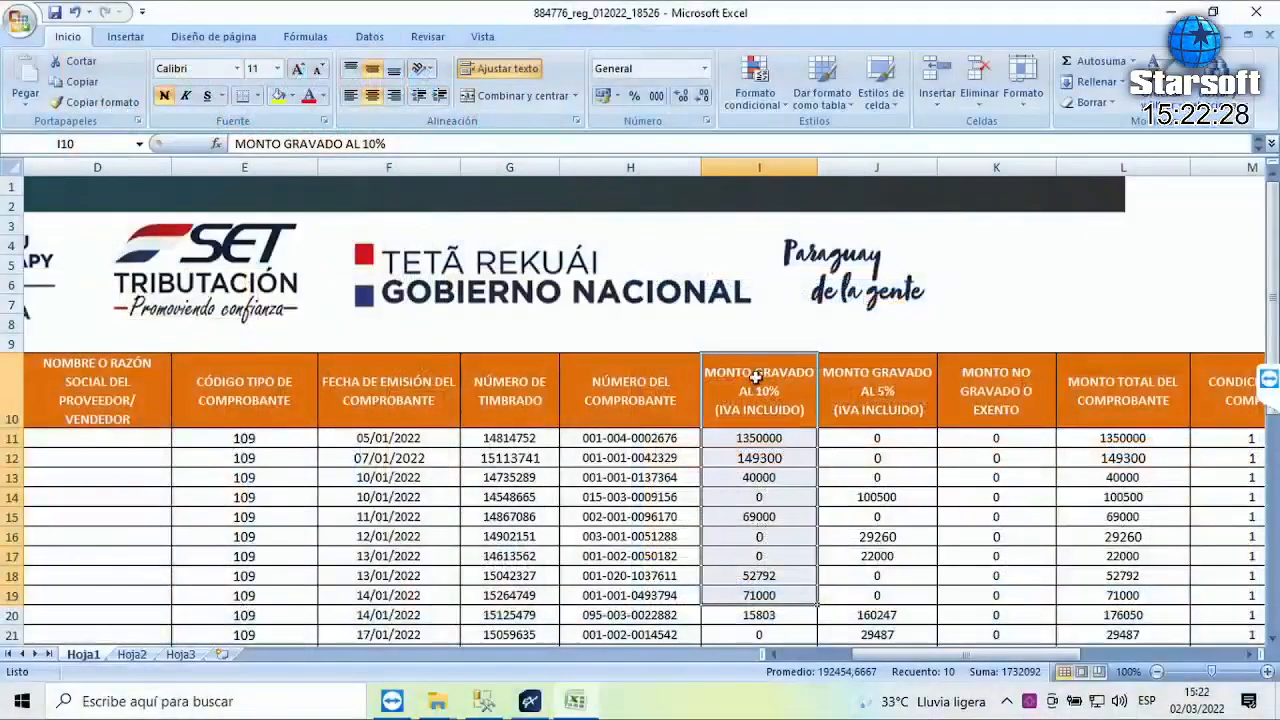
click(729, 411)
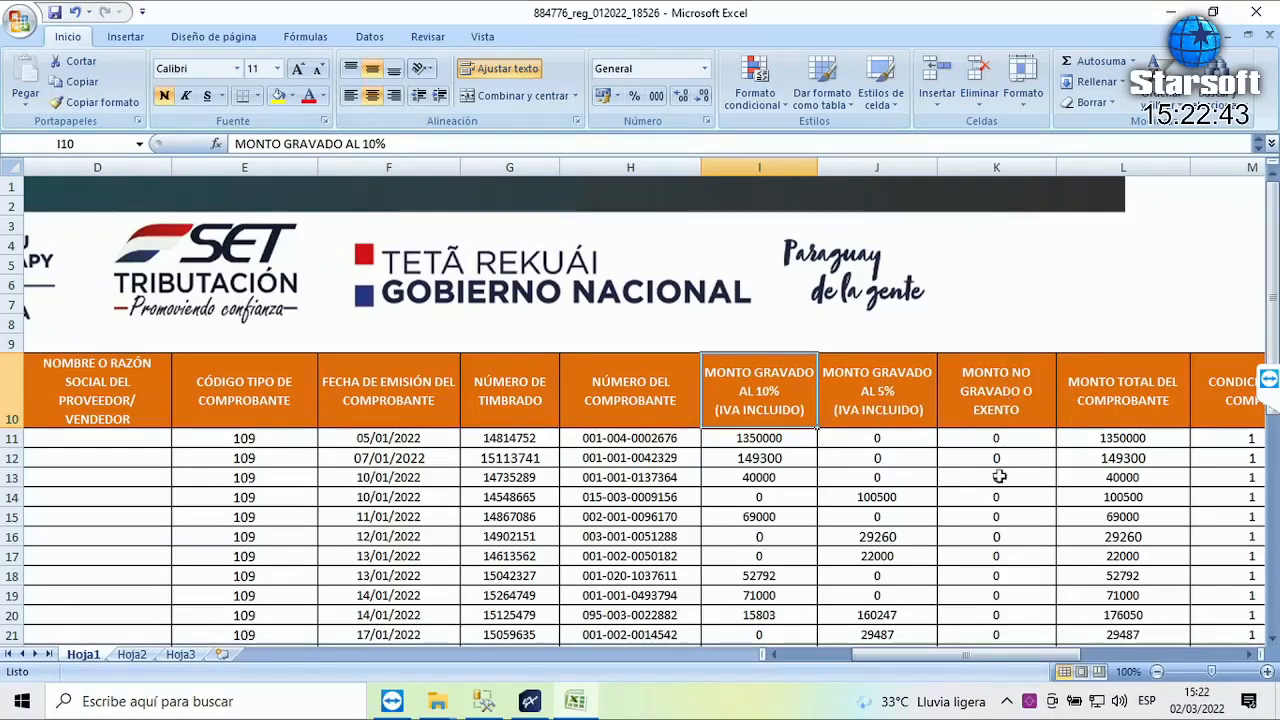
- From the 1350000 amount in I11, scroll down to show rows through the last invoice in row 33
click(741, 440)
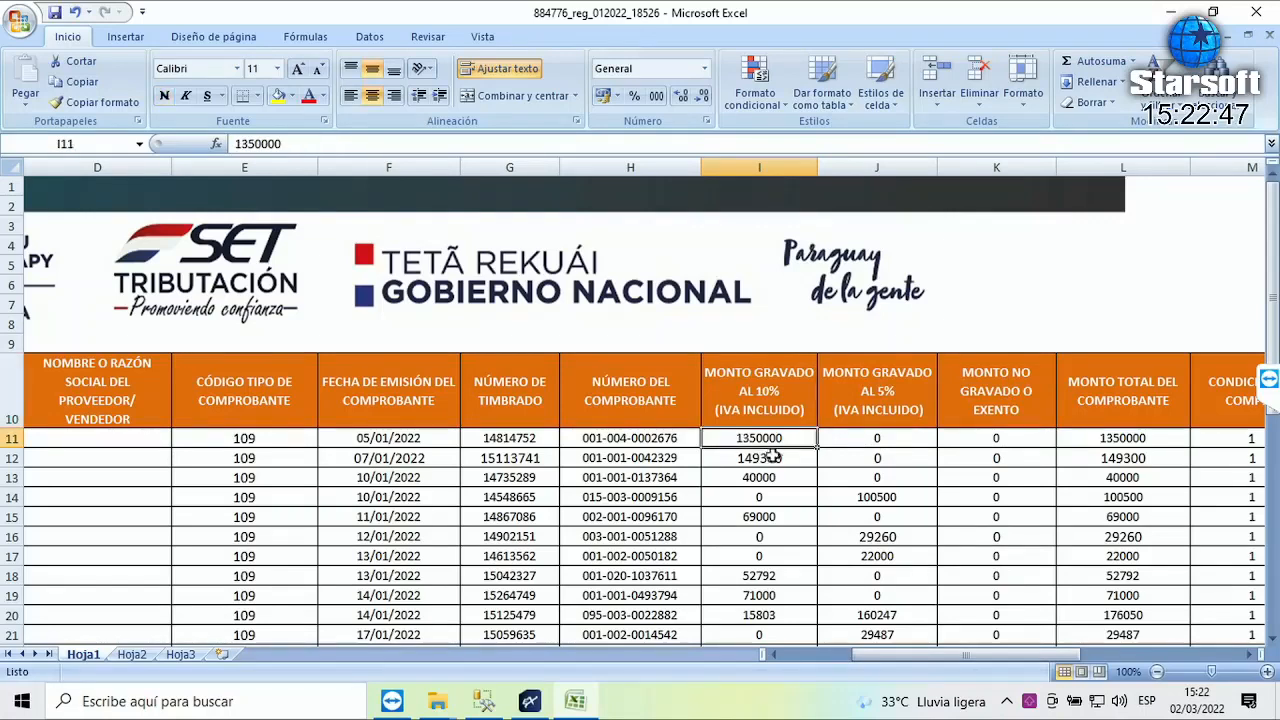
scroll(794, 469, down, 1)
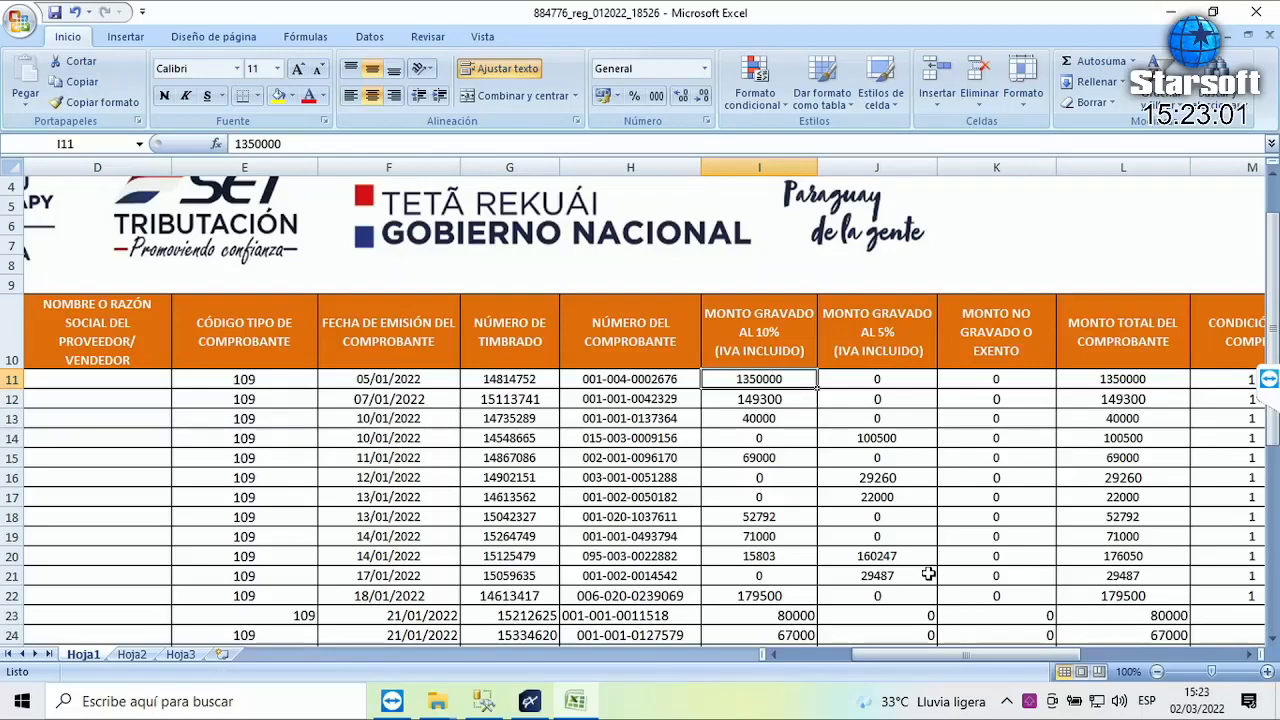
scroll(760, 360, down, 4)
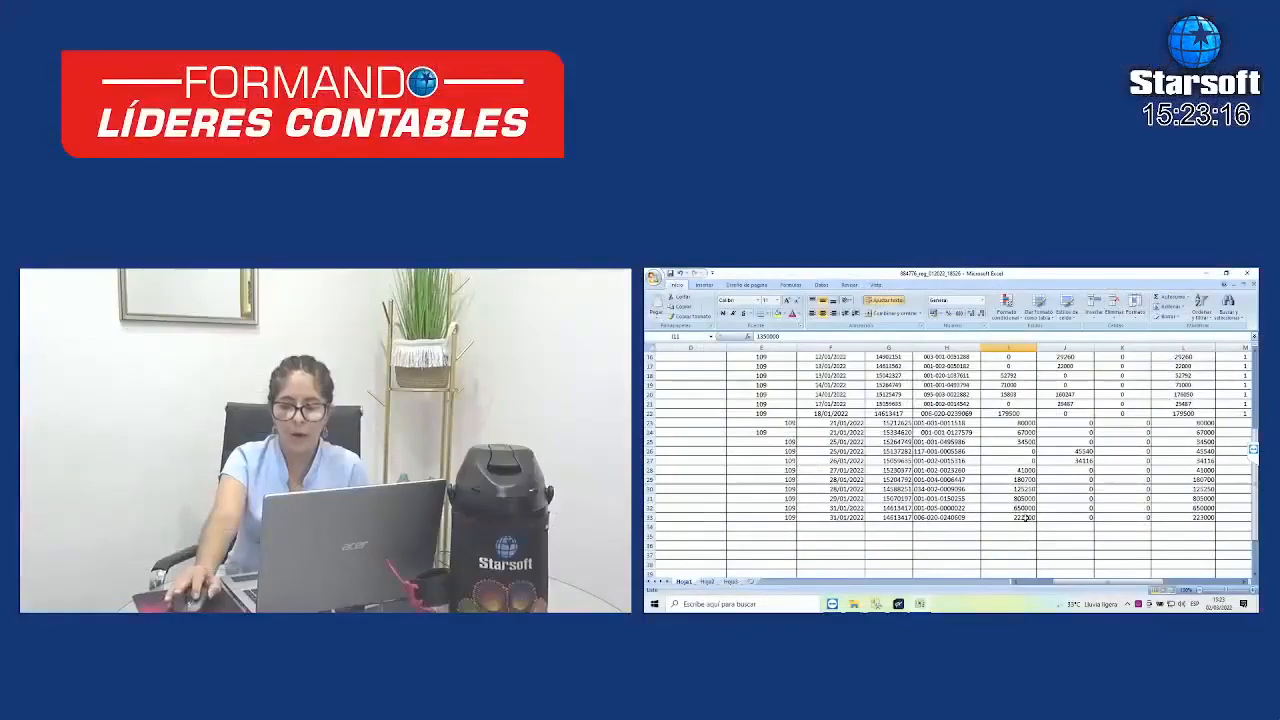
- AutoSum the 10% taxed amounts into I35, giving 4133845
click(1025, 517)
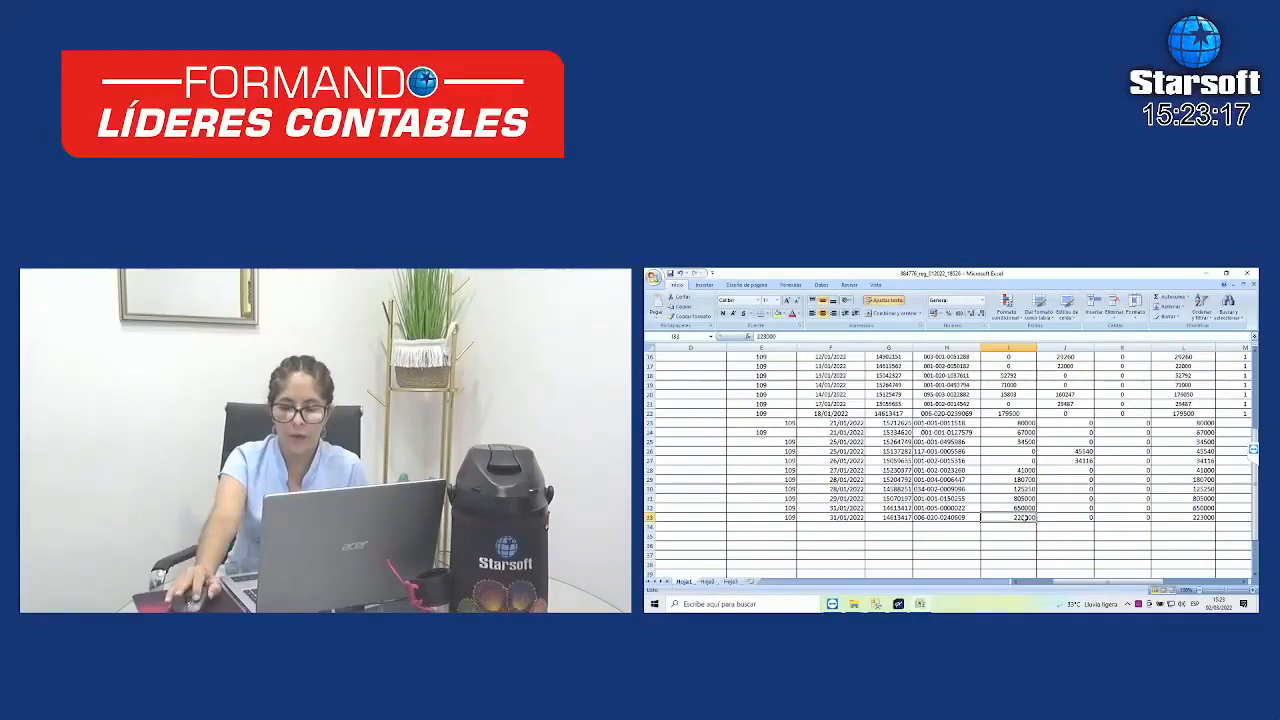
click(1025, 536)
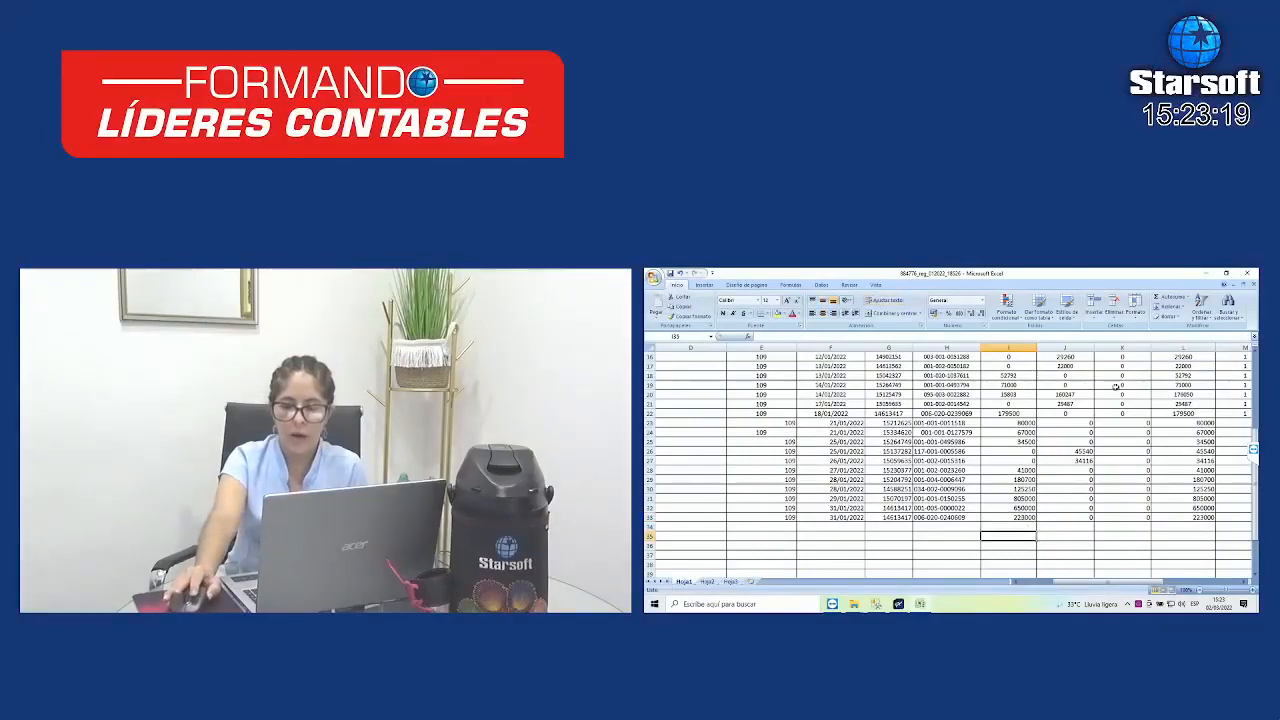
click(1168, 297)
scroll(1117, 502, up, 4)
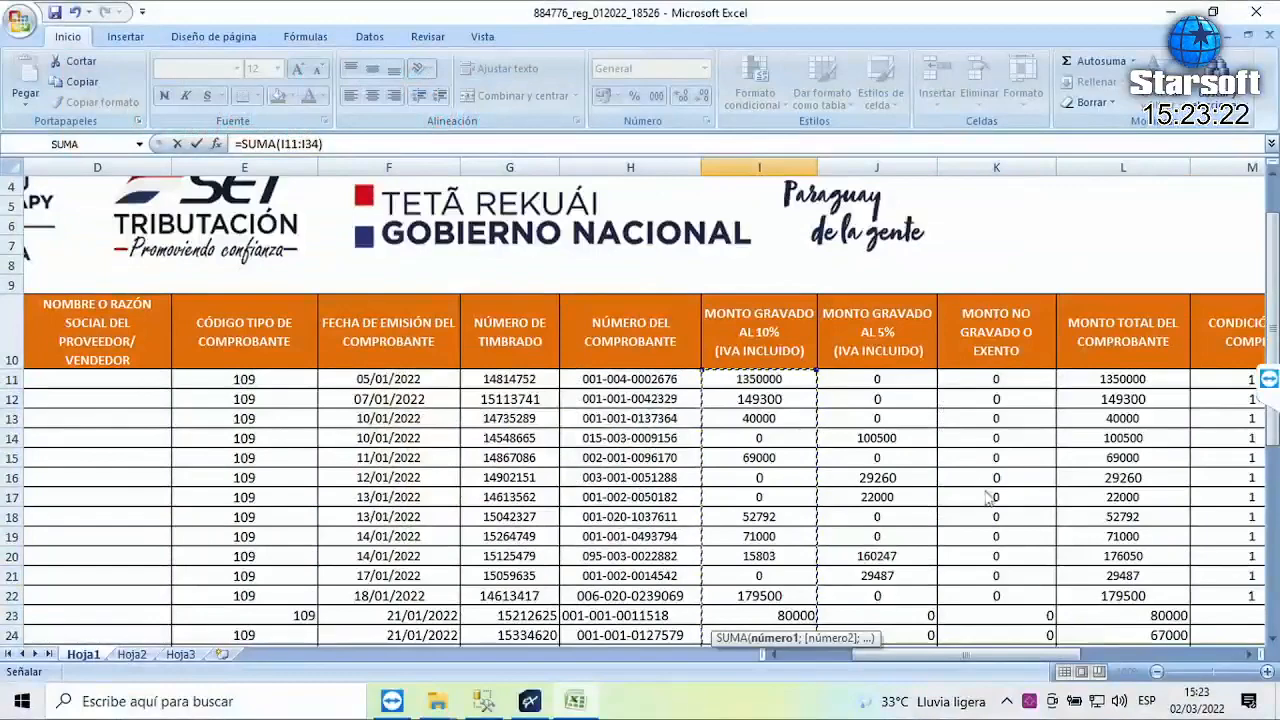
scroll(988, 497, down, 3)
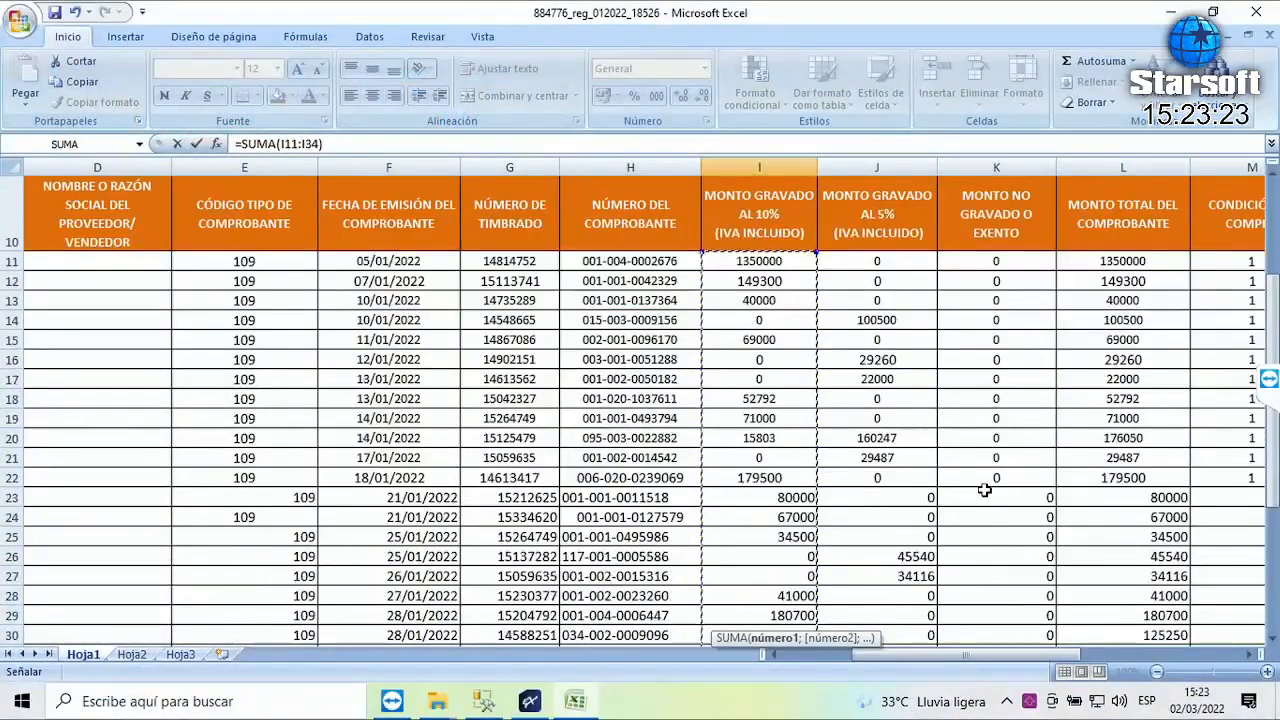
scroll(985, 490, down, 1)
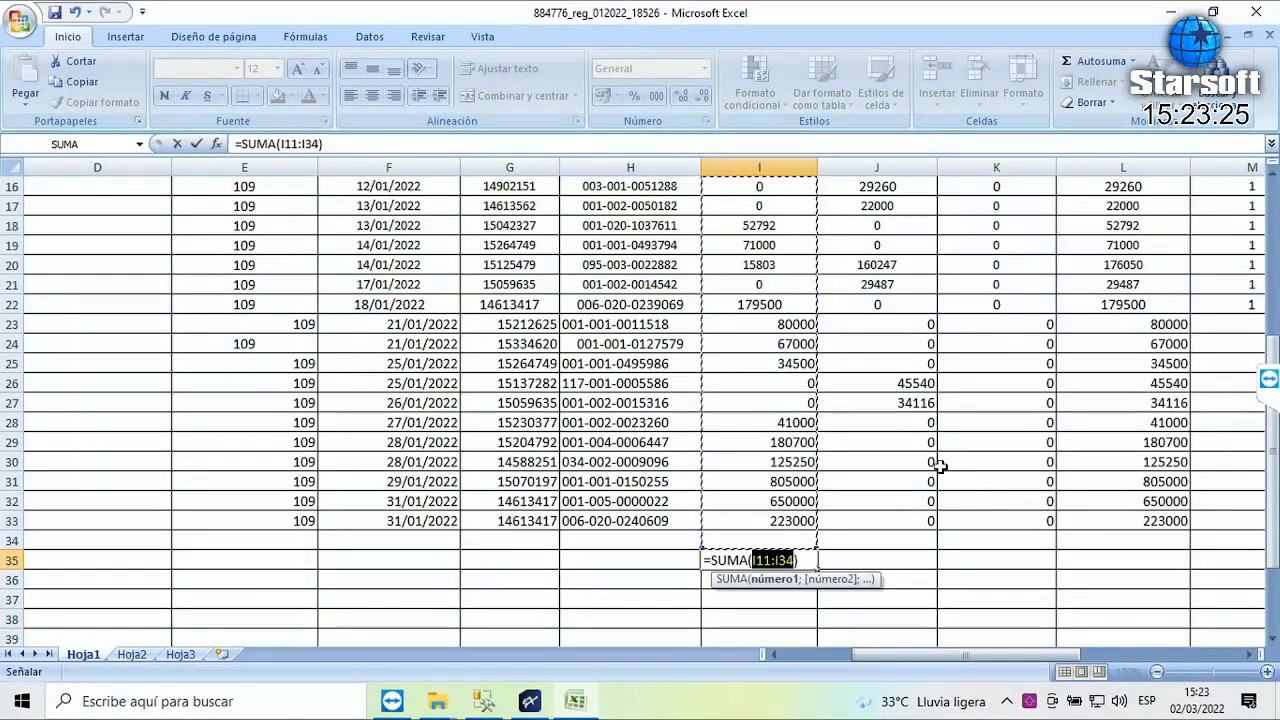
key(Return)
key(Up)
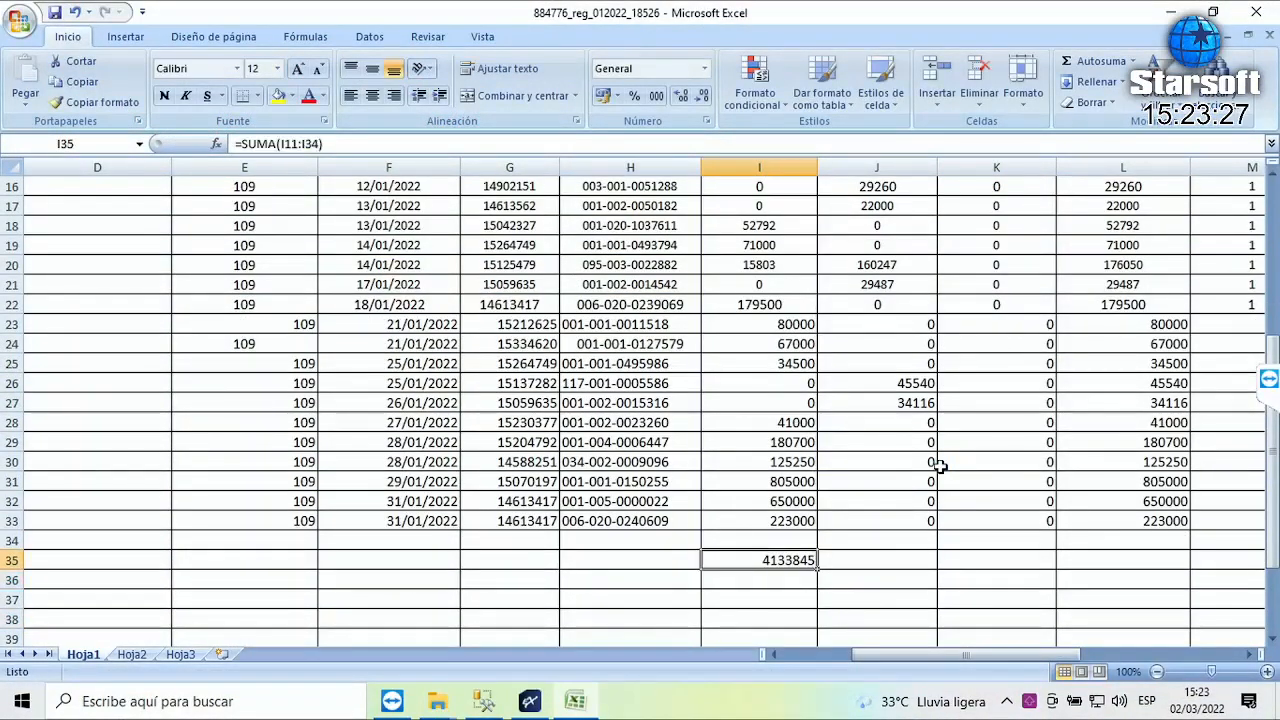
key(Down)
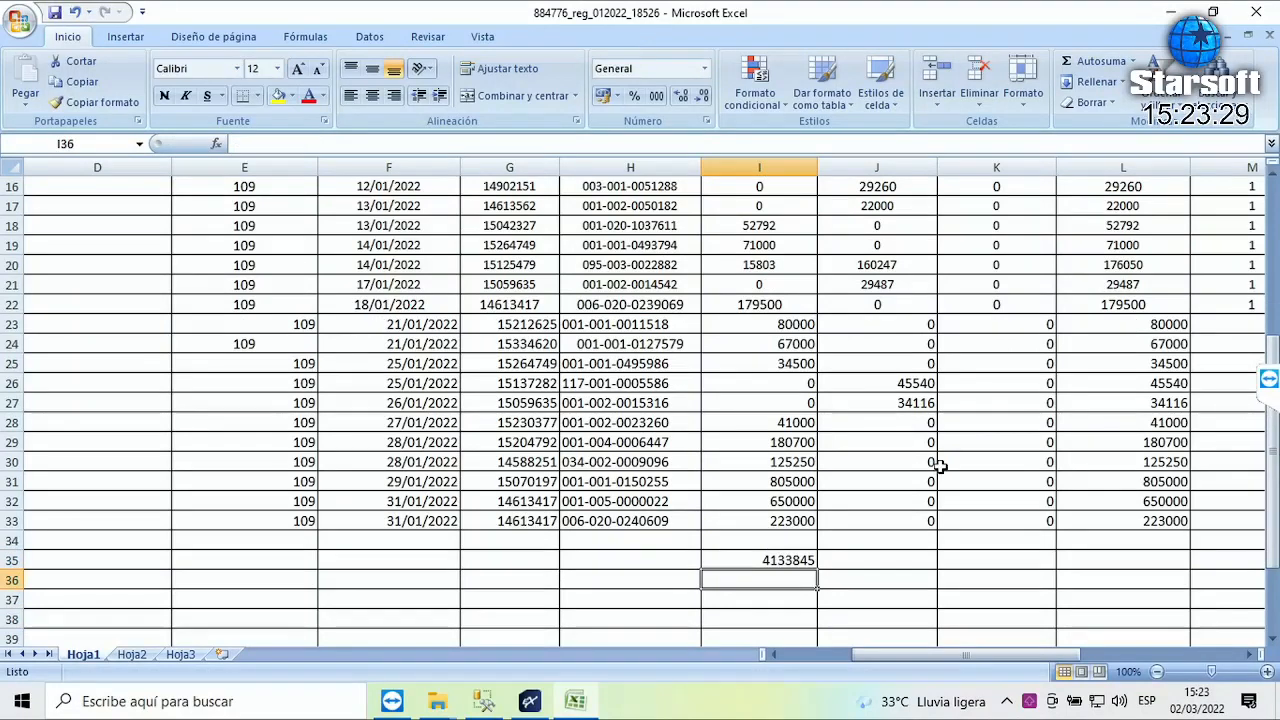
- In I36, enter =I35/1,1 to show the 10% total net of VAT, 3758040,909
text(+)
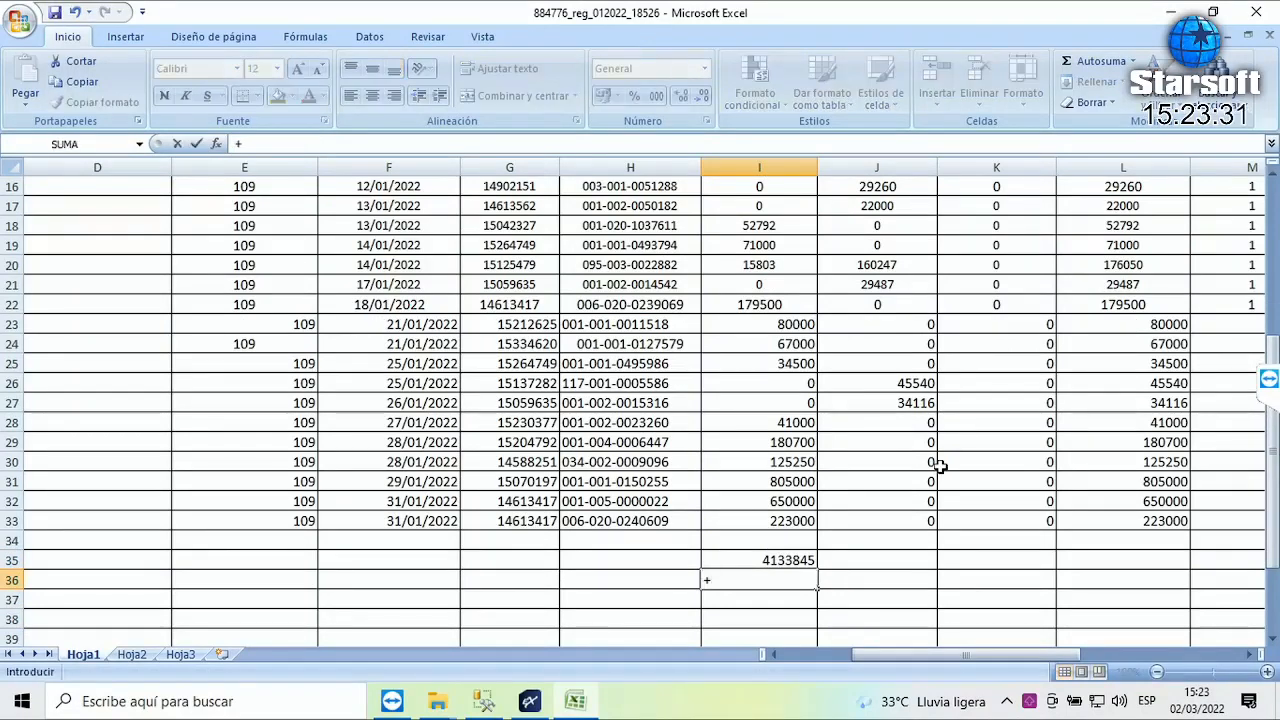
key(Up)
text(/)
key(End)
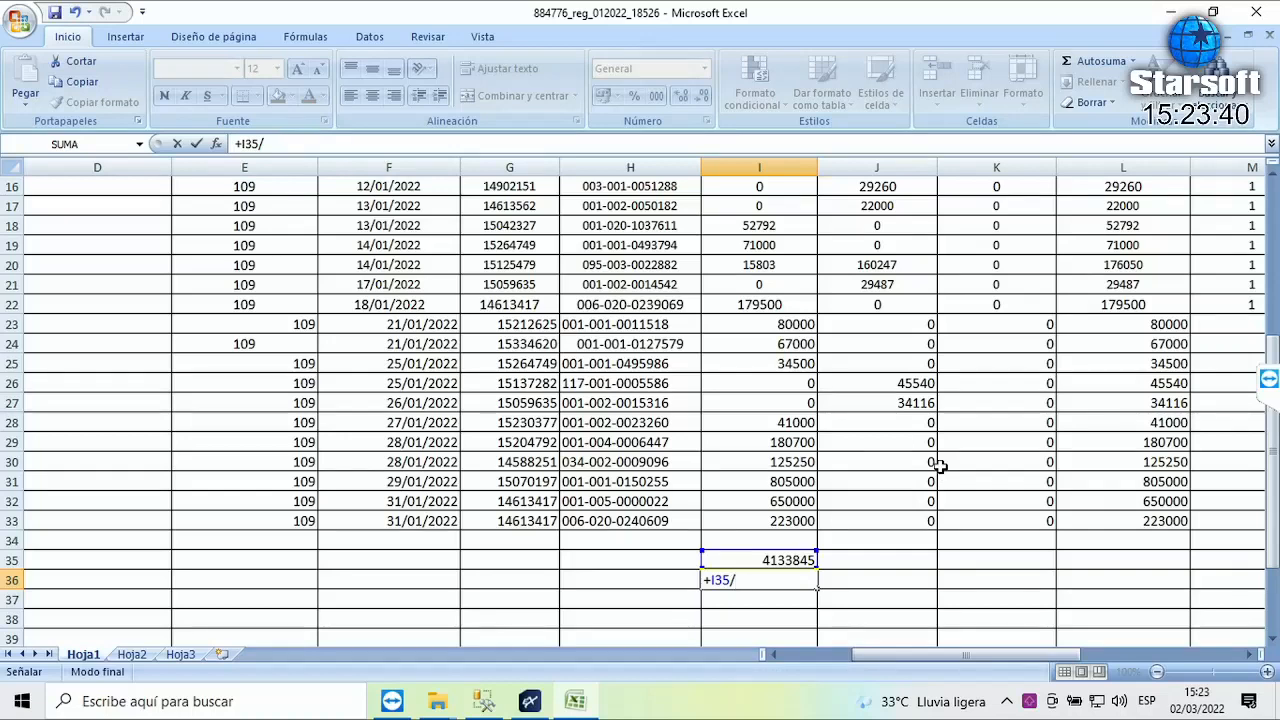
key(Num_Lock)
text(1,1)
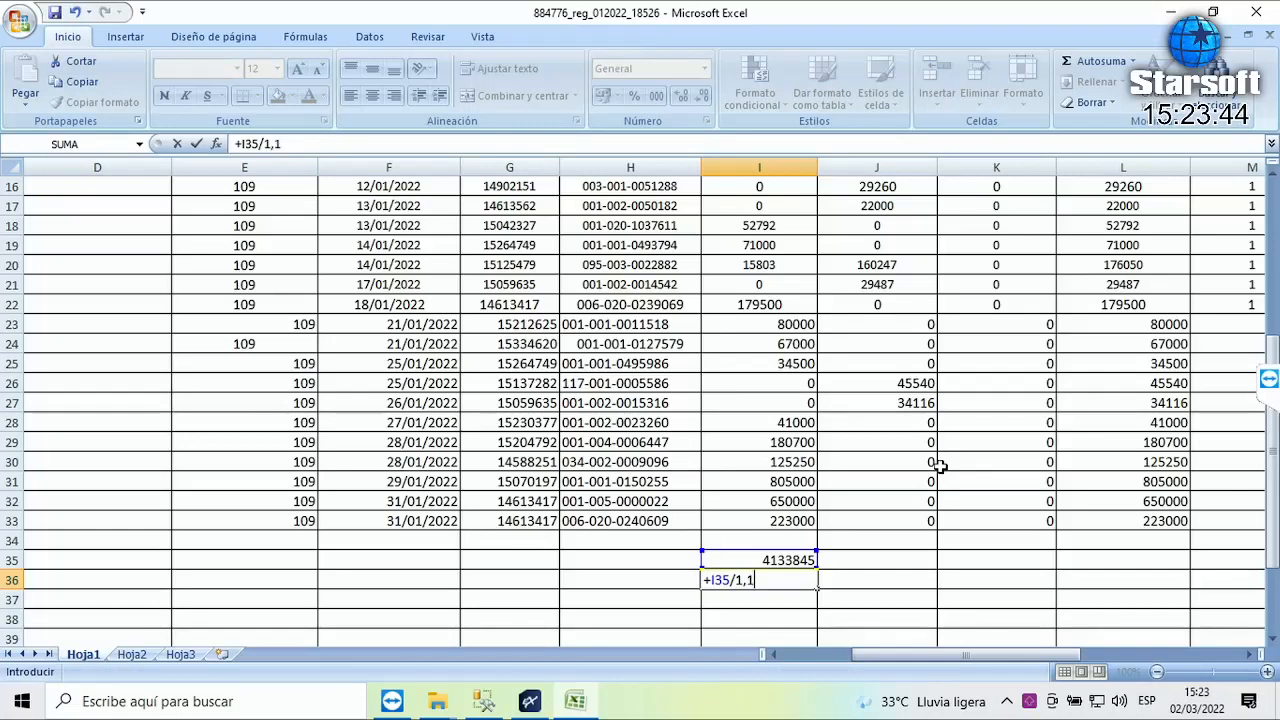
key(Return)
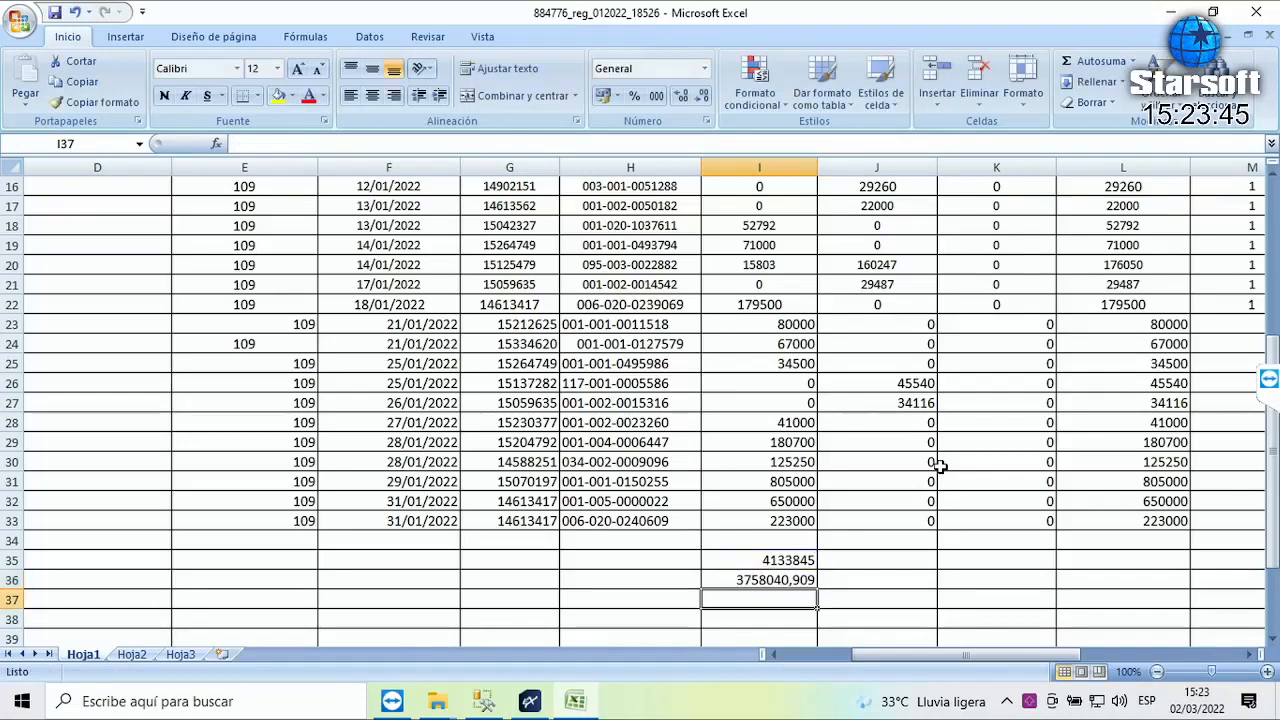
- Copy the I35 sum across into J35 to total the 5% column, 421450
click(757, 582)
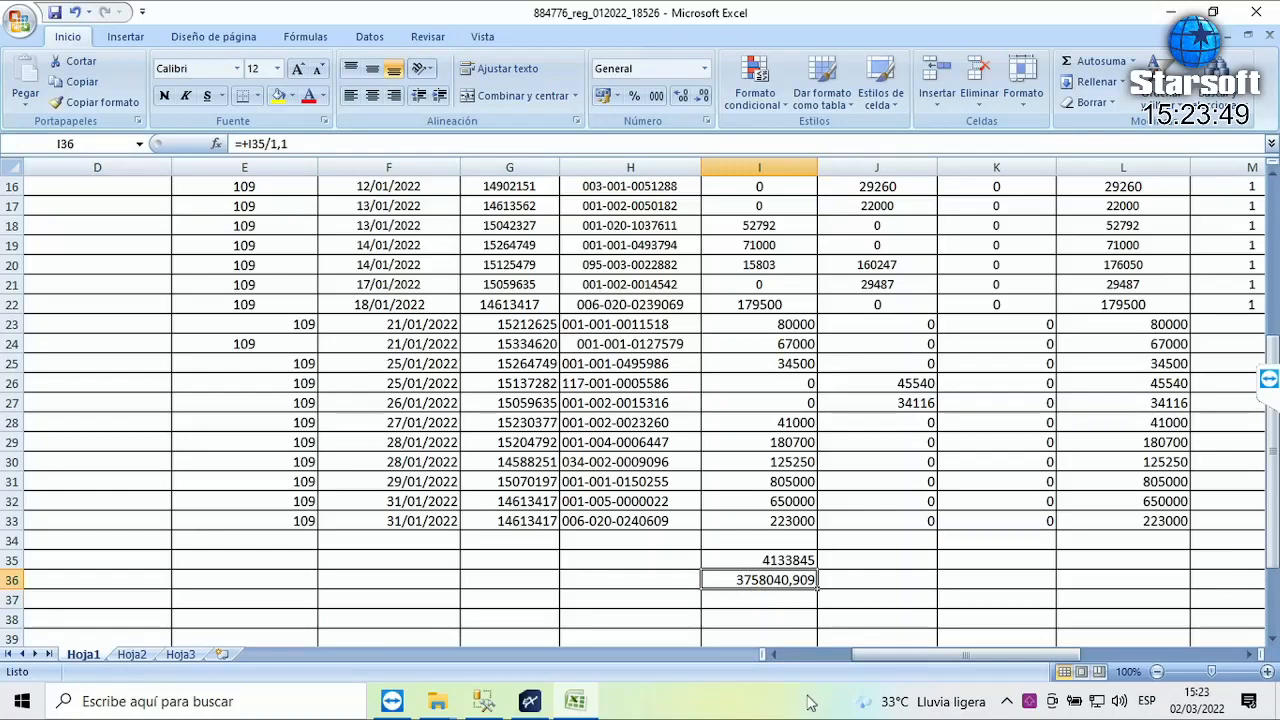
click(790, 562)
drag(819, 572, 916, 570)
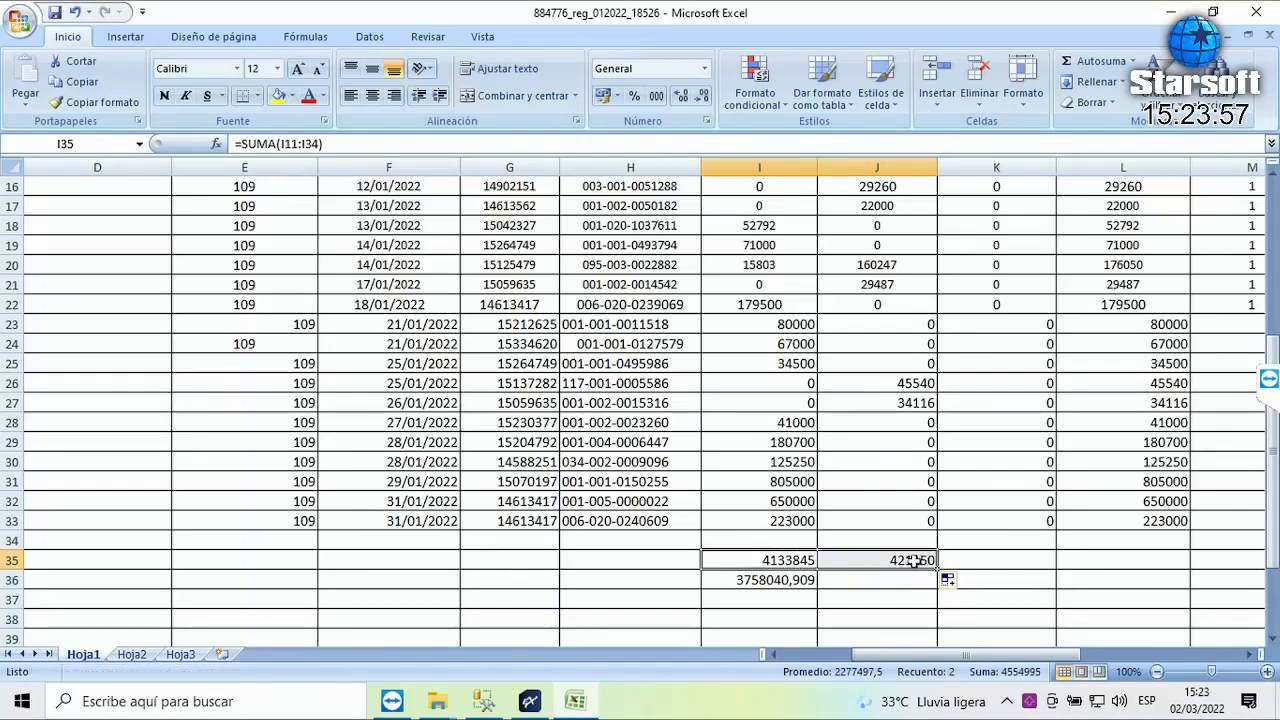
- Check J35's =SUMA(J11:J34), then enter =J35/1,05 in J36, giving 401095,2381
click(913, 560)
double_click(913, 560)
scroll(938, 514, up, 3)
scroll(938, 514, down, 4)
key(Return)
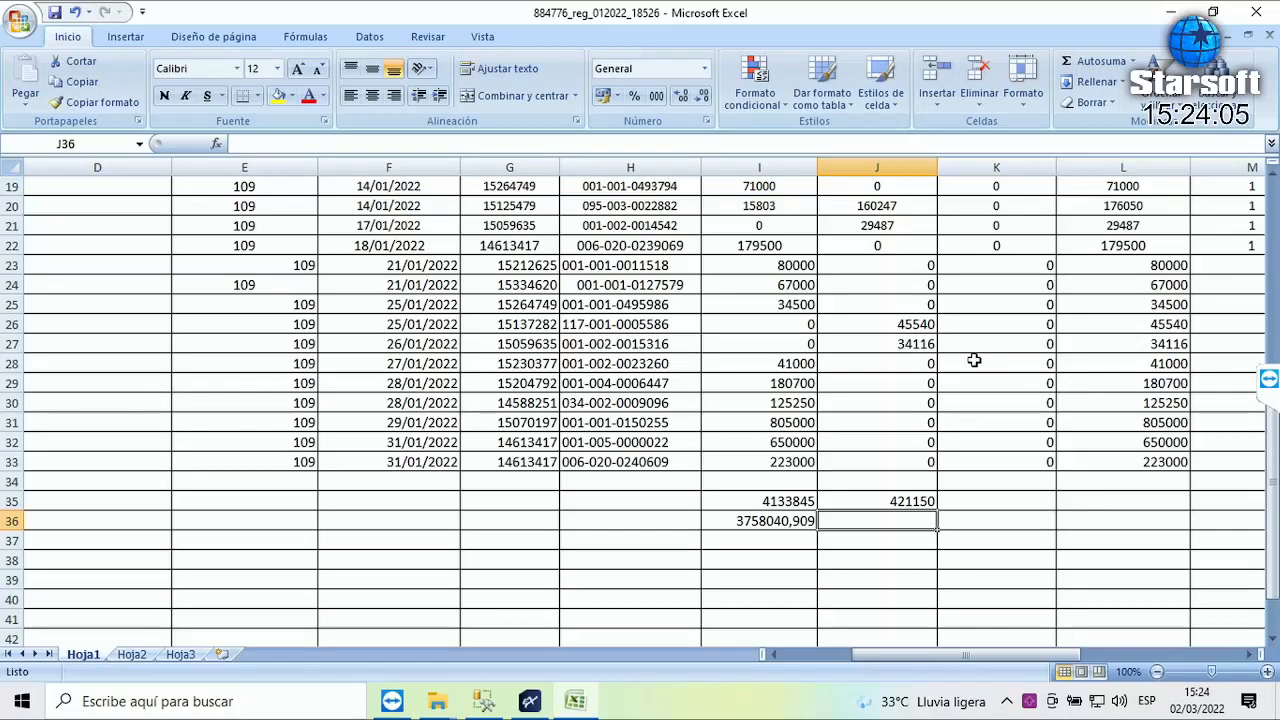
text(+)
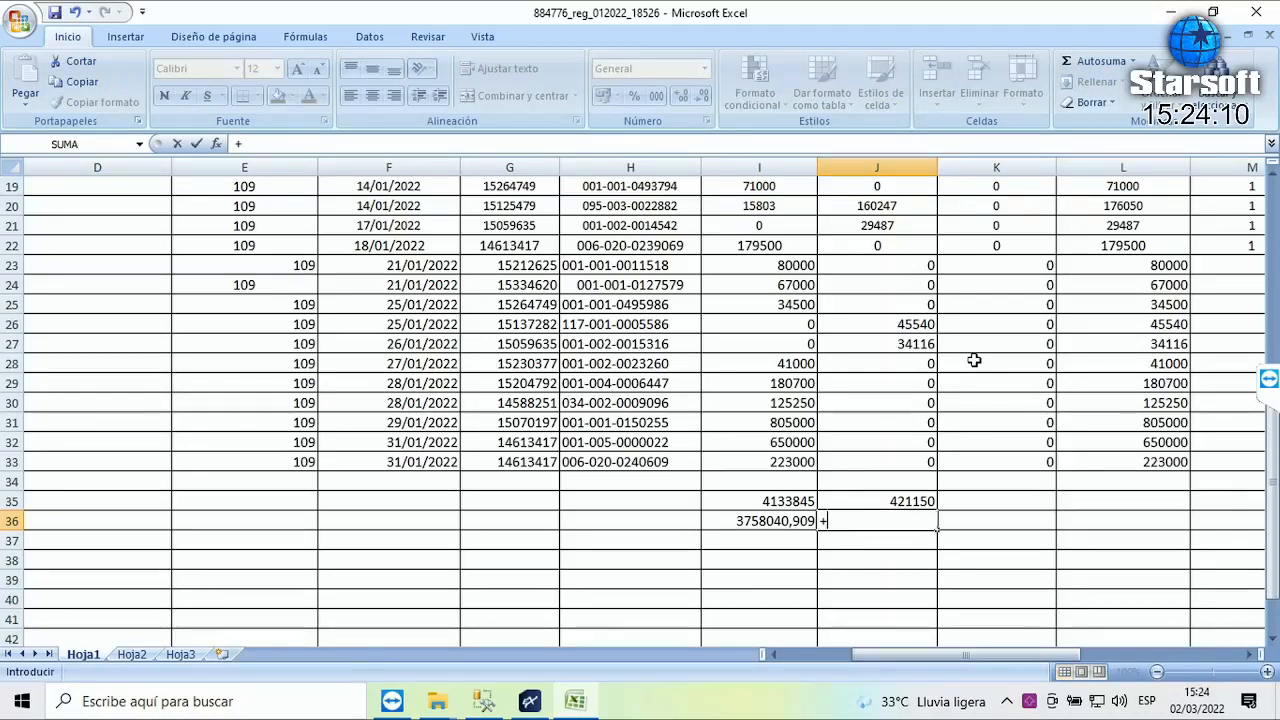
key(Up)
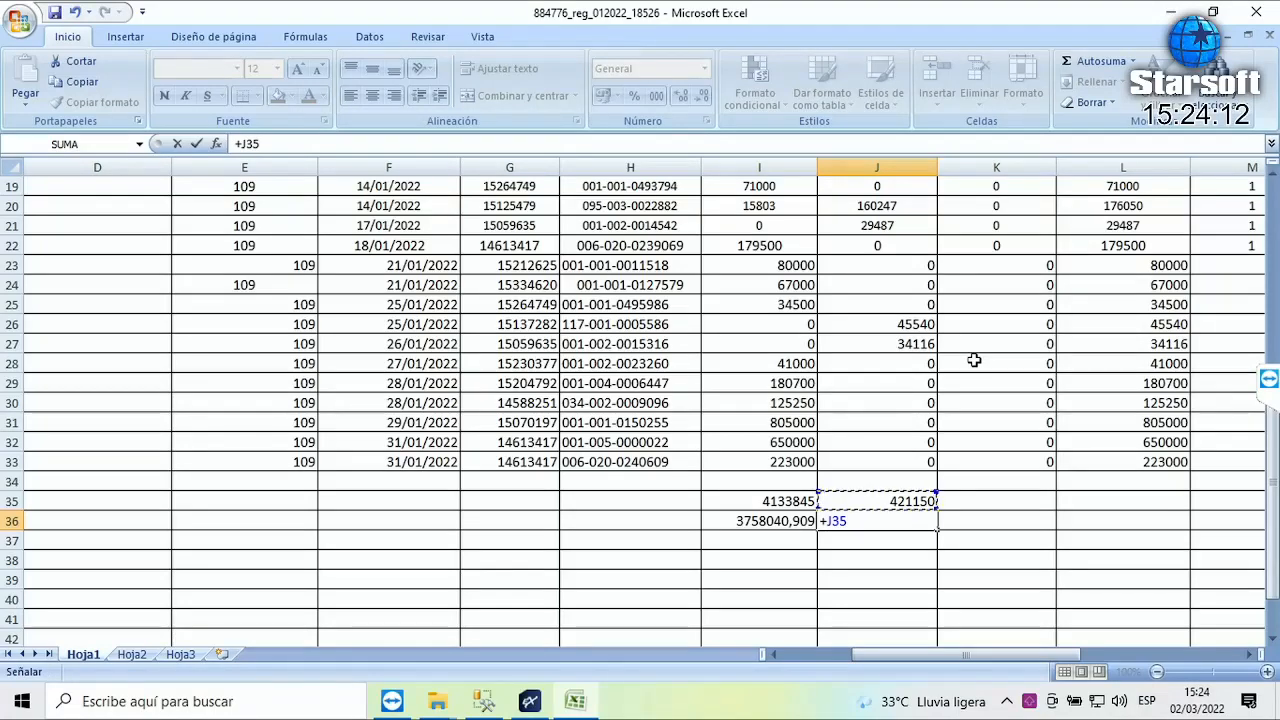
text(/1,)
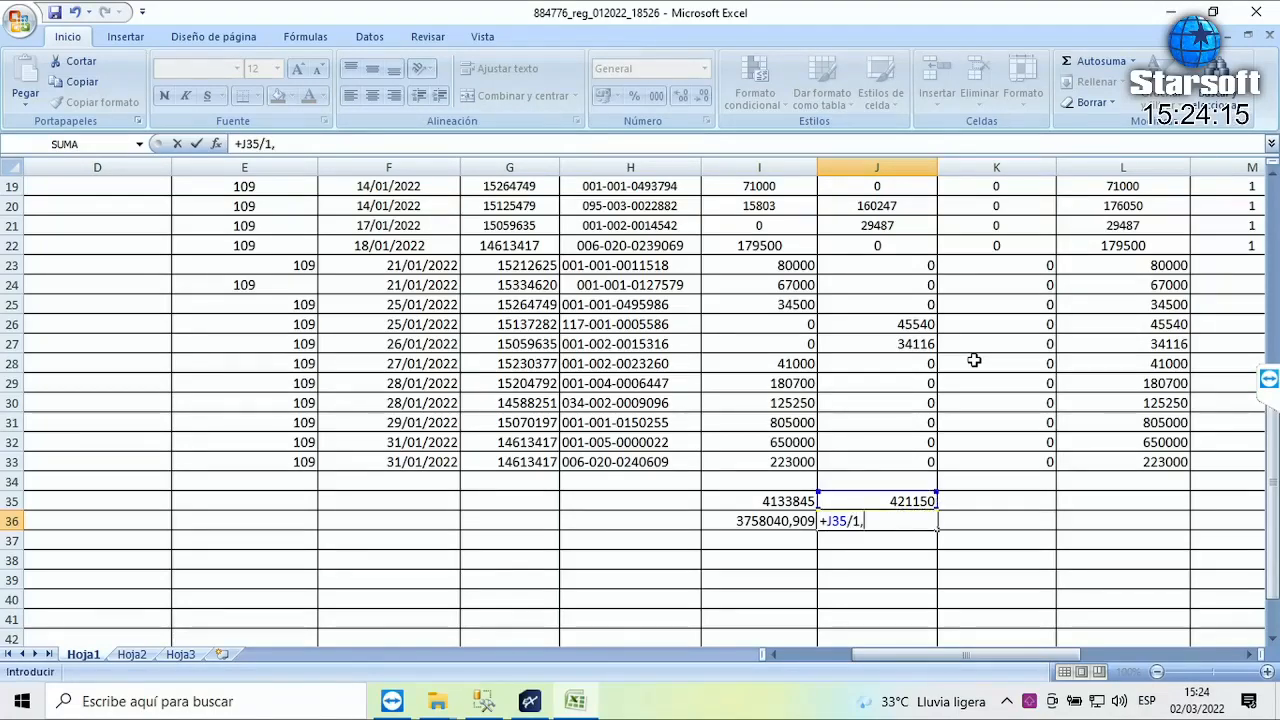
text(05)
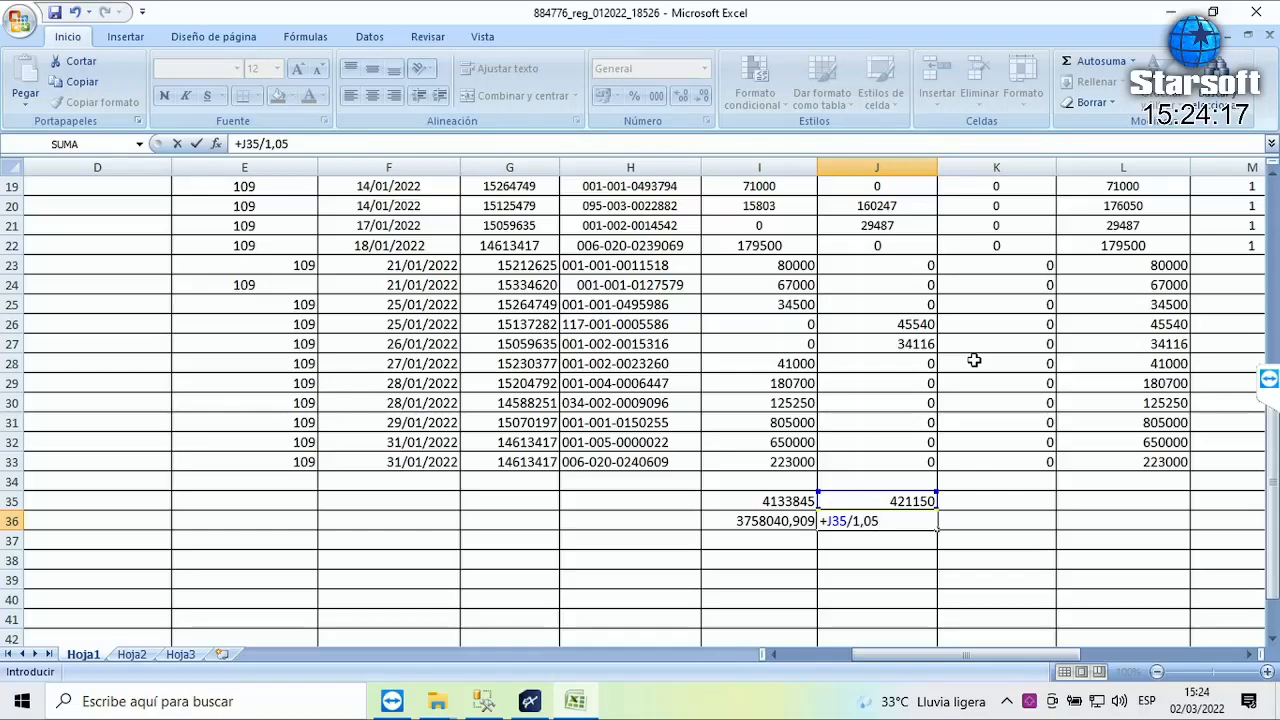
key(Return)
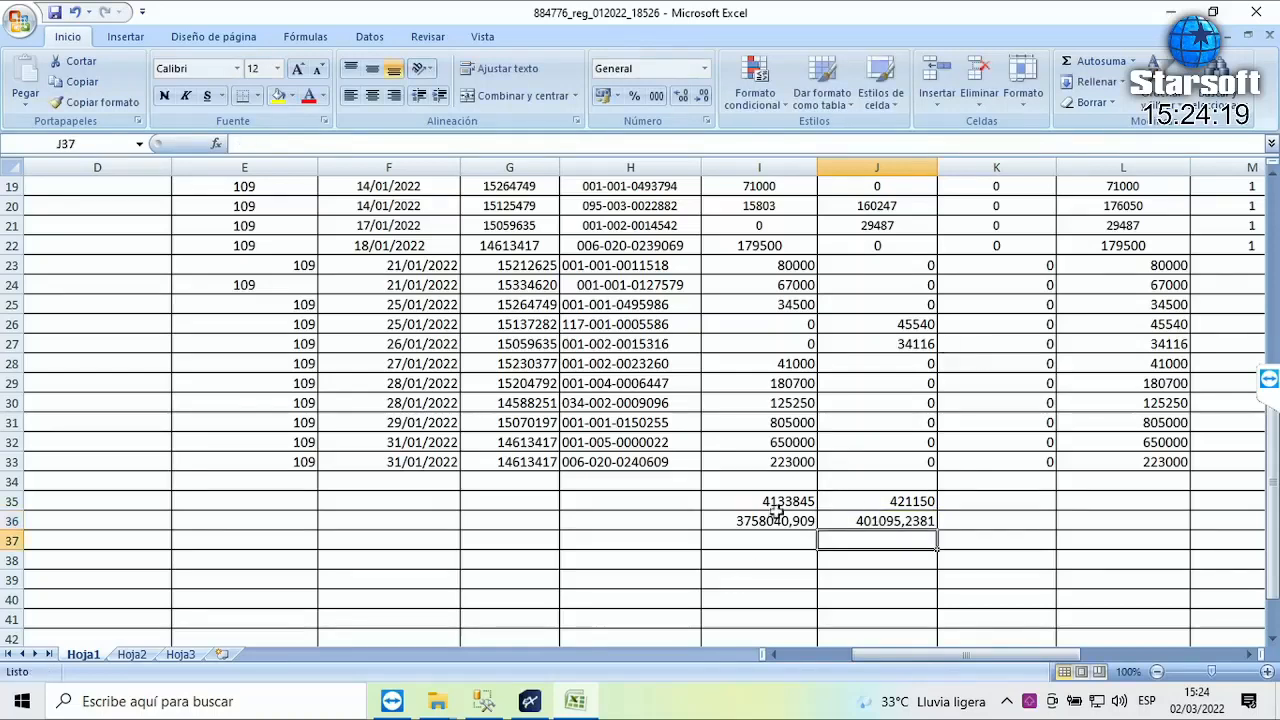
drag(766, 521, 865, 523)
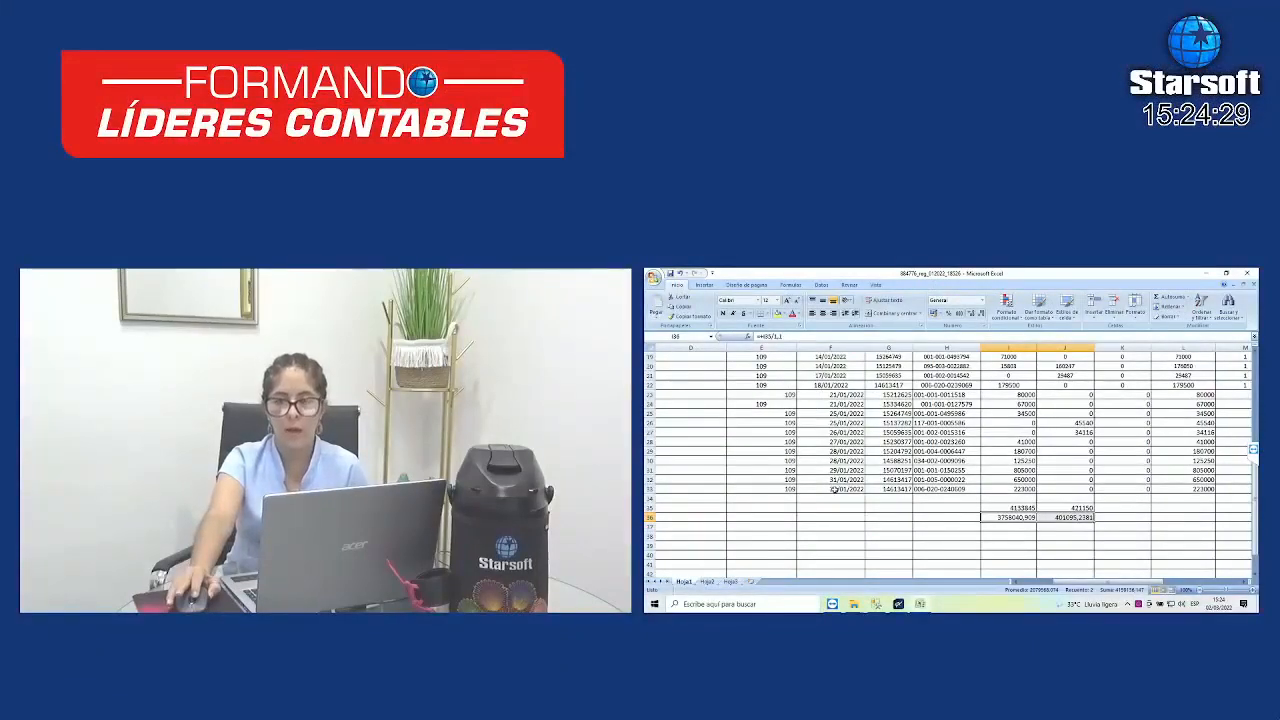
scroll(1200, 486, up, 4)
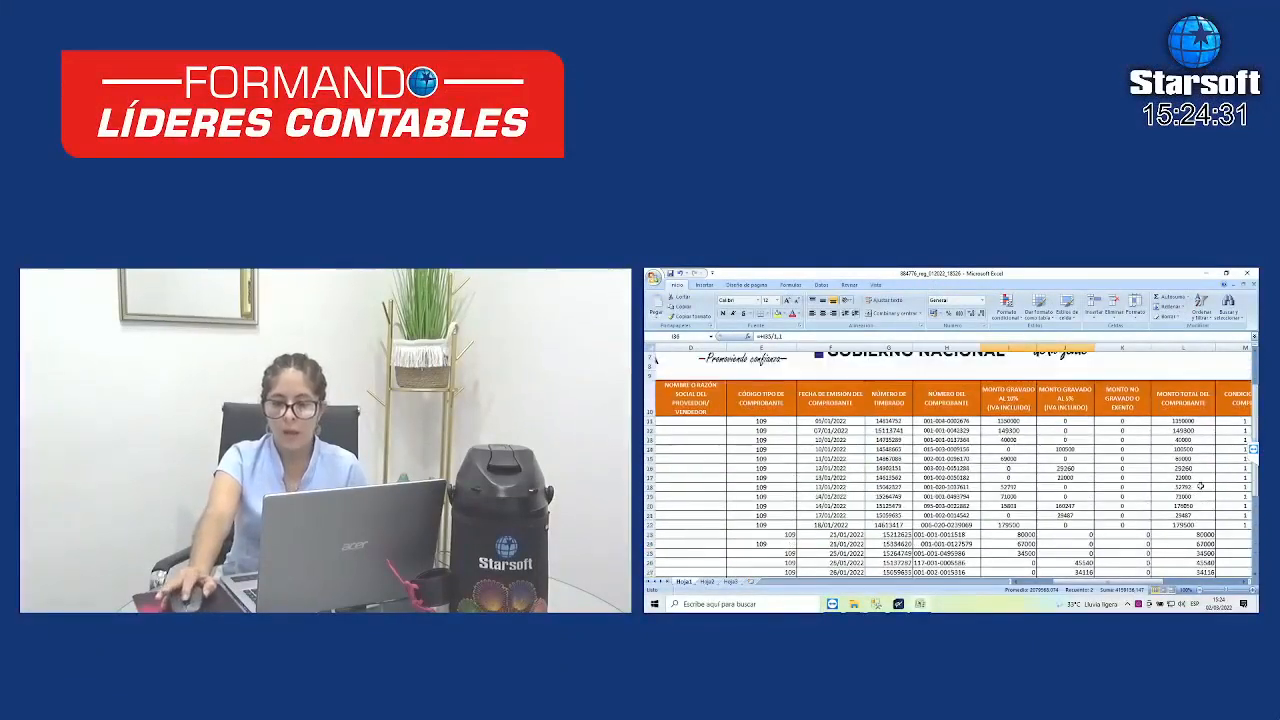
scroll(1200, 486, down, 3)
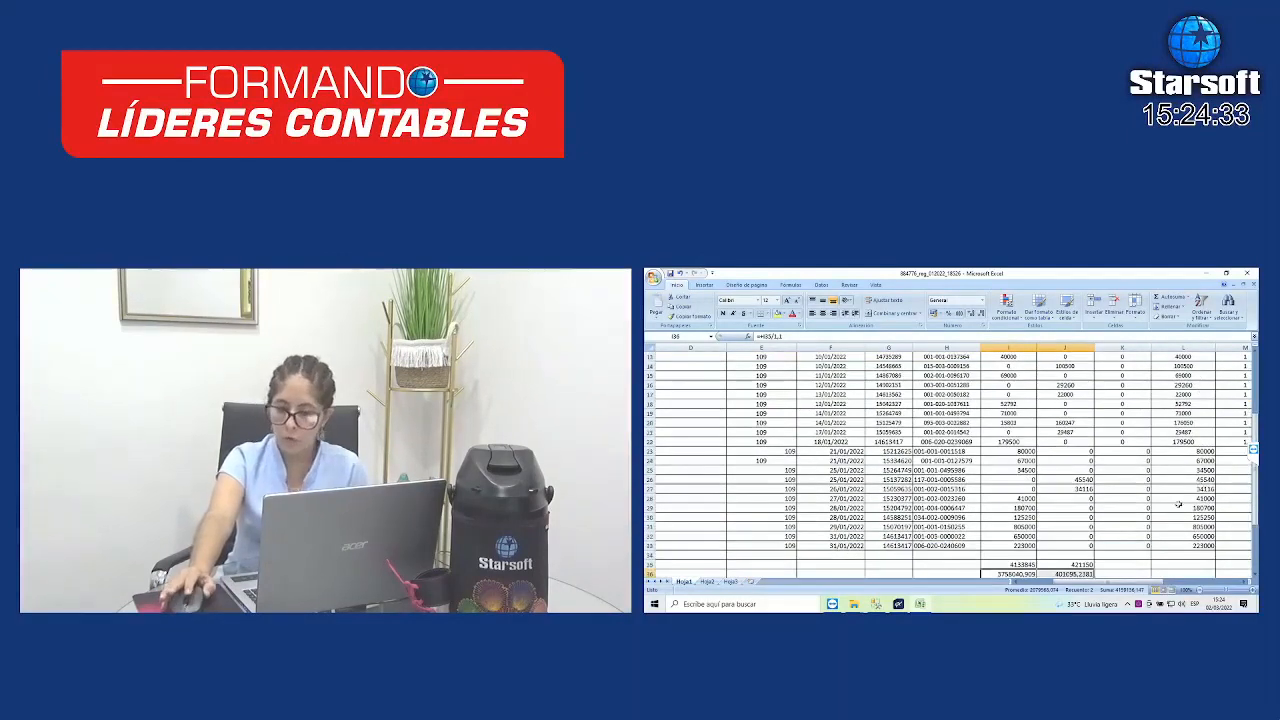
drag(1147, 581, 1207, 583)
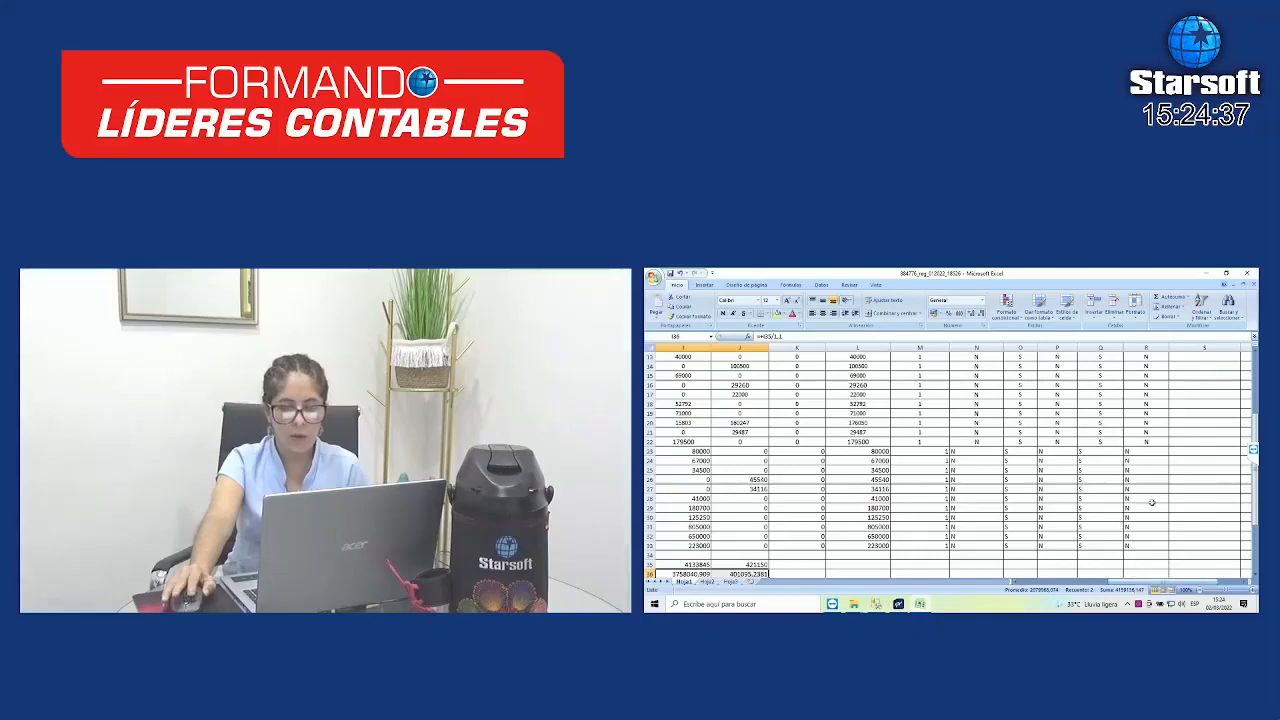
scroll(1178, 540, up, 3)
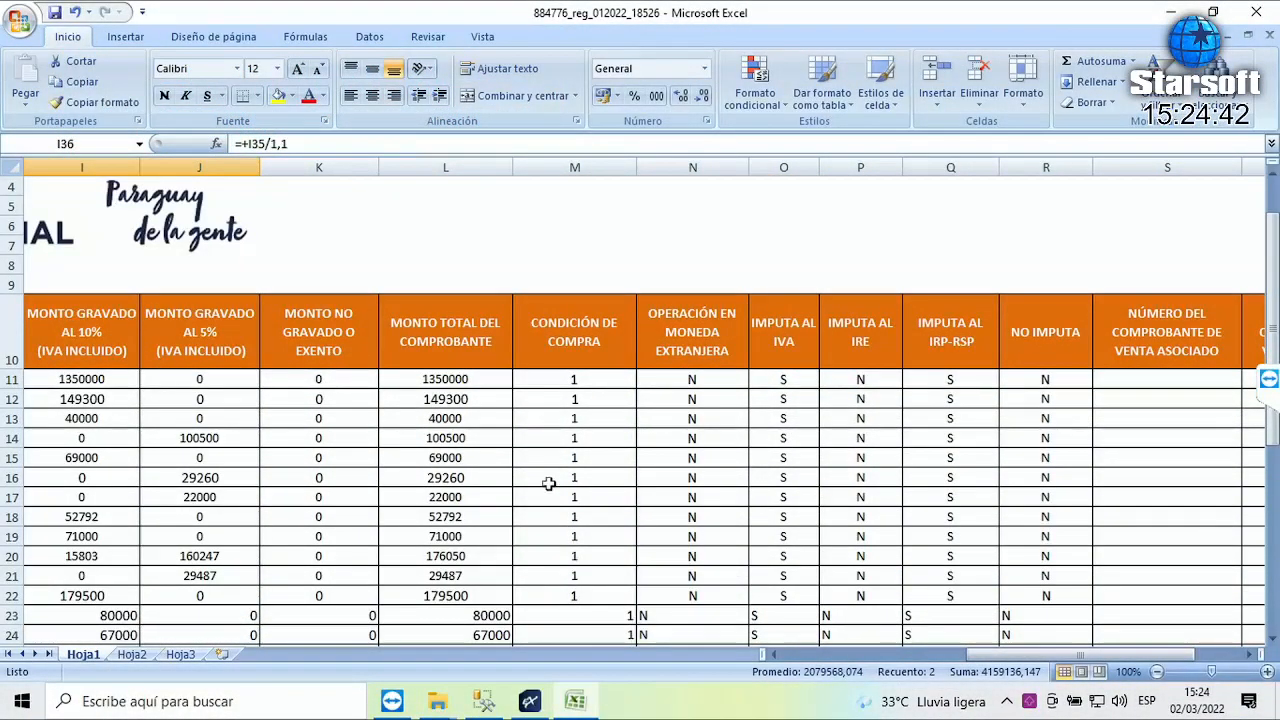
- Check the purchase condition value 1 in M11 and the foreign currency flag N in N22
click(572, 379)
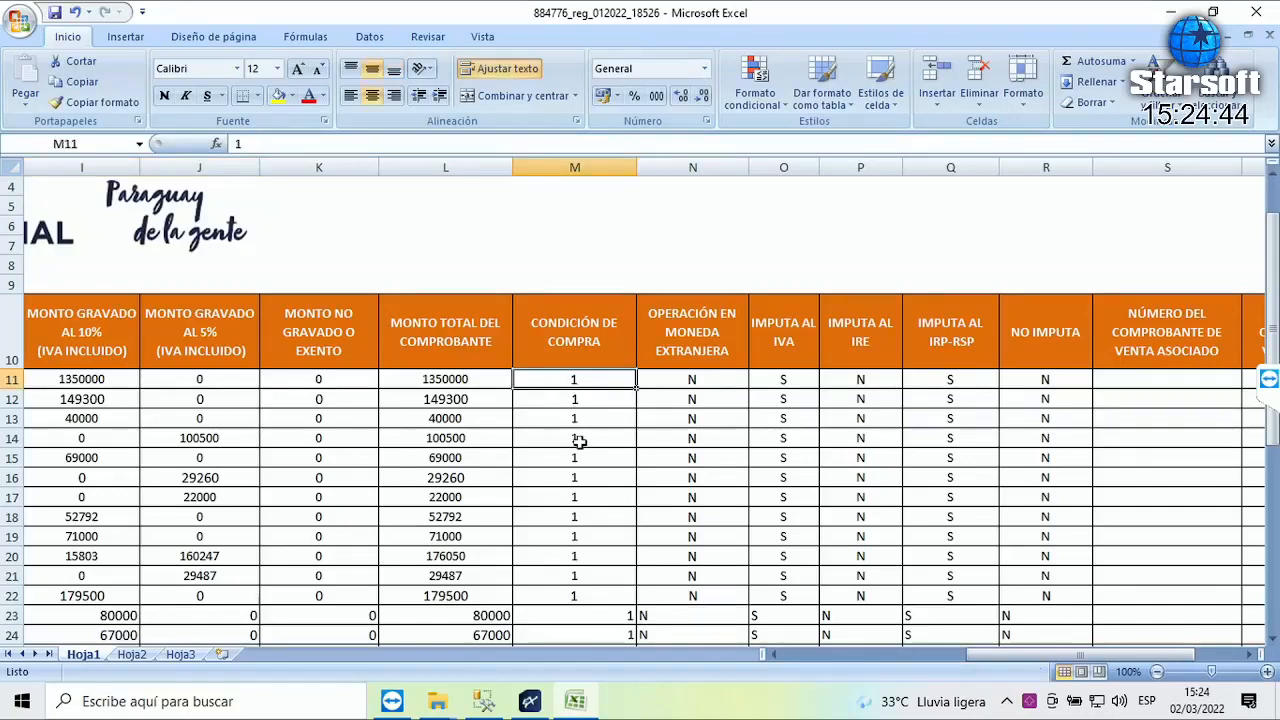
scroll(604, 440, down, 4)
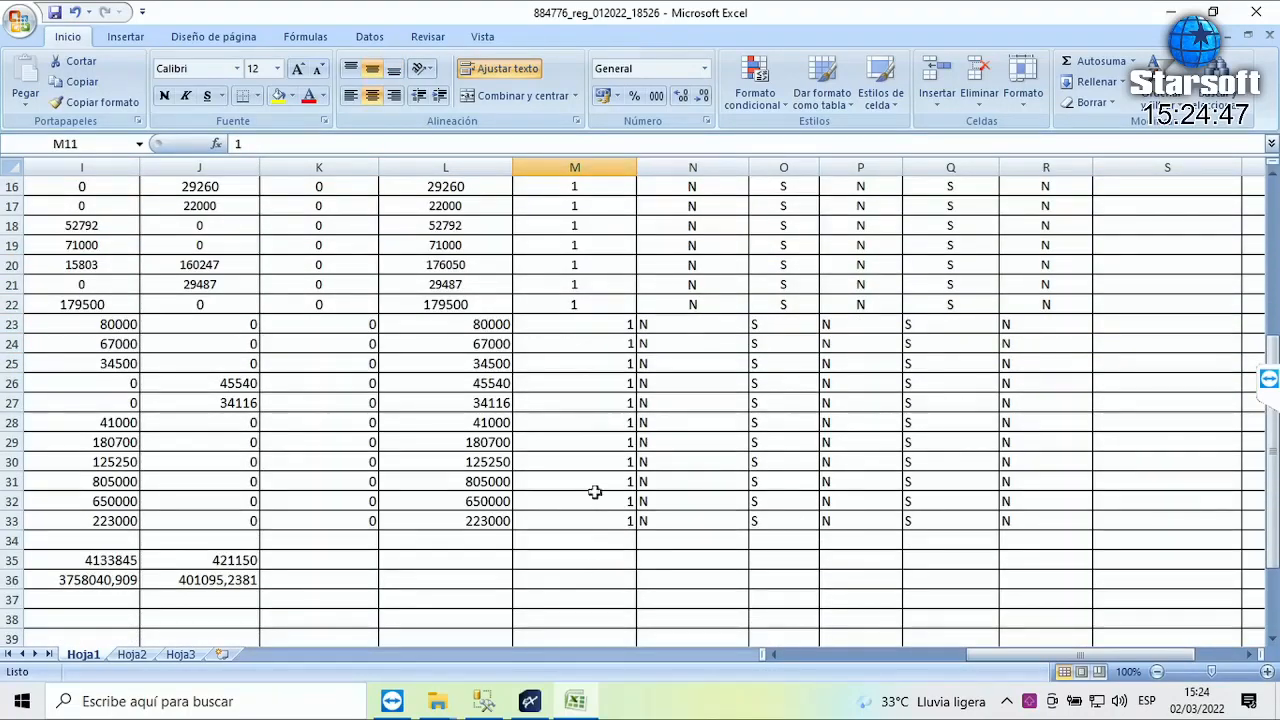
scroll(597, 490, up, 4)
scroll(703, 360, down, 4)
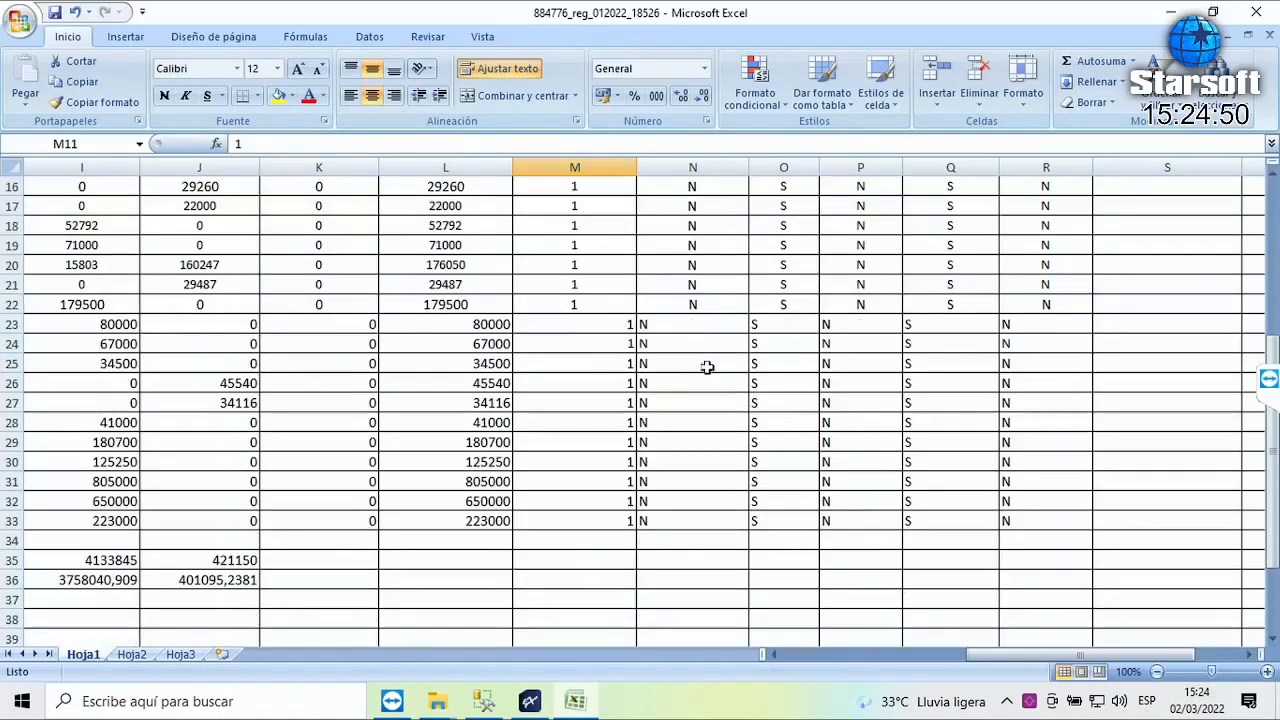
click(700, 304)
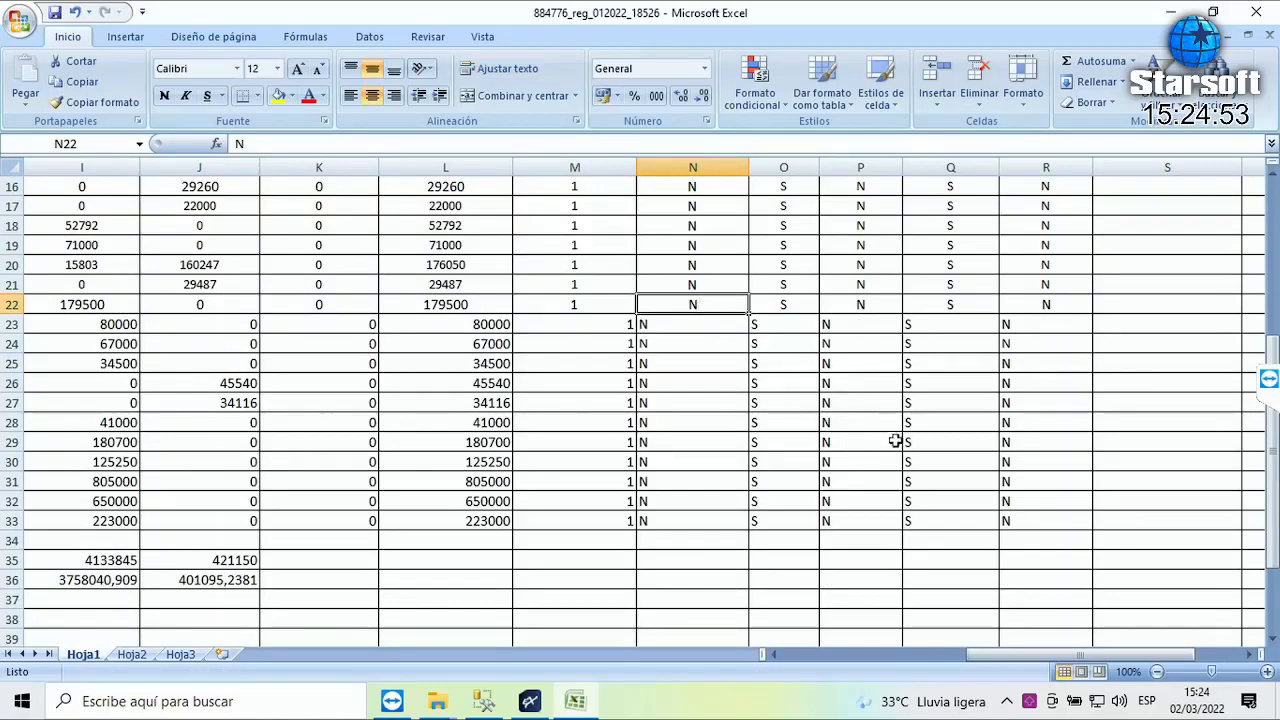
scroll(897, 438, up, 3)
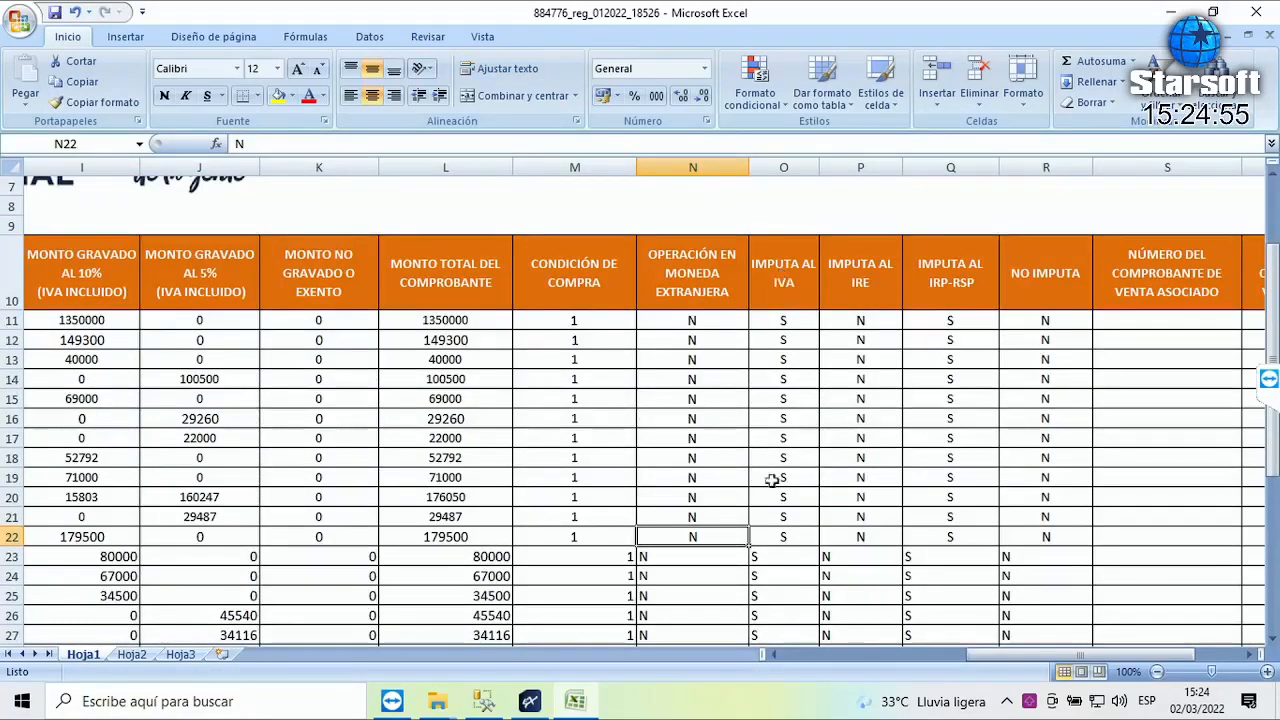
scroll(782, 597, down, 2)
scroll(782, 597, down, 1)
scroll(782, 597, up, 3)
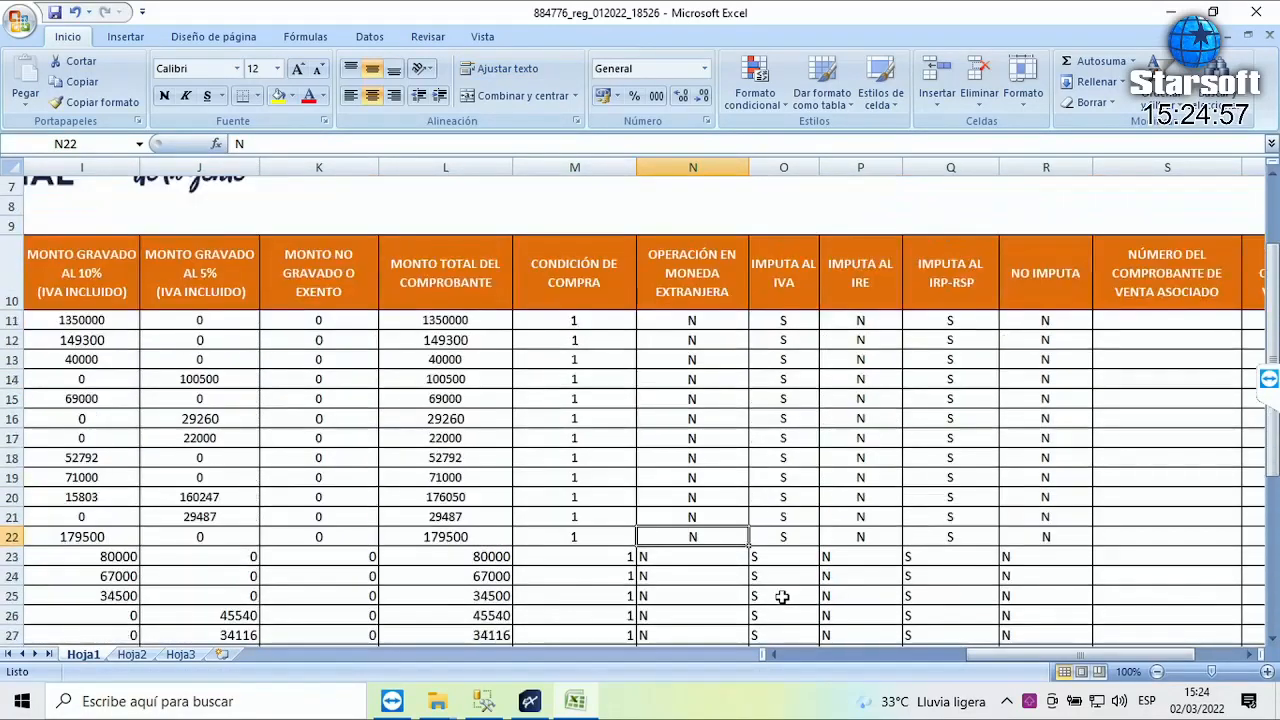
scroll(782, 597, down, 1)
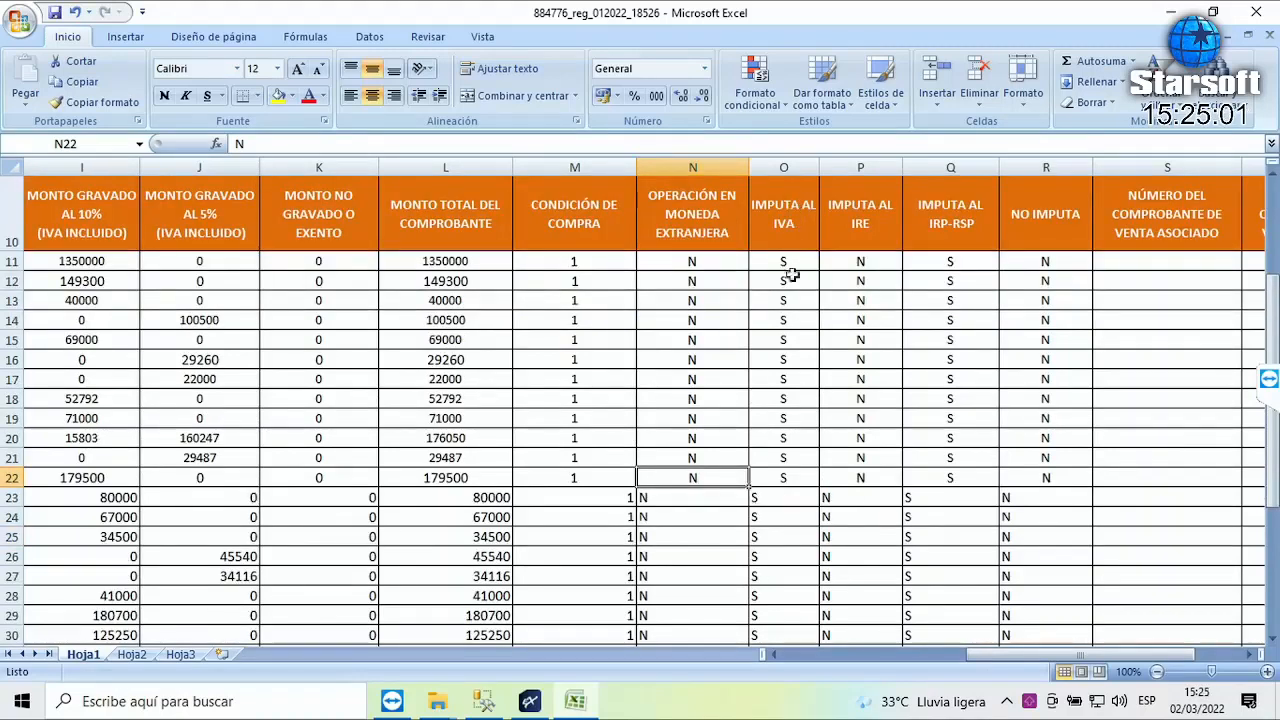
- Review the IMPUTA AL IVA, IRP-RSP, IRE and NO IMPUTA columns, then close the workbook
drag(779, 263, 770, 497)
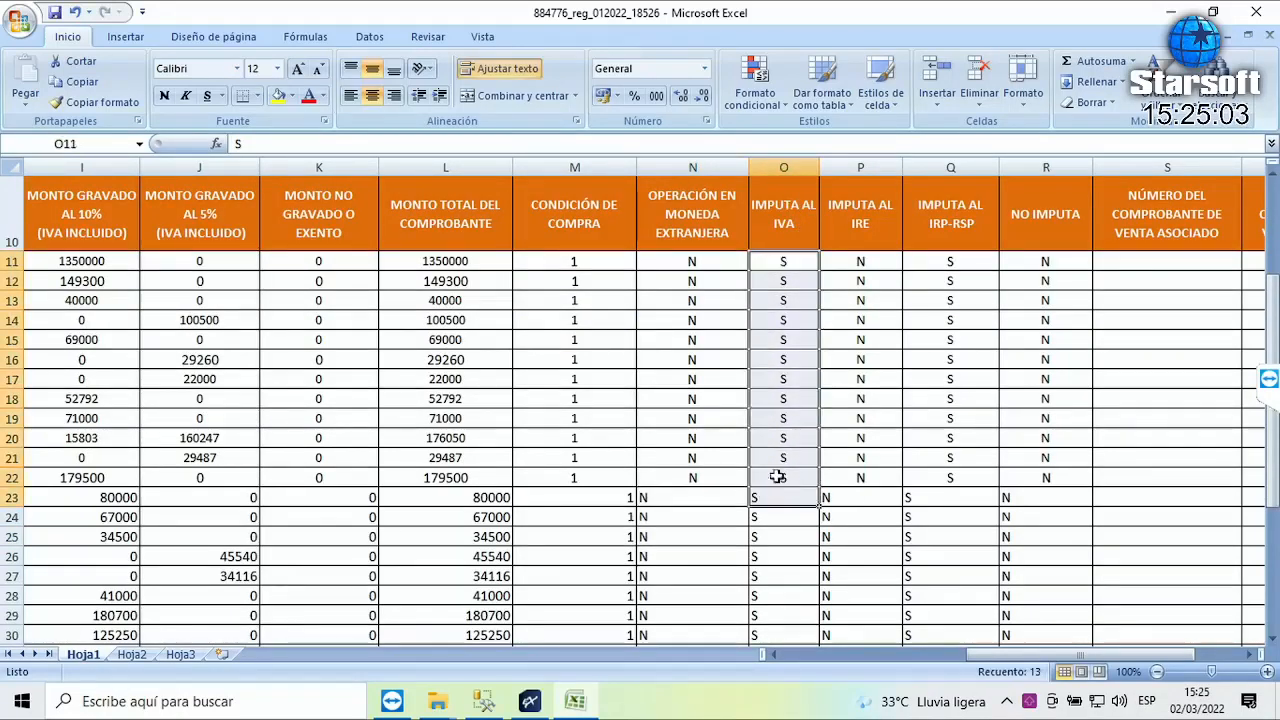
drag(948, 259, 985, 595)
scroll(988, 595, up, 2)
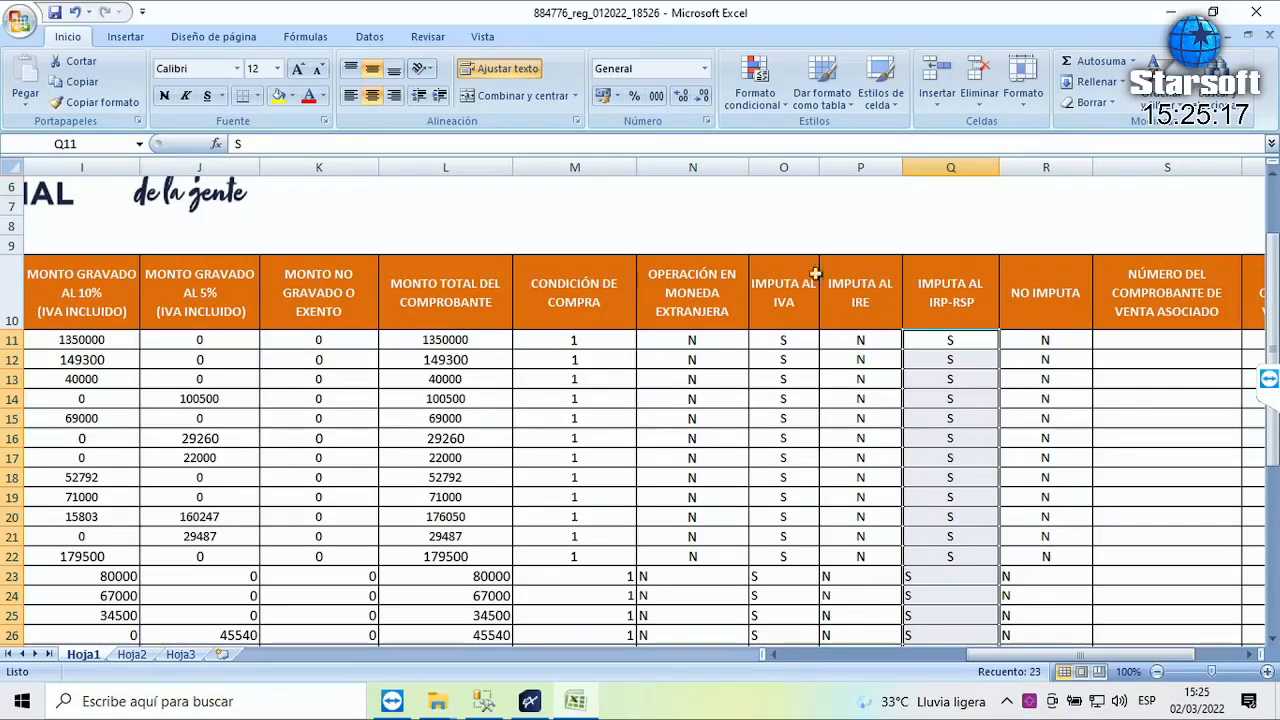
click(863, 299)
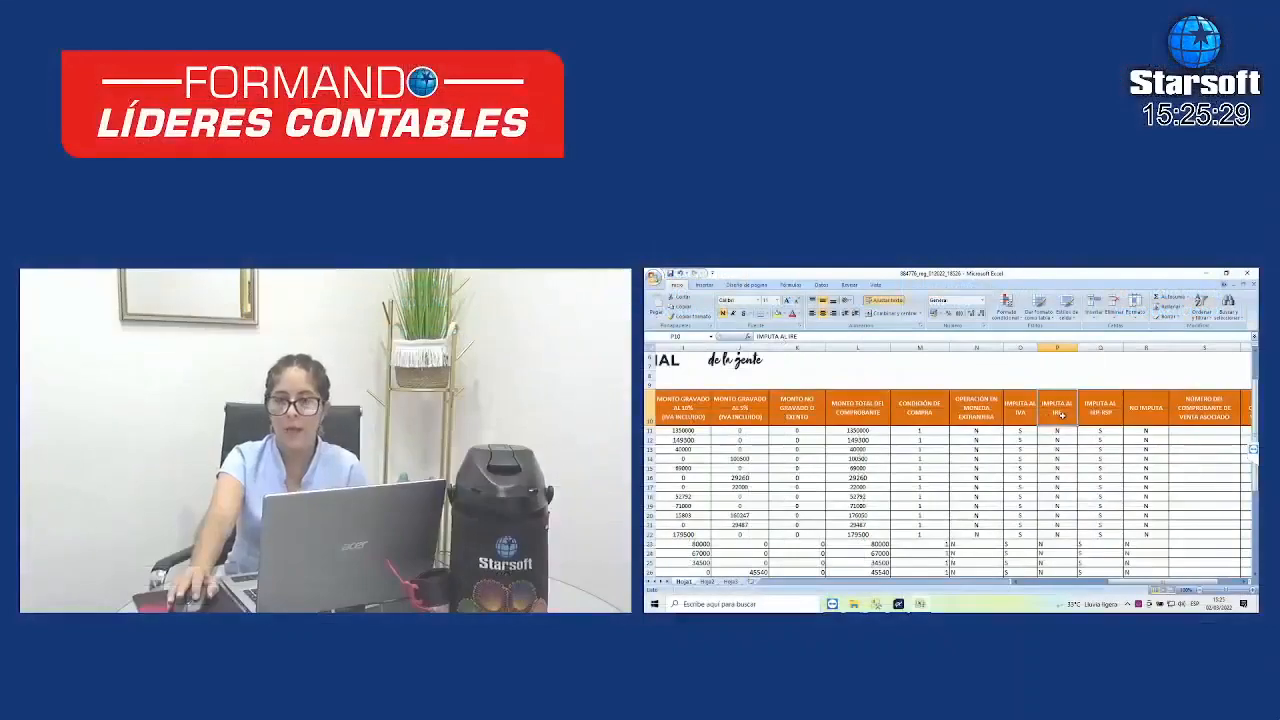
drag(1061, 431, 1065, 555)
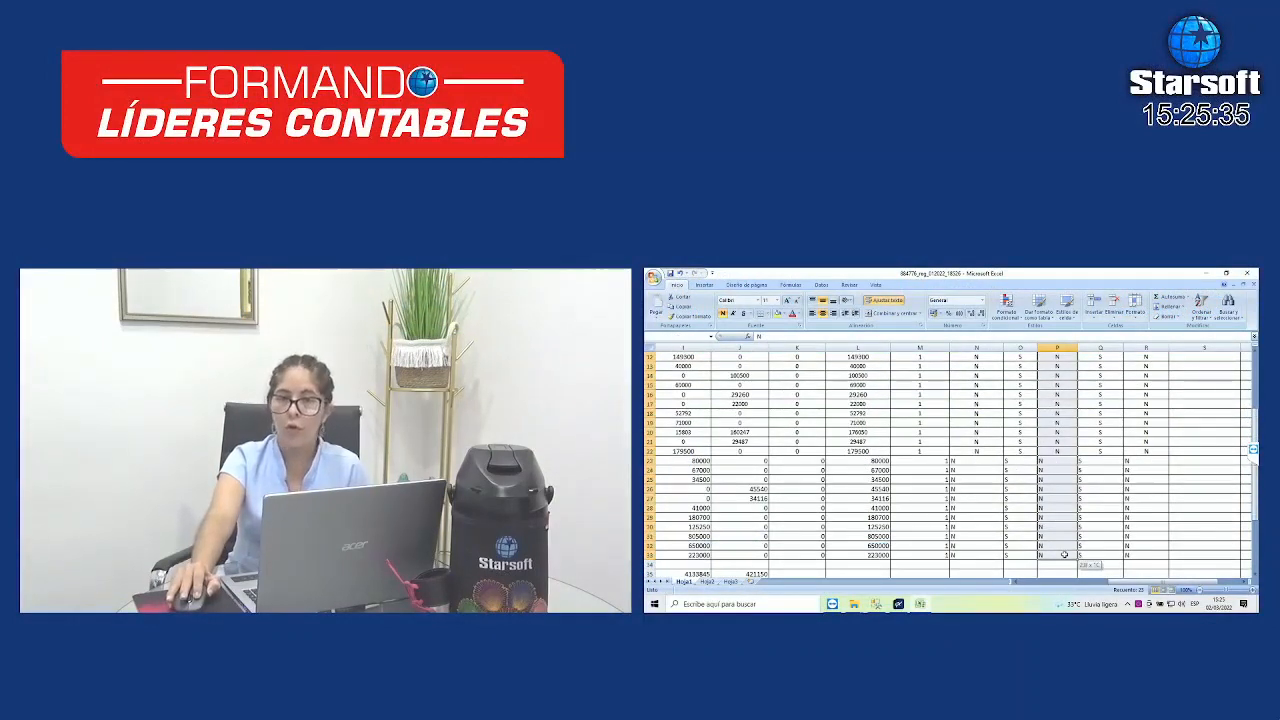
scroll(1068, 561, up, 4)
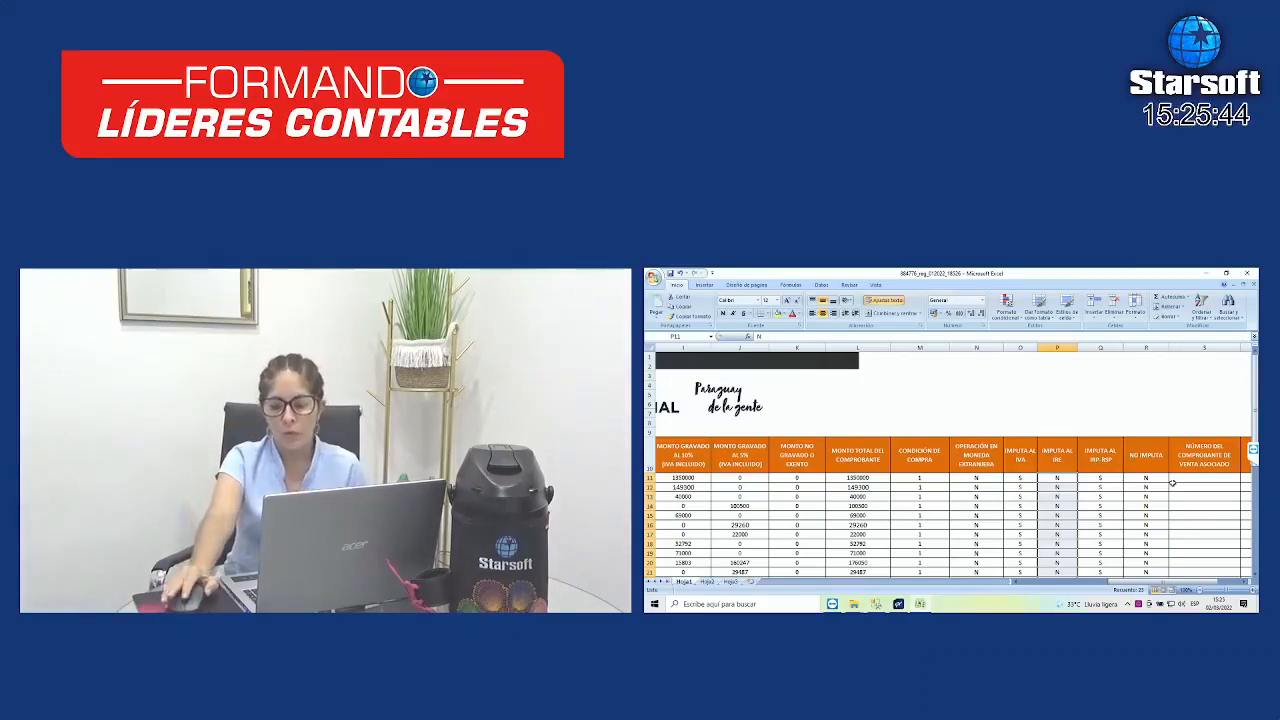
click(1146, 454)
drag(1146, 454, 1146, 576)
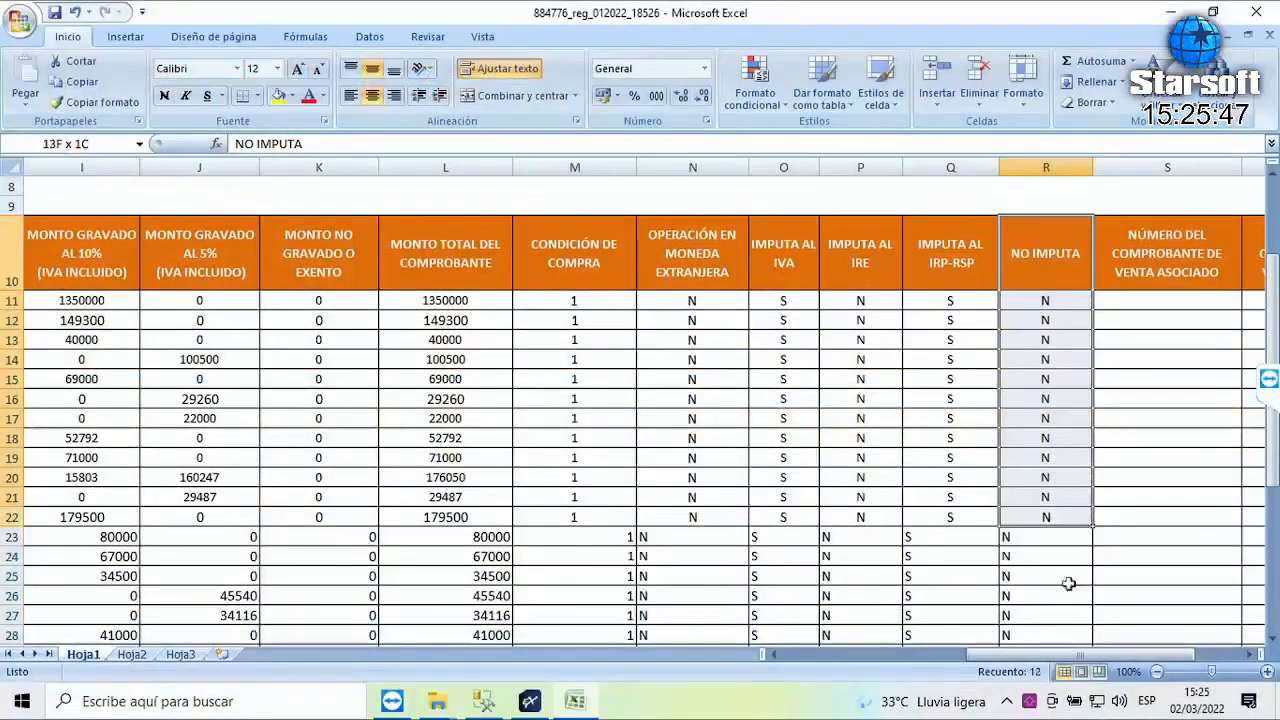
drag(1068, 583, 1071, 622)
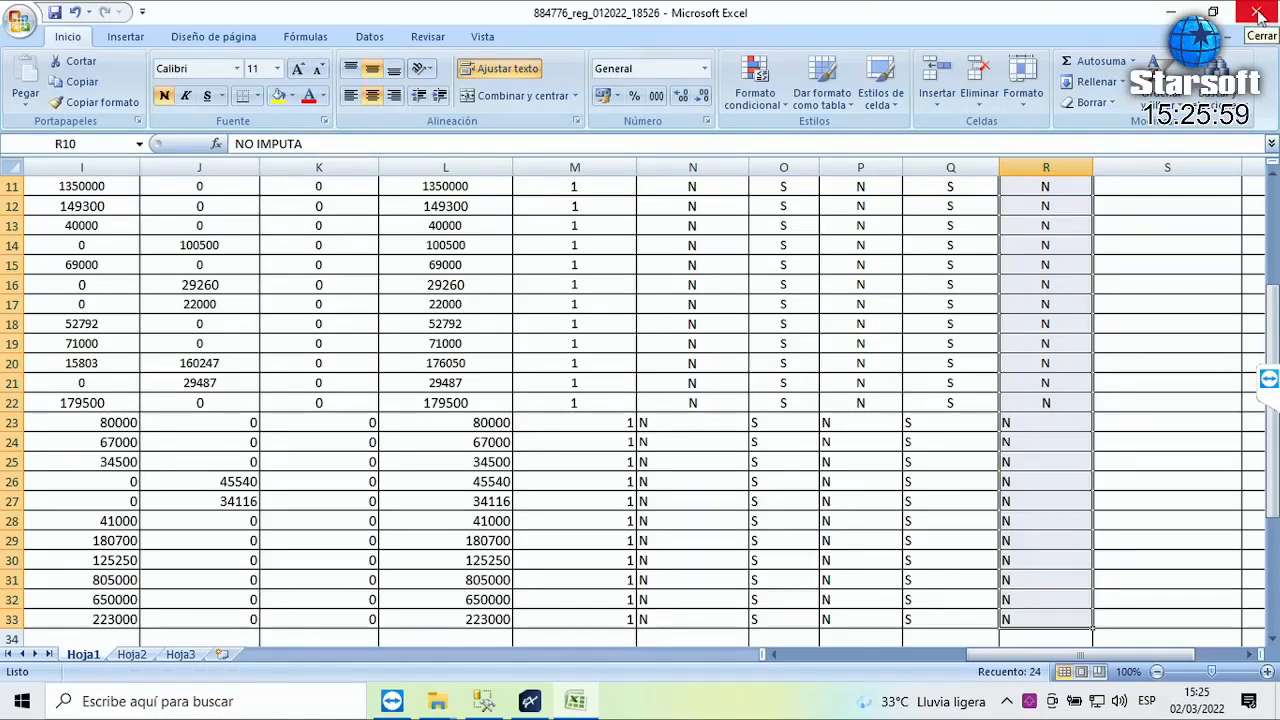
scroll(1097, 303, up, 4)
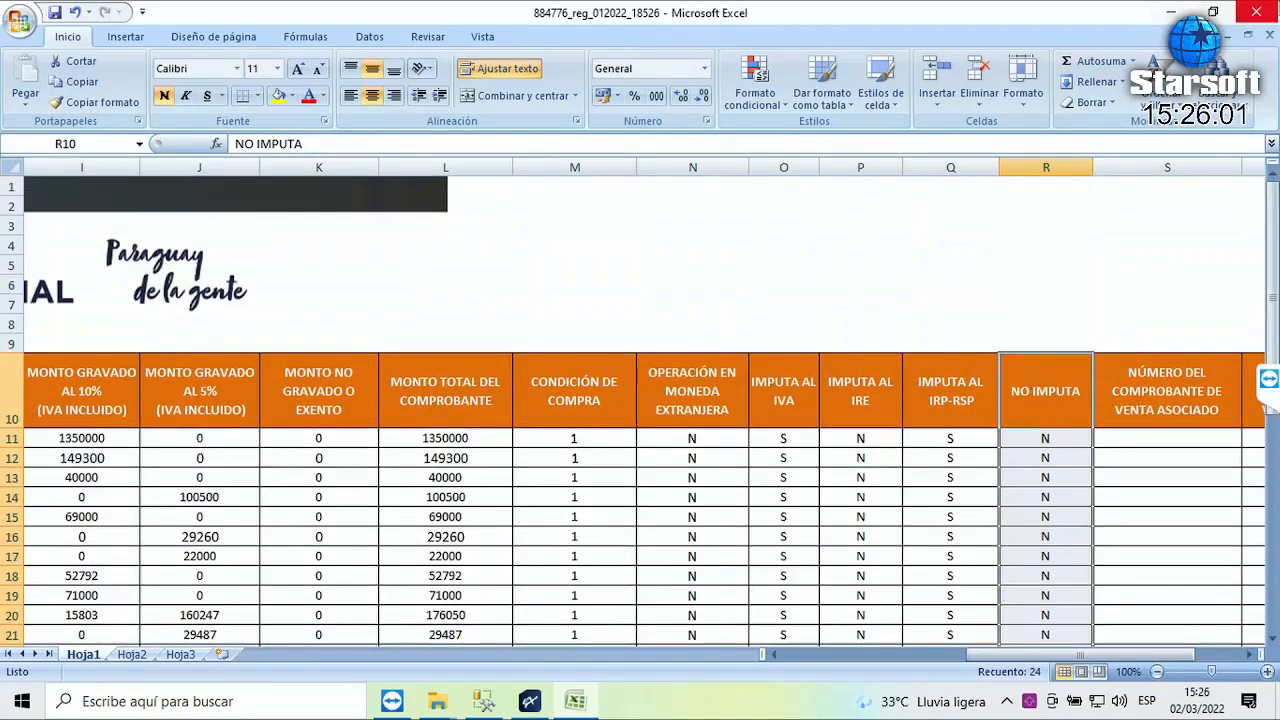
click(1258, 14)
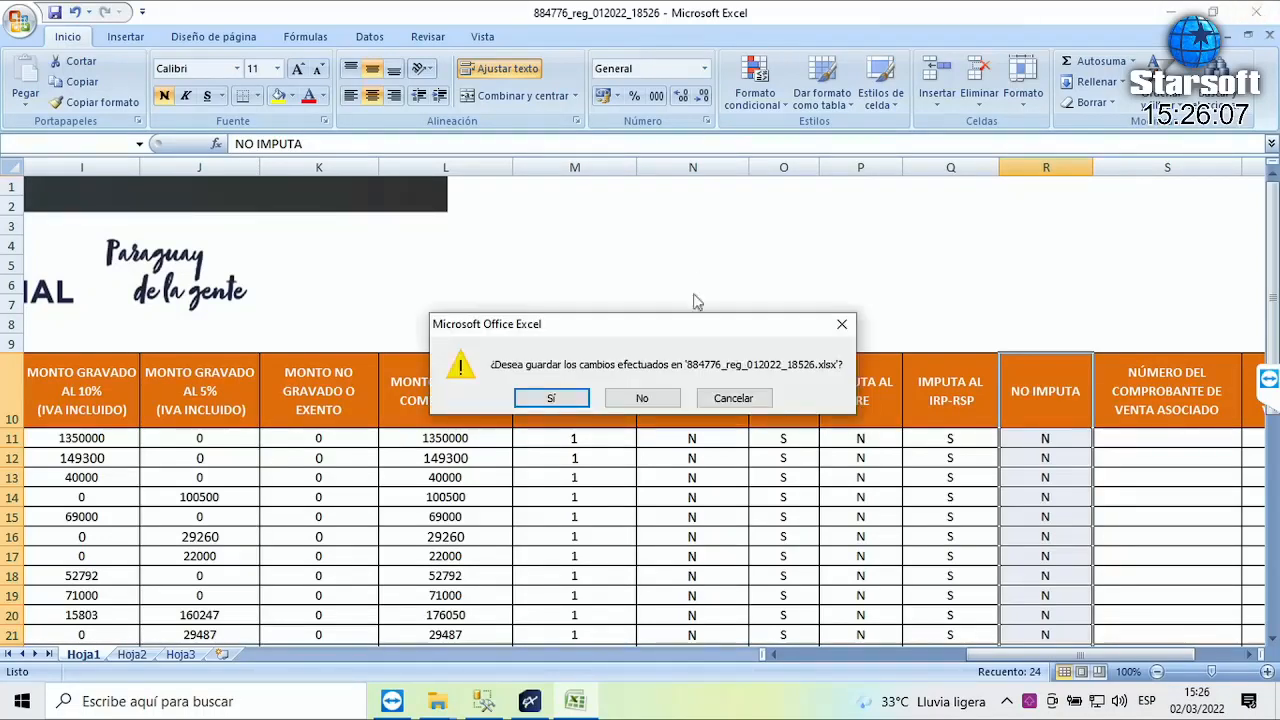
- Discard the workbook changes, close the Res.90 windows, and start a new Libro de Compras entry
click(642, 399)
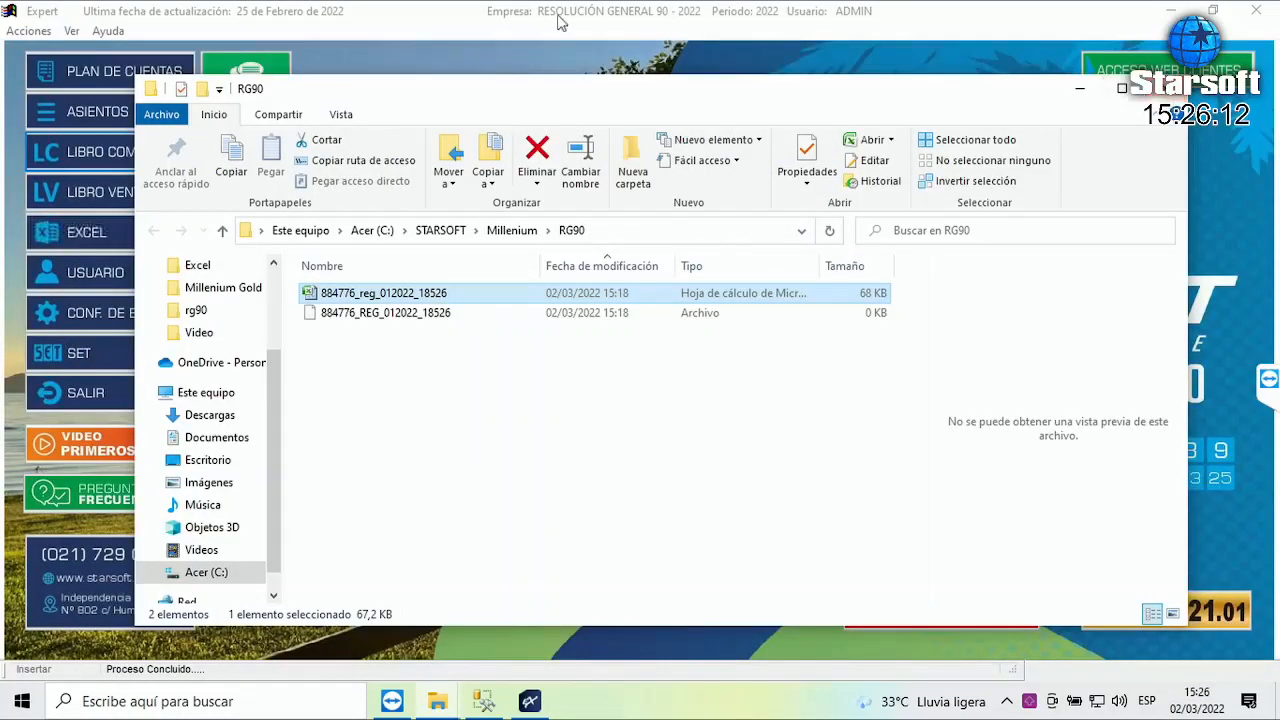
click(1165, 88)
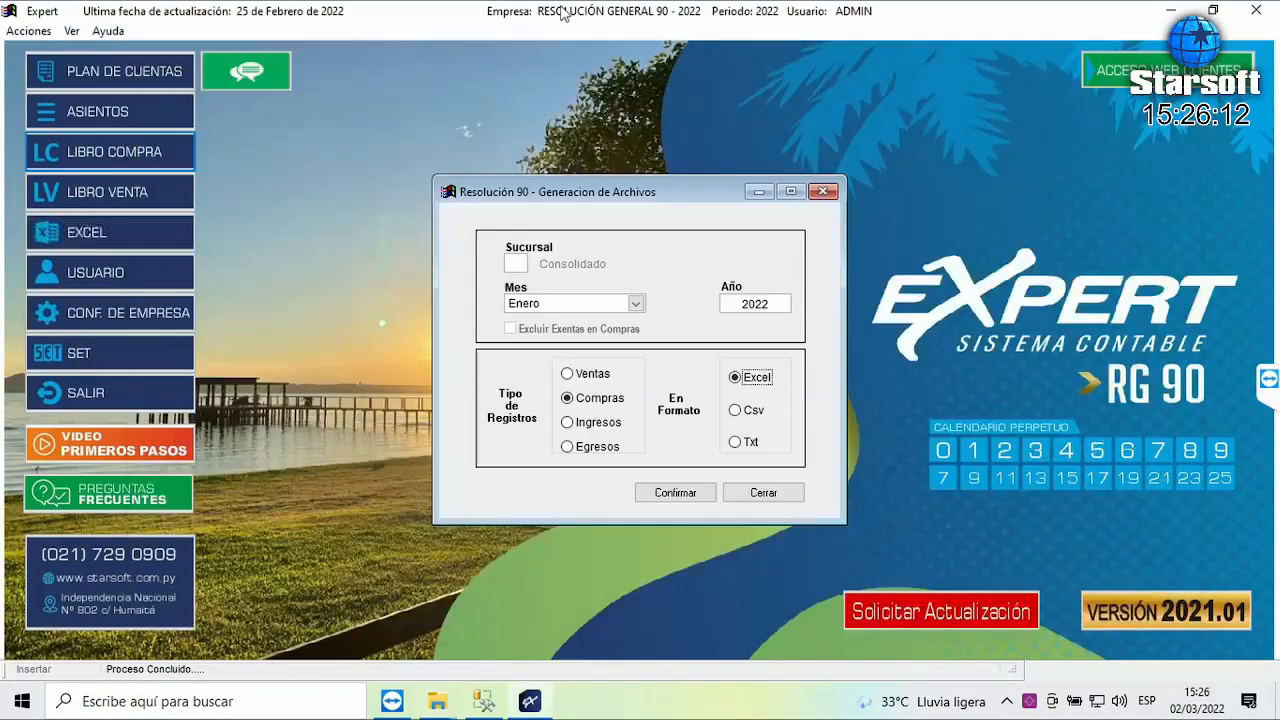
click(763, 493)
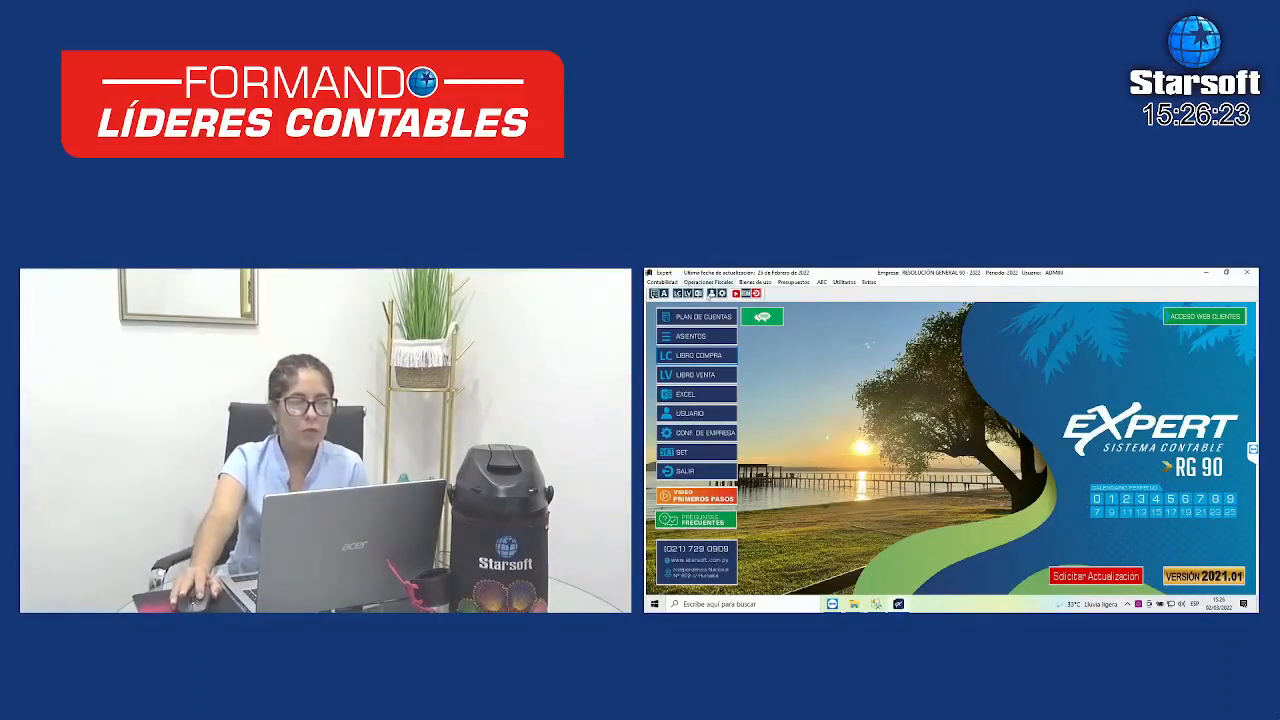
click(707, 358)
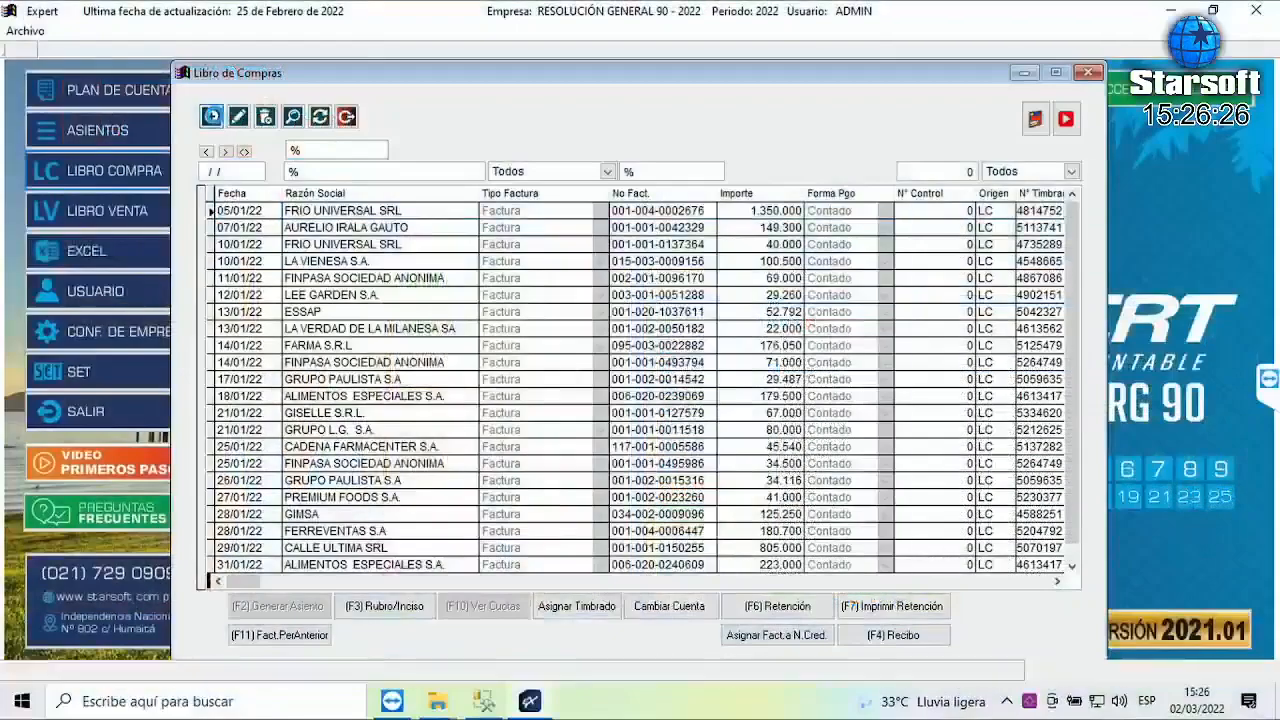
click(212, 117)
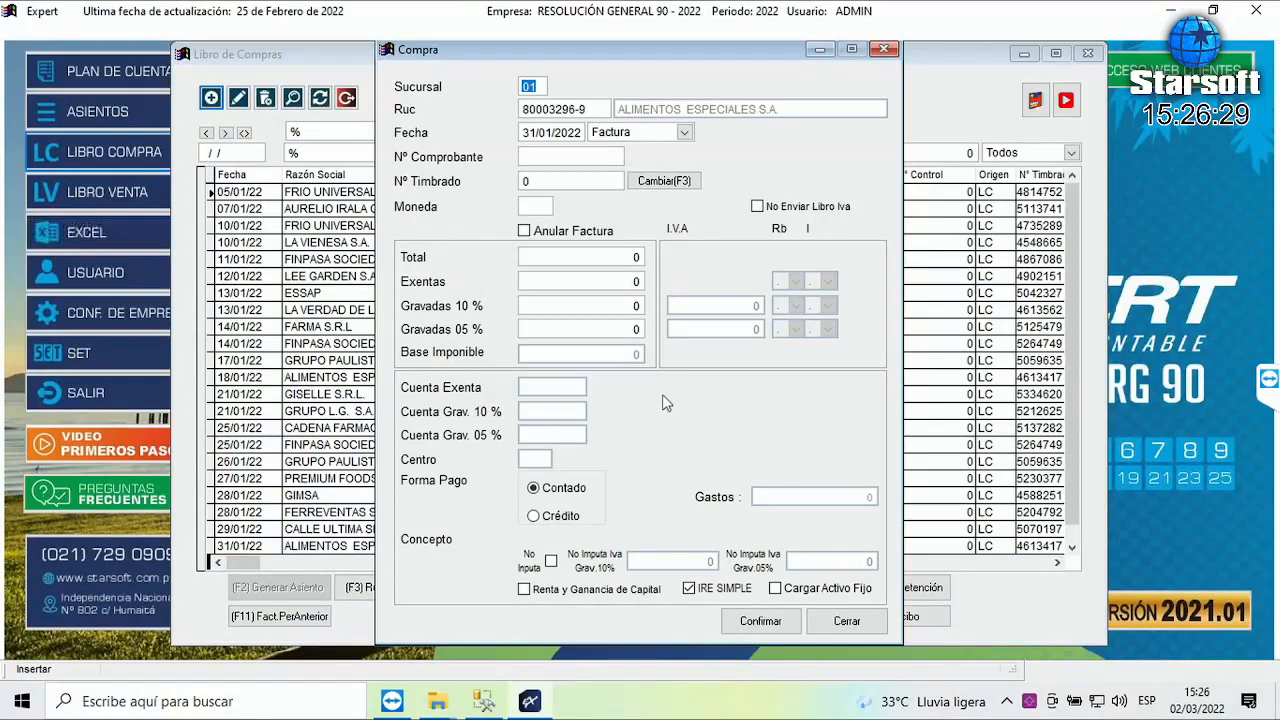
- Choose RETAIL S.A. as the purchase supplier by searching RET in the supplier lookup
key(Return)
key(Return)
key(shift+Tab)
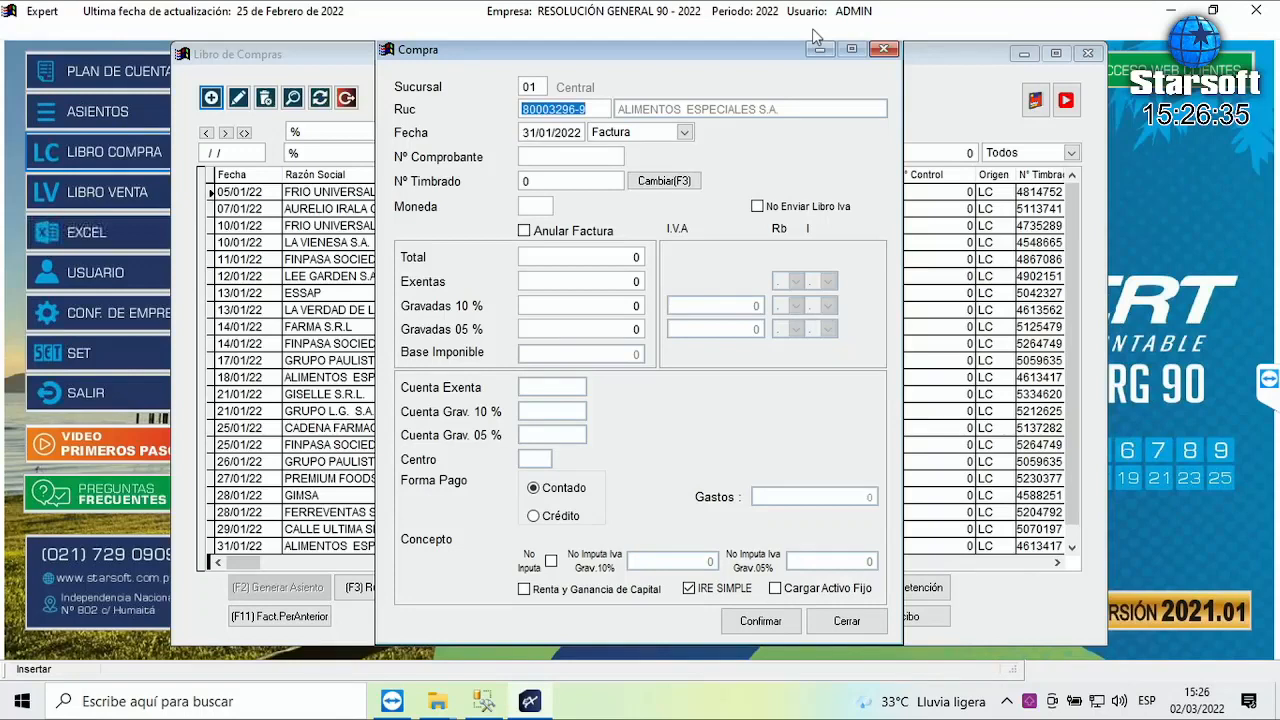
key(BackSpace)
key(Return)
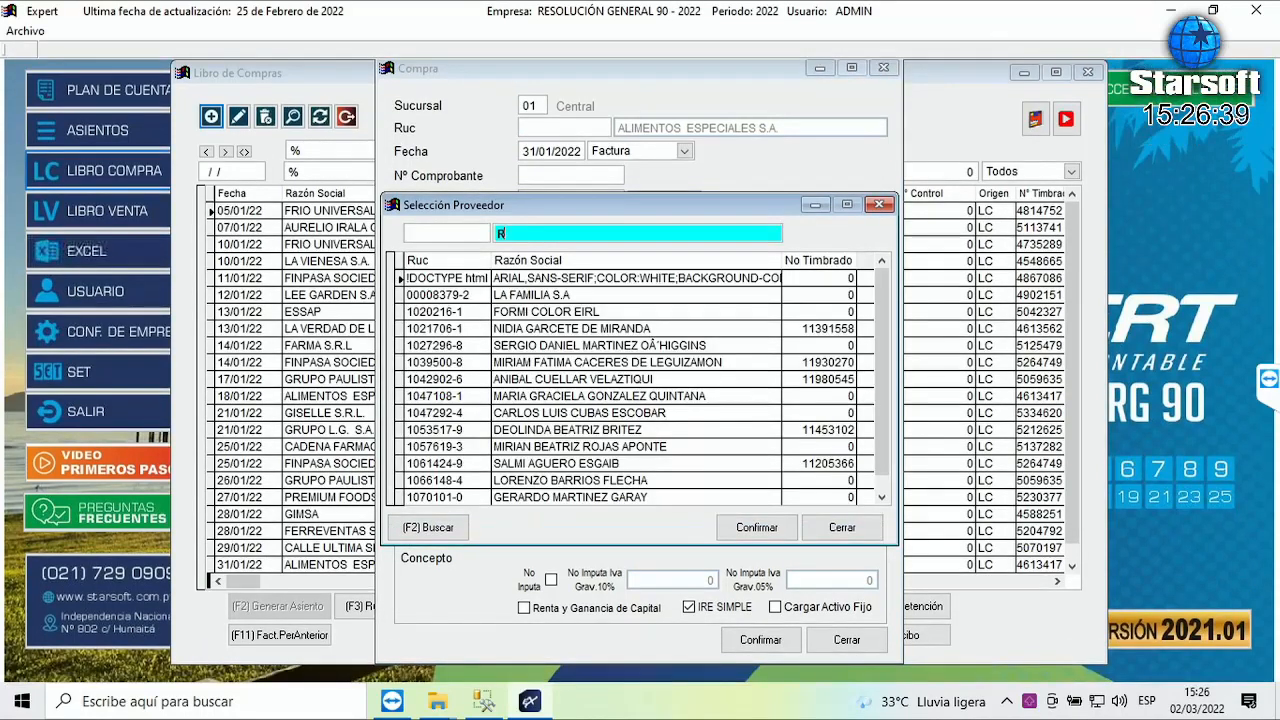
text(RE)
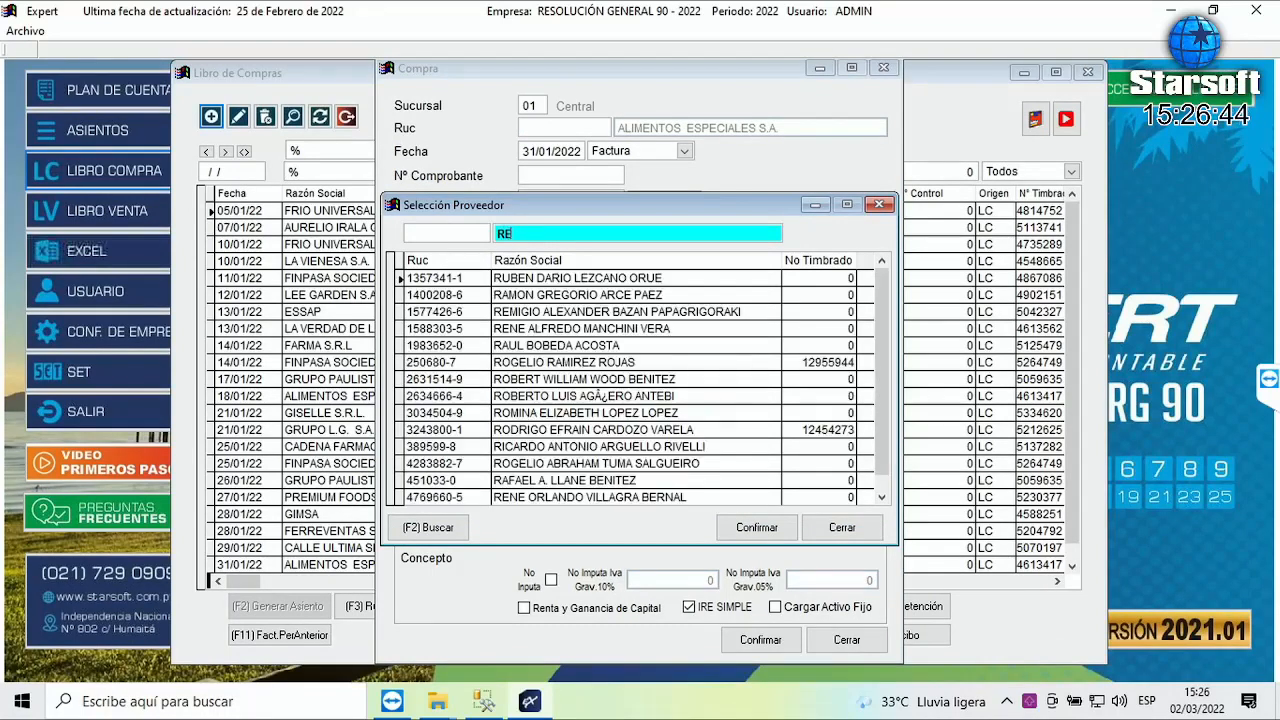
text(TT)
key(BackSpace)
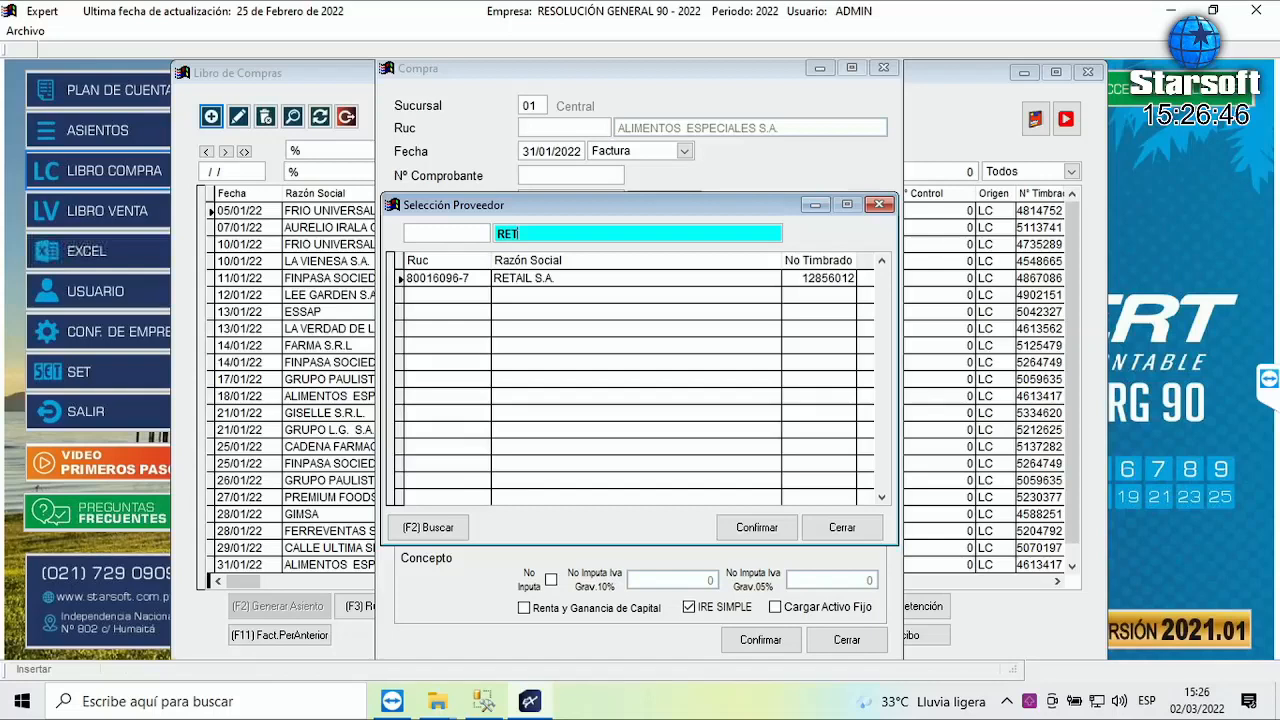
key(Return)
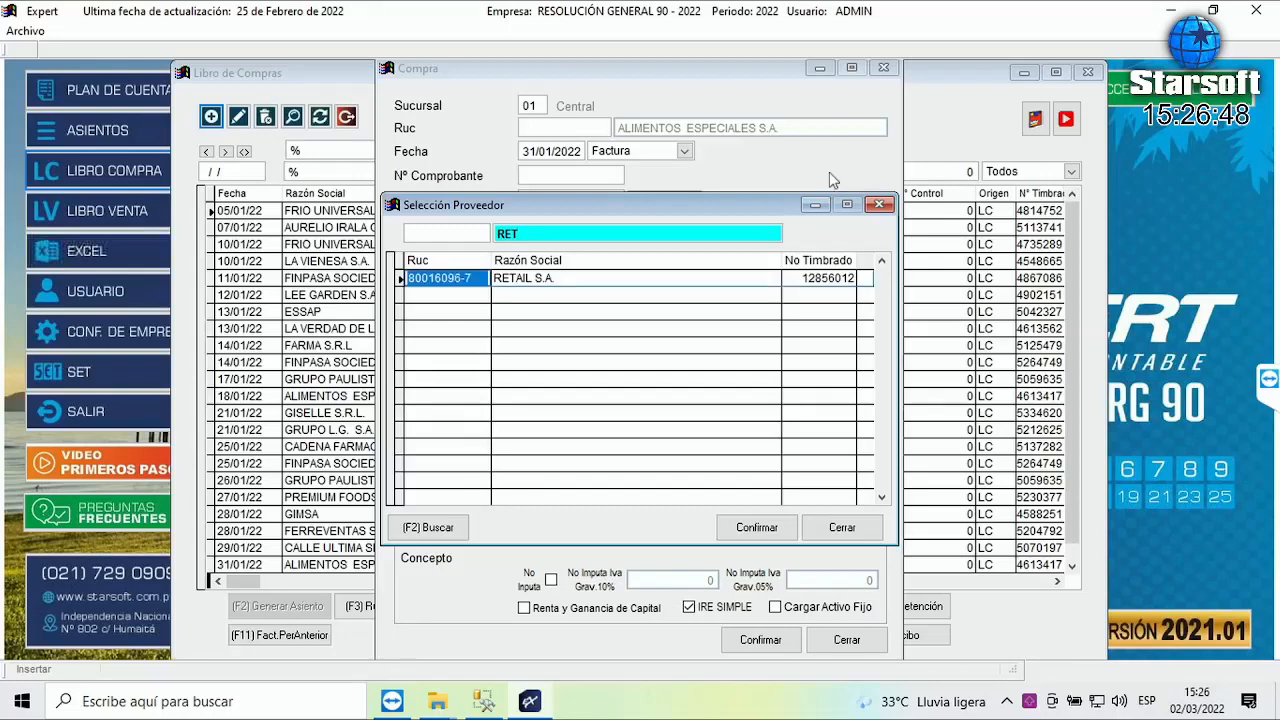
key(Return)
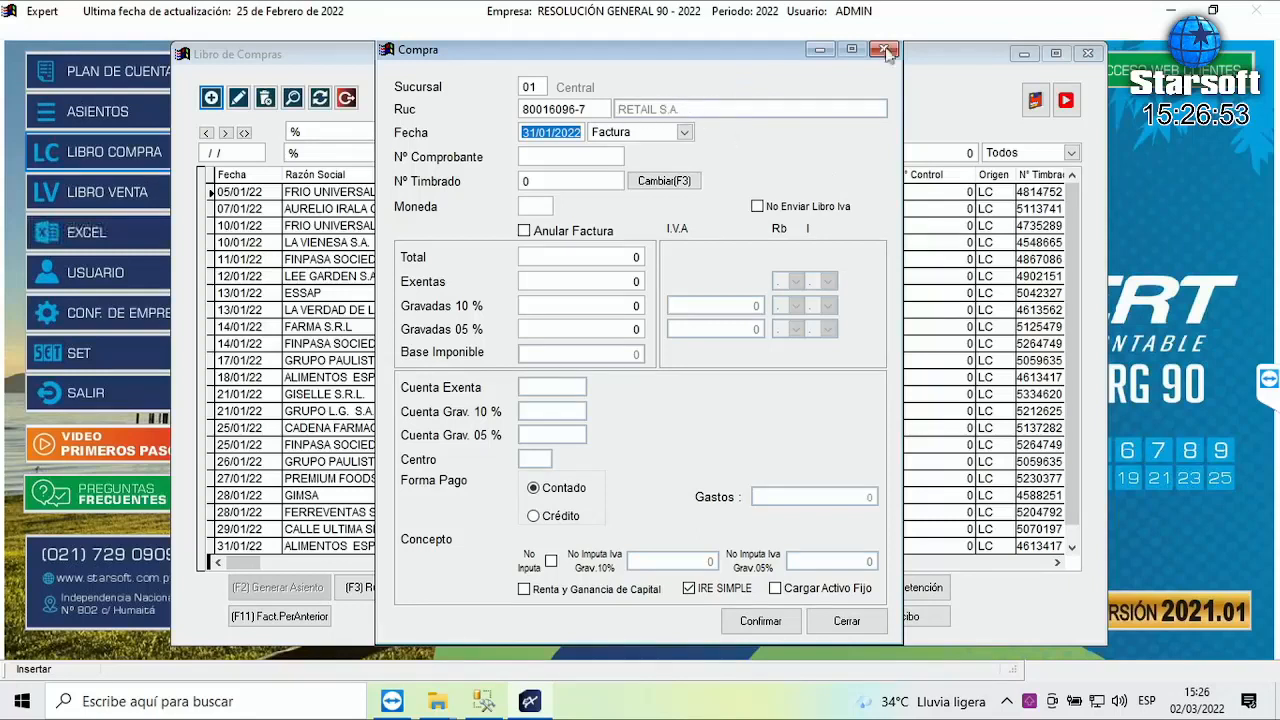
key(Tab)
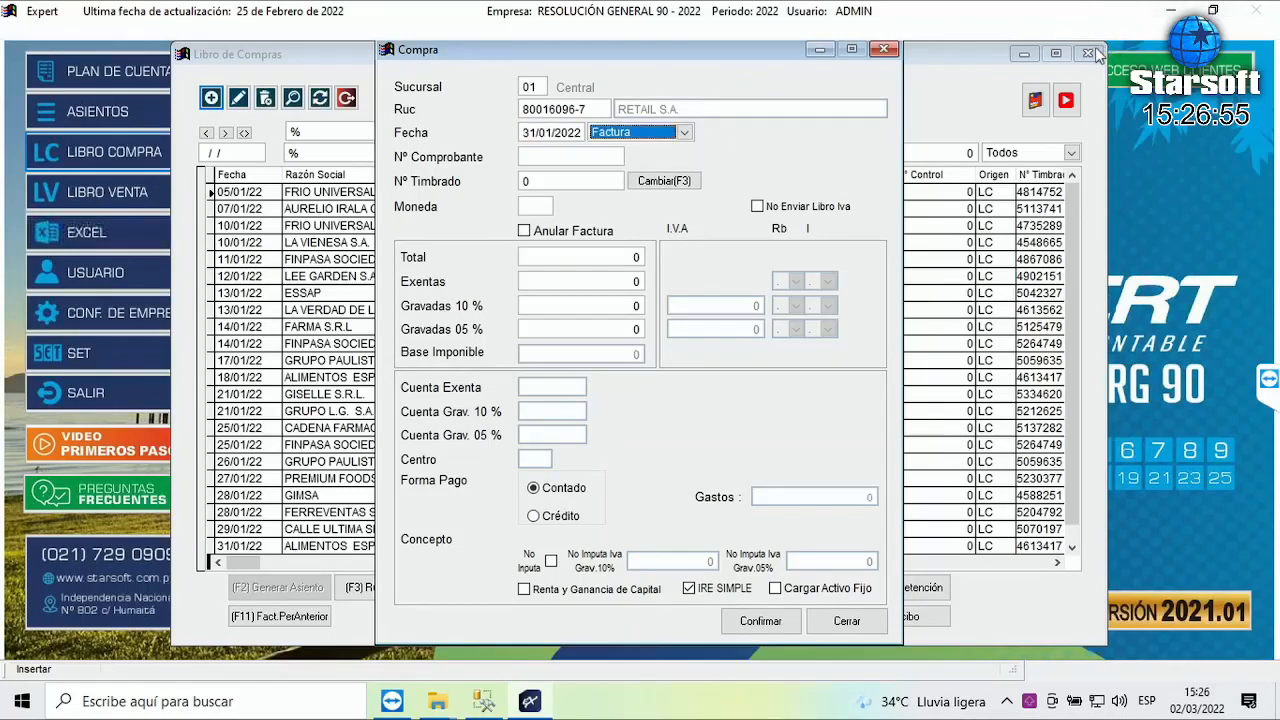
key(Tab)
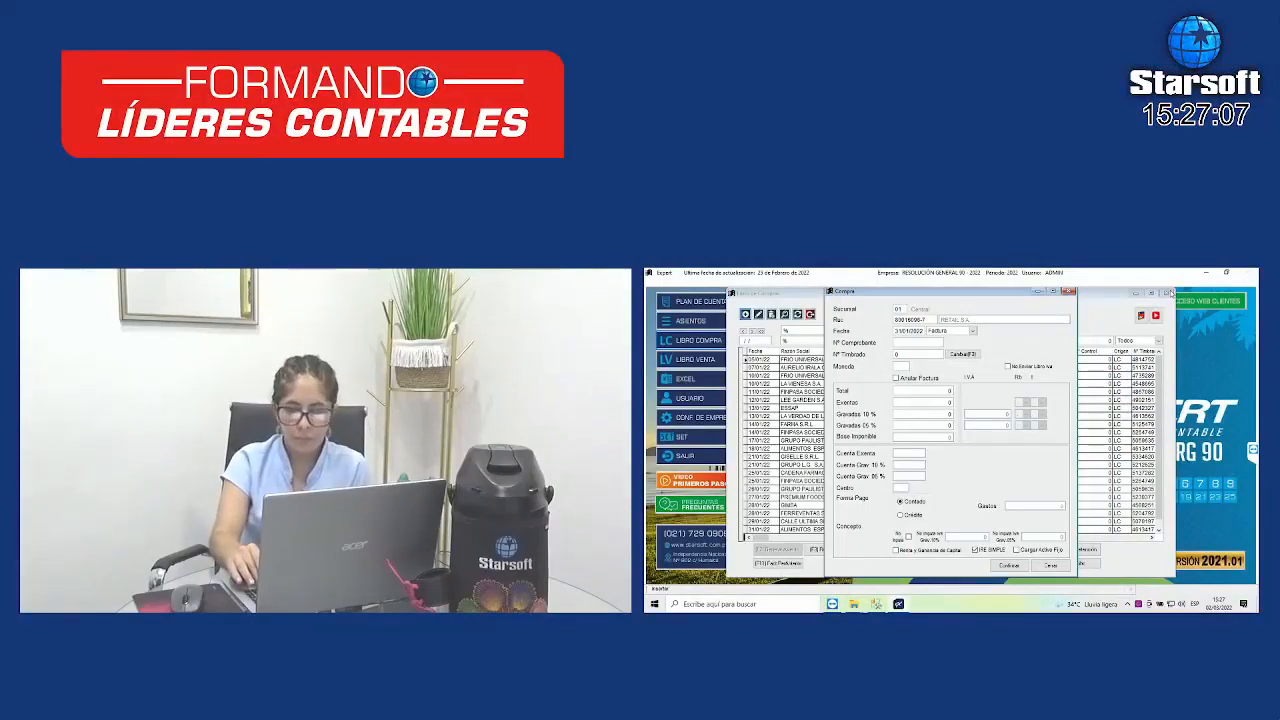
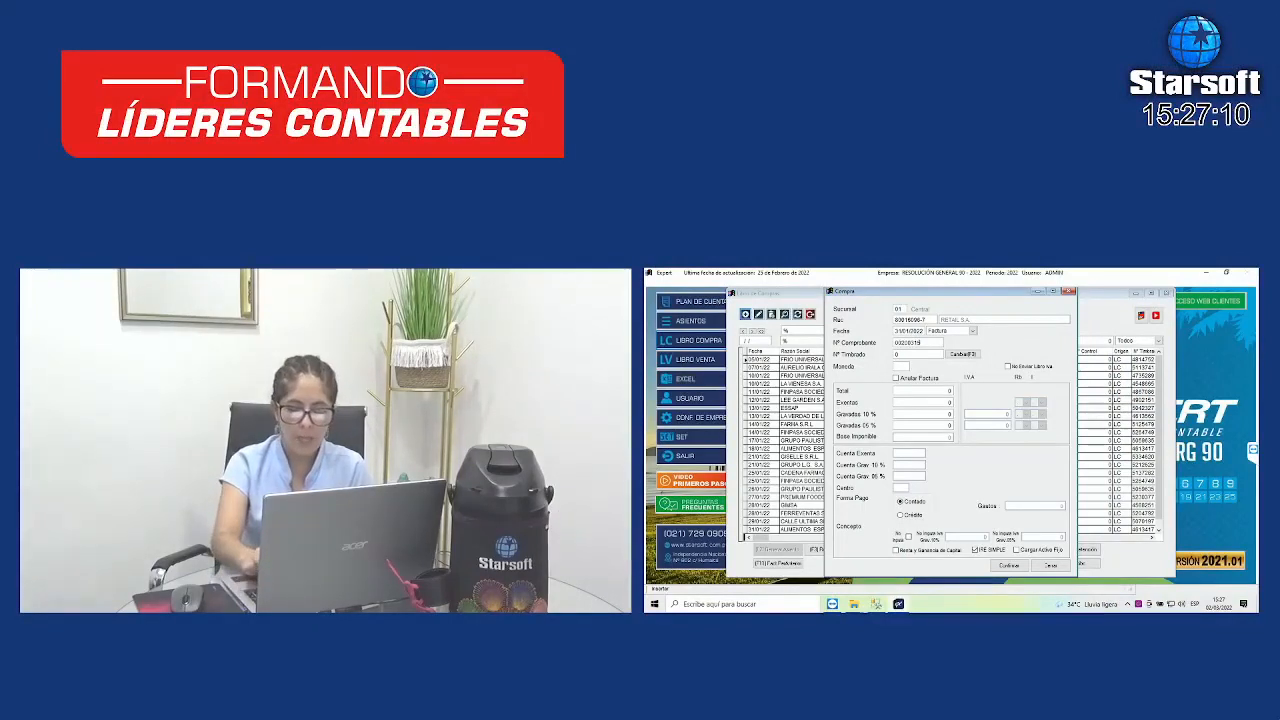
- Add timbrado 12345678, branch 001, expiring 31/12/22 for RETAIL S.A. and apply it to the invoice
key(Return)
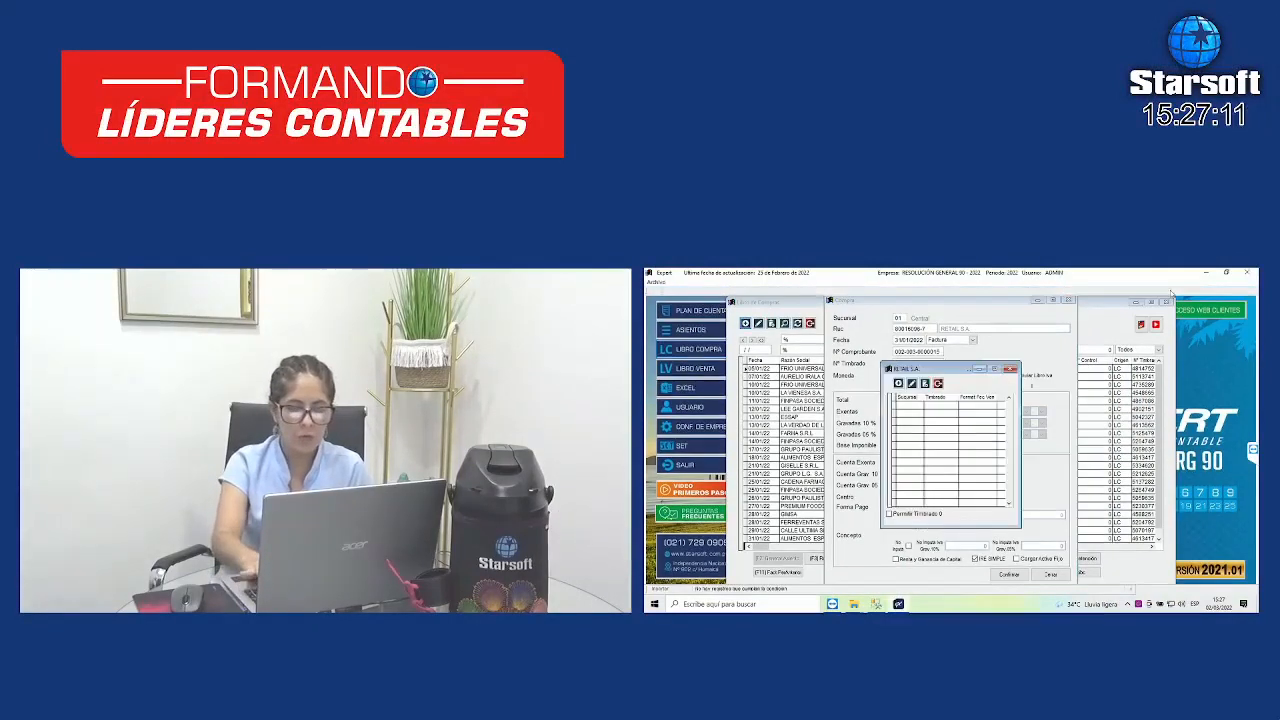
key(Return)
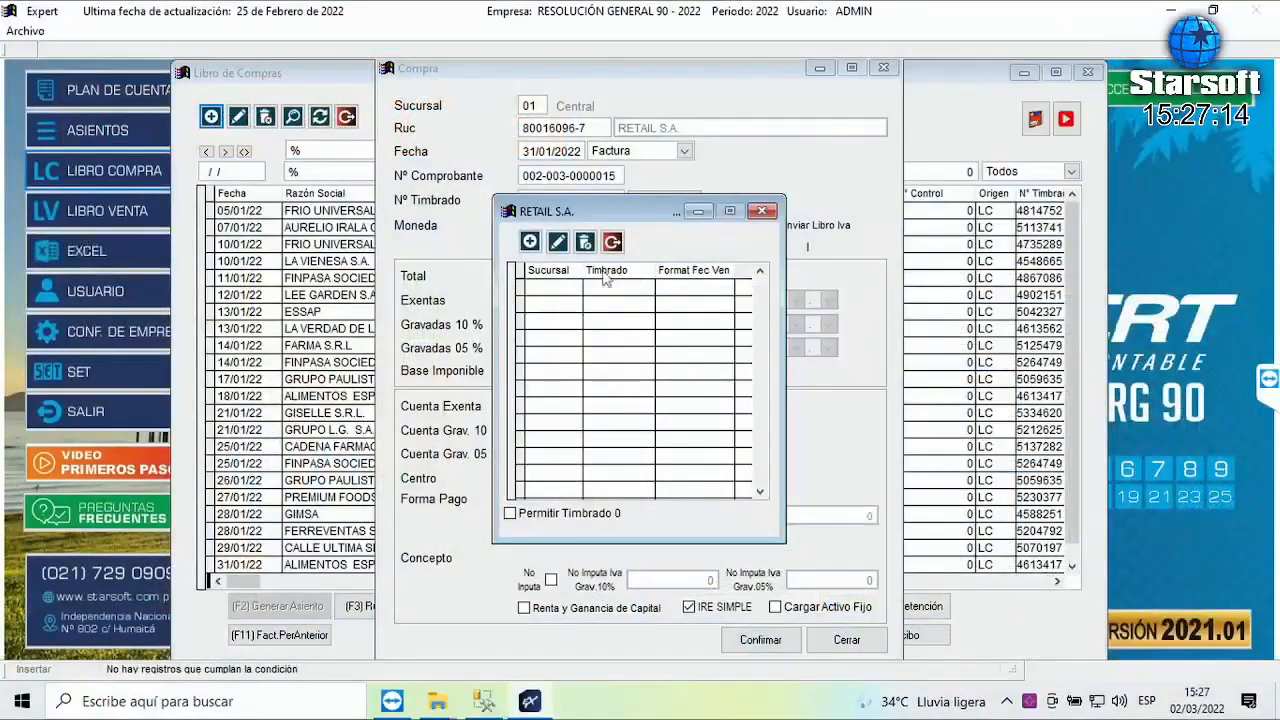
click(529, 242)
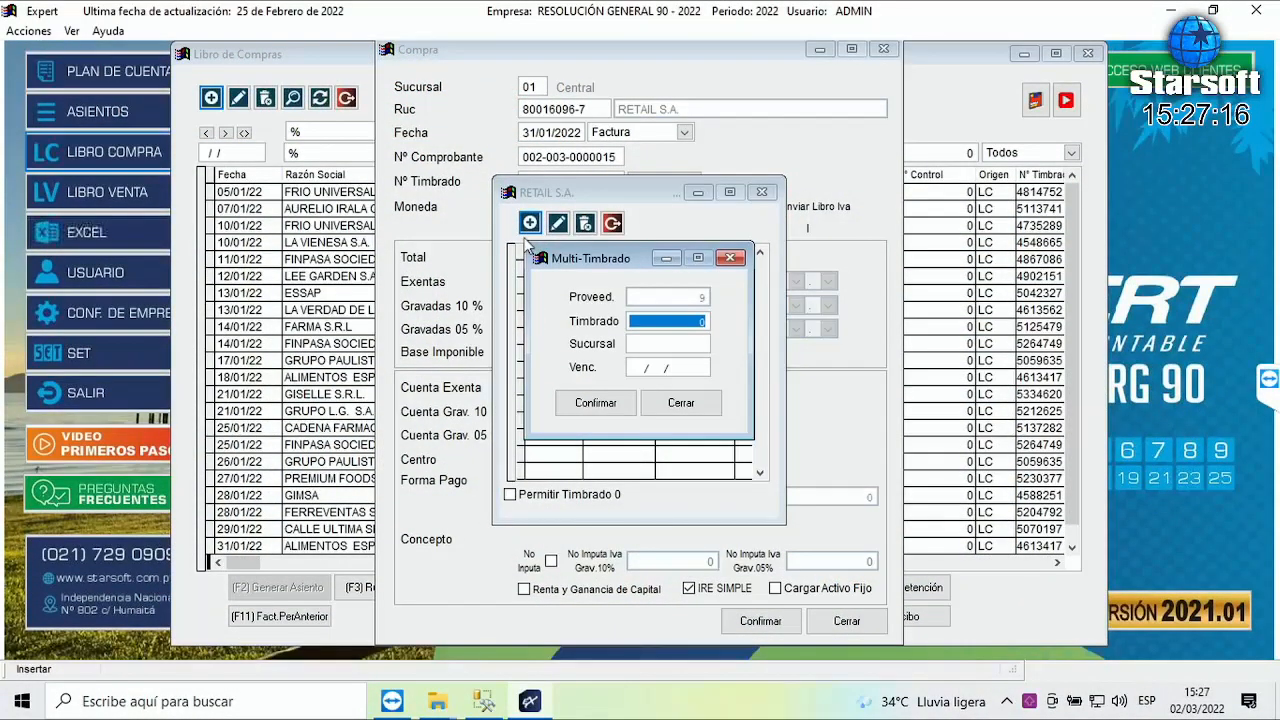
text(1234567)
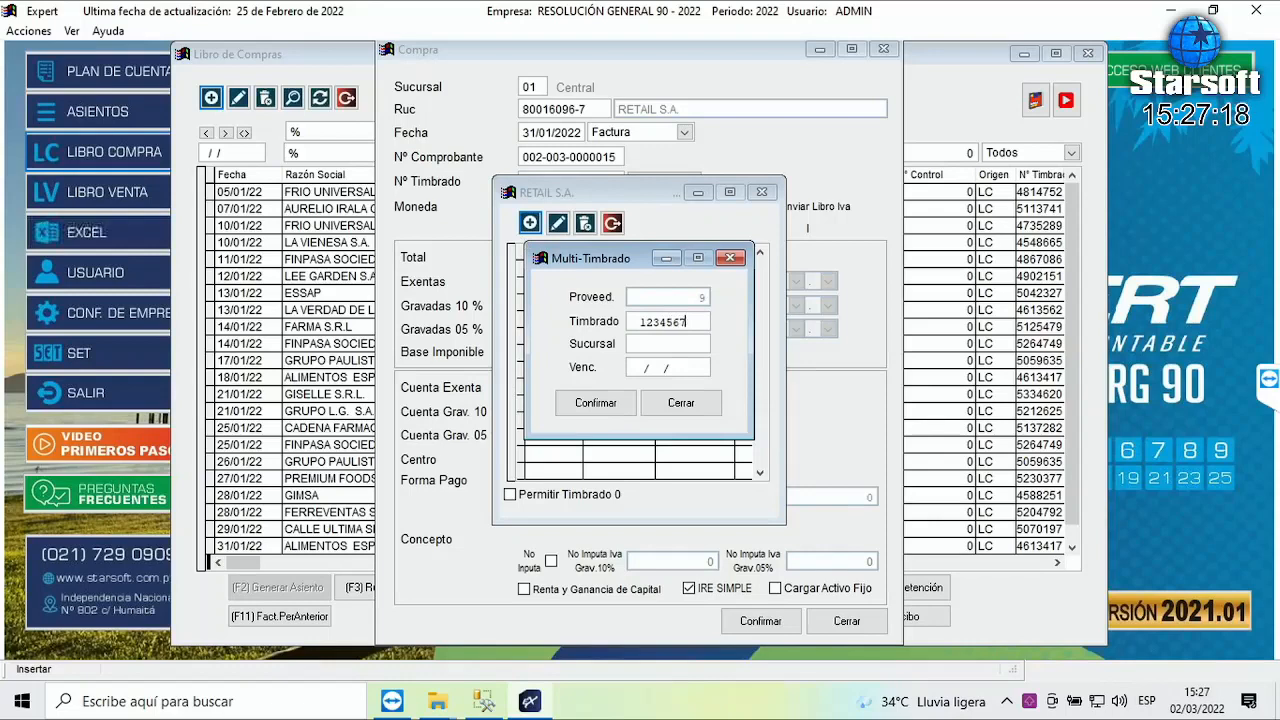
text(8)
key(Return)
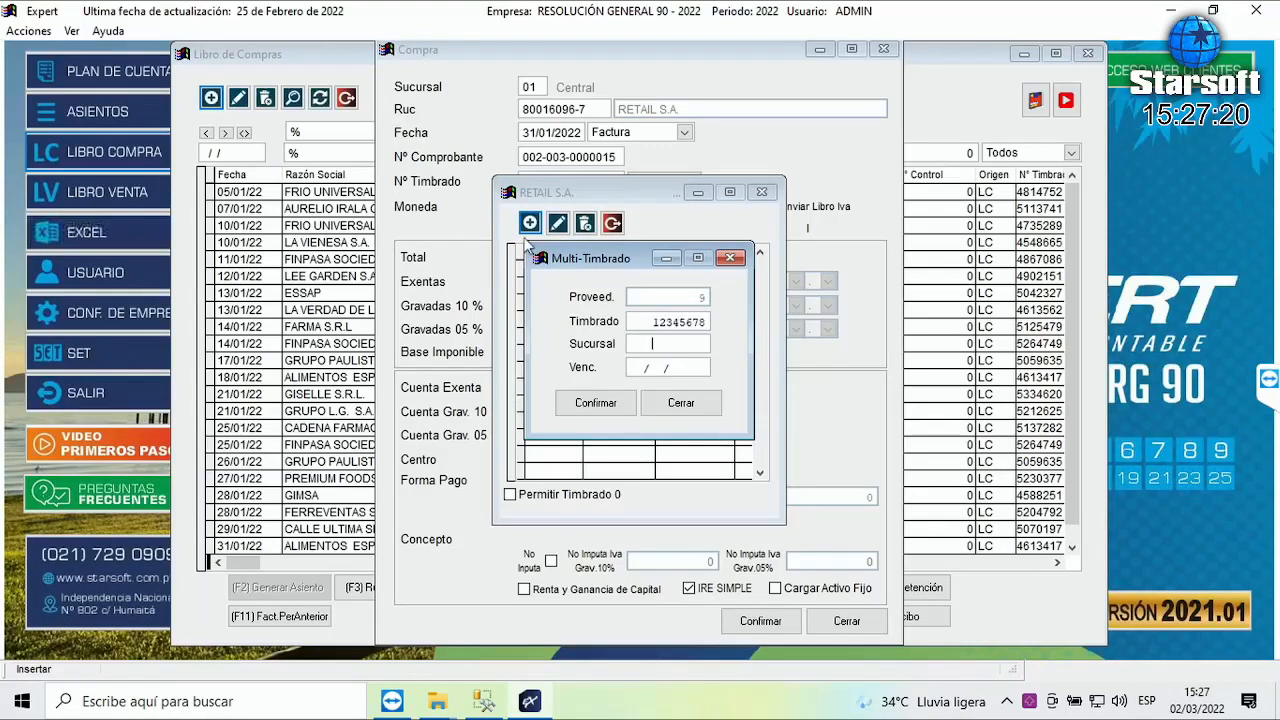
text(001)
key(Return)
text(31/12/22)
key(Return)
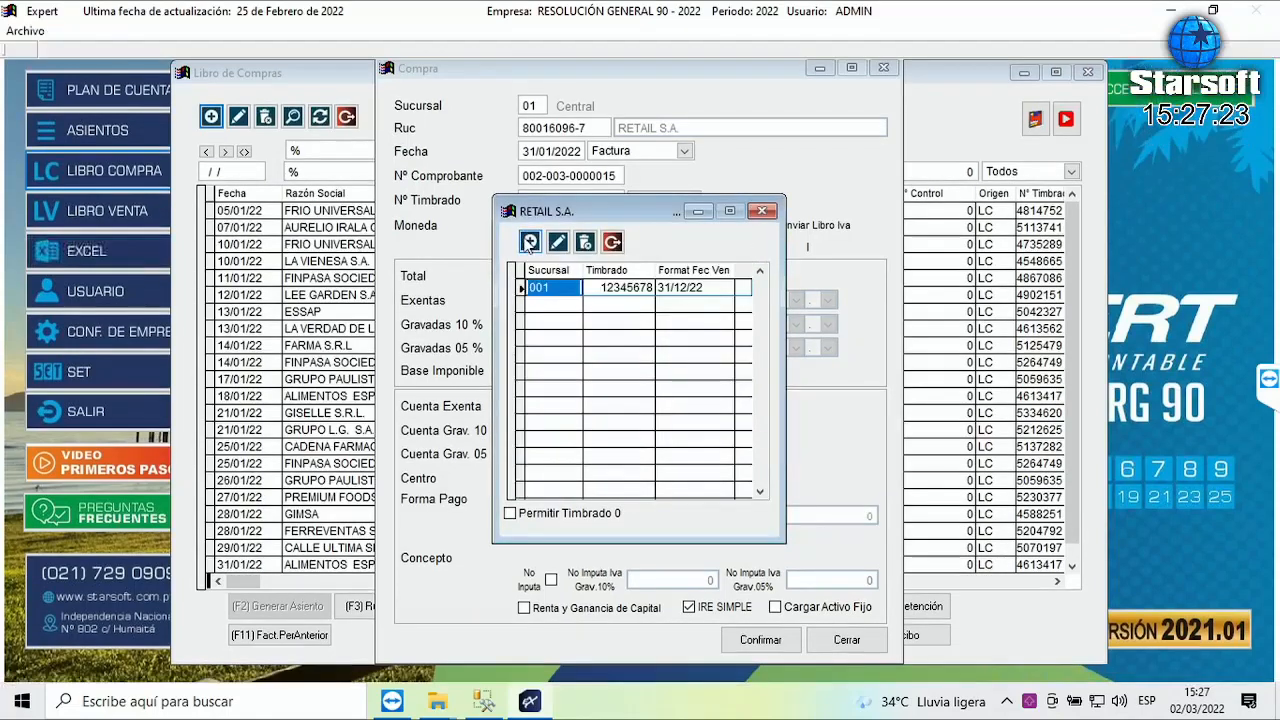
key(Escape)
key(Tab)
key(Tab)
key(Tab)
key(Tab)
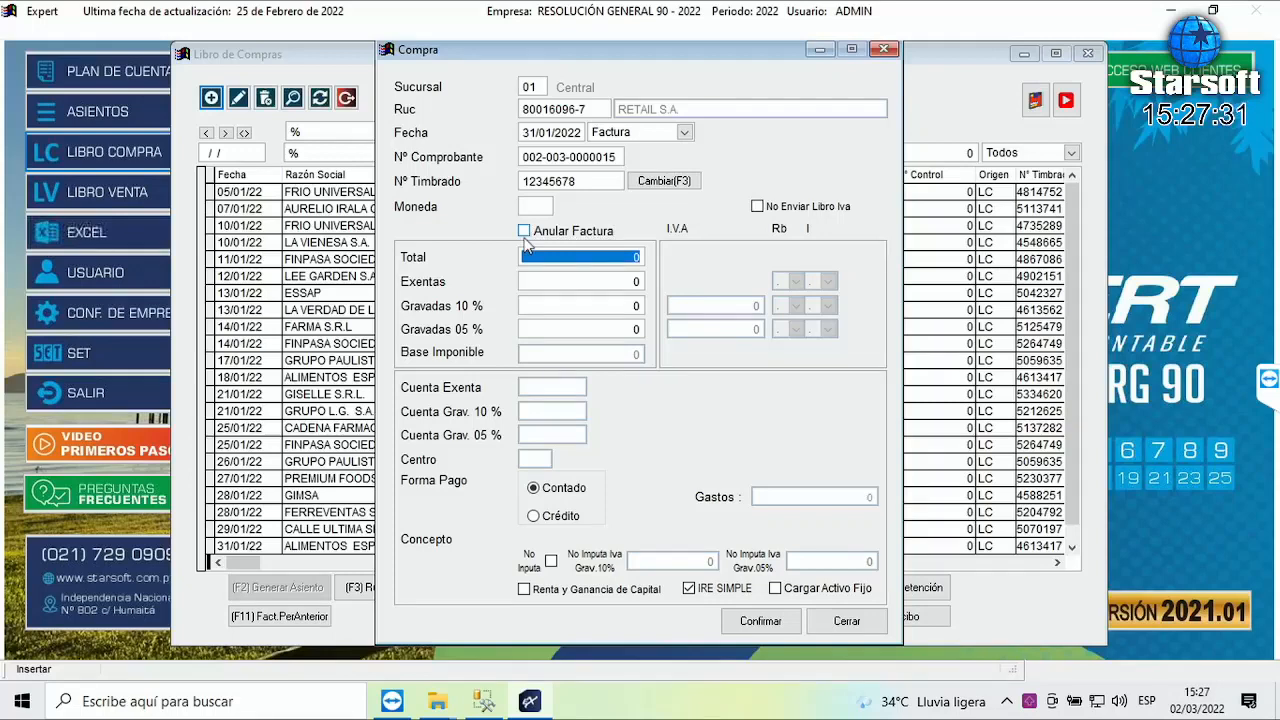
- Enter an invoice total of 1.100.000, leave Exentas at 0, and put 550.000 under Gravadas 10%
text(110.000)
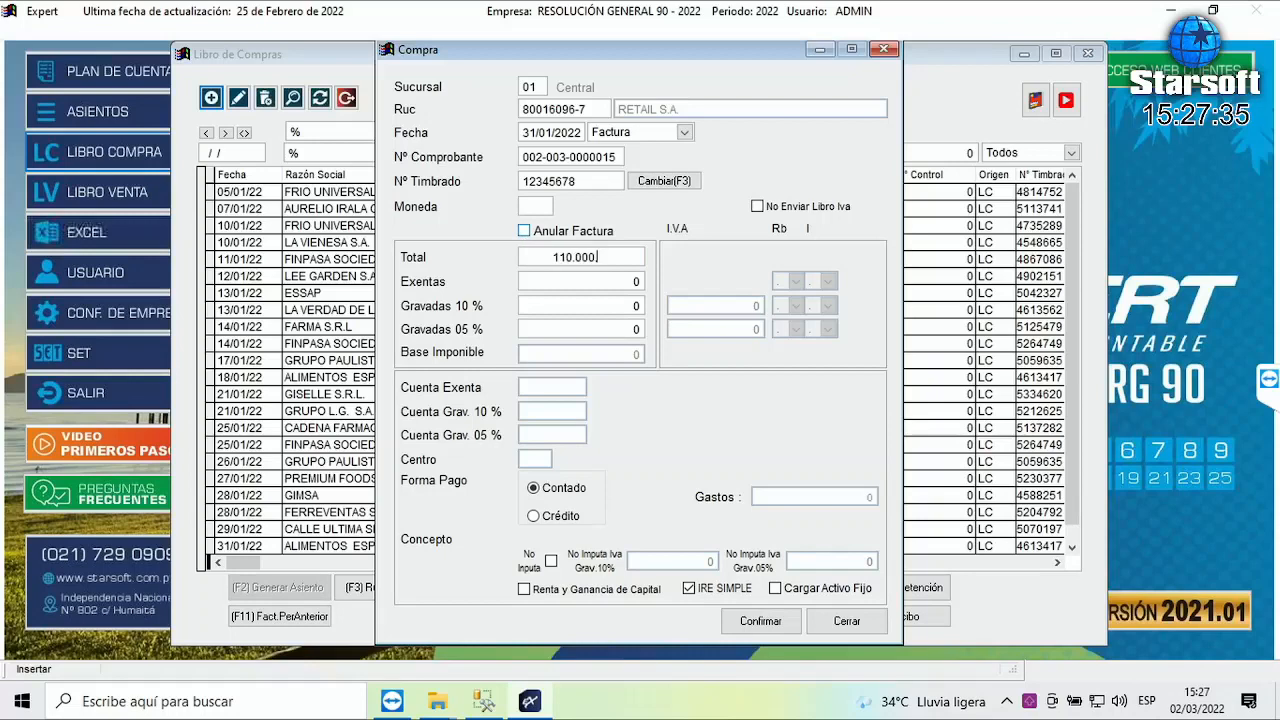
text(0)
key(Return)
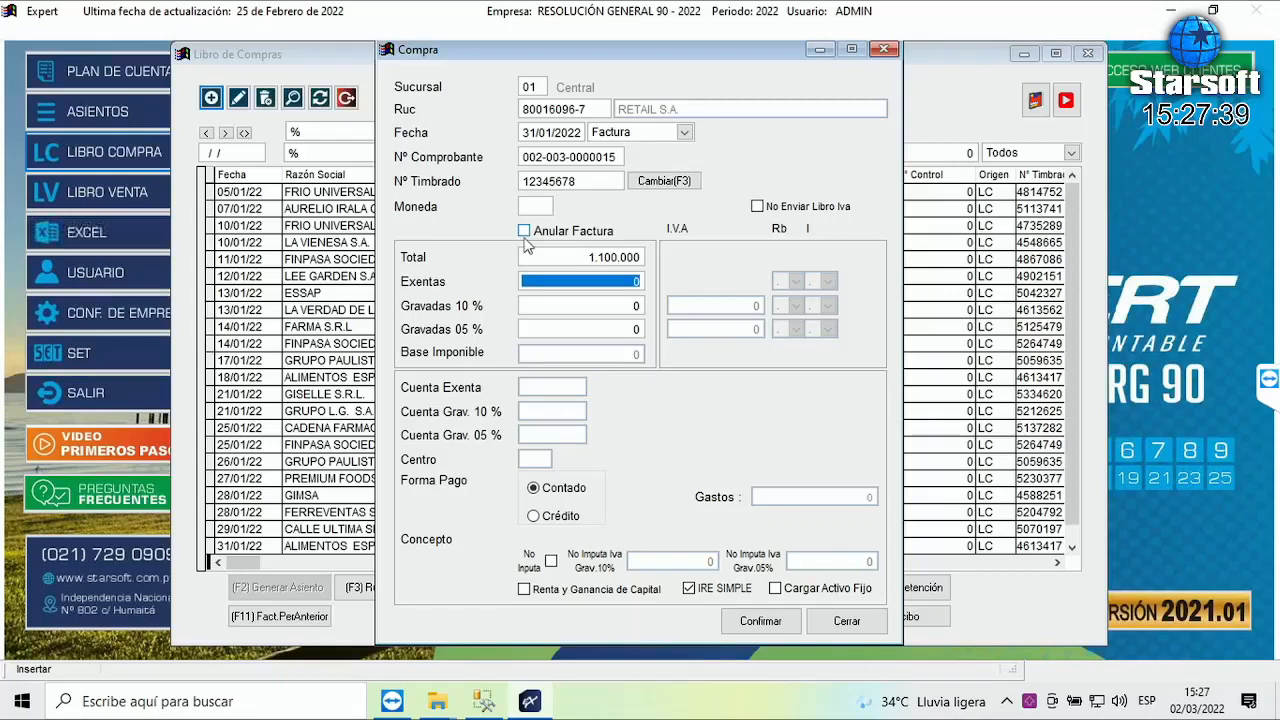
key(Return)
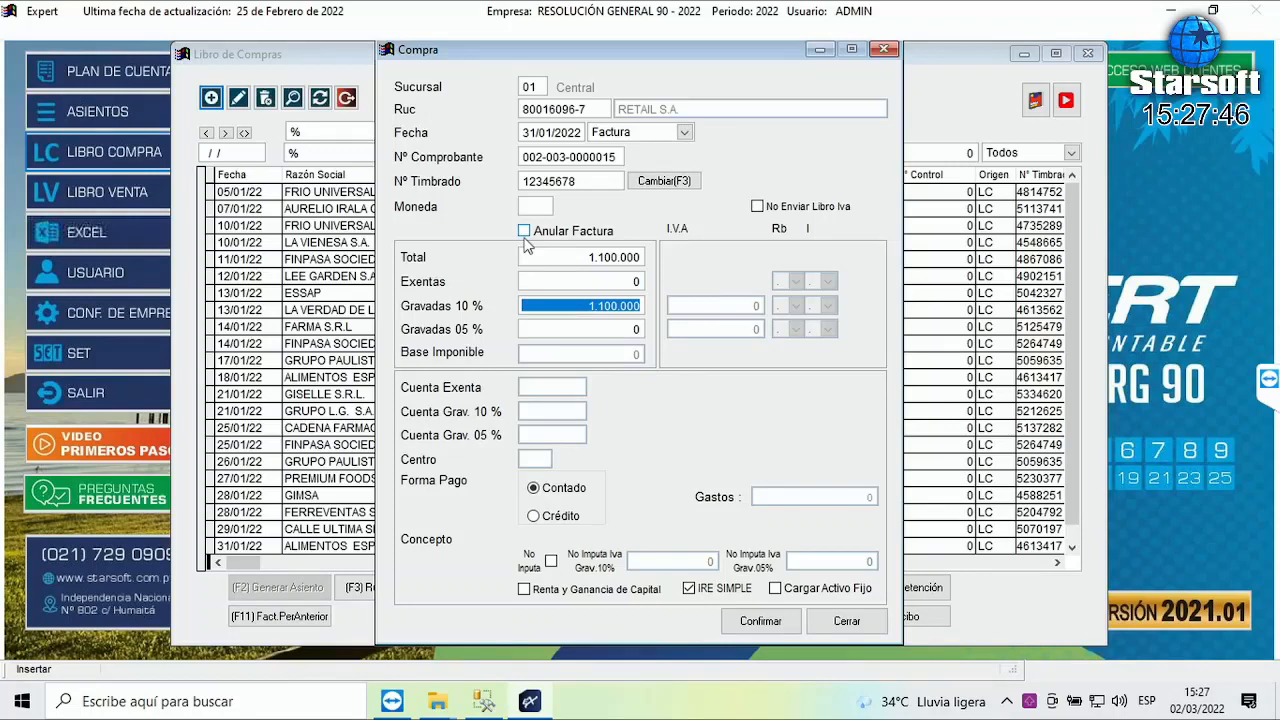
text(550.000)
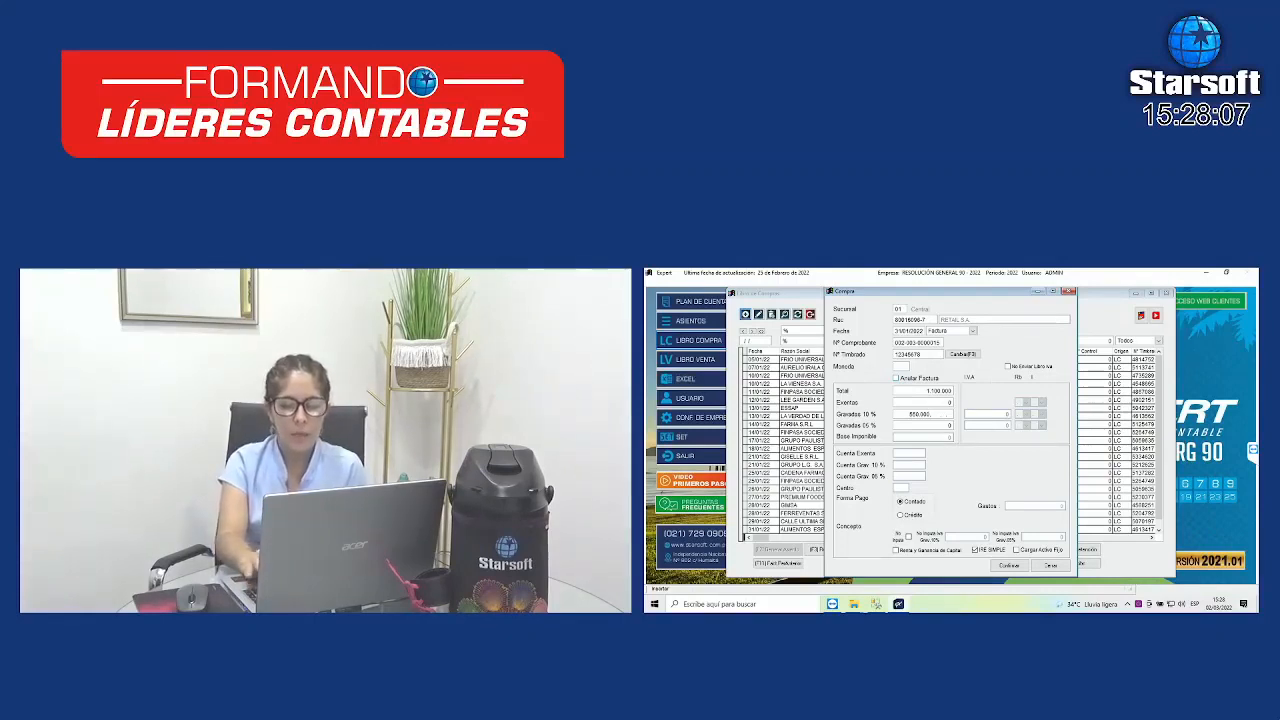
- Enter 550.000 under Gravadas 05%, giving IVA of 50.000 and 26.190, and review both taxed amounts
key(Return)
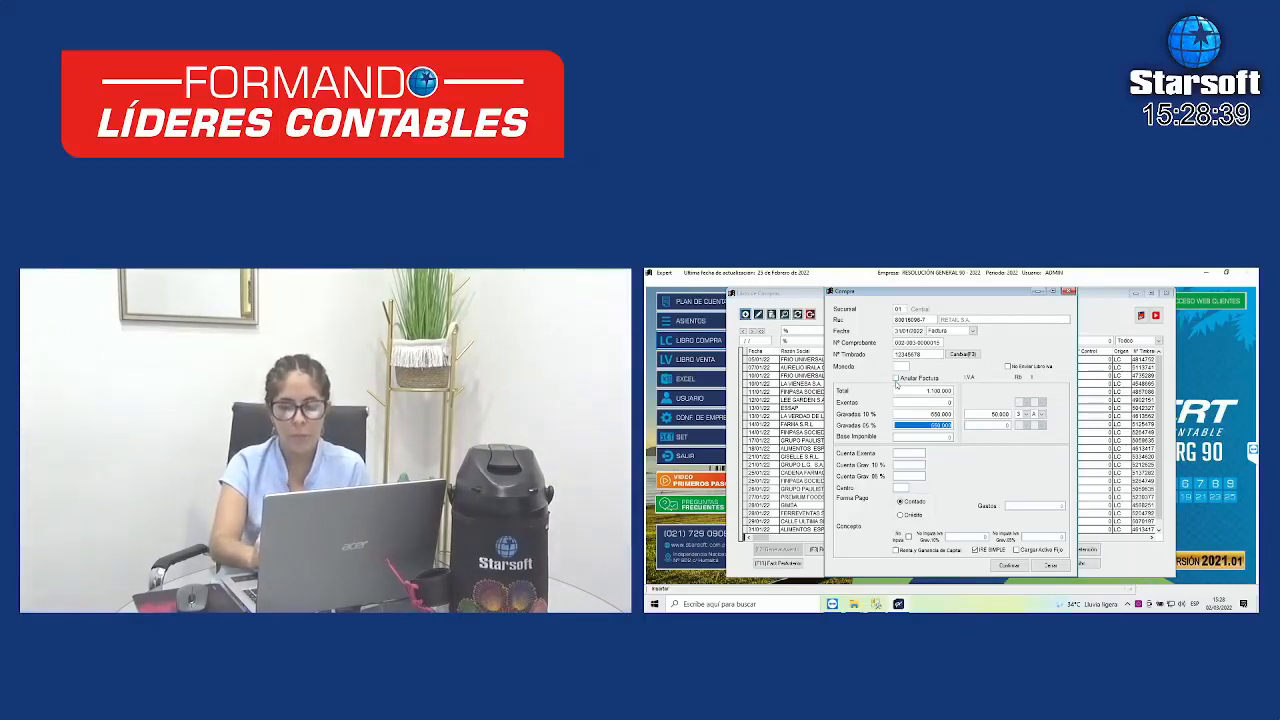
key(Return)
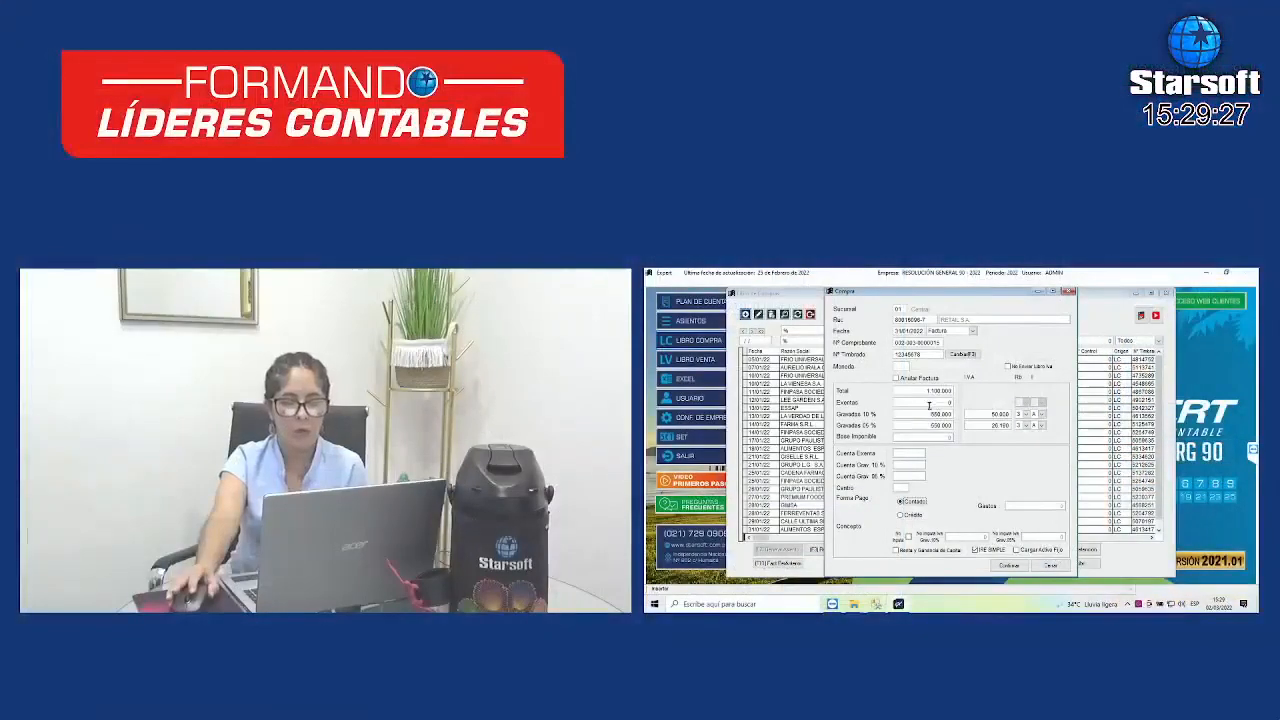
drag(927, 414, 958, 417)
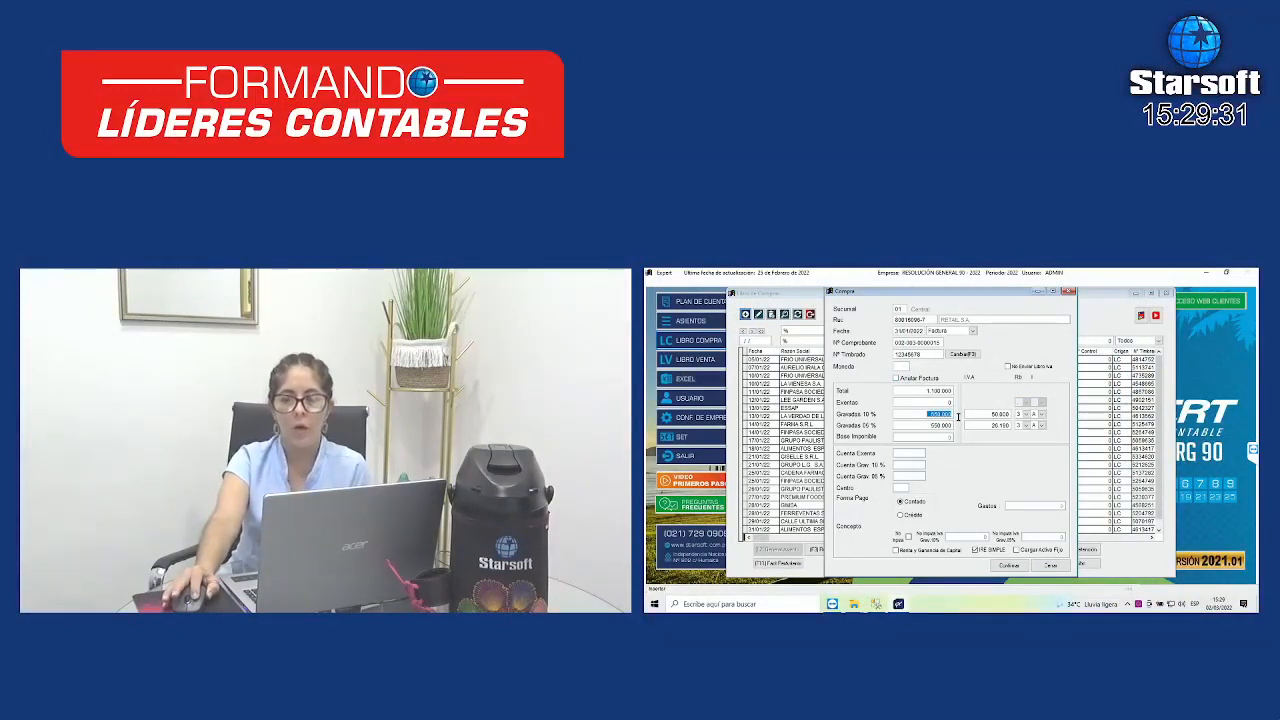
click(929, 425)
drag(929, 425, 958, 425)
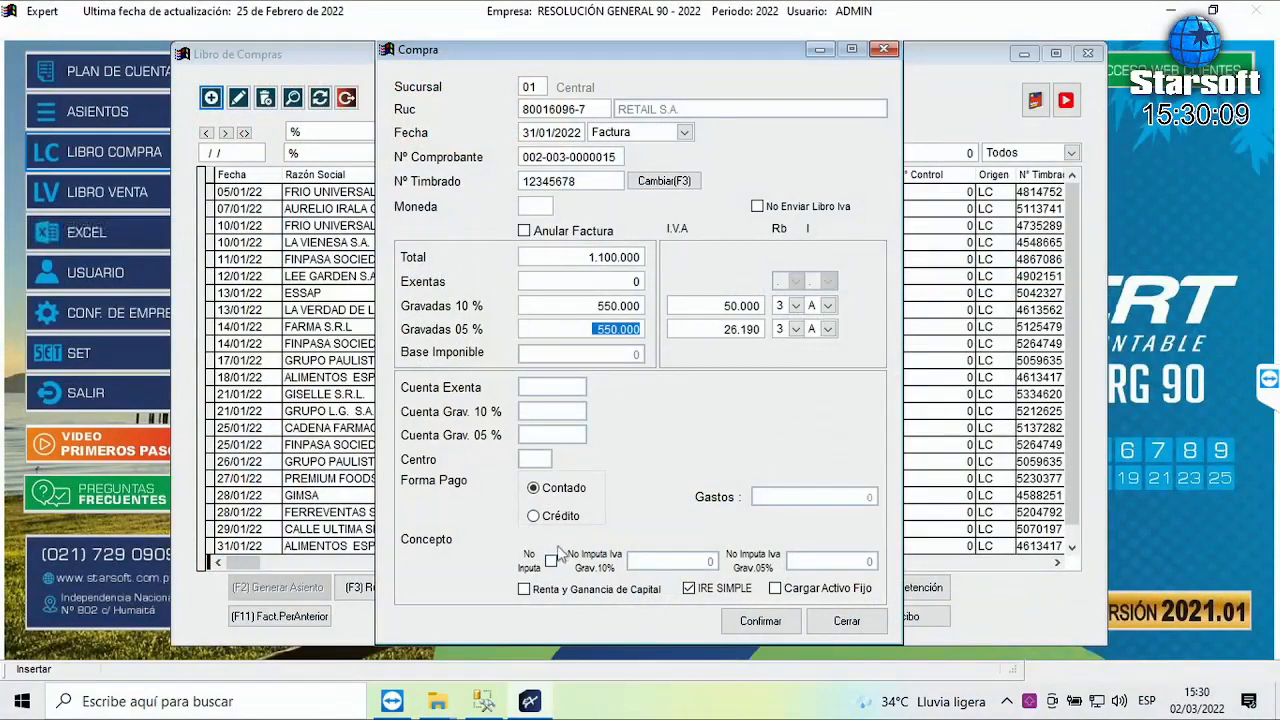
- Tick No Imputa and enter 50.000 as the non-imputed 5% IVA amount
click(551, 562)
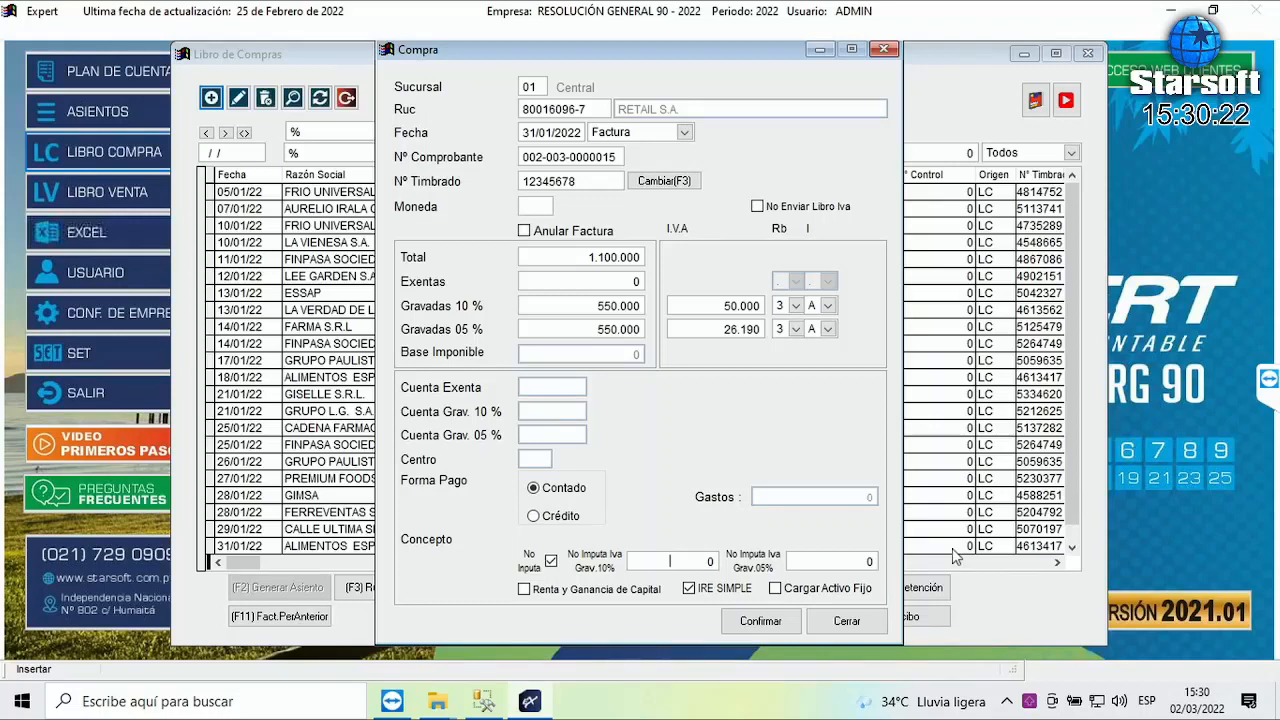
key(Tab)
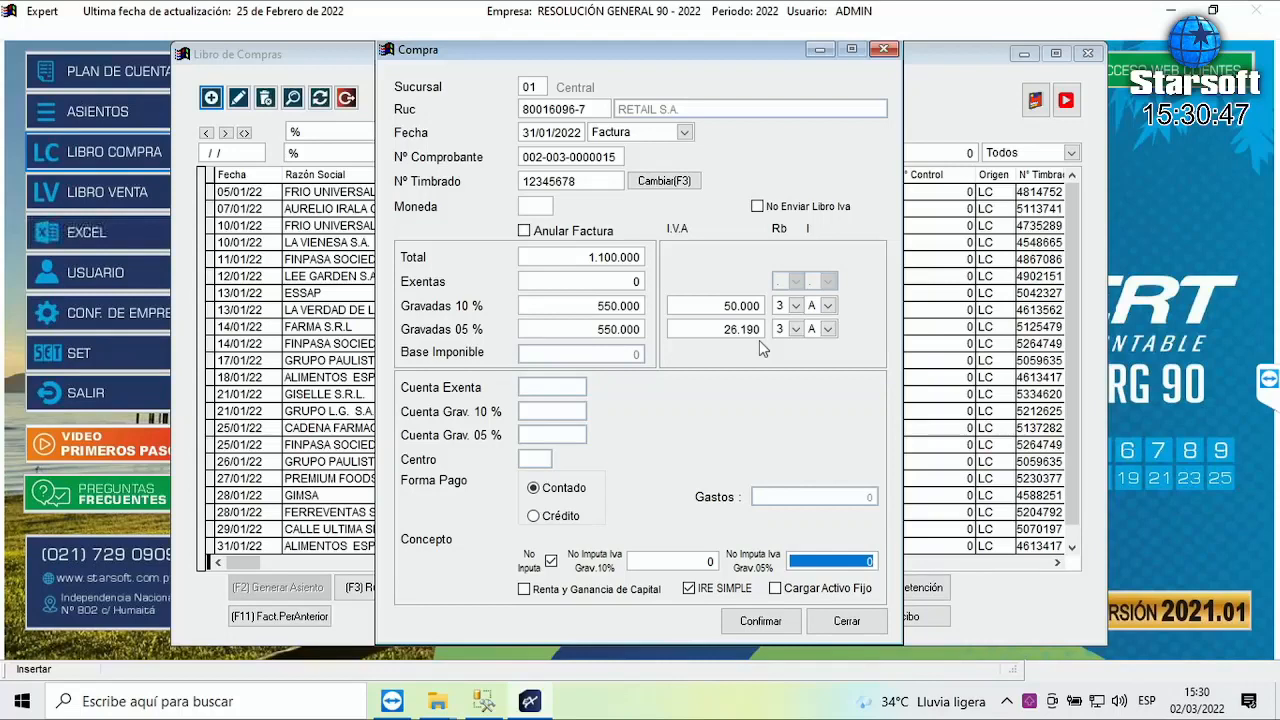
text(500.00)
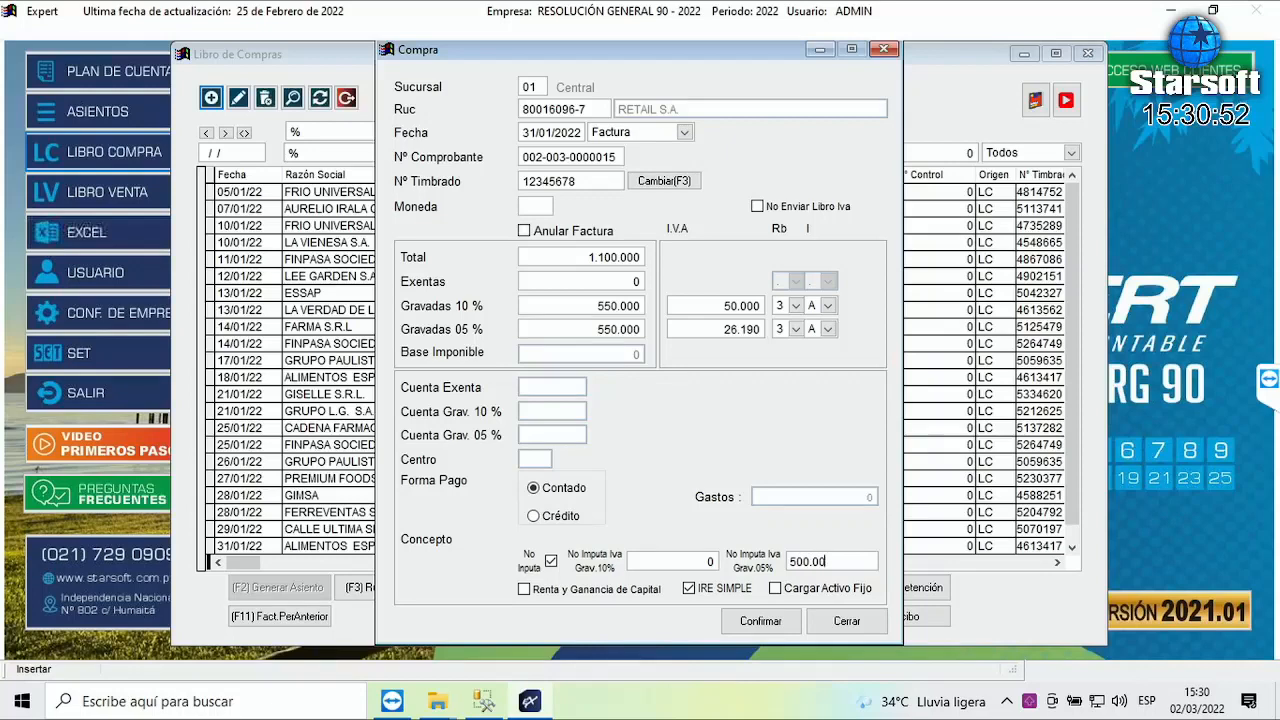
key(Return)
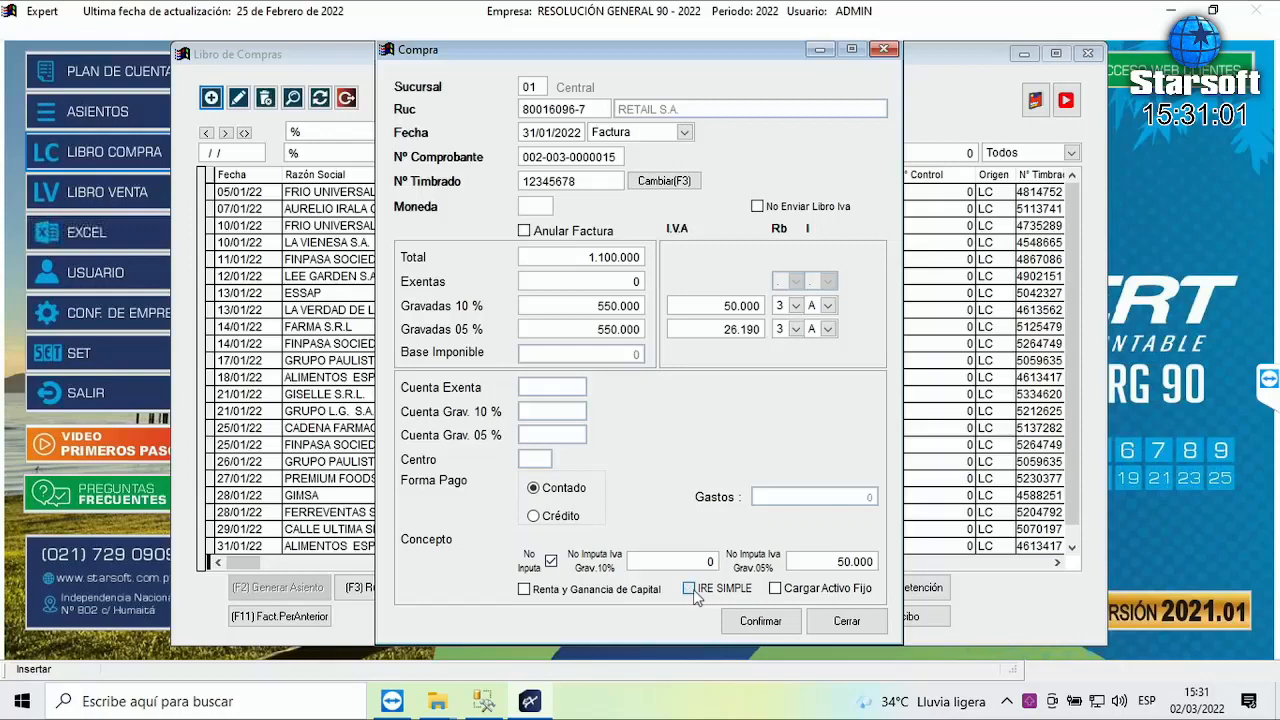
- Save the RETAIL S.A. purchase, confirm it is the last purchase-book row, and close the book
click(774, 626)
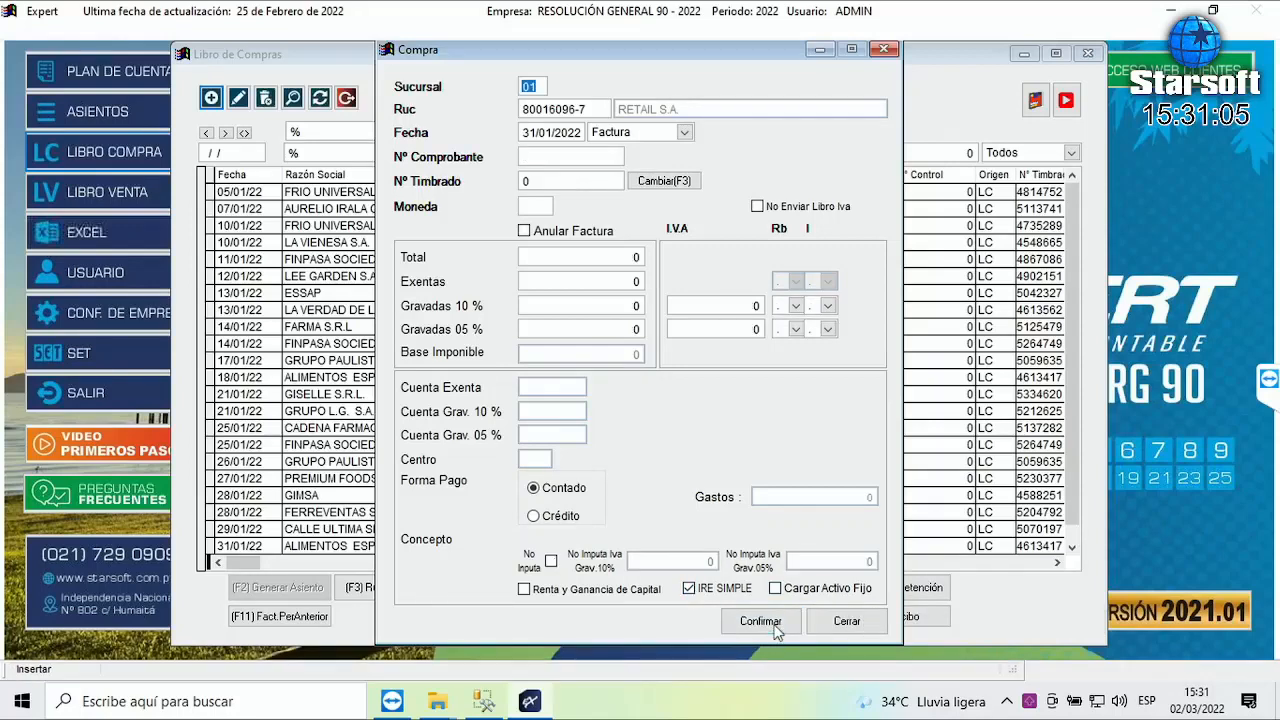
click(858, 628)
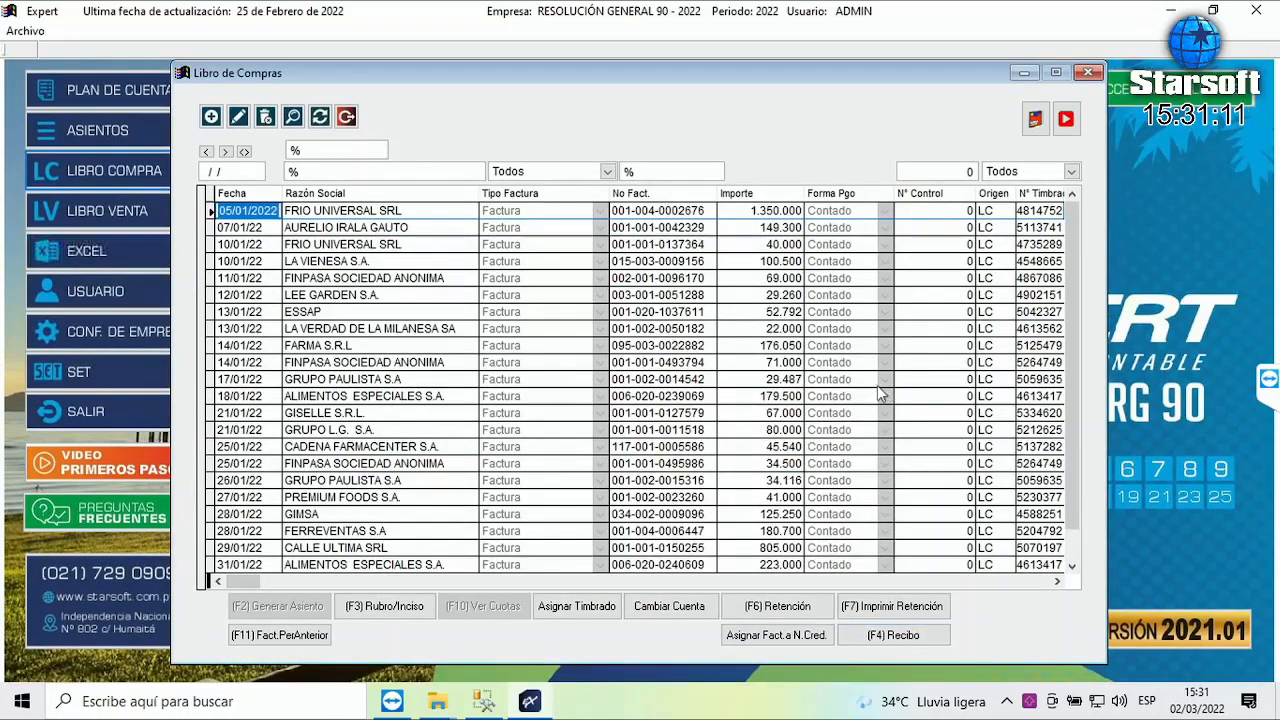
key(Num_Lock)
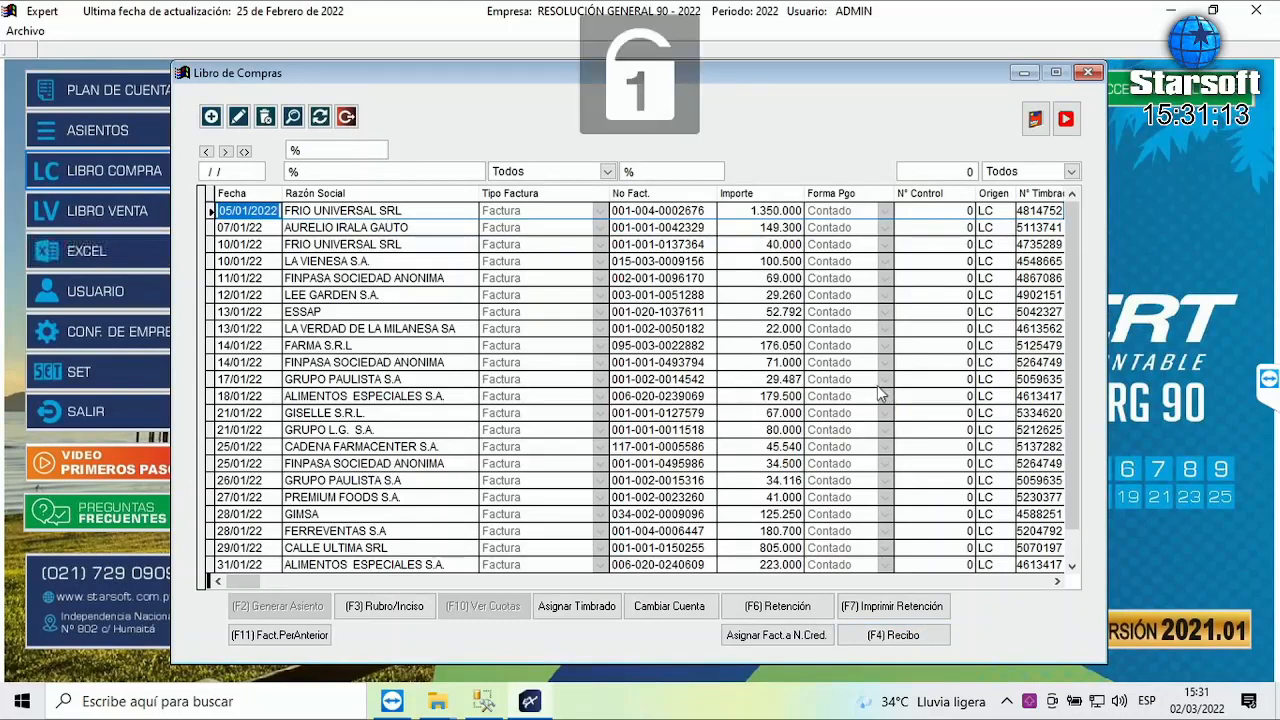
key(Page_Down)
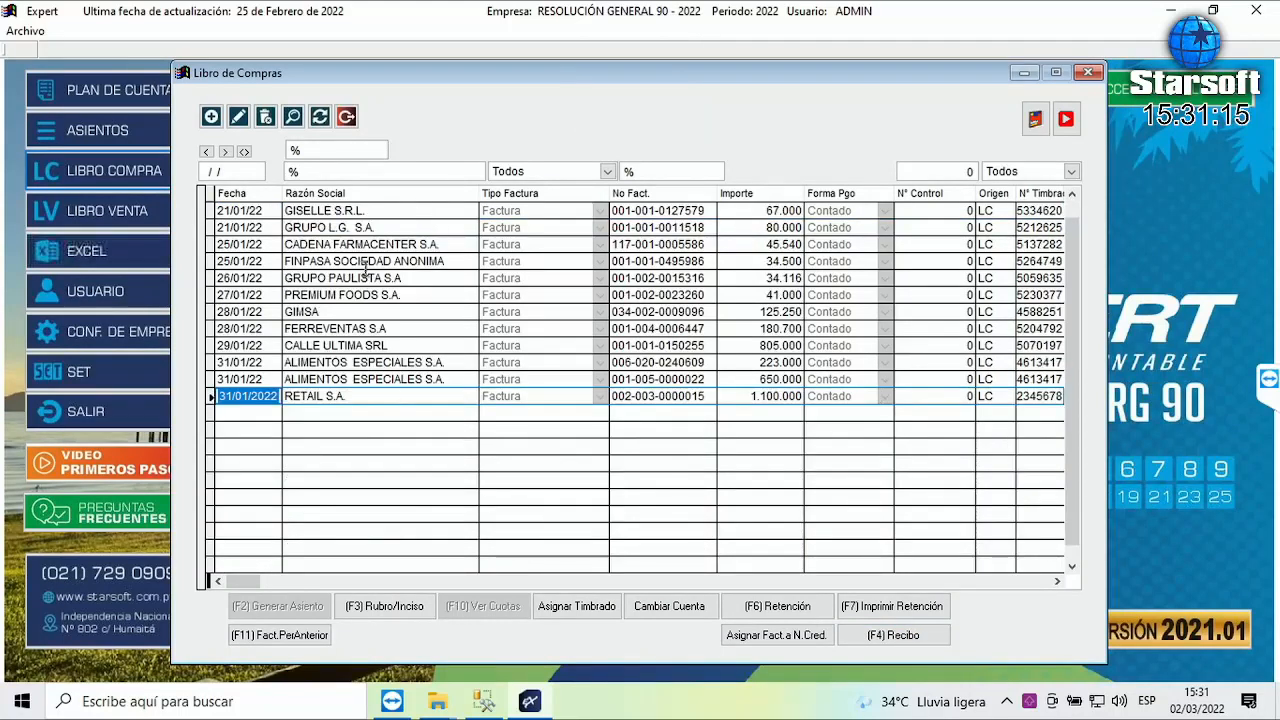
click(371, 396)
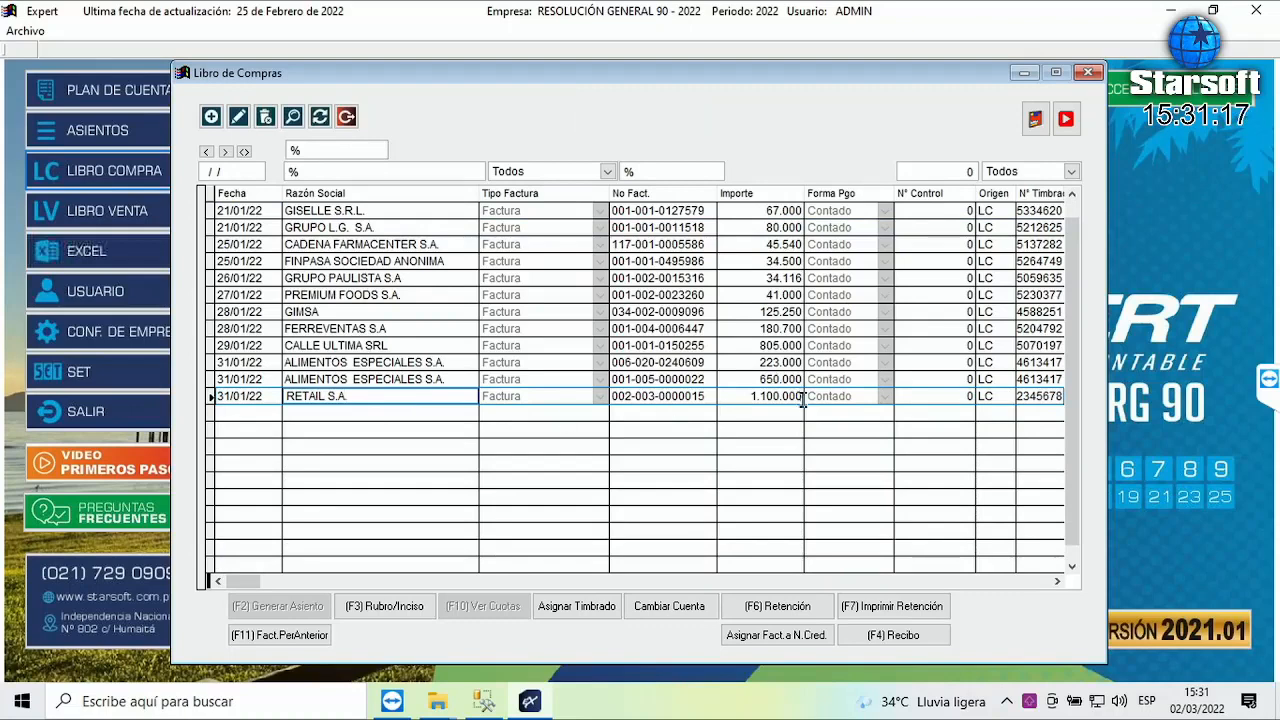
drag(746, 396, 801, 396)
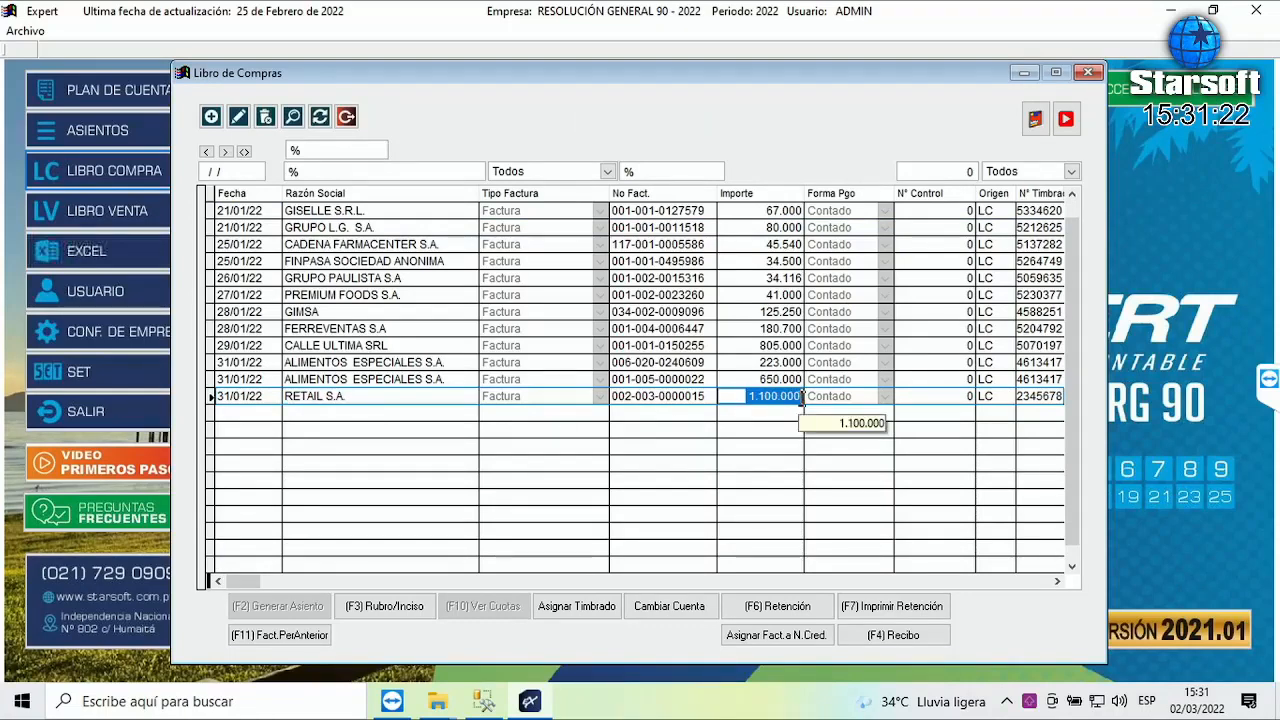
click(346, 117)
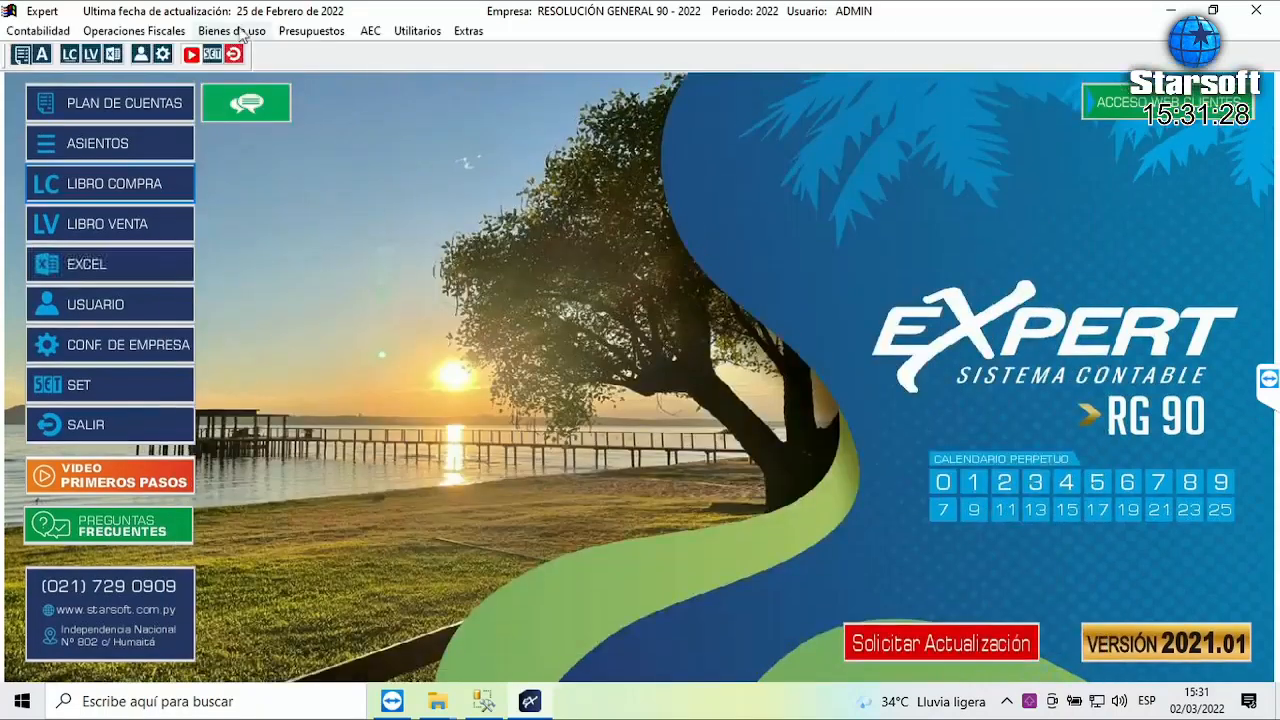
- Open the Libro de Compras report settings with consolidated branch and month Enero
click(146, 28)
mouse_move(206, 68)
click(378, 106)
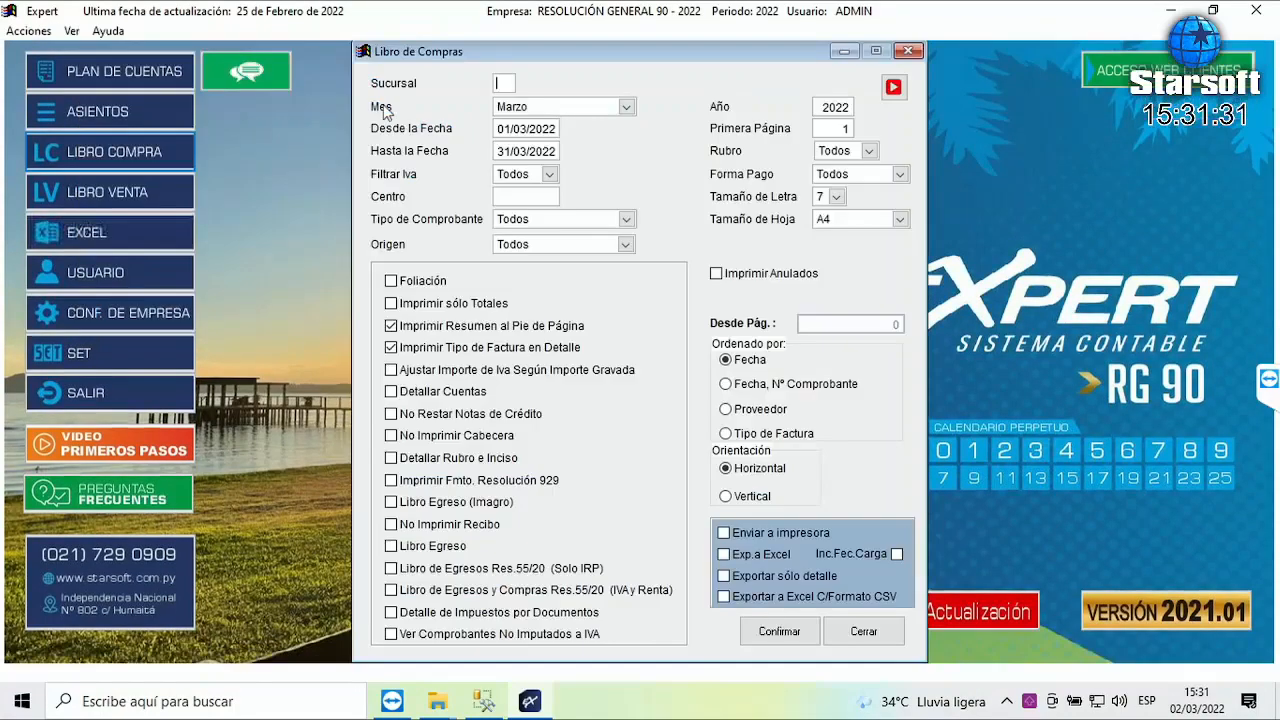
key(Return)
key(e)
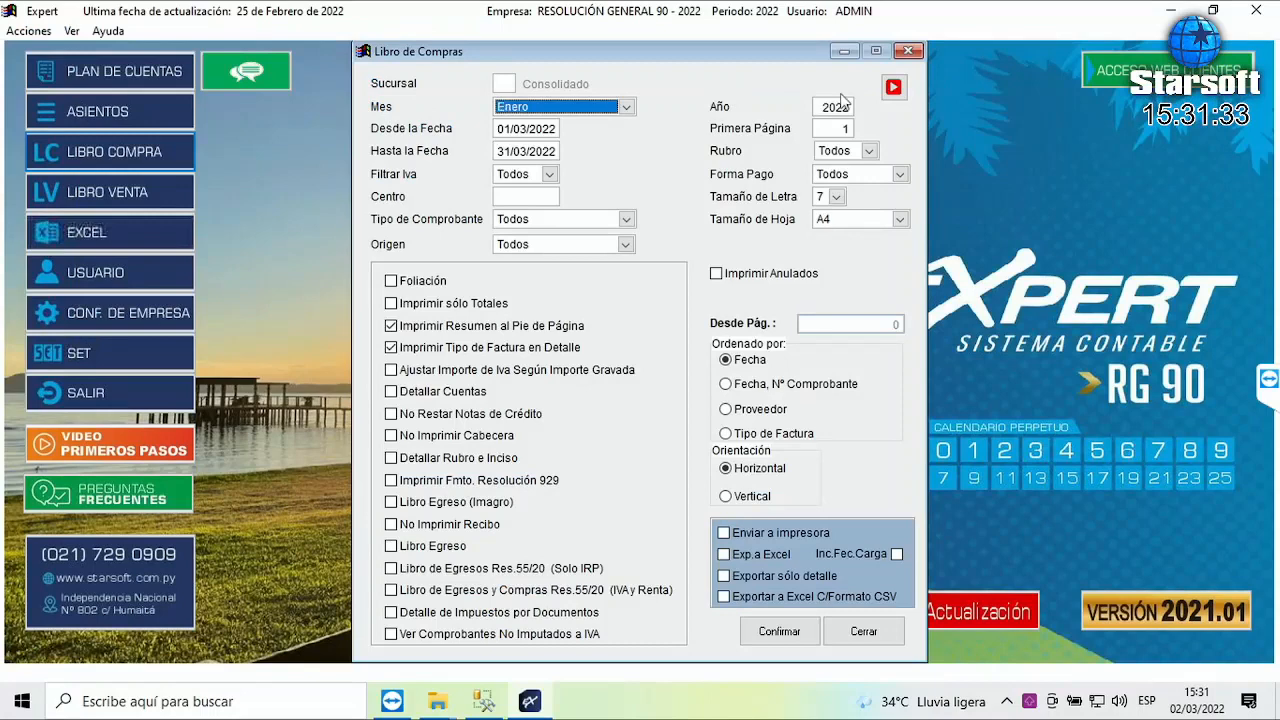
key(Return)
key(Return)
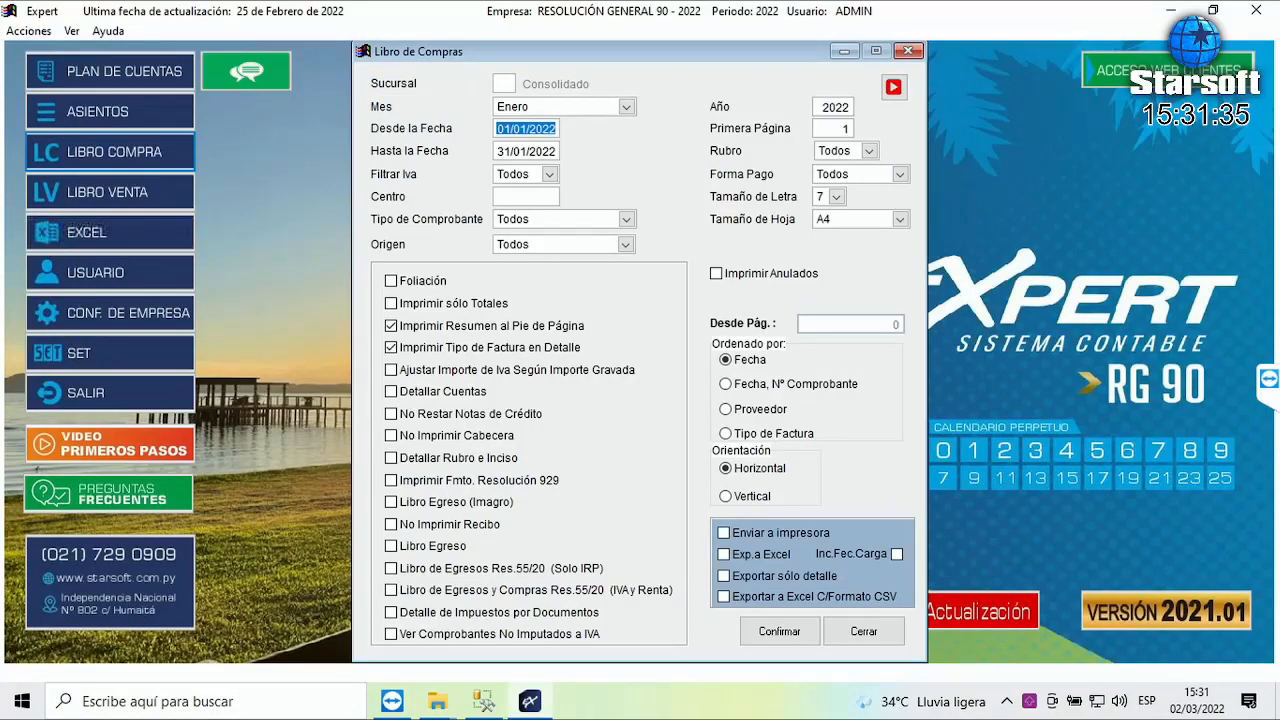
click(549, 128)
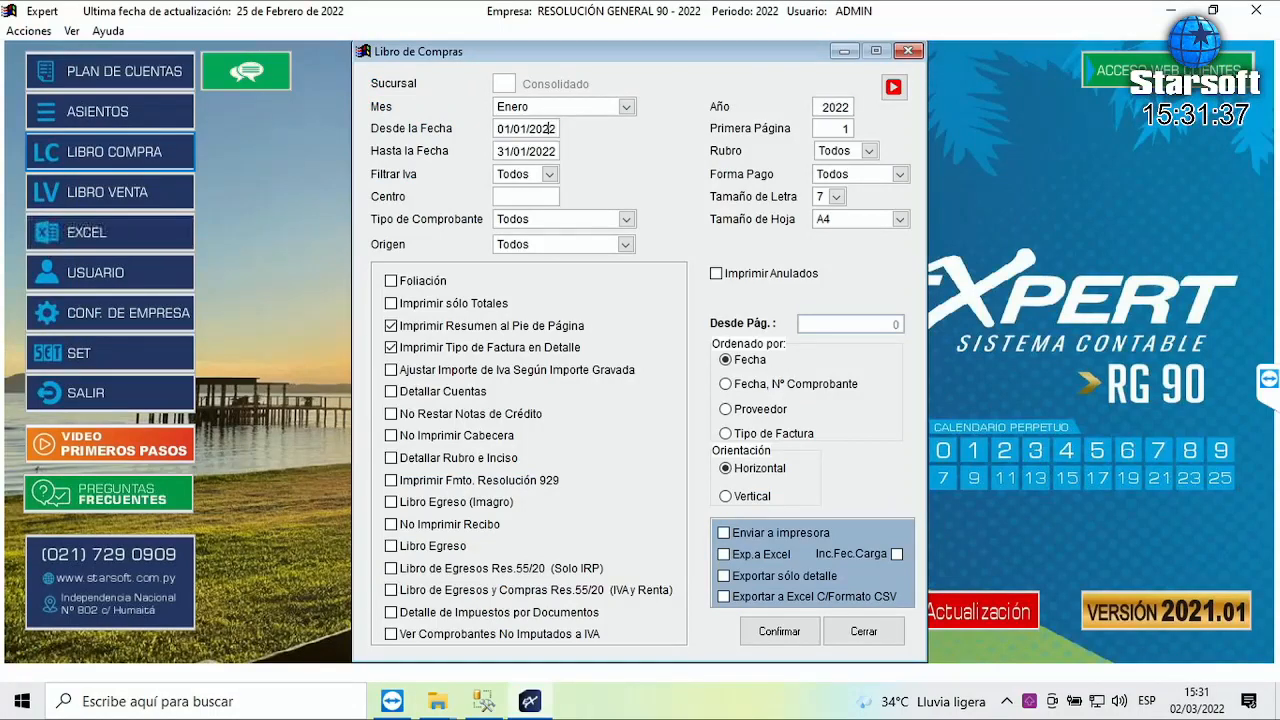
key(Num_Lock)
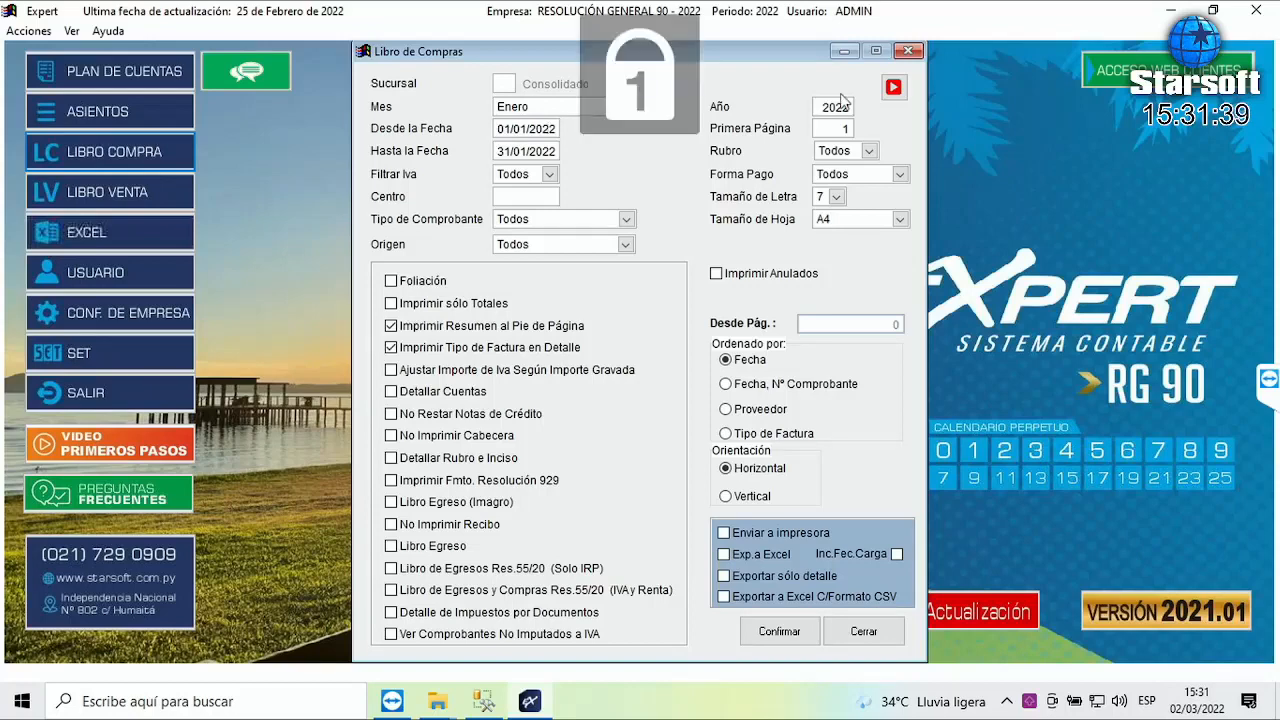
click(529, 110)
click(529, 110)
key(Return)
key(Return)
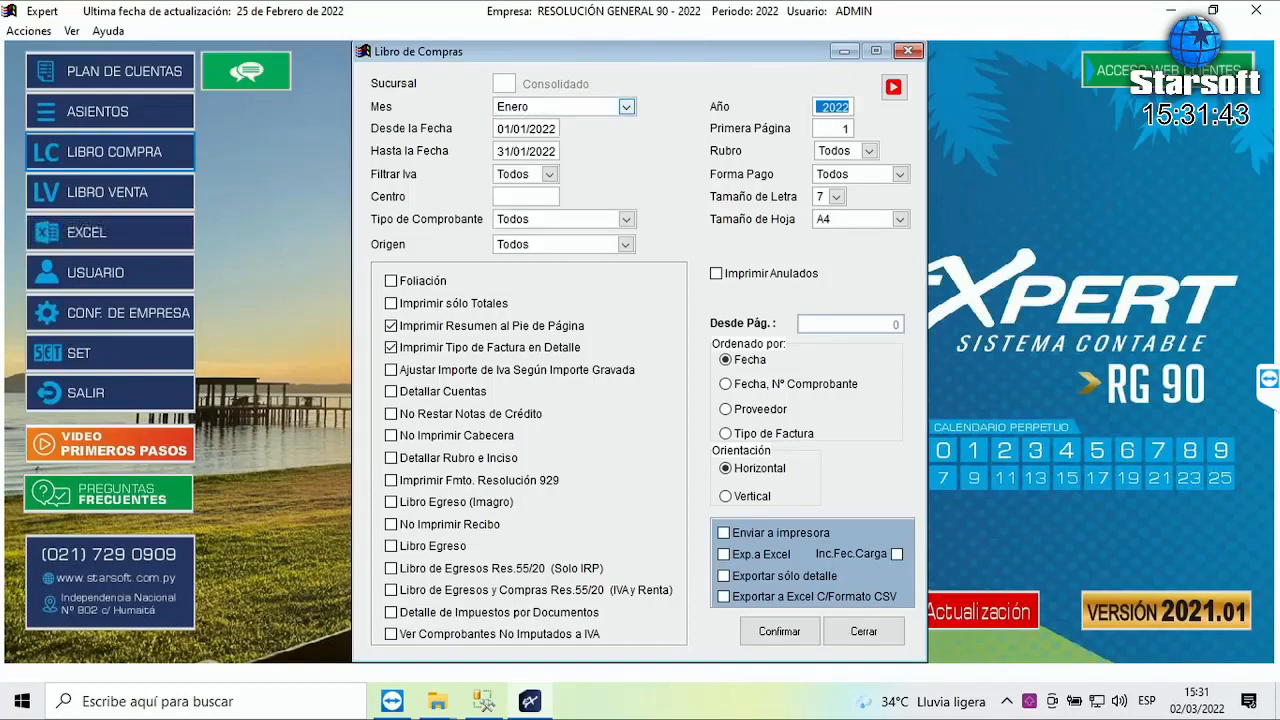
- Set start date 31/01/2022, include vouchers not imputed to IVA, and generate the preview
text(31/01/2022)
key(Return)
key(Return)
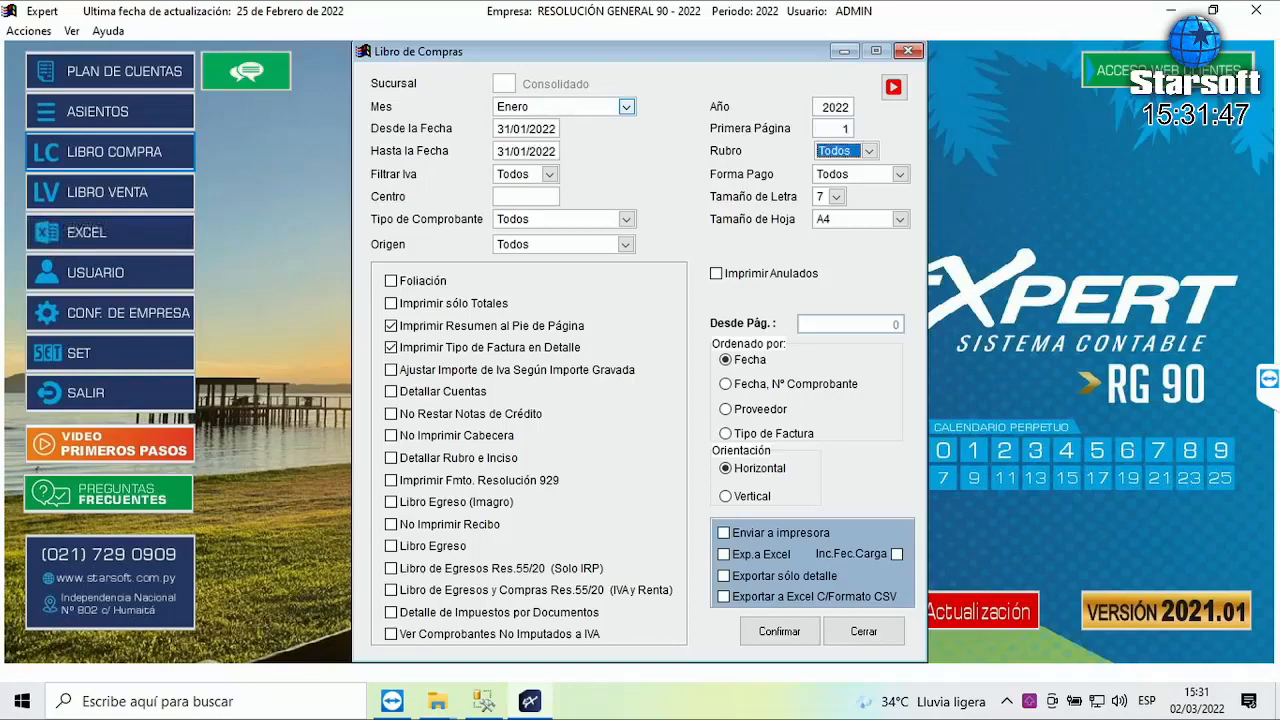
key(Return)
key(Return)
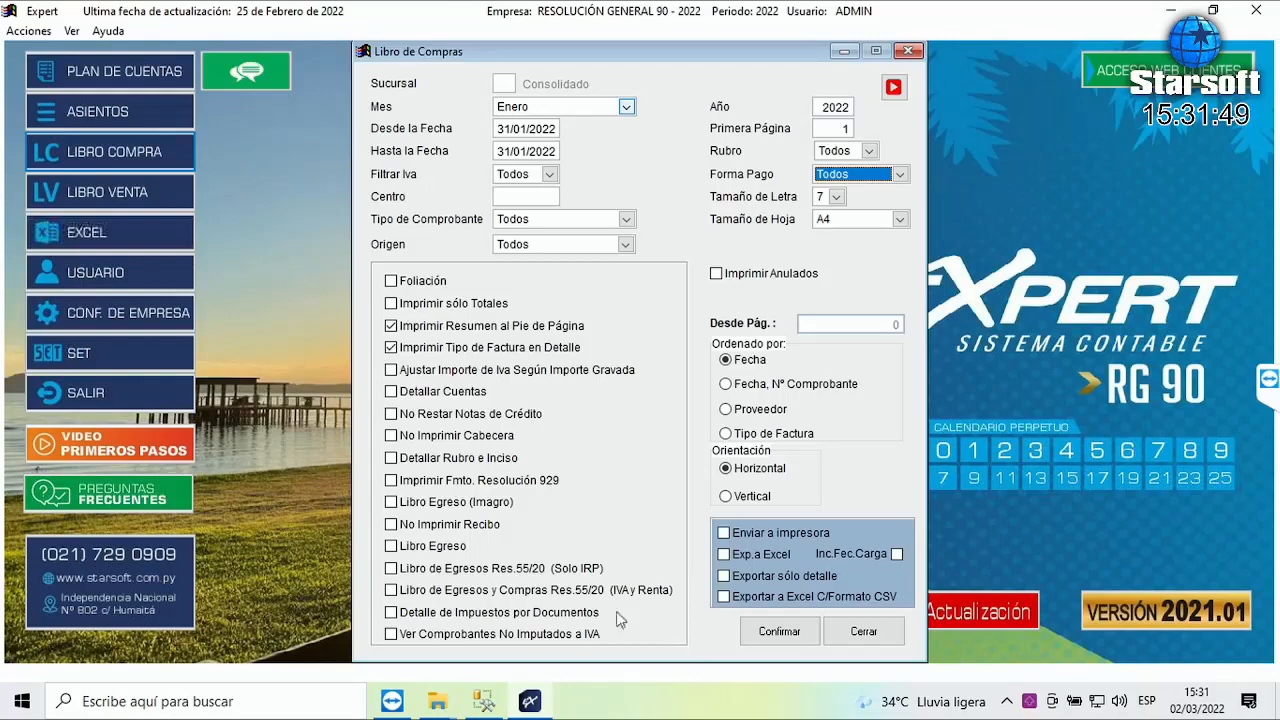
click(481, 638)
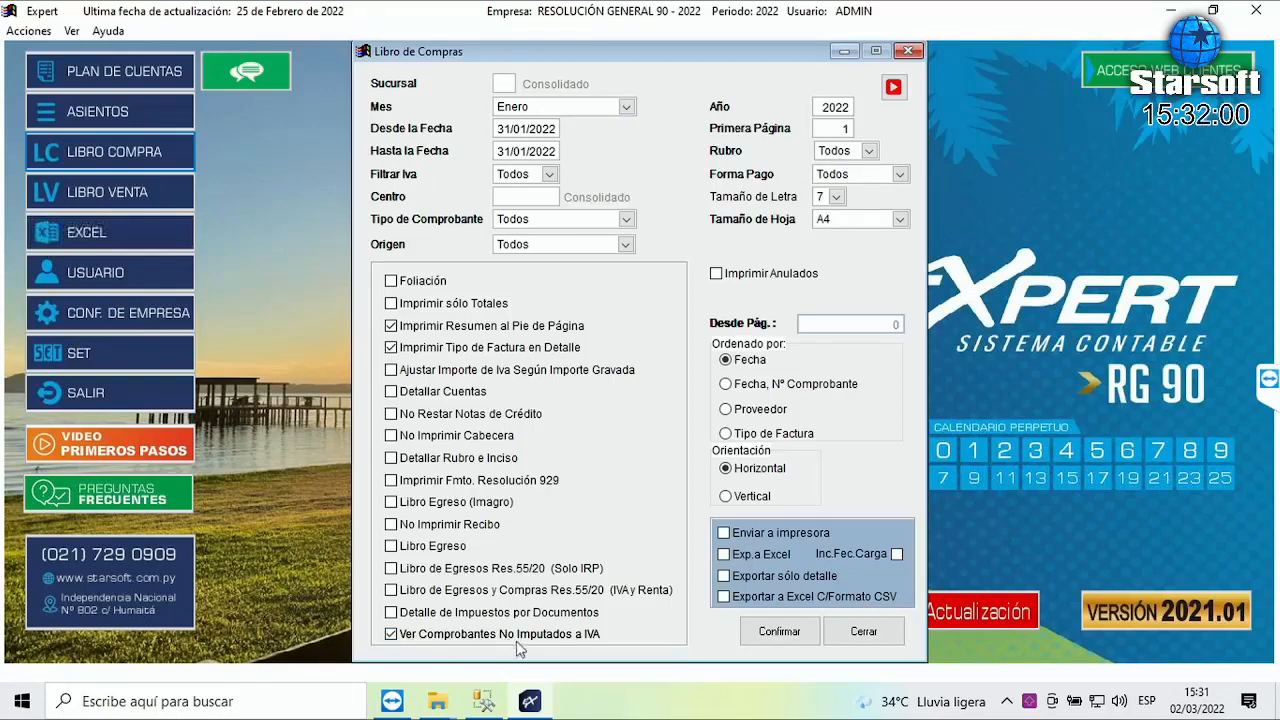
click(785, 634)
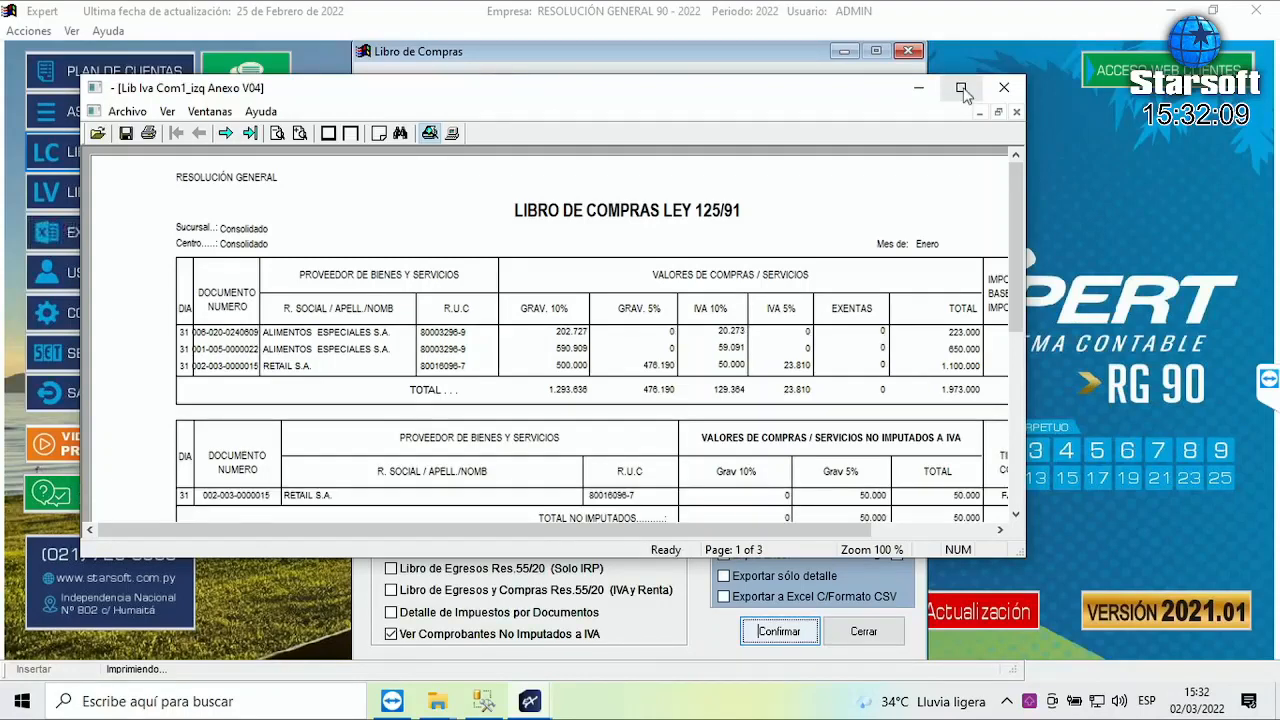
- Maximize the report preview, zoom in twice, and scroll to RETAIL S.A.'s total columns
click(962, 87)
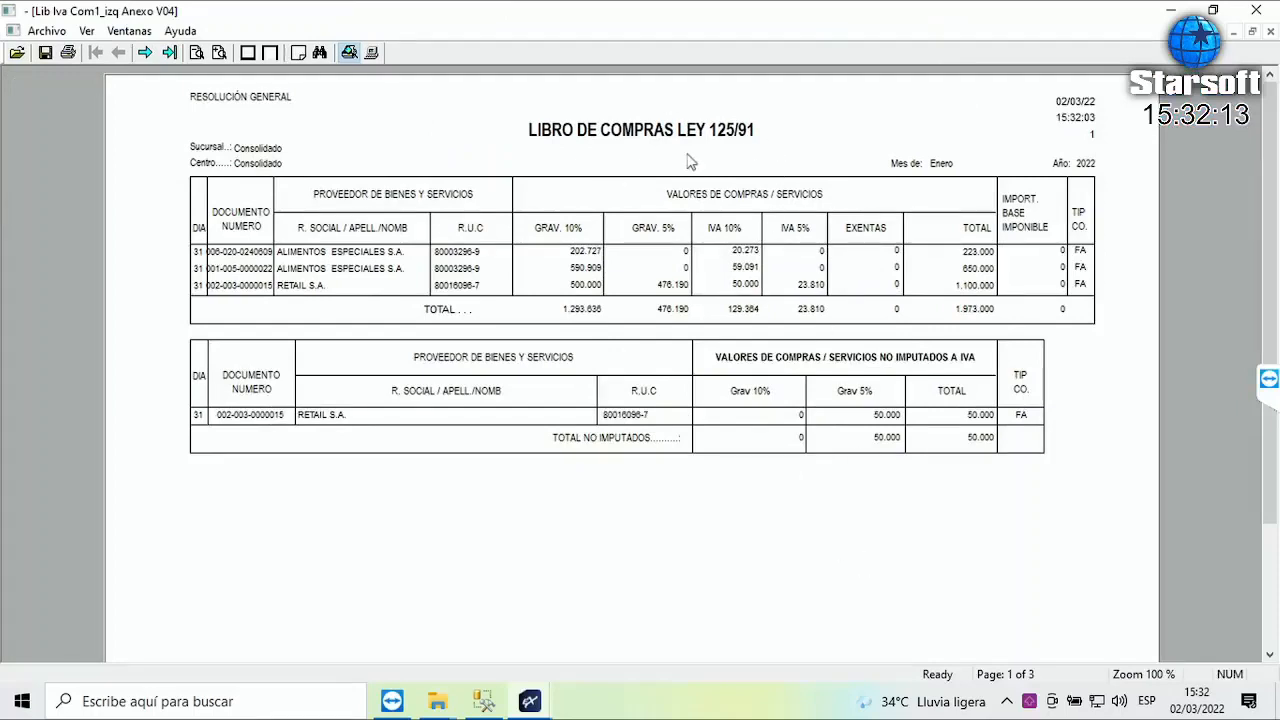
click(218, 53)
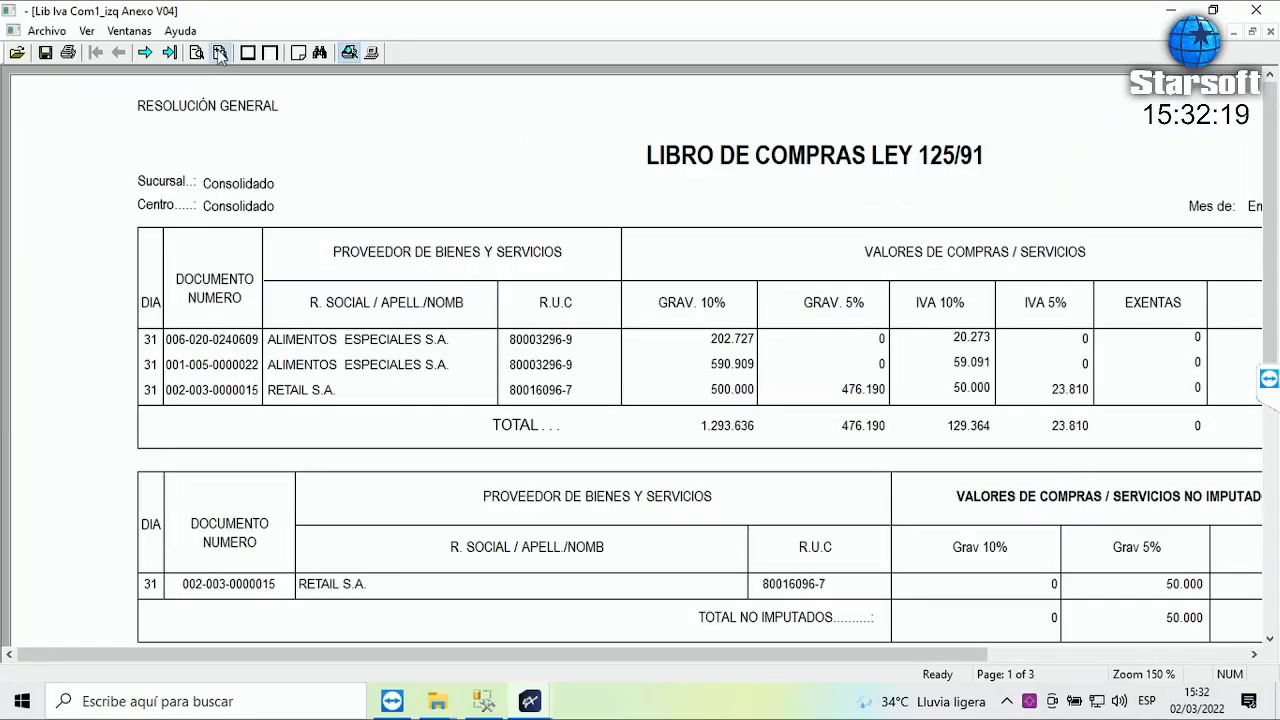
click(218, 53)
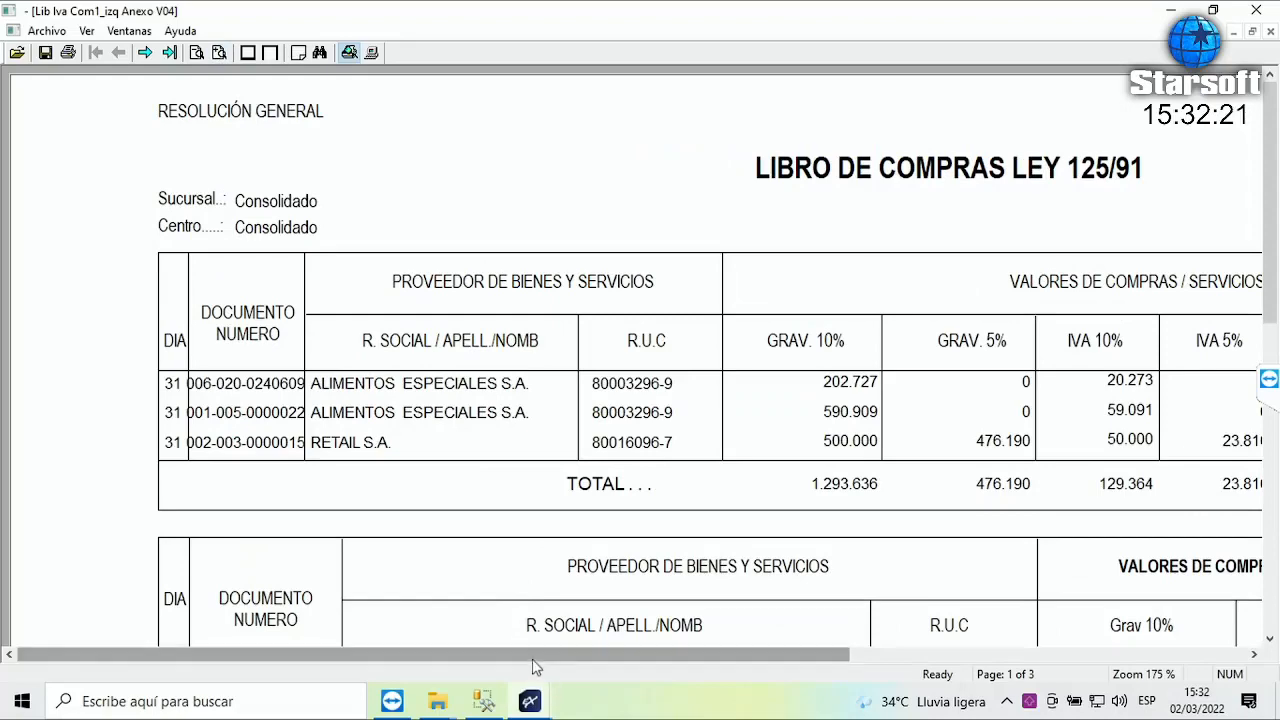
drag(533, 658, 615, 658)
scroll(783, 453, down, 1)
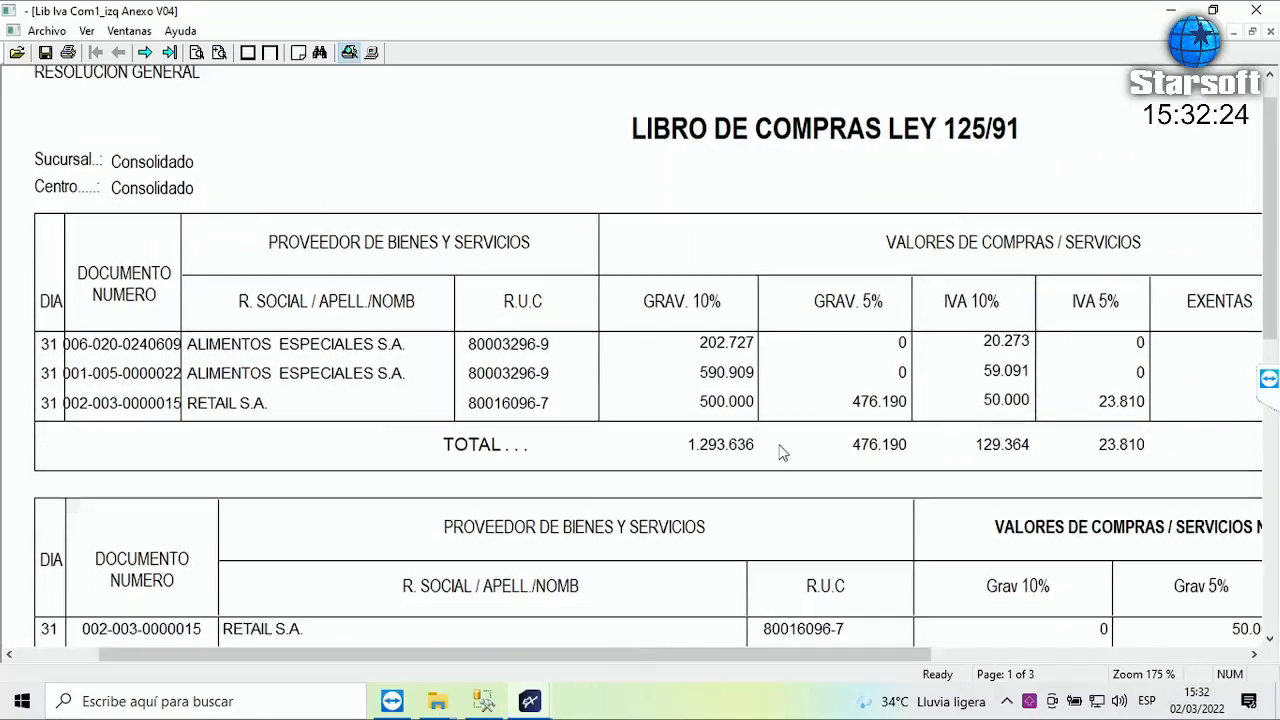
scroll(783, 453, down, 4)
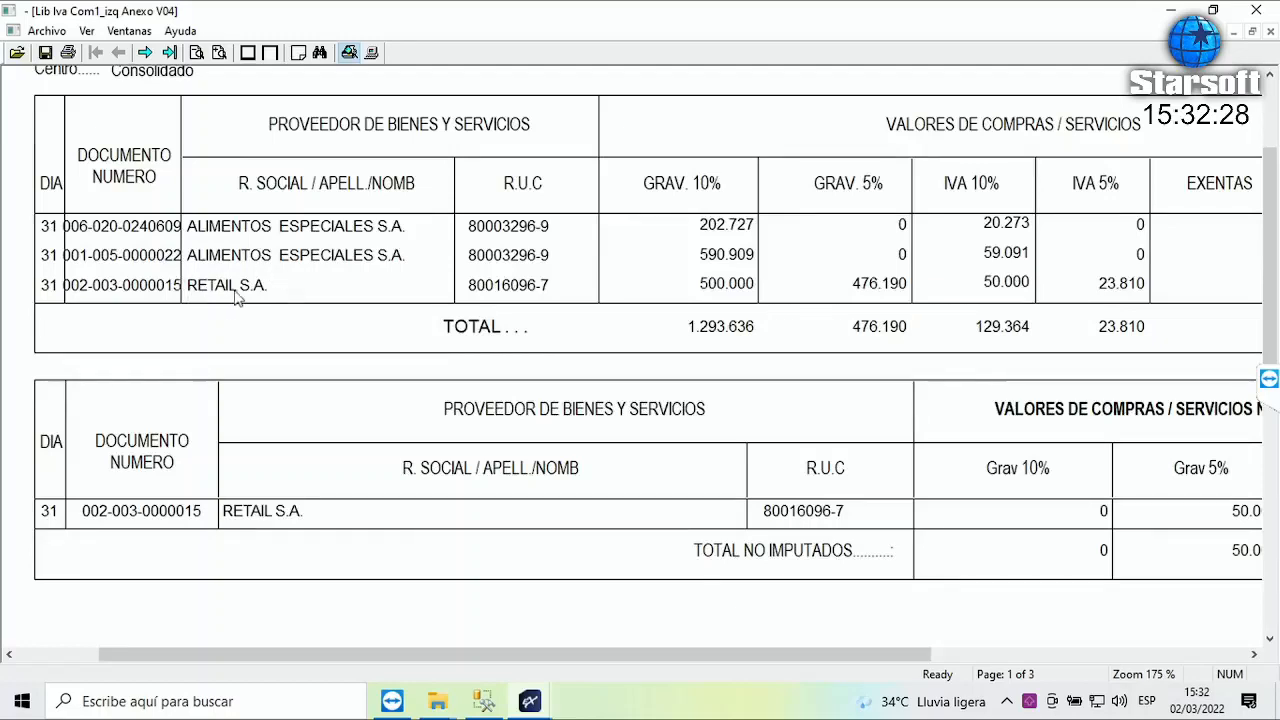
drag(631, 657, 933, 664)
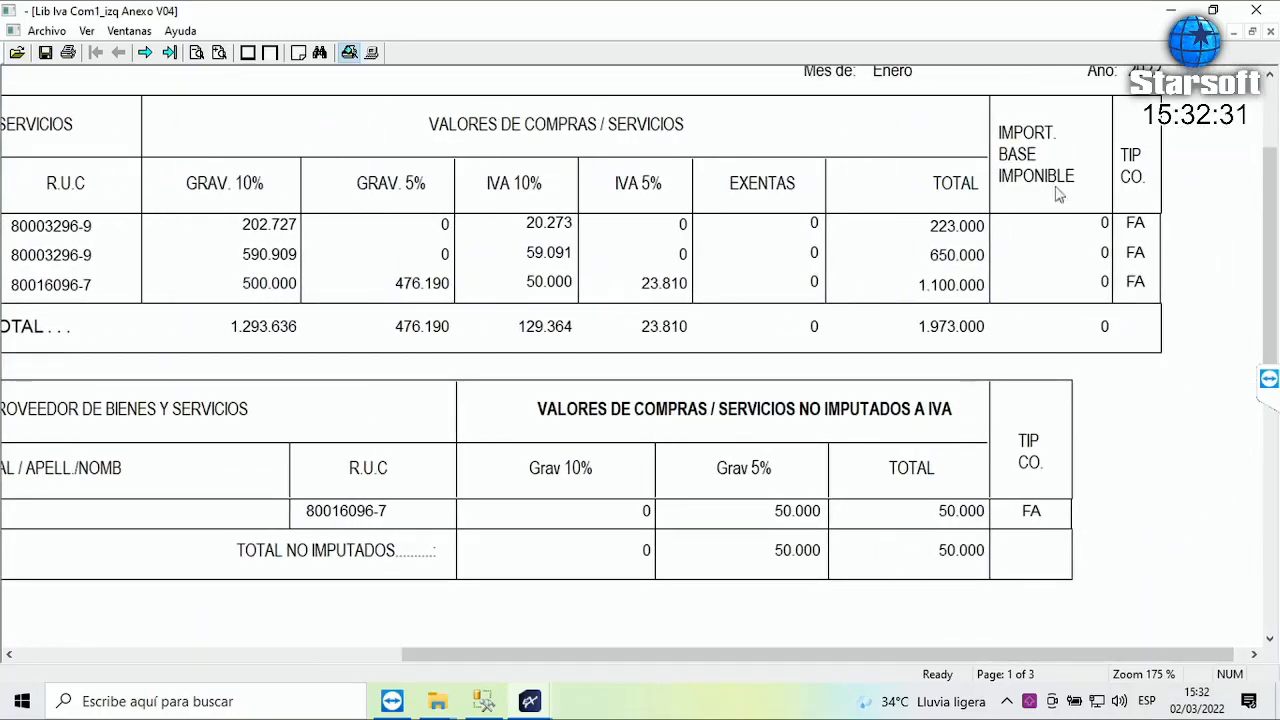
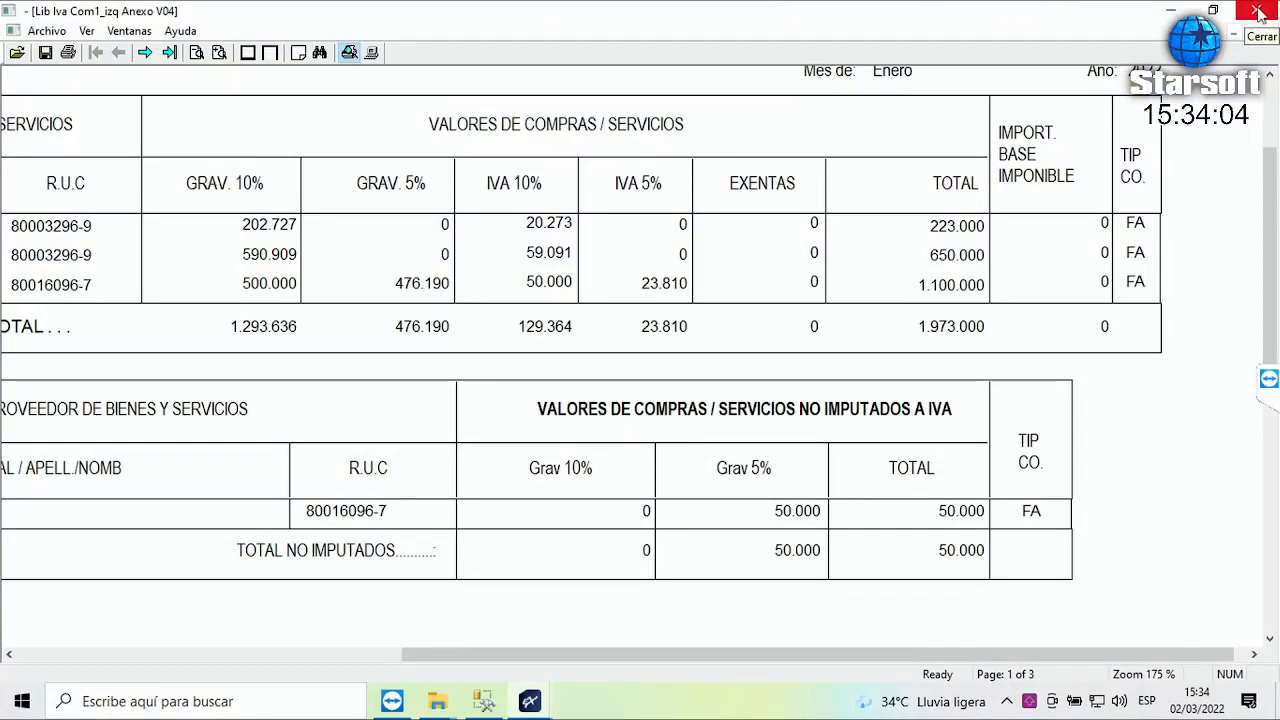
- Close the Libro de Compras preview, which totals 1.973.000, and then its settings dialog
click(1259, 12)
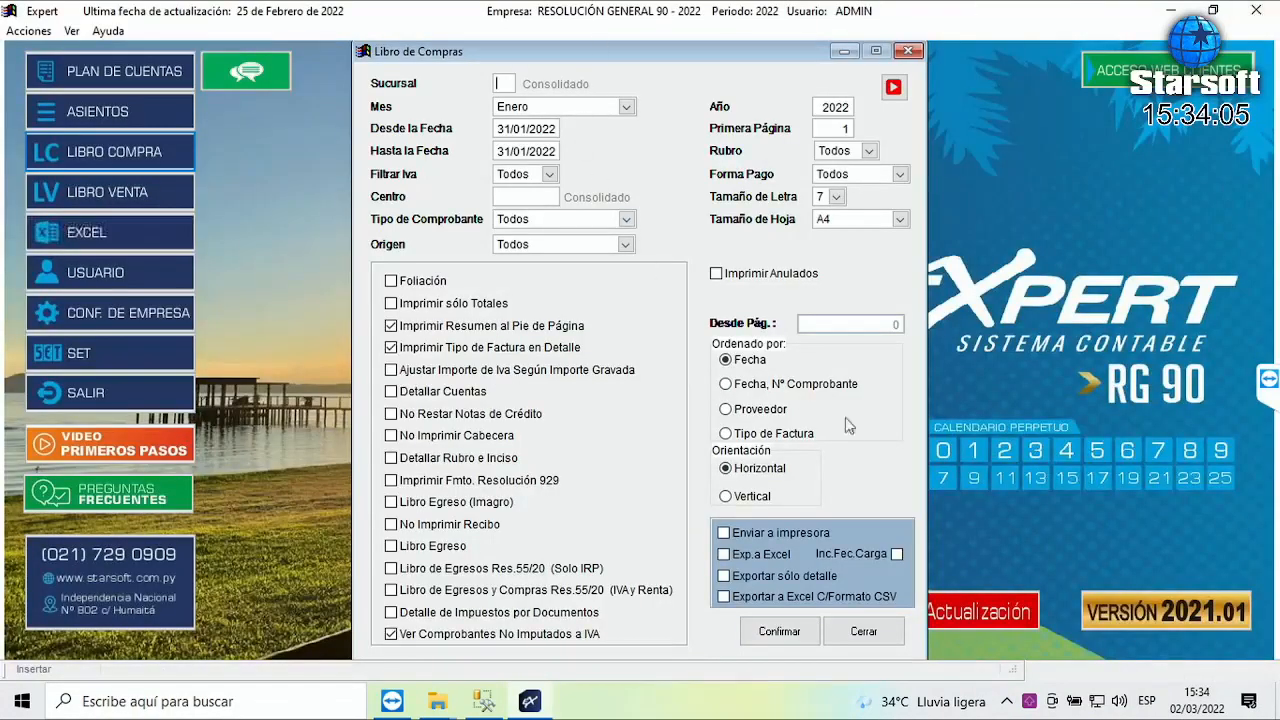
click(864, 634)
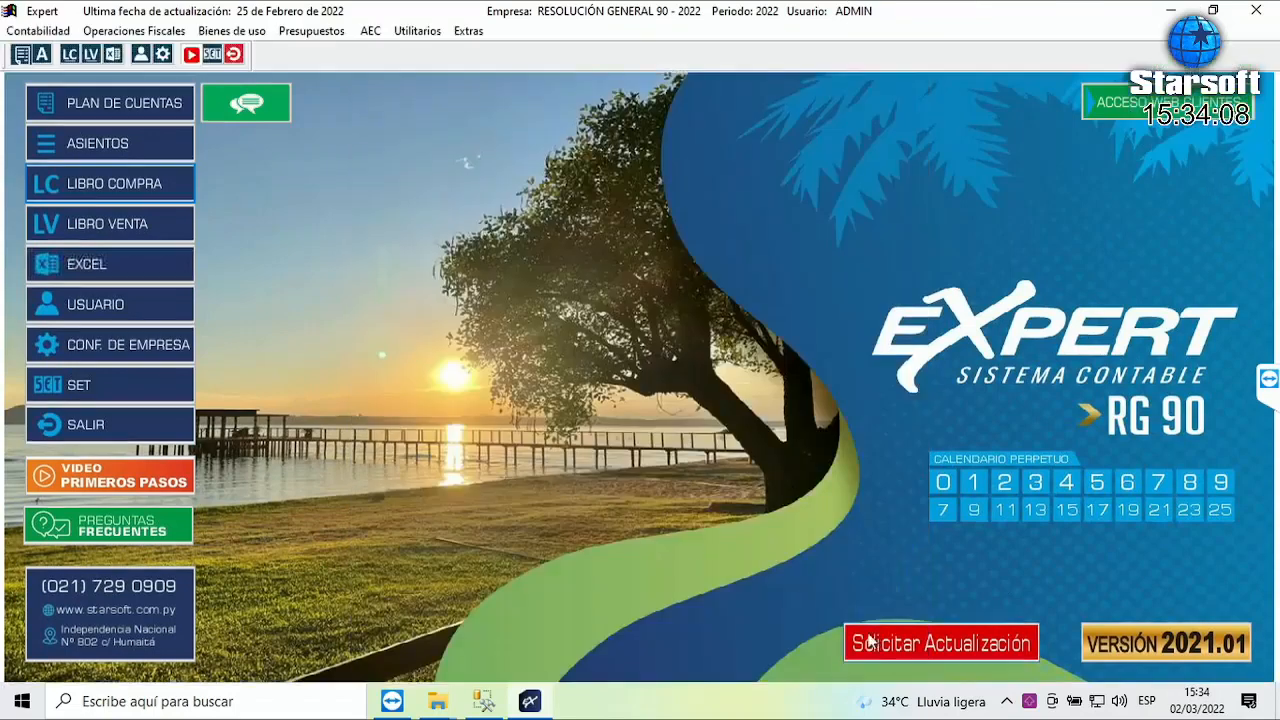
- Set up Res.90 file generation for January 2022 purchases (Compras) in Excel format
click(153, 32)
mouse_move(175, 124)
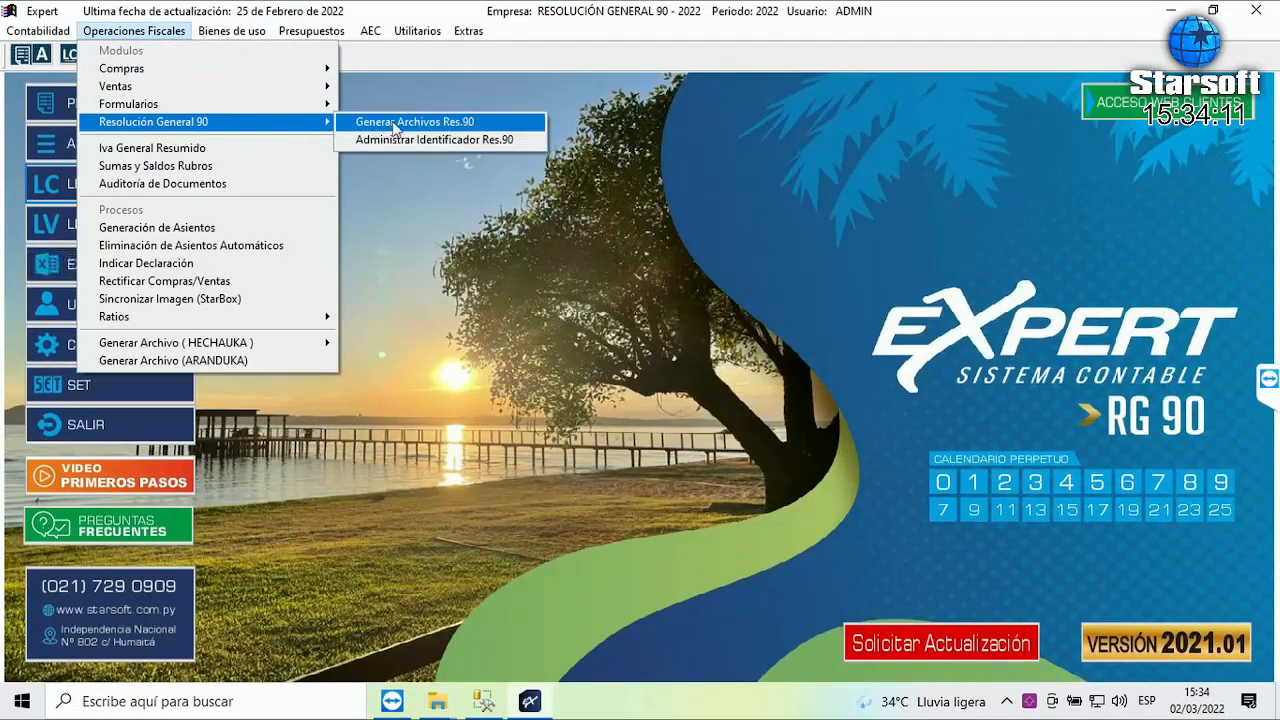
click(393, 123)
key(Tab)
key(Tab)
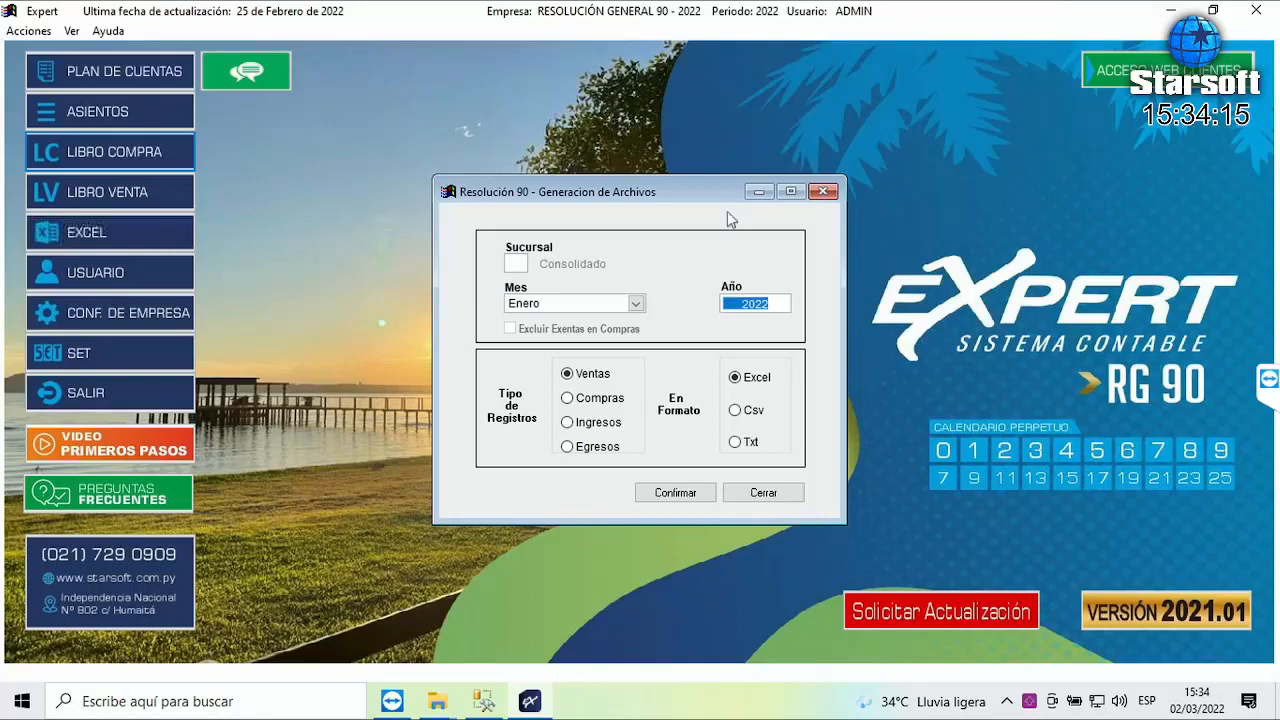
click(598, 400)
click(760, 382)
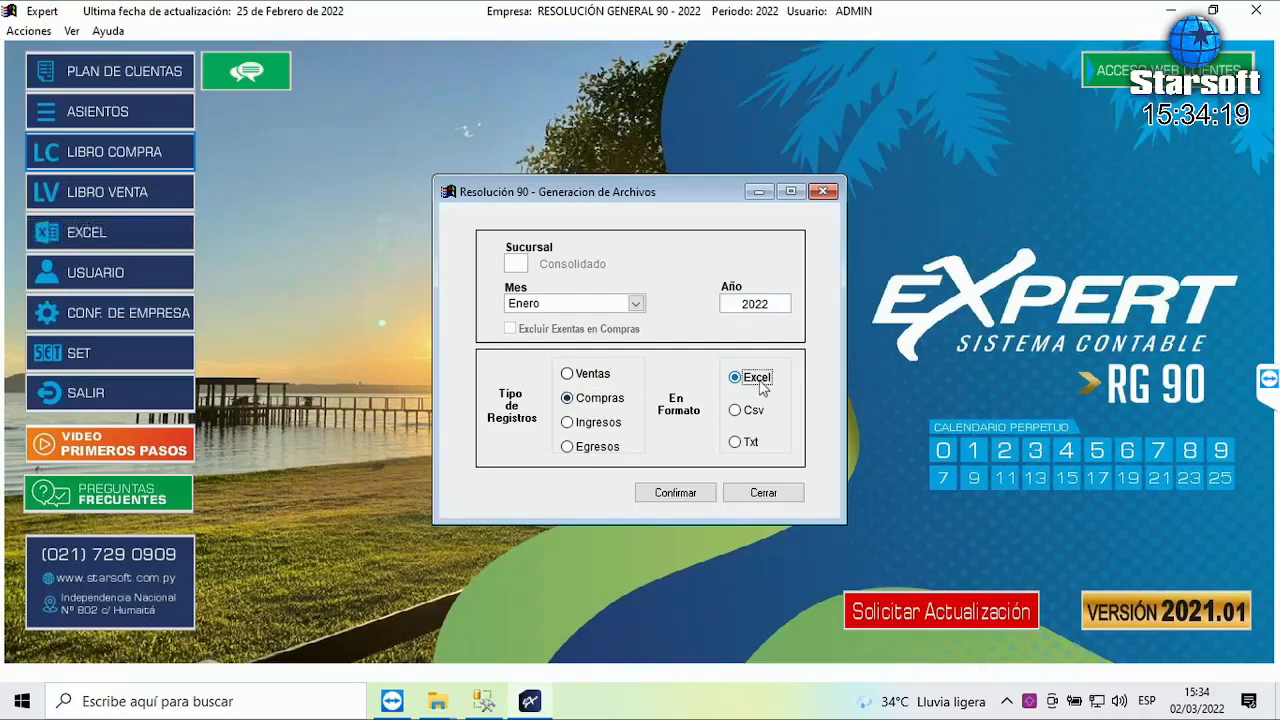
click(681, 494)
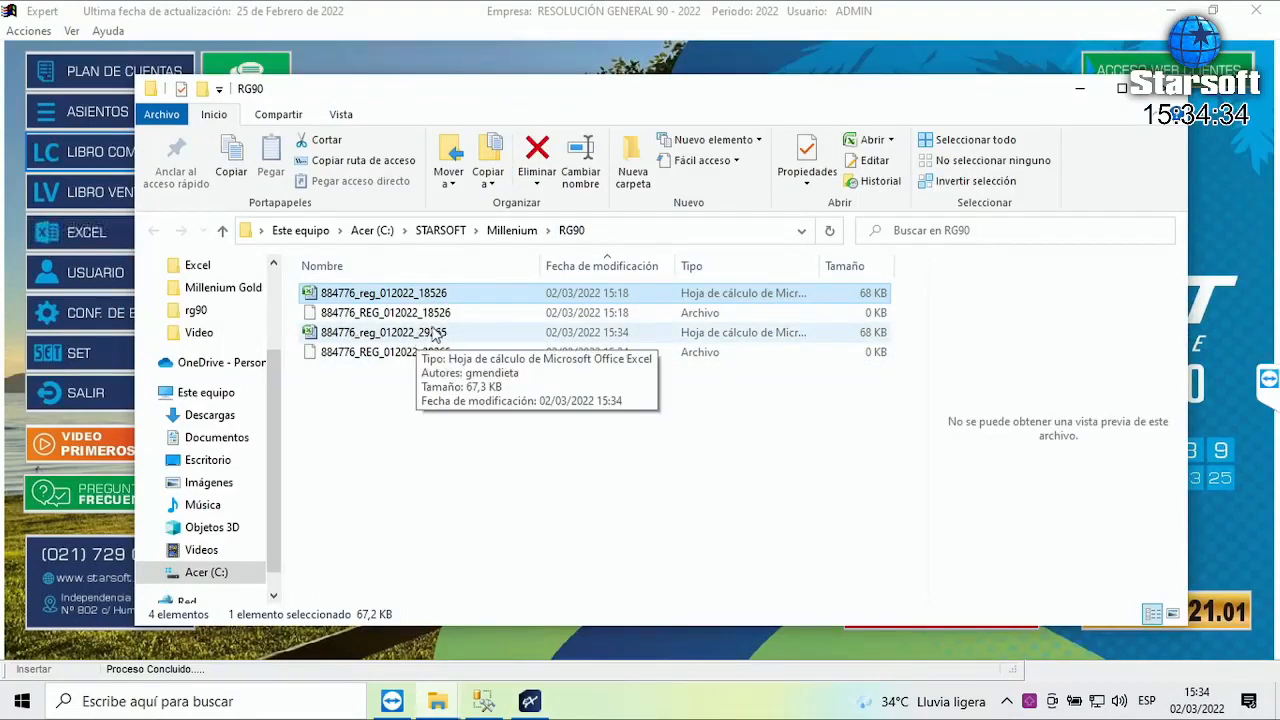
click(434, 340)
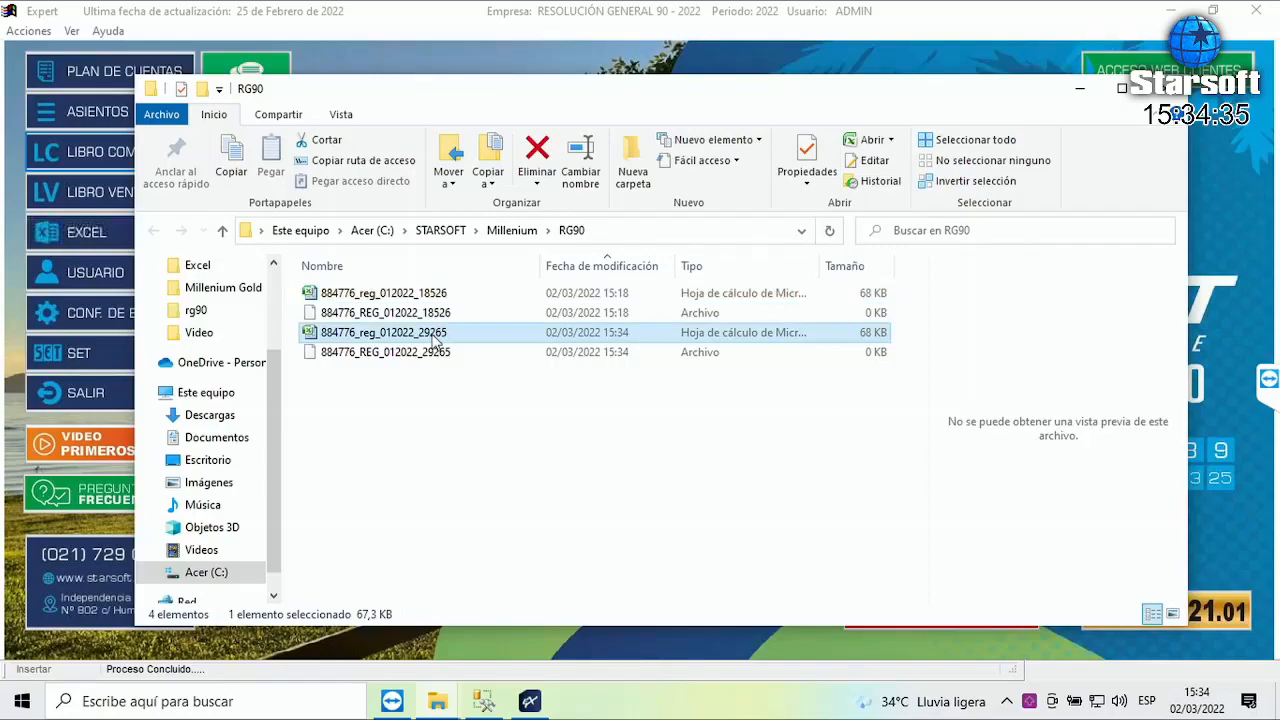
double_click(434, 340)
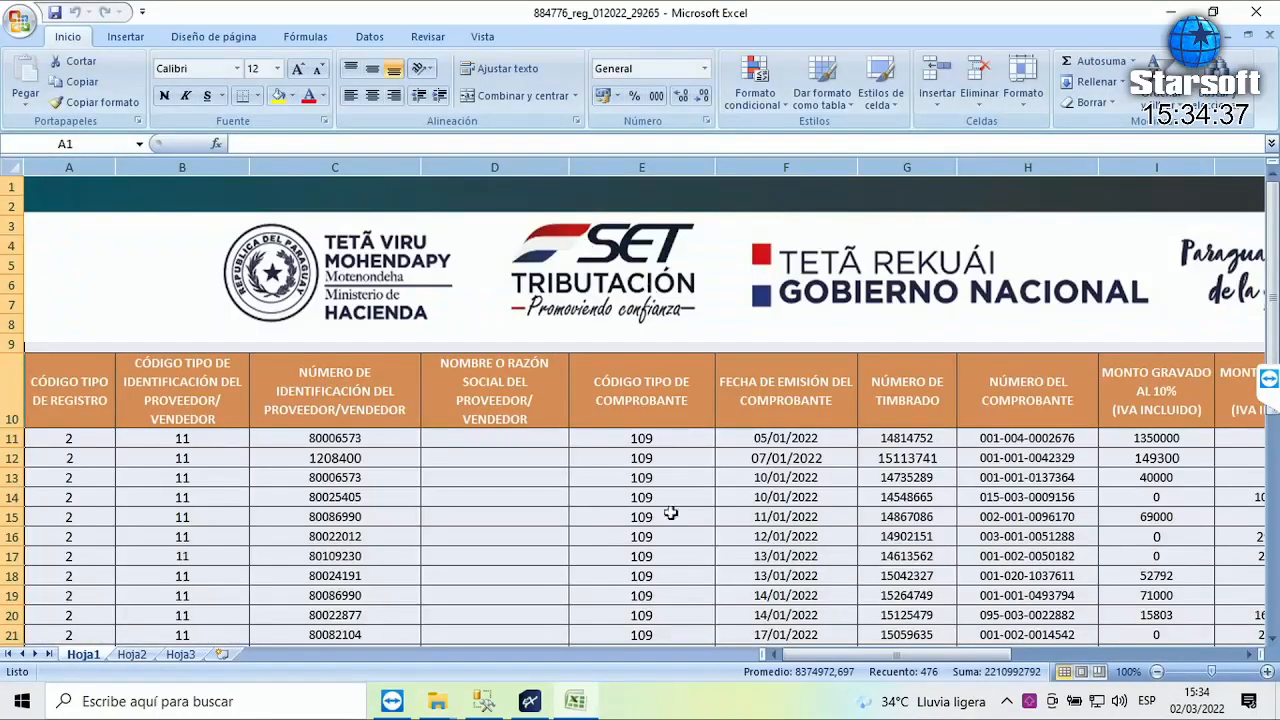
scroll(561, 404, down, 7)
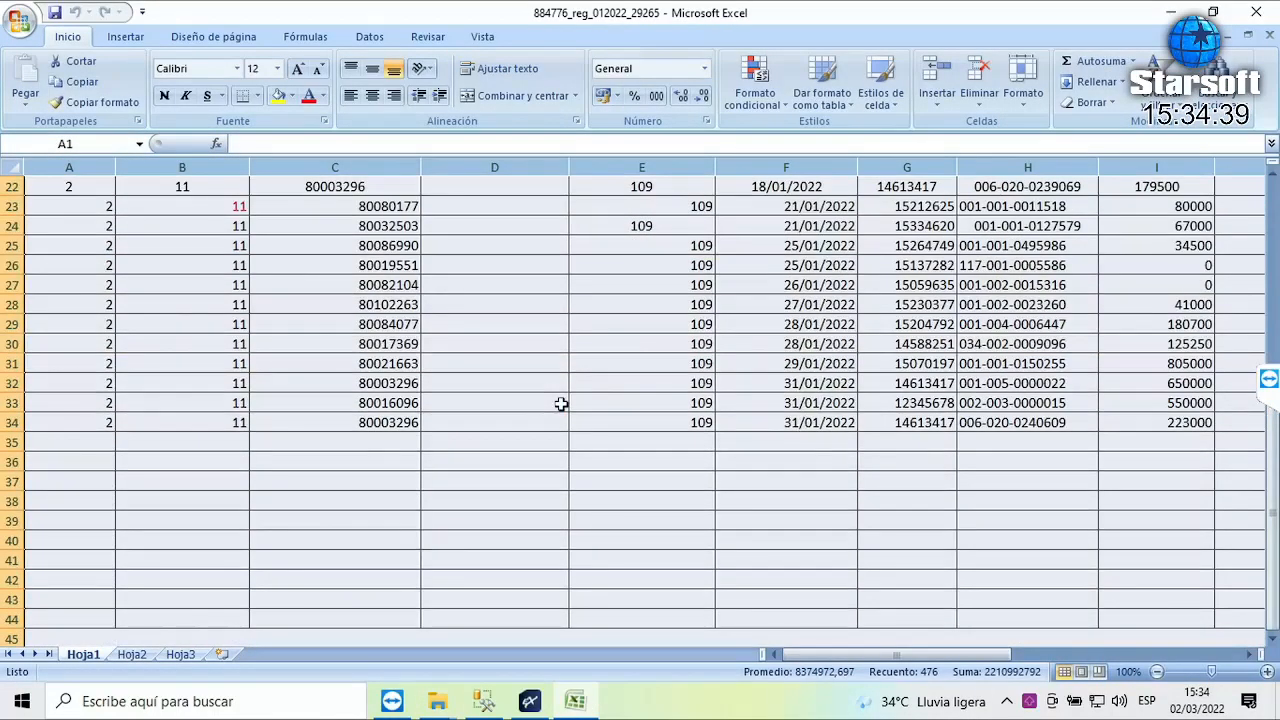
scroll(561, 404, up, 1)
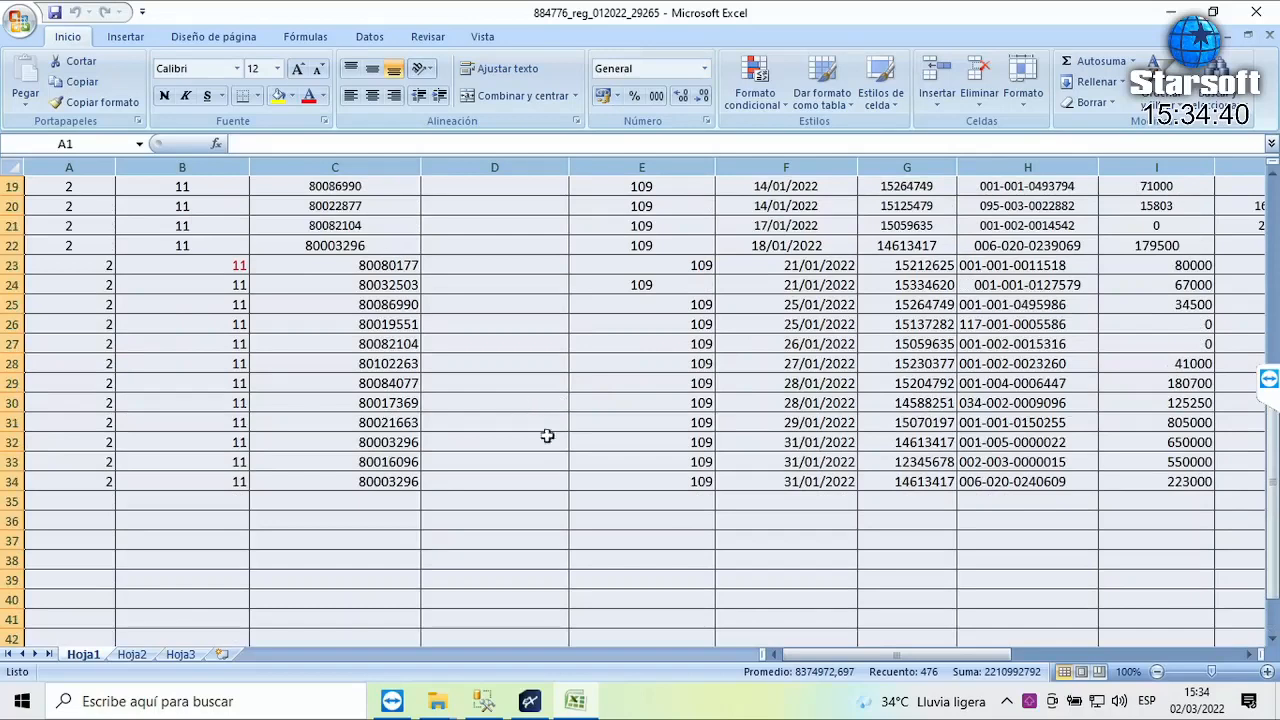
click(814, 488)
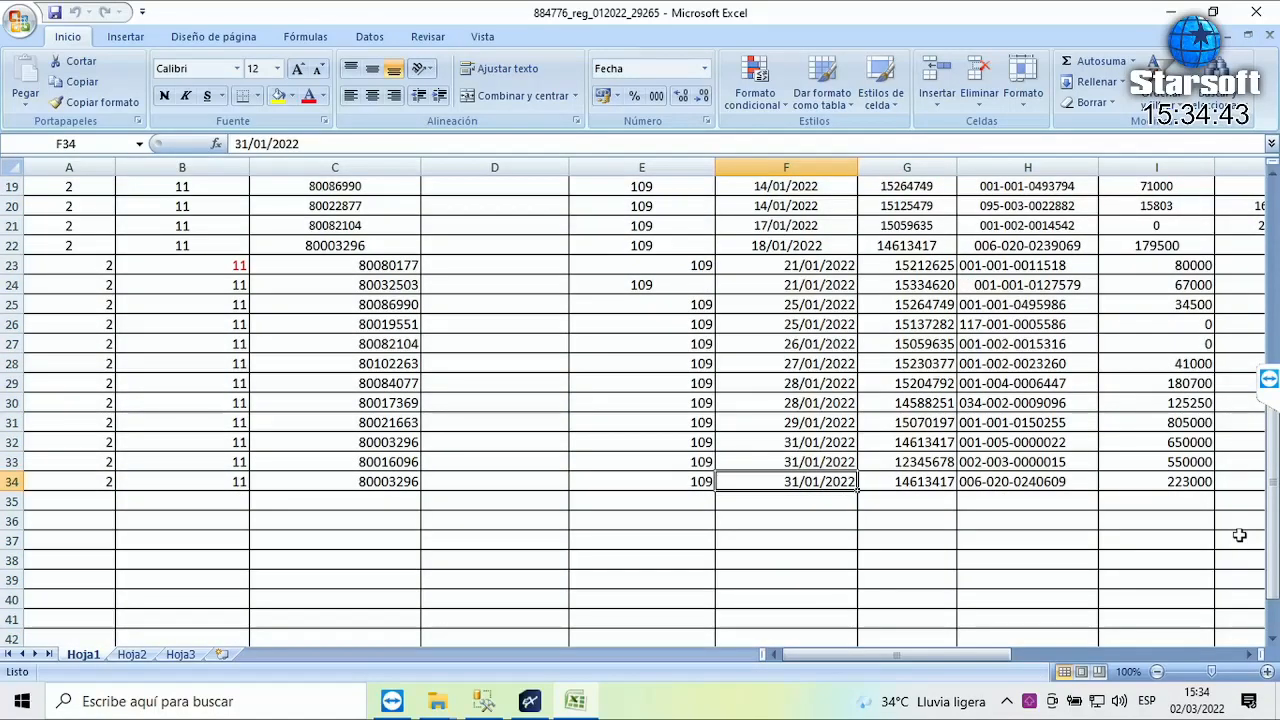
key(Right)
key(Right)
key(Up)
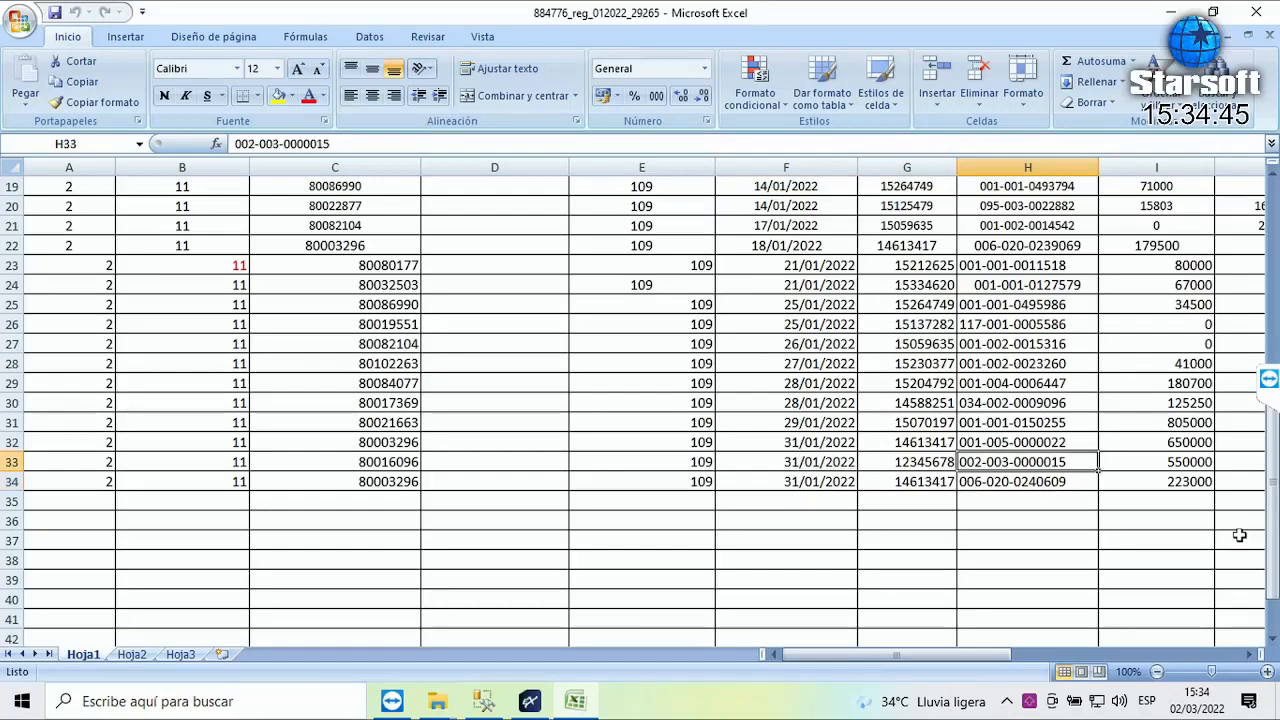
key(Right)
key(Right)
key(Right)
key(Right)
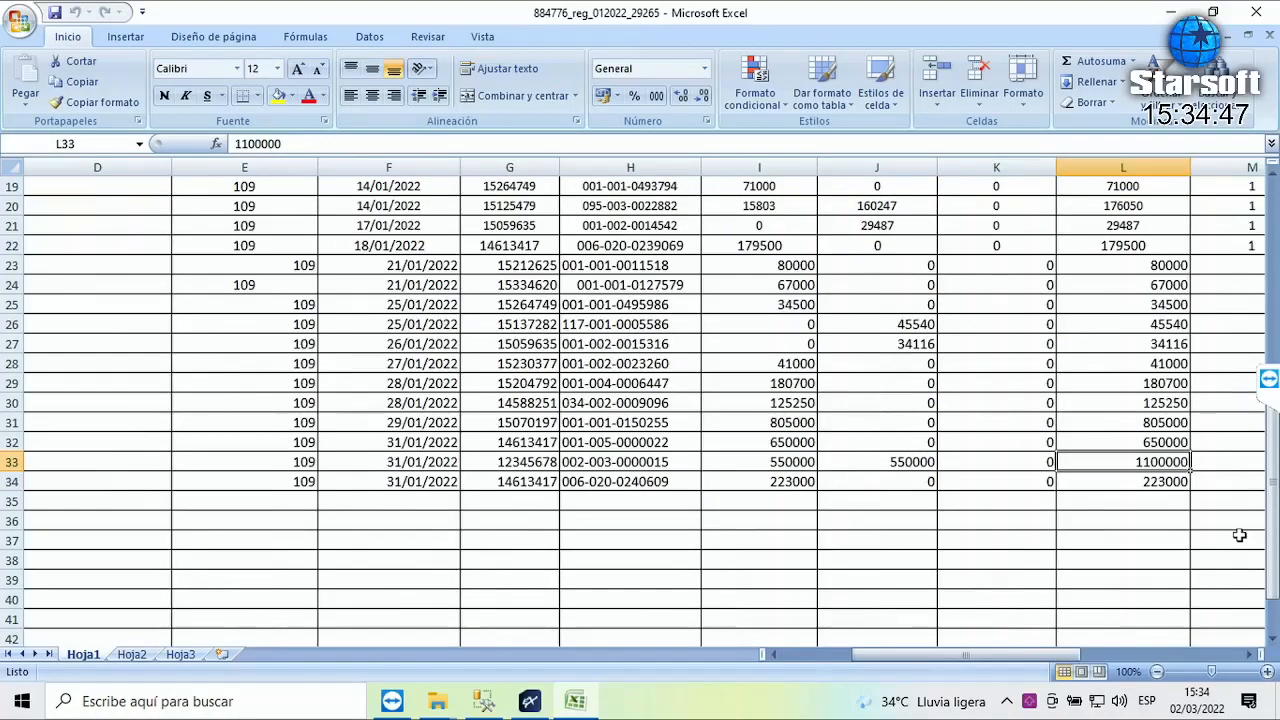
key(Right)
key(Left)
key(Left)
key(Left)
key(Left)
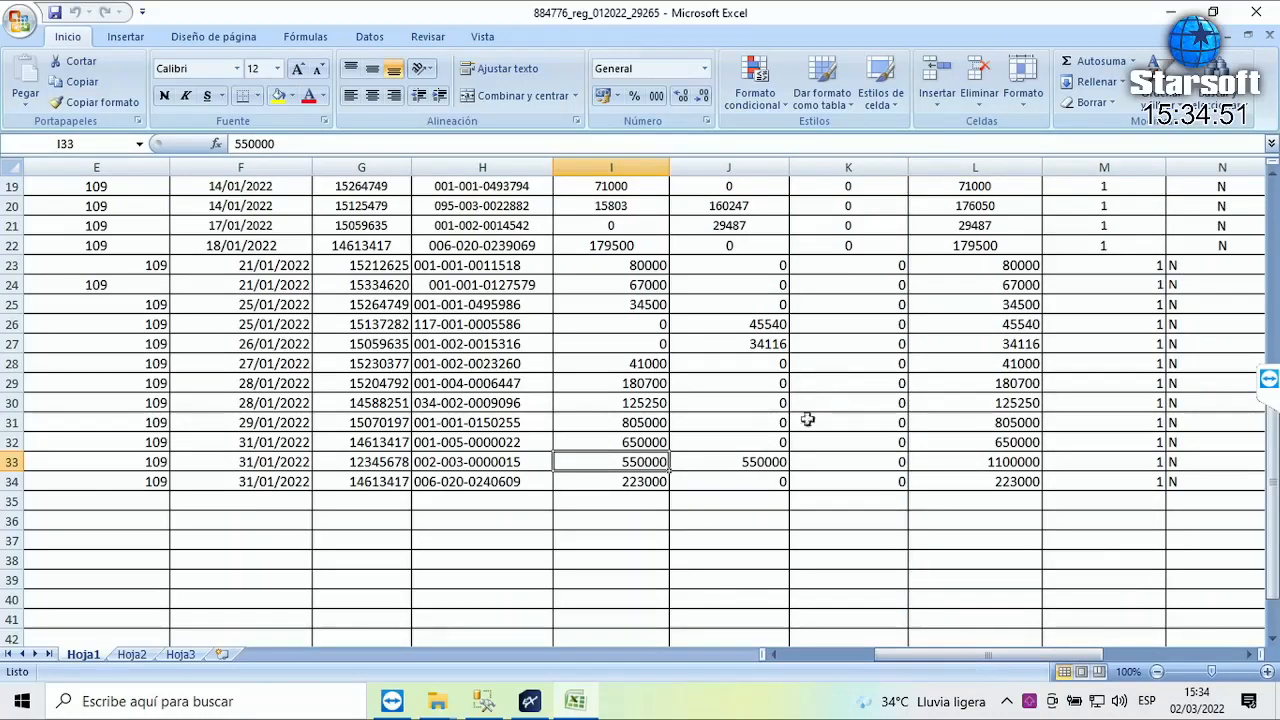
drag(660, 464, 997, 462)
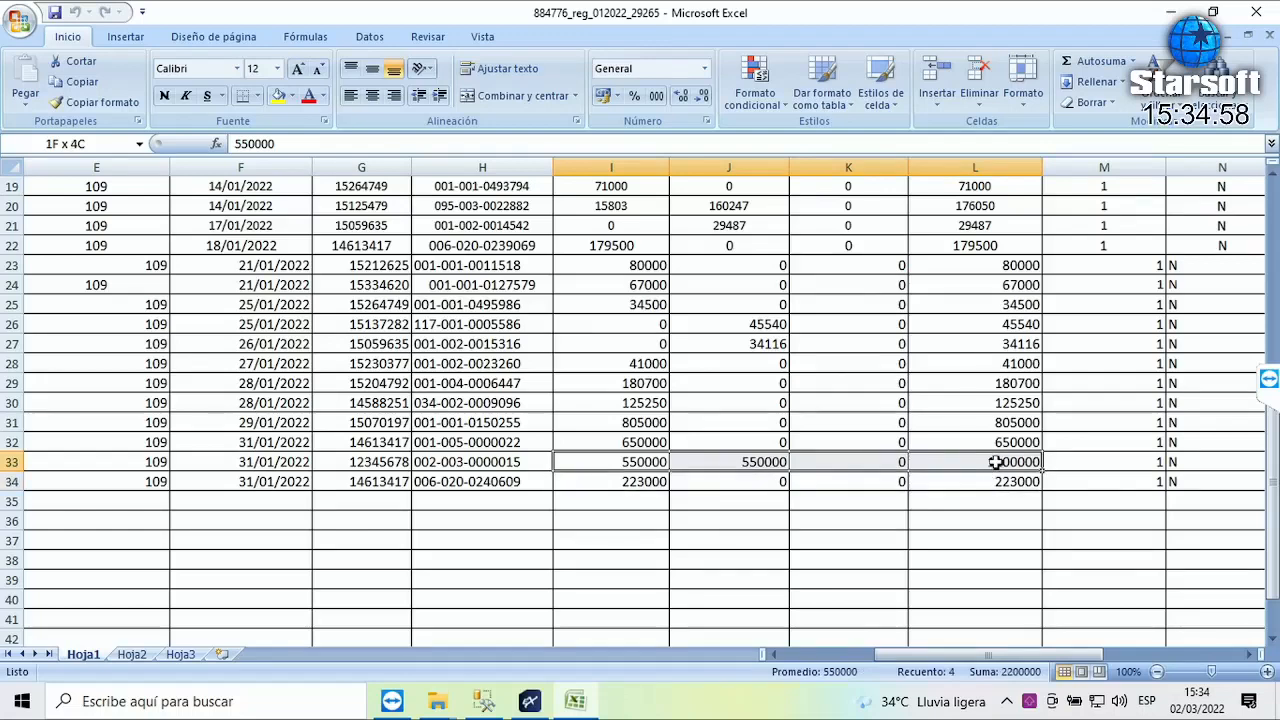
click(628, 468)
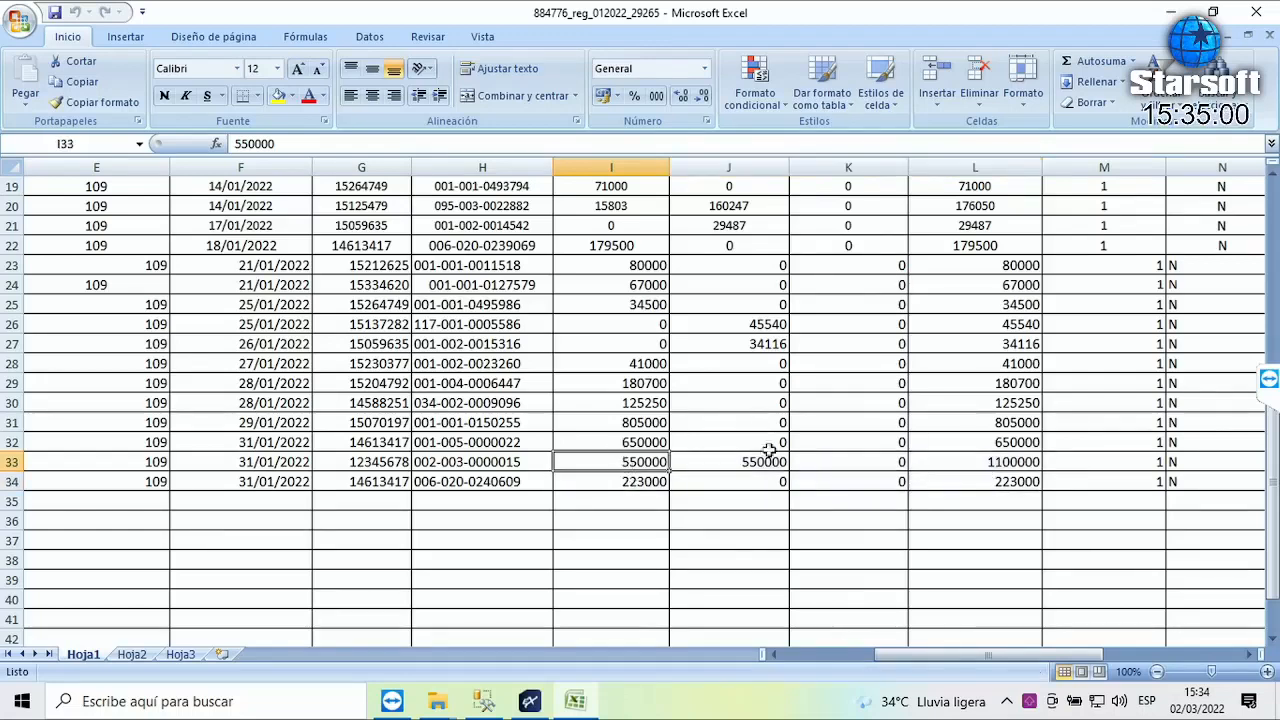
key(Right)
key(Right)
key(Right)
key(Right)
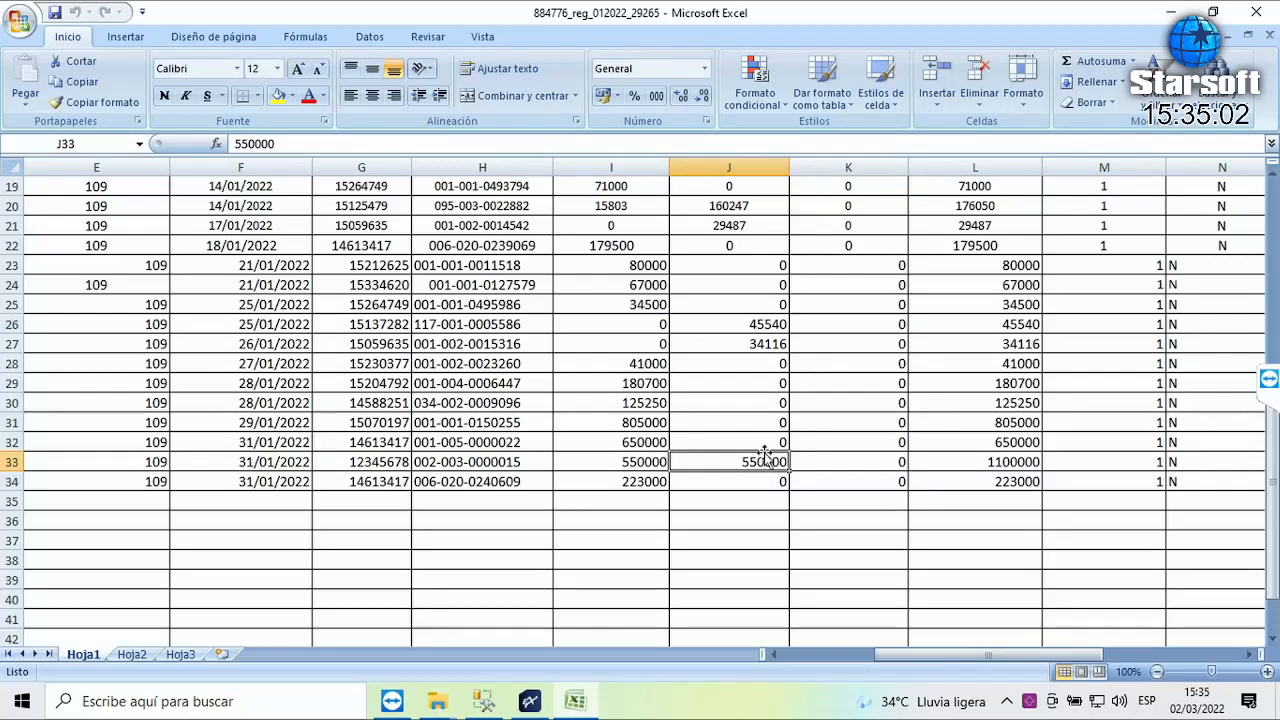
key(Right)
key(Right)
key(Right)
key(Right)
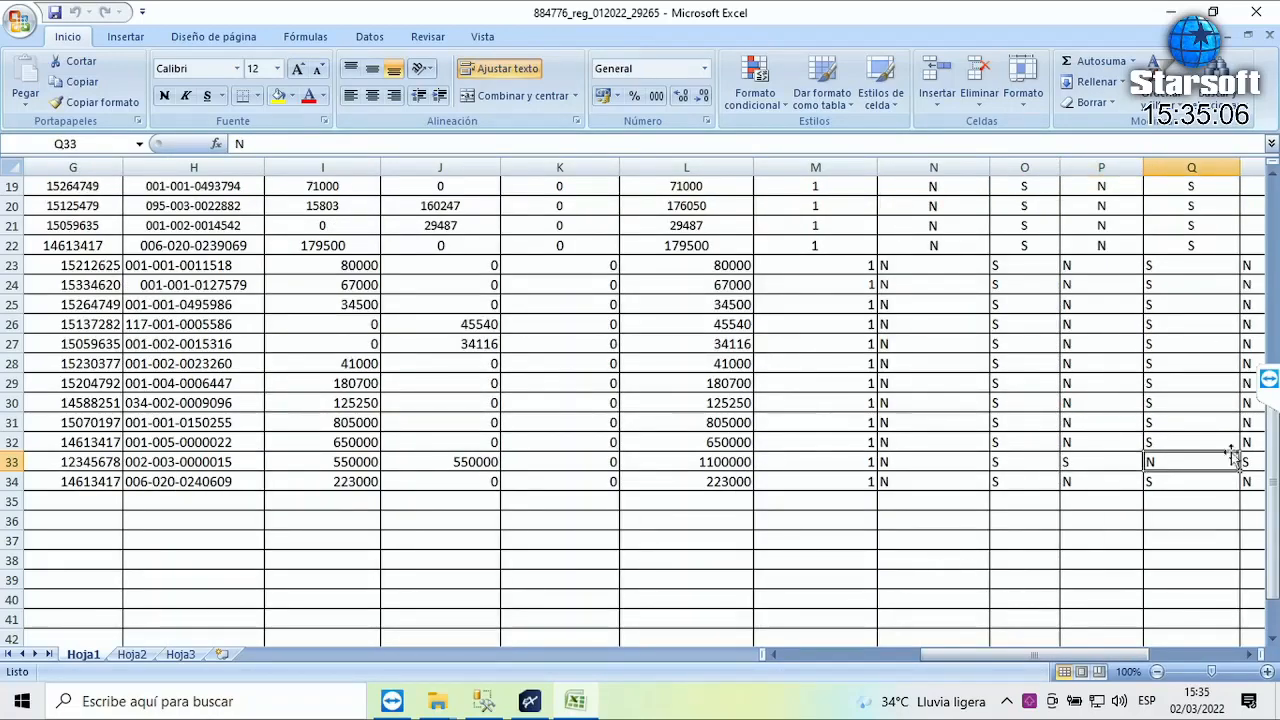
scroll(1232, 456, up, 4)
click(1197, 322)
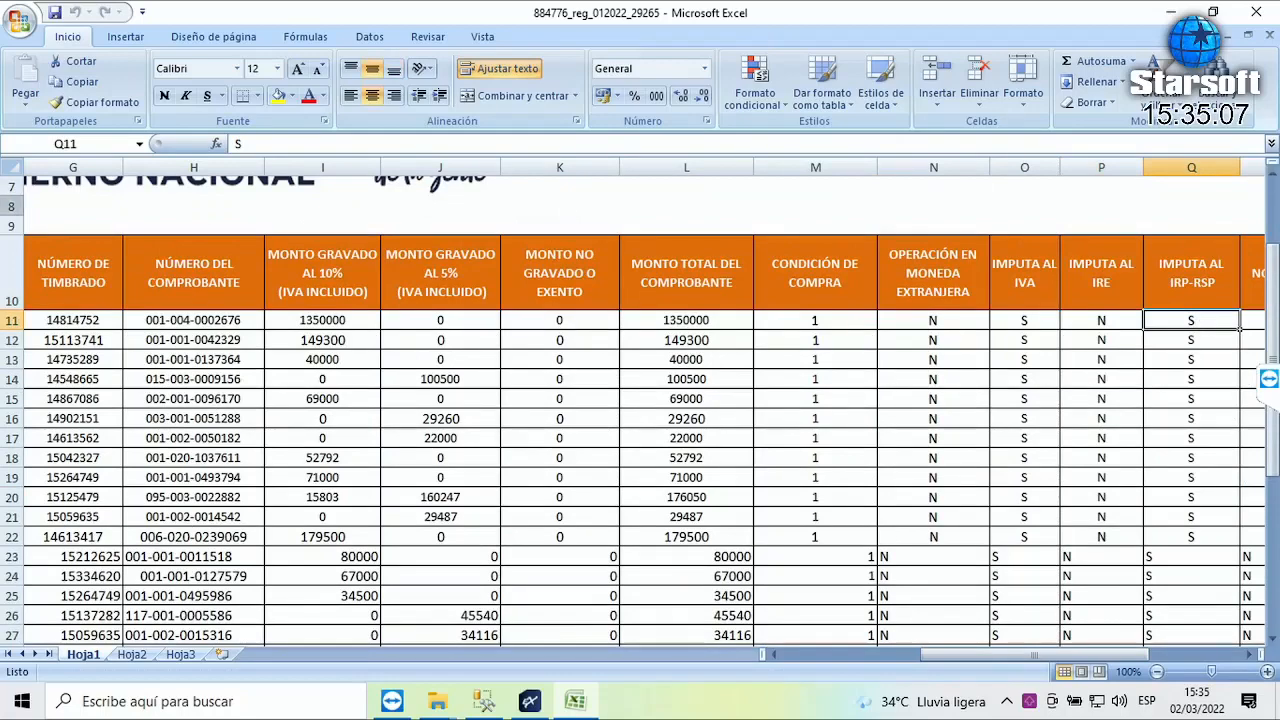
key(Left)
key(Left)
key(Home)
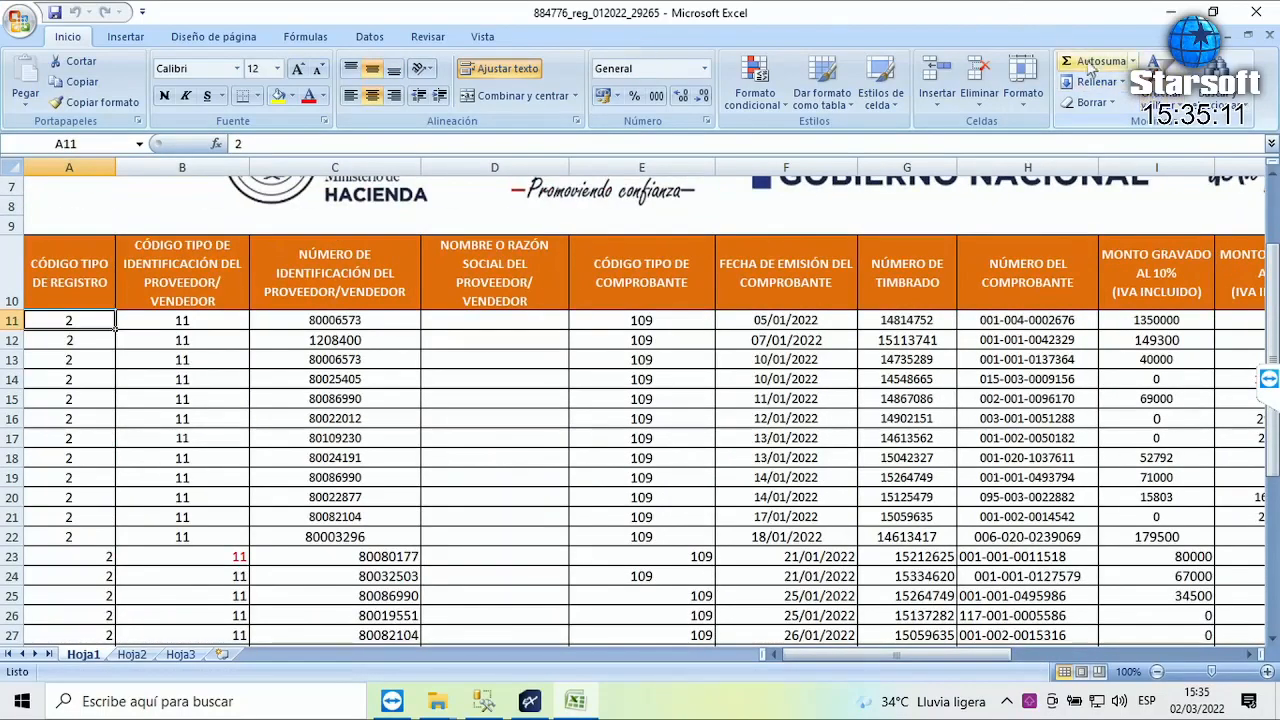
click(481, 38)
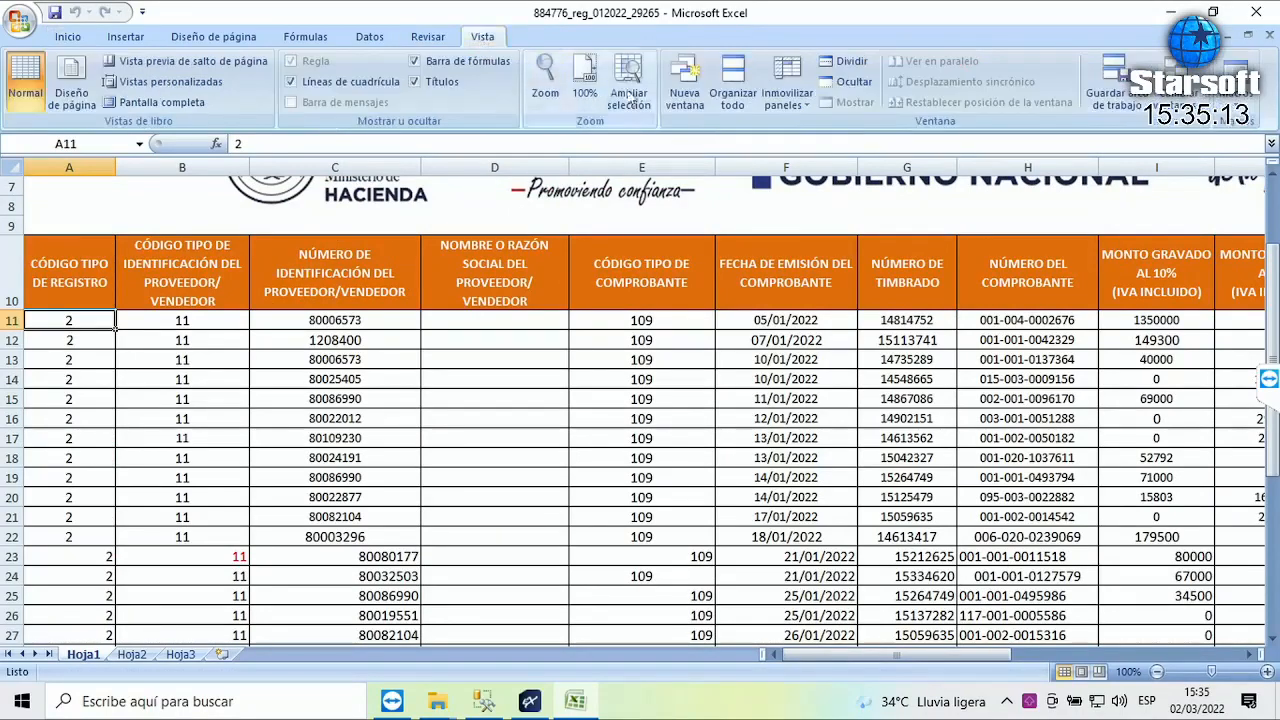
click(787, 92)
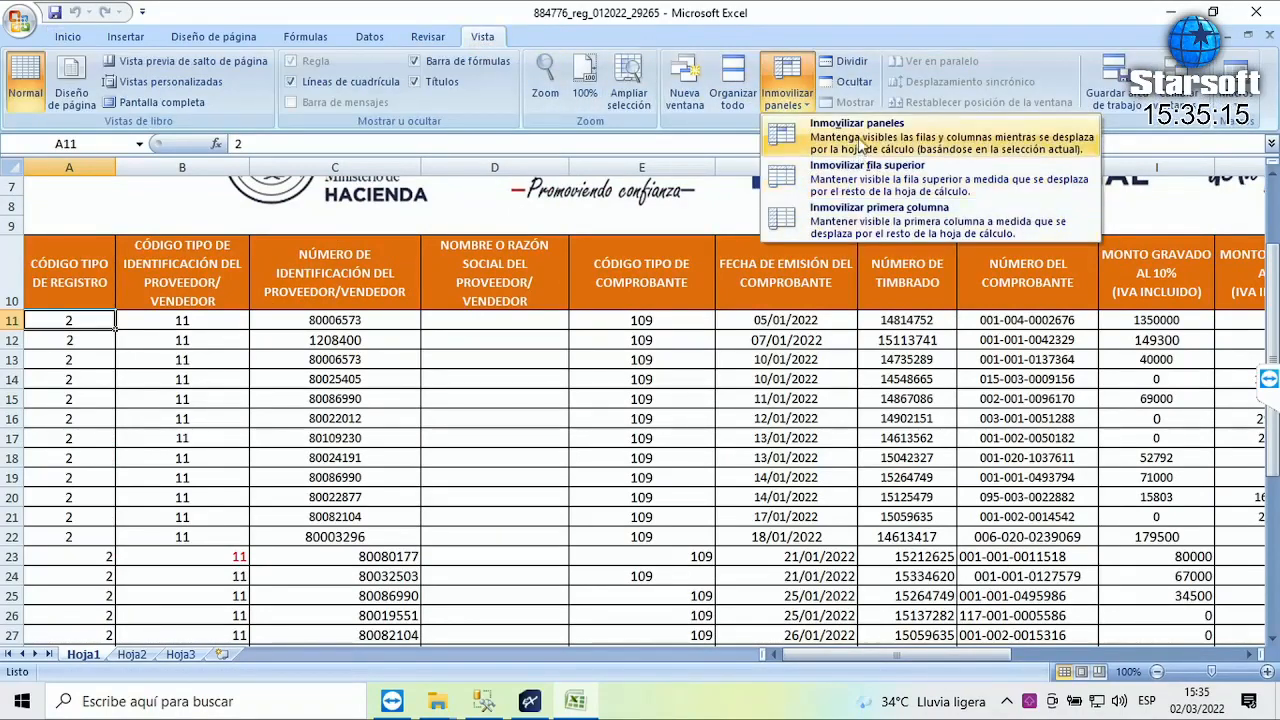
click(858, 147)
scroll(862, 232, down, 7)
scroll(1000, 570, up, 3)
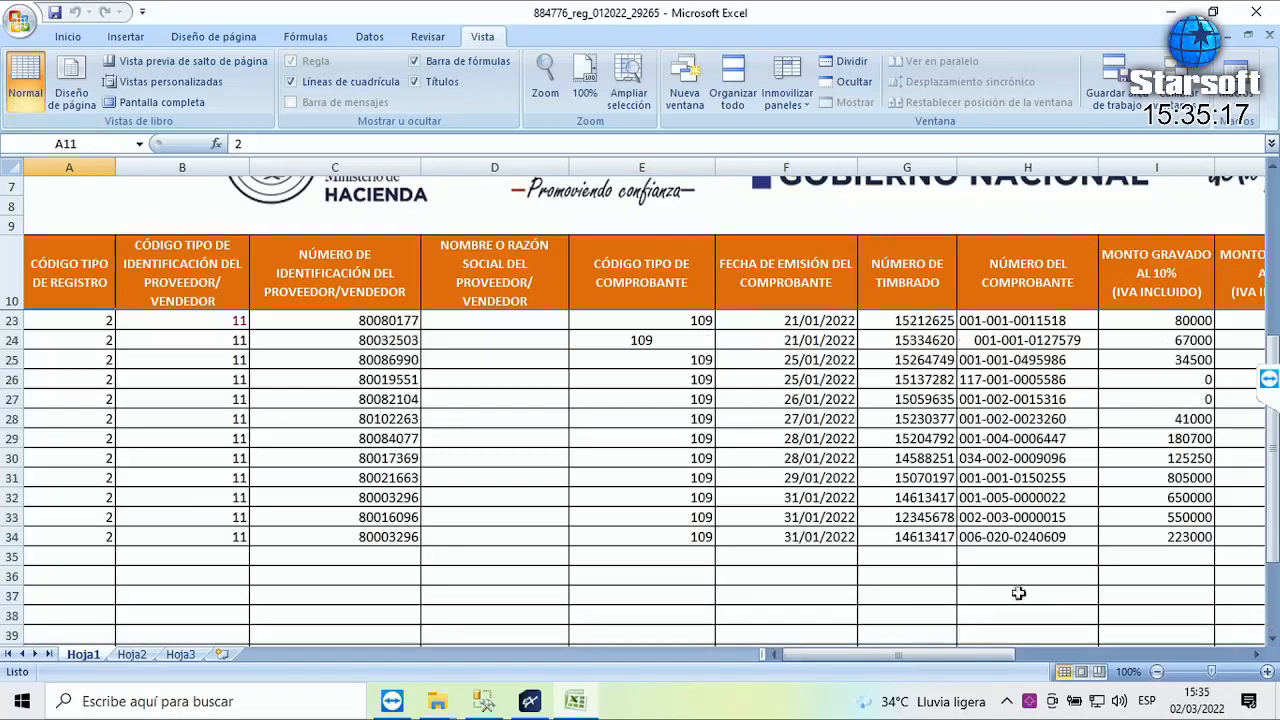
click(1055, 518)
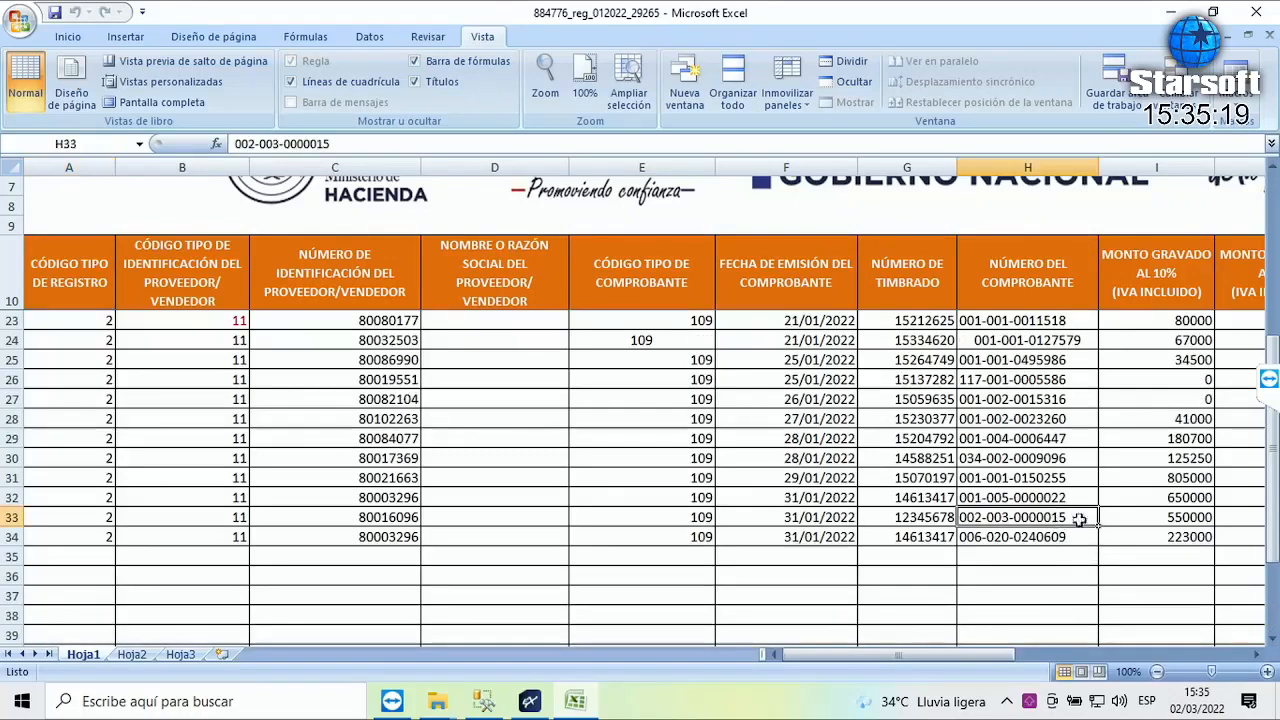
key(Right)
key(Right)
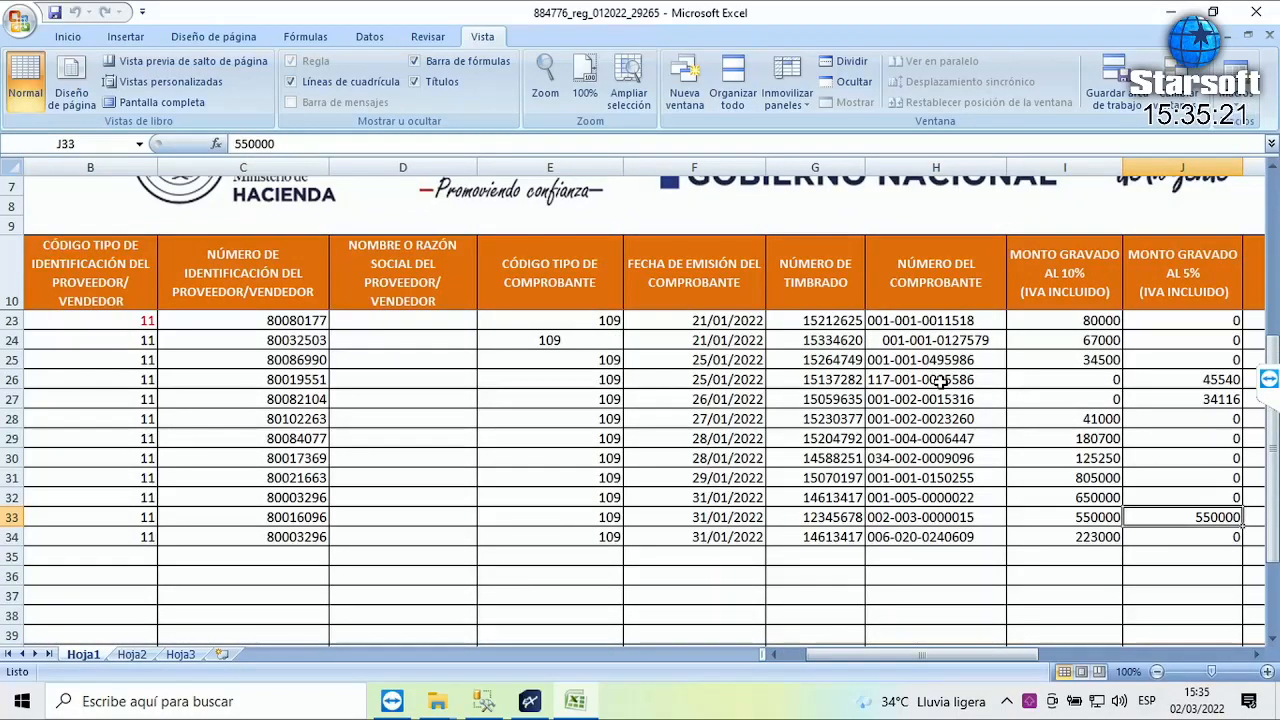
key(Left)
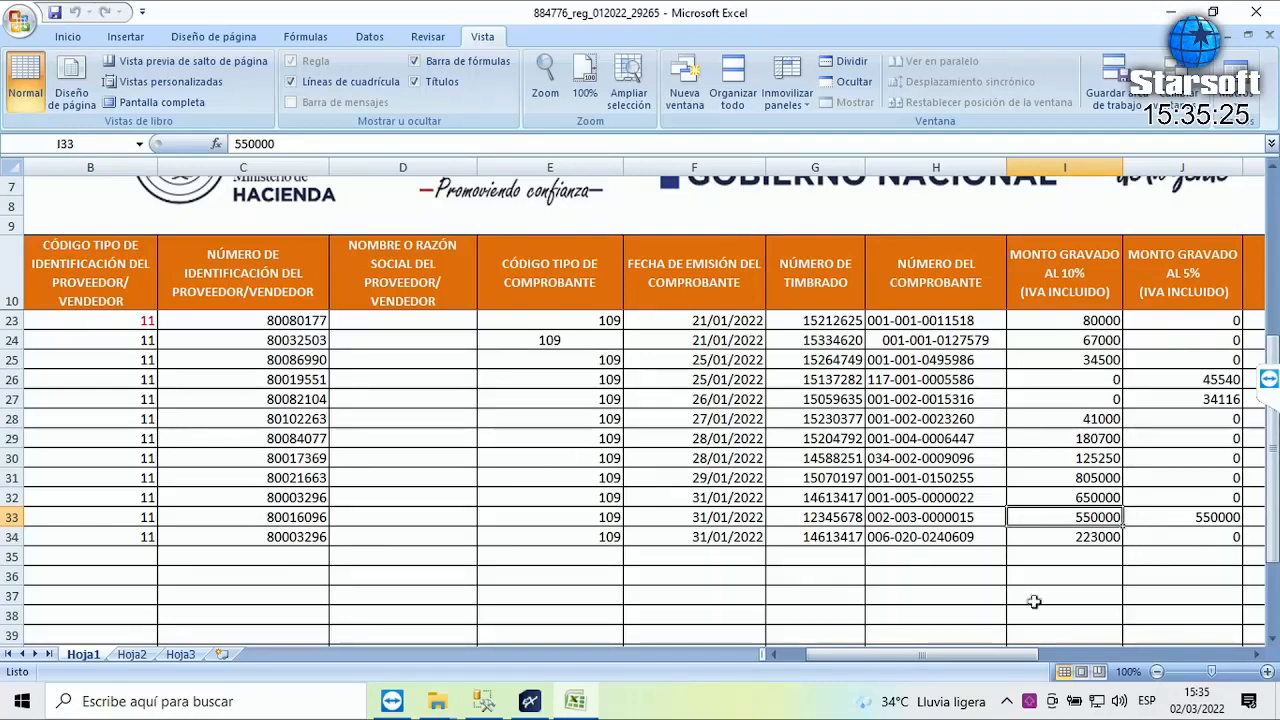
click(1267, 672)
click(1267, 672)
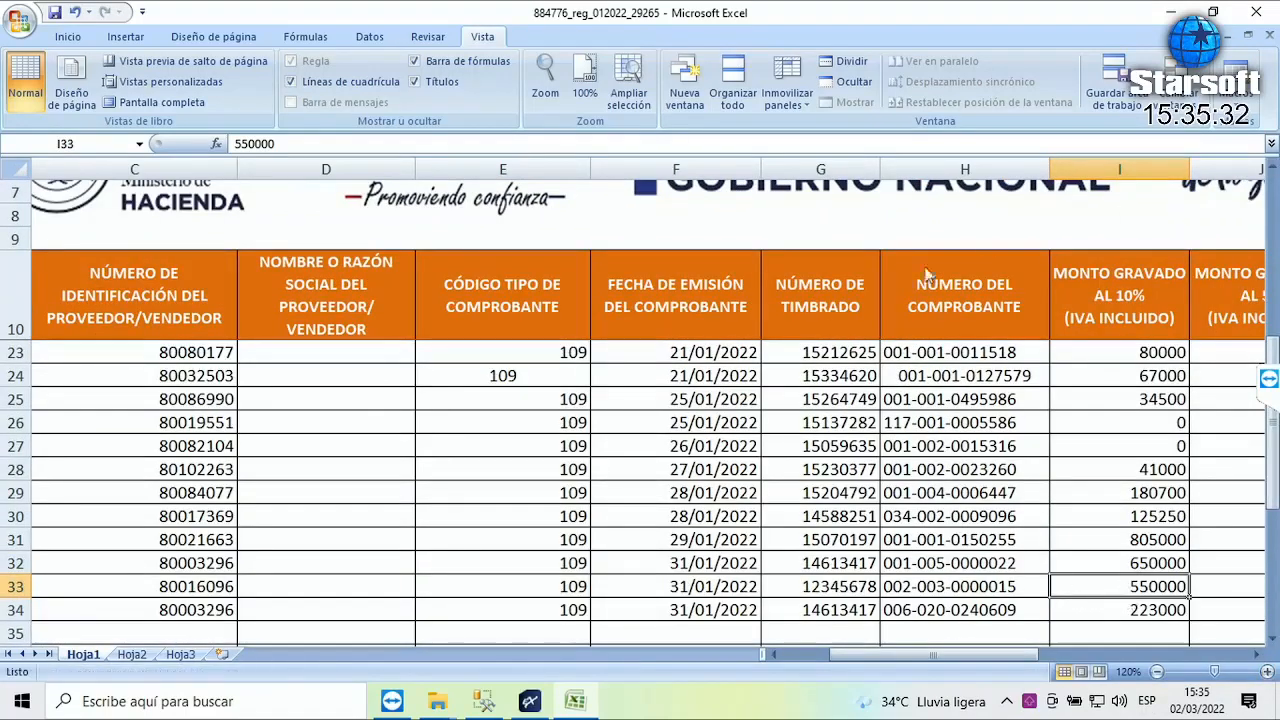
key(Right)
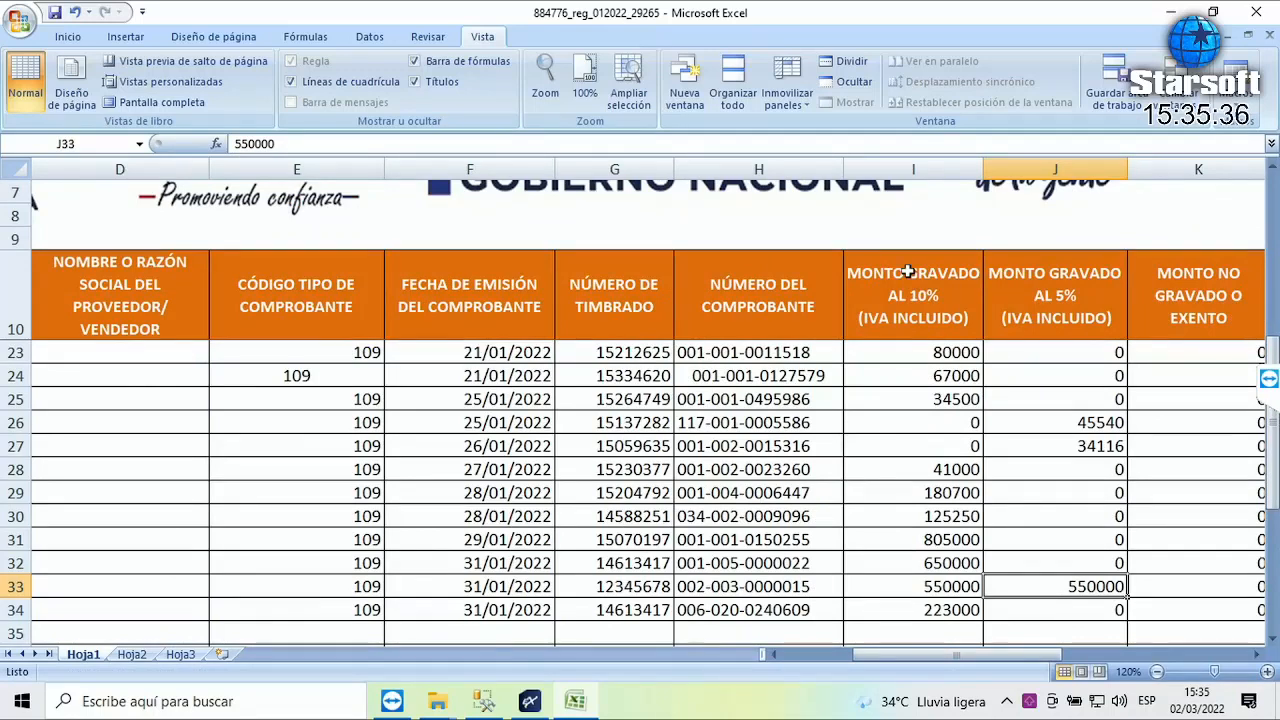
key(Right)
key(Right)
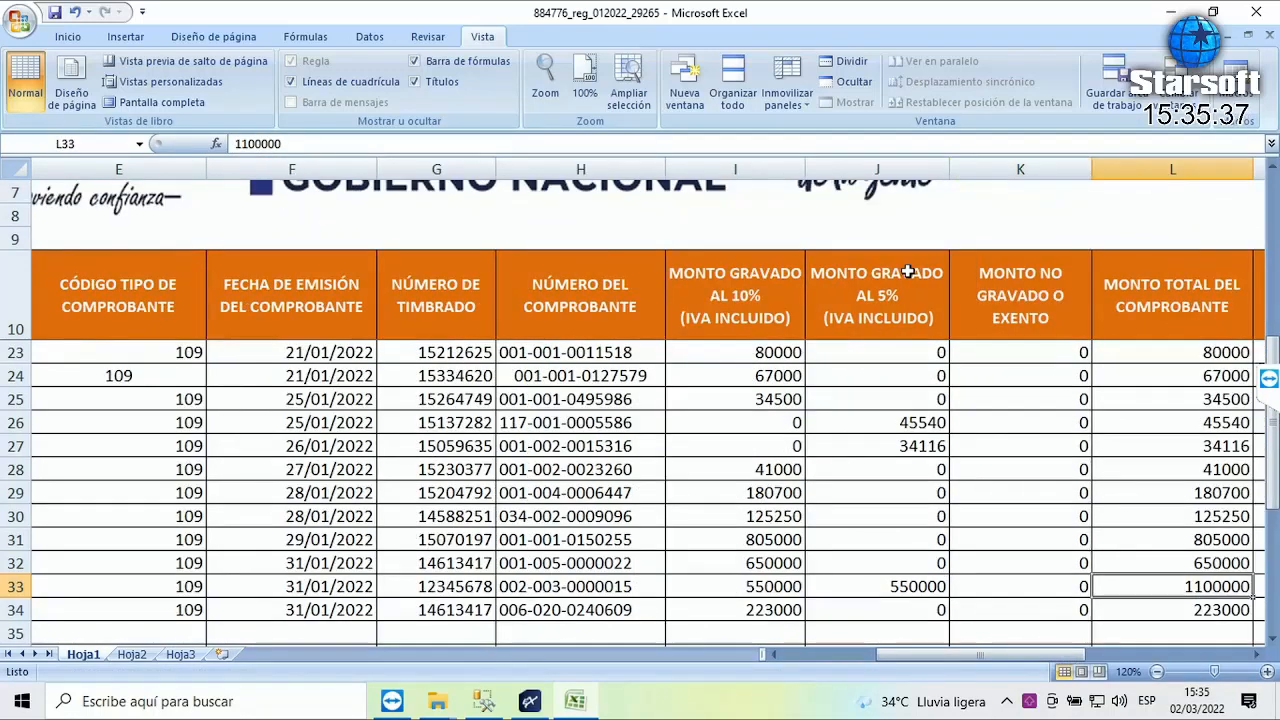
key(Right)
key(Right)
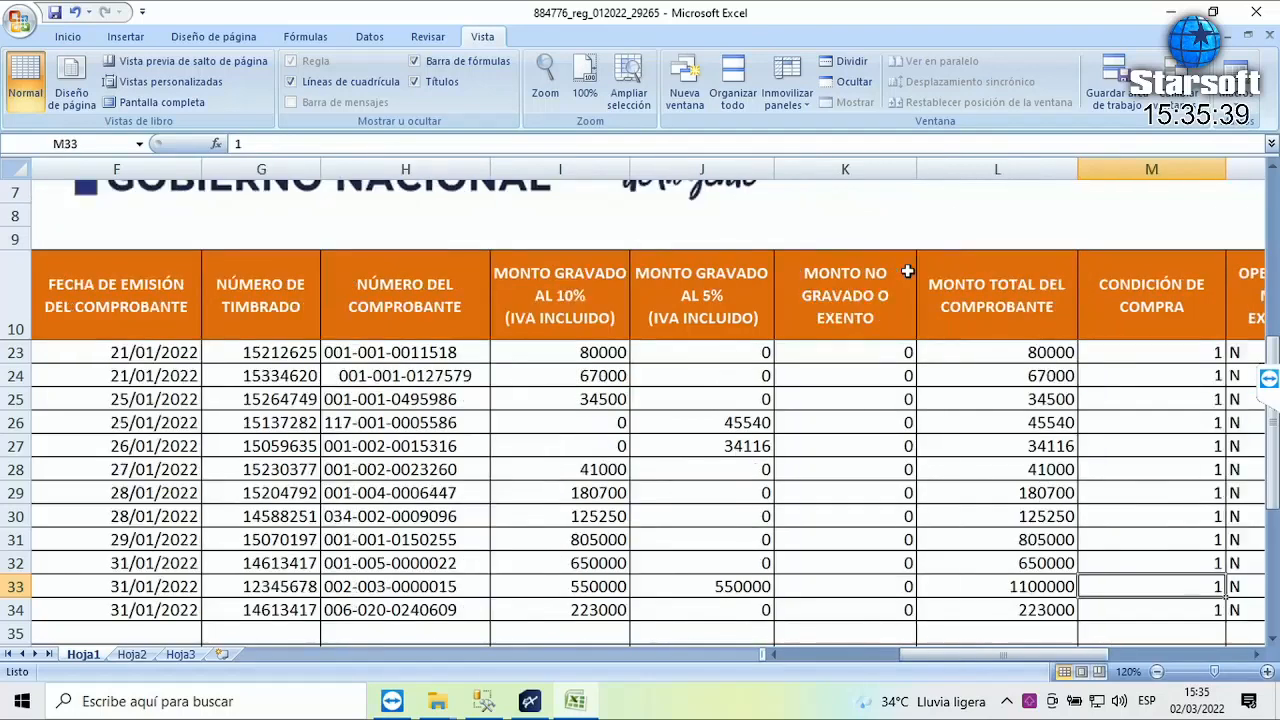
key(Right)
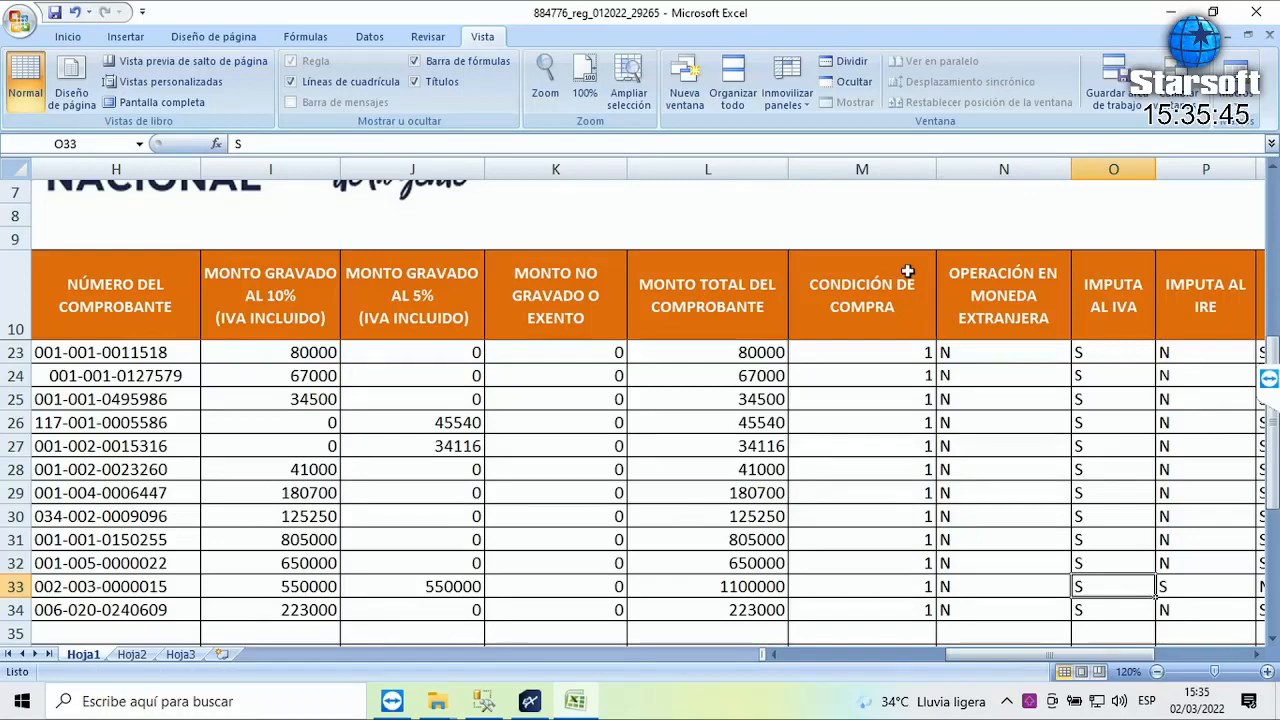
key(Right)
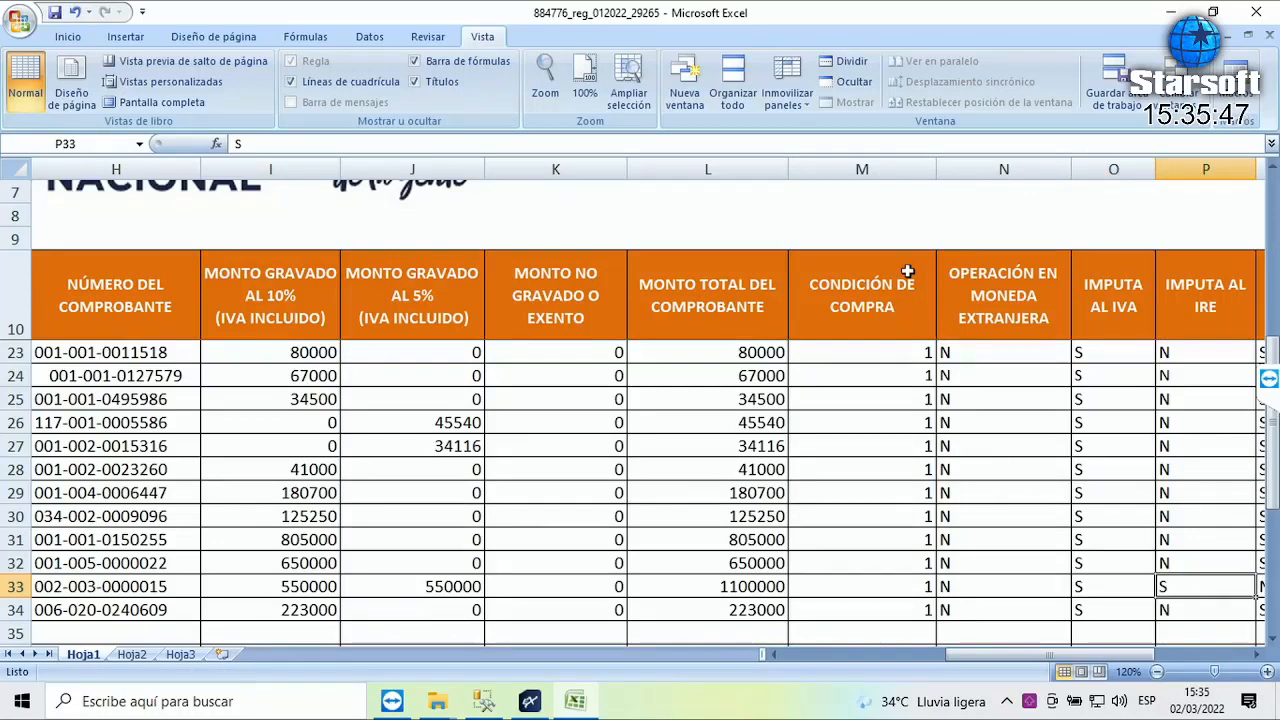
key(Right)
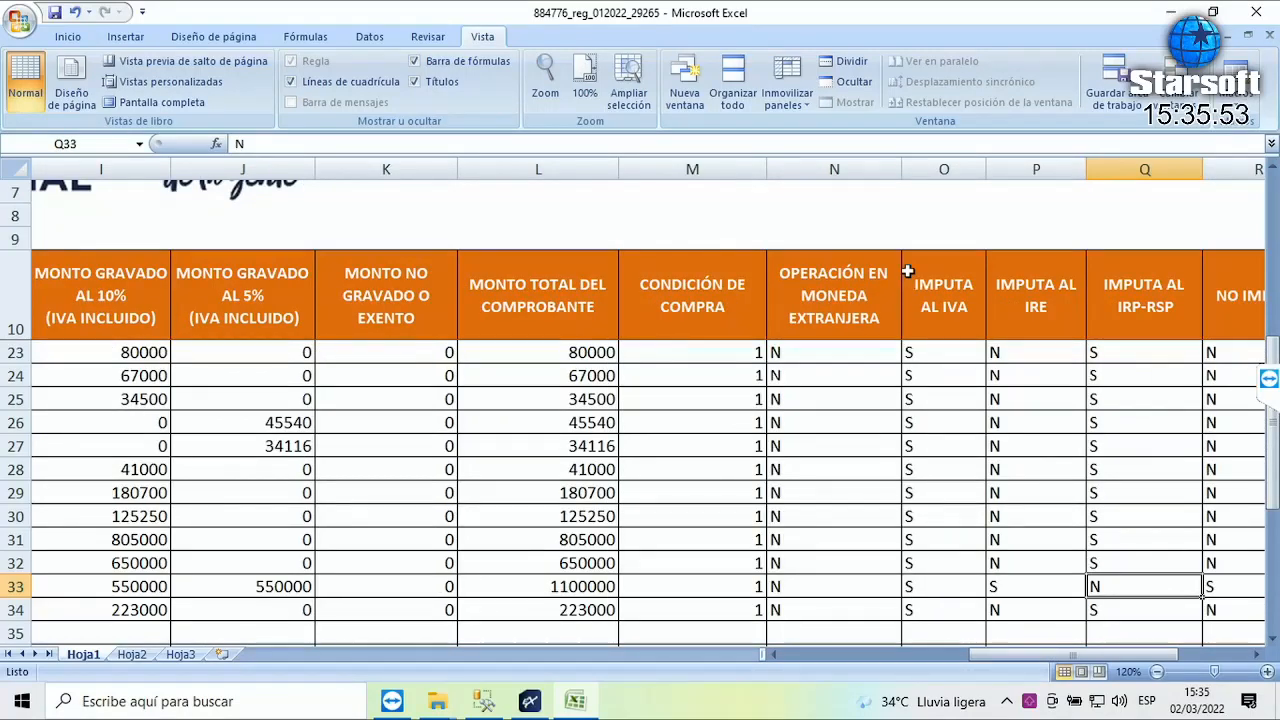
key(Left)
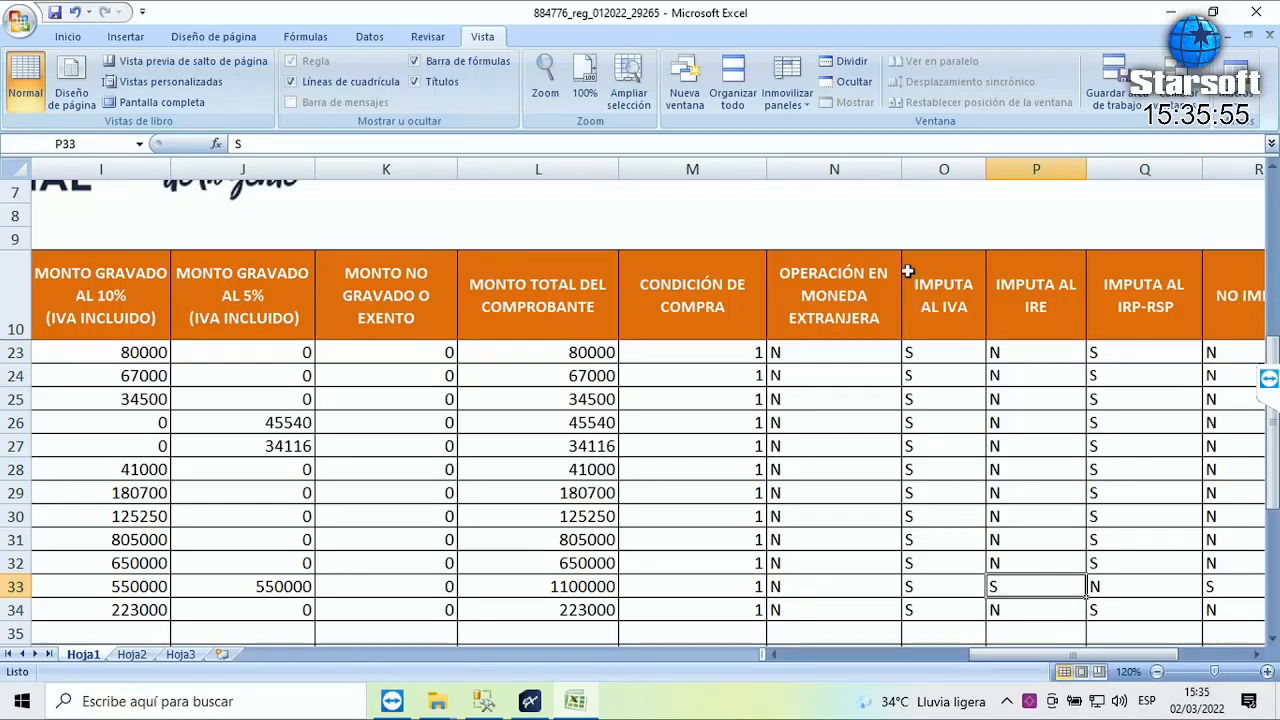
key(Right)
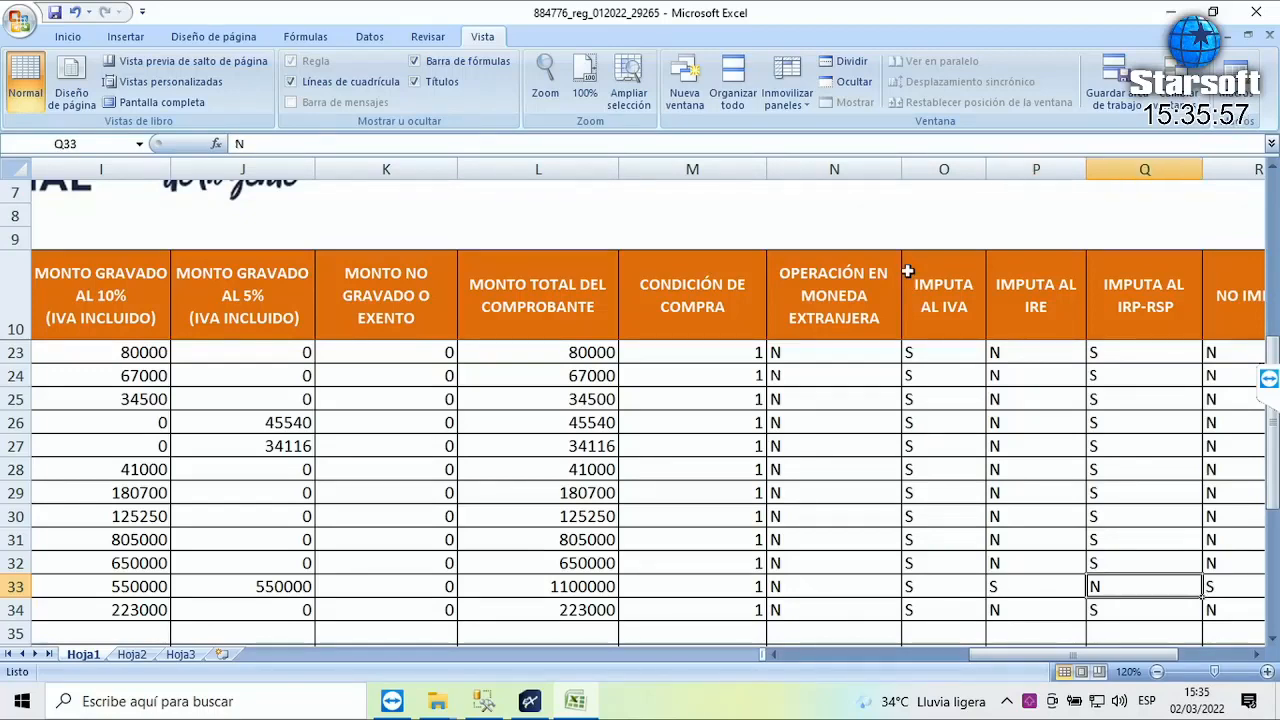
key(Right)
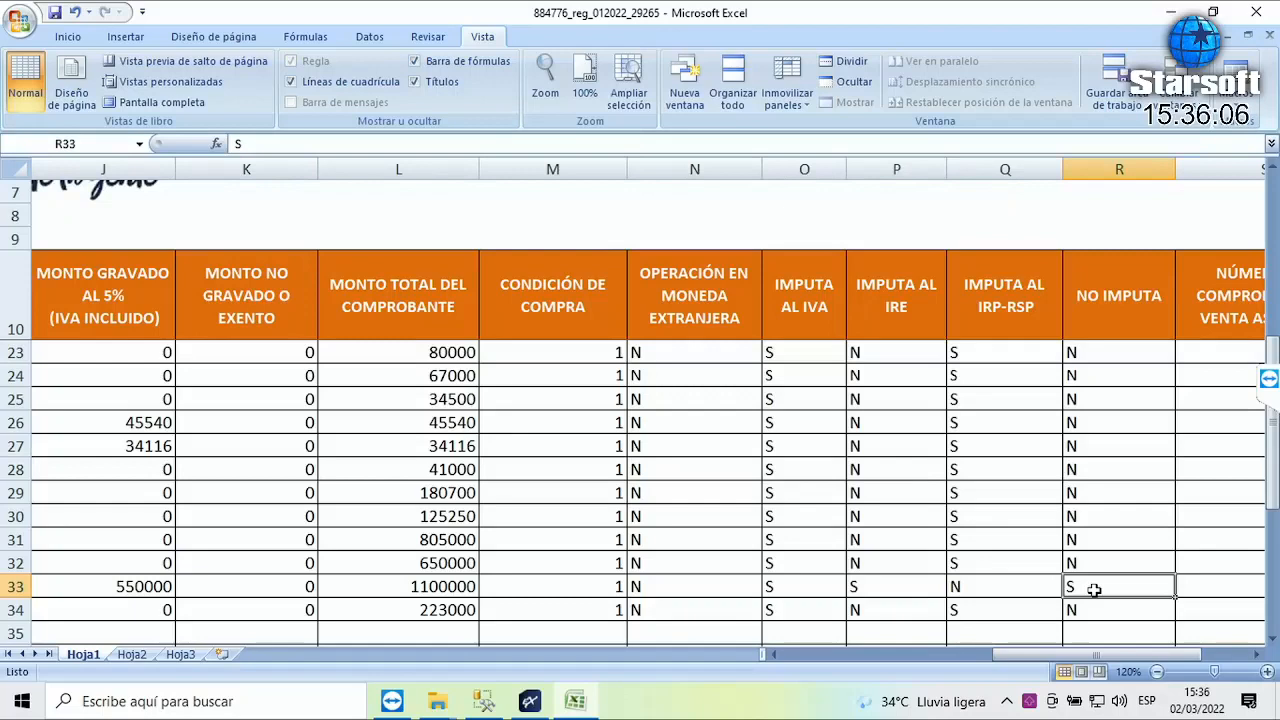
key(Left)
key(Left)
key(Left)
key(Left)
key(Left)
key(Left)
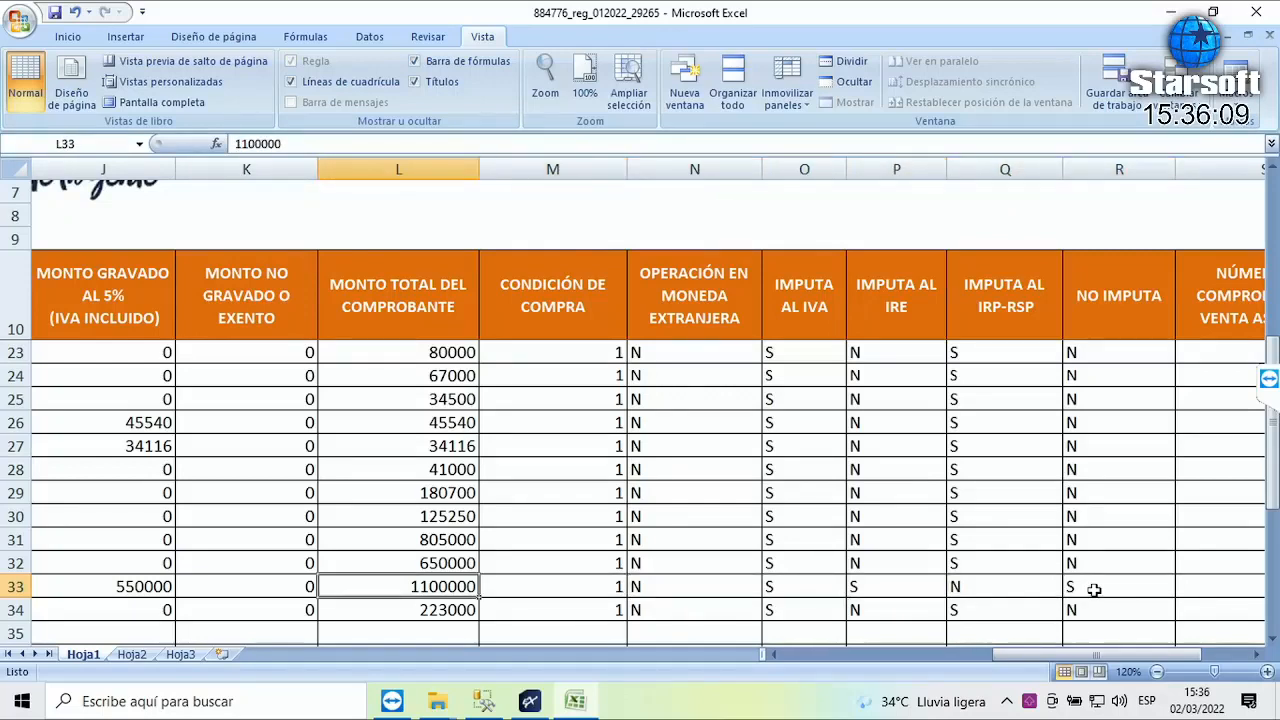
key(Right)
key(Right)
key(Right)
key(Right)
key(Right)
key(Right)
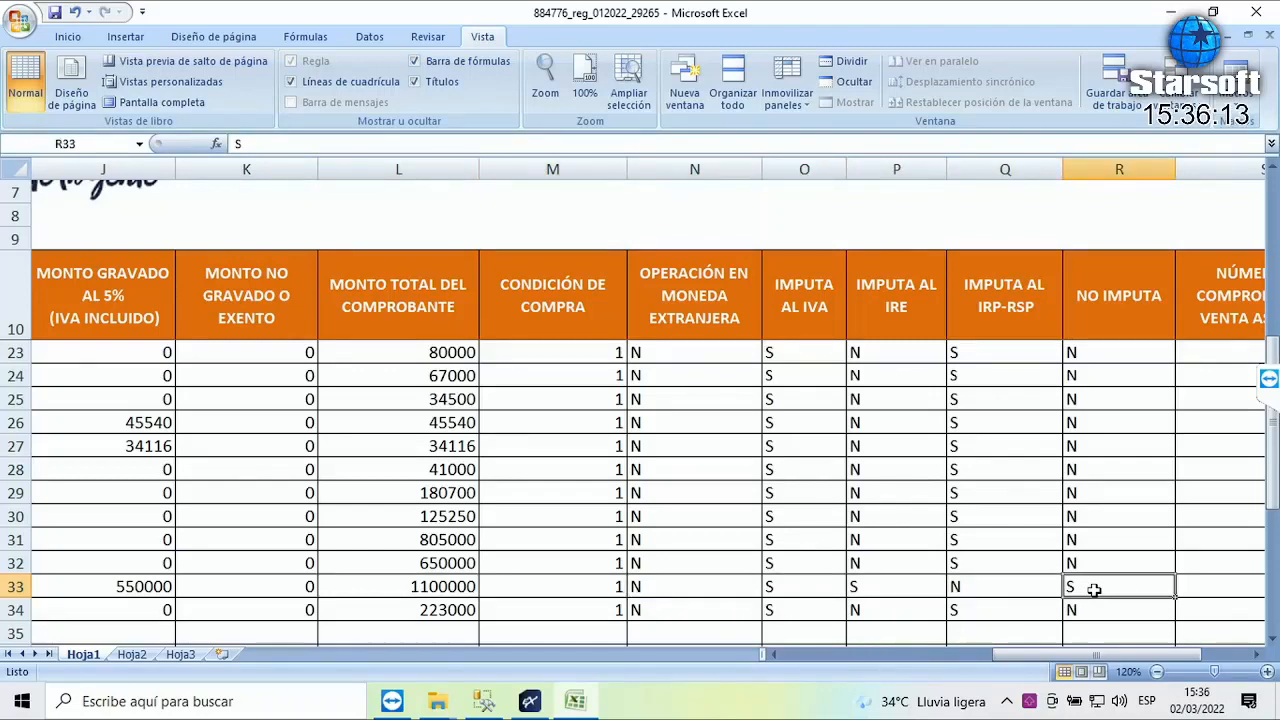
key(Right)
key(Right)
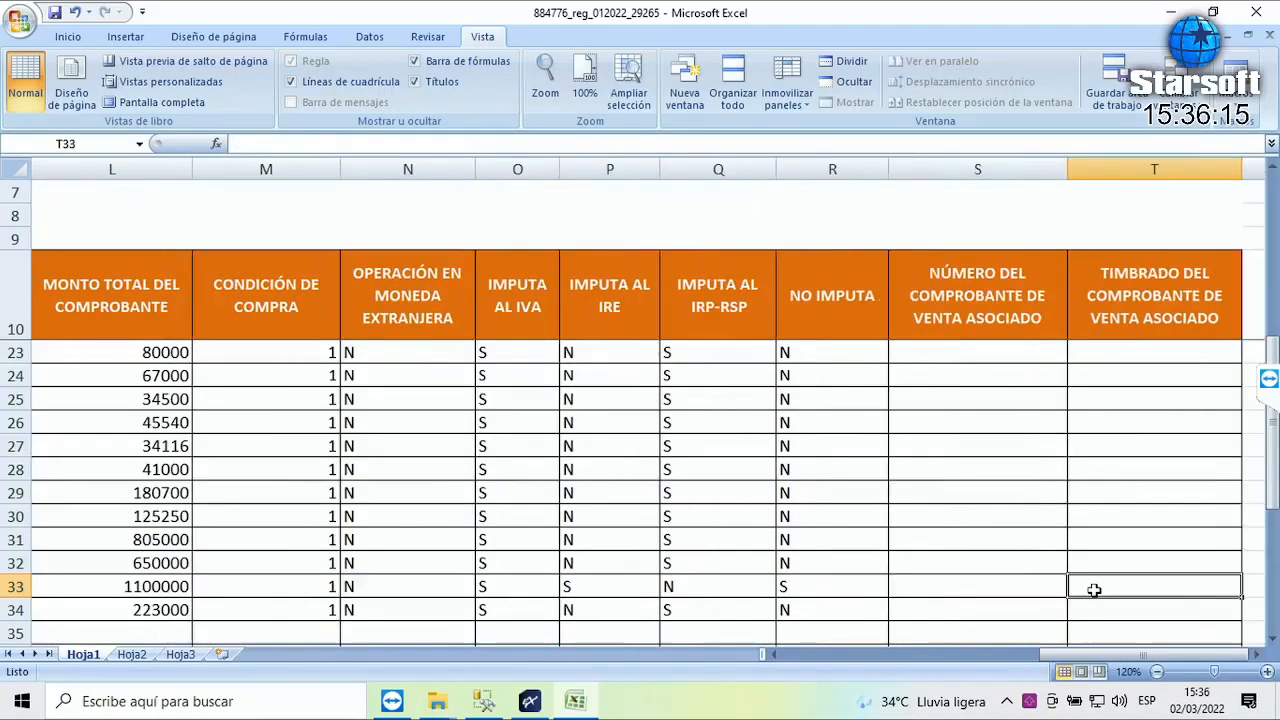
key(Left)
key(Left)
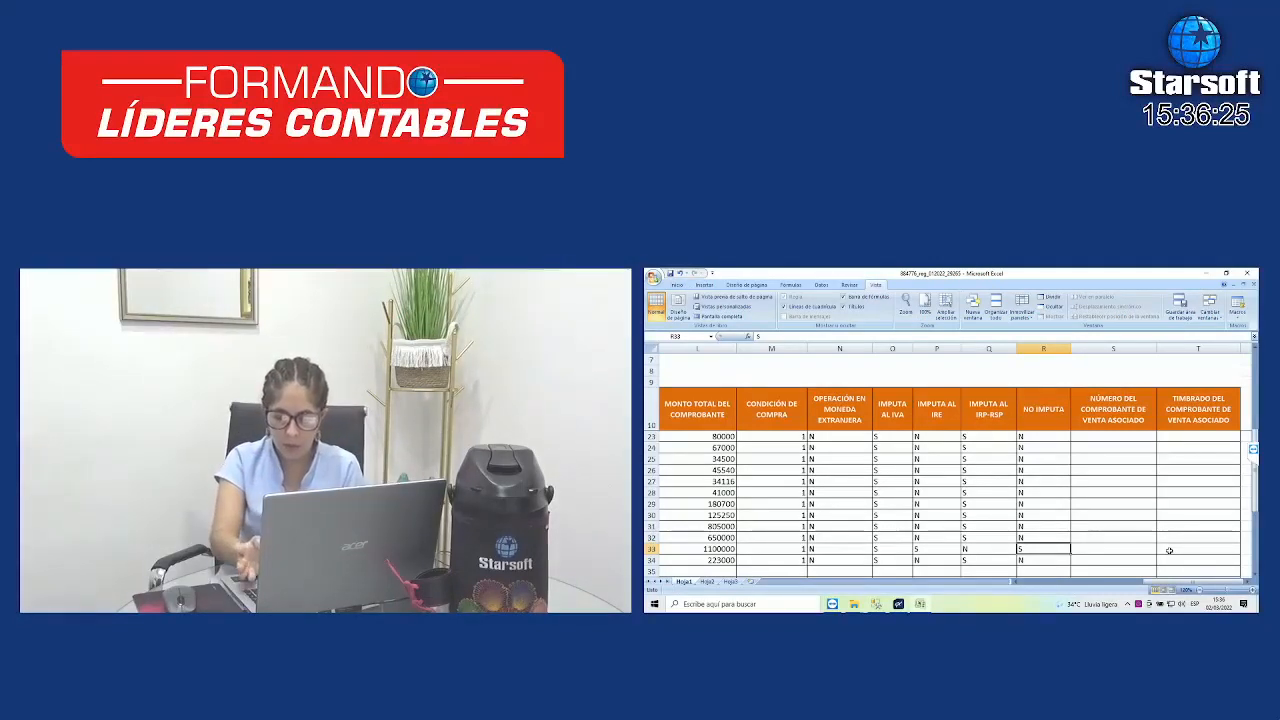
key(Left)
key(Left)
key(Left)
key(Left)
key(Left)
key(Left)
key(Left)
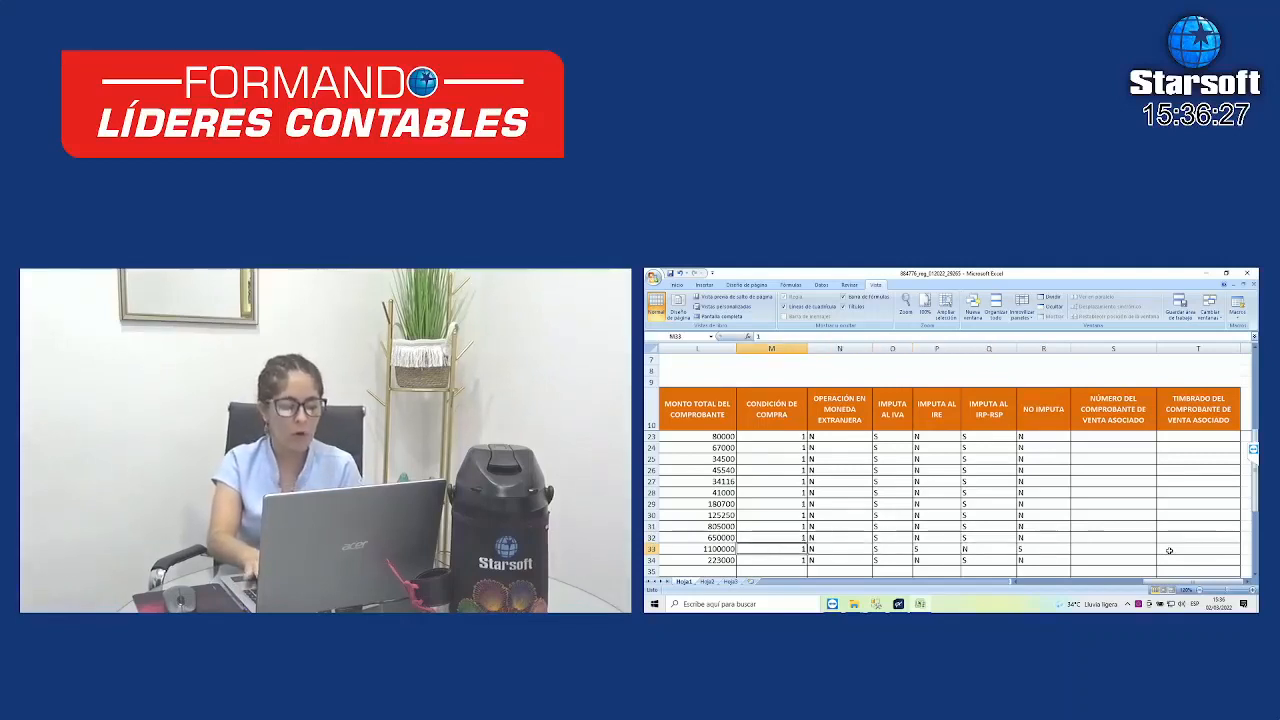
key(Left)
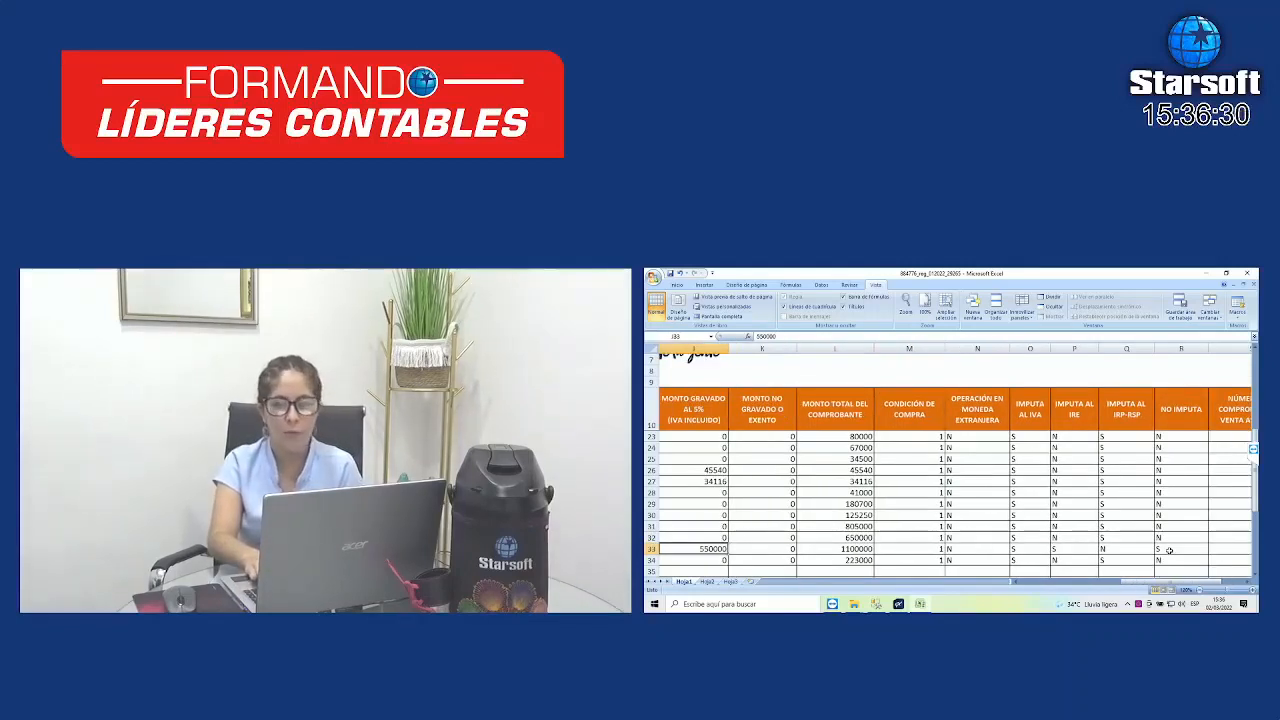
key(Left)
key(Left)
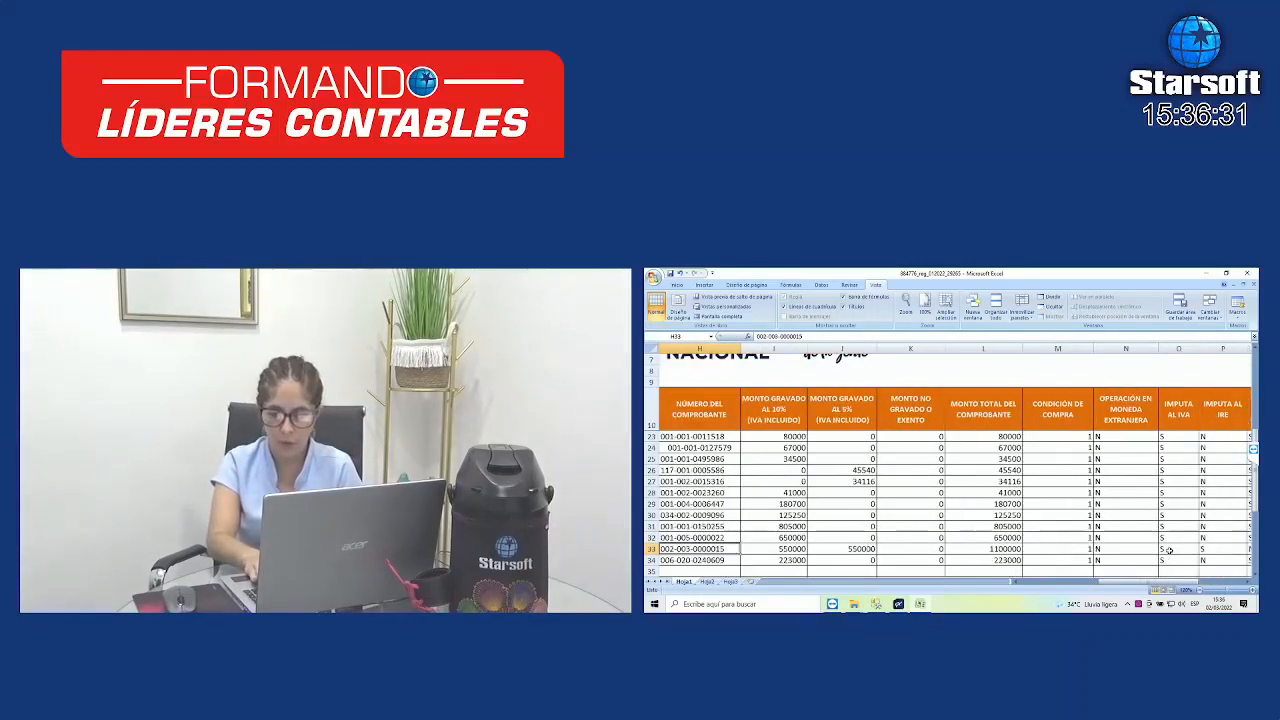
key(Right)
key(Right)
key(Right)
key(Right)
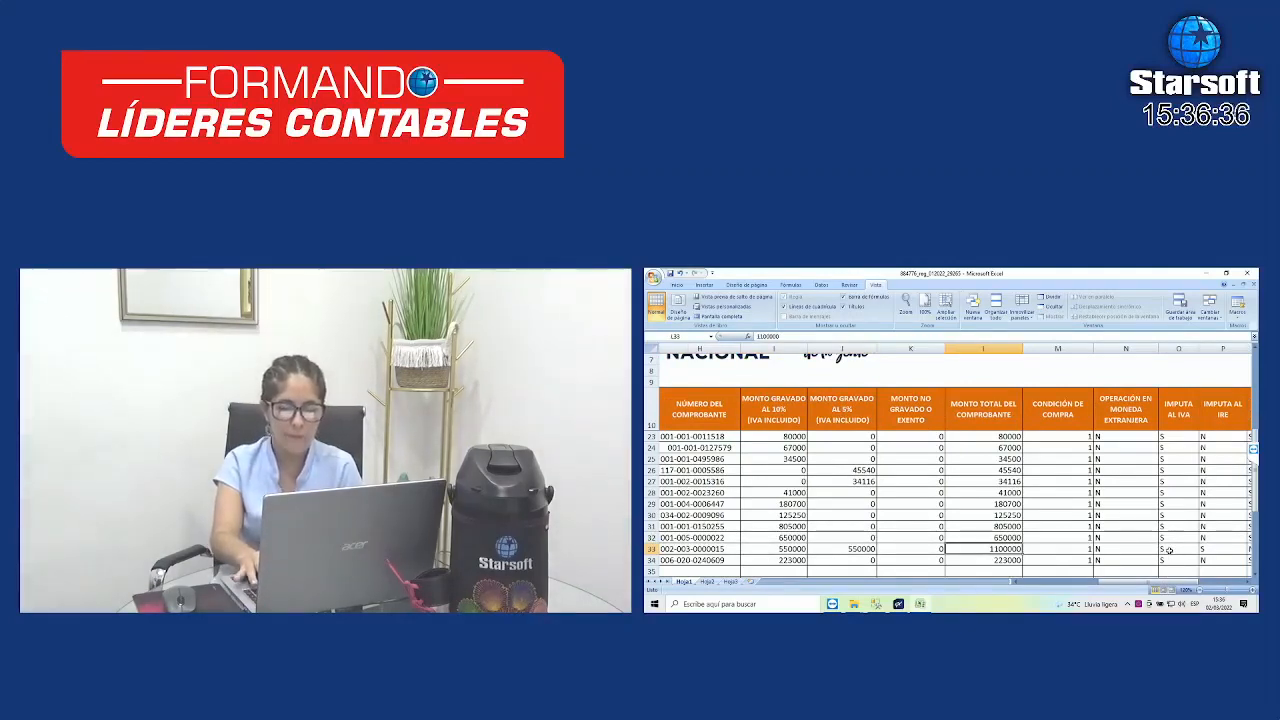
key(Left)
key(Left)
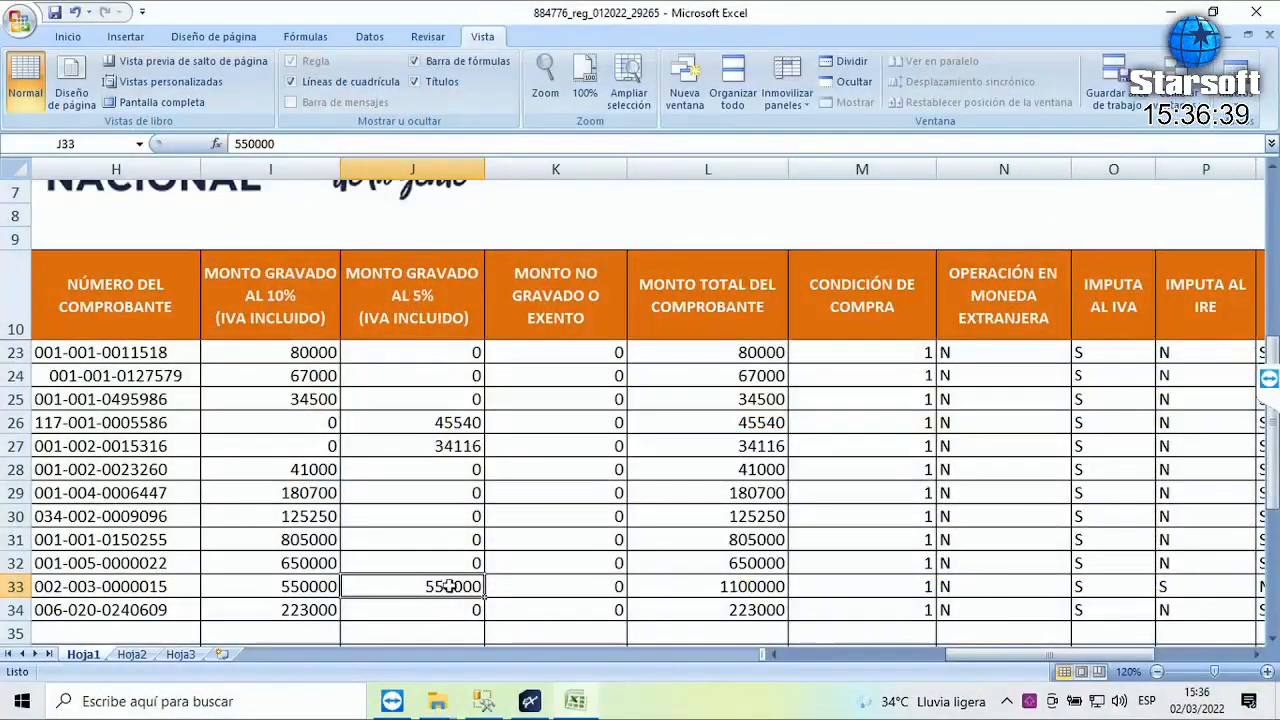
key(Right)
key(Right)
key(Right)
key(Right)
key(Right)
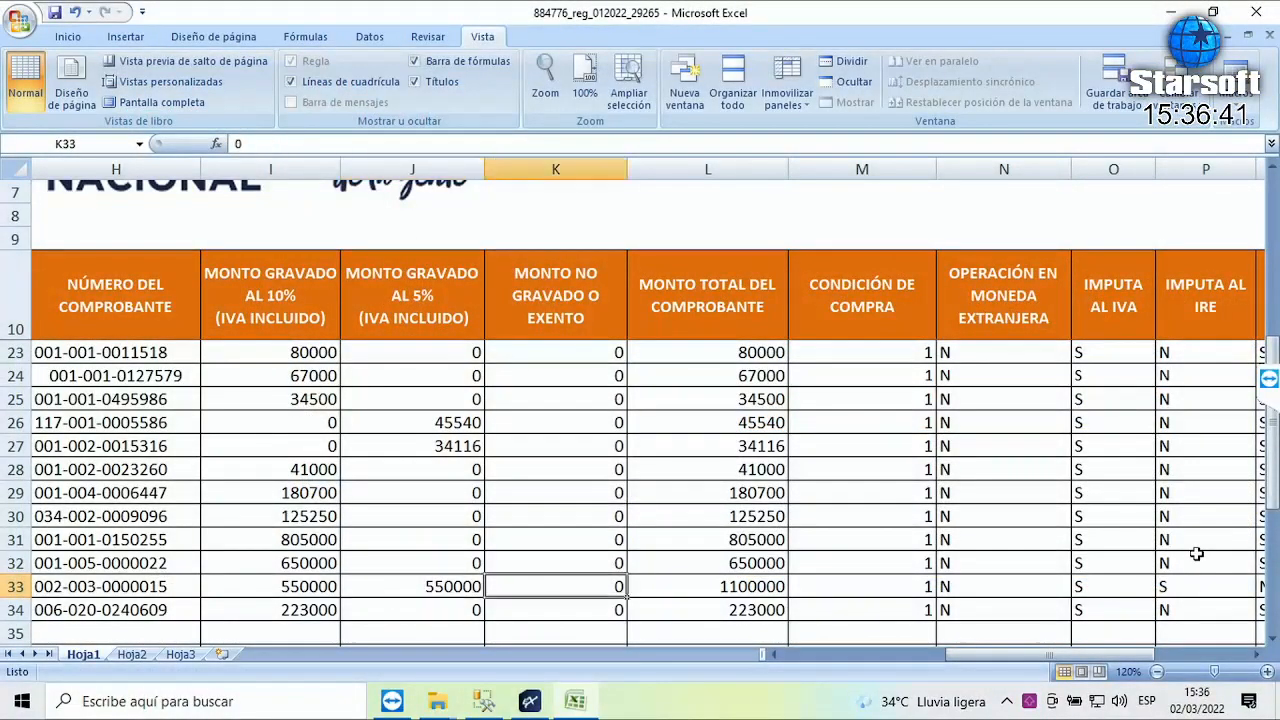
key(Right)
key(Right)
key(Right)
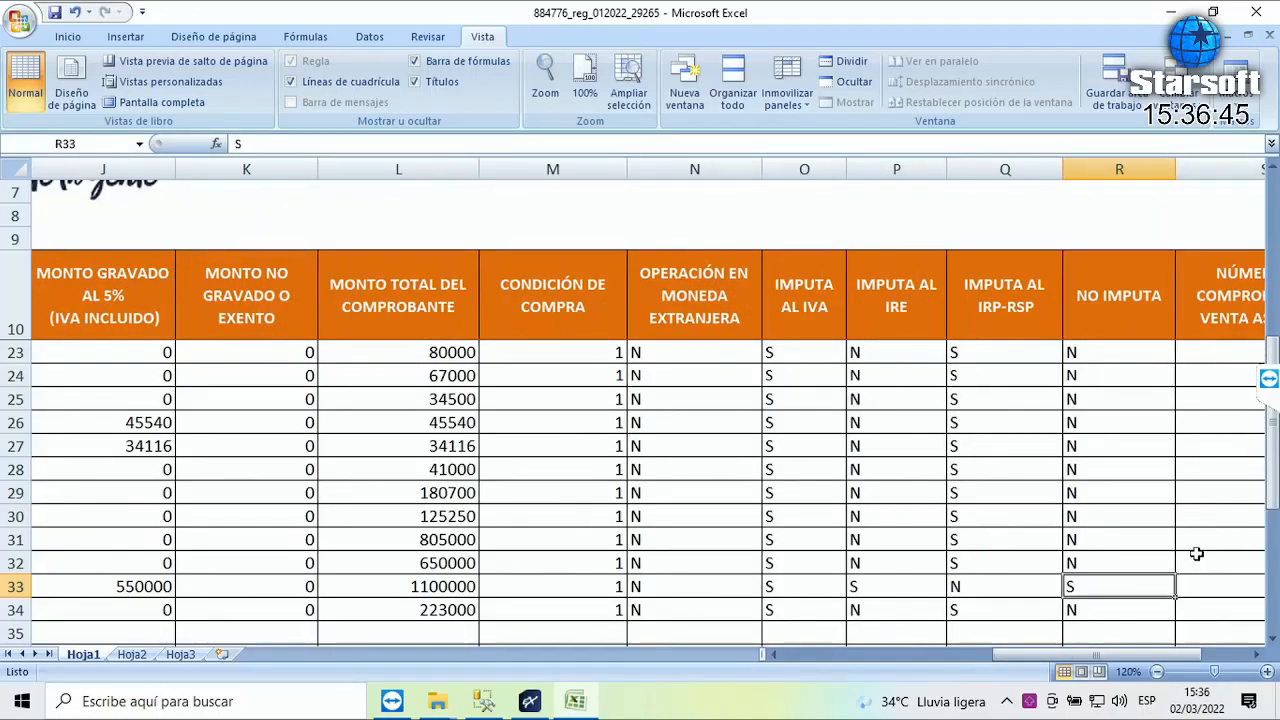
key(Right)
key(Left)
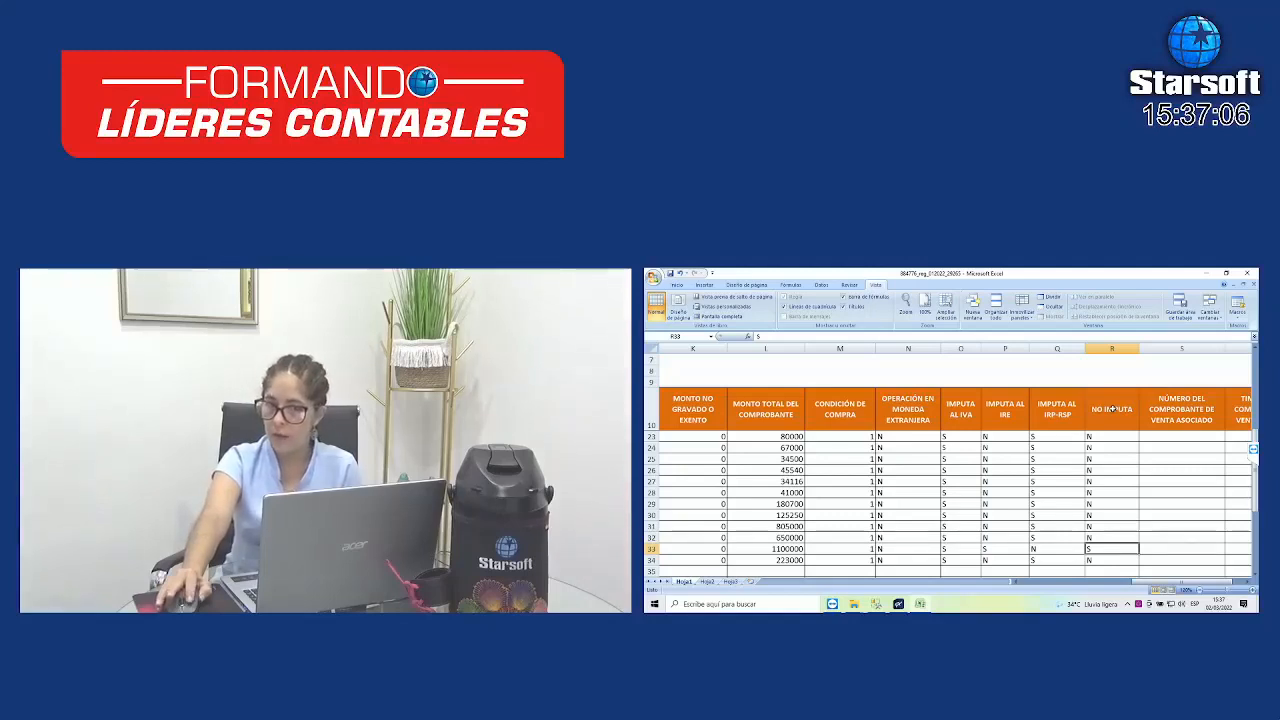
drag(1102, 551, 758, 550)
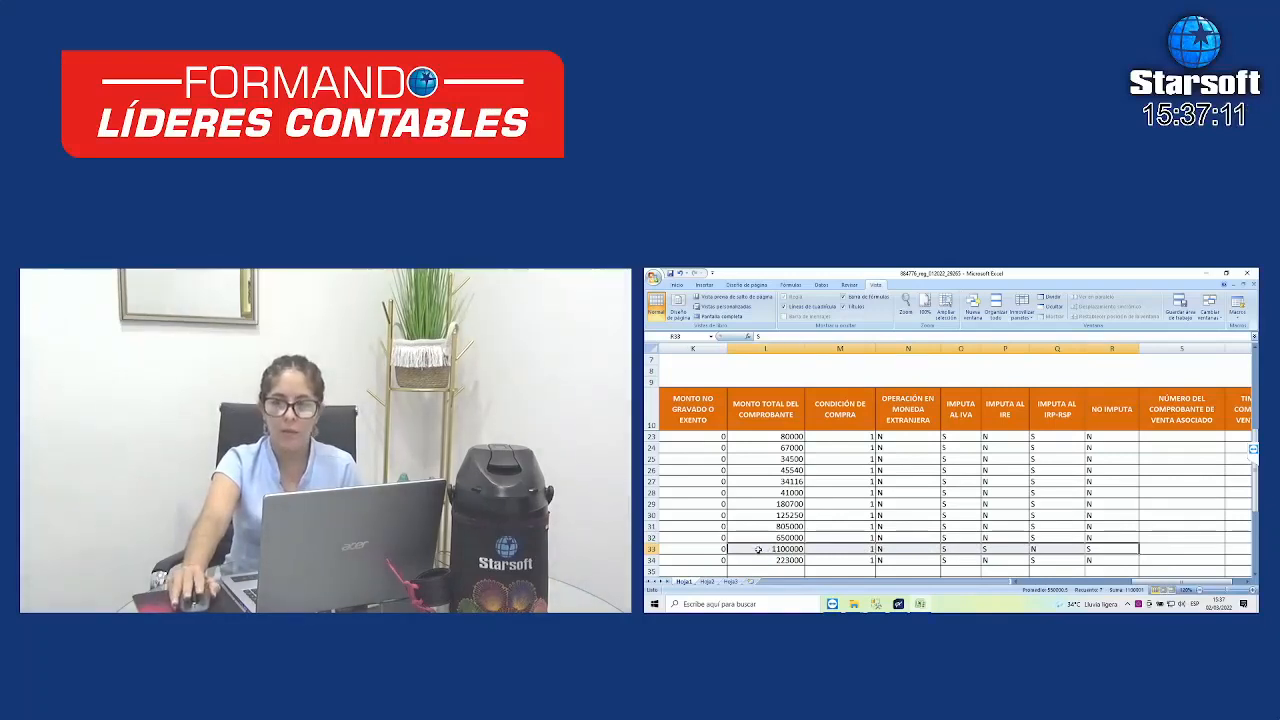
click(1099, 550)
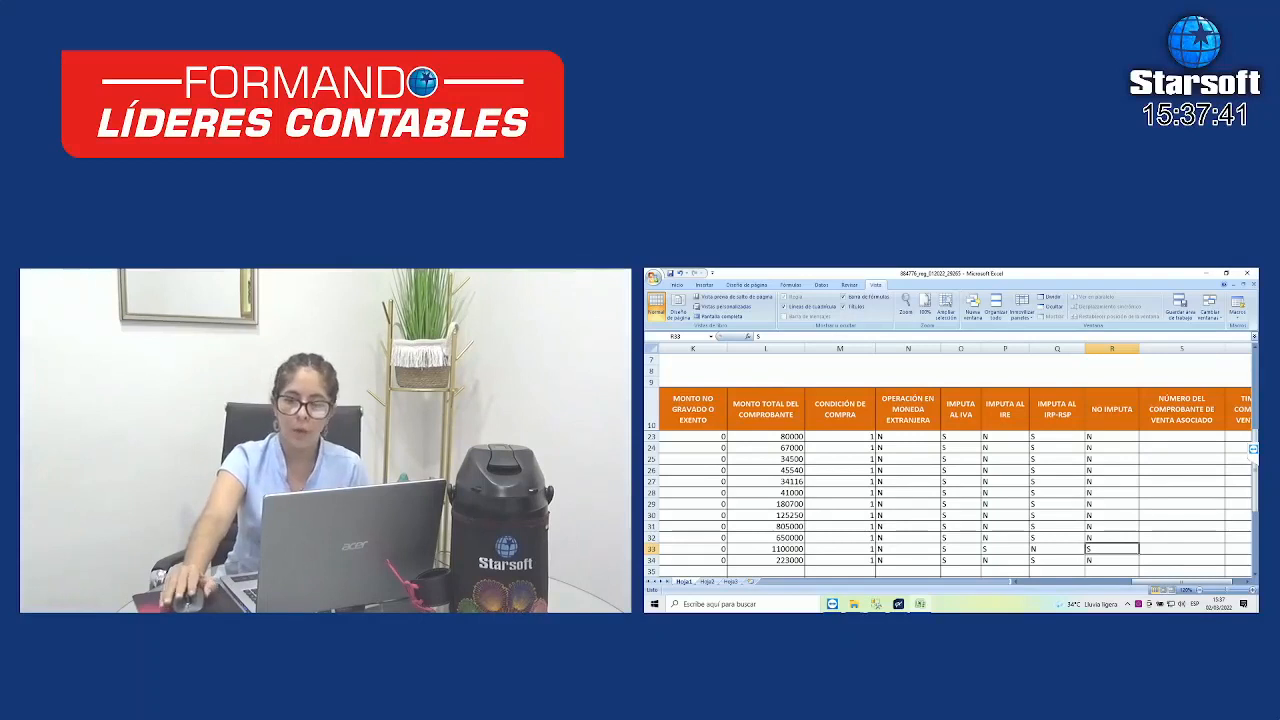
- Close Excel and the RG90 folder, then close the Res.90 file generation dialog
click(1247, 273)
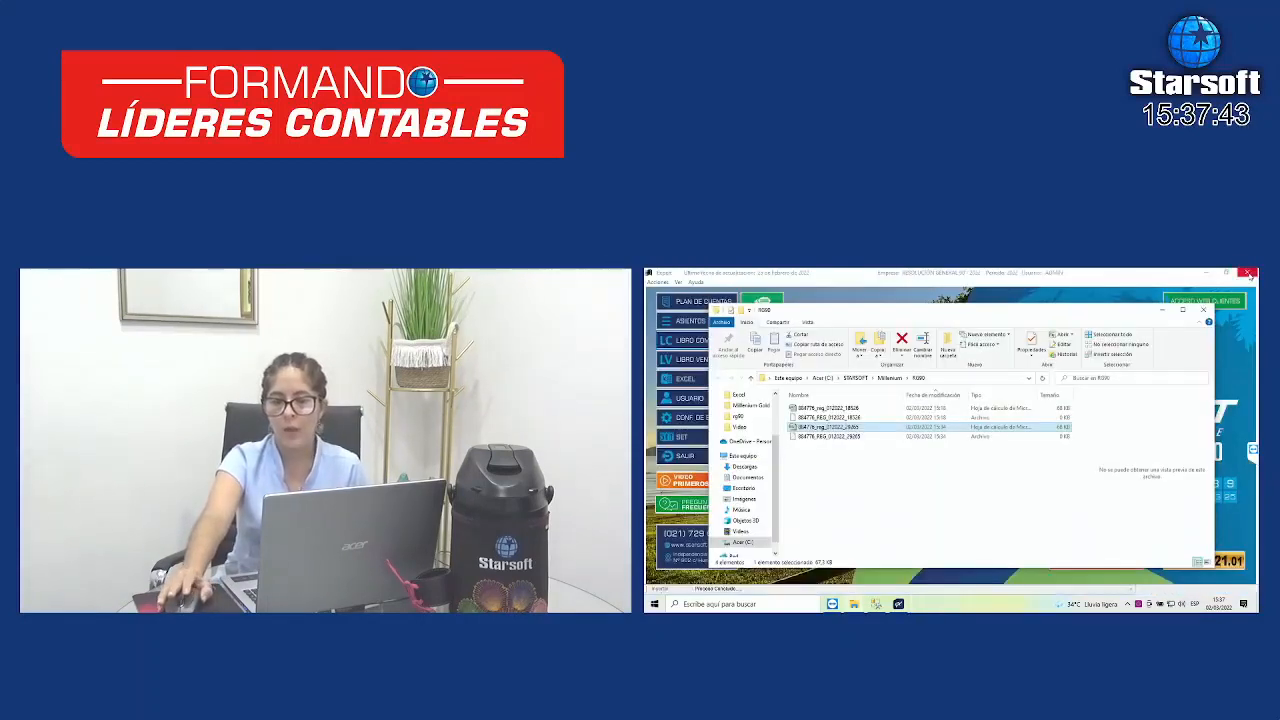
click(1206, 311)
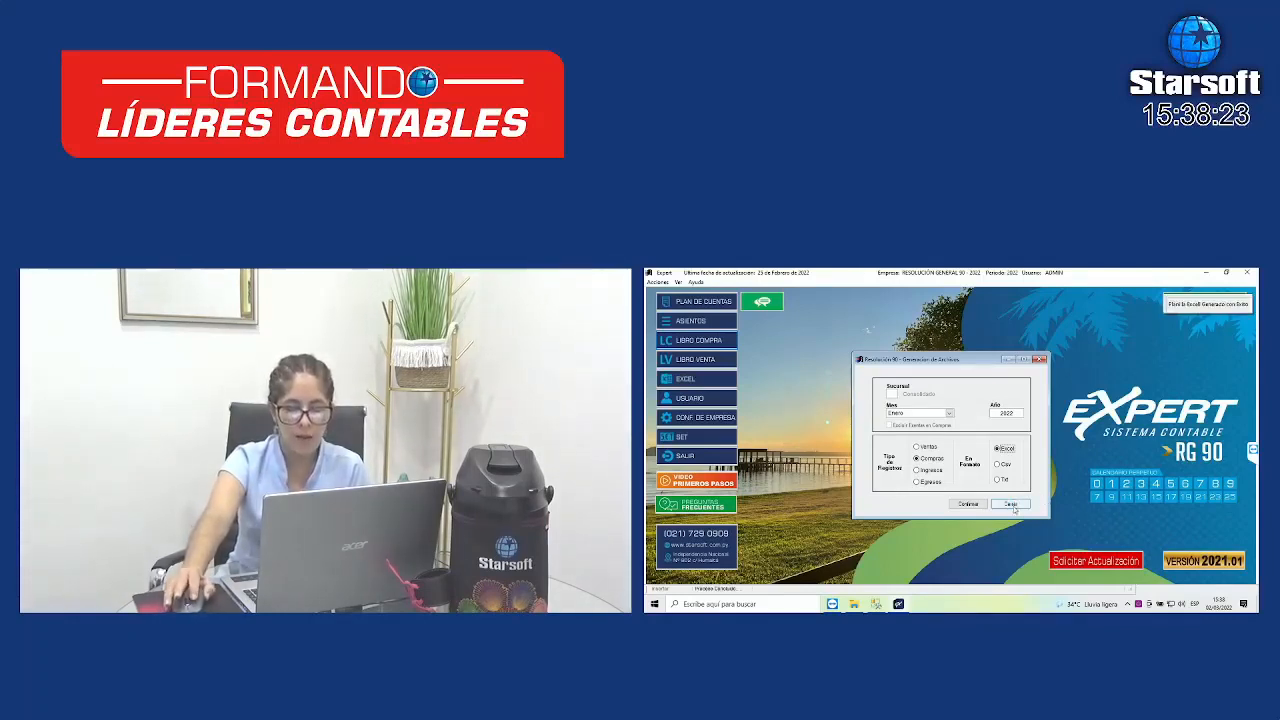
click(1012, 504)
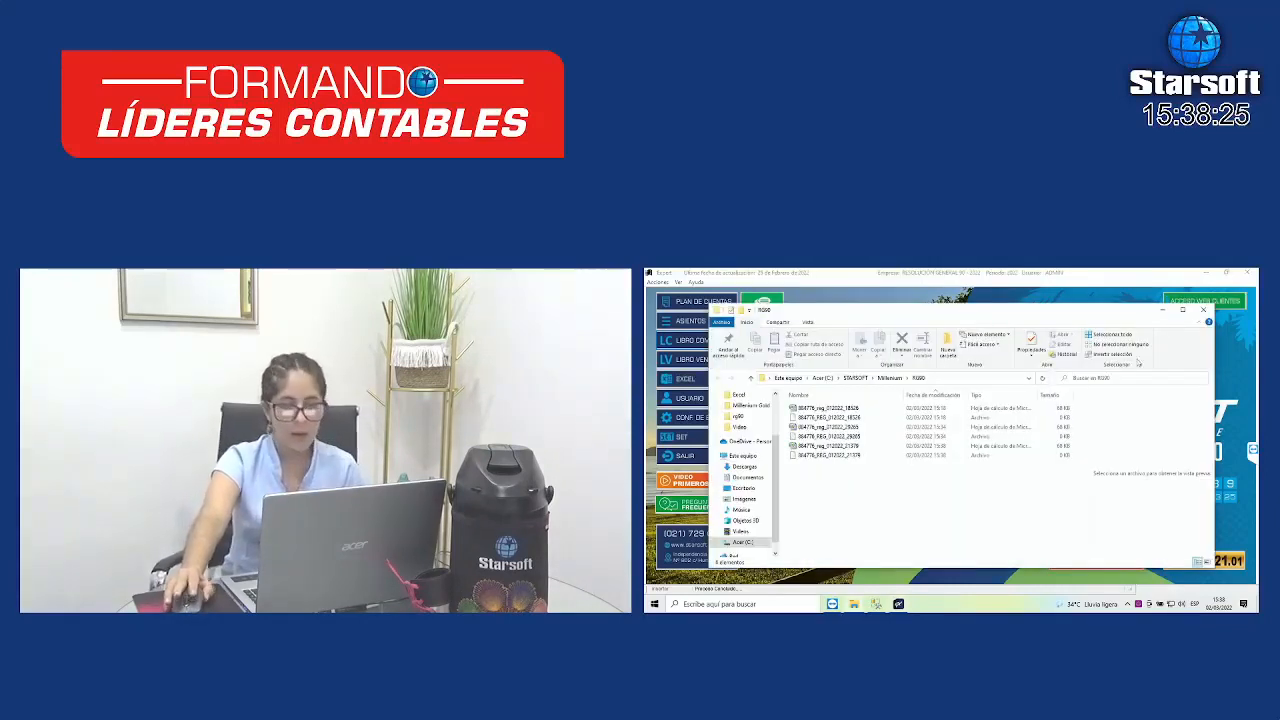
click(1203, 309)
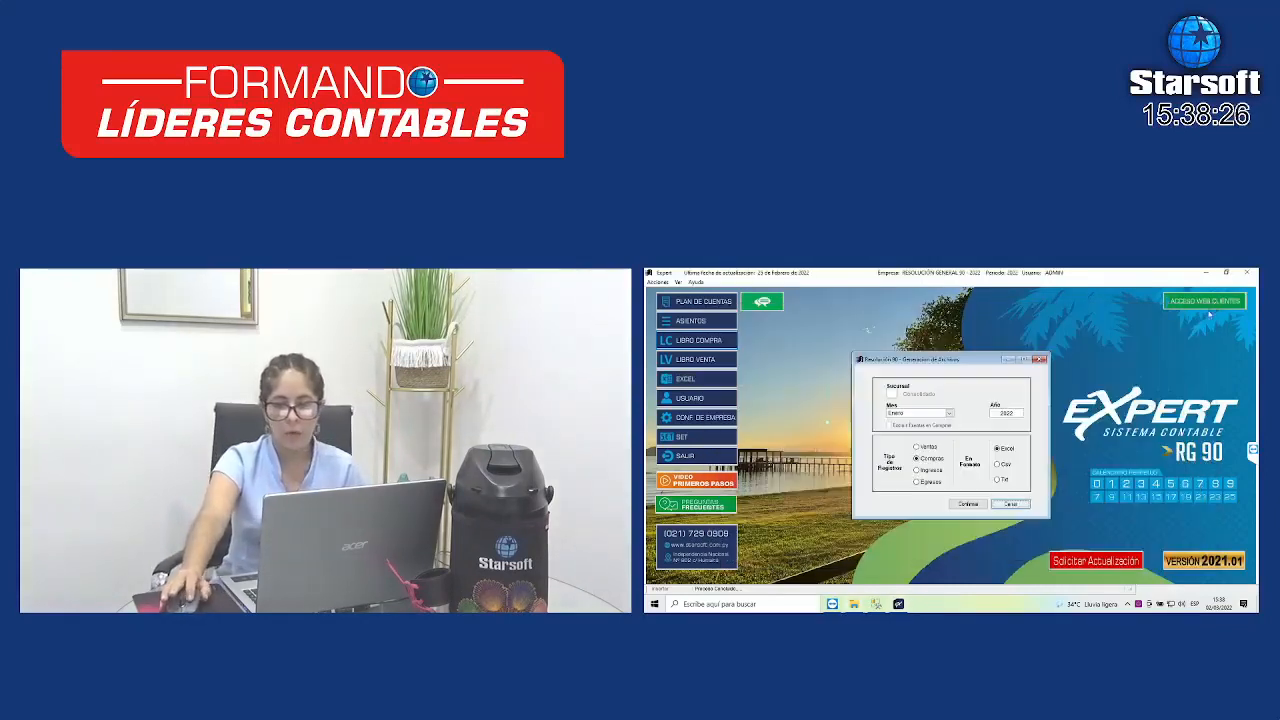
click(1017, 505)
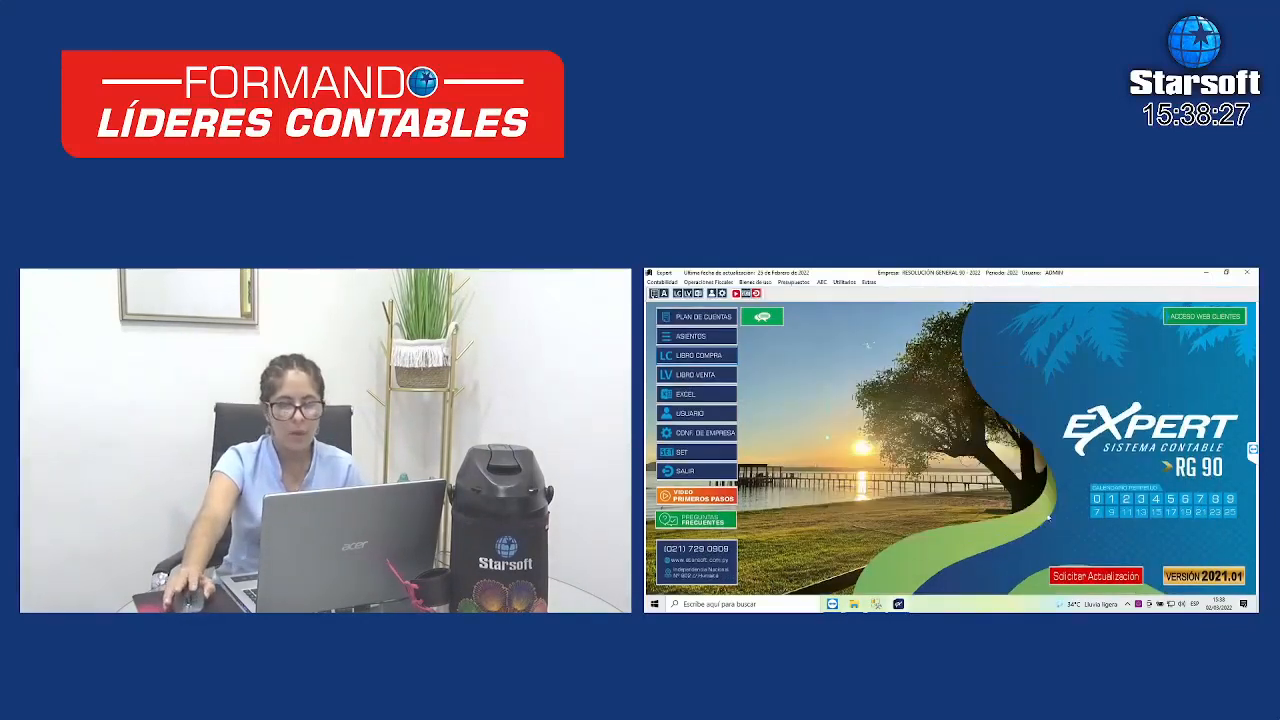
click(698, 357)
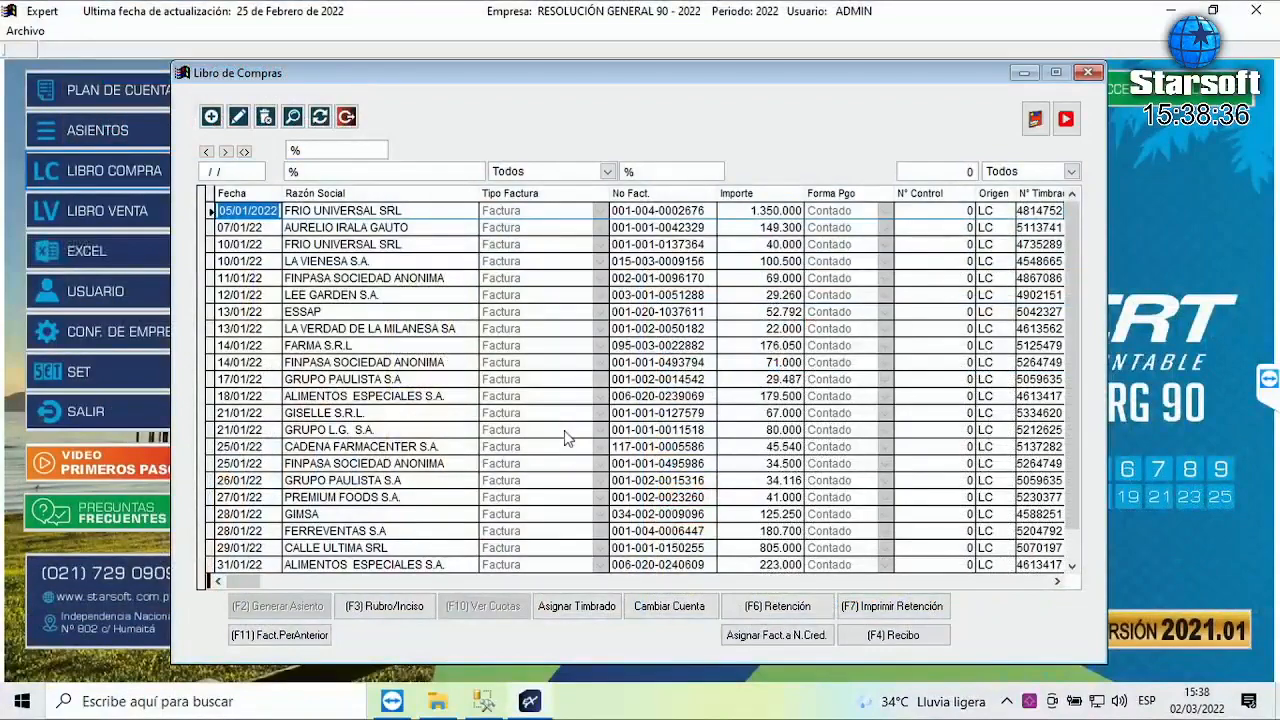
key(Num_Lock)
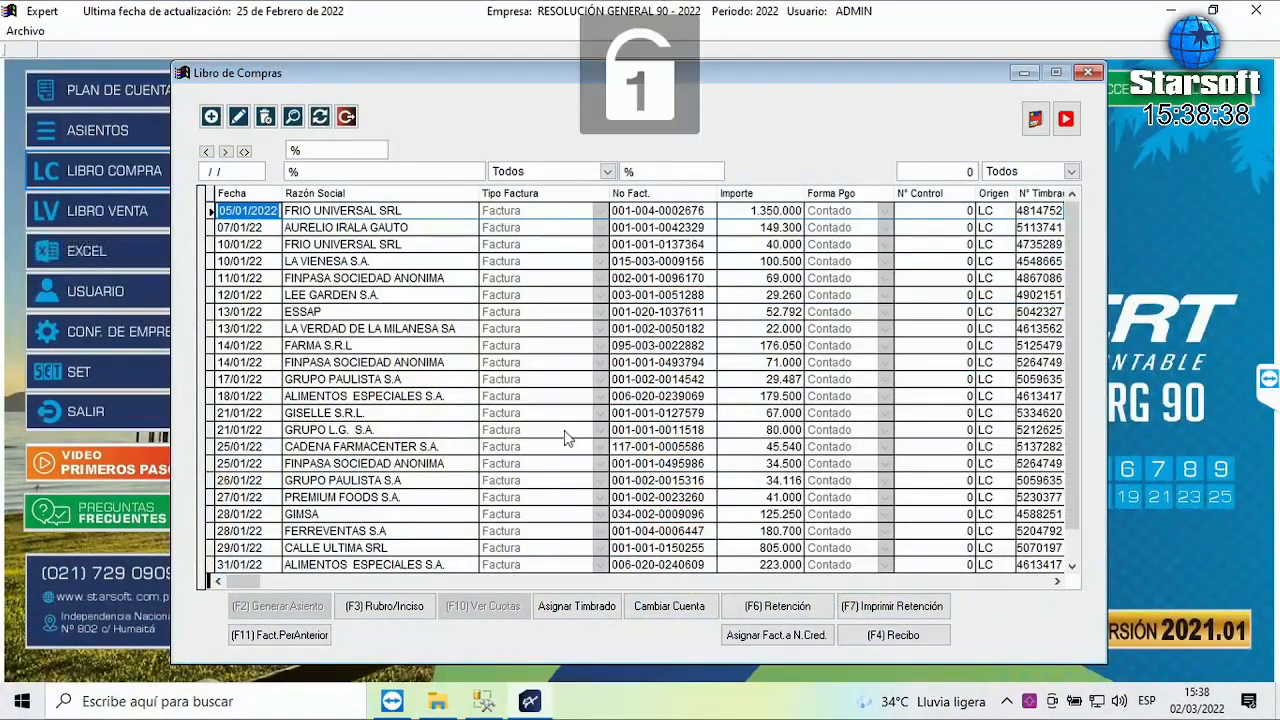
key(ctrl+End)
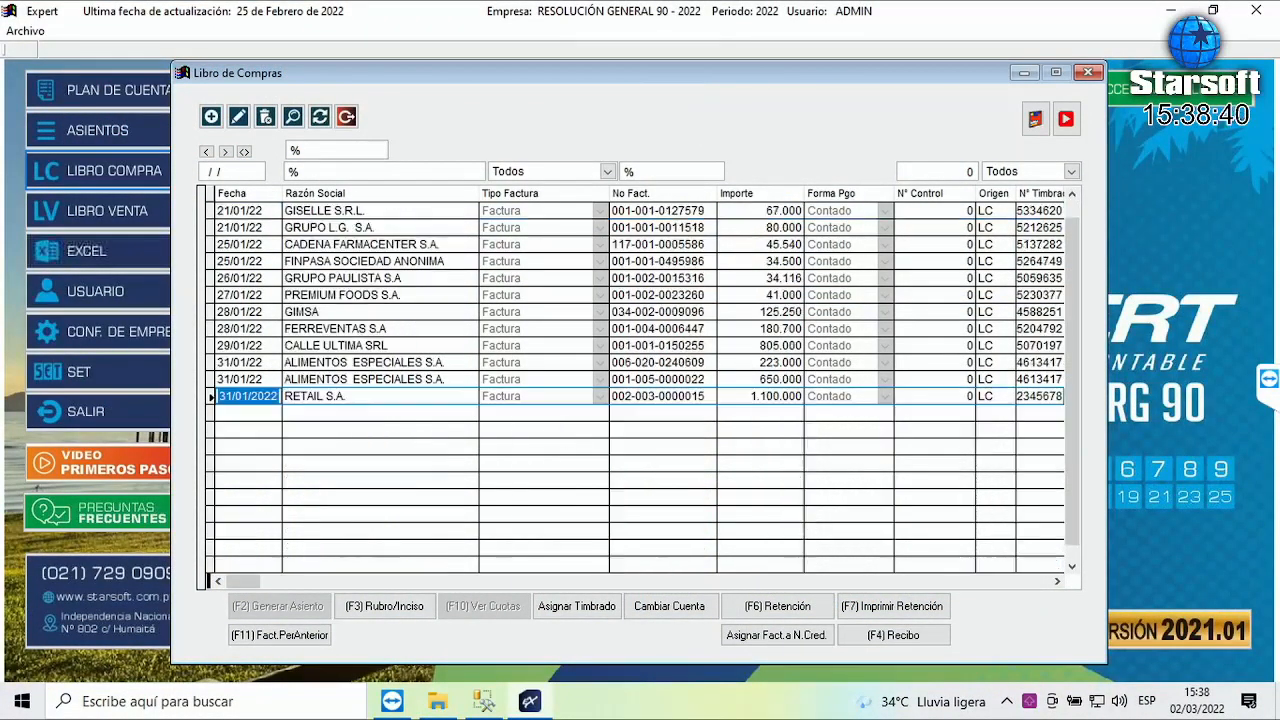
click(292, 117)
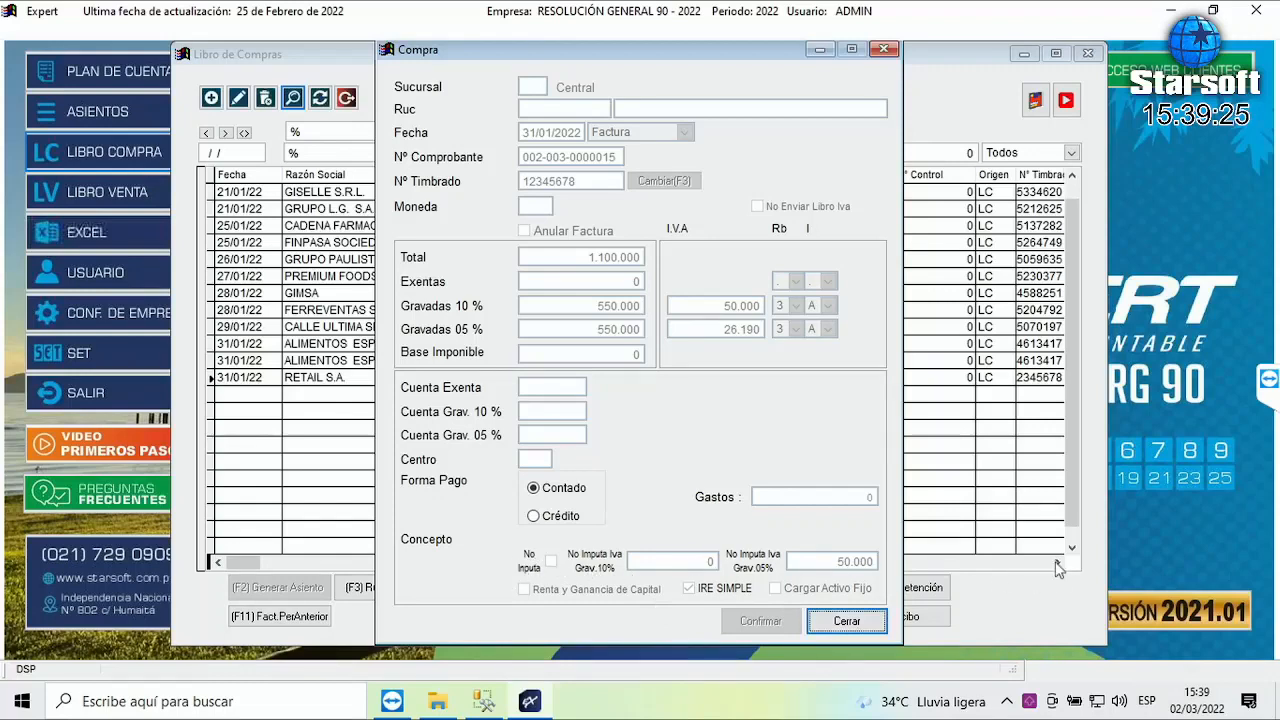
click(847, 624)
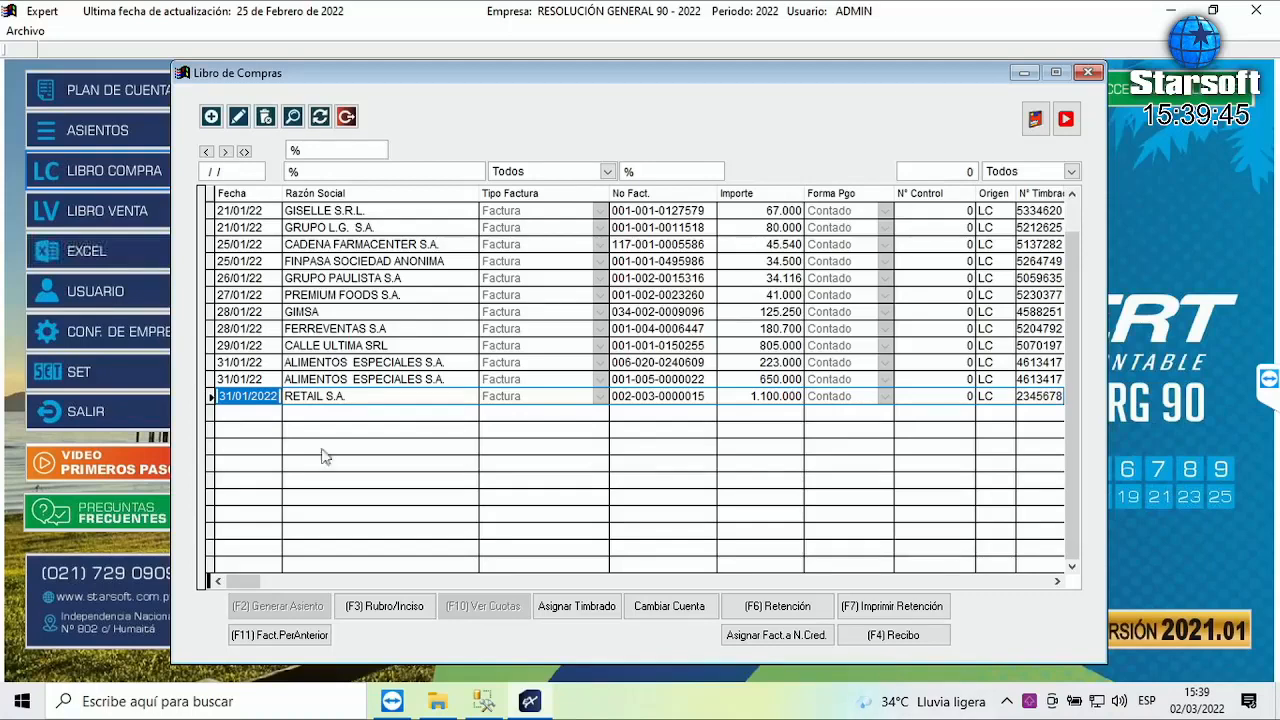
- Close the purchase book and open the Administra Res. 90 identifier management
click(345, 118)
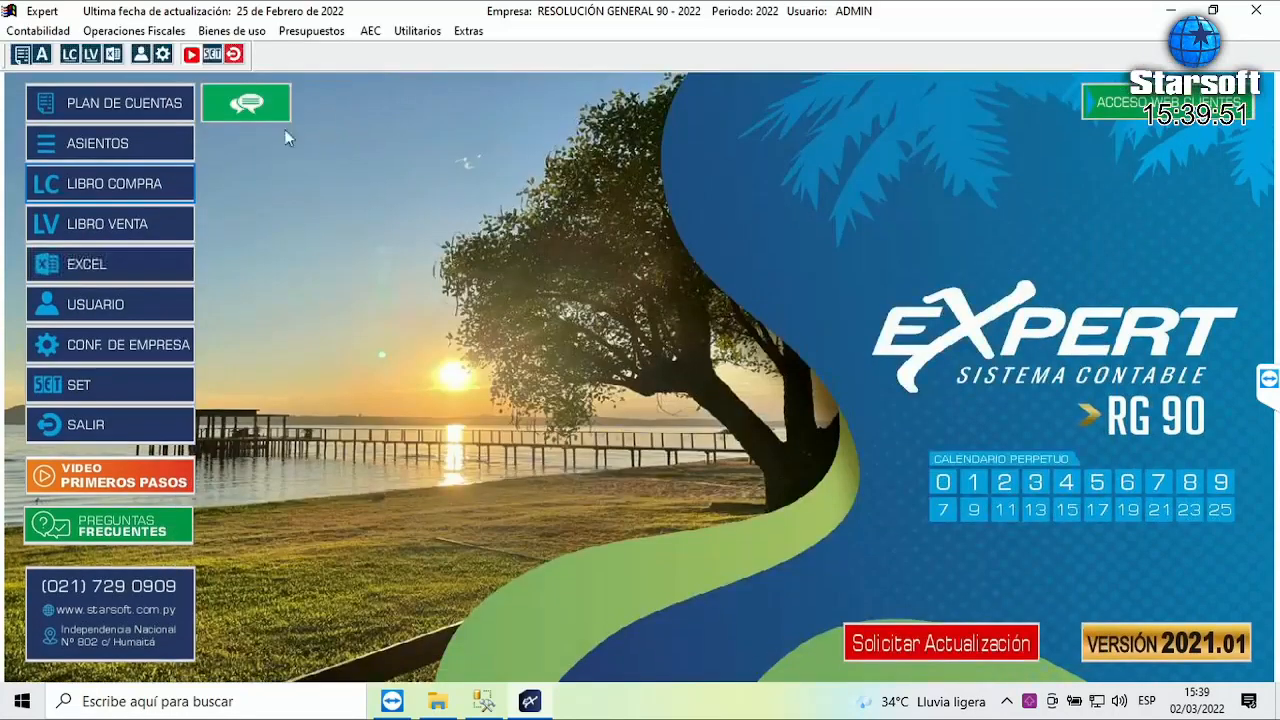
click(126, 31)
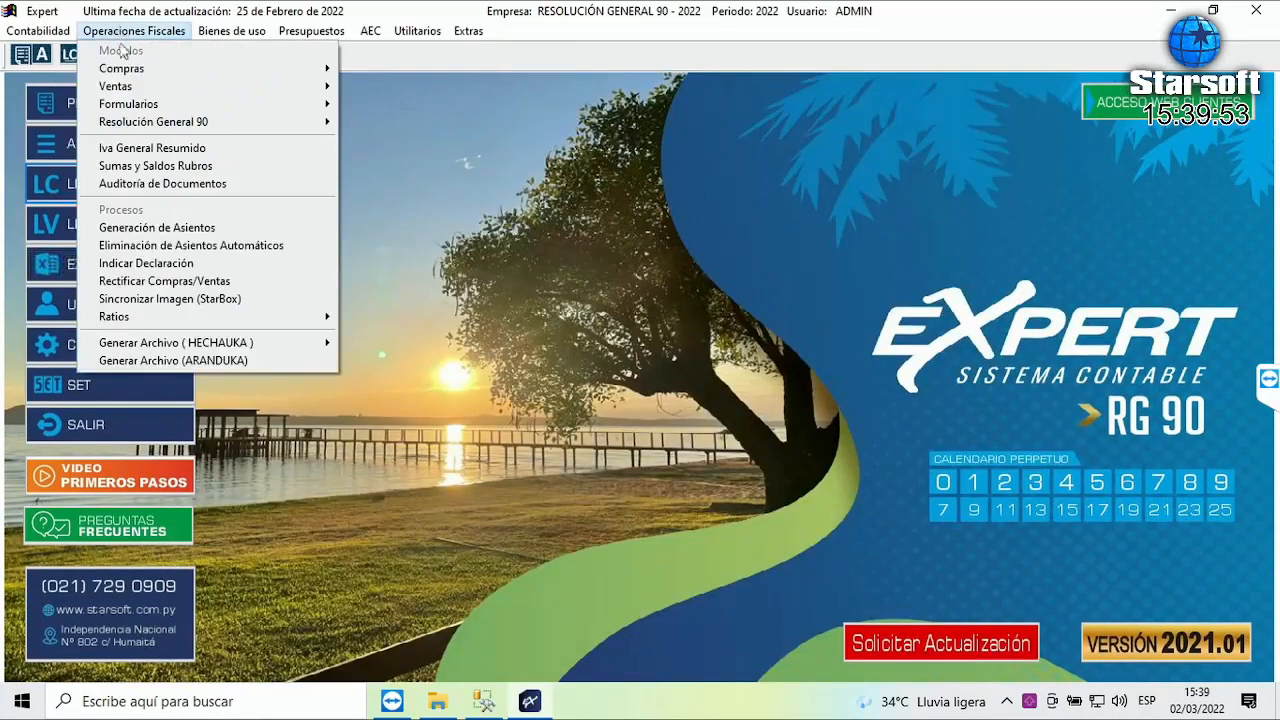
mouse_move(249, 127)
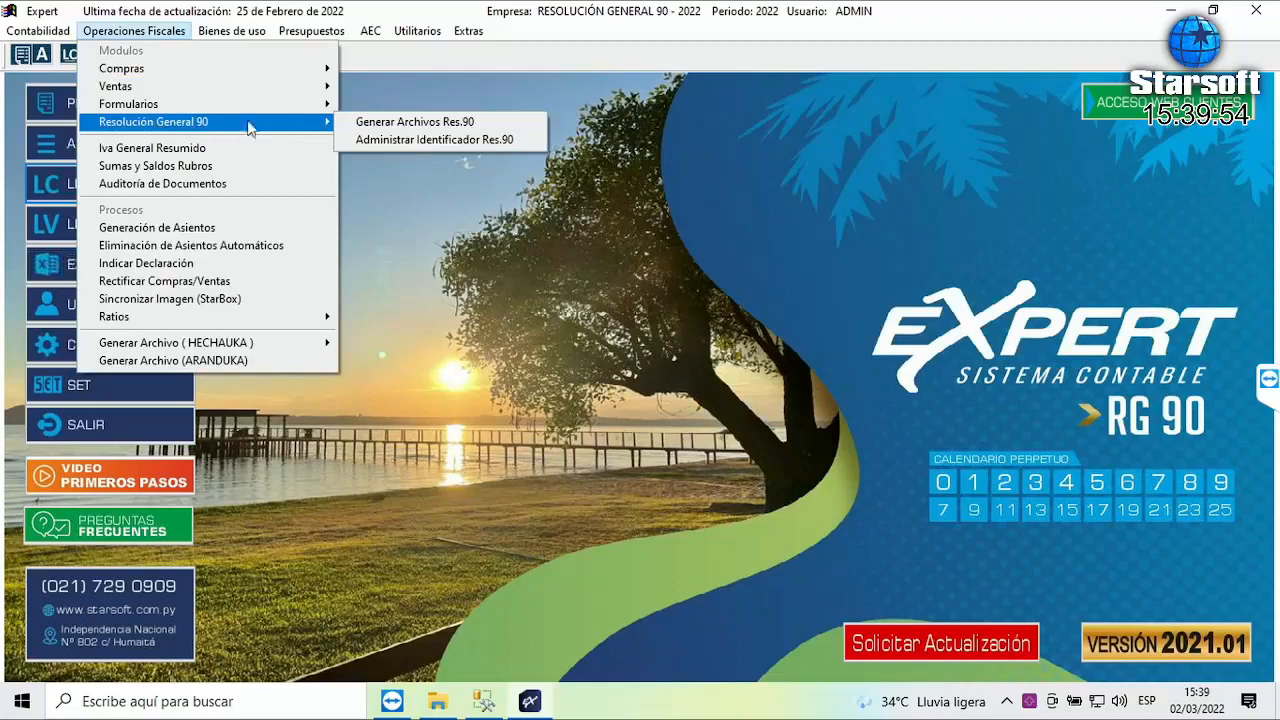
click(410, 142)
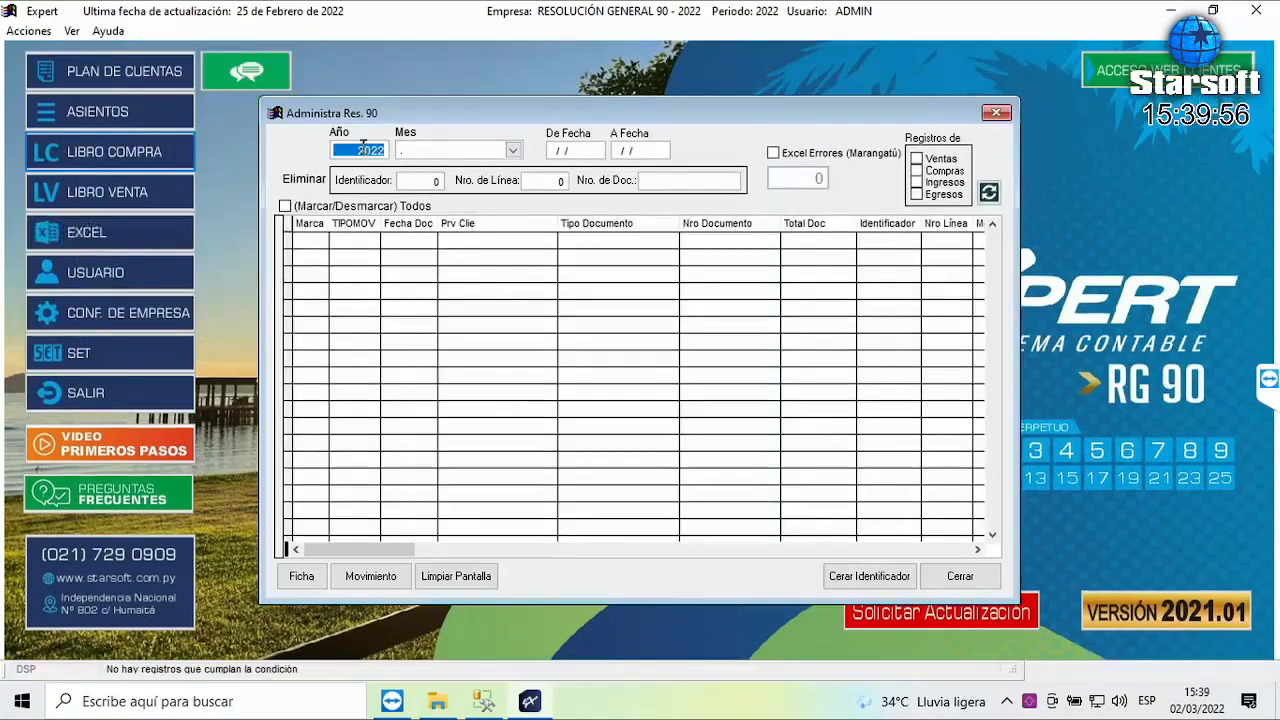
- Search January purchase (Compras) records, which finds none, then close Administra Res. 90
click(512, 150)
click(430, 184)
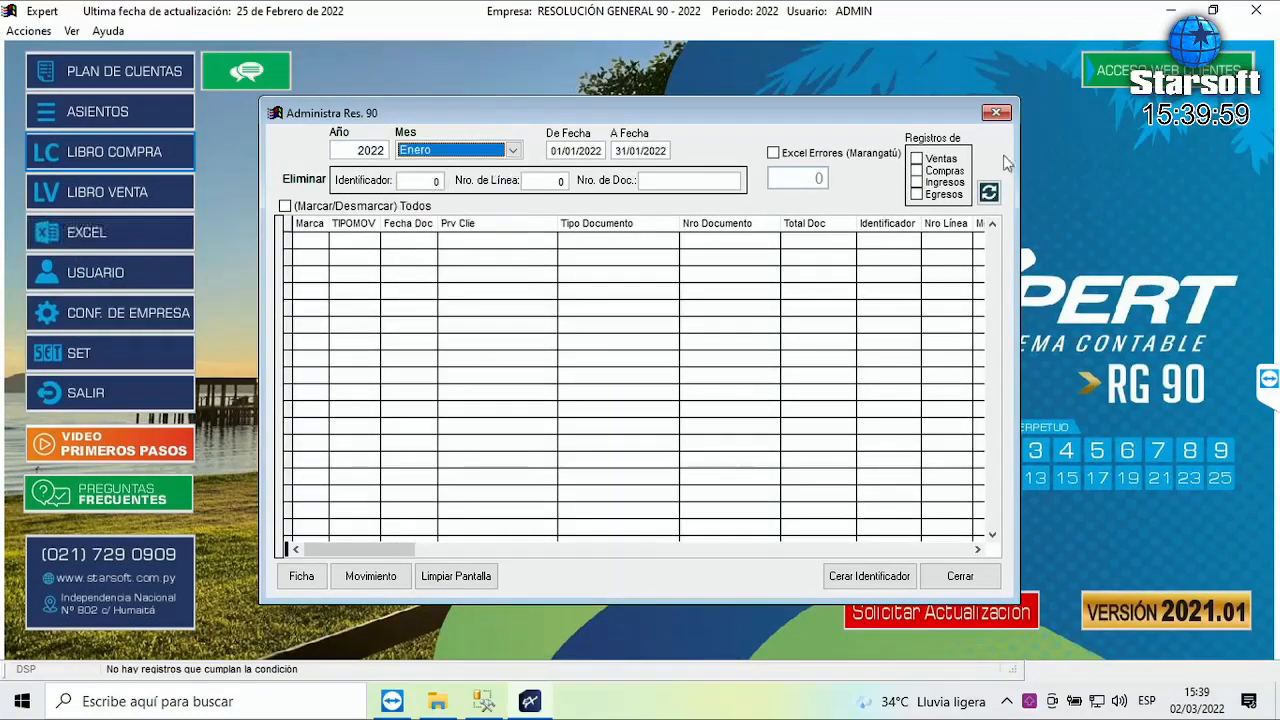
click(943, 171)
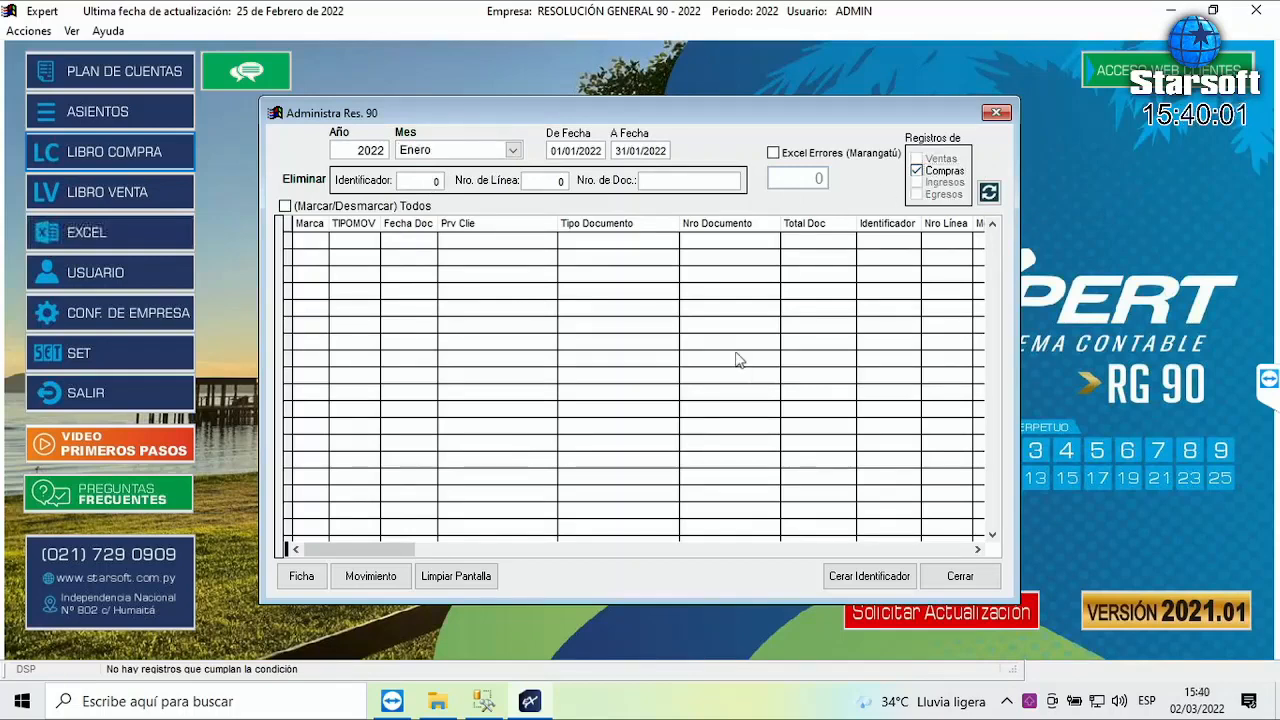
click(989, 193)
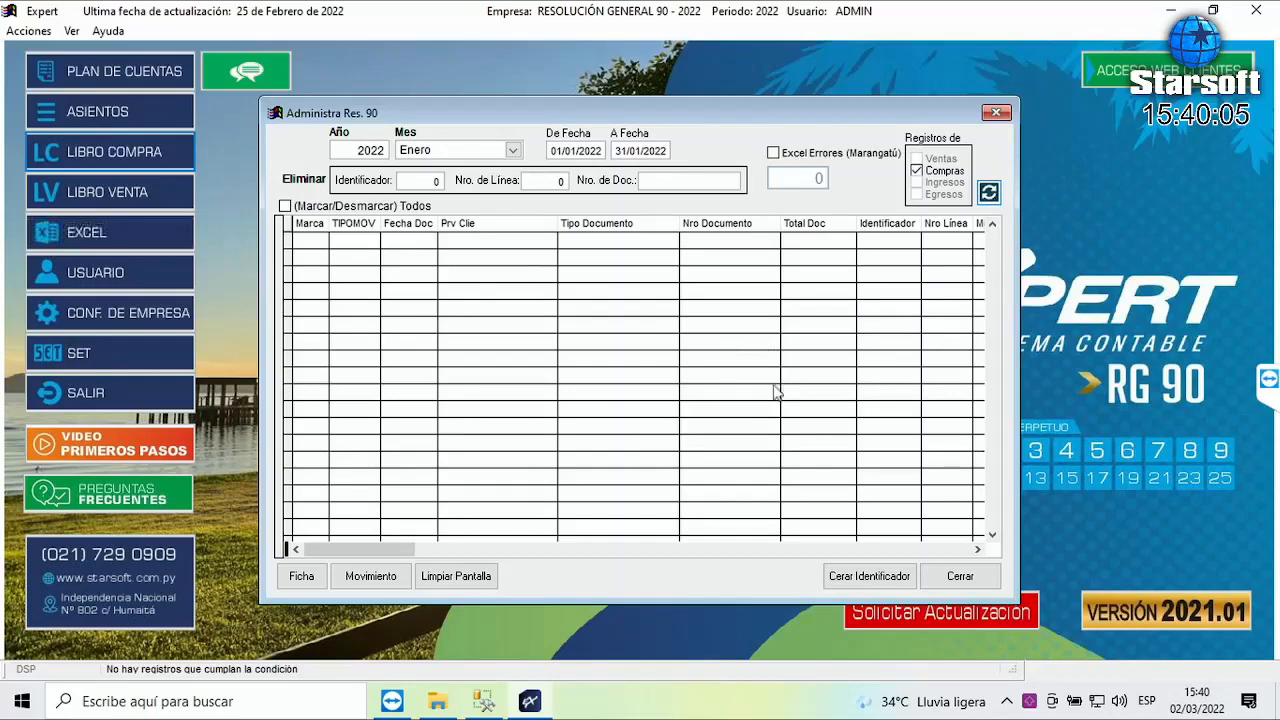
click(960, 580)
click(133, 30)
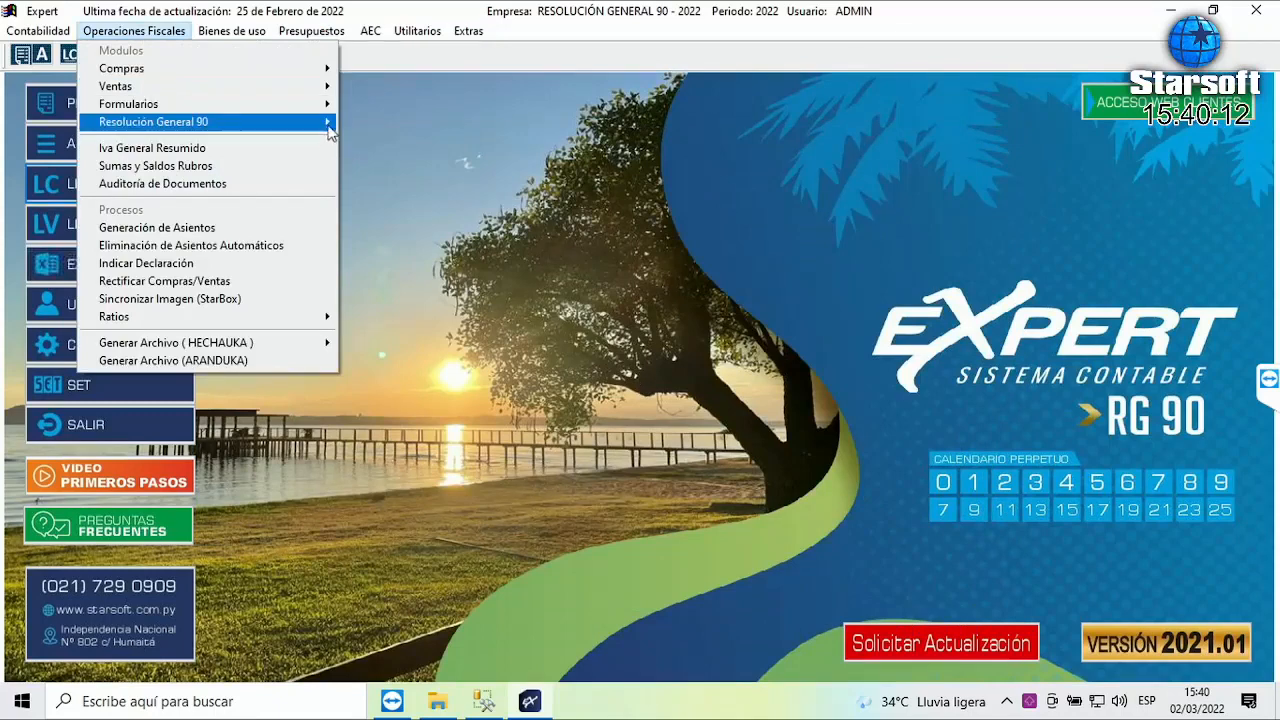
mouse_move(320, 121)
click(429, 122)
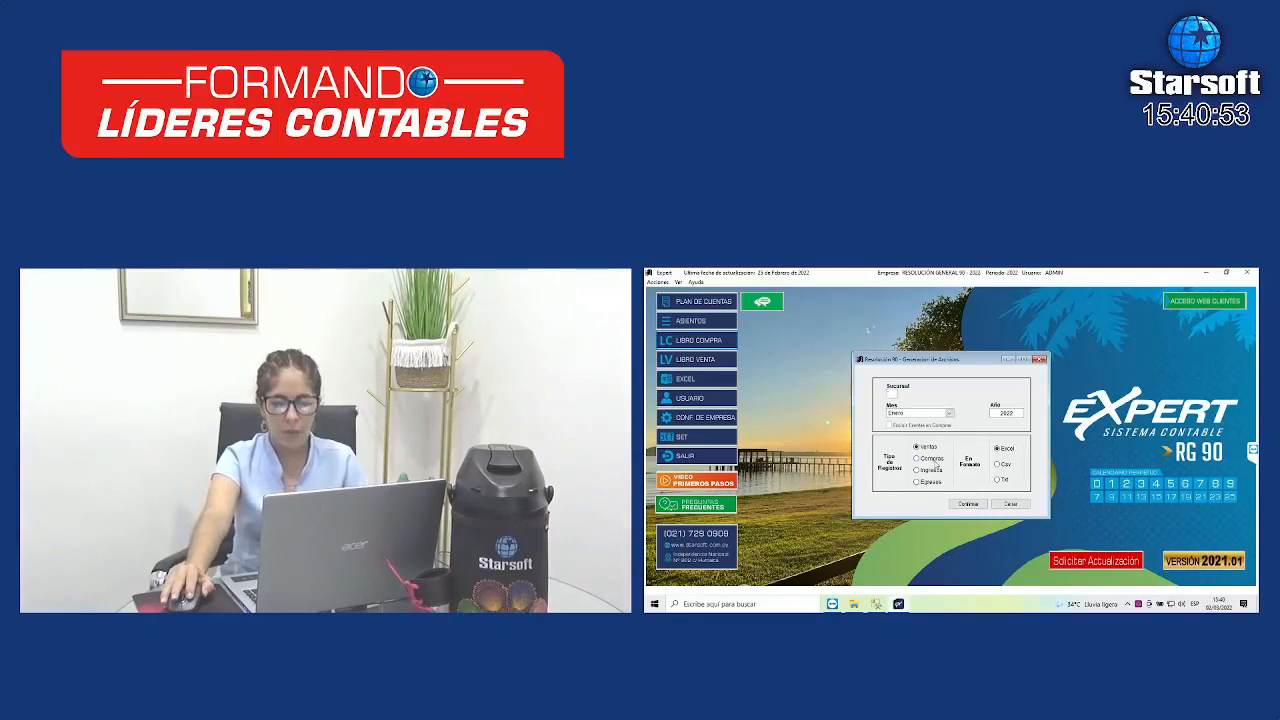
click(949, 413)
click(917, 424)
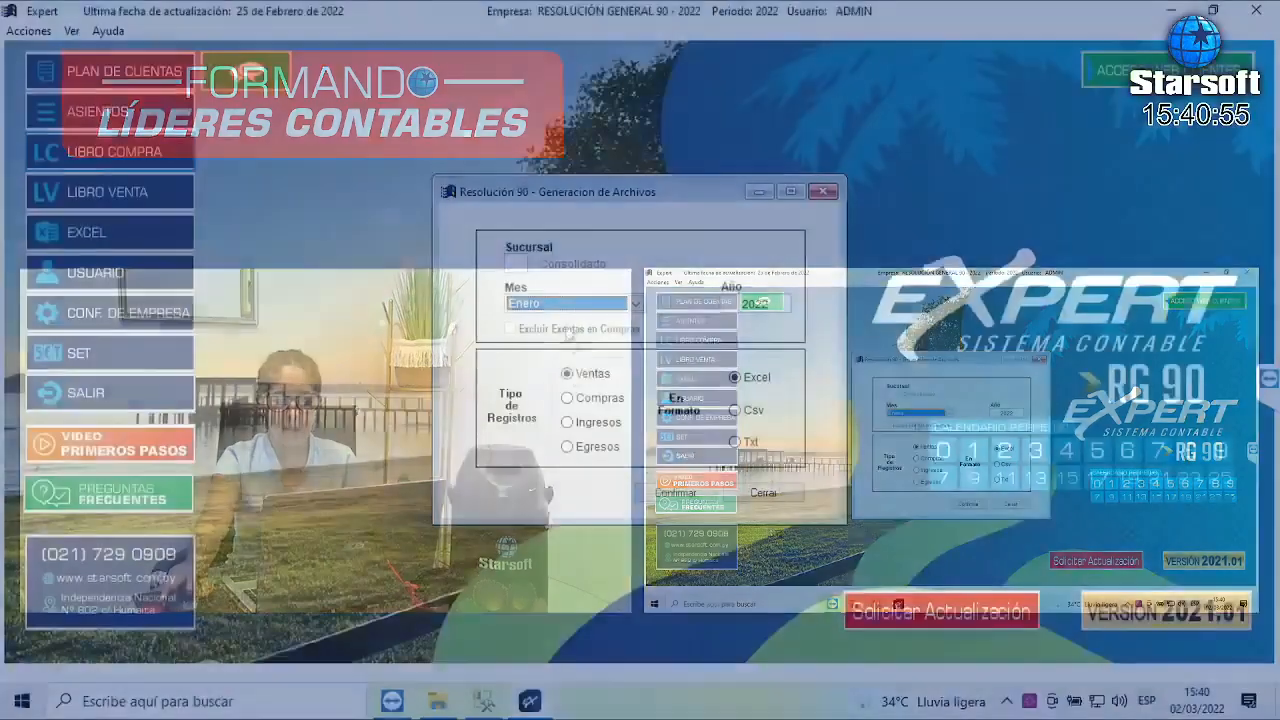
click(588, 399)
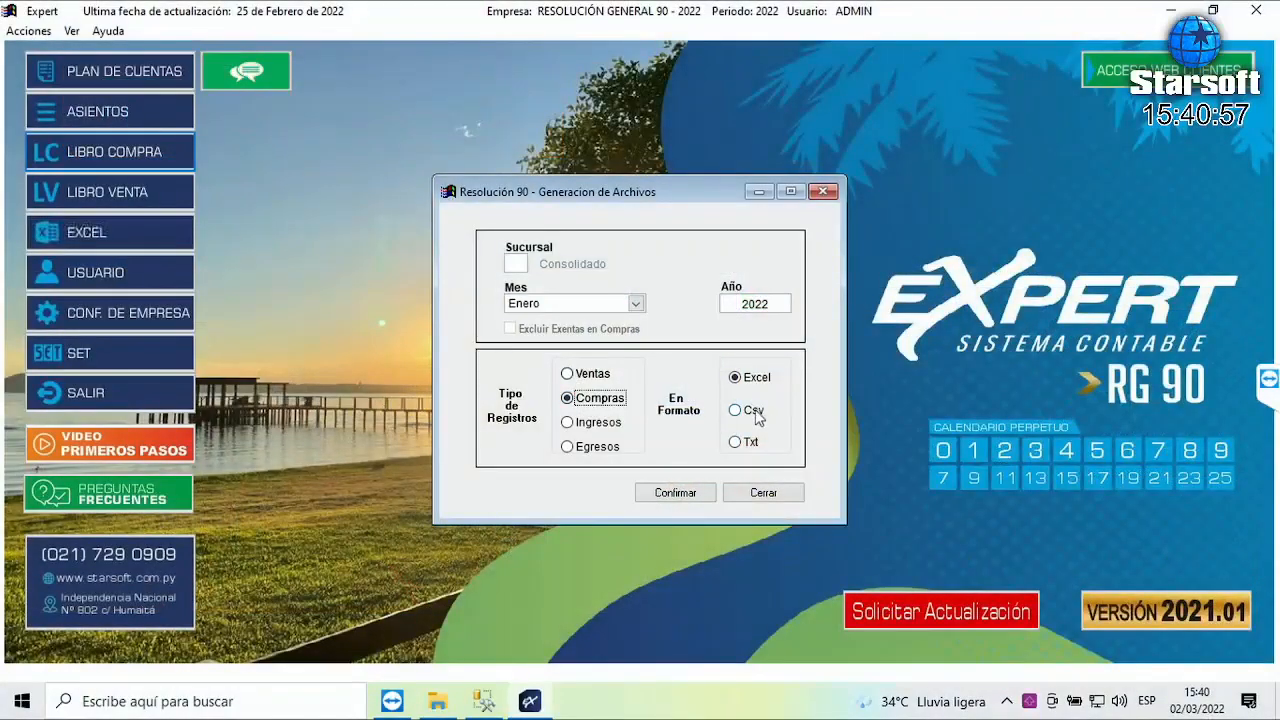
click(757, 418)
click(687, 500)
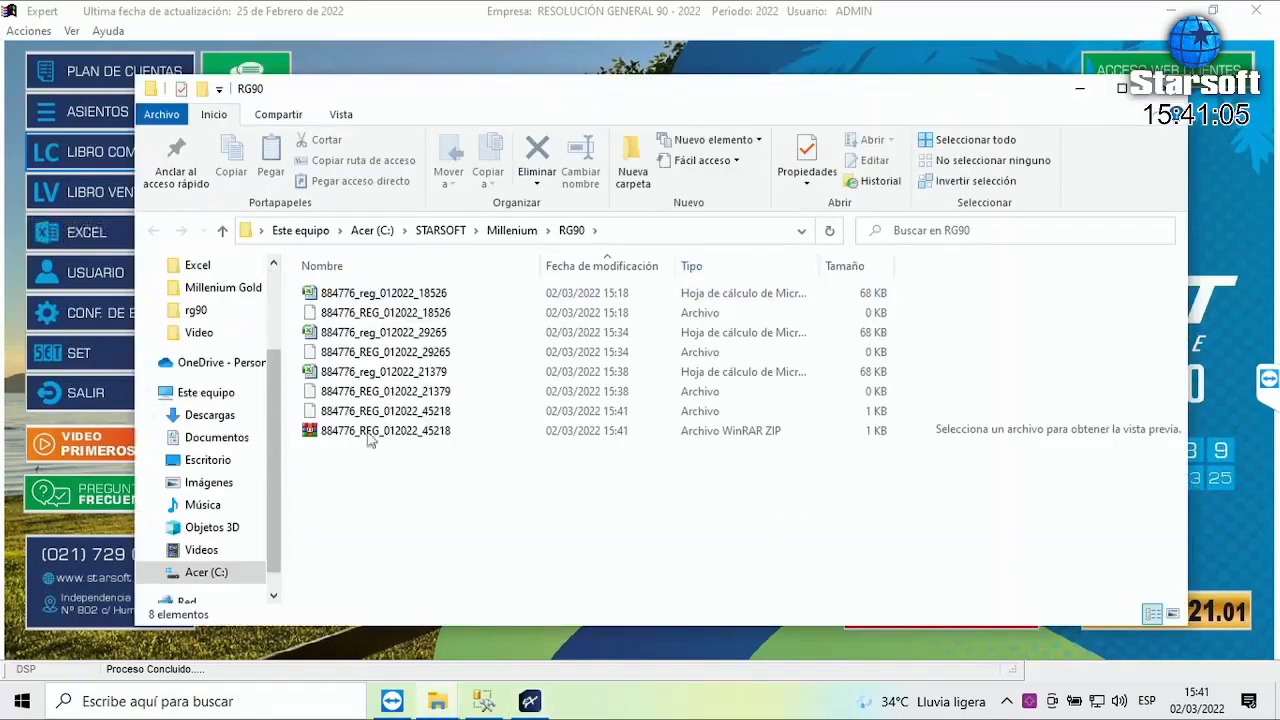
click(458, 435)
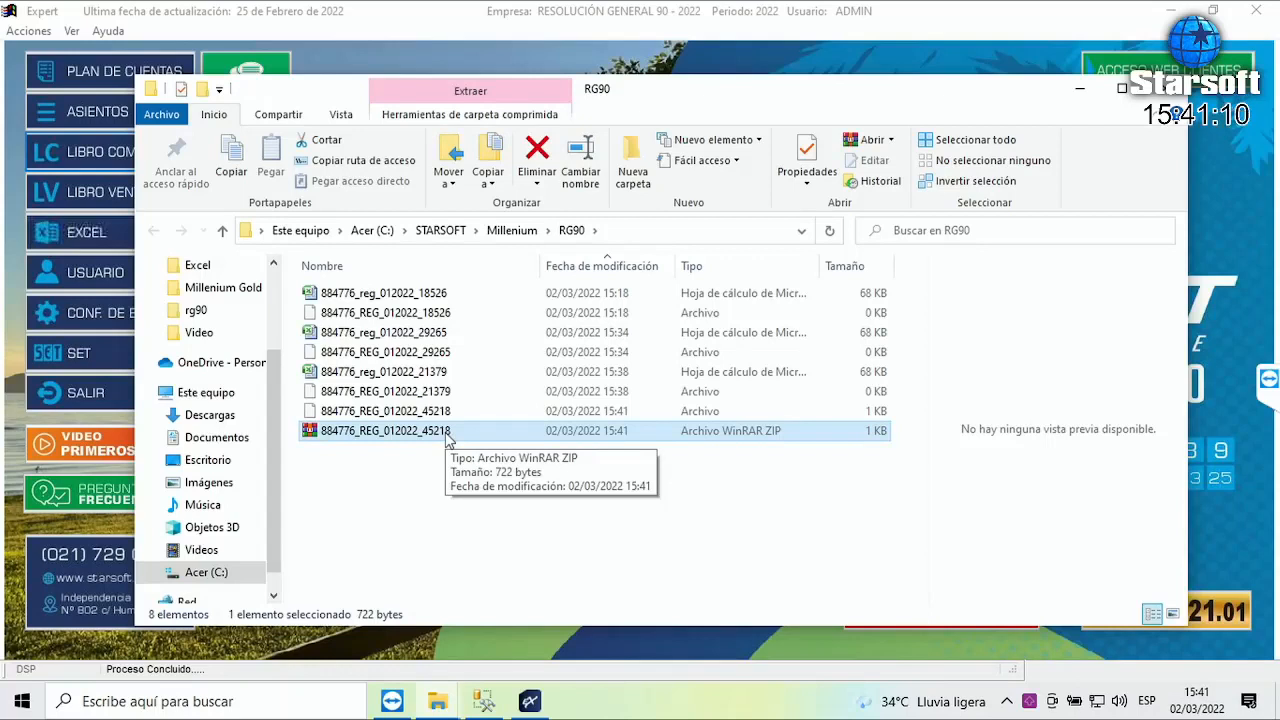
key(F2)
click(454, 431)
drag(454, 431, 427, 432)
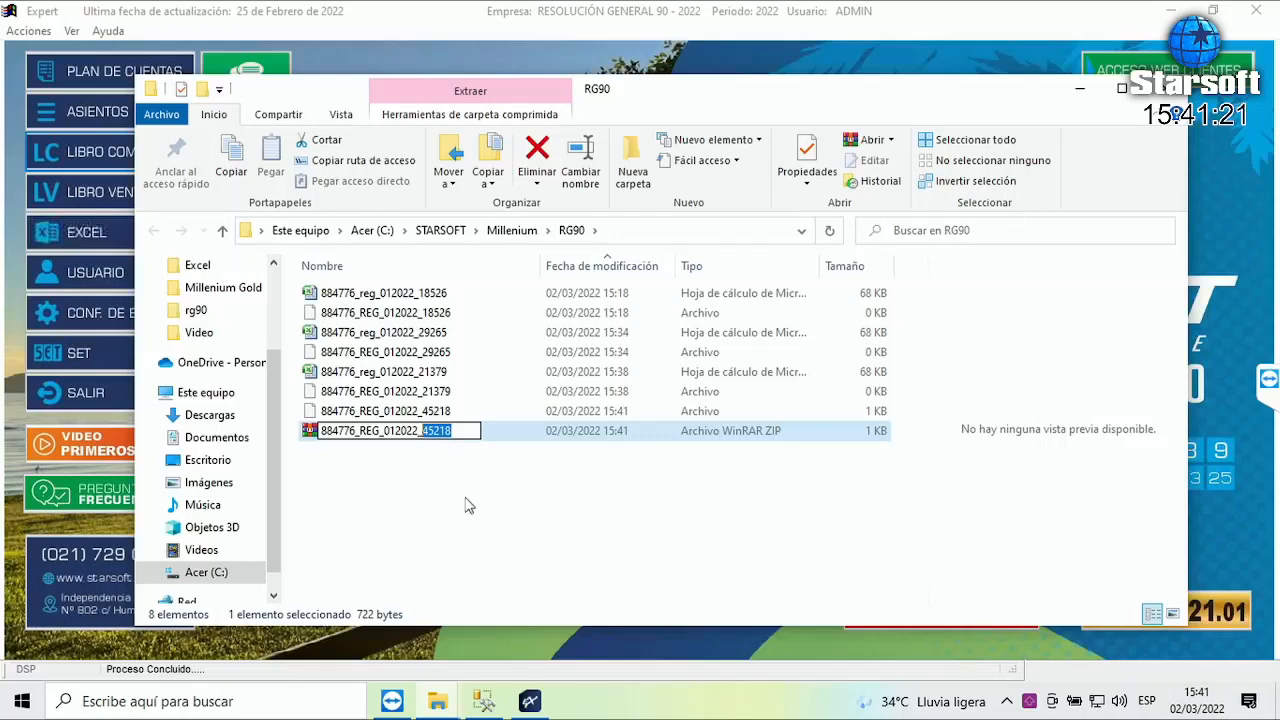
drag(320, 430, 382, 431)
click(359, 431)
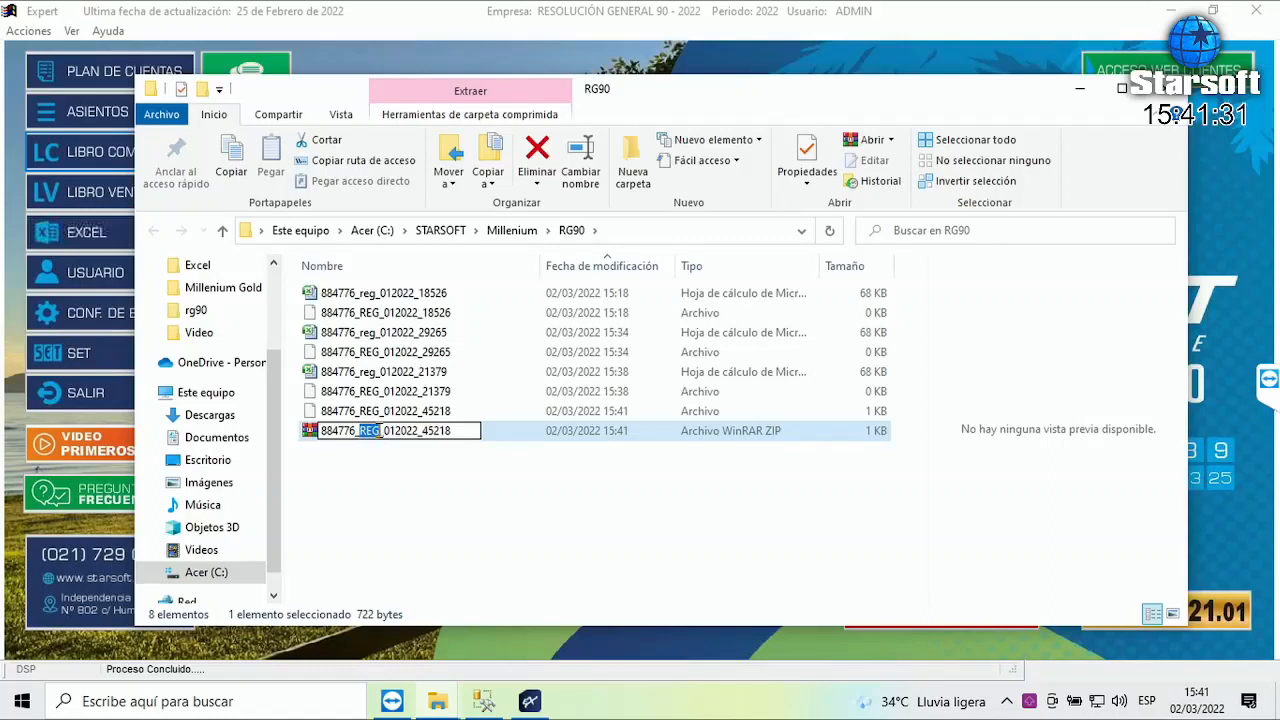
click(385, 430)
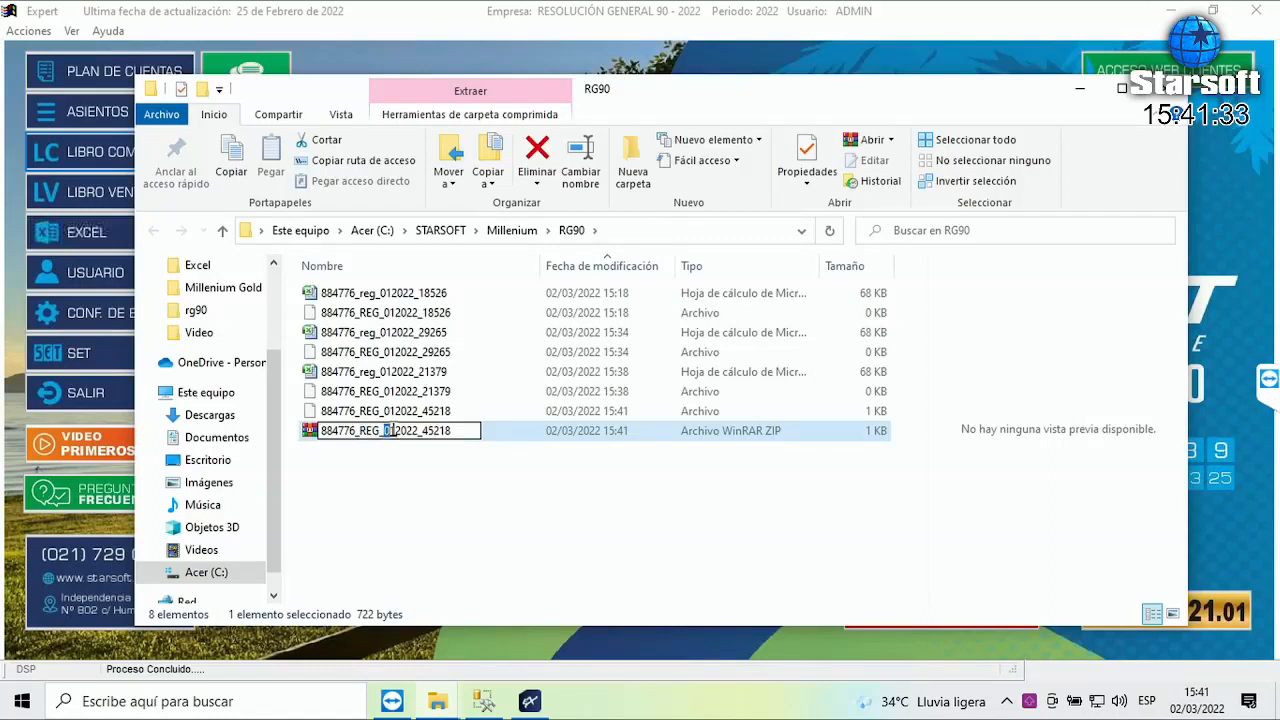
drag(396, 430, 444, 430)
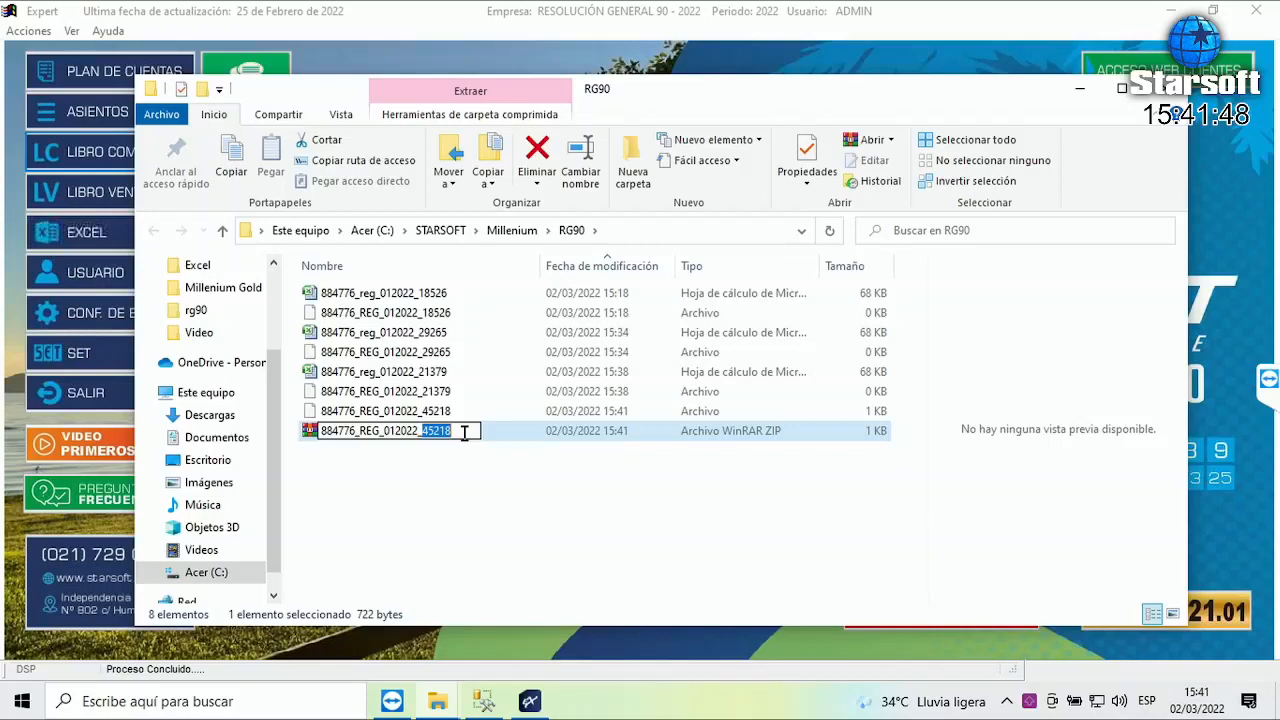
click(382, 430)
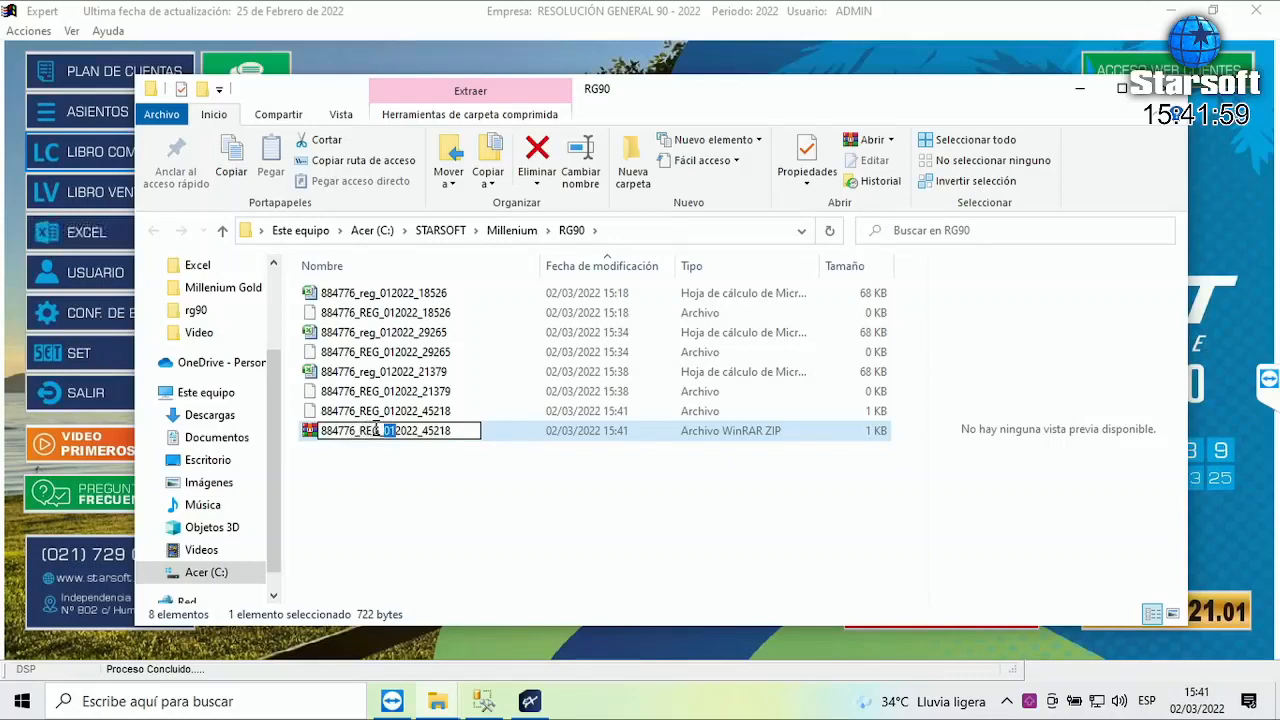
drag(400, 430, 415, 431)
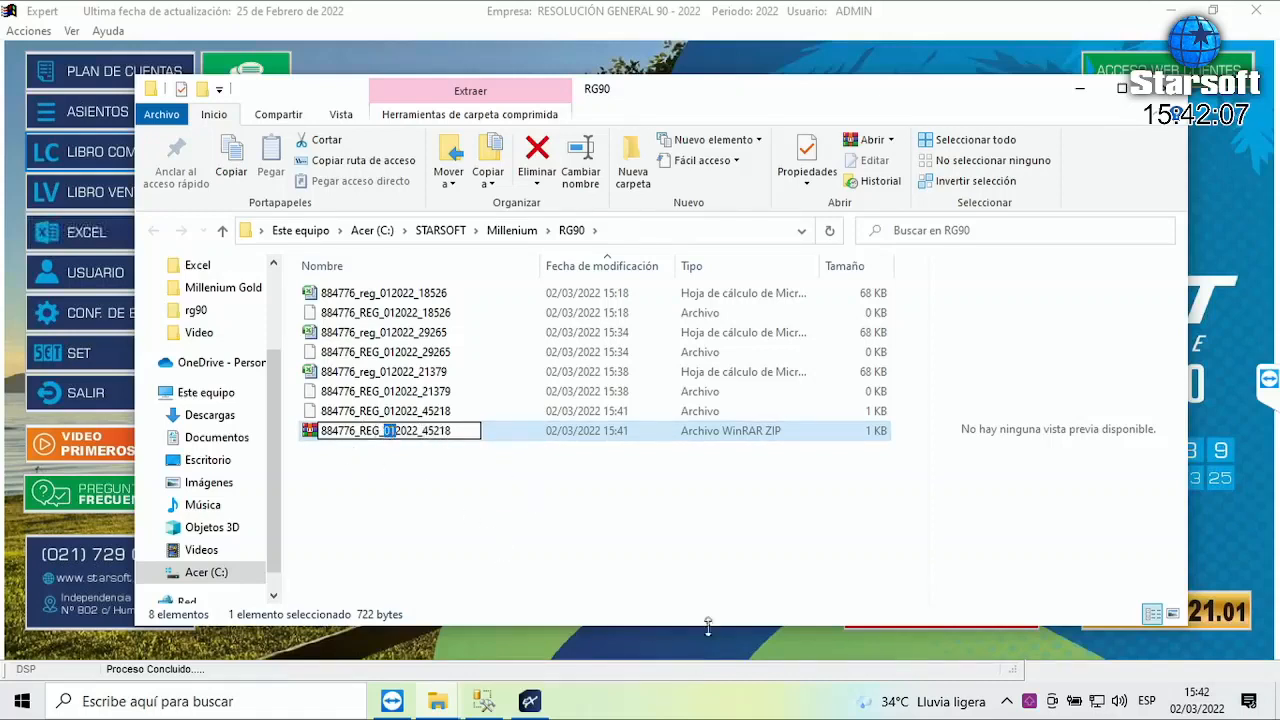
- Leave the ZIP name unchanged and return to Expert
click(668, 553)
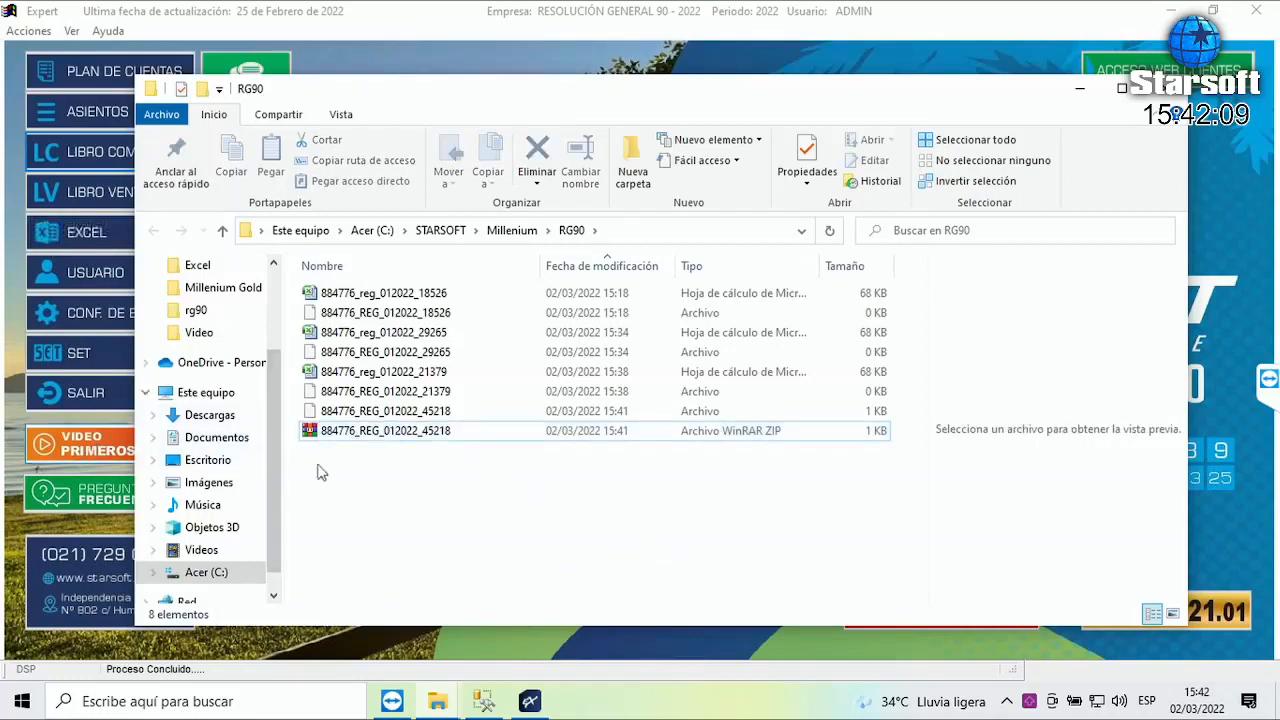
click(395, 432)
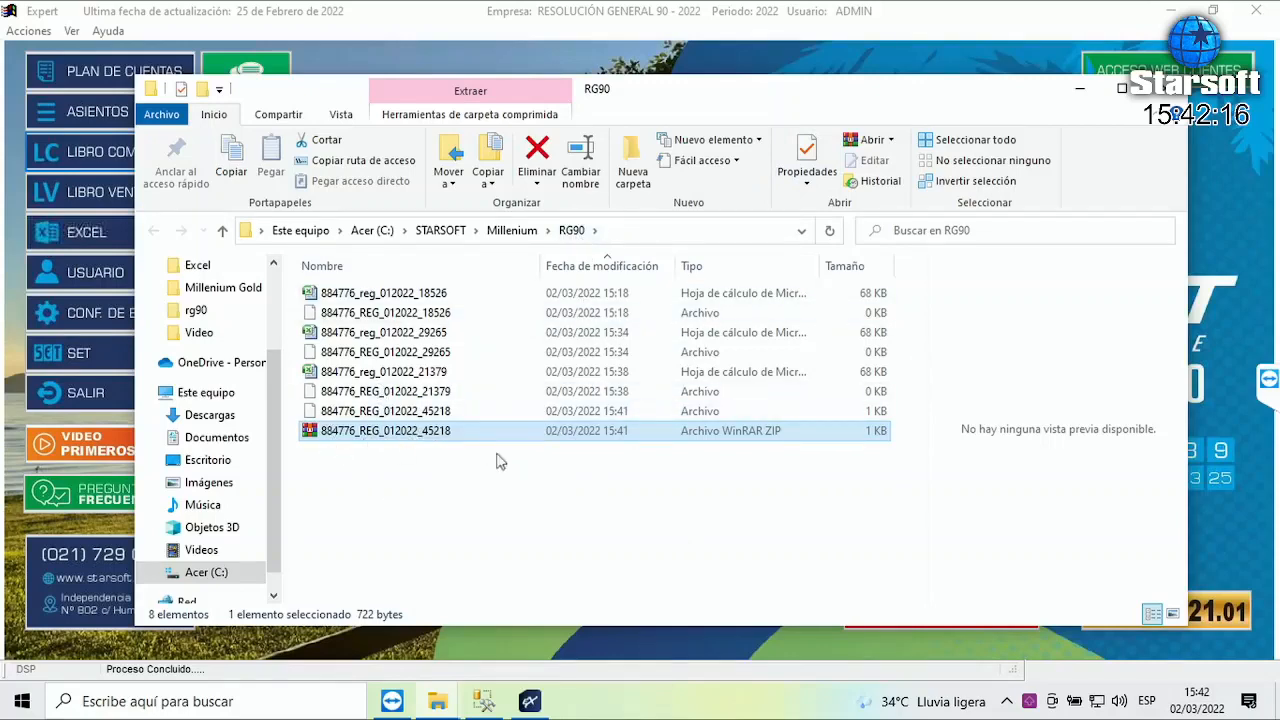
click(529, 701)
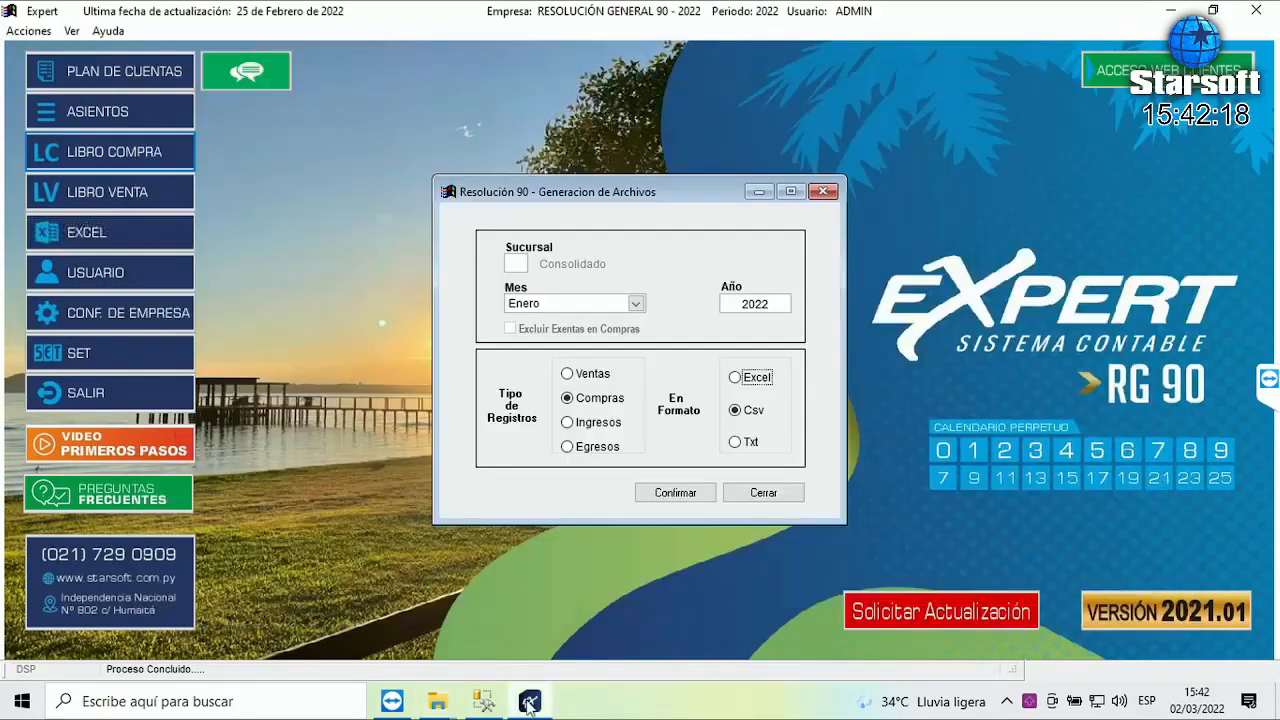
- Regenerate the January 2022 purchases file as CSV from a reopened Res.90 generation window
click(775, 500)
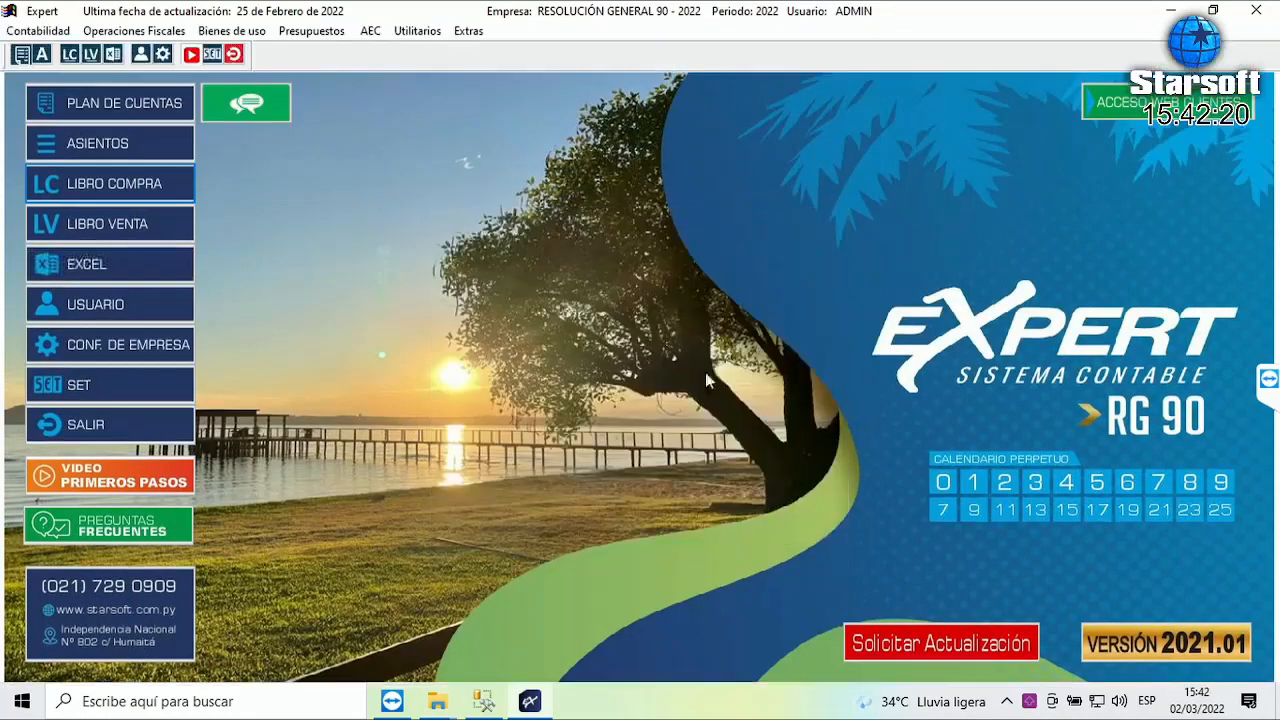
click(134, 31)
mouse_move(210, 126)
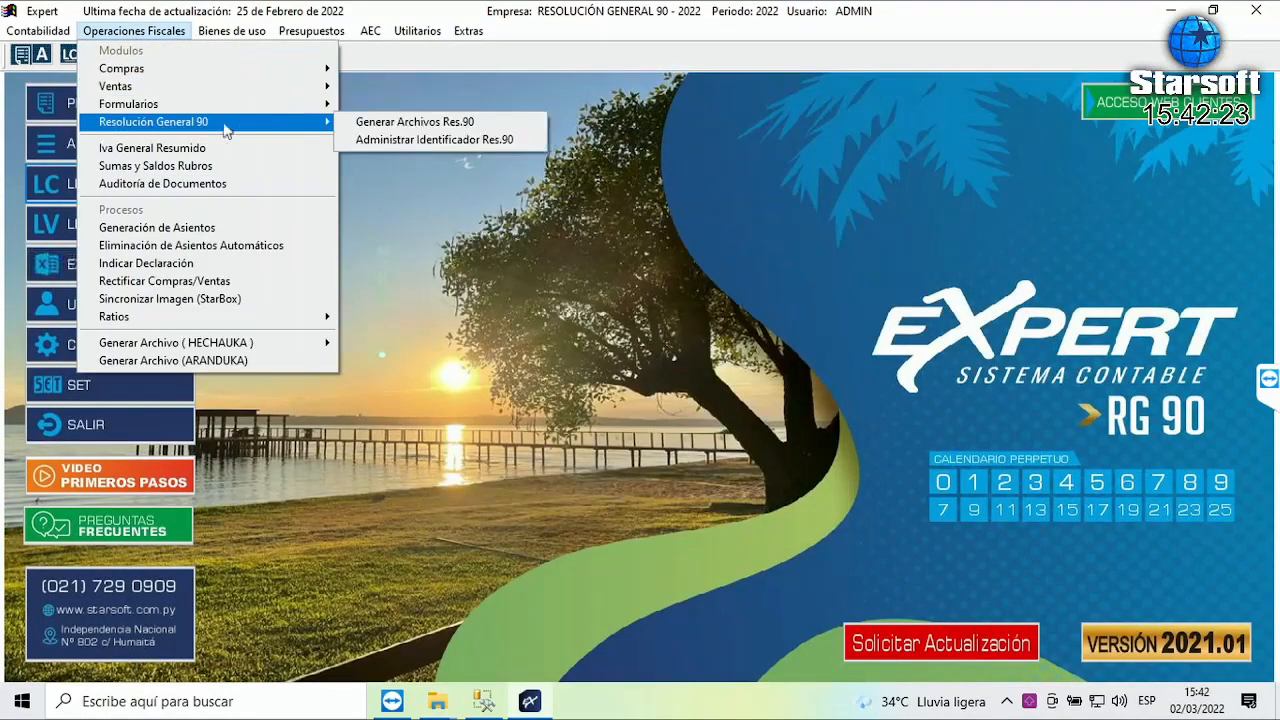
click(400, 122)
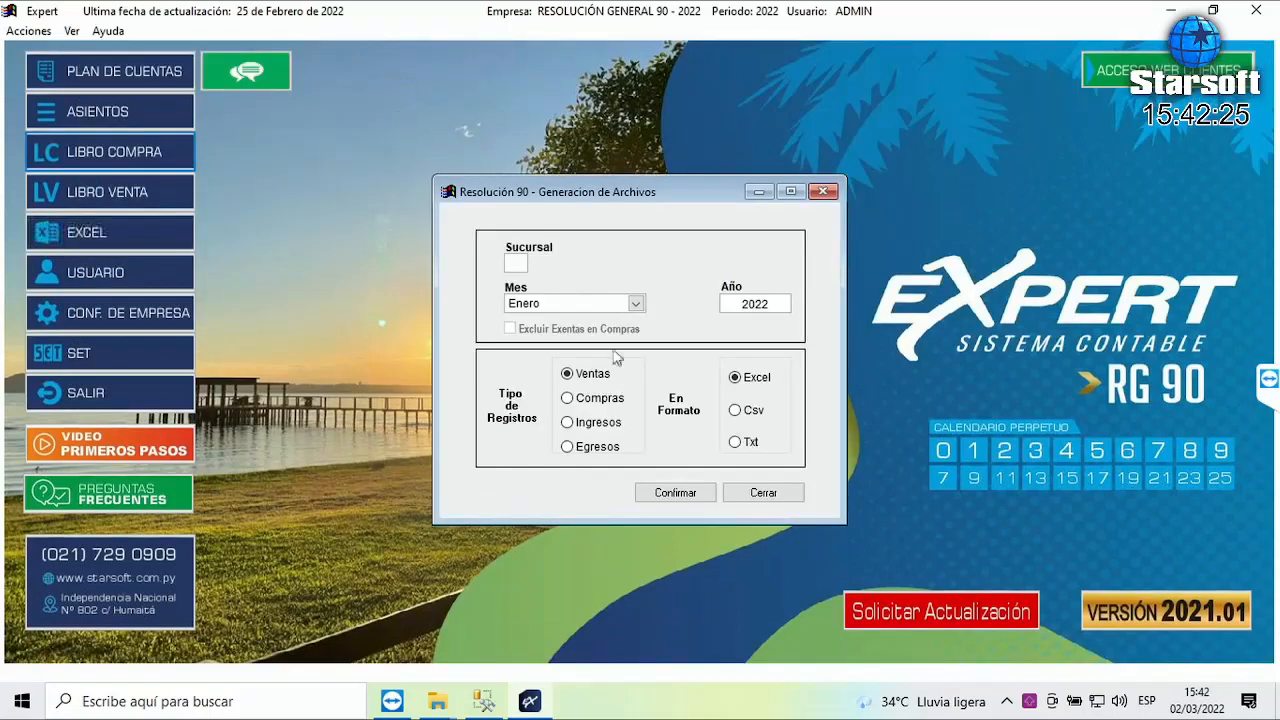
click(604, 400)
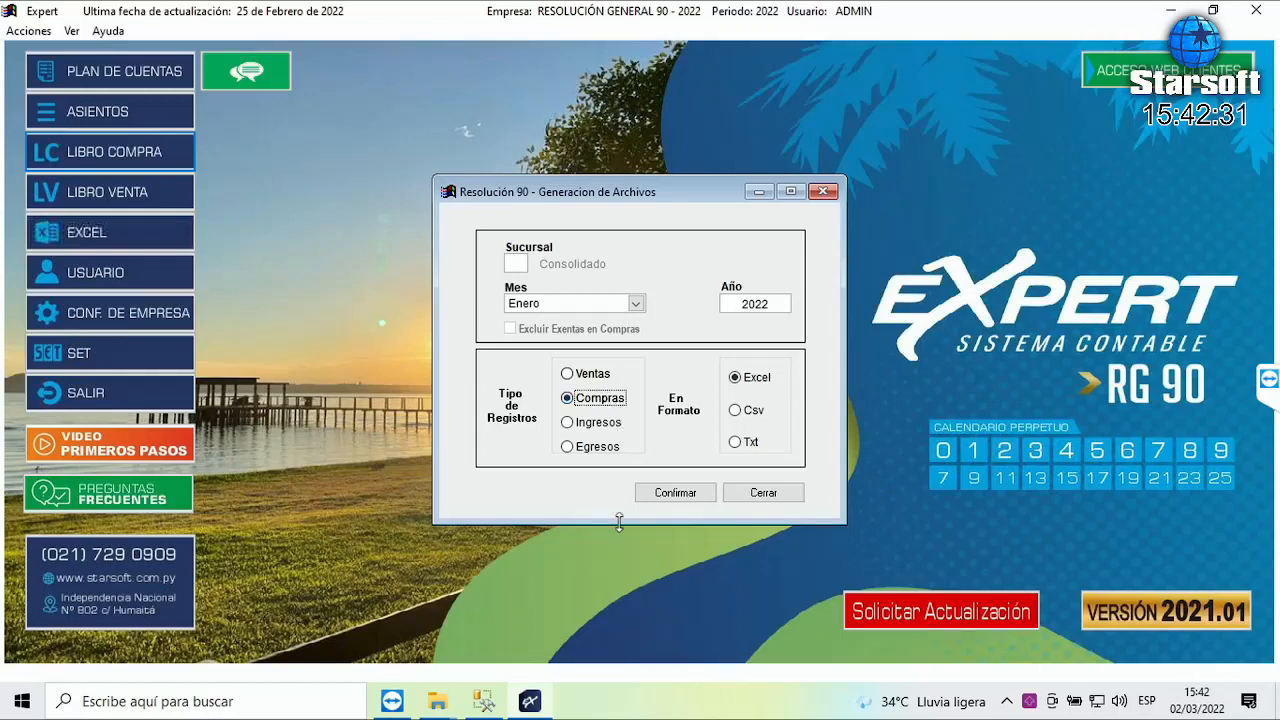
click(746, 414)
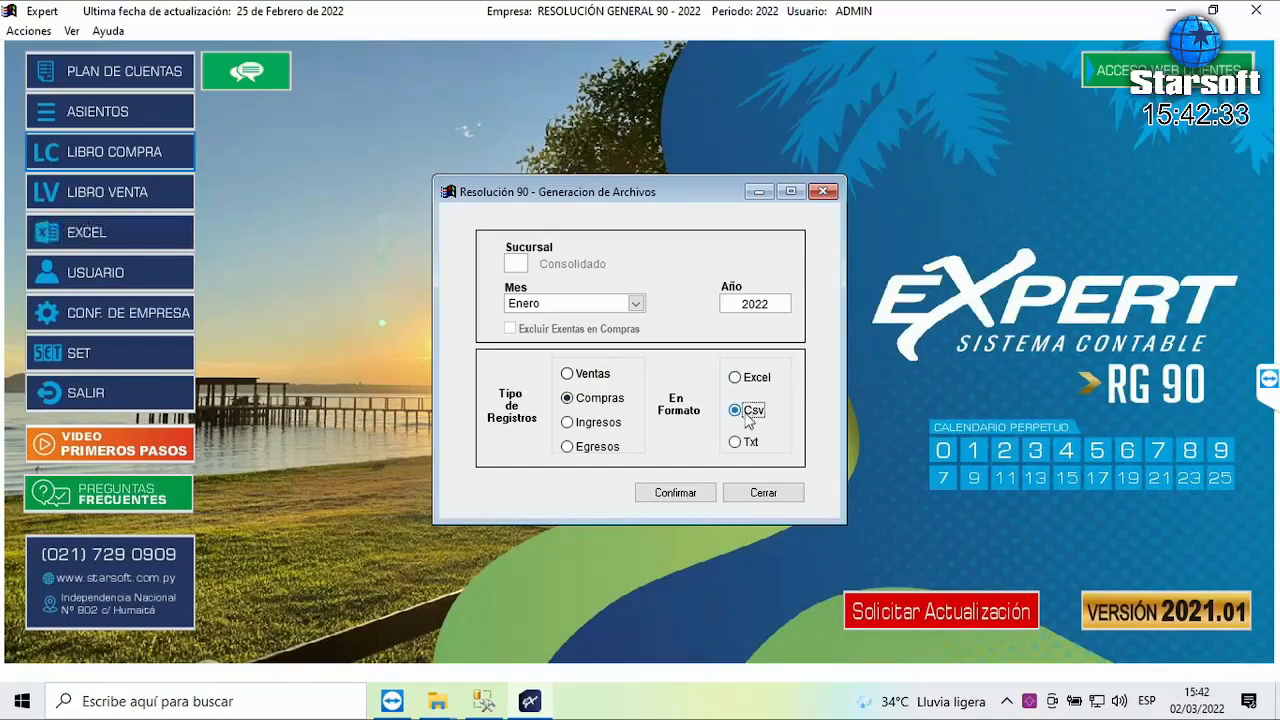
click(676, 493)
- Acknowledge the no-data warning, minimize Explorer, and close the generation window
drag(598, 324, 598, 240)
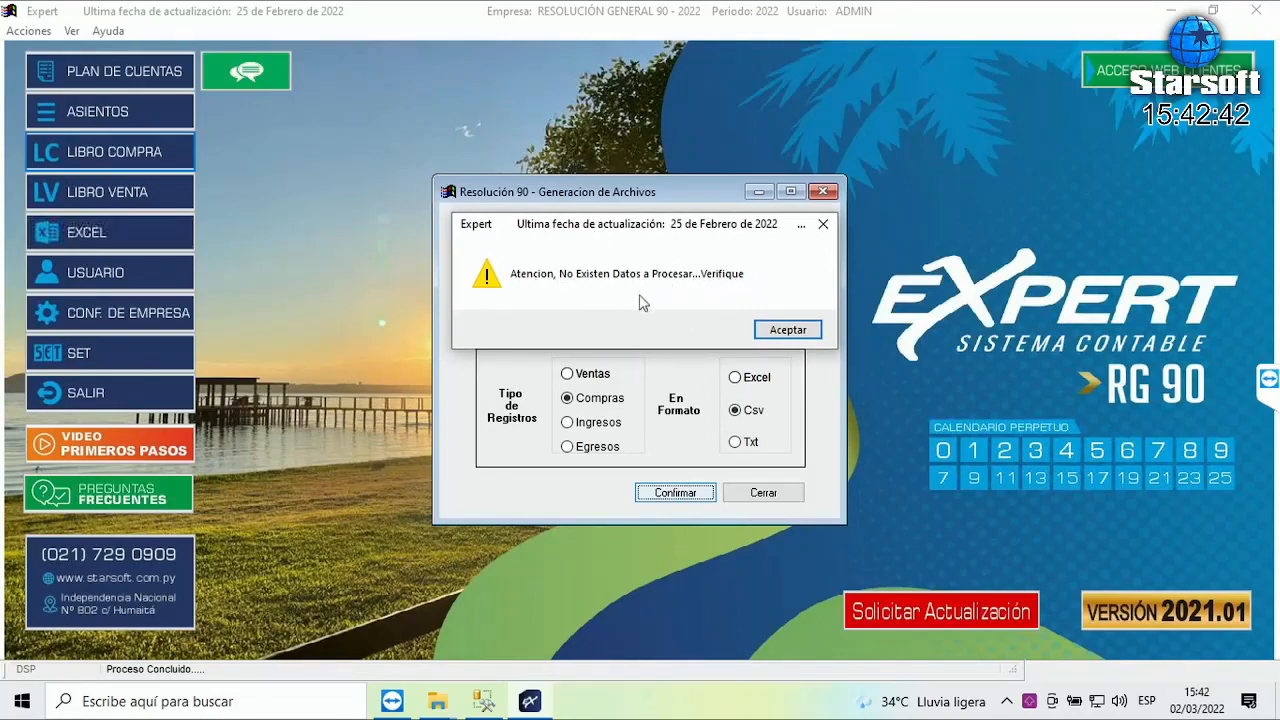
drag(596, 232, 633, 442)
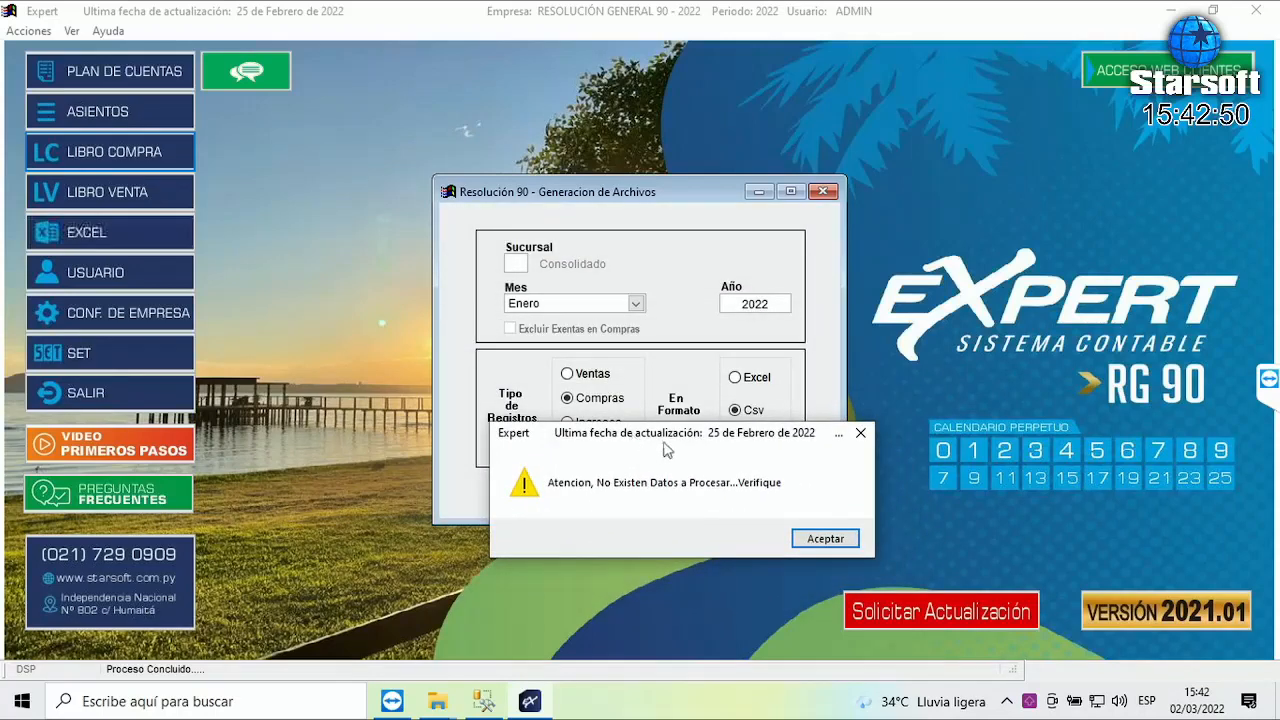
drag(707, 433, 512, 484)
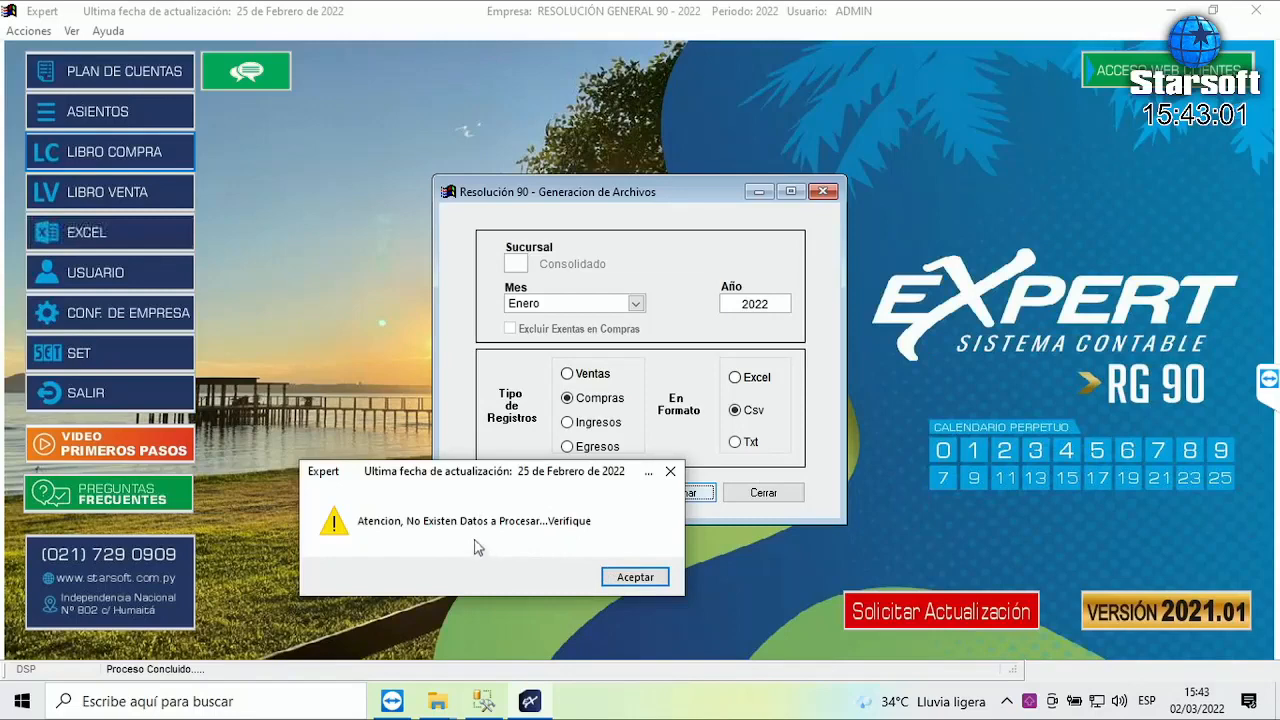
drag(424, 482, 454, 265)
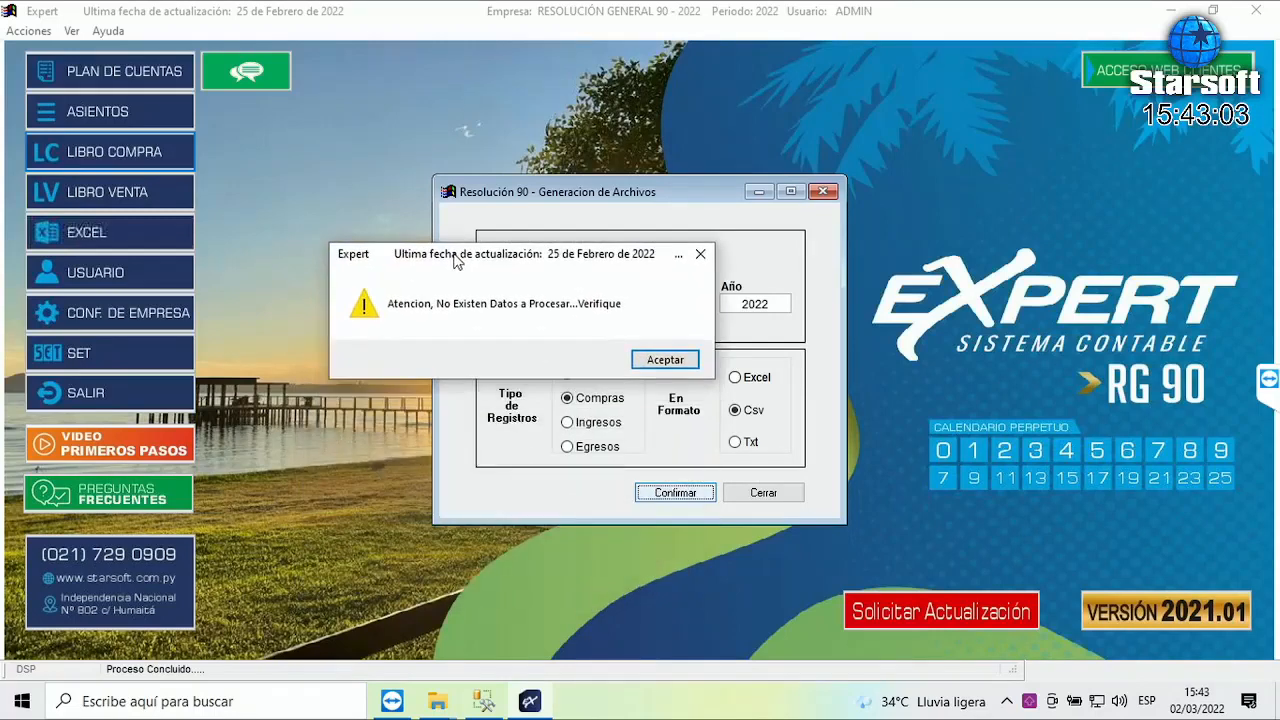
click(681, 364)
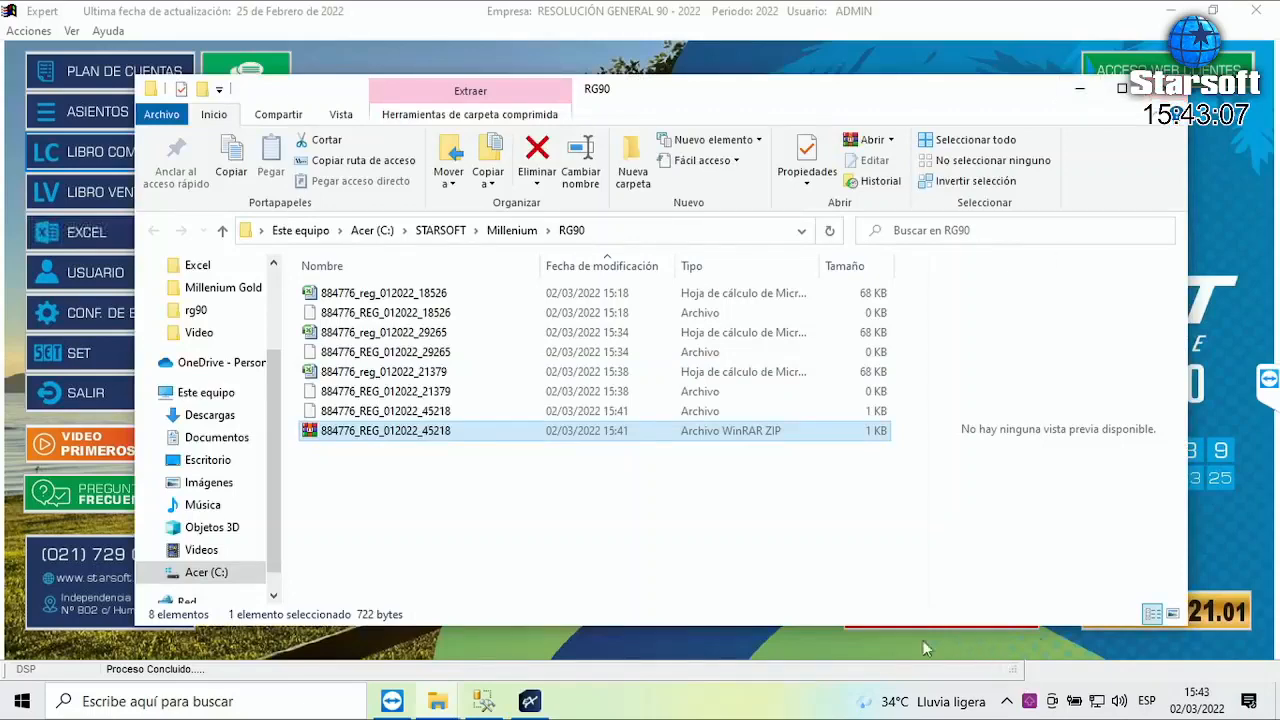
click(527, 704)
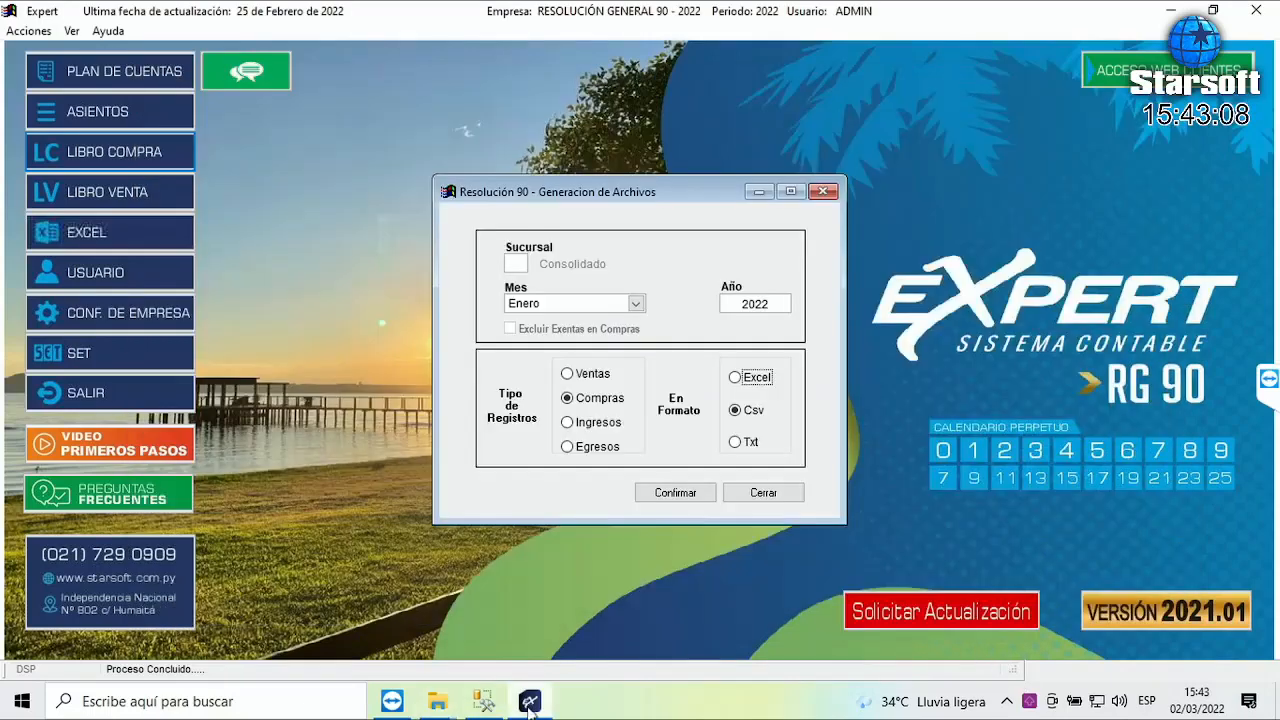
click(758, 492)
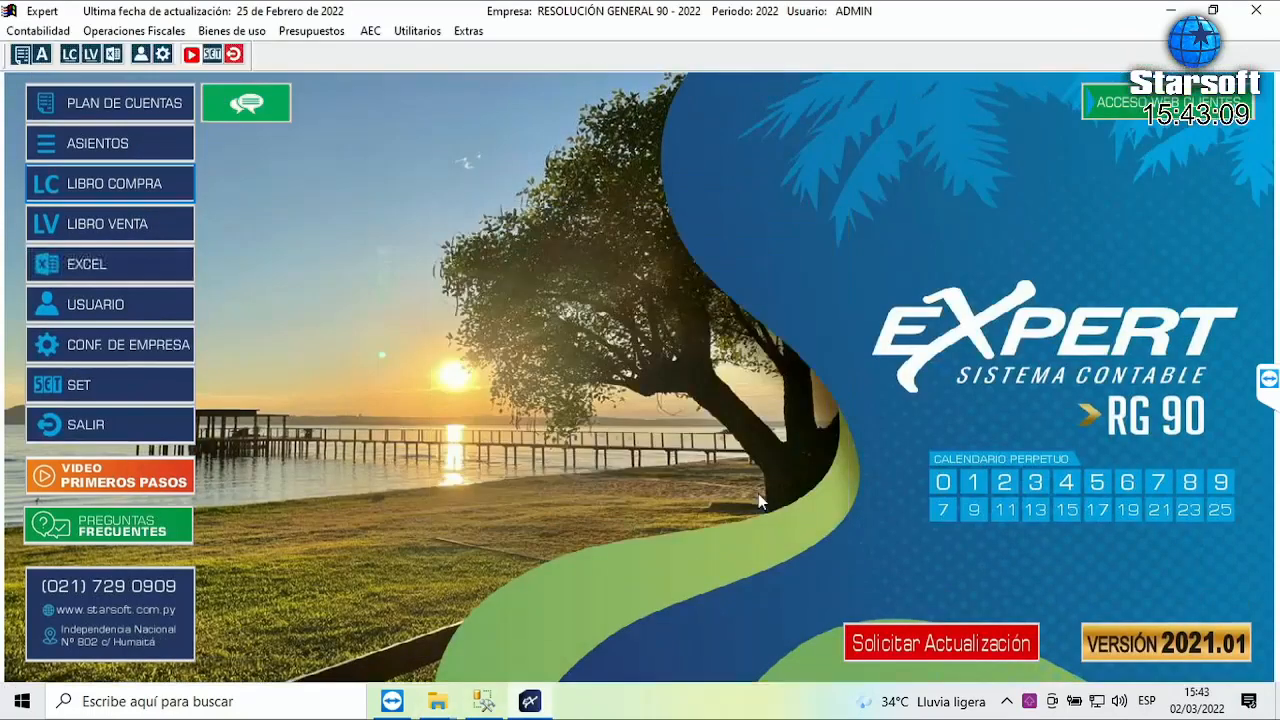
- Open Administra Res. 90 and list January purchase records, all with identifier 45218
click(127, 32)
mouse_move(169, 121)
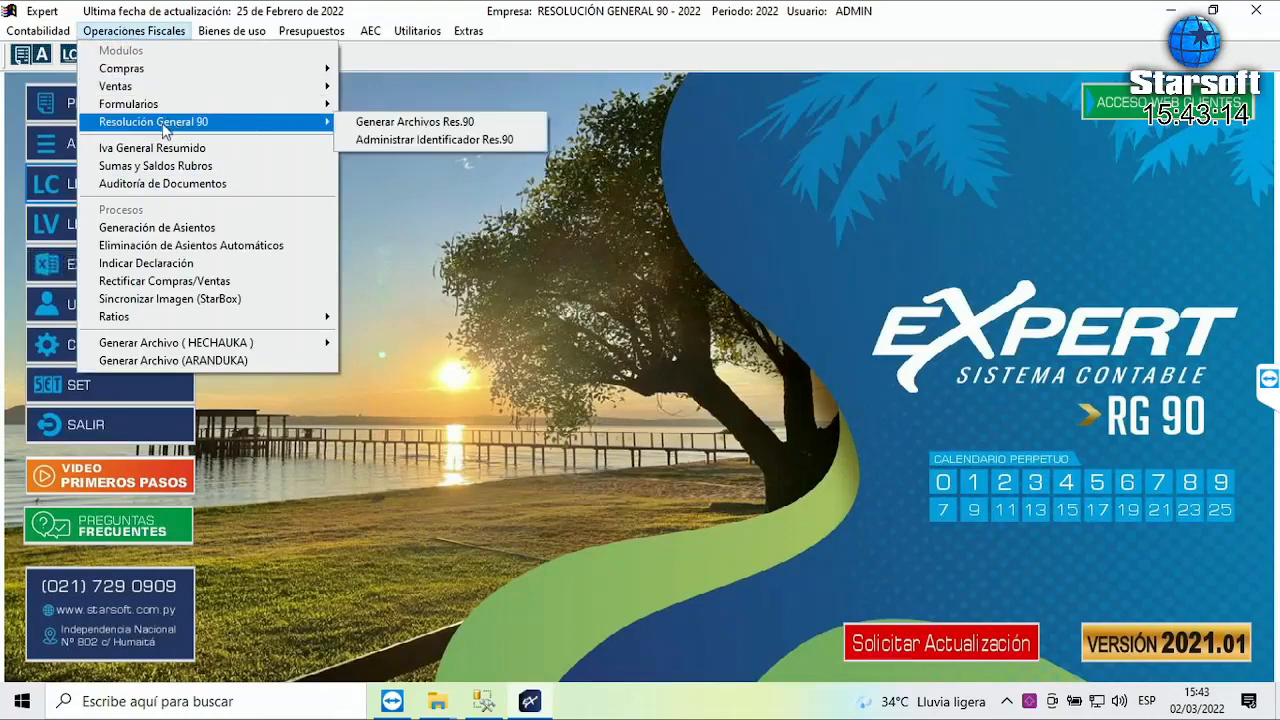
click(455, 141)
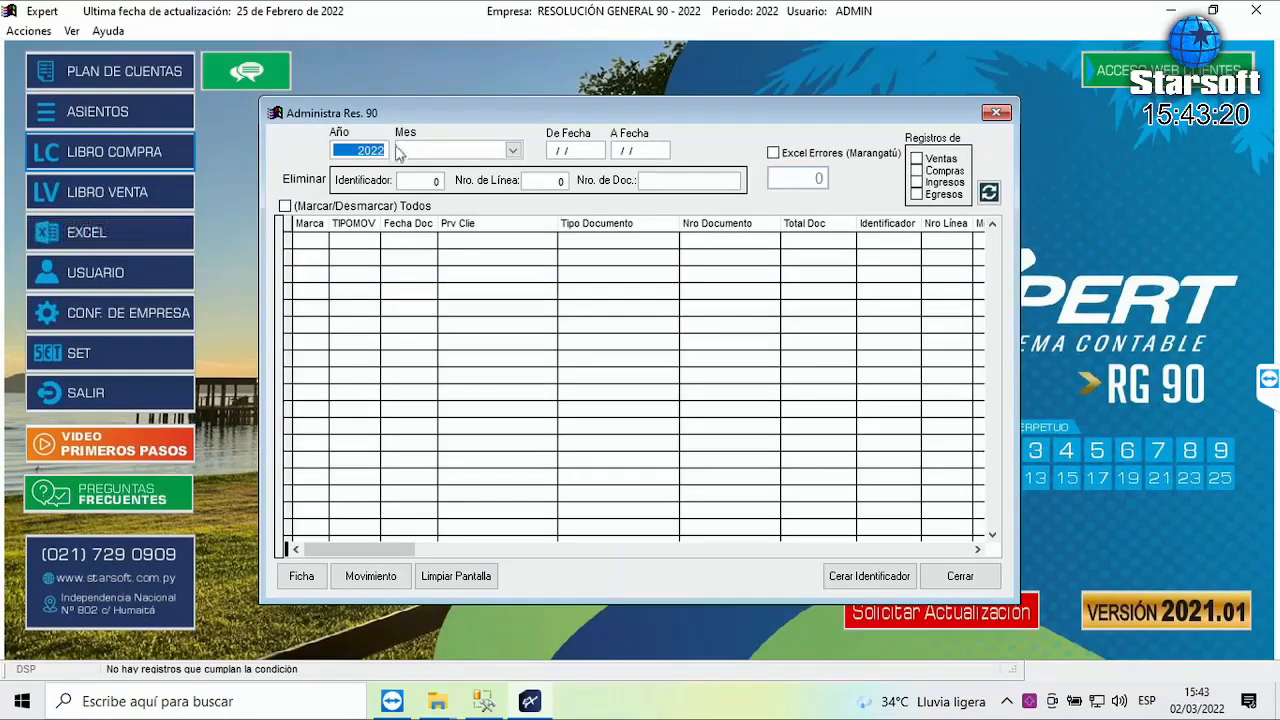
click(428, 151)
click(425, 170)
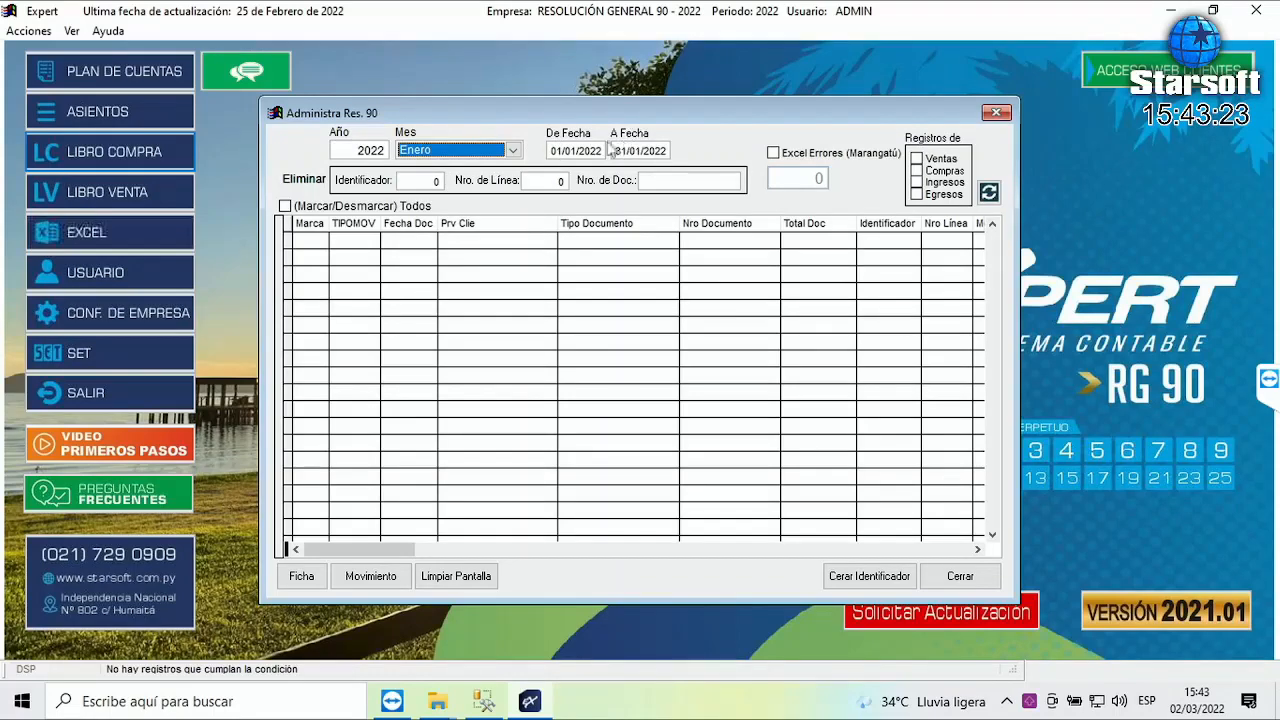
click(918, 173)
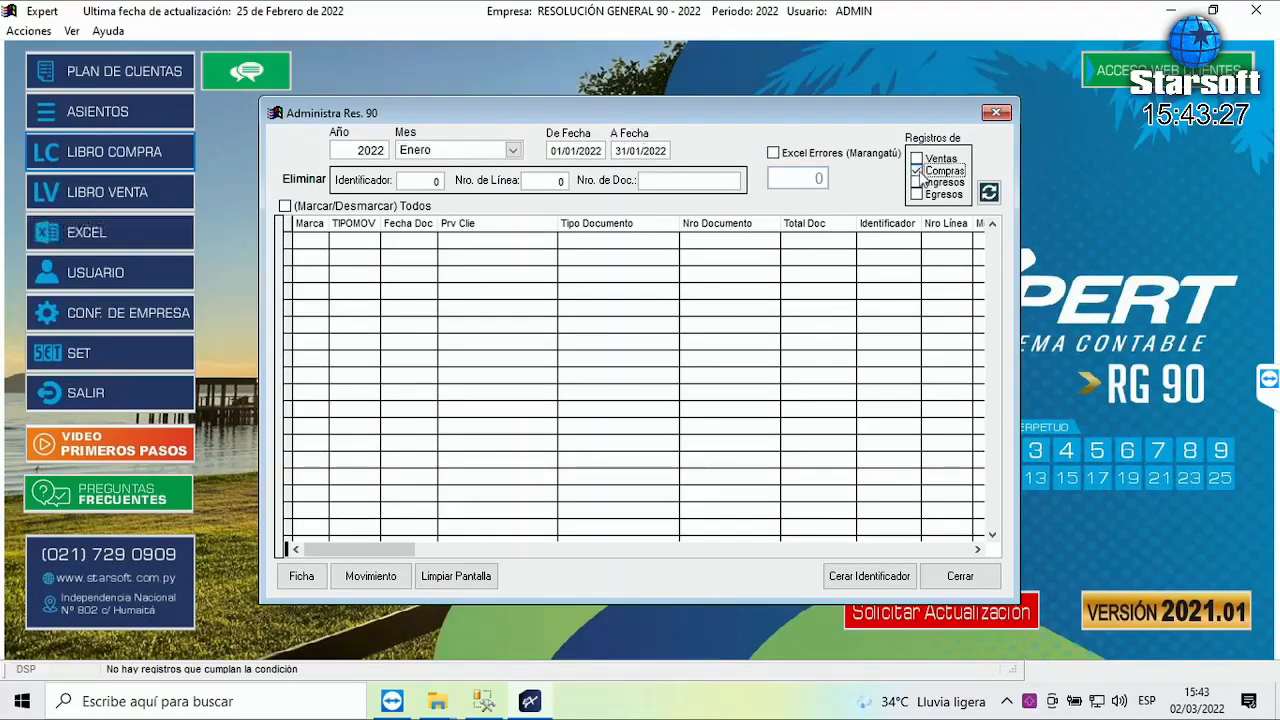
click(895, 241)
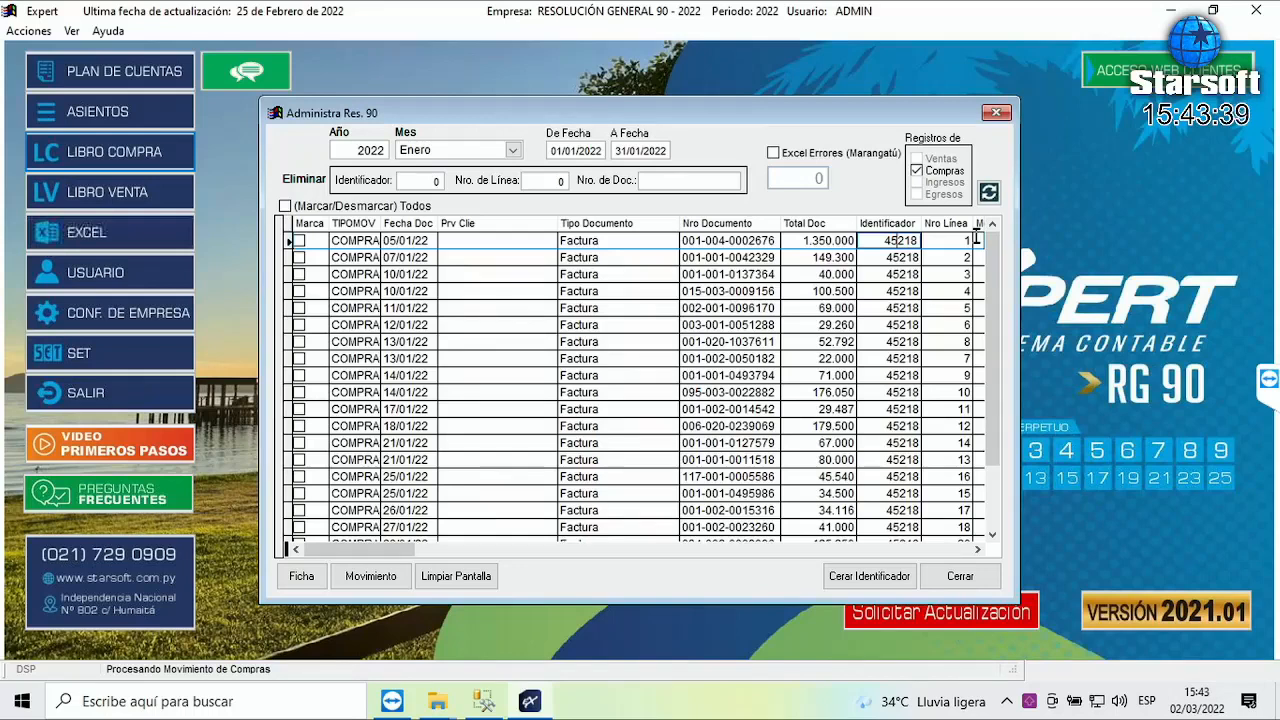
- Sort the January purchase records ascending by Nro Línea
key(Page_Down)
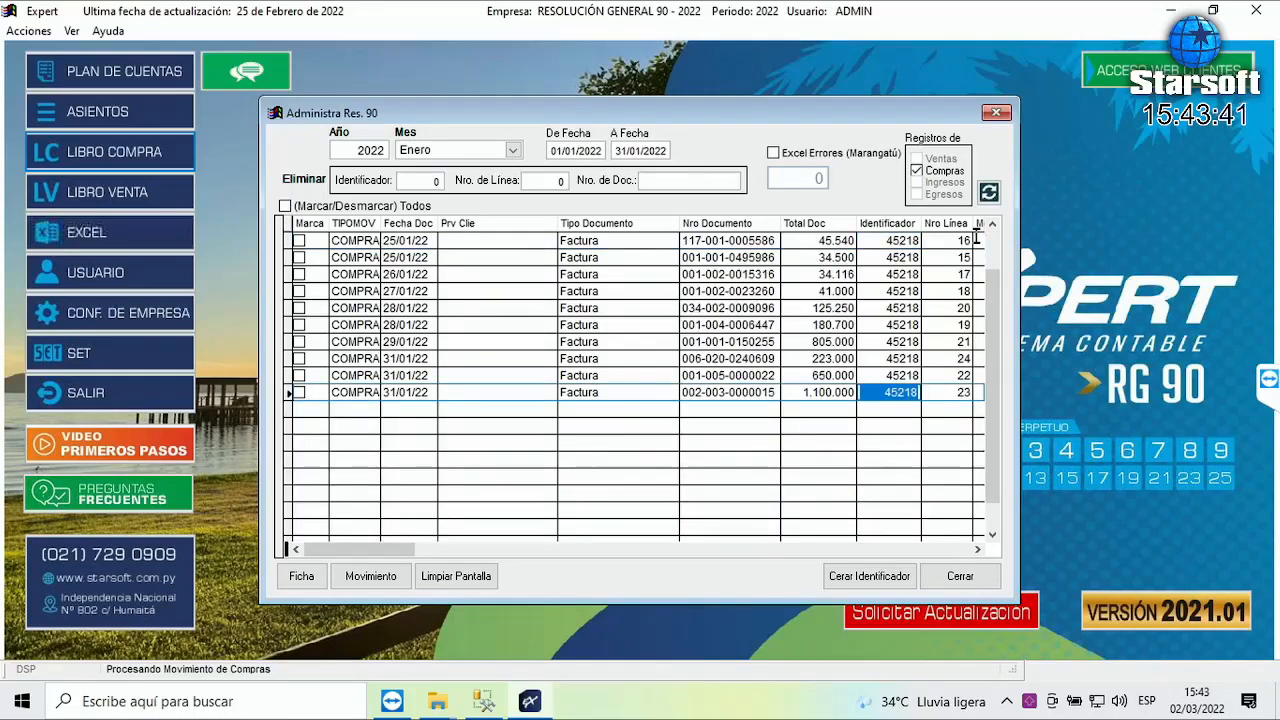
key(Page_Up)
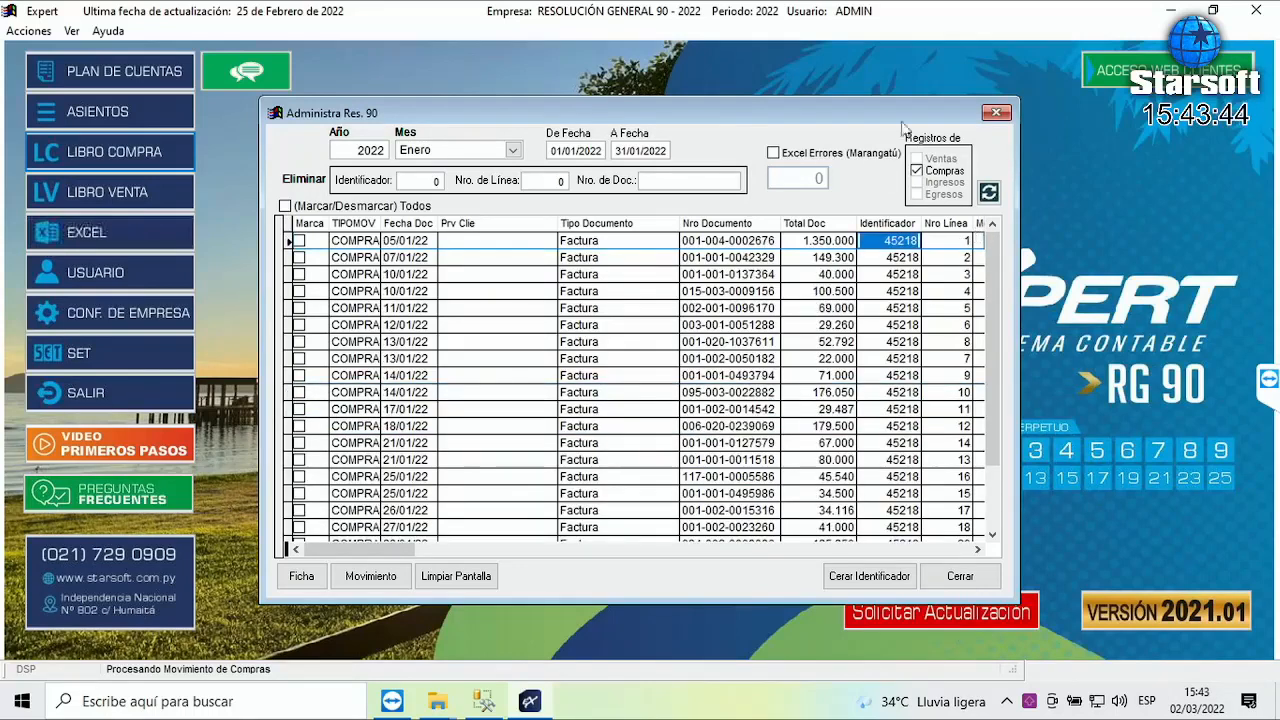
click(956, 226)
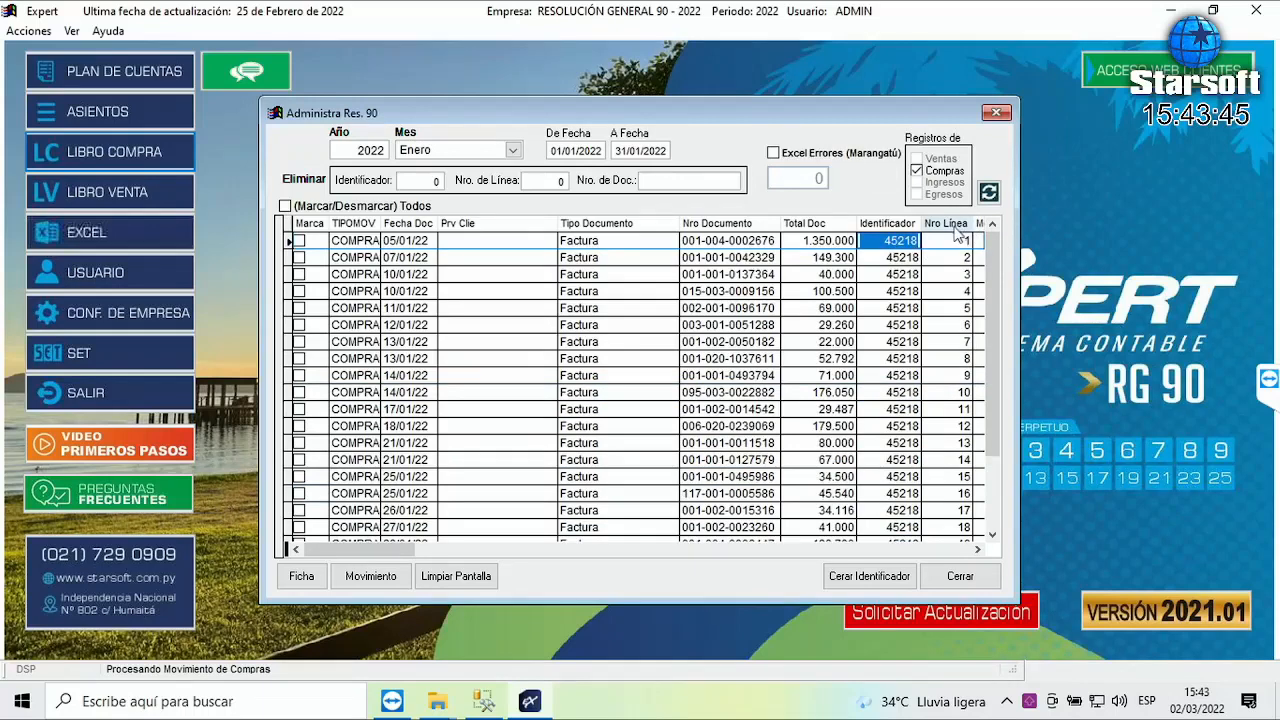
click(956, 226)
click(952, 228)
- Review the final purchase records, stepping from line 24 back to line 17
key(Page_Down)
click(951, 395)
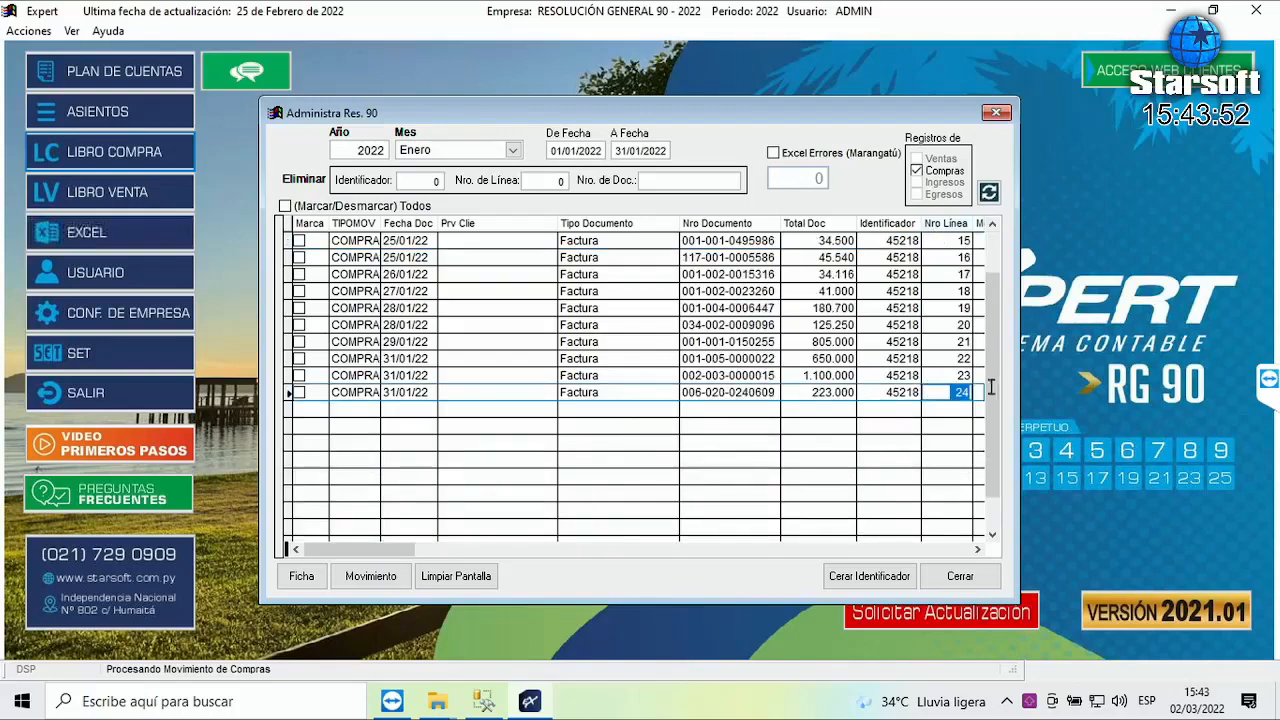
key(Up)
key(Up)
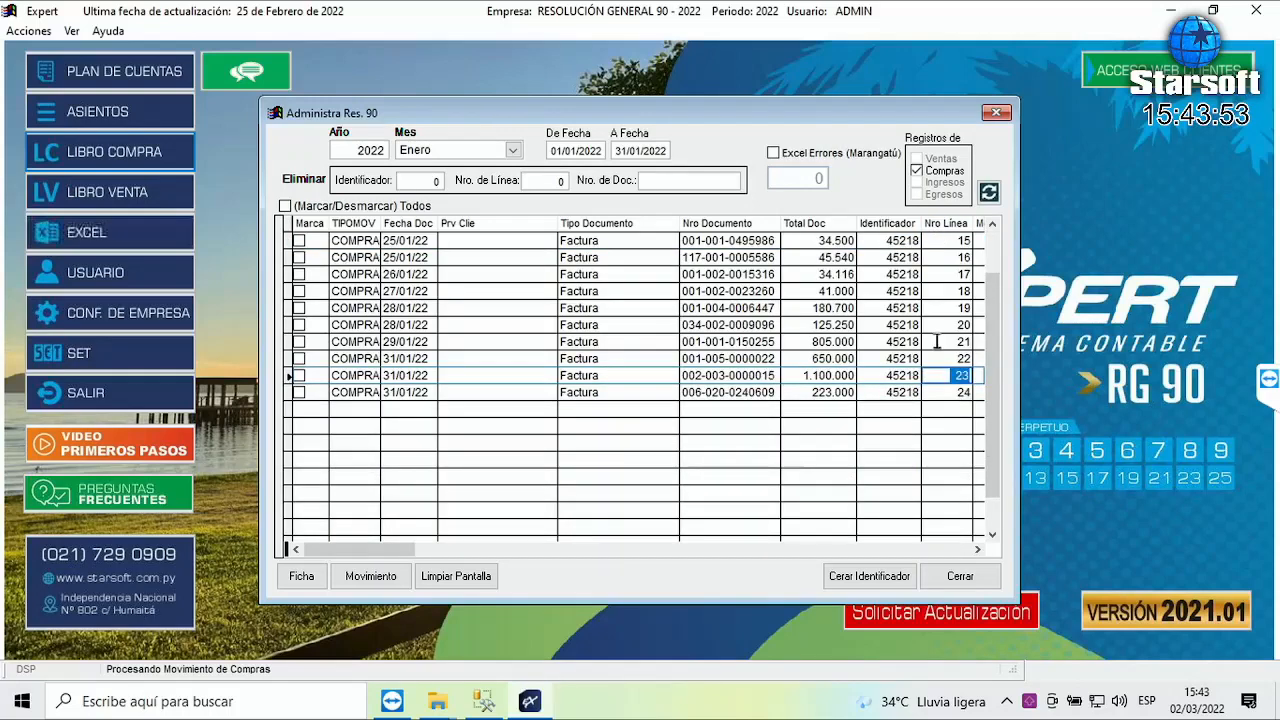
click(962, 341)
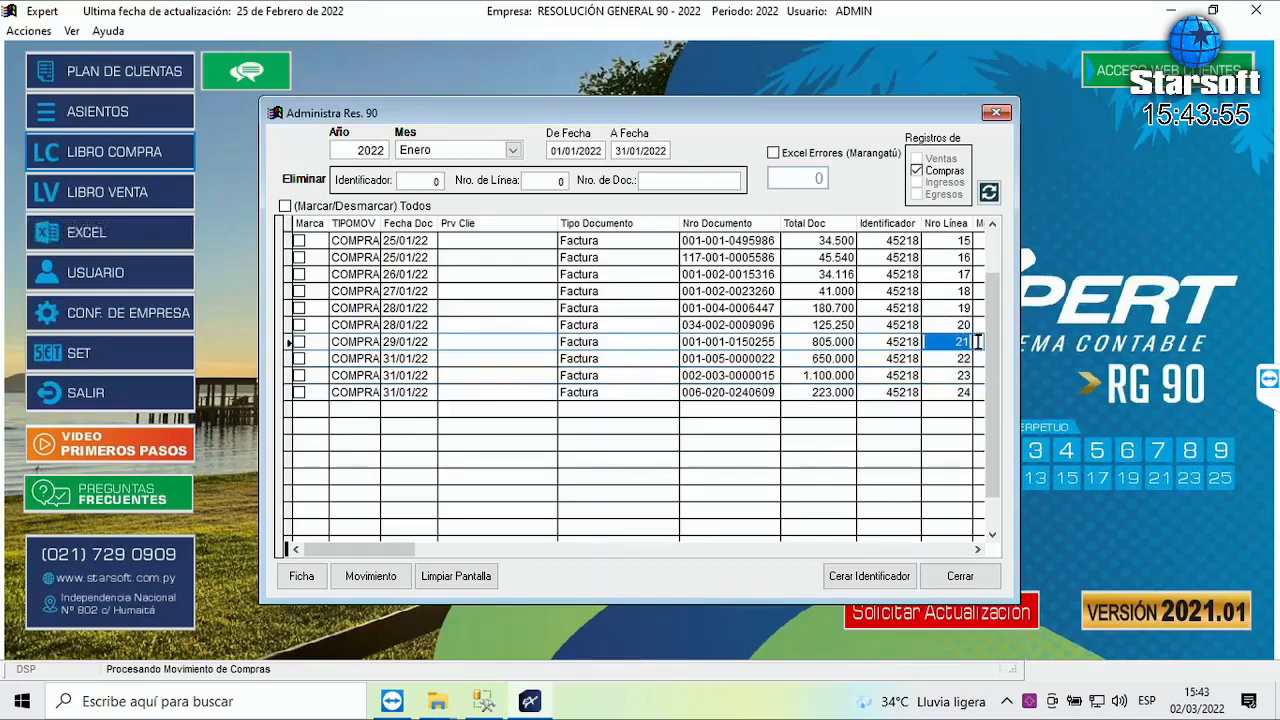
key(Up)
key(Up)
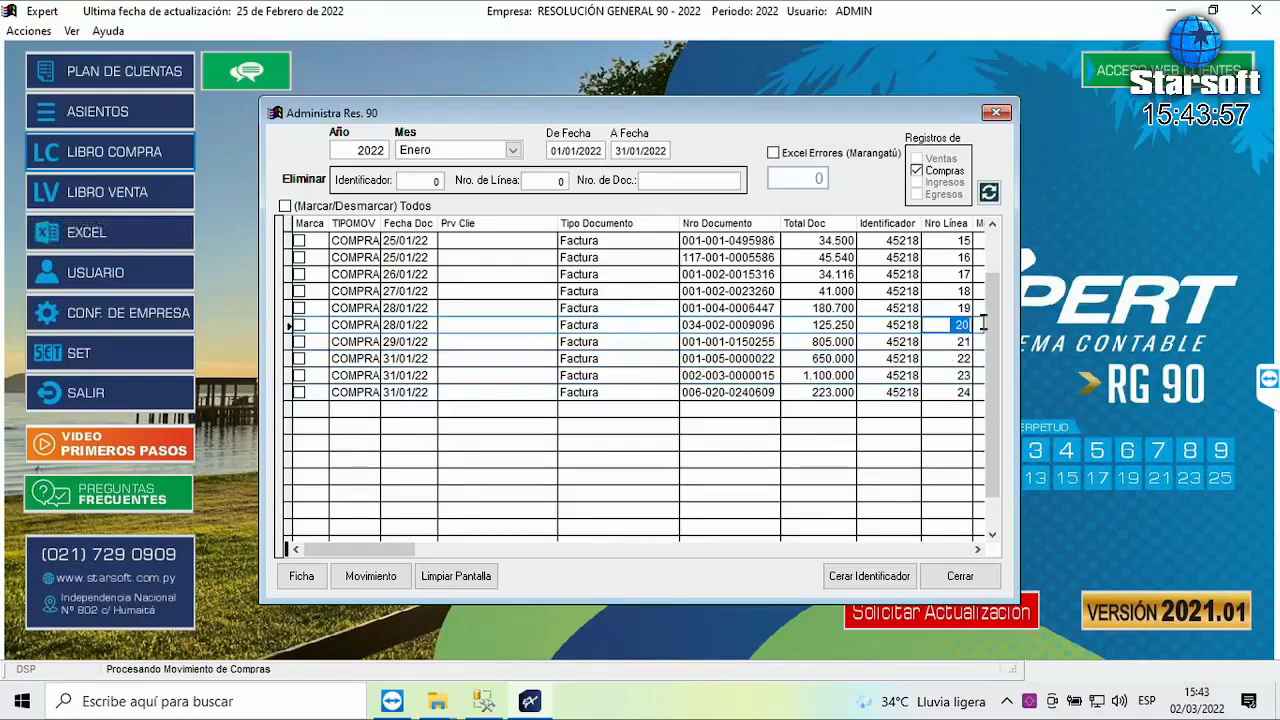
key(Up)
key(Up)
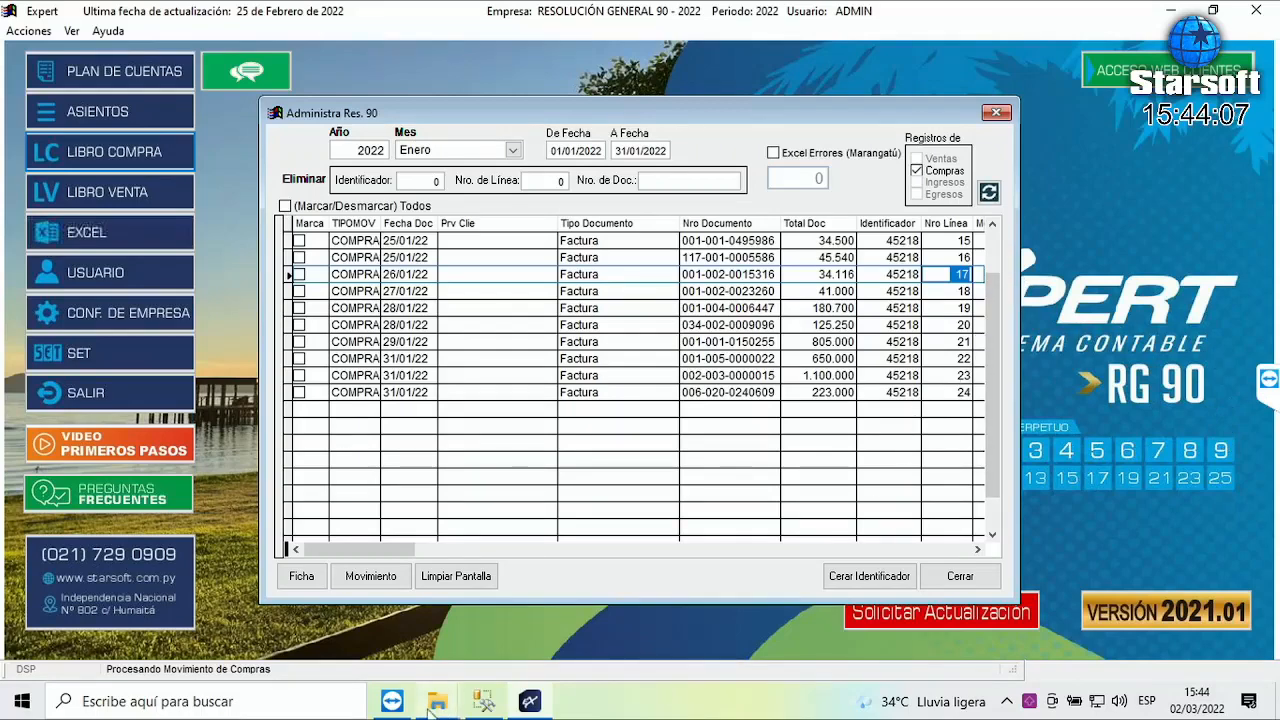
mouse_move(437, 707)
click(560, 620)
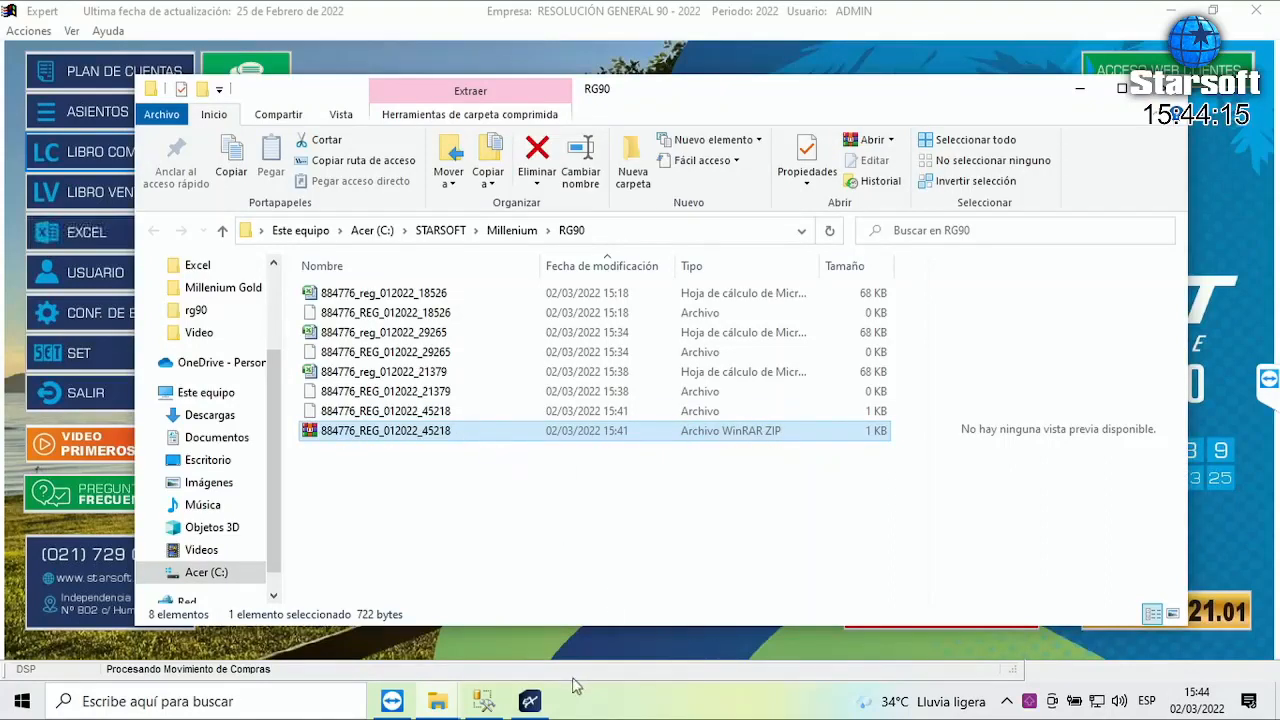
click(529, 702)
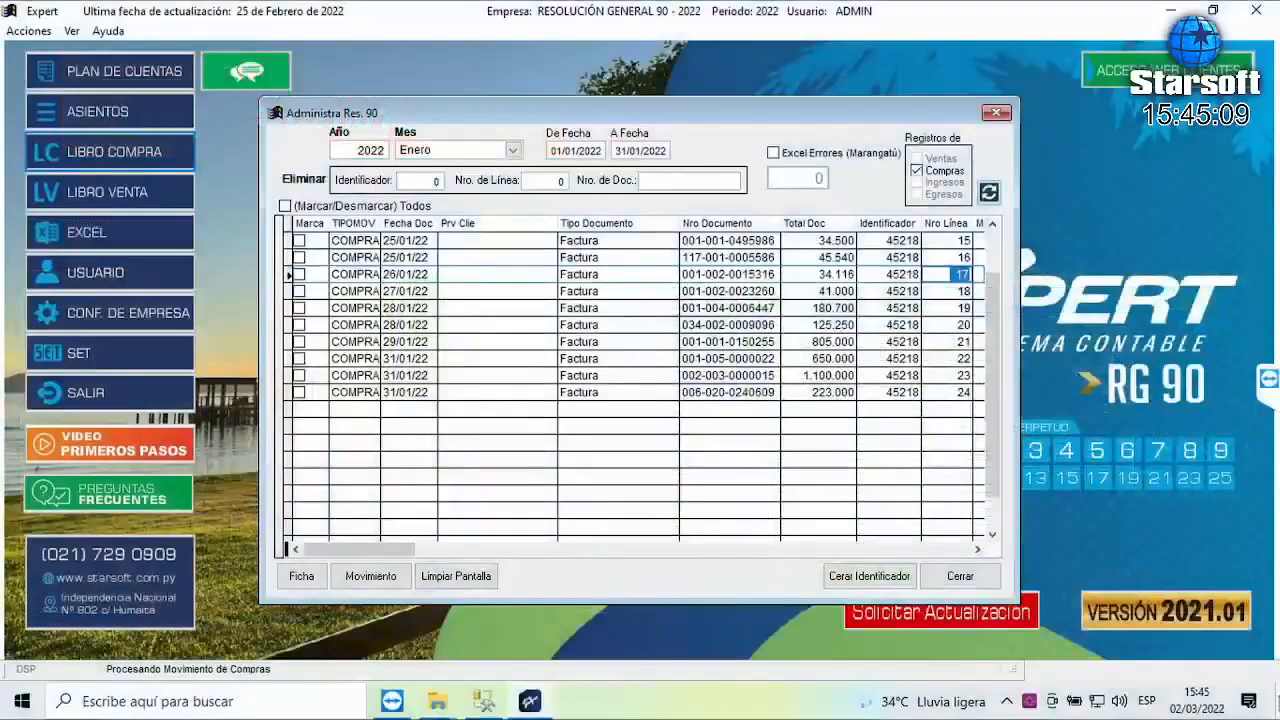
key(super+d)
- Open the pruebaAdministIdentificad2 workbook from the Excel-Errores-RG90 desktop folder
click(741, 132)
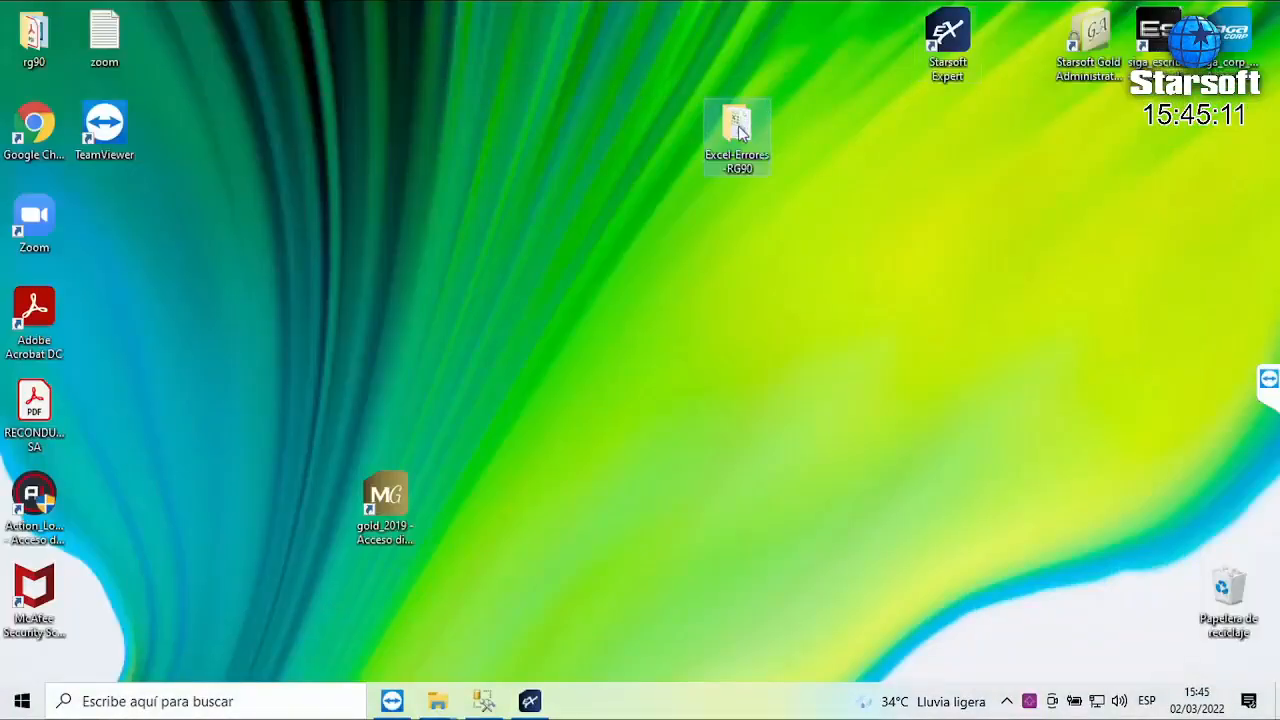
double_click(741, 132)
double_click(440, 318)
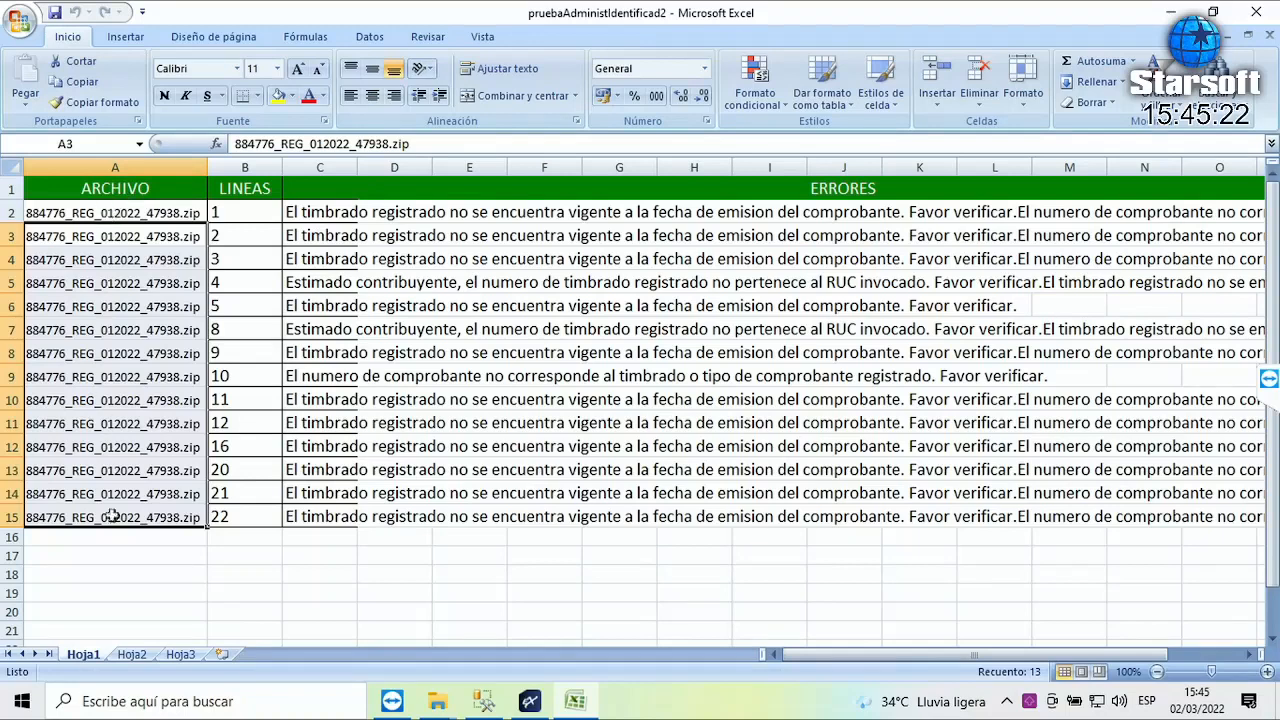
click(97, 213)
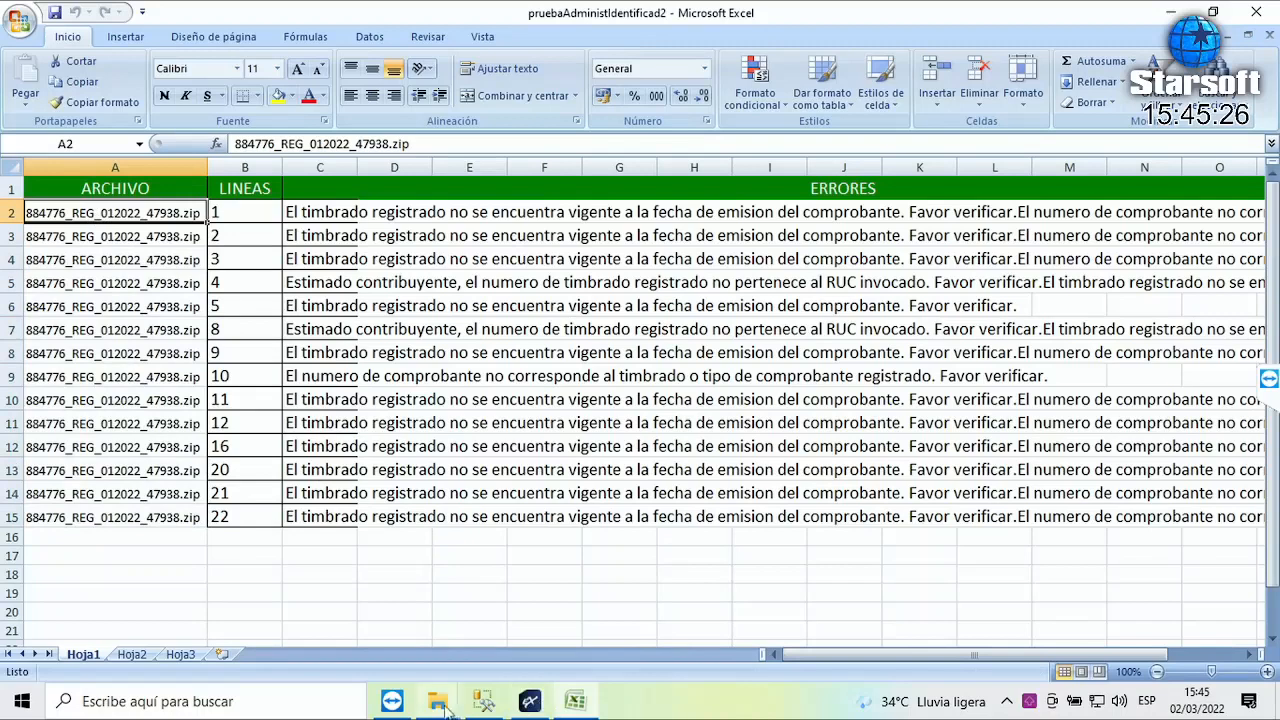
mouse_move(437, 701)
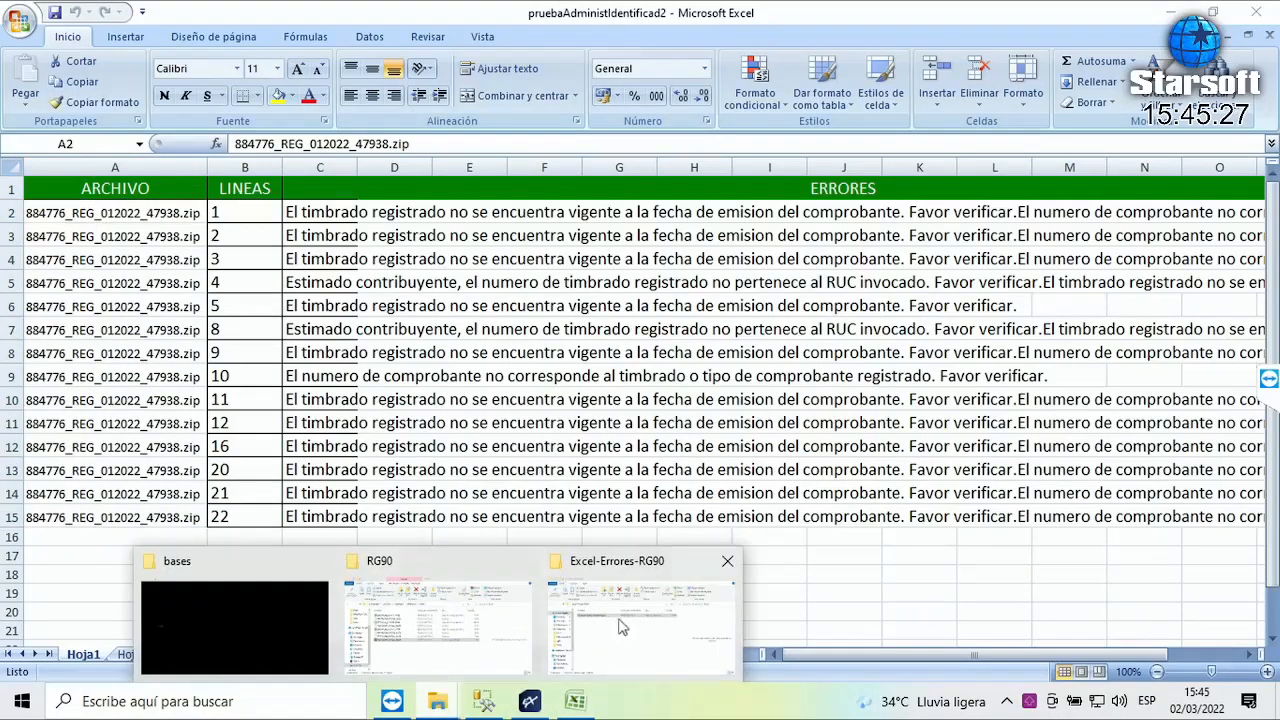
click(455, 634)
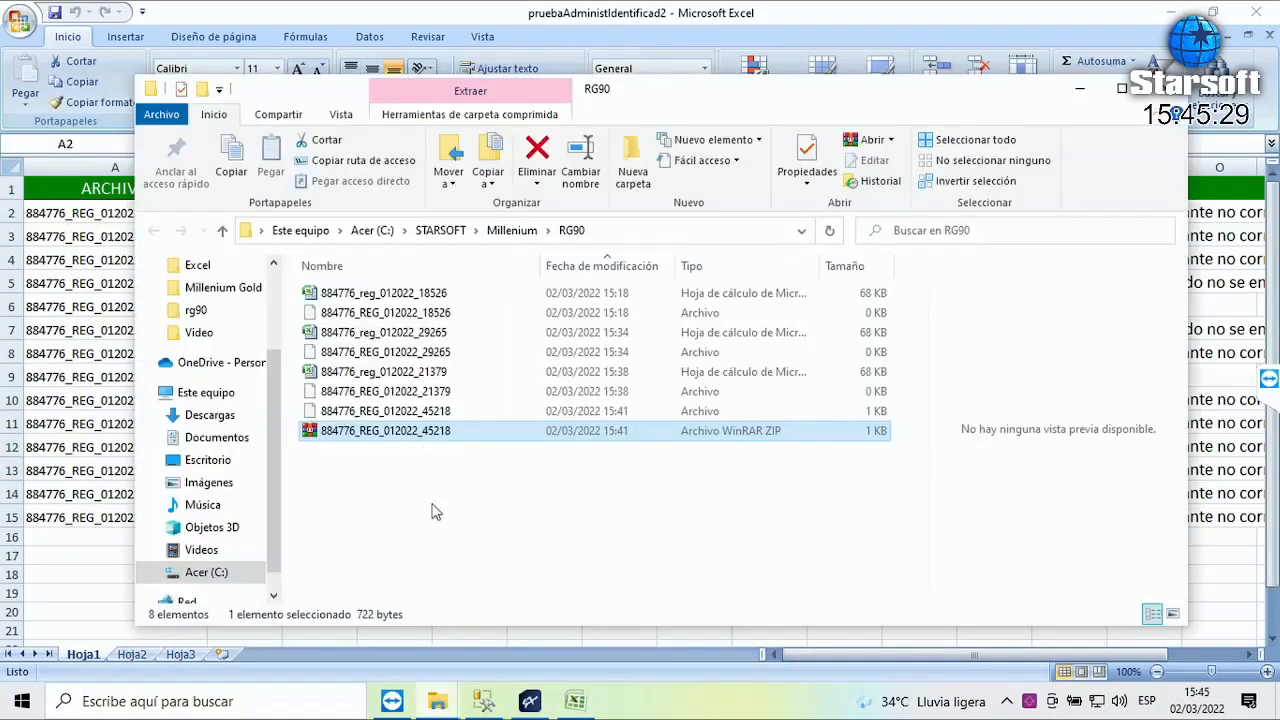
key(F2)
key(ctrl+c)
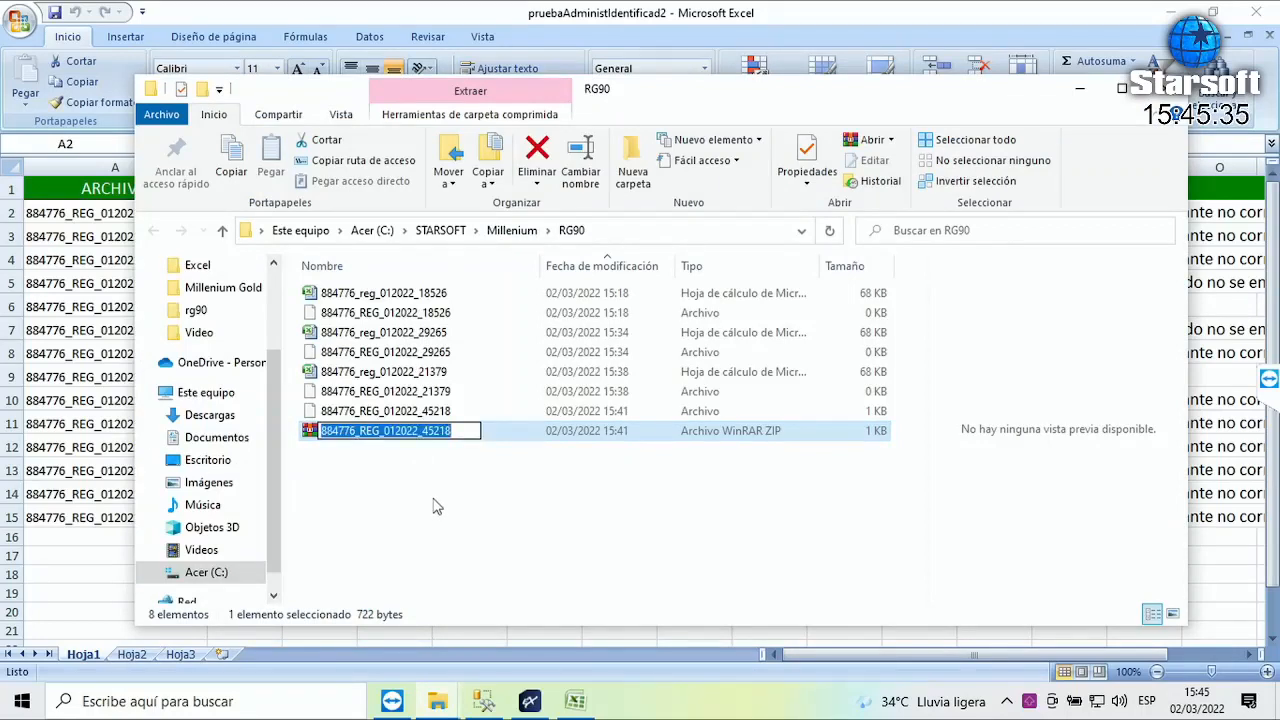
click(575, 701)
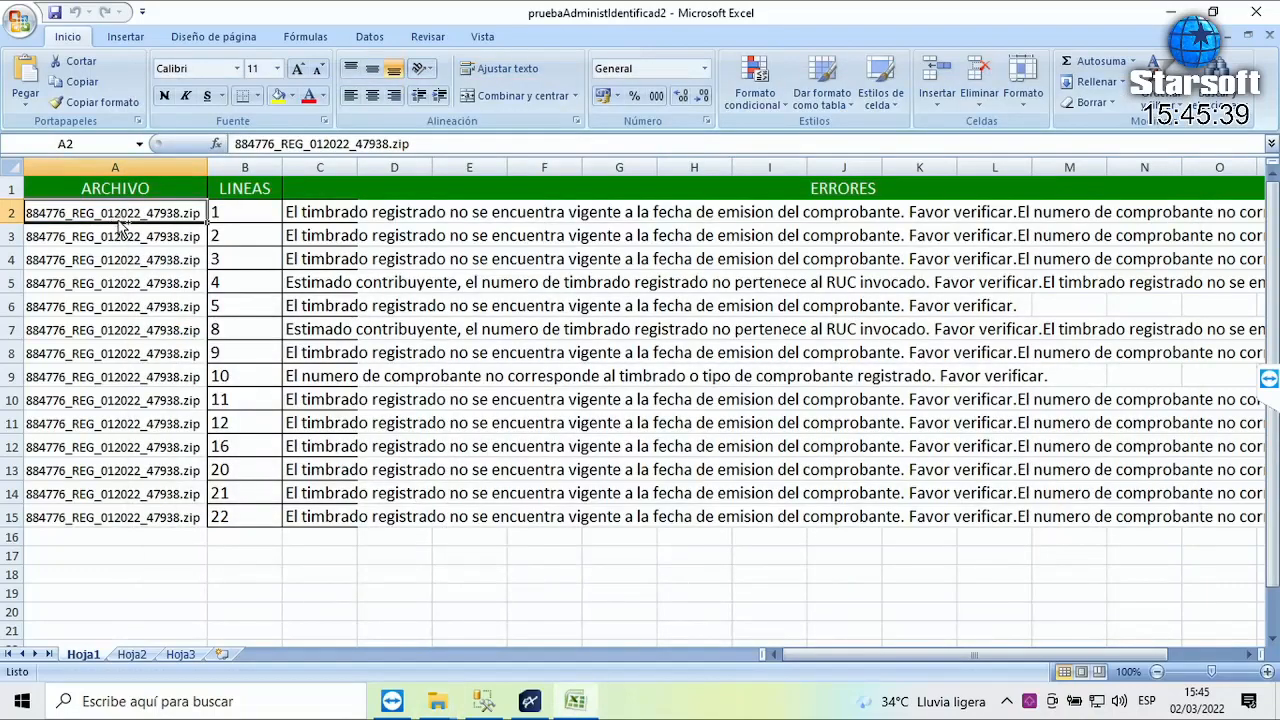
key(ctrl+v)
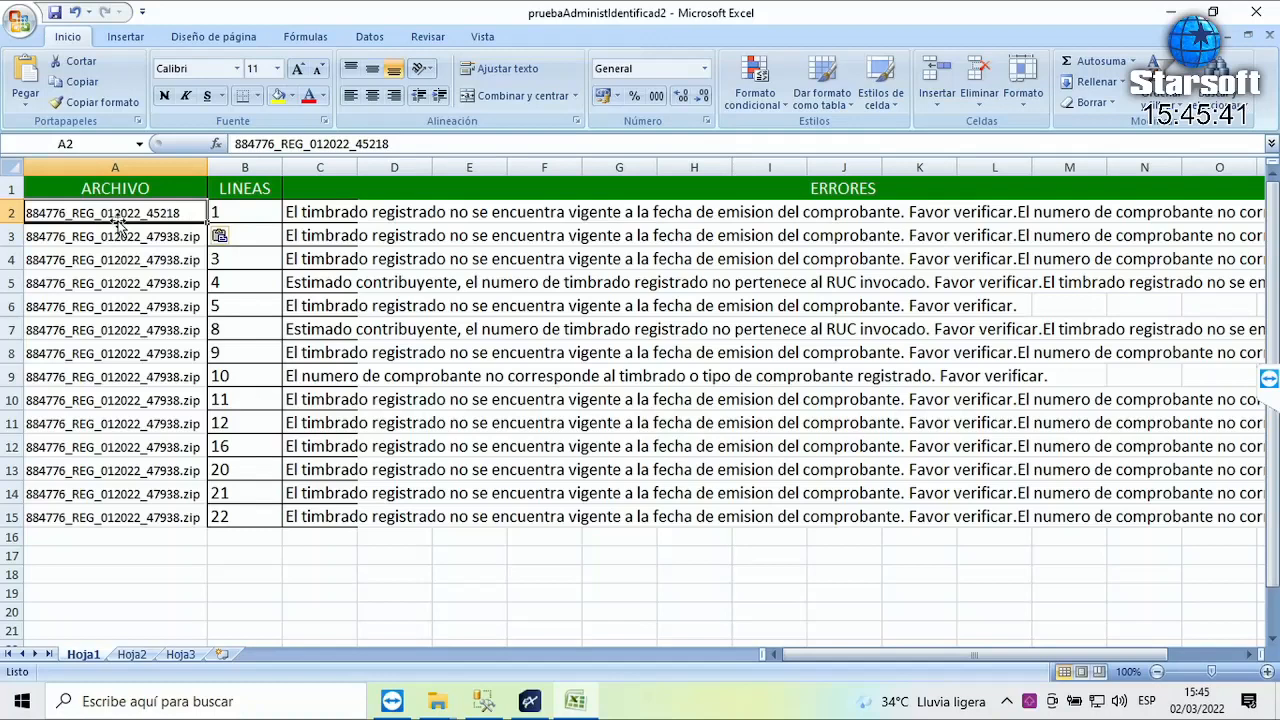
key(F2)
text(.zip)
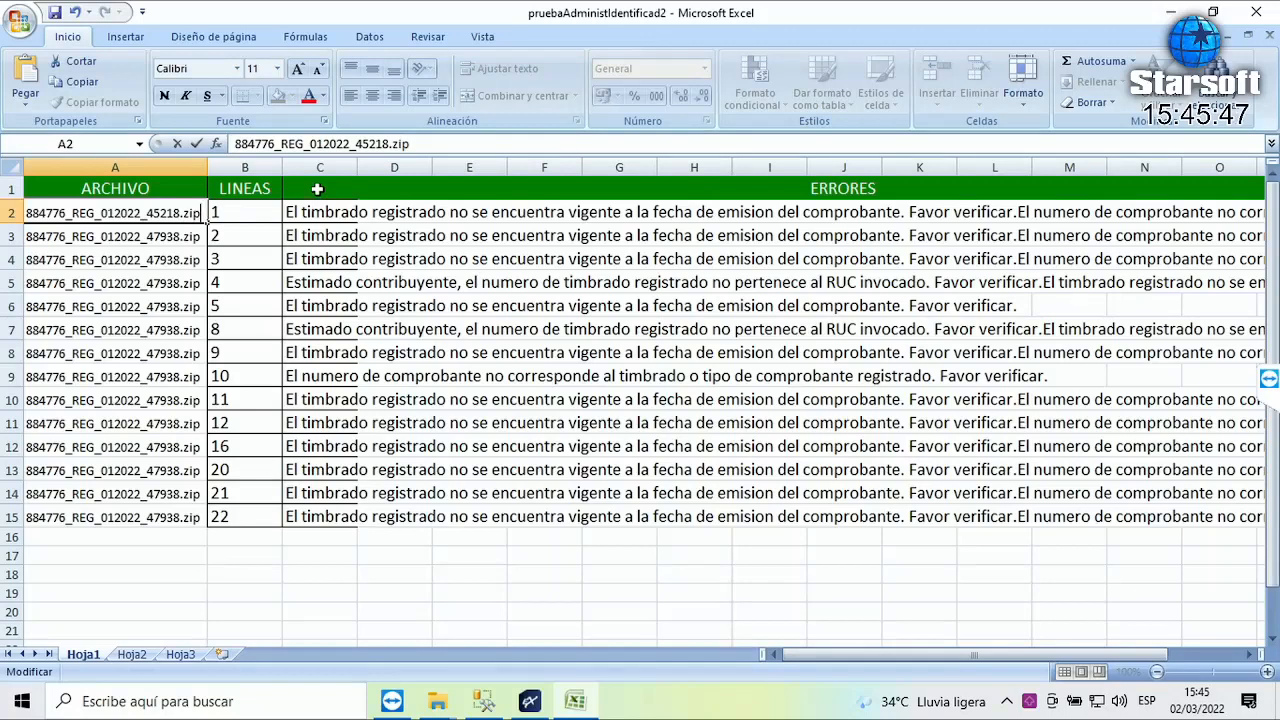
key(Return)
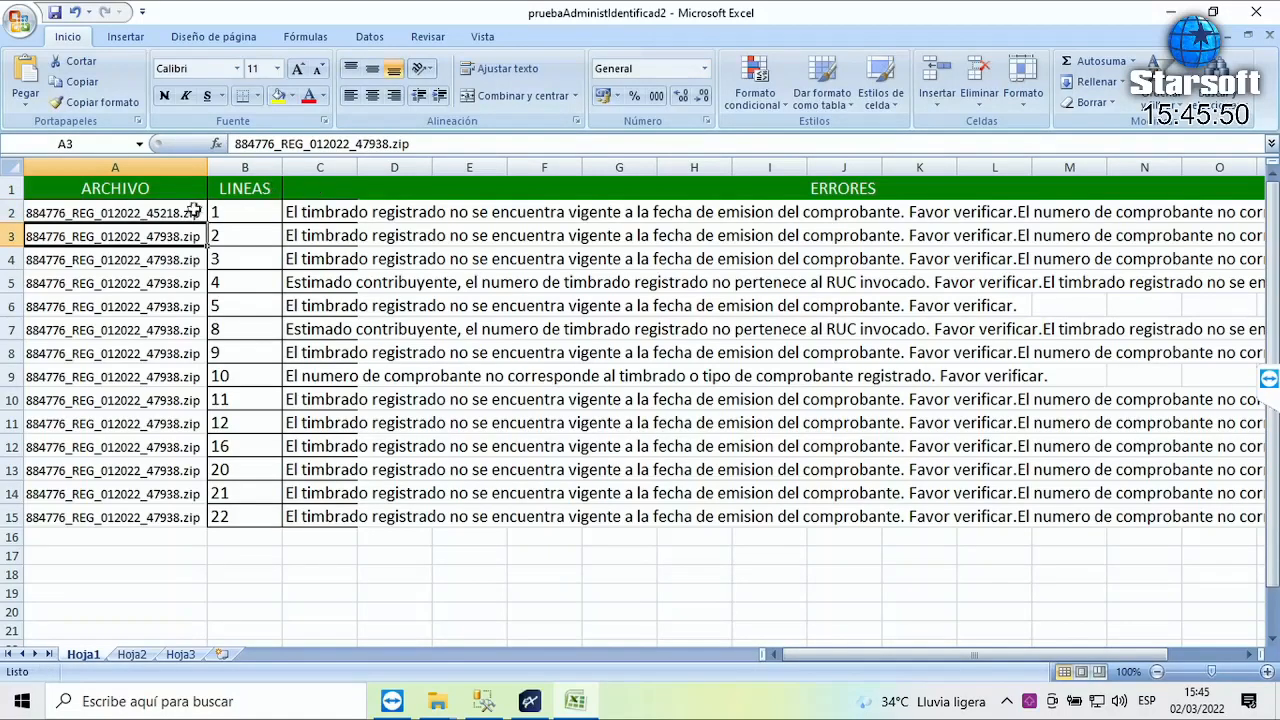
click(148, 214)
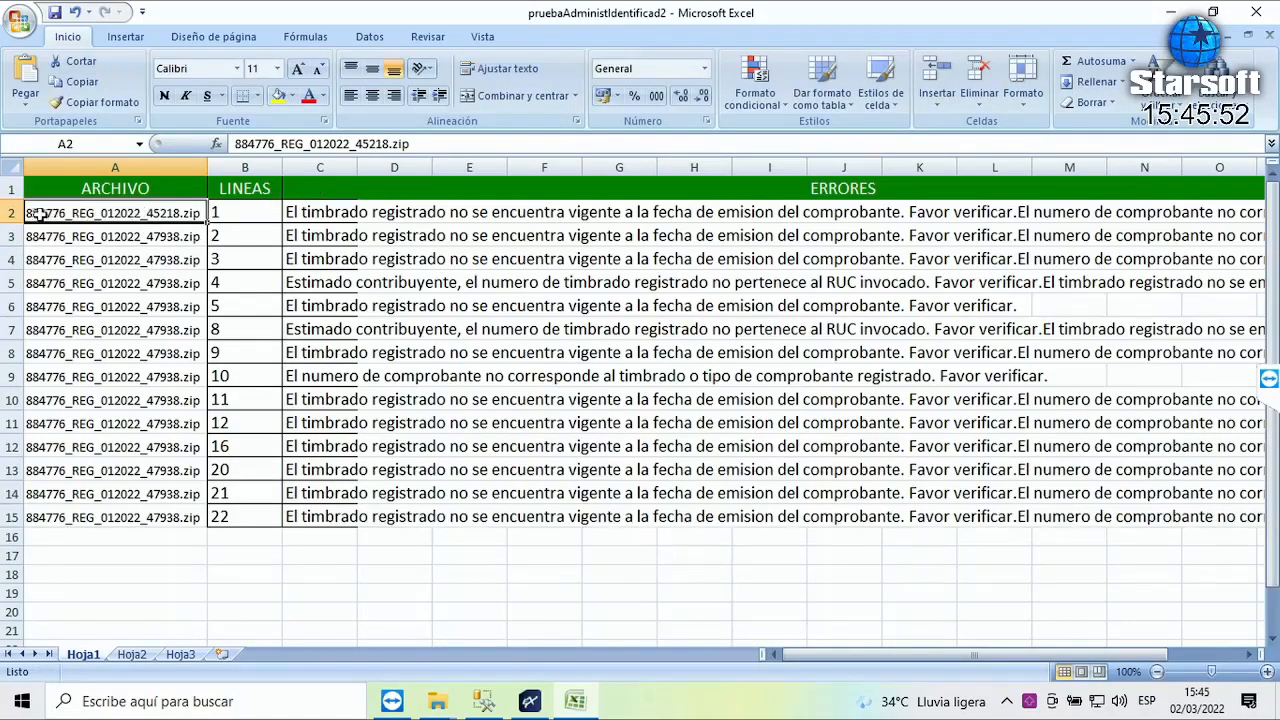
key(ctrl+c)
click(150, 238)
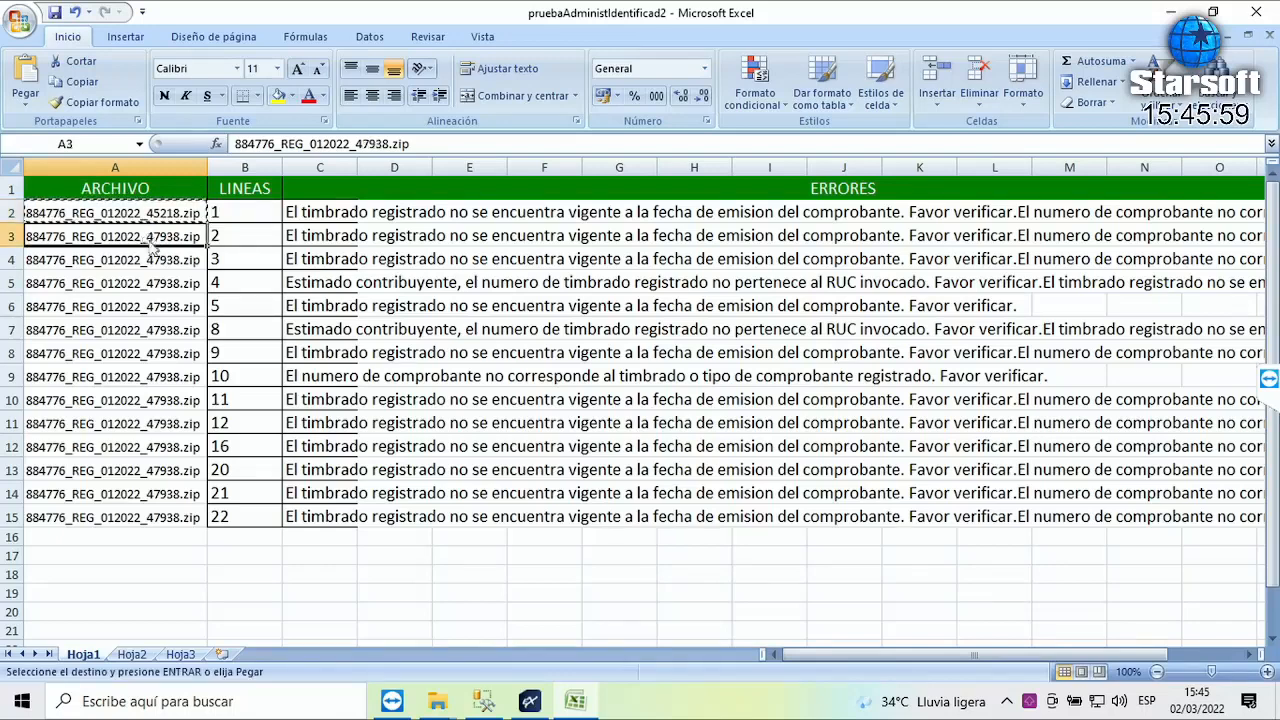
key(shift+Down)
key(shift+Down)
key(shift+Down)
key(shift+Down)
key(shift+Down)
key(shift+Down)
key(shift+Down)
key(shift+Down)
key(shift+Down)
key(shift+Down)
key(shift+Down)
key(shift+Down)
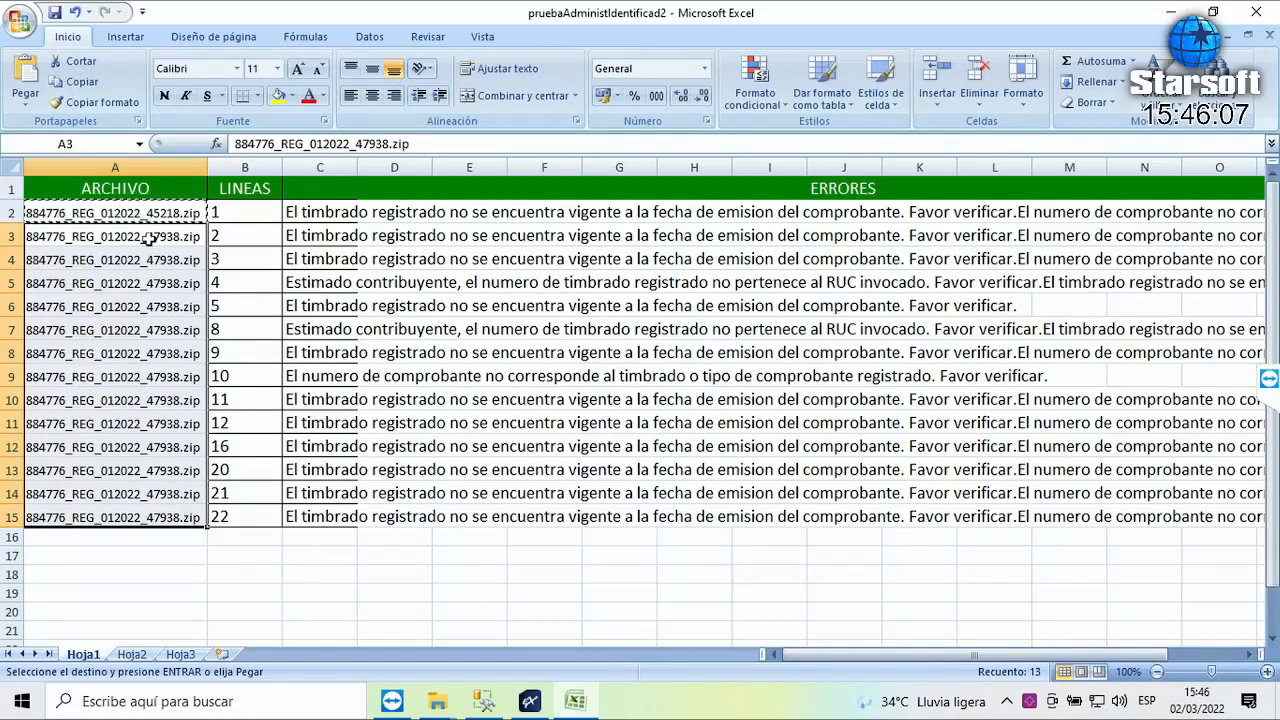
key(ctrl+v)
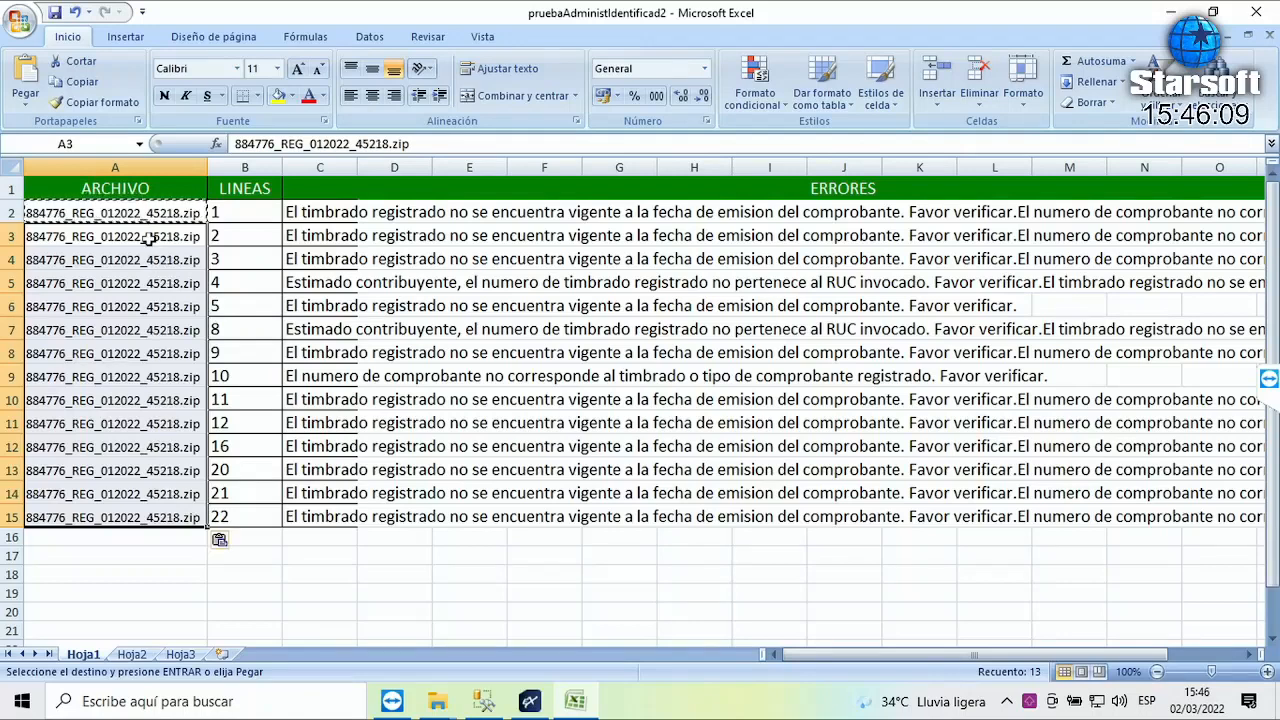
click(148, 237)
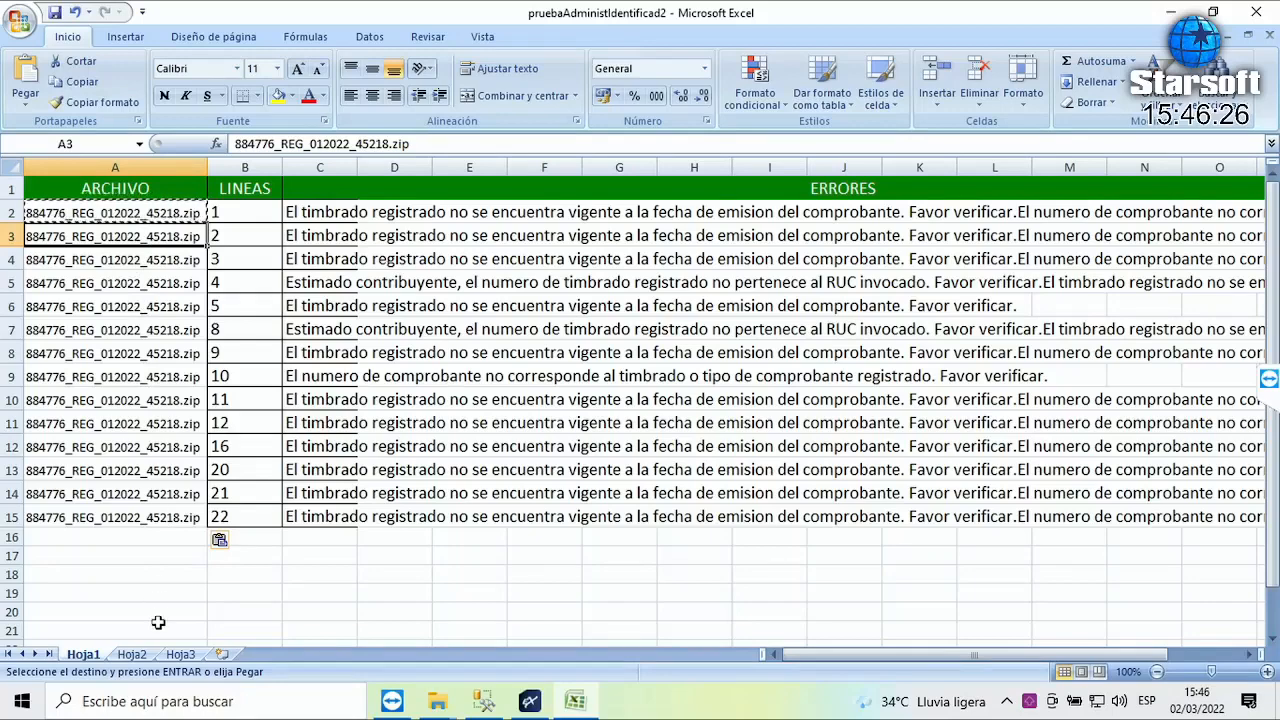
- Return to the Expert Res. 90 administration window
click(437, 705)
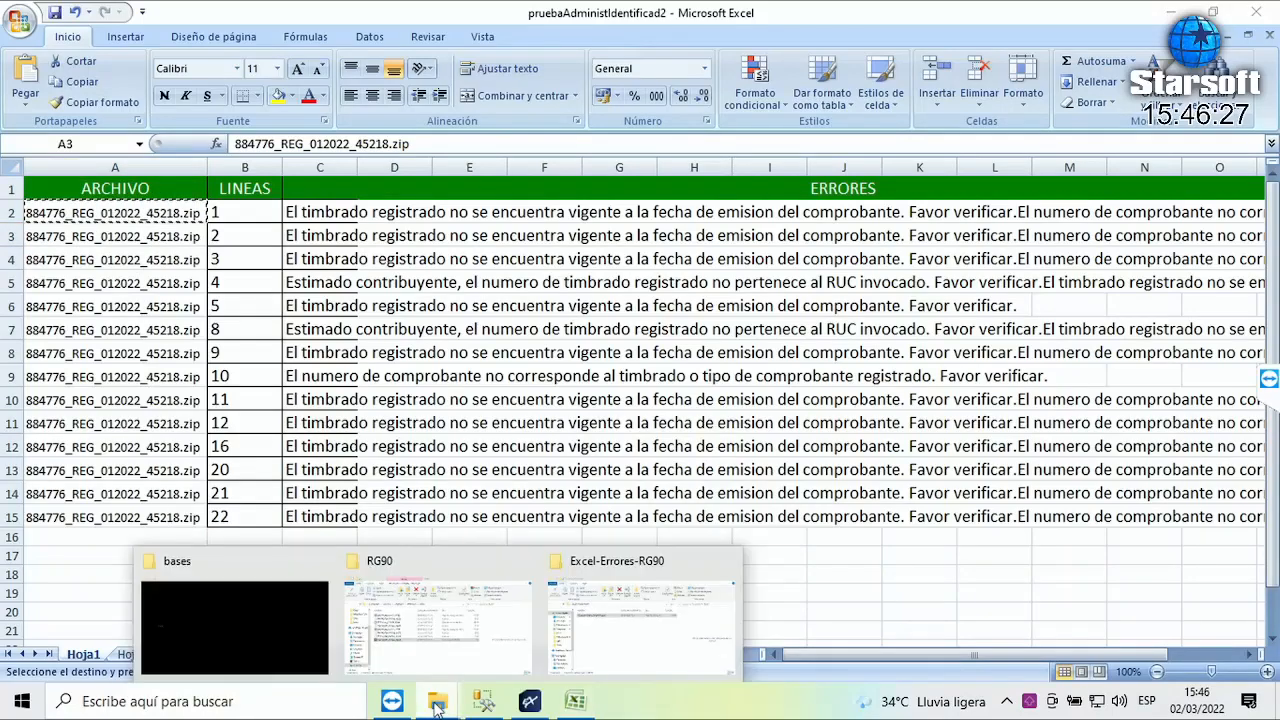
click(410, 652)
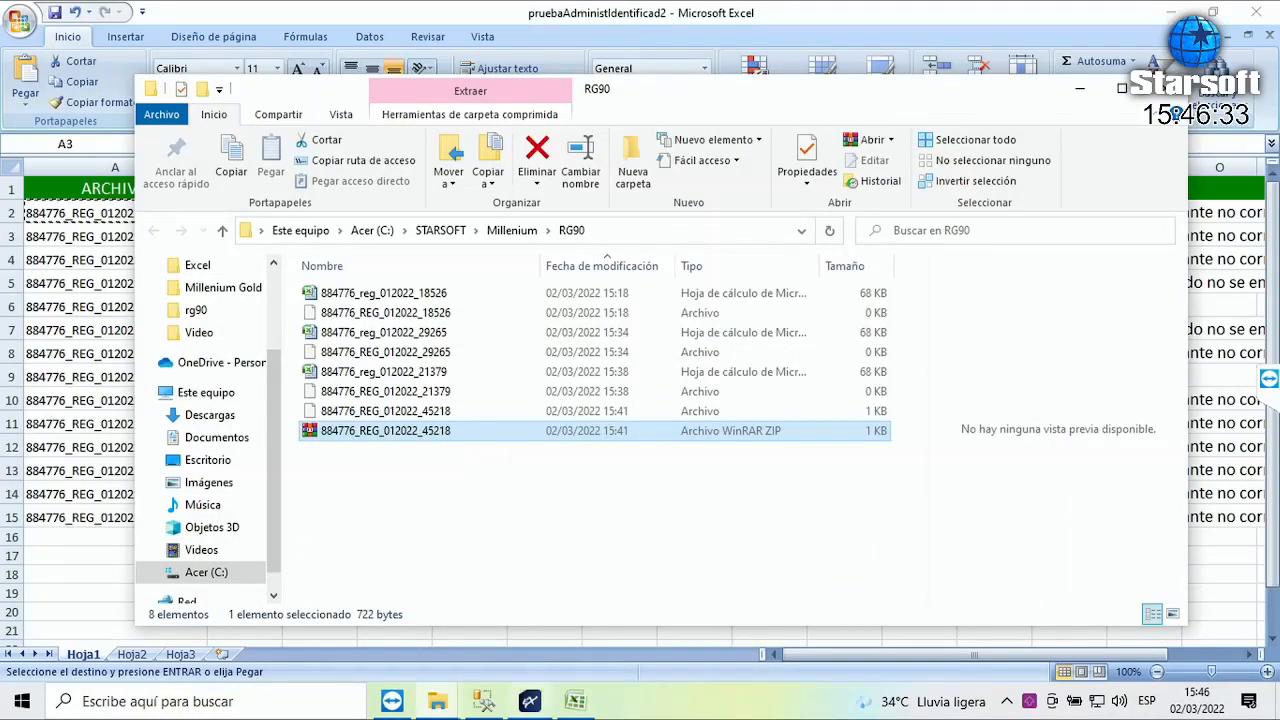
click(535, 701)
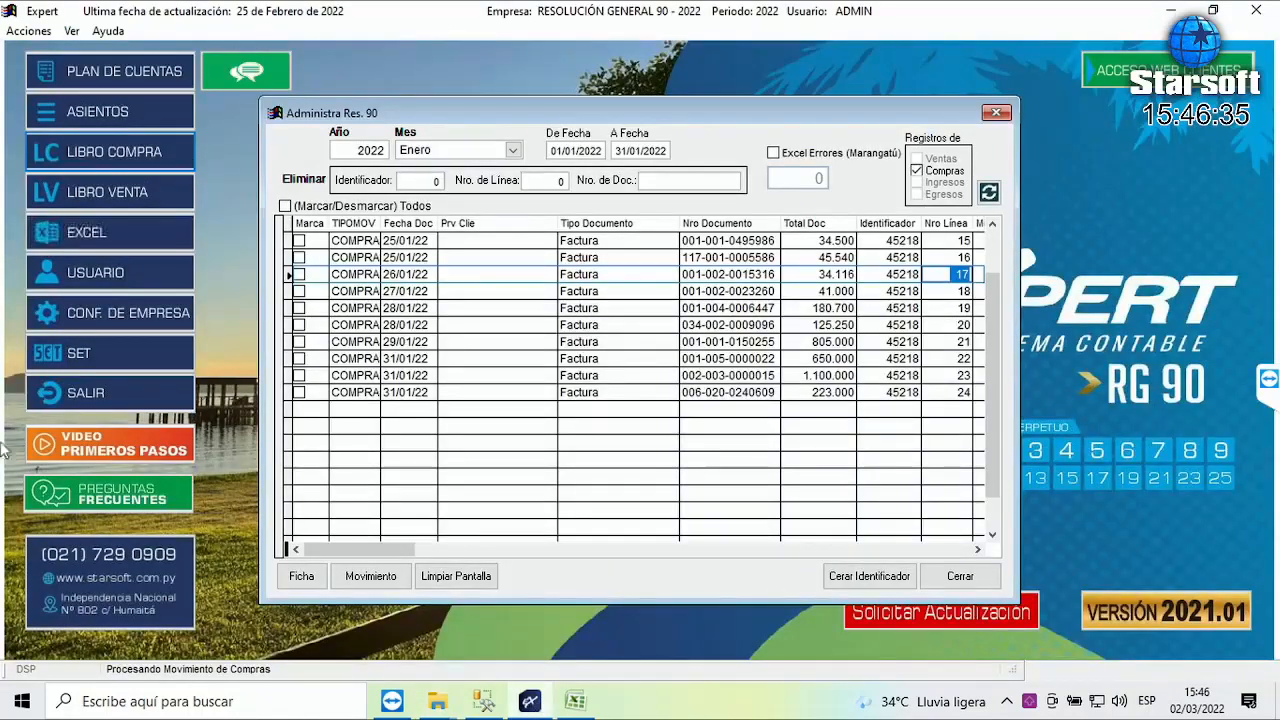
drag(433, 549, 925, 530)
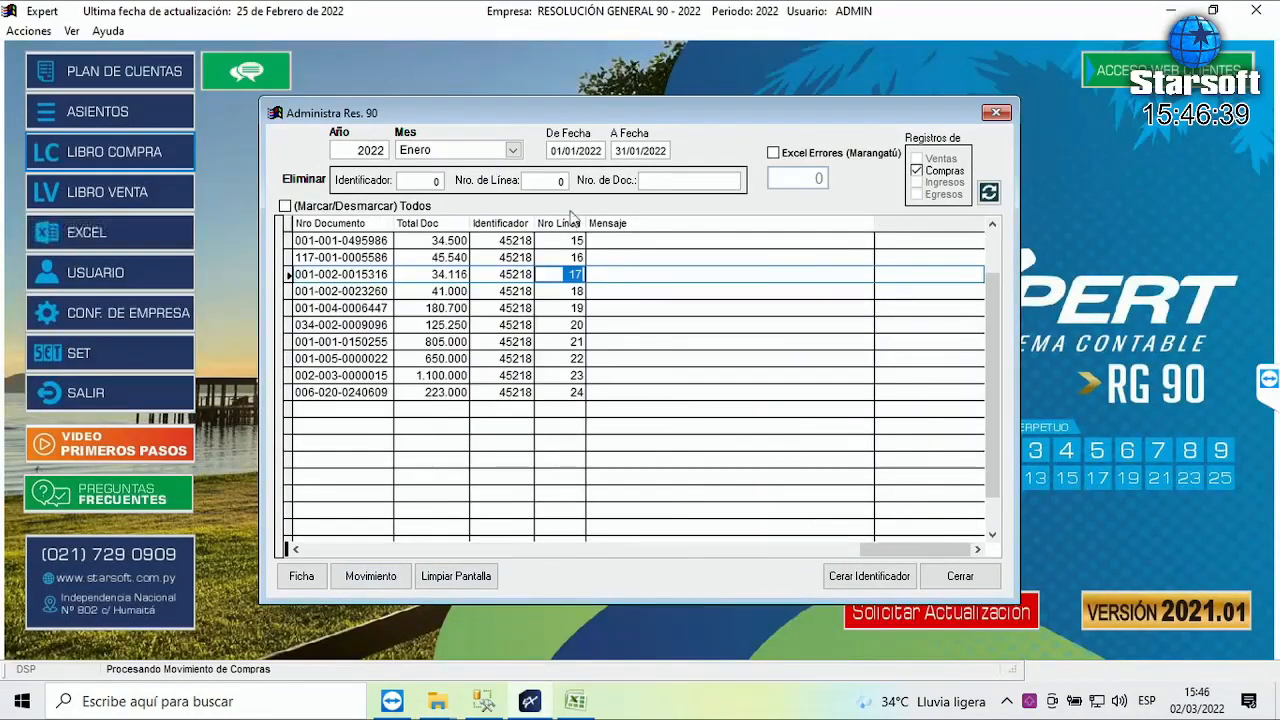
click(569, 392)
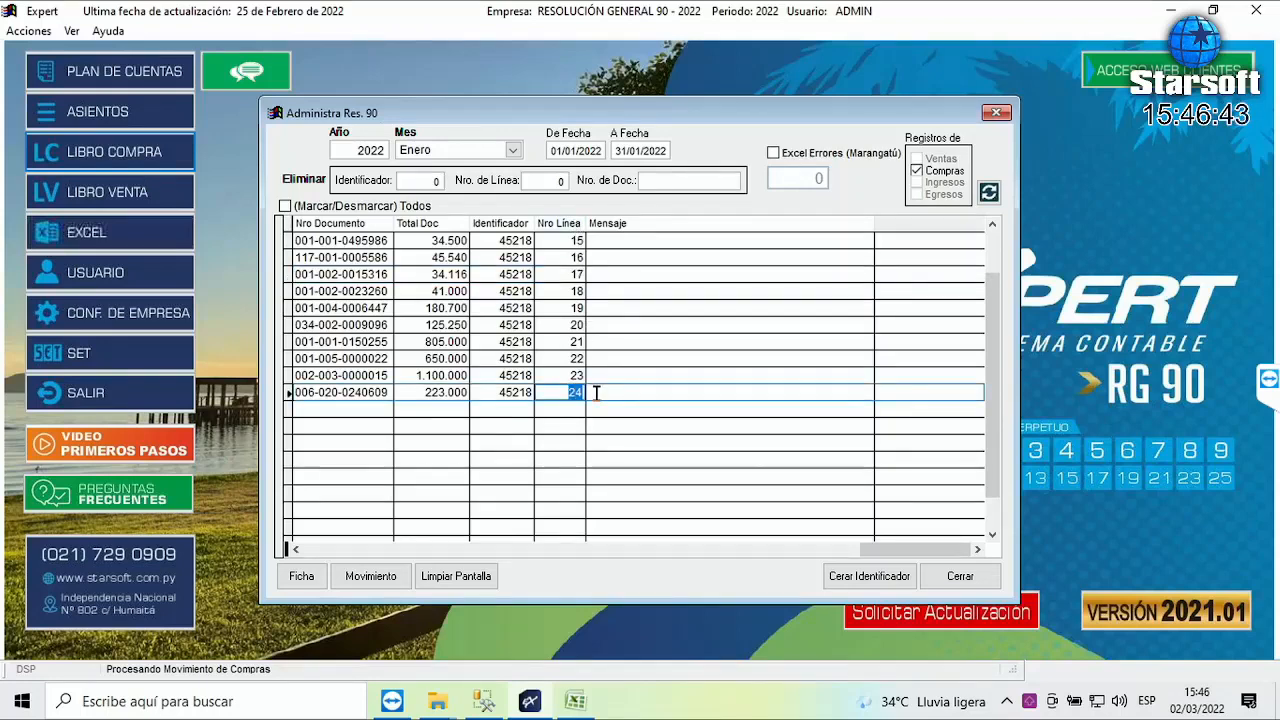
drag(825, 550, 352, 566)
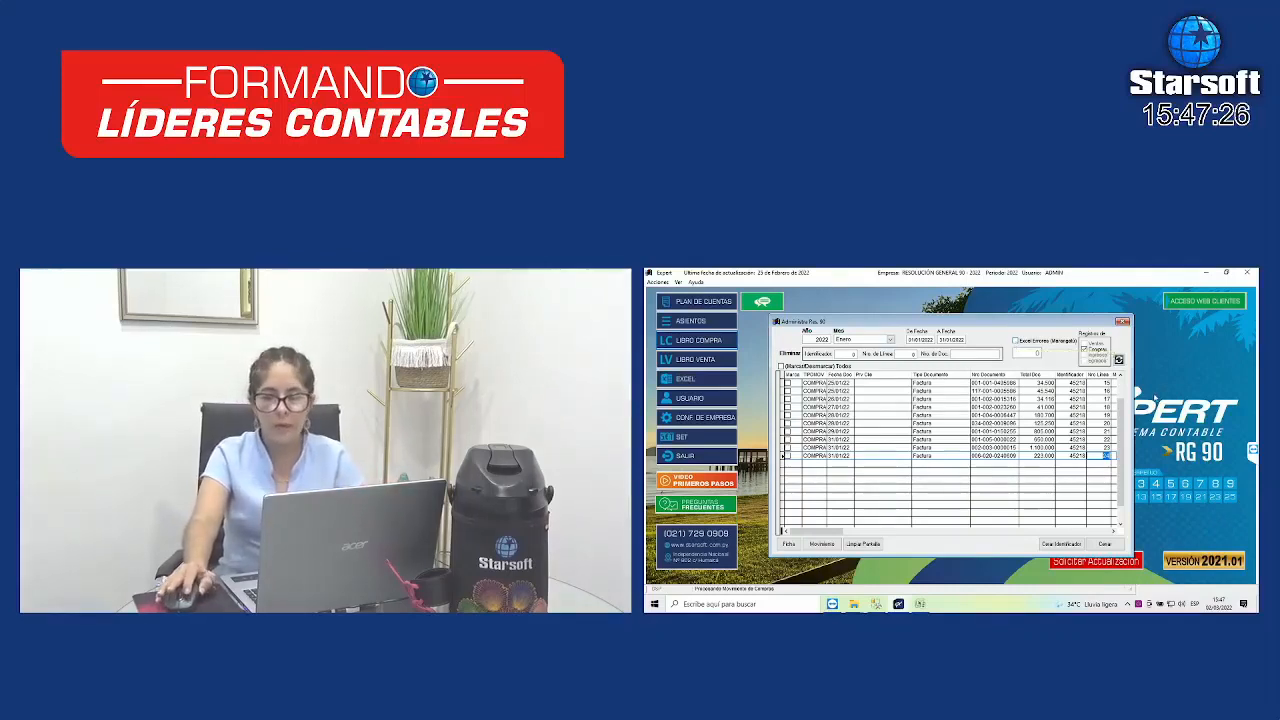
click(1103, 383)
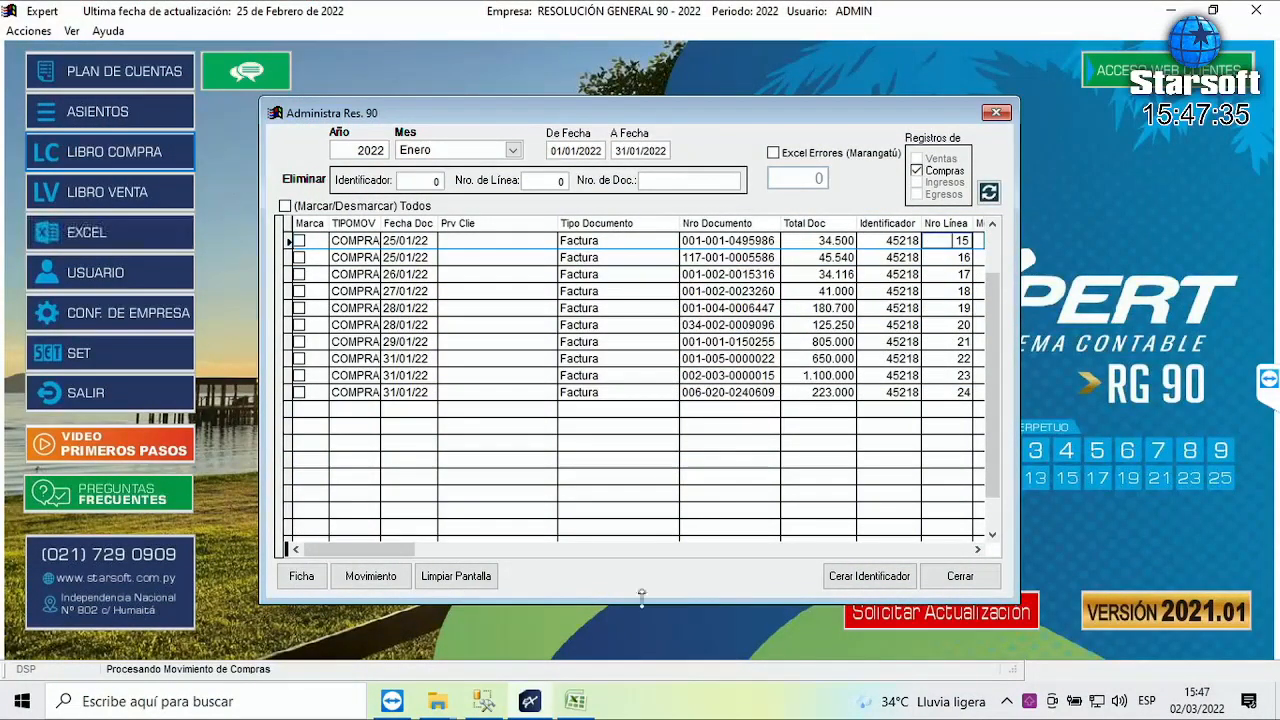
click(578, 703)
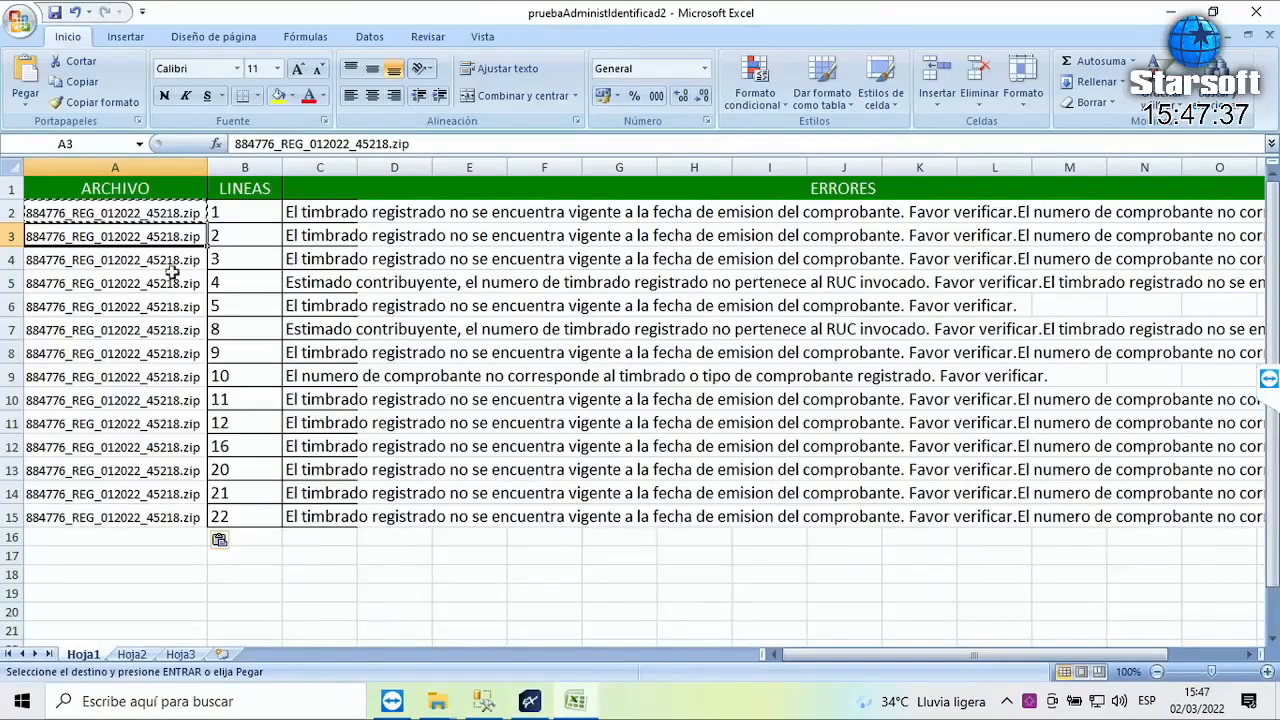
click(230, 213)
drag(229, 232, 216, 516)
drag(325, 212, 345, 517)
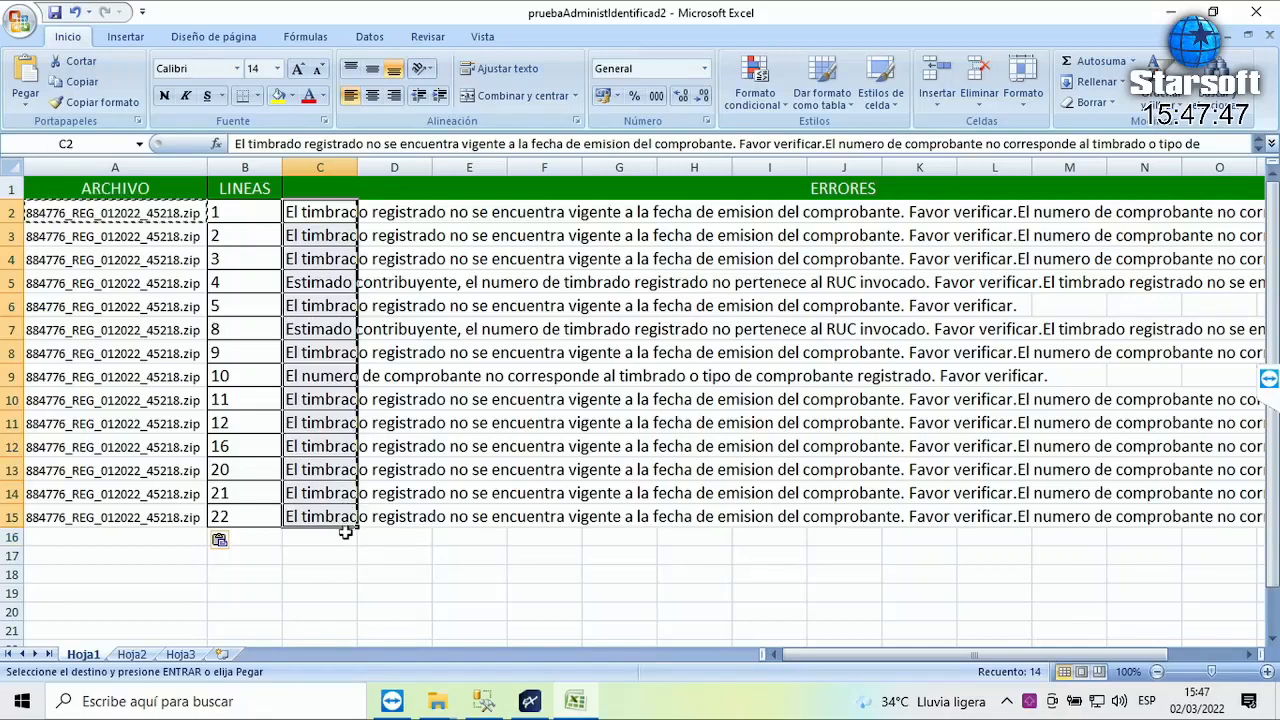
click(530, 701)
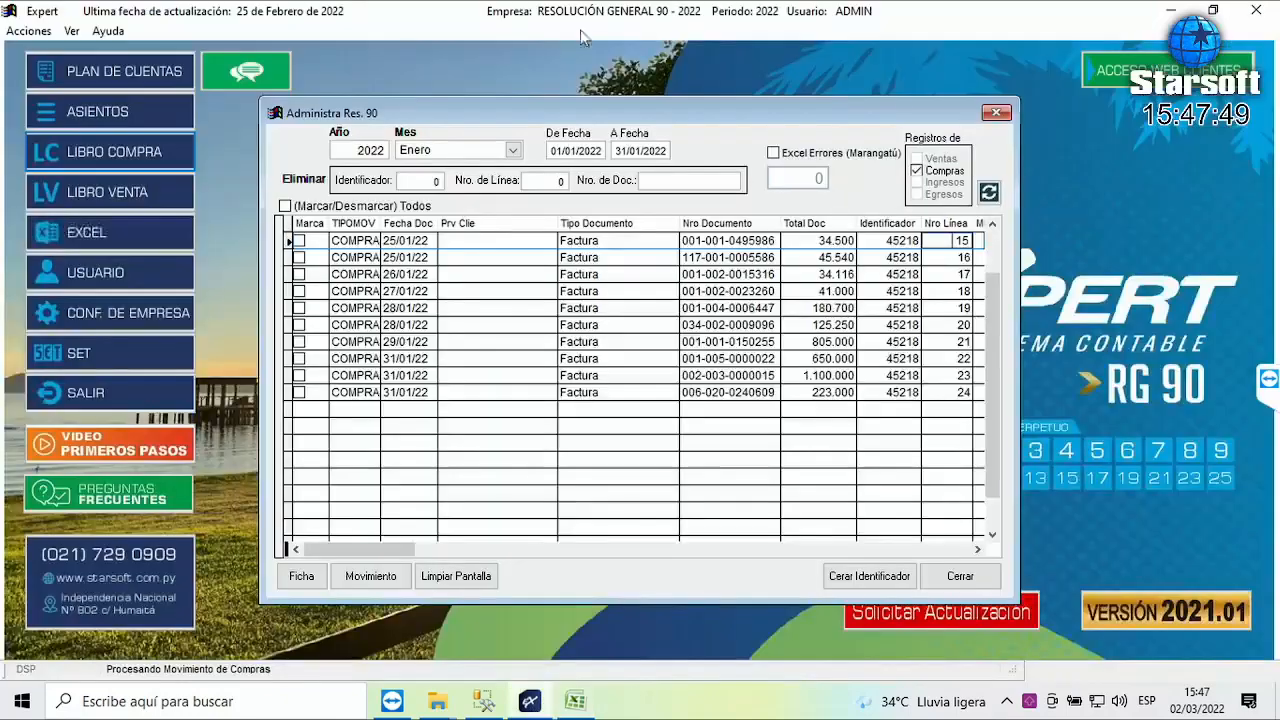
- Enable Excel Errores (Marangatú), refresh, and load pruebaAdministIdentificad2 from Excel-Errores-RG90
click(774, 155)
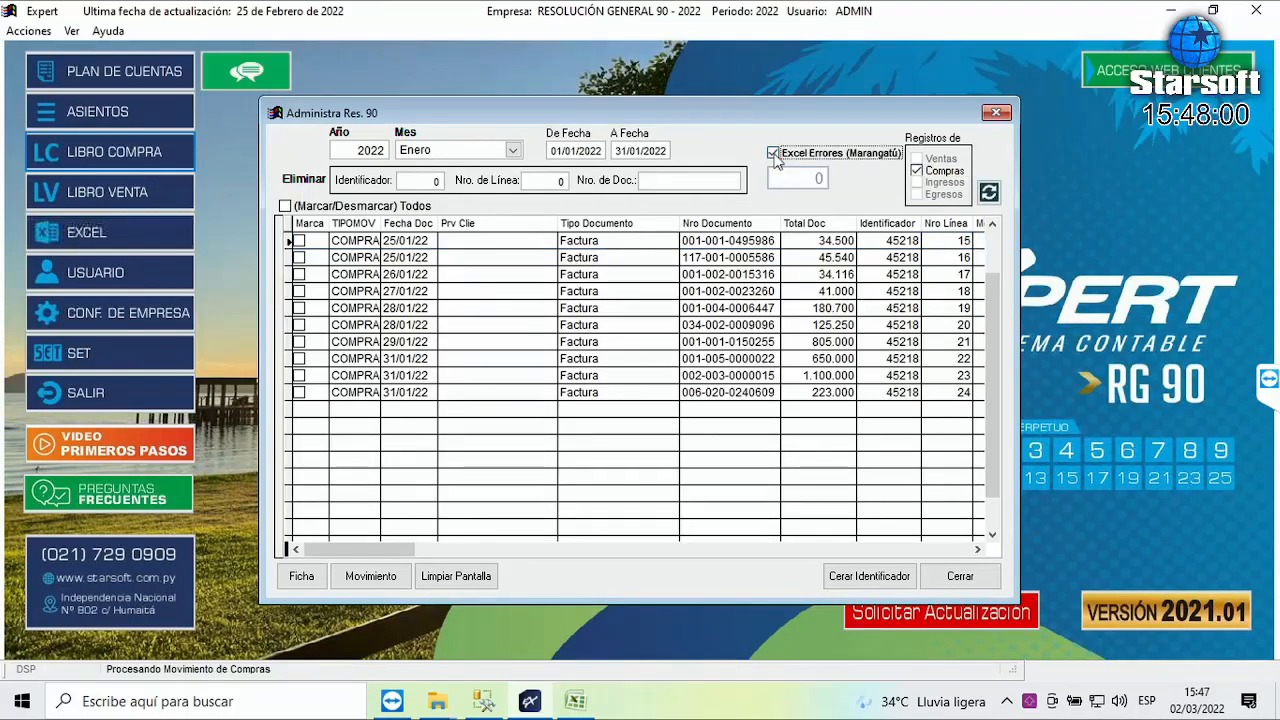
click(988, 193)
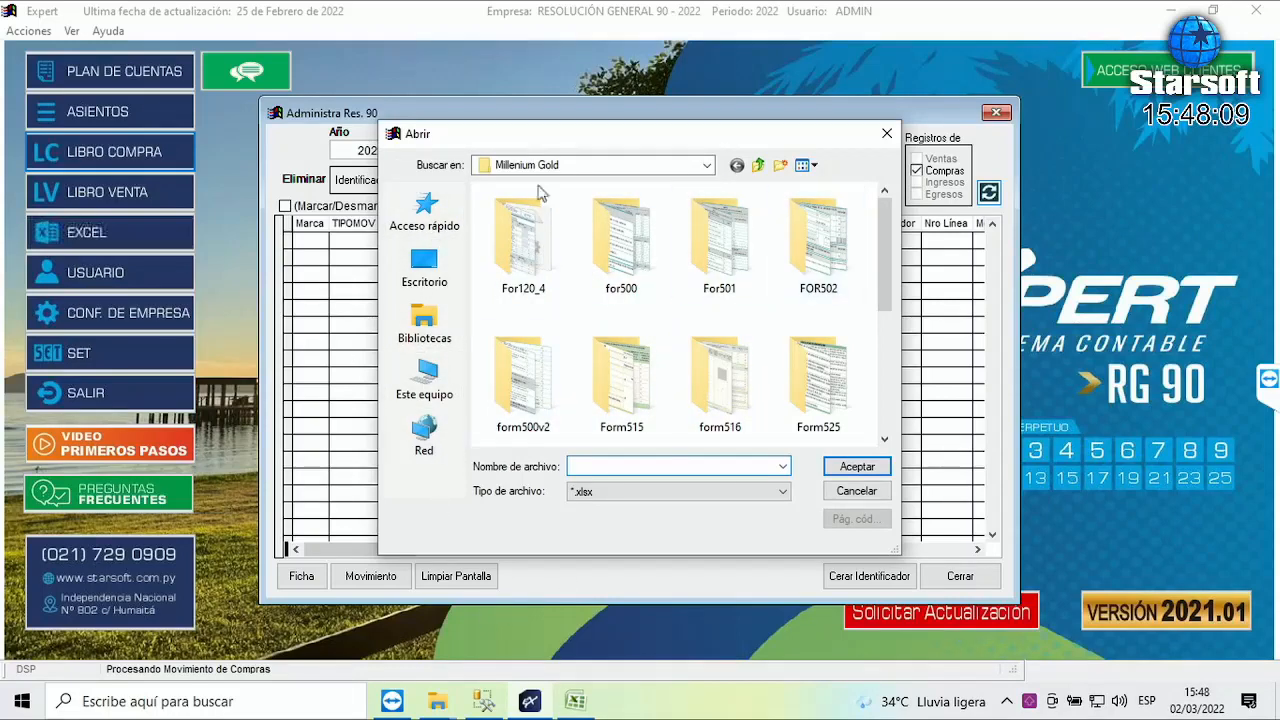
click(432, 285)
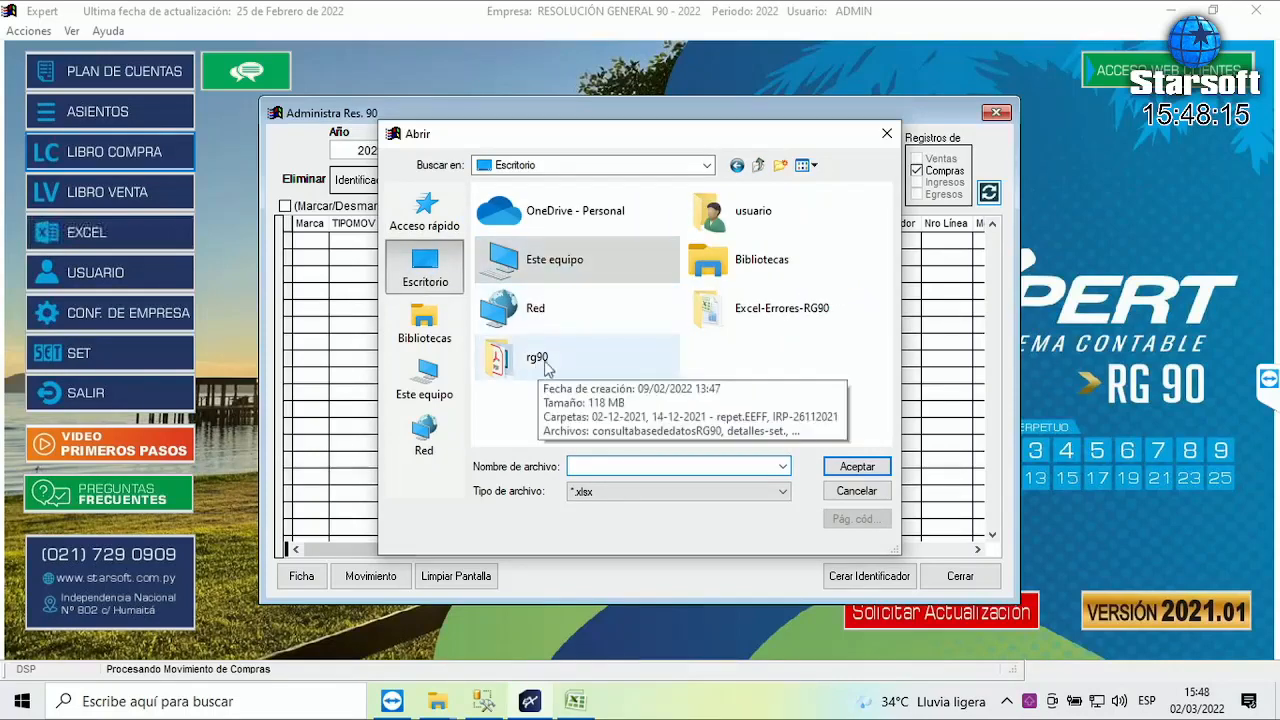
double_click(786, 330)
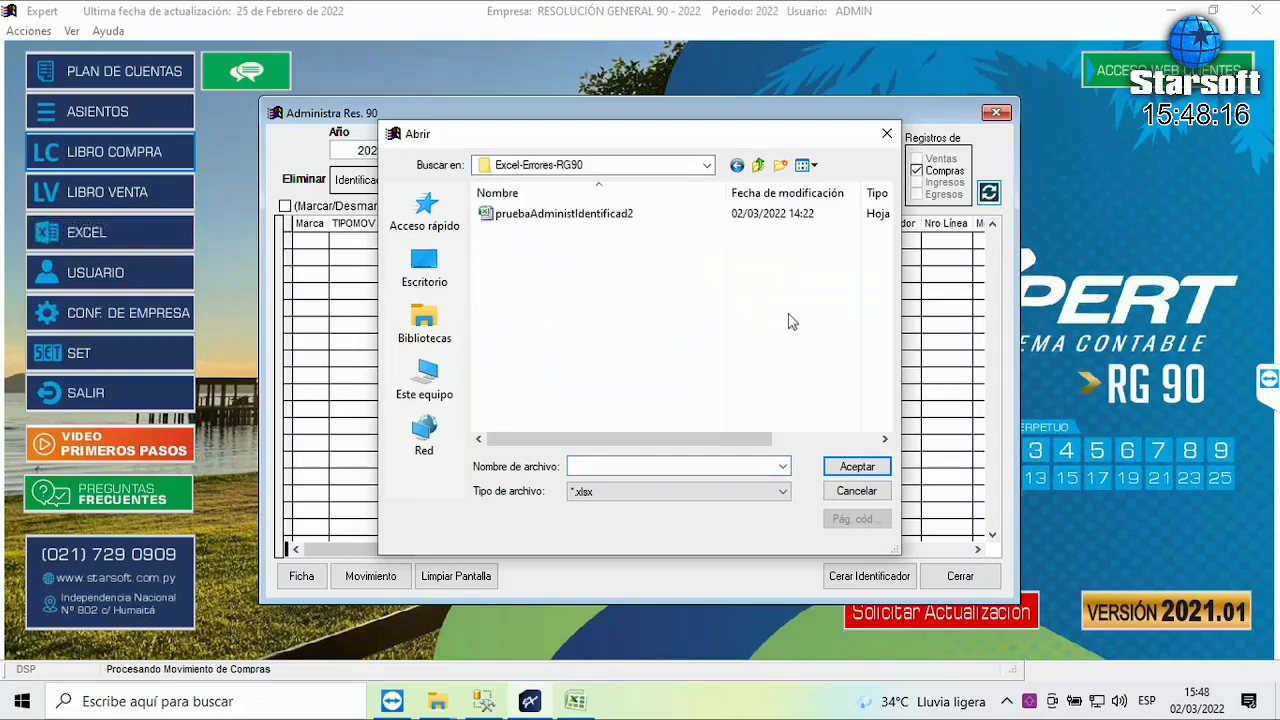
click(556, 216)
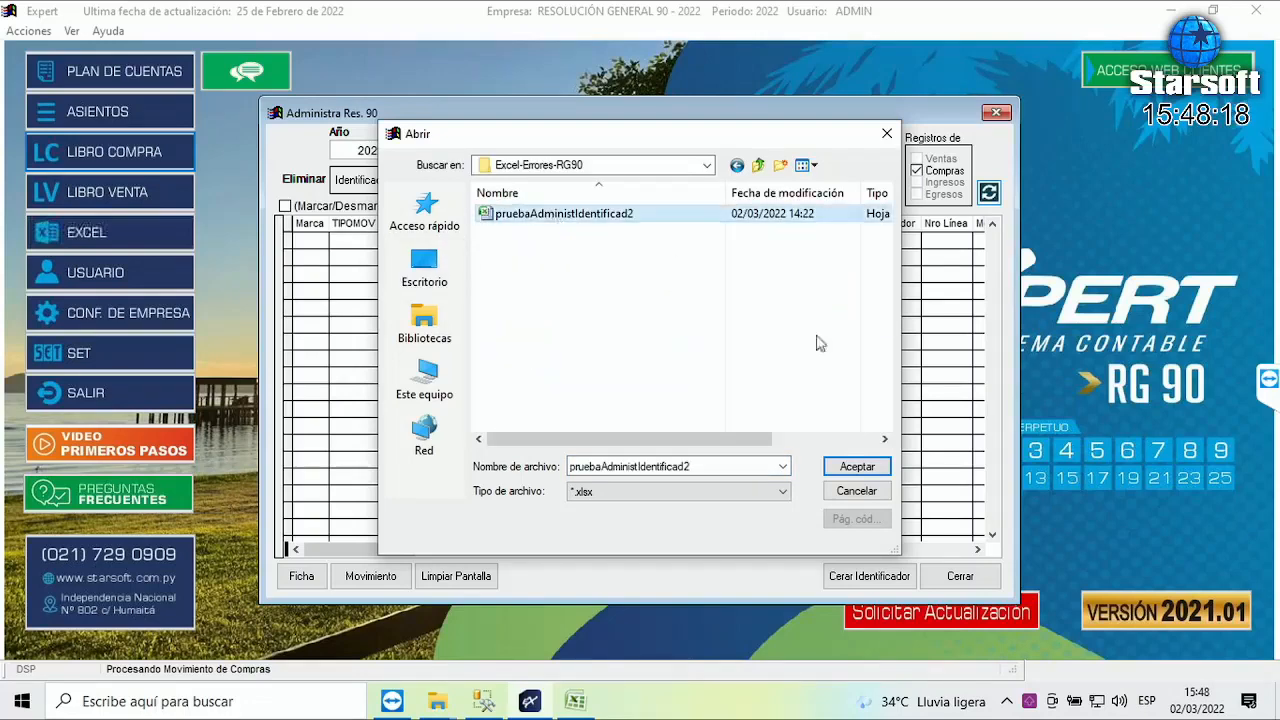
click(858, 469)
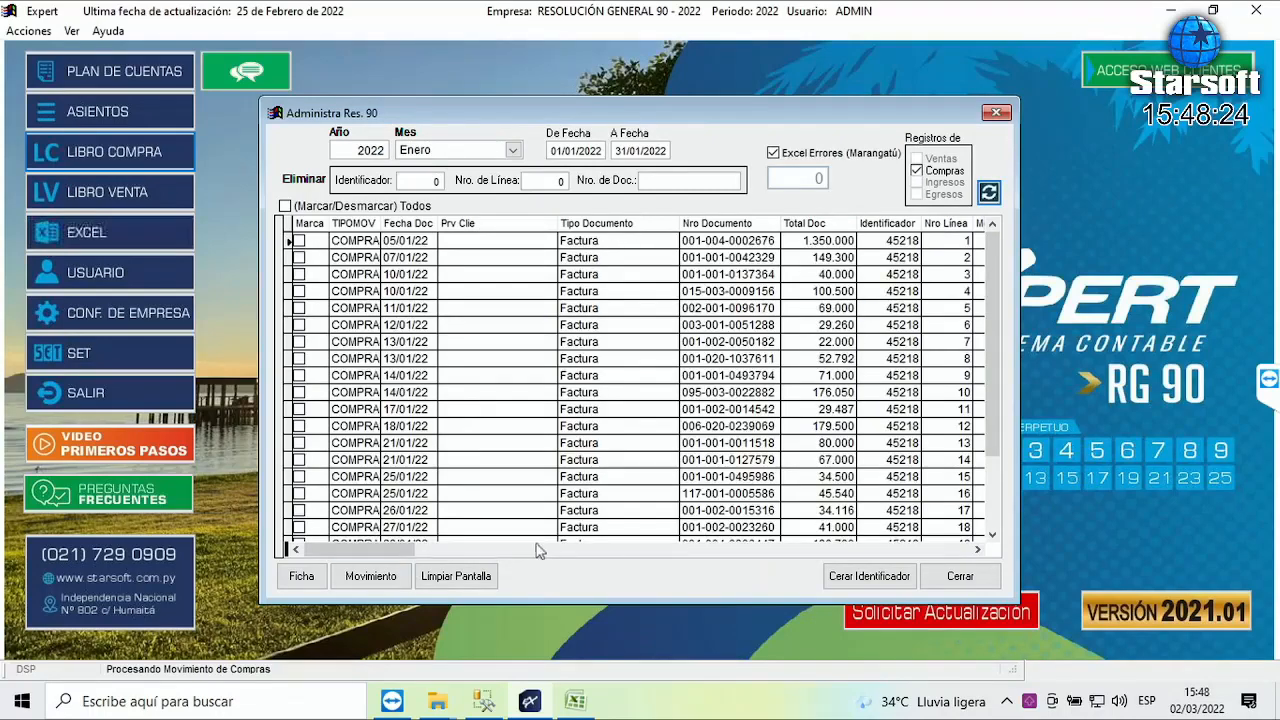
- Refresh the purchase list again and reload the pruebaAdministIdentificad2 workbook
drag(380, 550, 960, 557)
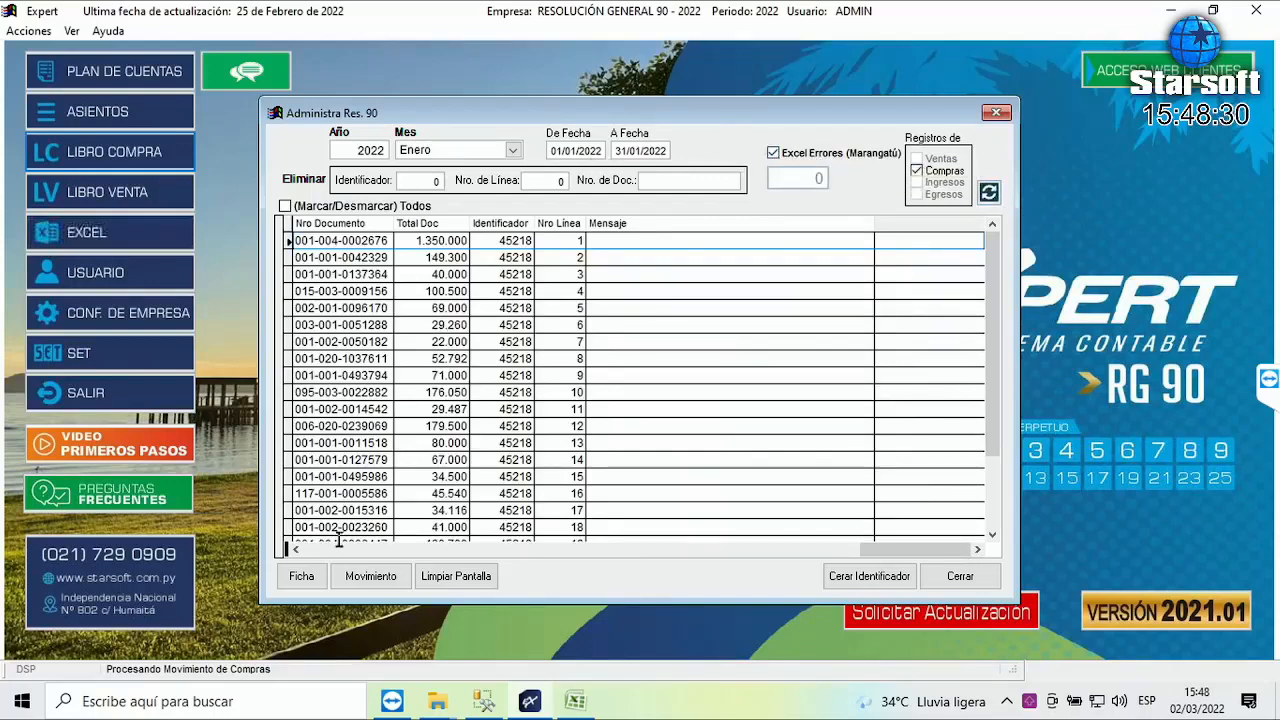
click(988, 192)
click(612, 214)
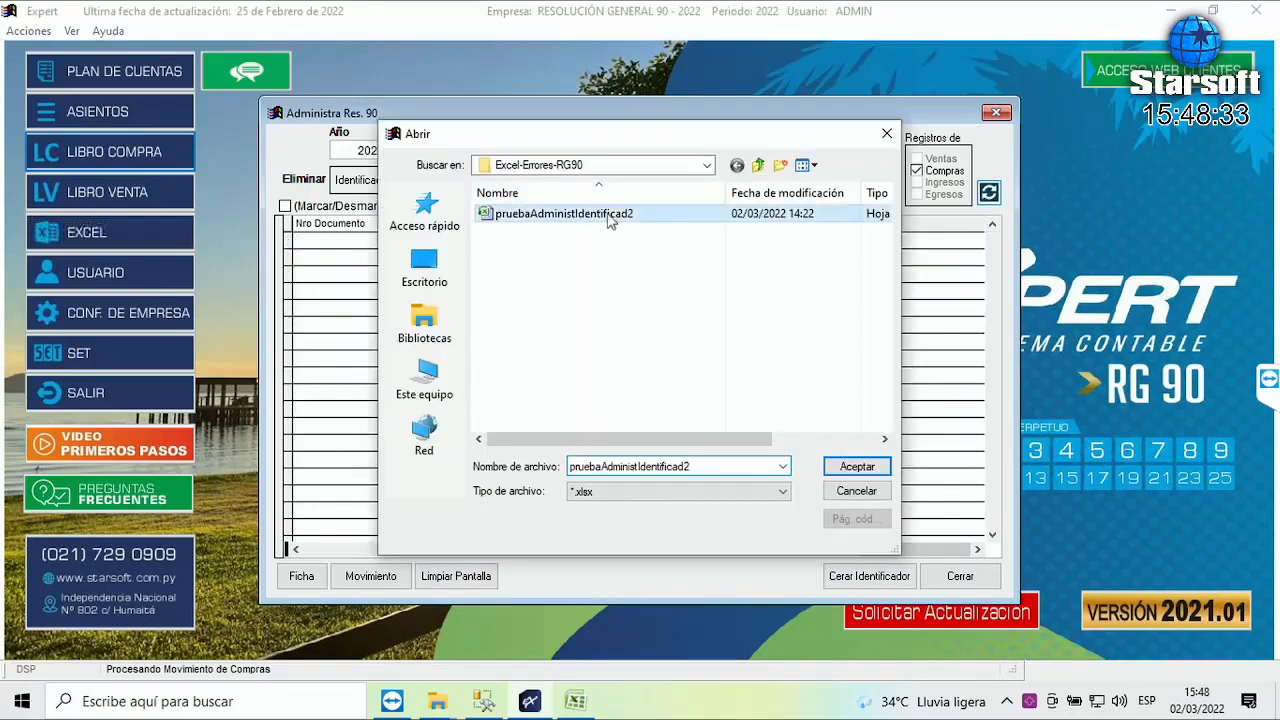
click(857, 466)
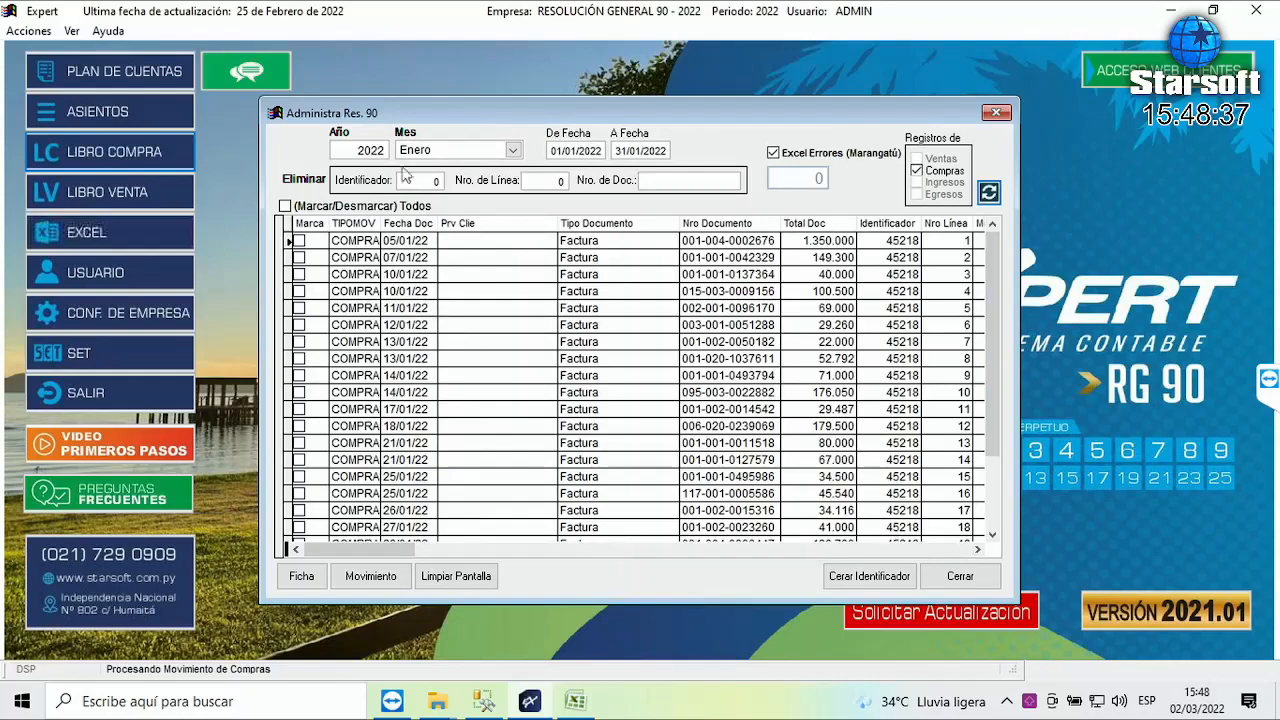
- Reopen Administrar Identificador Res.90 for January purchases with Excel Errores loading pruebaAdministIdentificad2
click(960, 576)
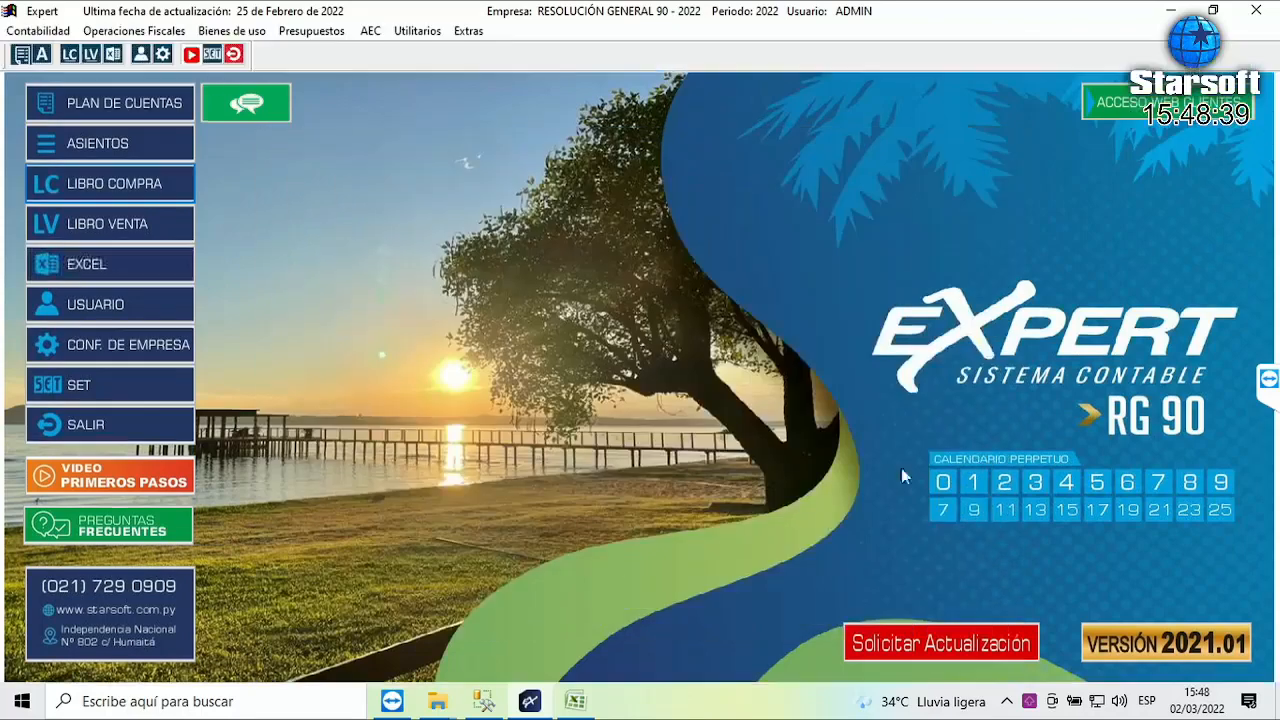
click(135, 30)
mouse_move(177, 121)
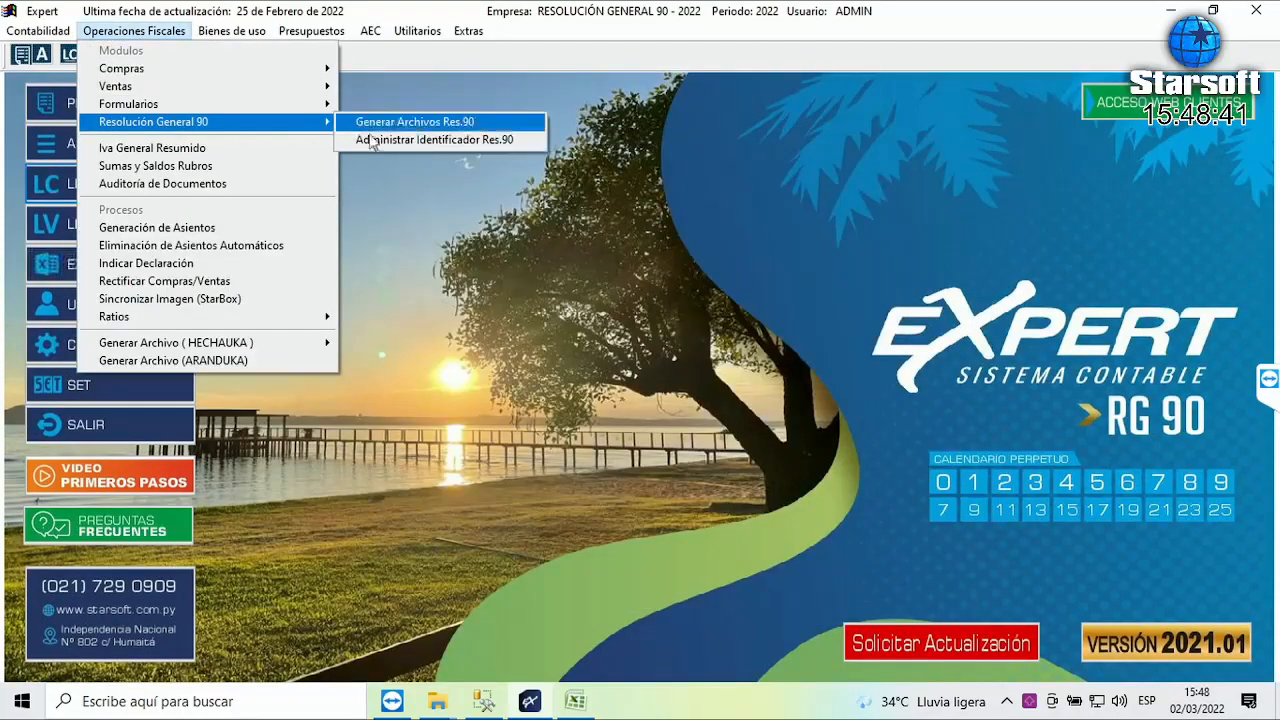
click(362, 139)
click(432, 152)
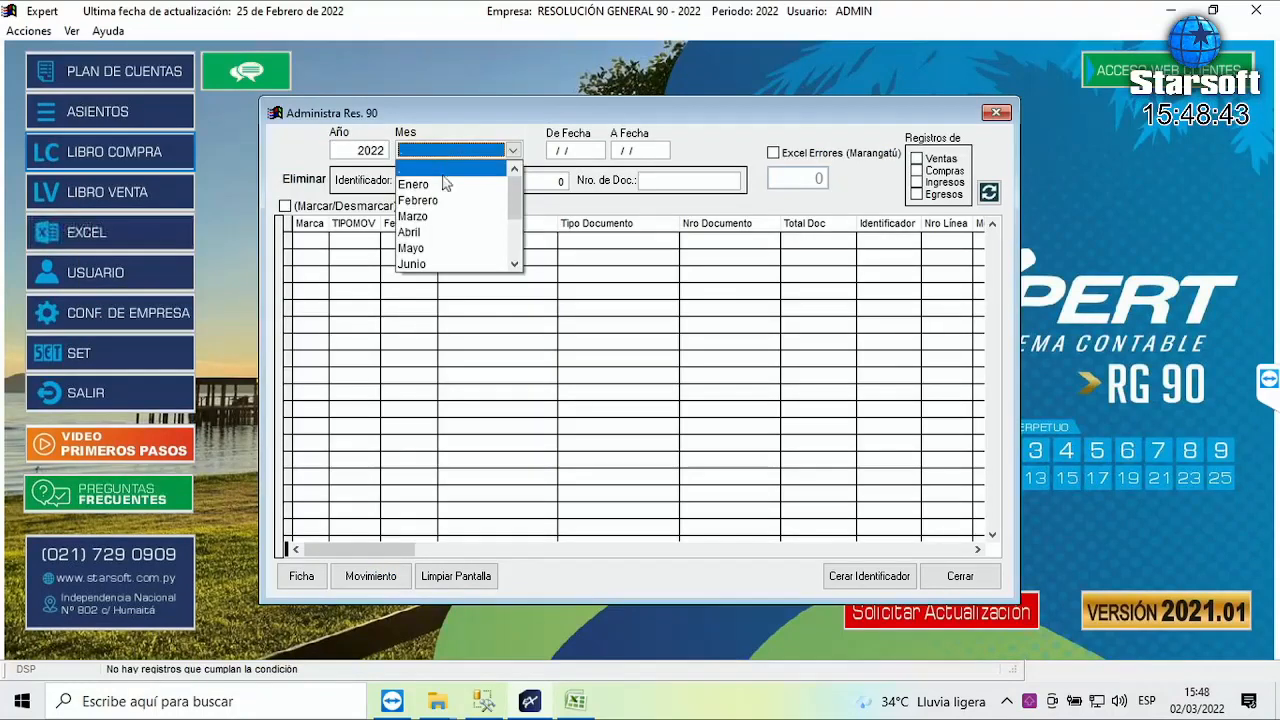
click(443, 184)
click(774, 154)
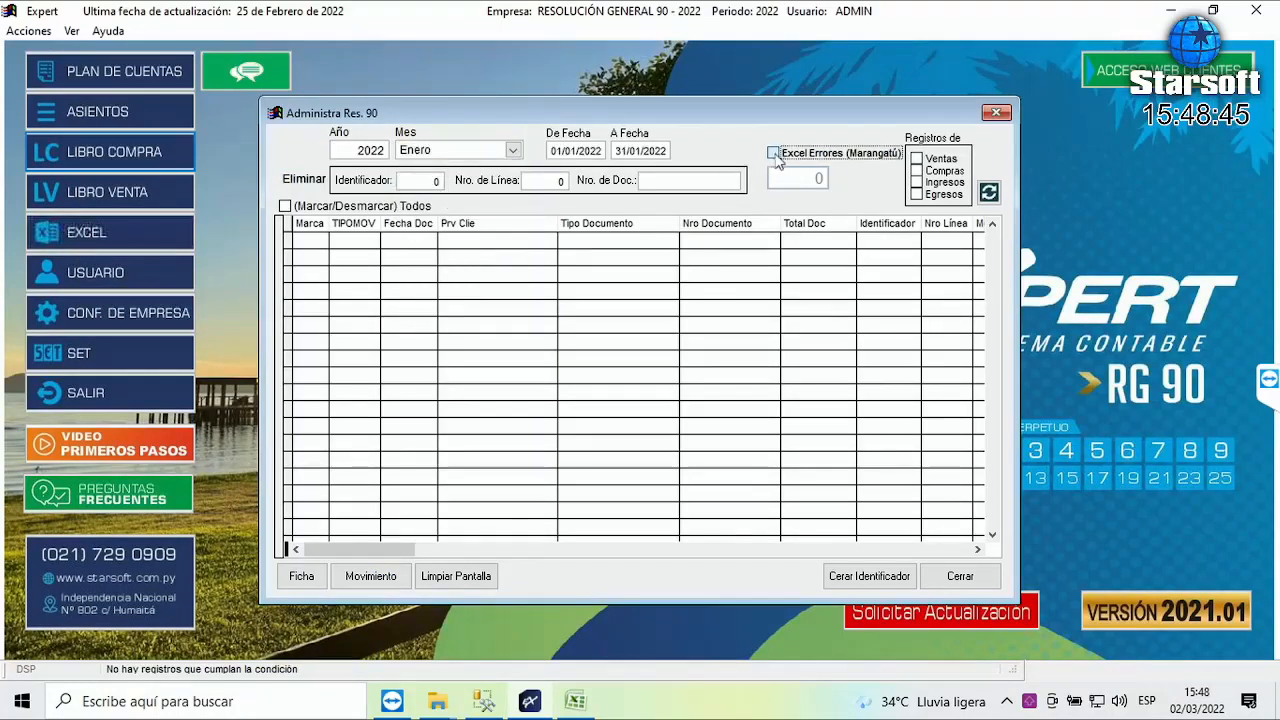
click(918, 172)
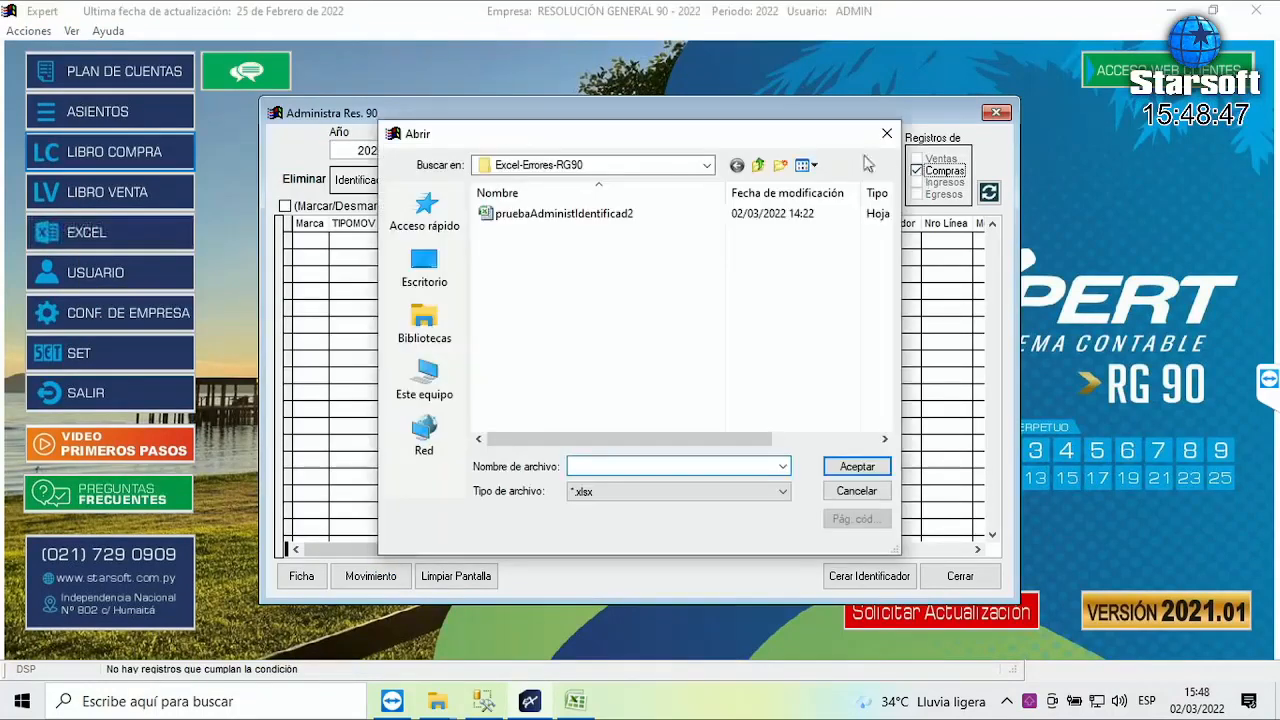
click(552, 216)
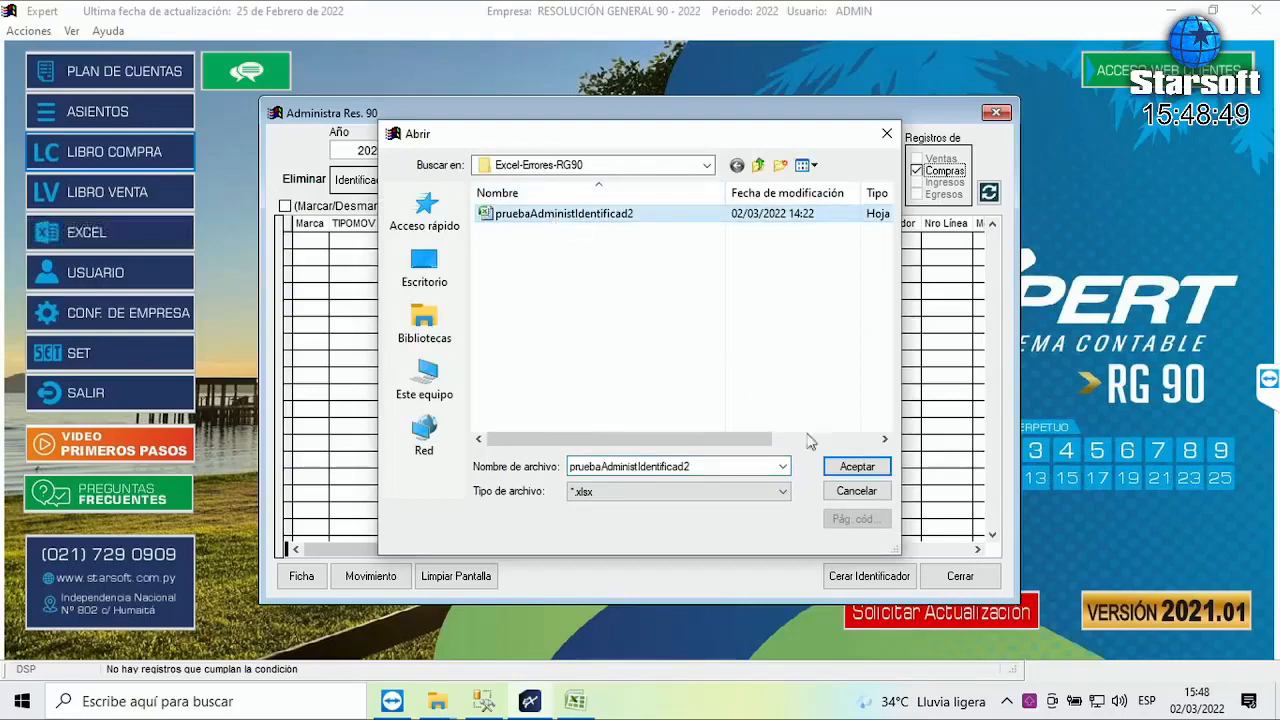
click(857, 467)
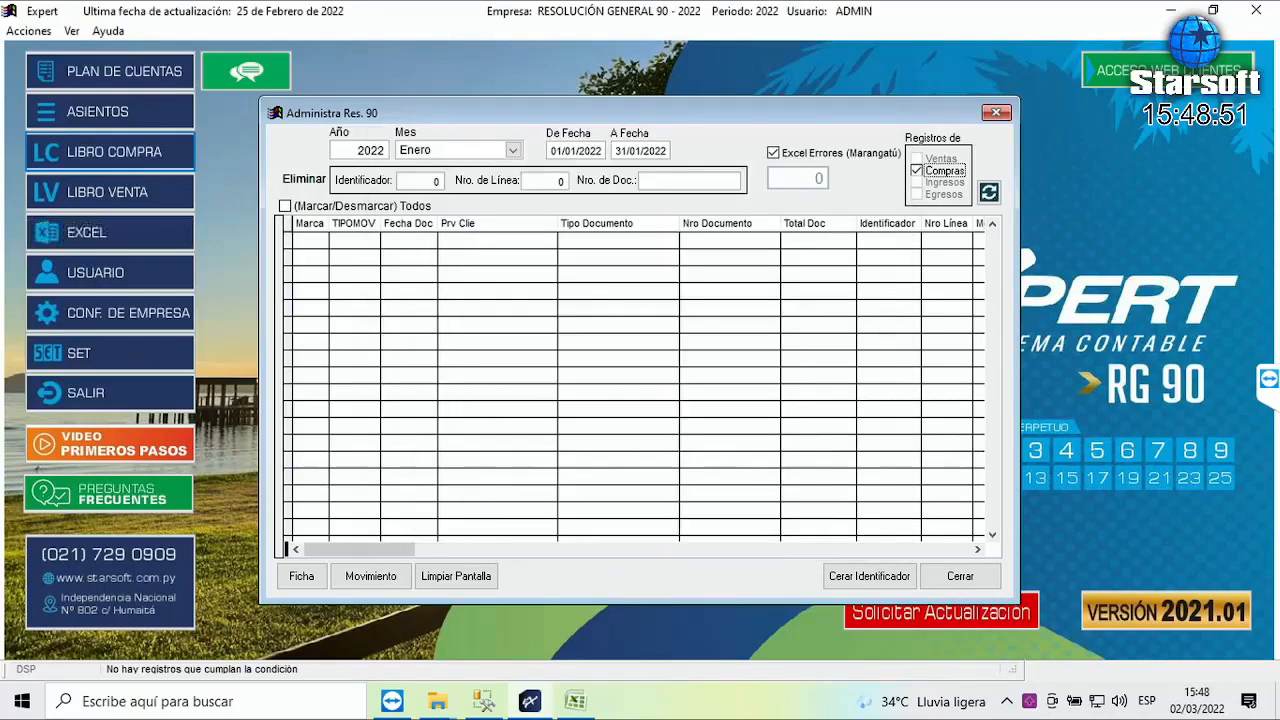
drag(380, 548, 880, 549)
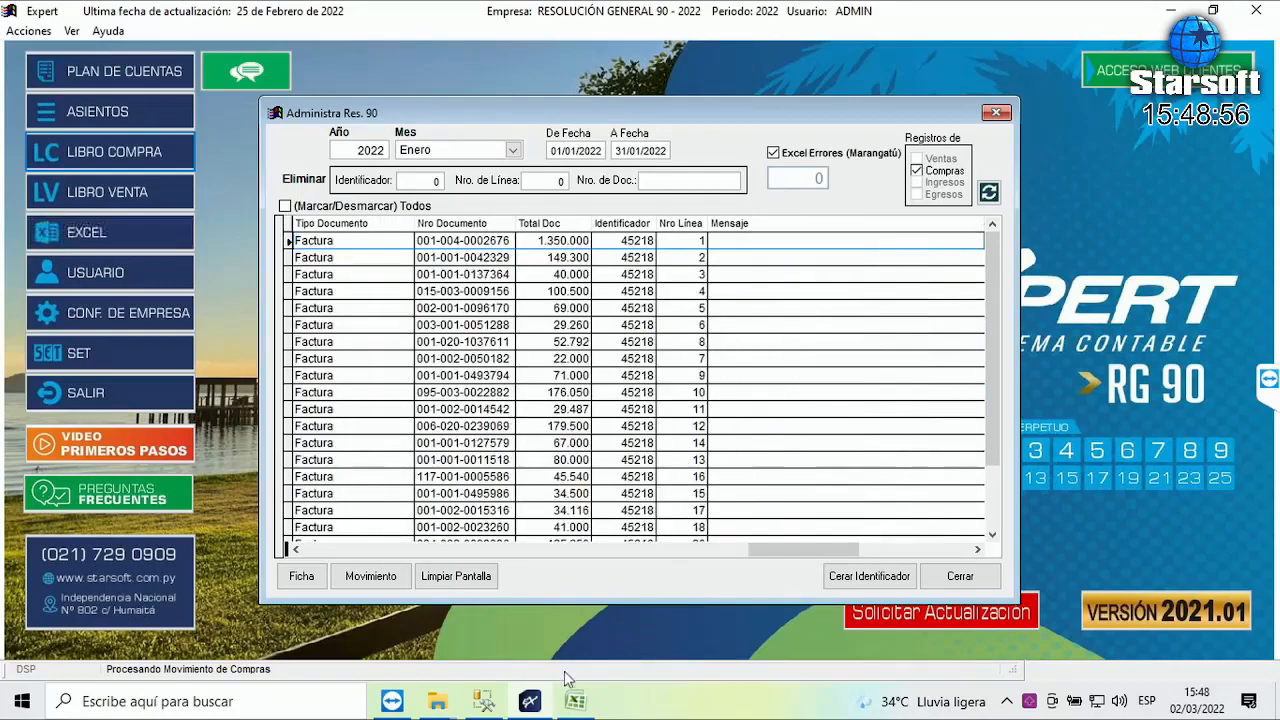
- Close the pruebaAdministIdentificad2 workbook in Excel, saving its changes
click(573, 701)
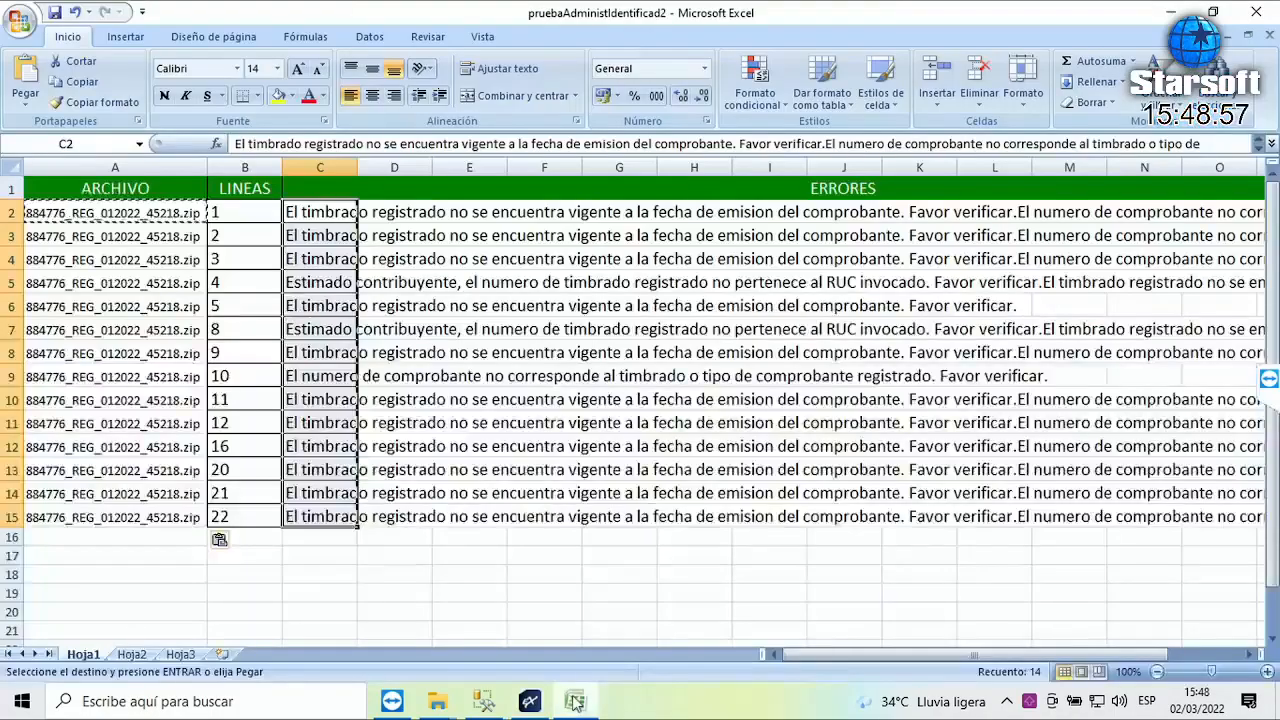
click(1265, 10)
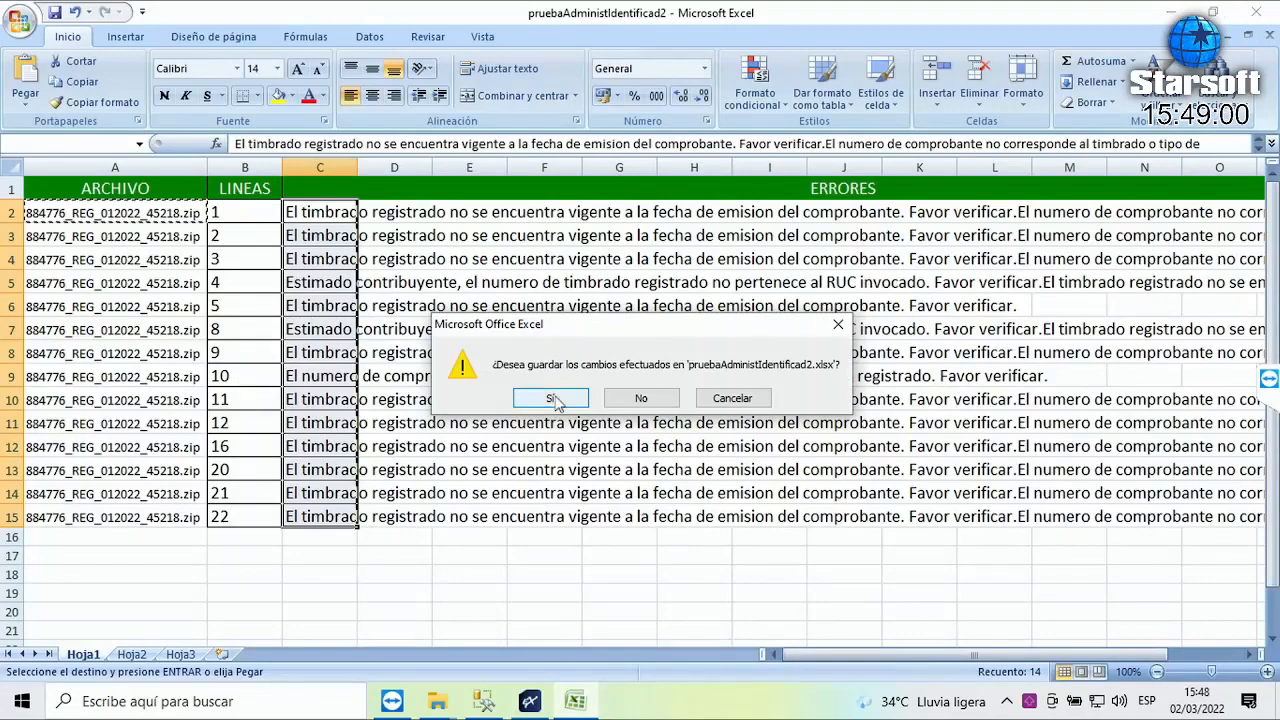
click(553, 398)
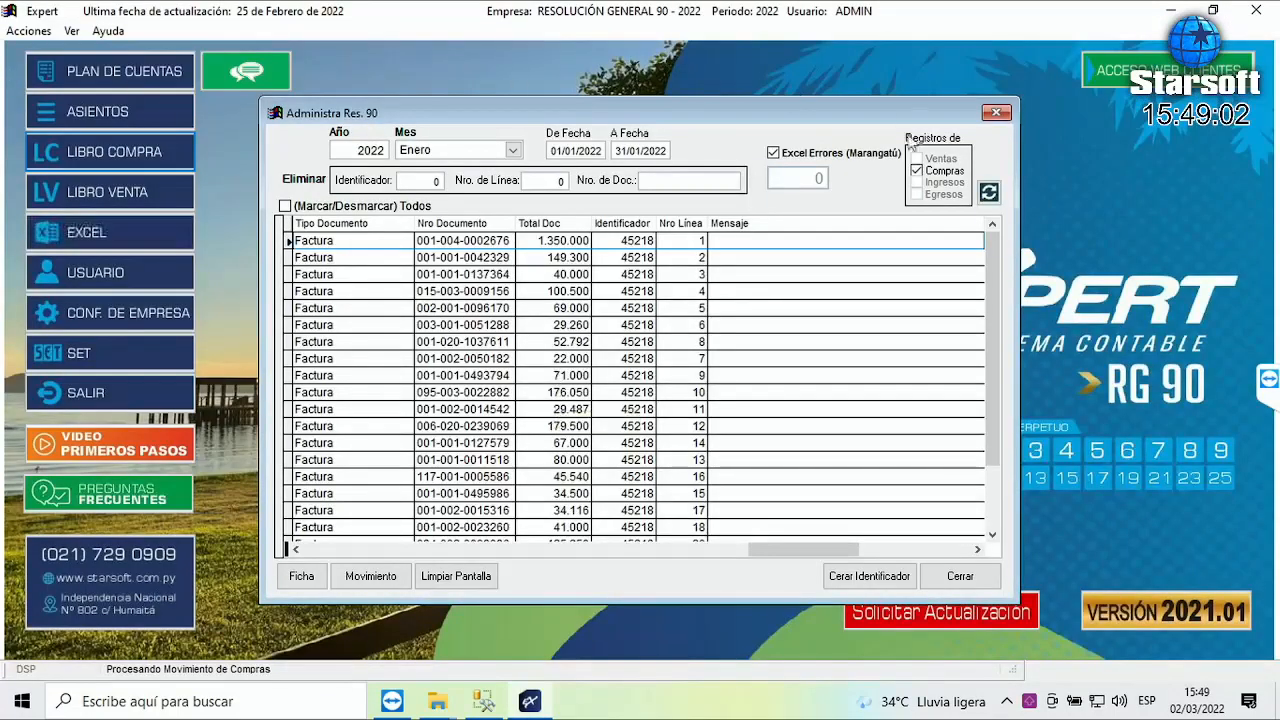
- Reopen Res. 90 administration for January purchases and load the pruebaAdministIdentificad2 error file
click(958, 584)
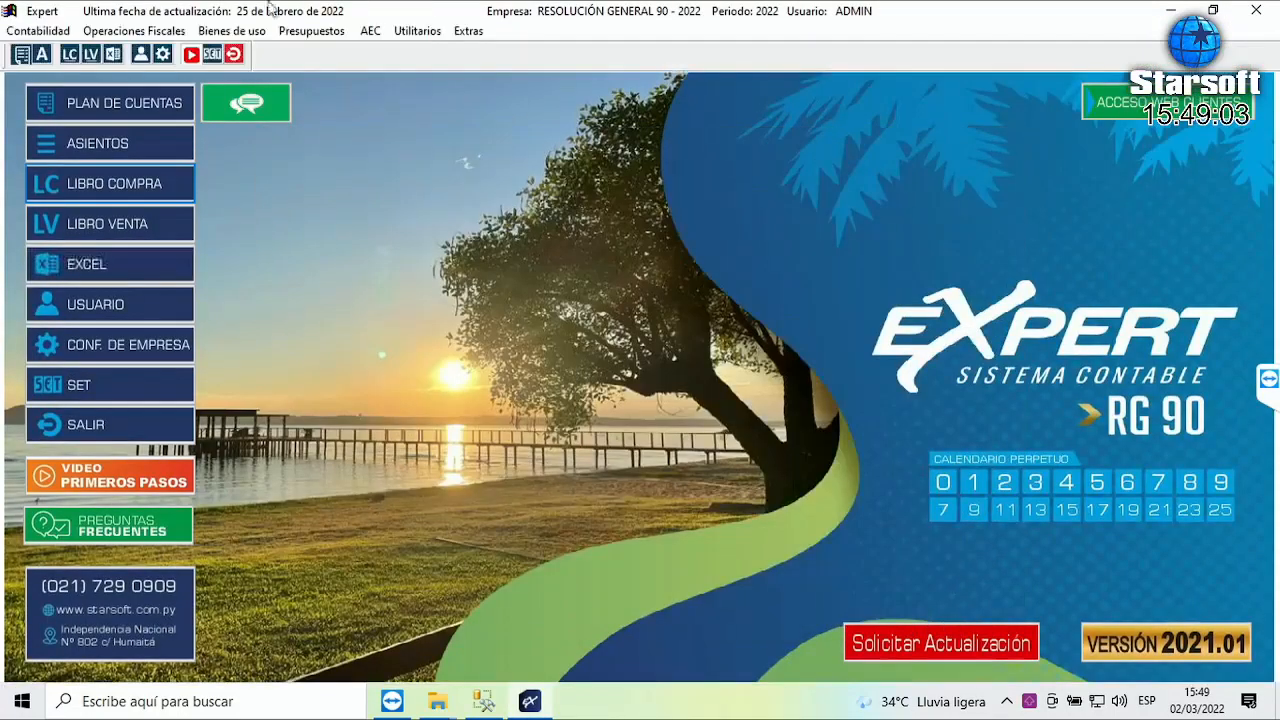
click(123, 36)
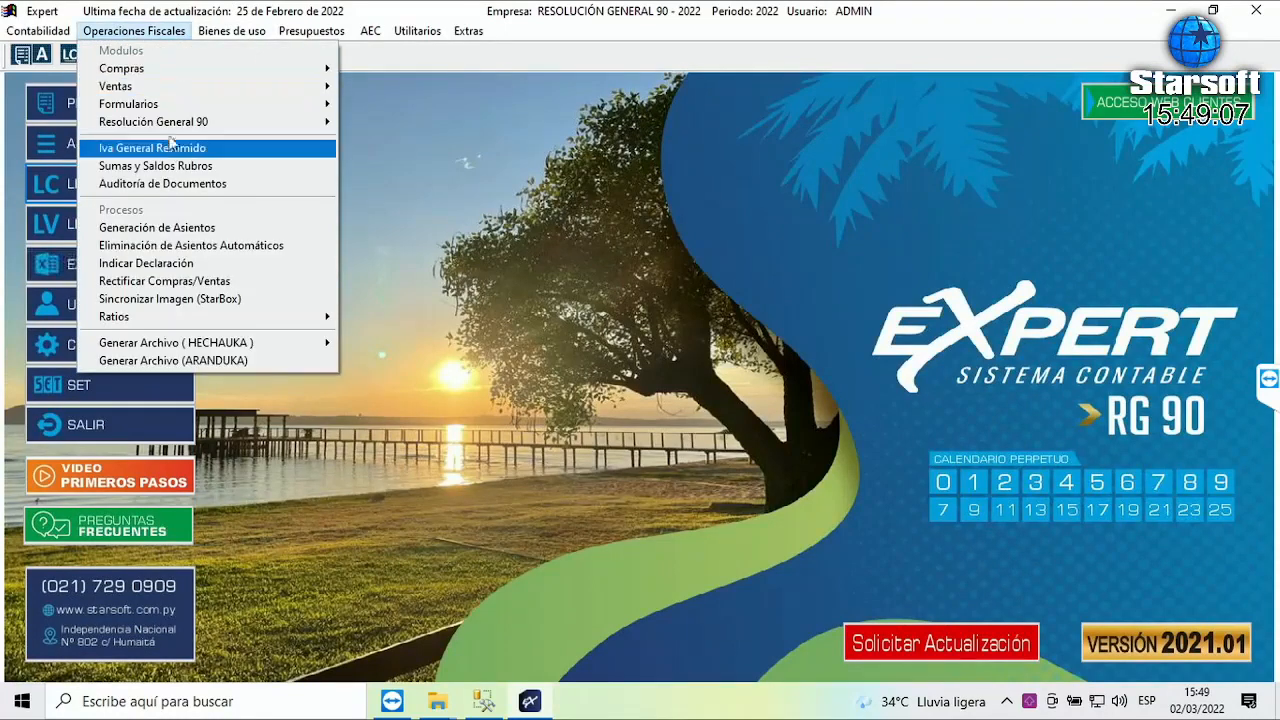
mouse_move(169, 119)
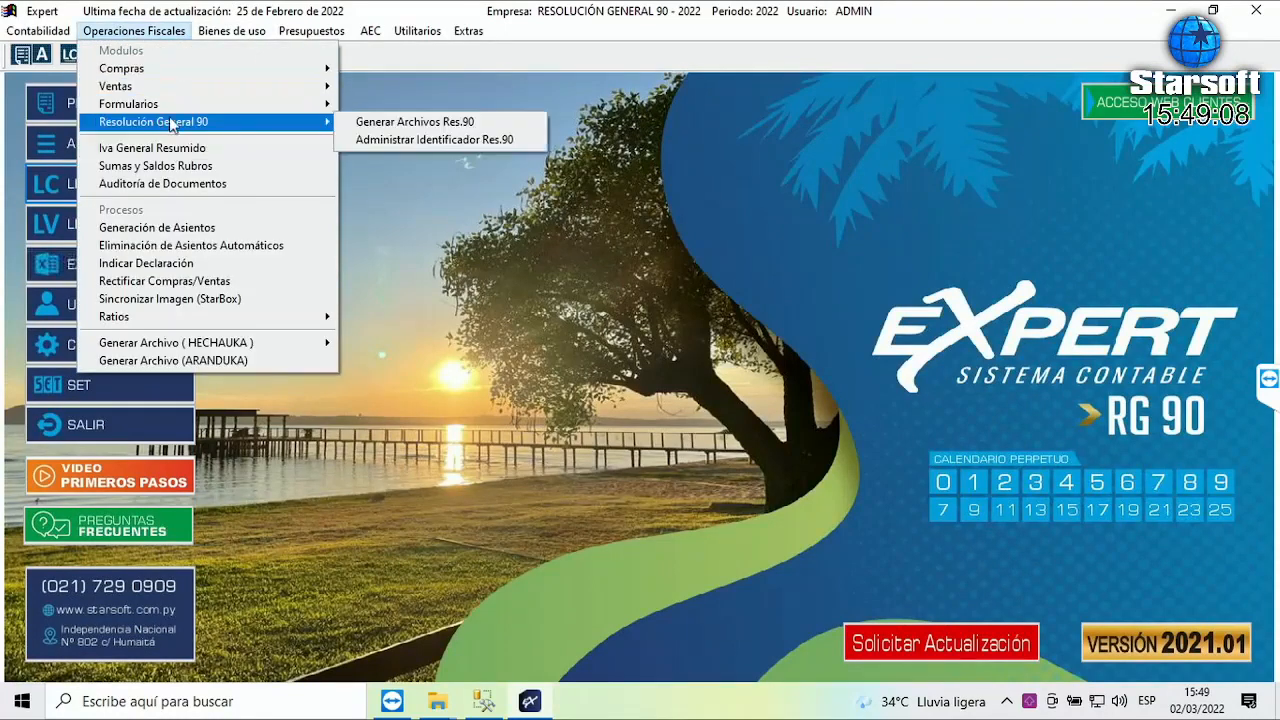
click(438, 139)
click(463, 151)
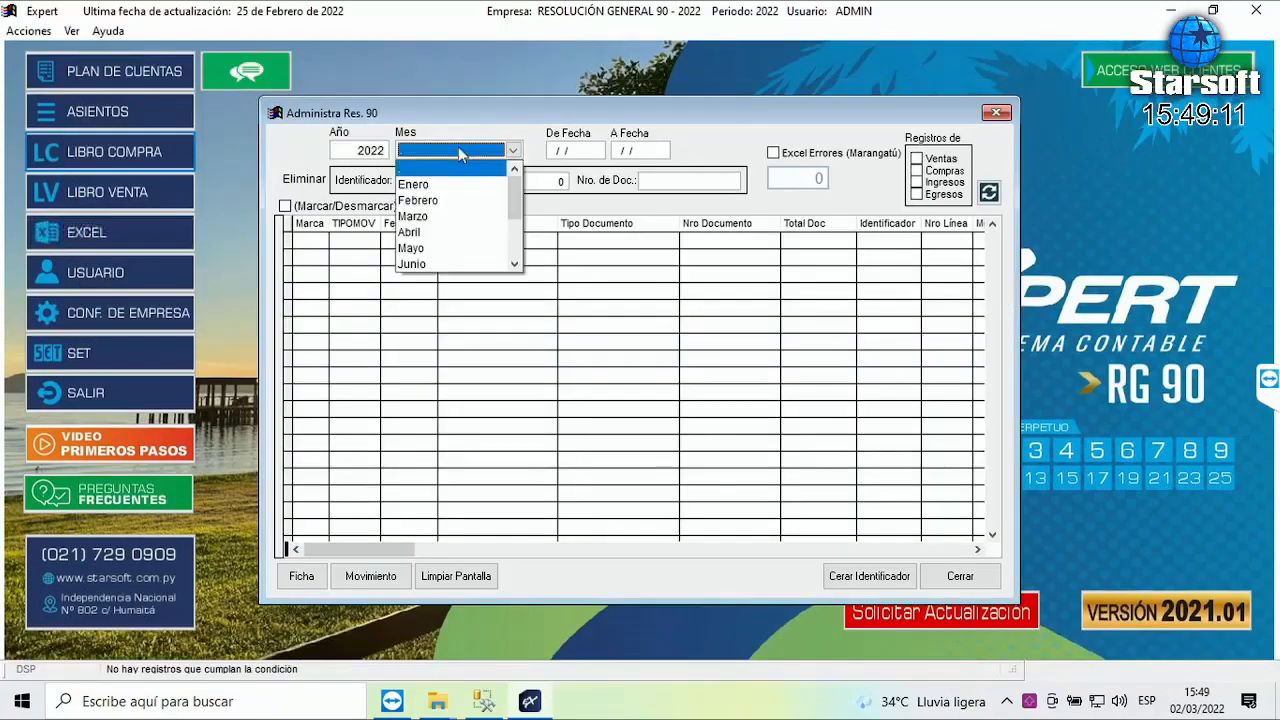
click(432, 184)
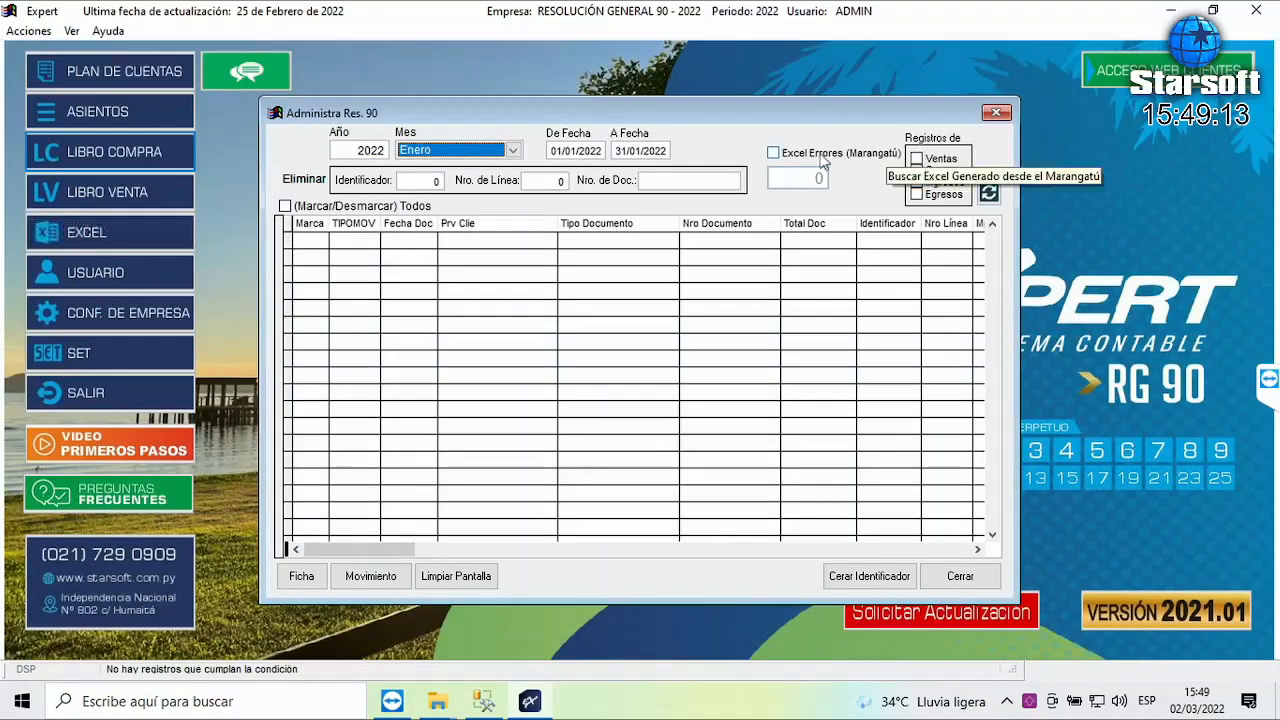
click(917, 171)
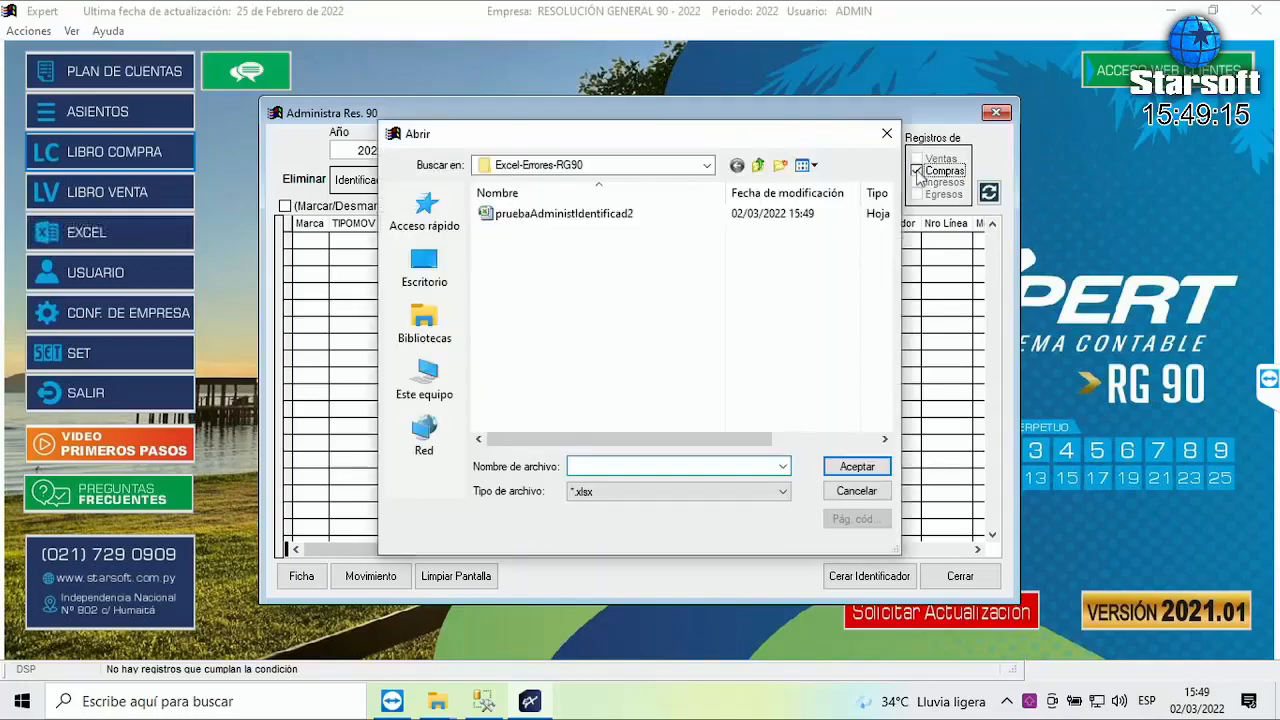
click(597, 213)
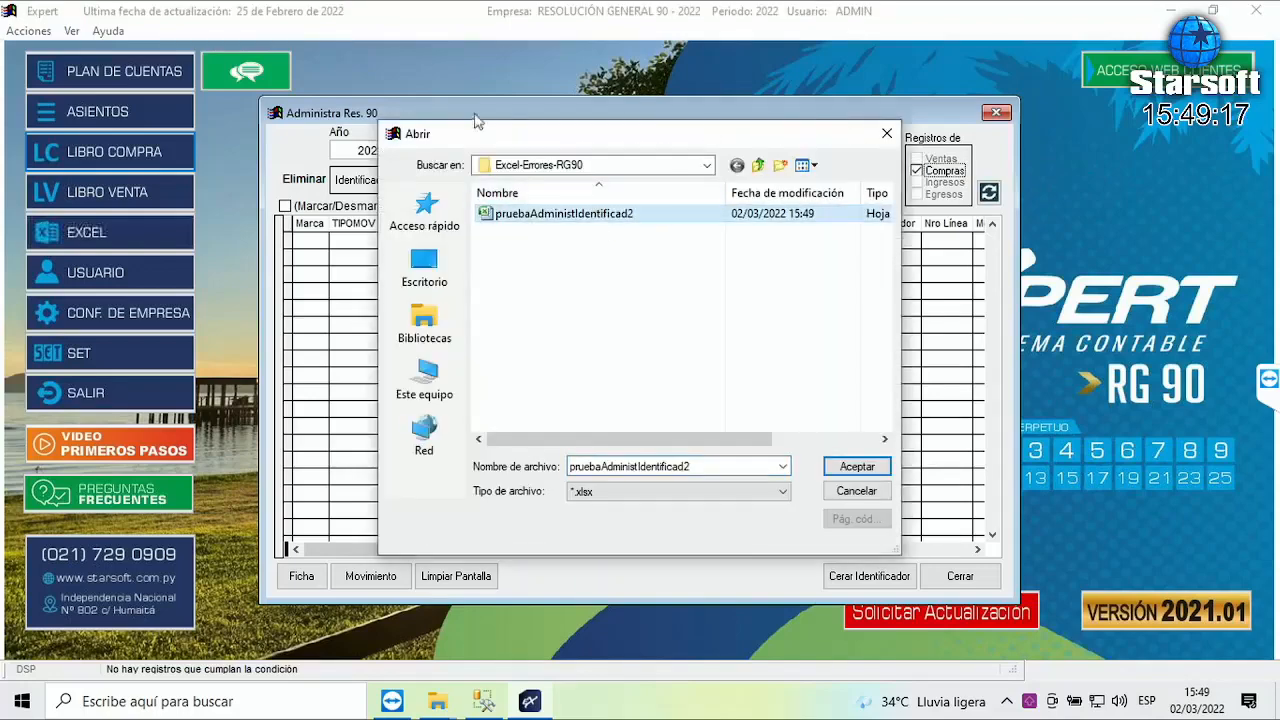
click(857, 467)
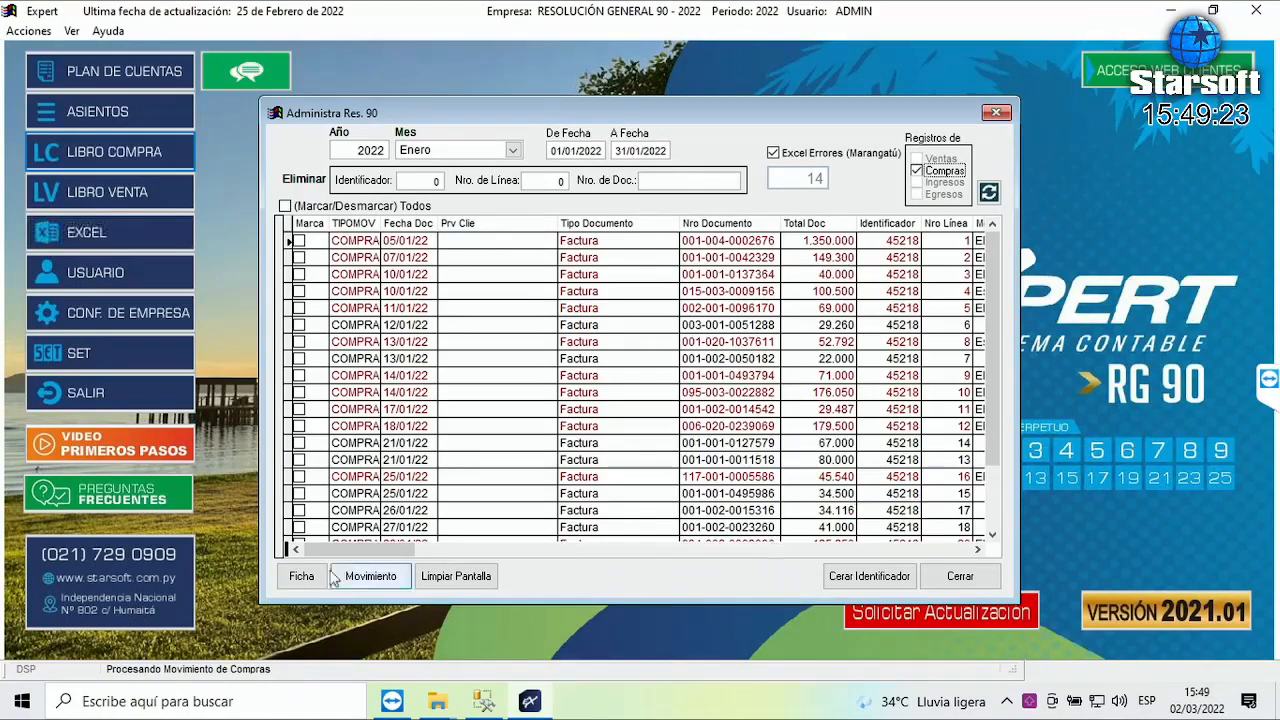
- Scroll the purchase grid right, review the records, and sort them by Mensaje
drag(380, 551, 945, 565)
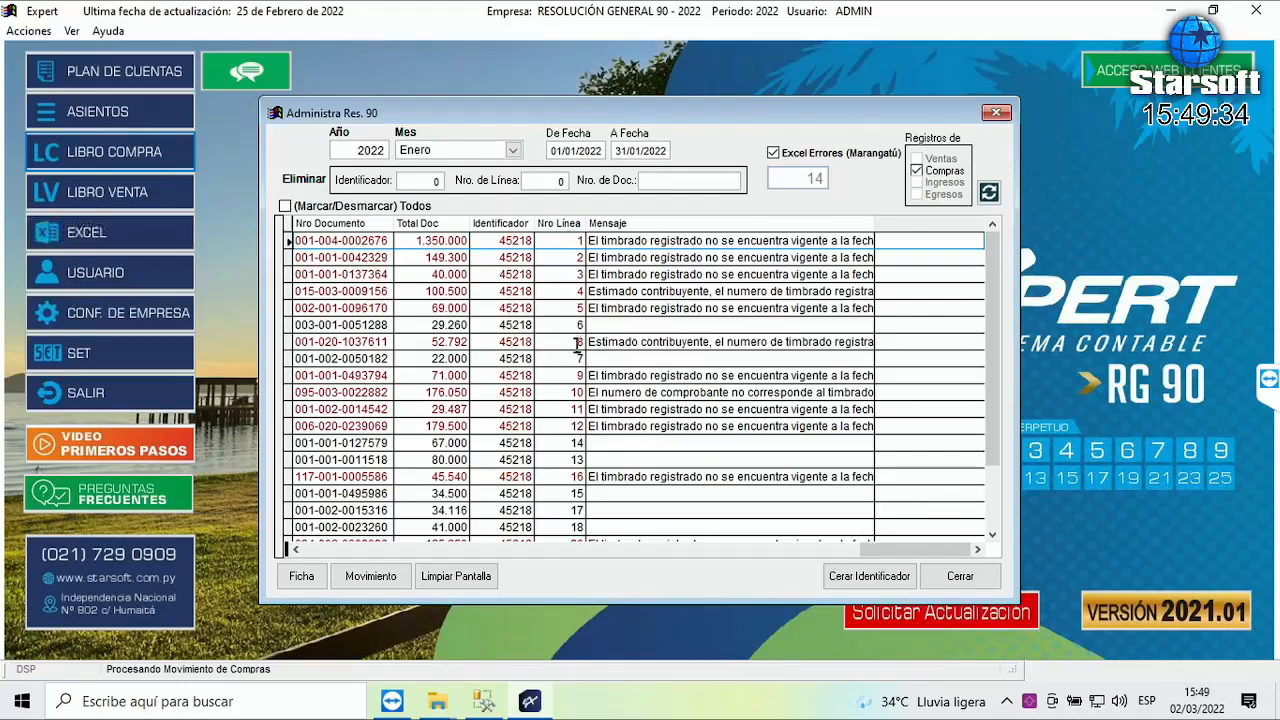
click(618, 243)
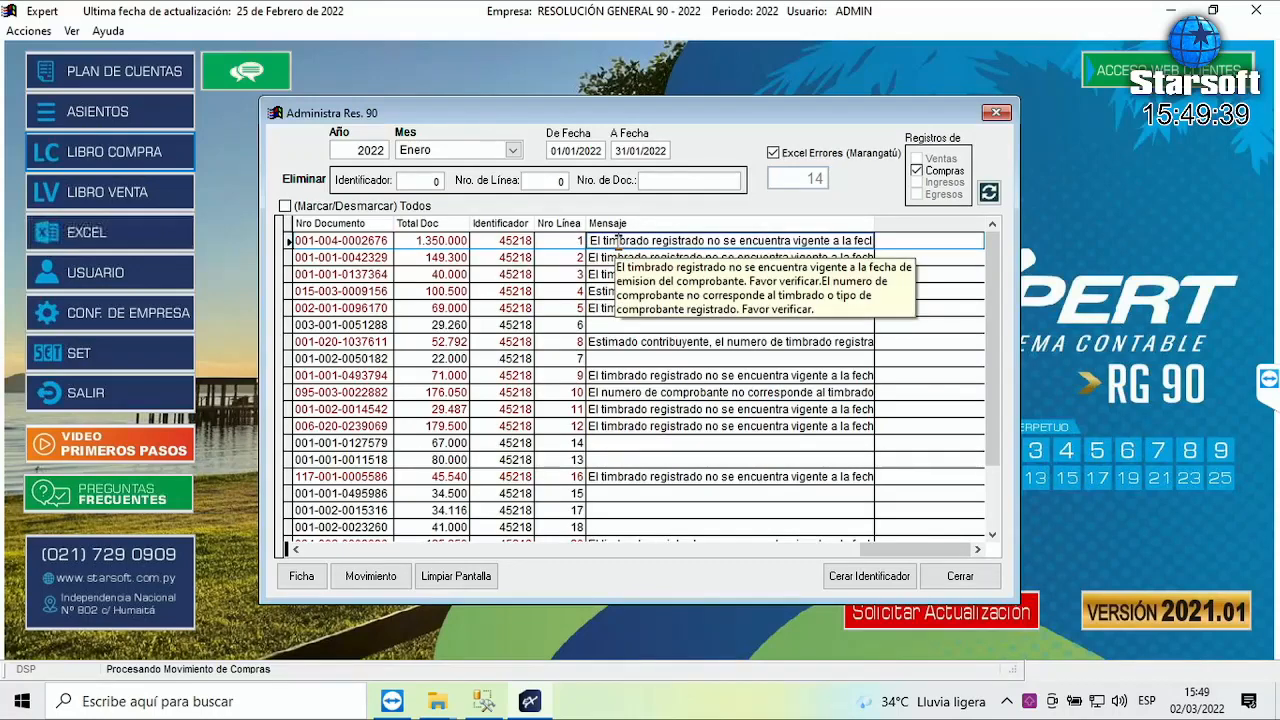
key(Page_Down)
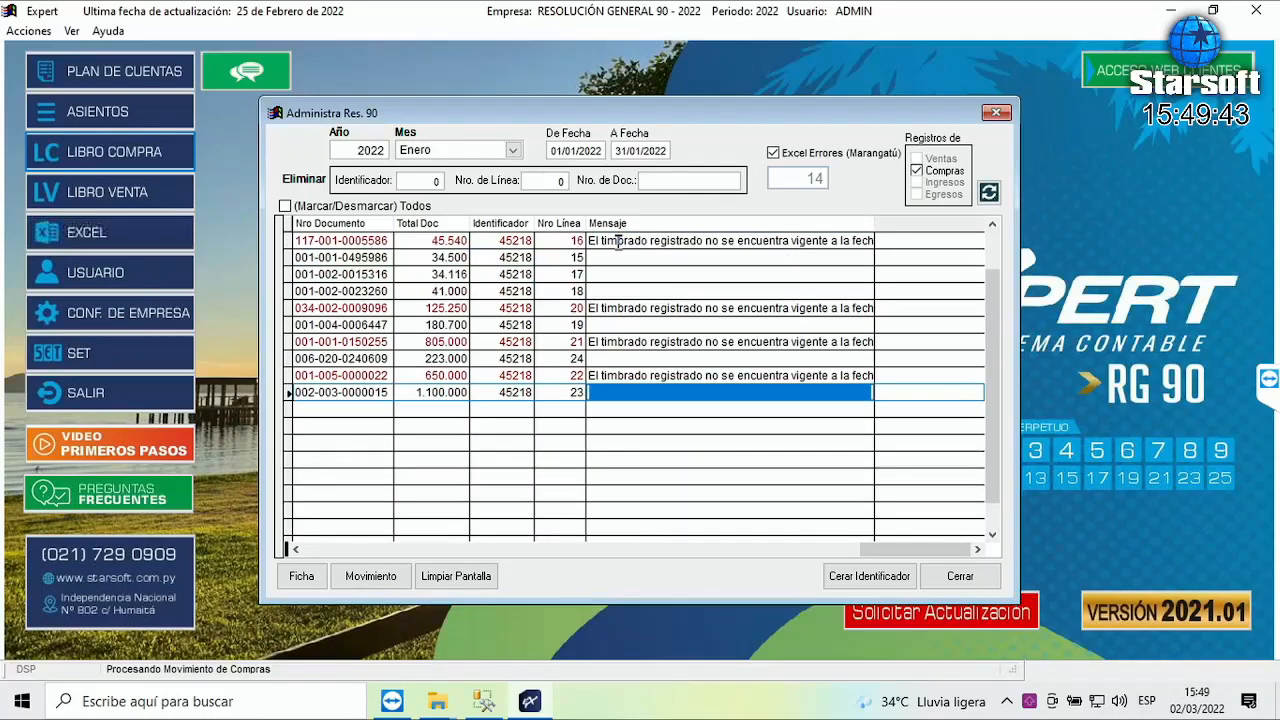
key(Page_Up)
click(609, 223)
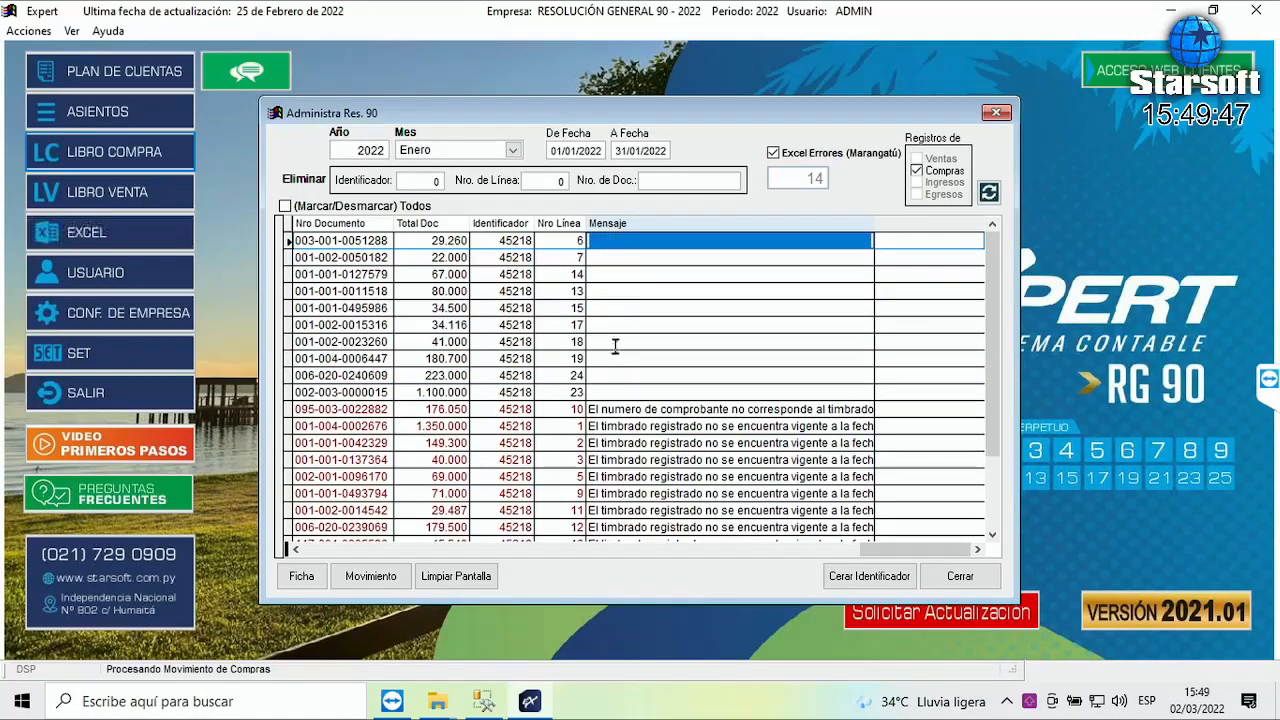
click(572, 409)
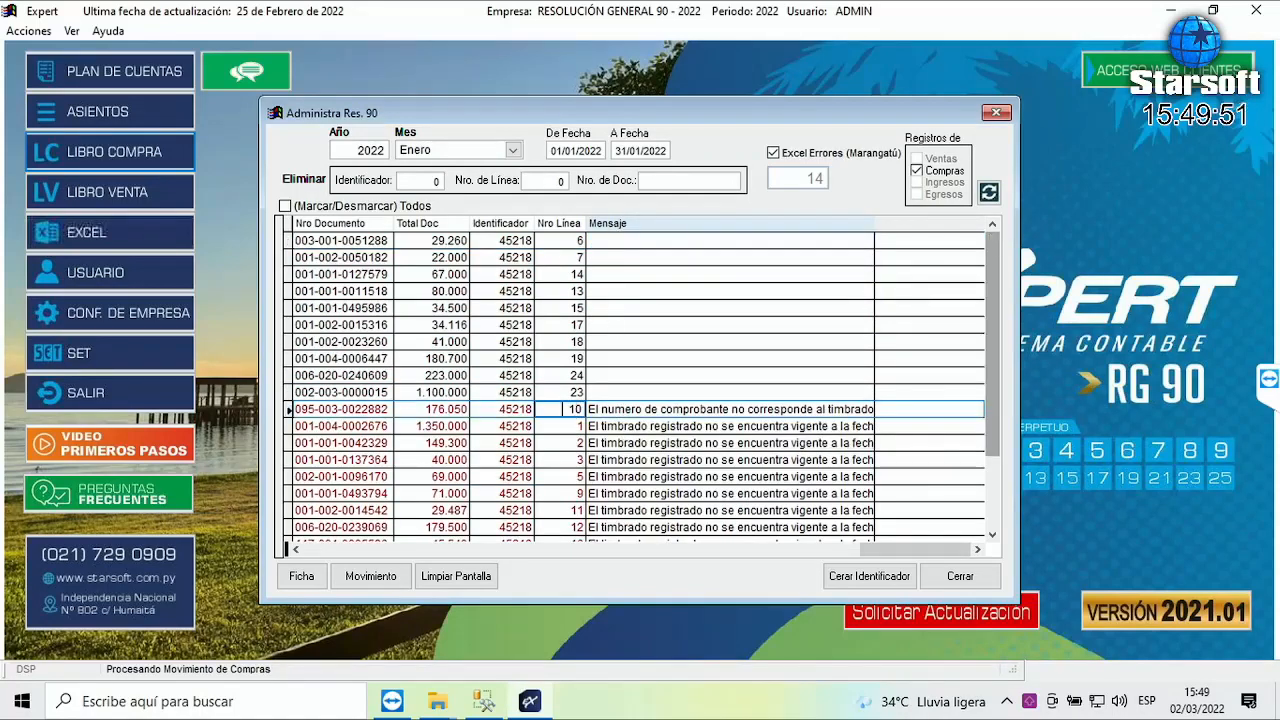
key(Left)
key(Left)
key(Left)
key(Left)
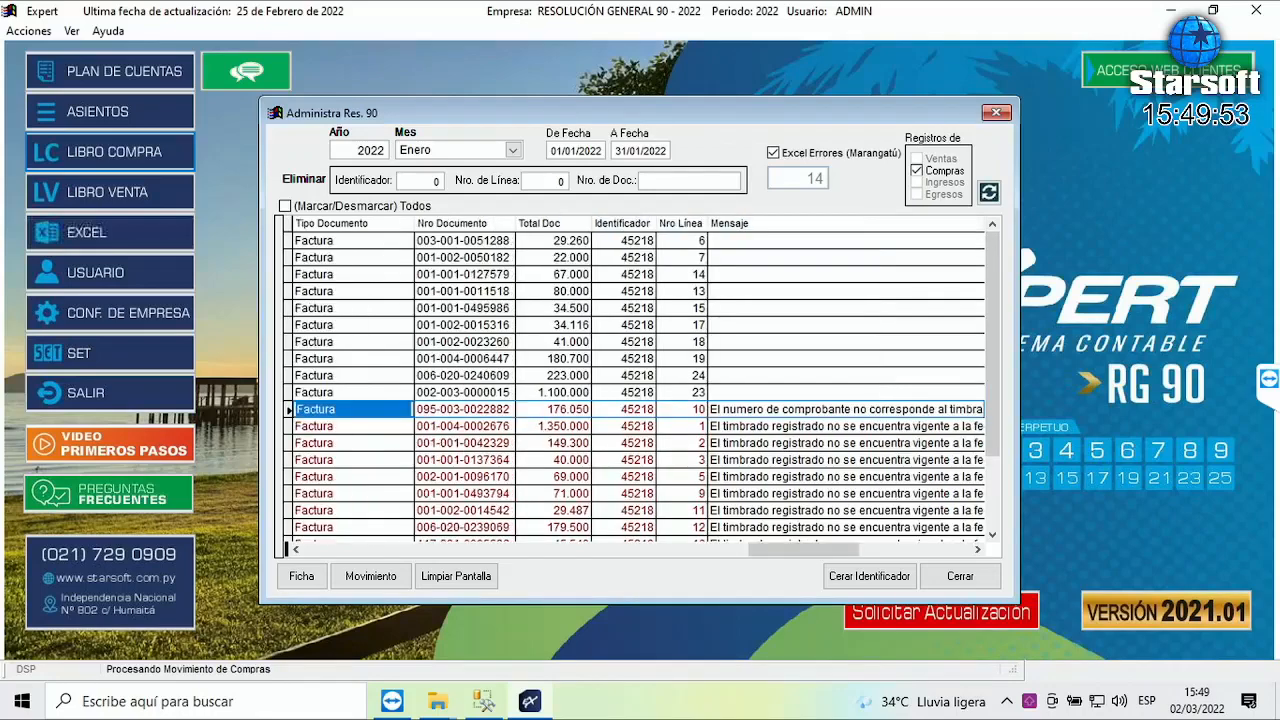
key(Left)
key(Left)
key(Left)
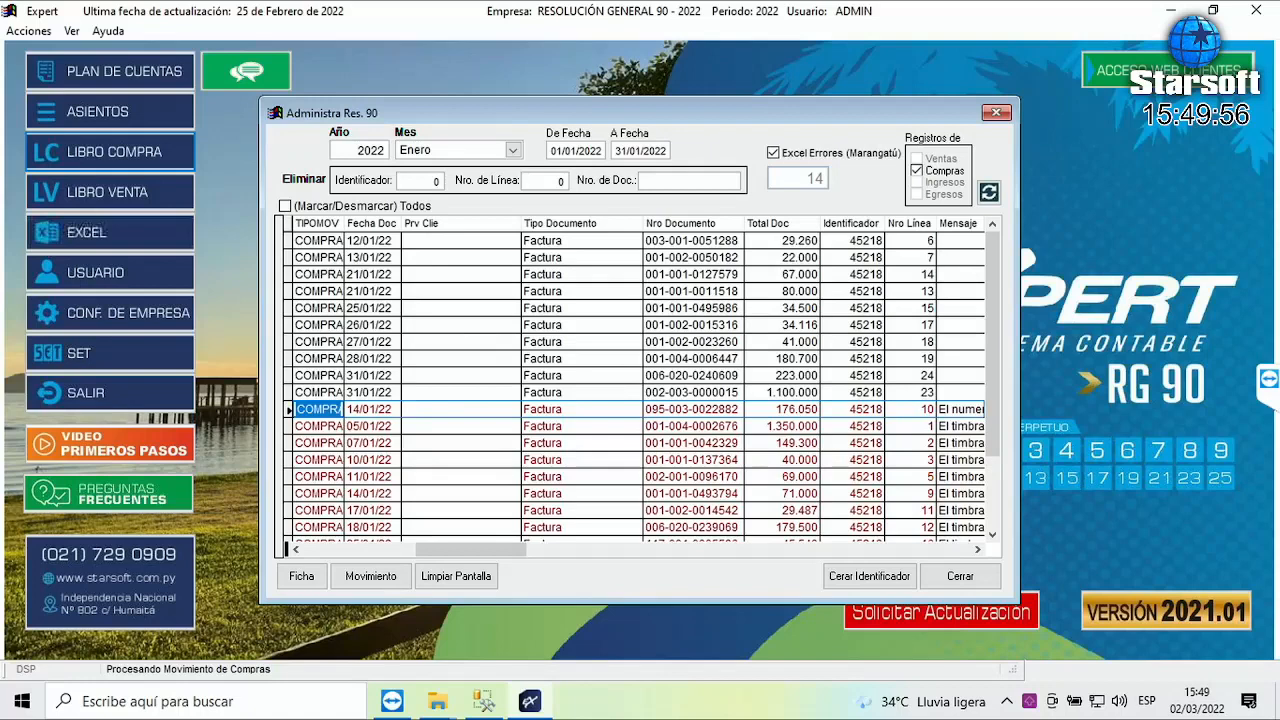
key(Left)
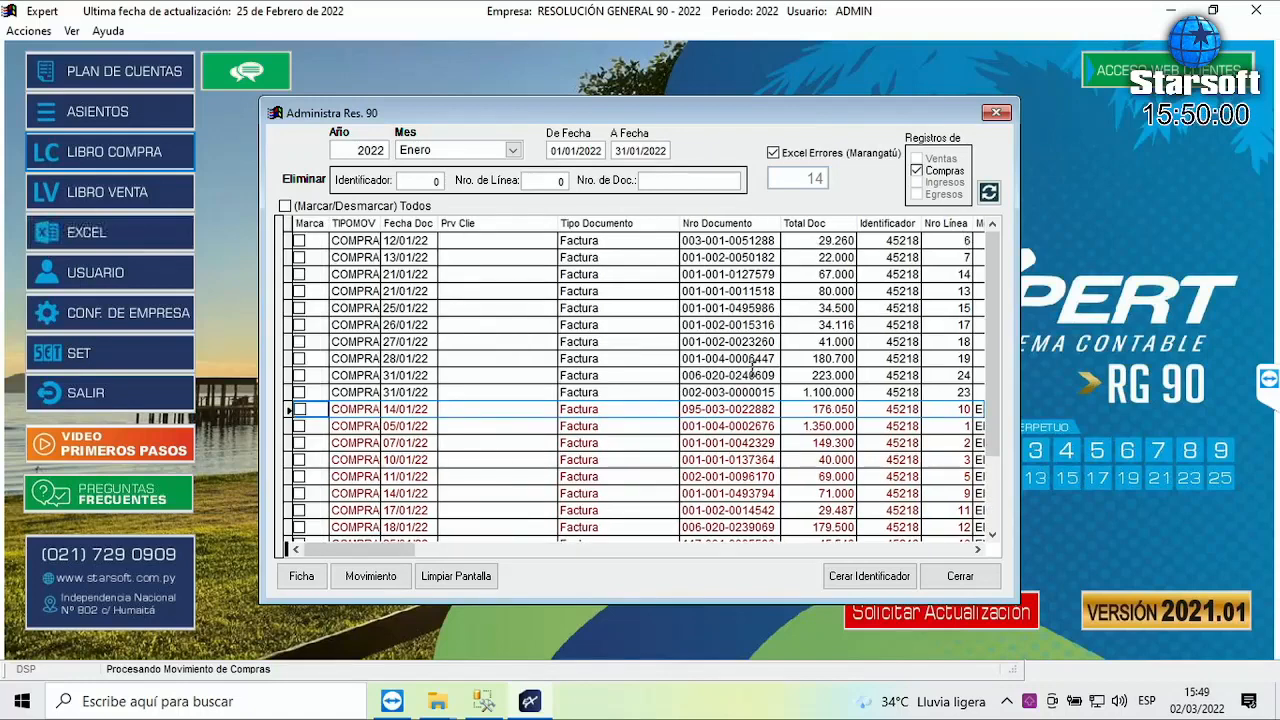
drag(390, 550, 940, 558)
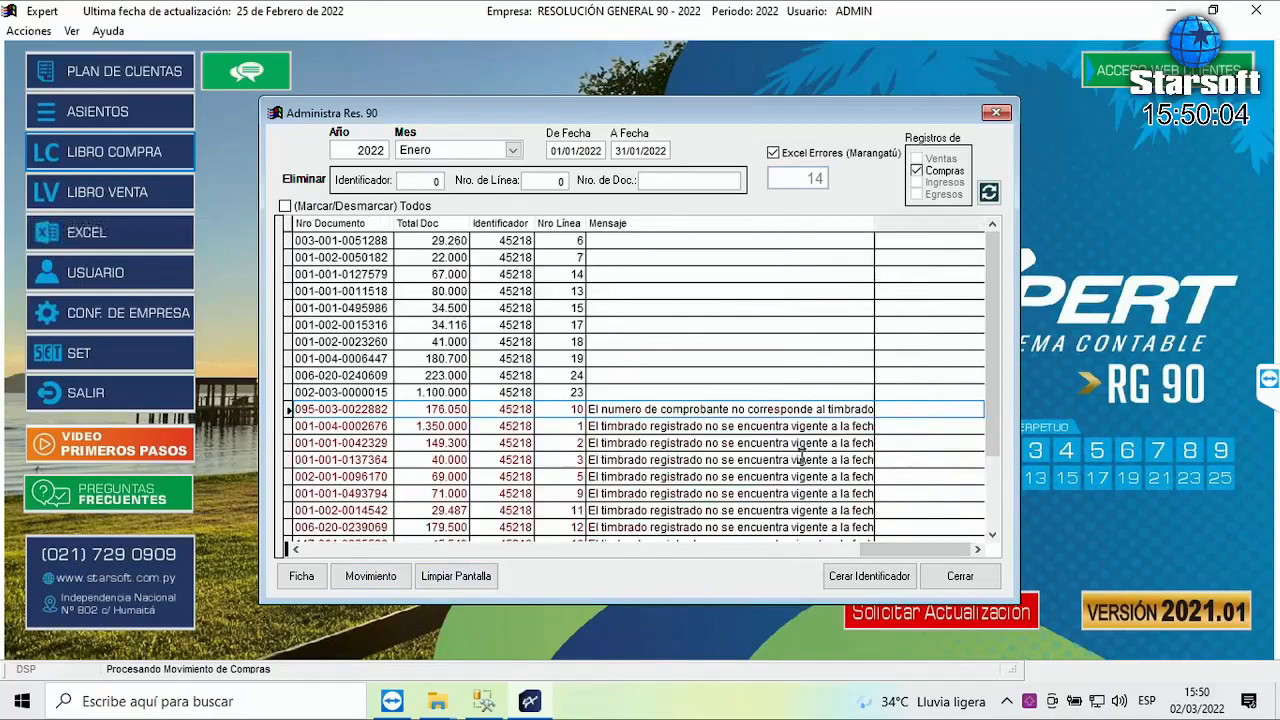
scroll(733, 443, down, 3)
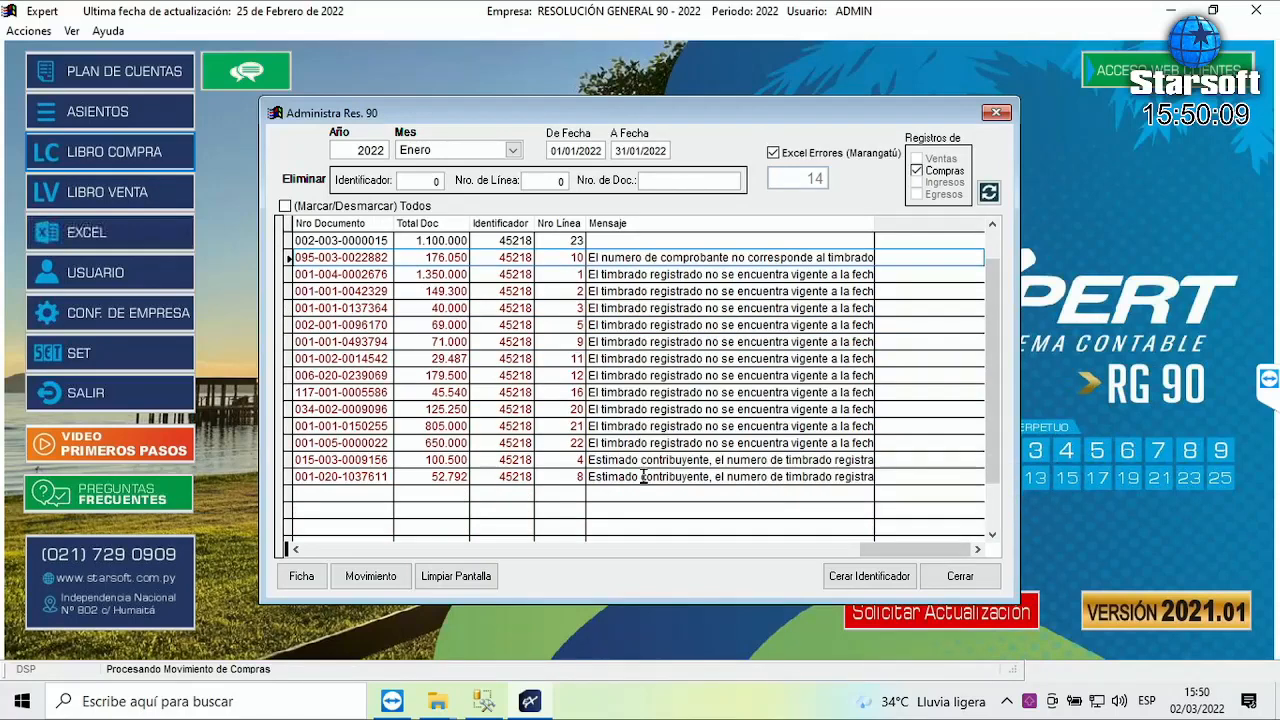
click(576, 258)
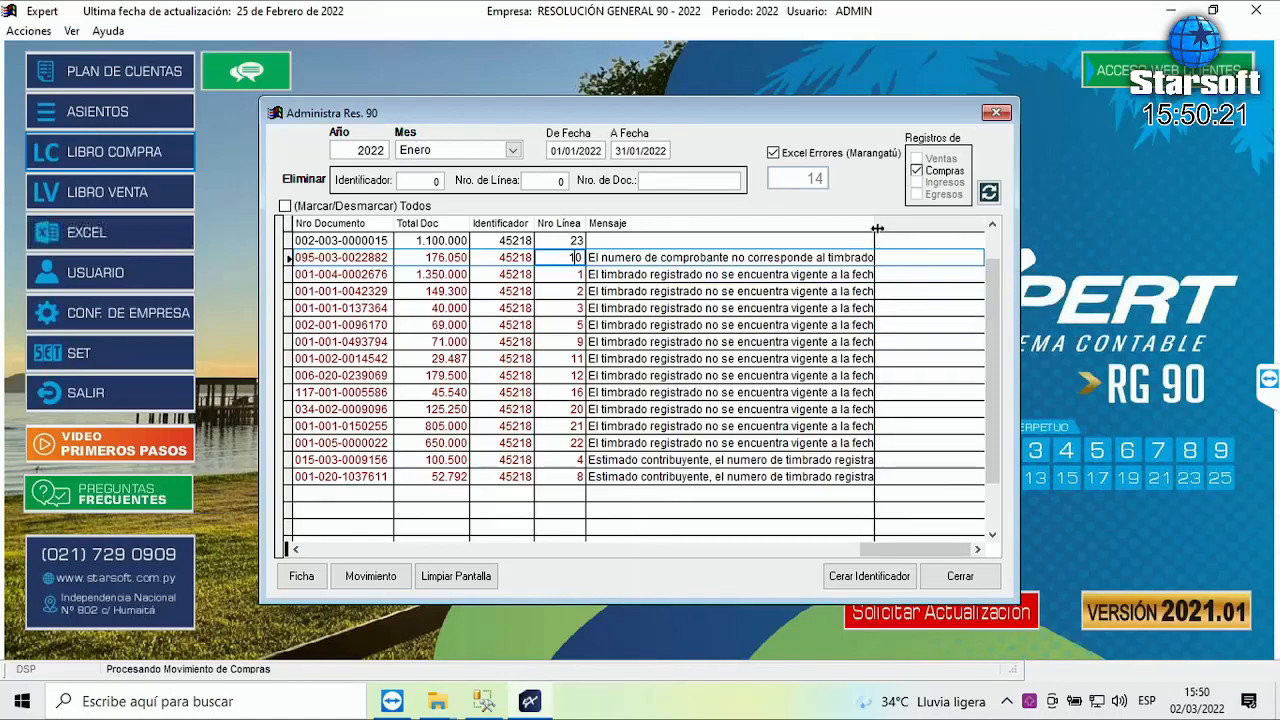
drag(877, 223, 958, 223)
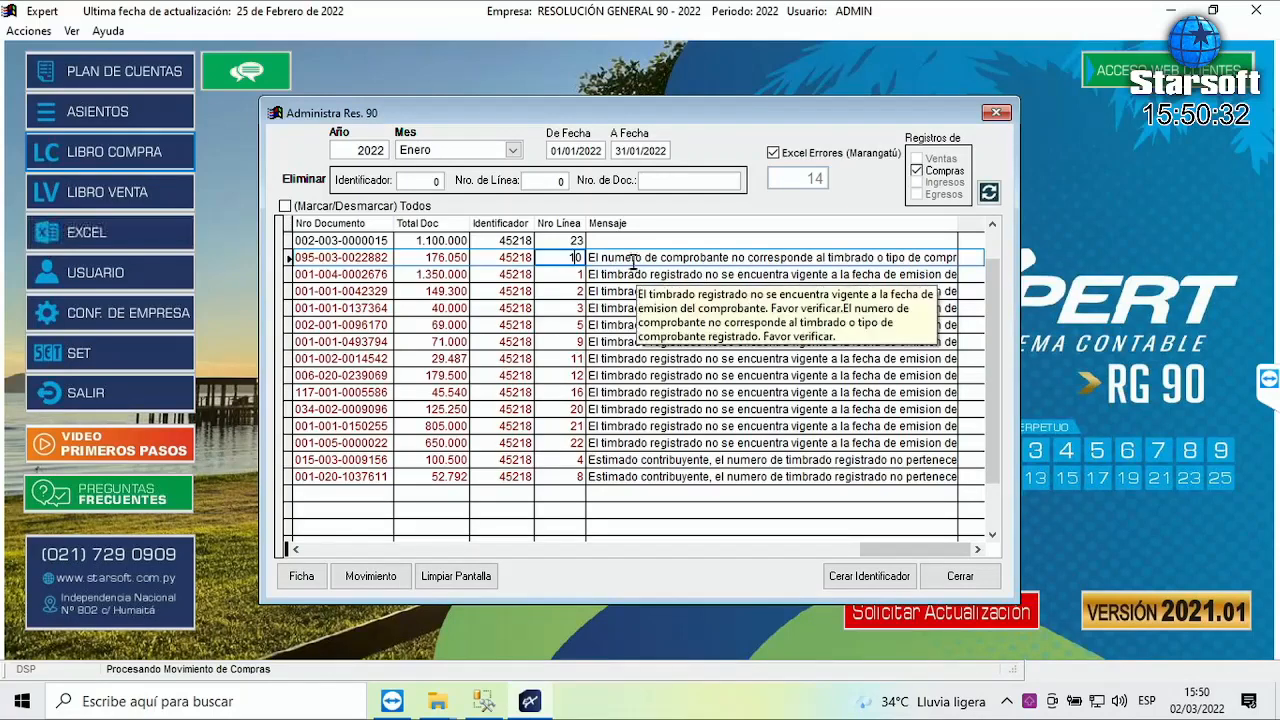
click(744, 256)
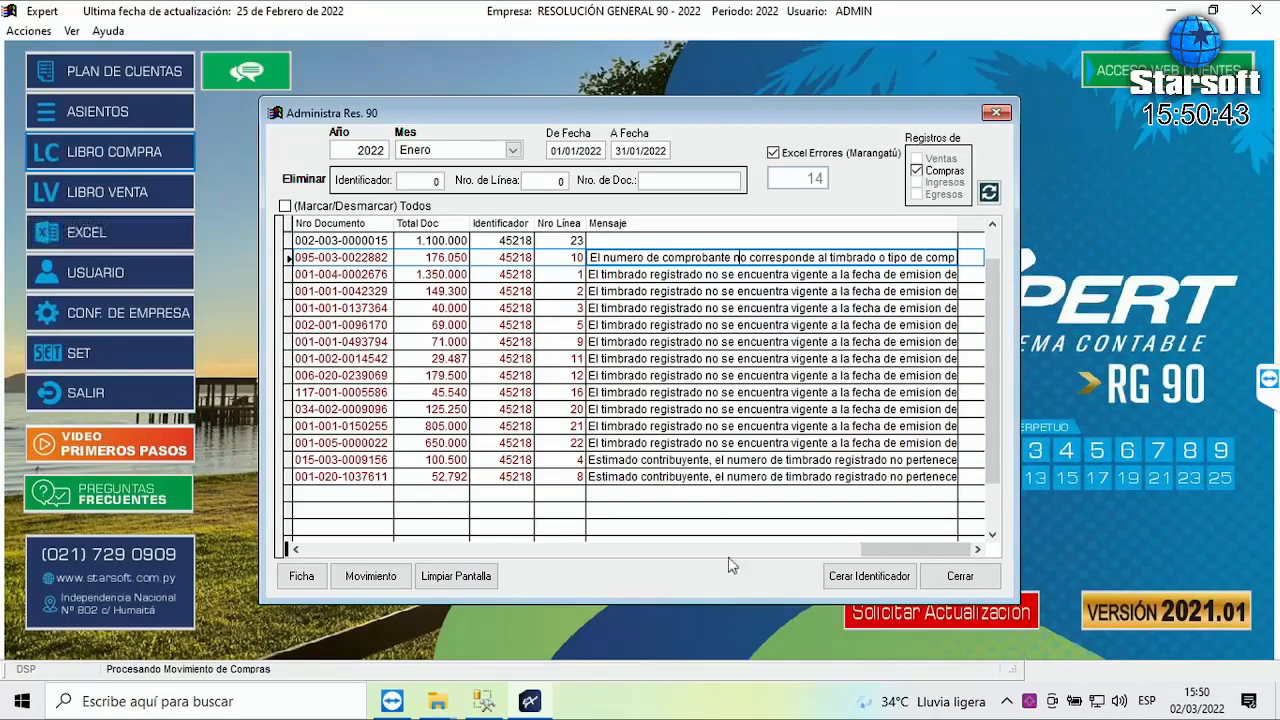
click(806, 548)
click(412, 551)
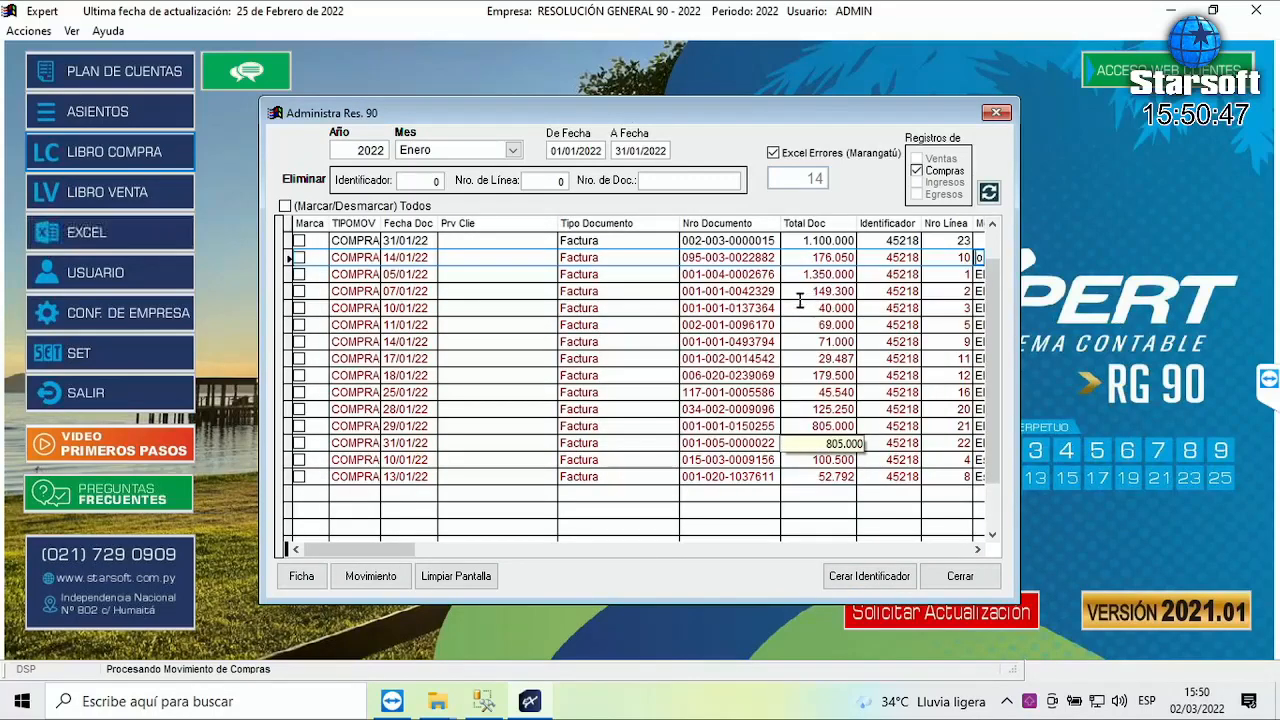
drag(765, 252, 686, 252)
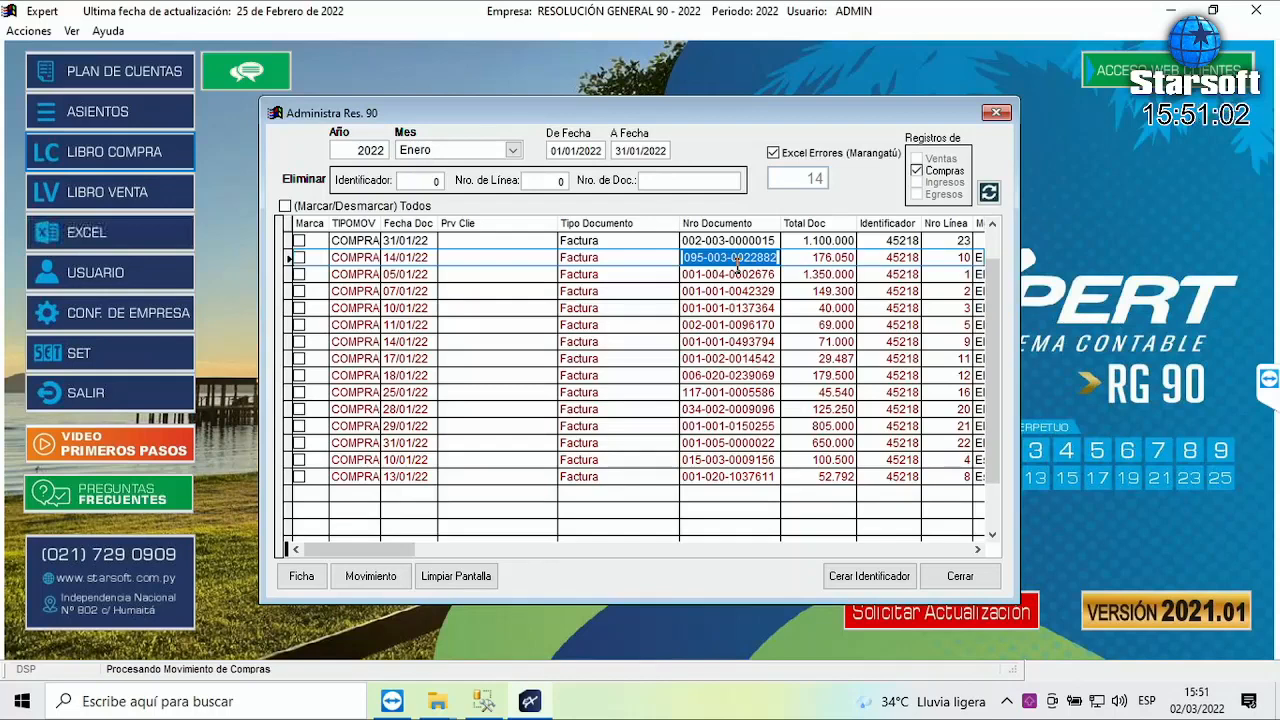
drag(682, 258, 705, 258)
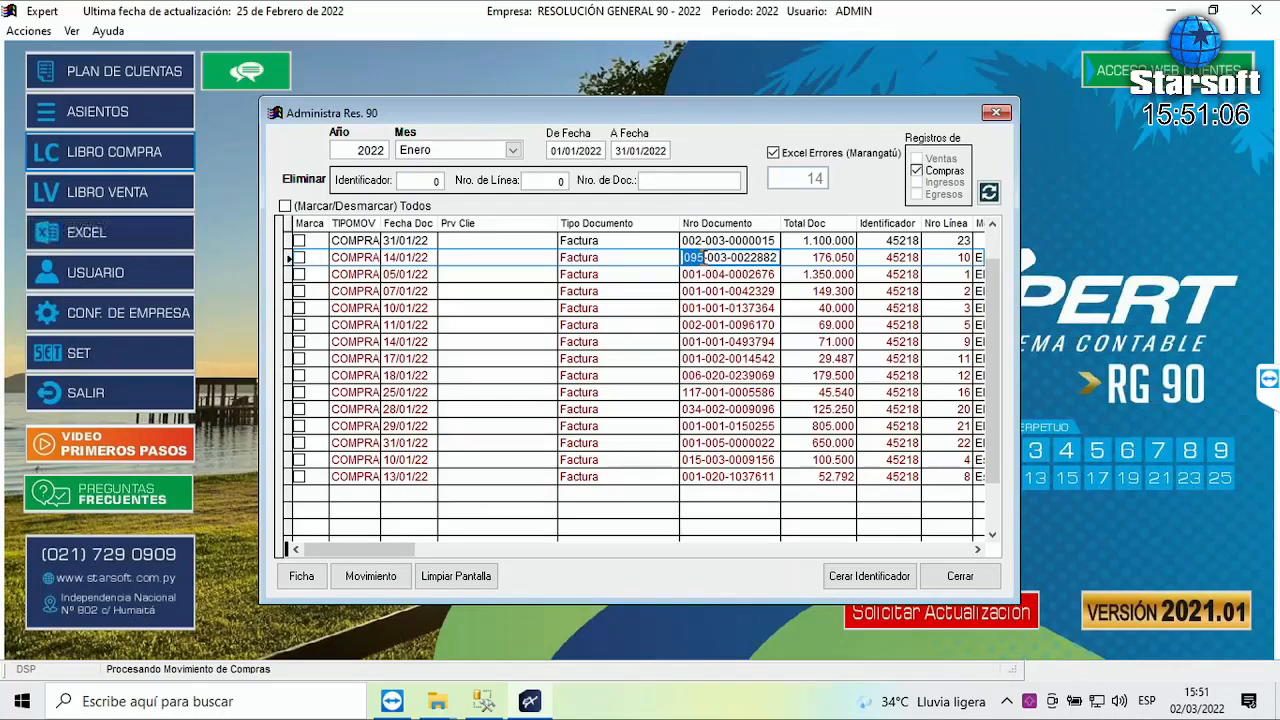
drag(708, 257, 726, 258)
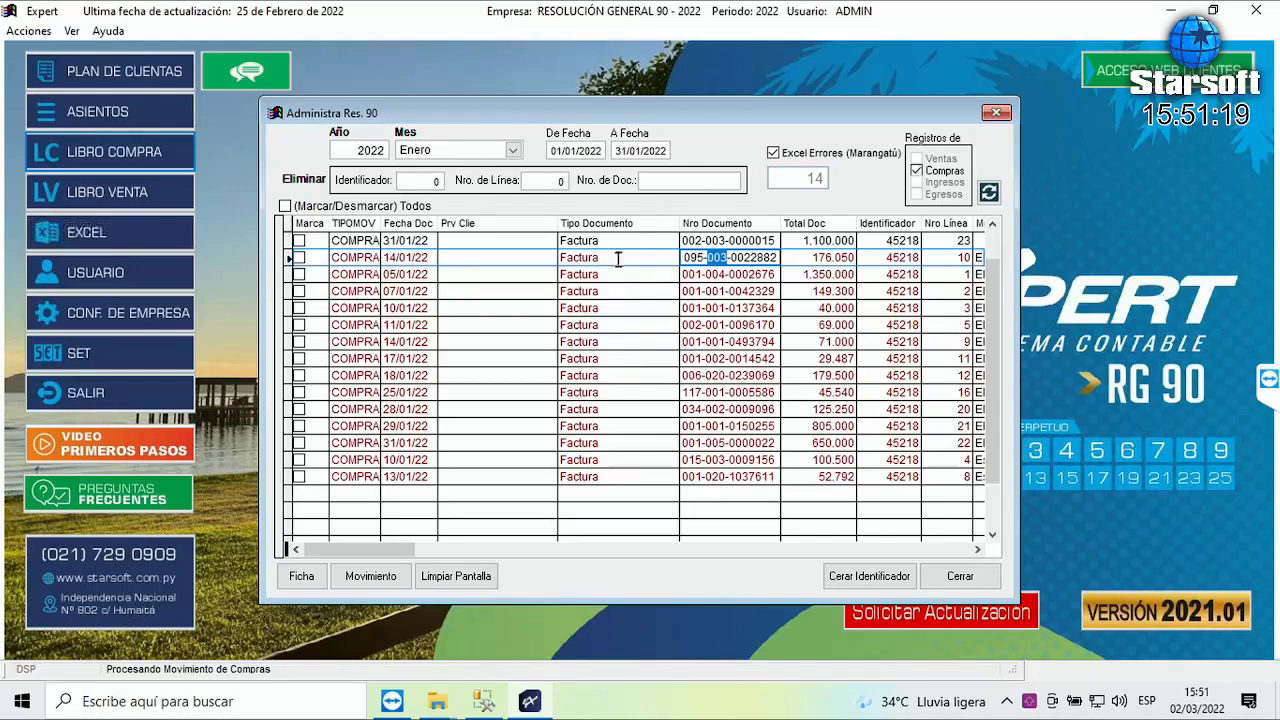
click(352, 257)
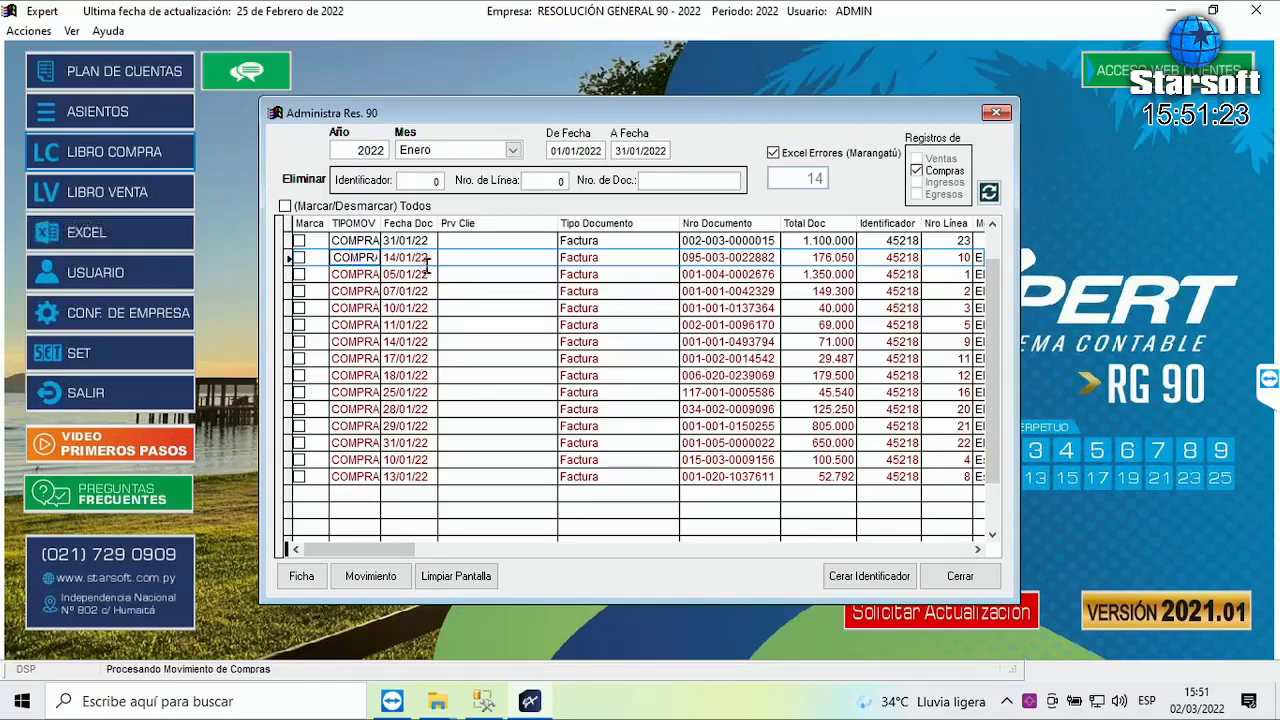
click(370, 577)
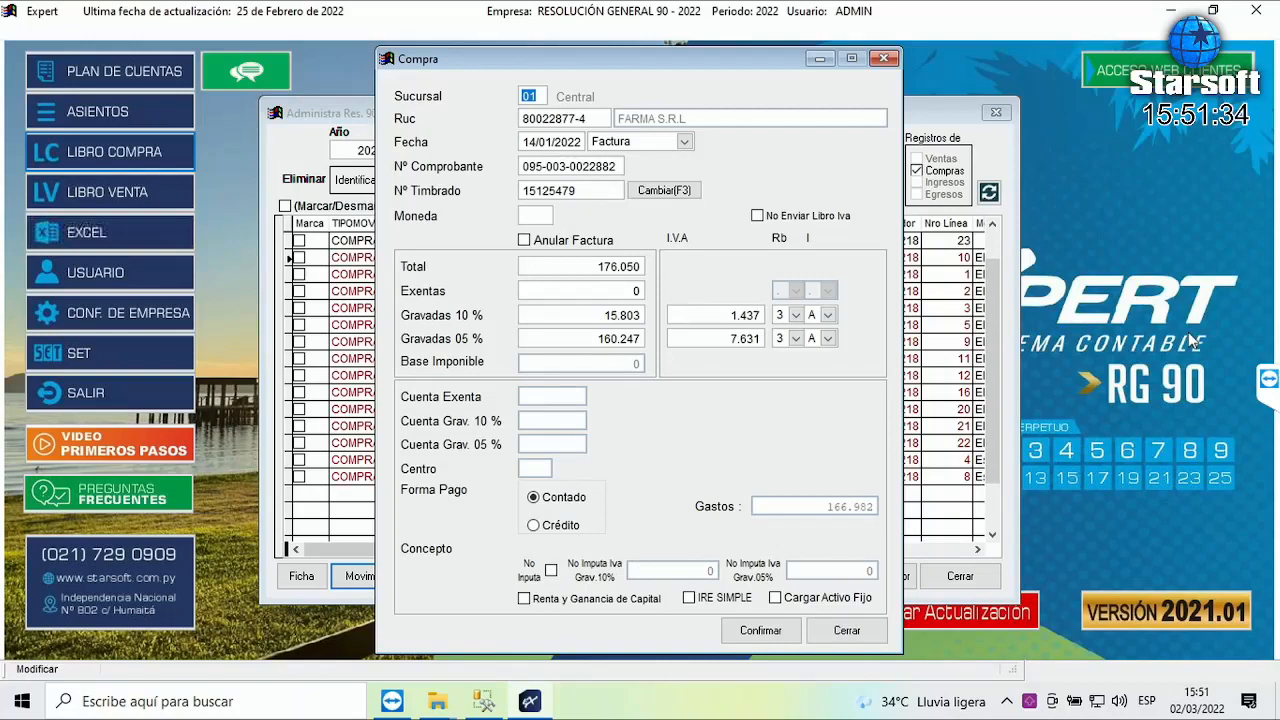
key(Return)
key(Return)
key(Return)
key(Return)
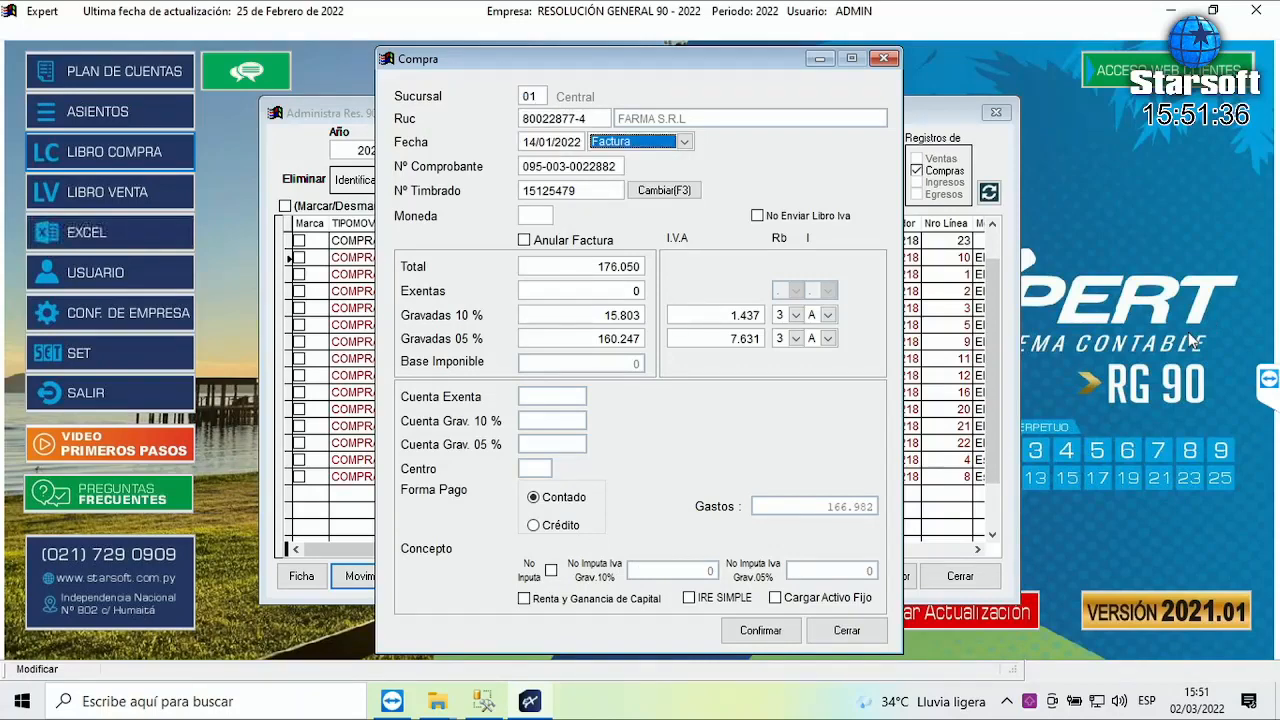
key(Return)
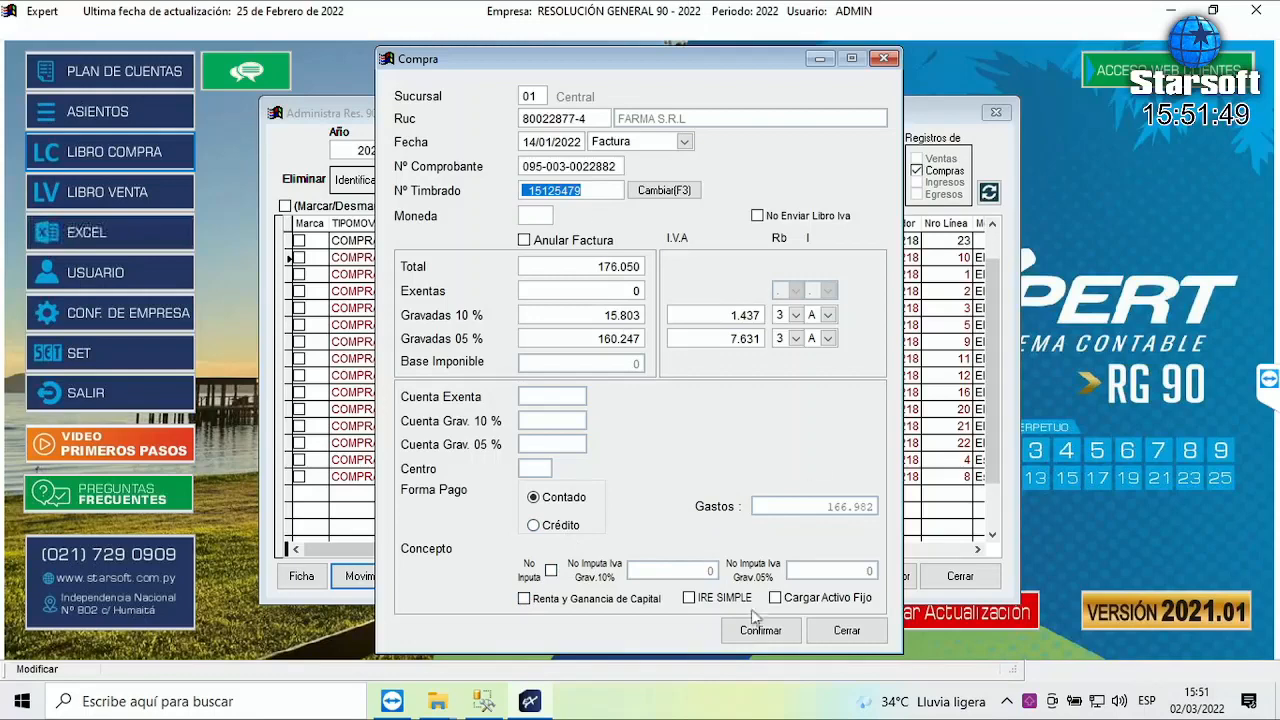
click(689, 598)
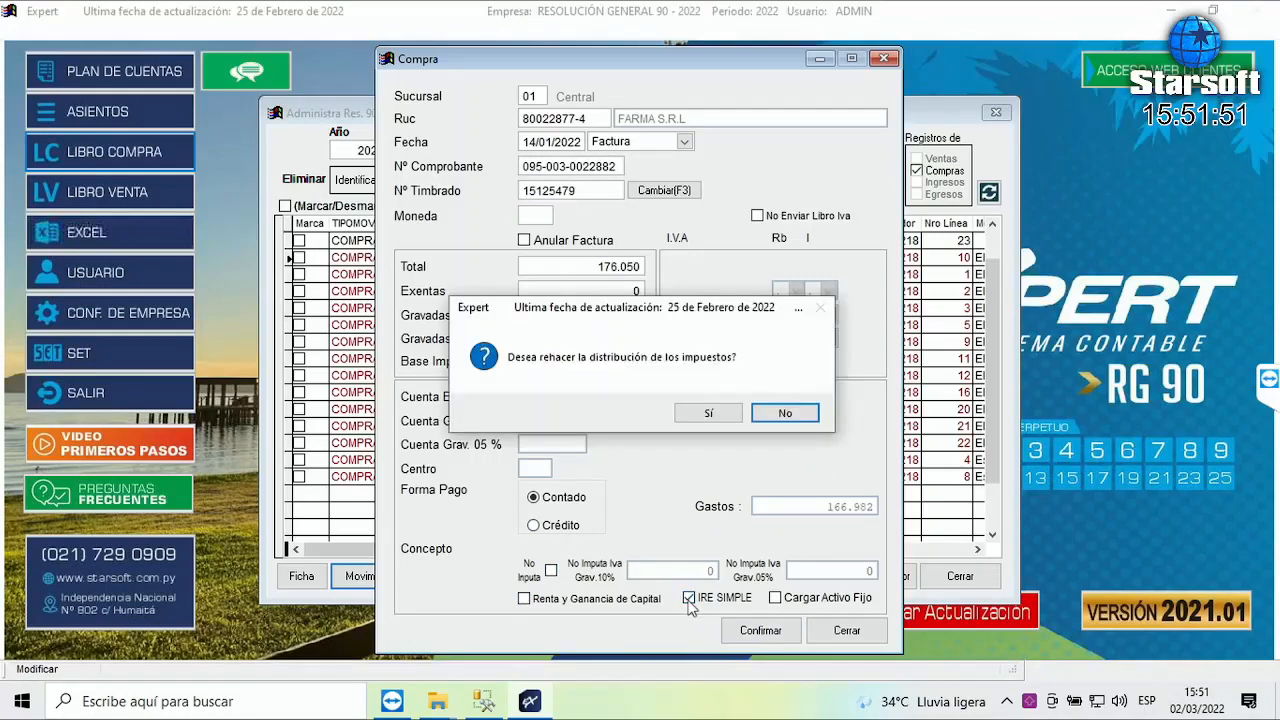
click(722, 419)
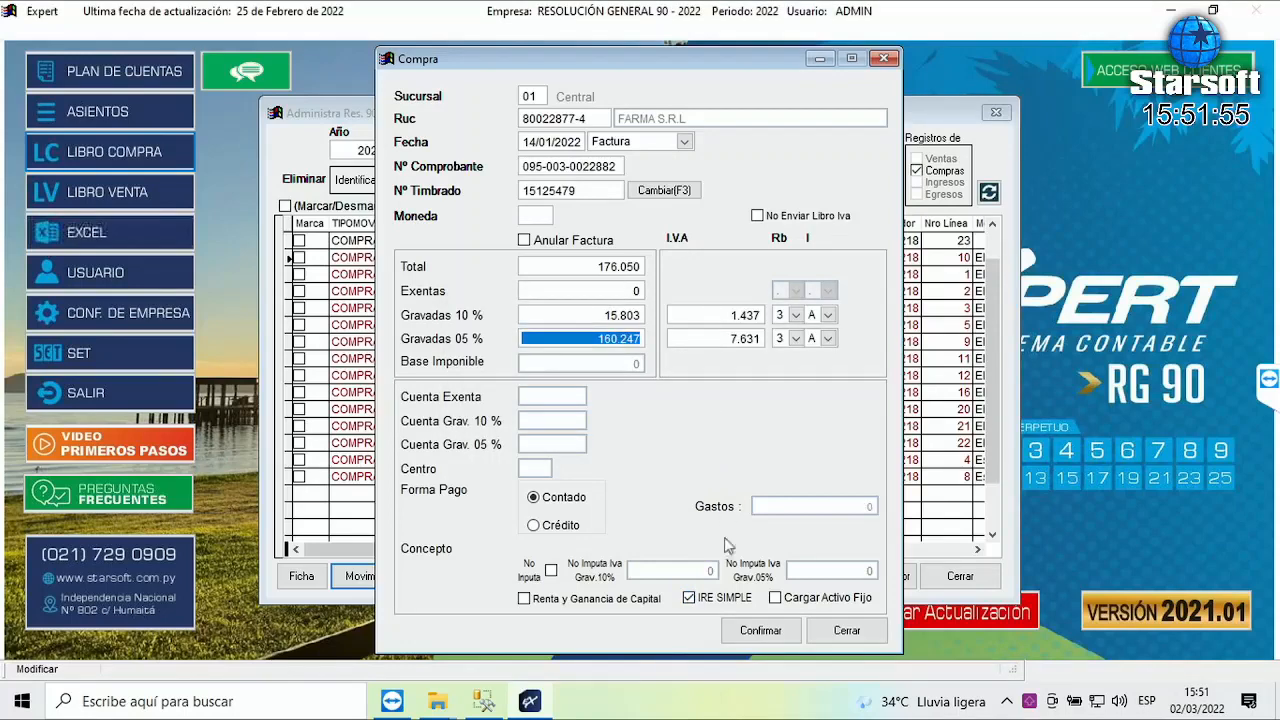
click(752, 632)
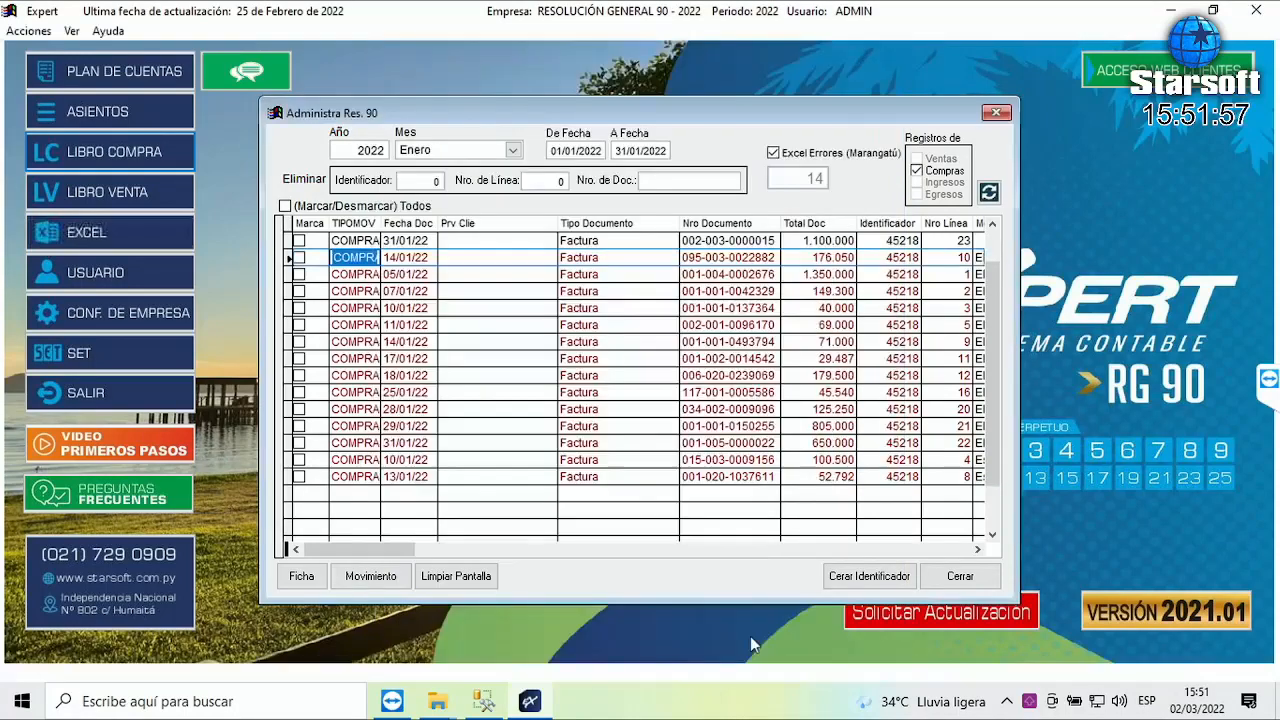
- Tick the Marca checkbox on the corrected 14/01/22 purchase row
click(360, 291)
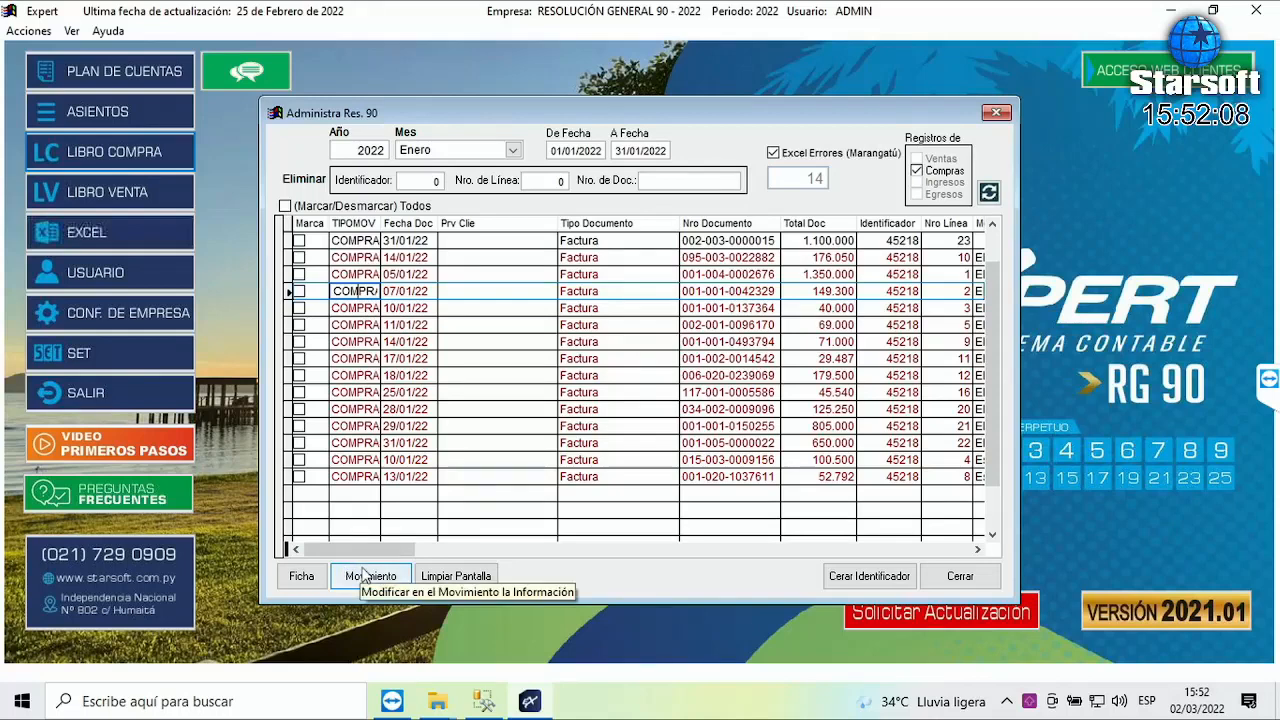
click(361, 258)
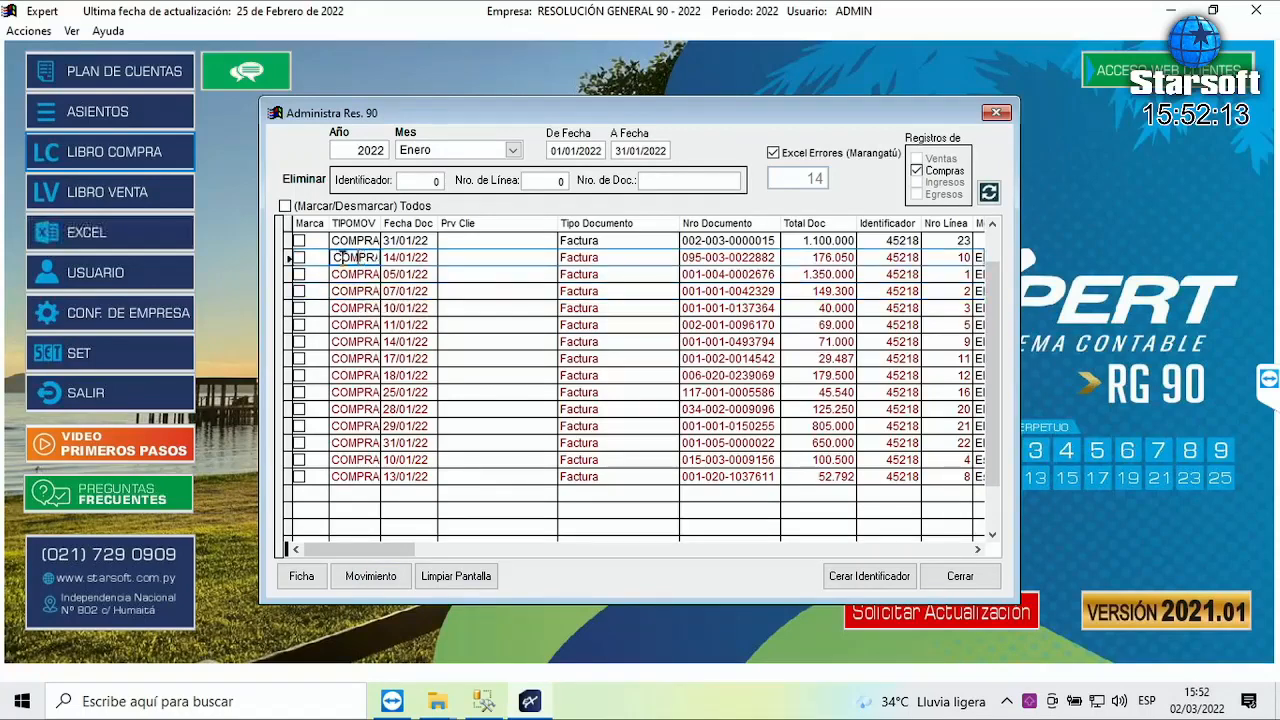
click(298, 258)
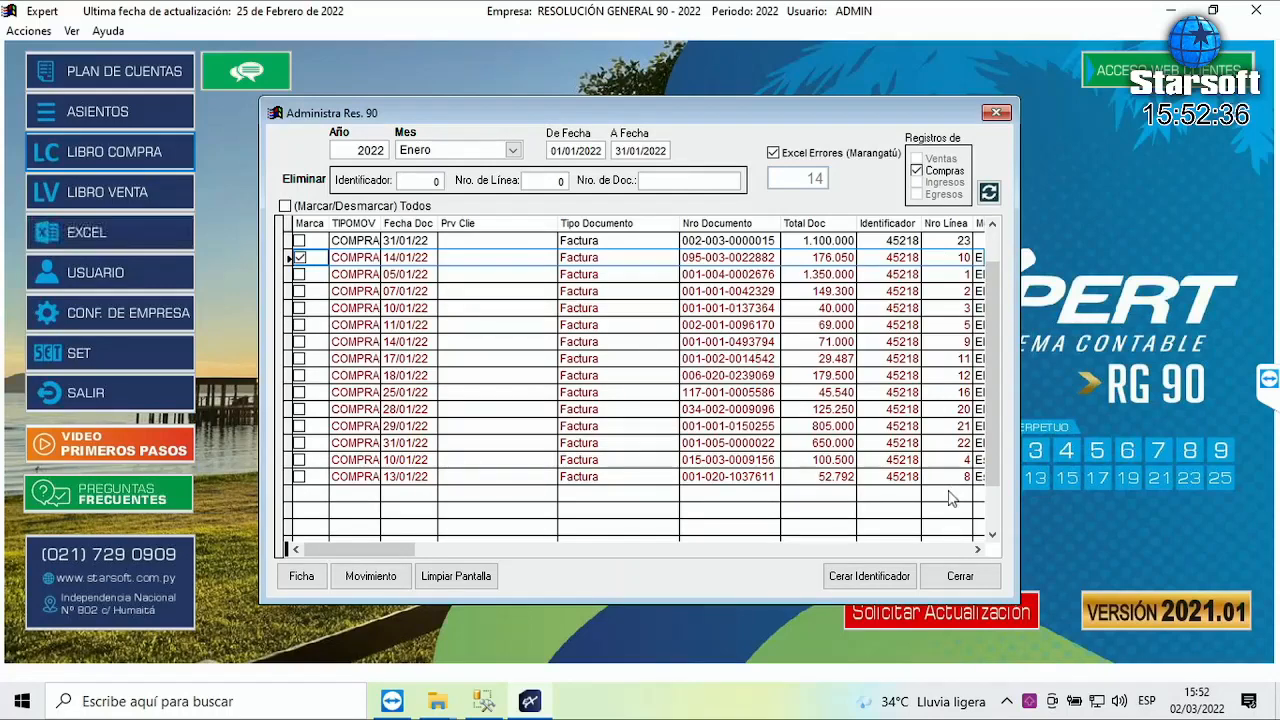
- Select the 05/01/22 purchase and scroll the grid right to its Mensaje
click(360, 274)
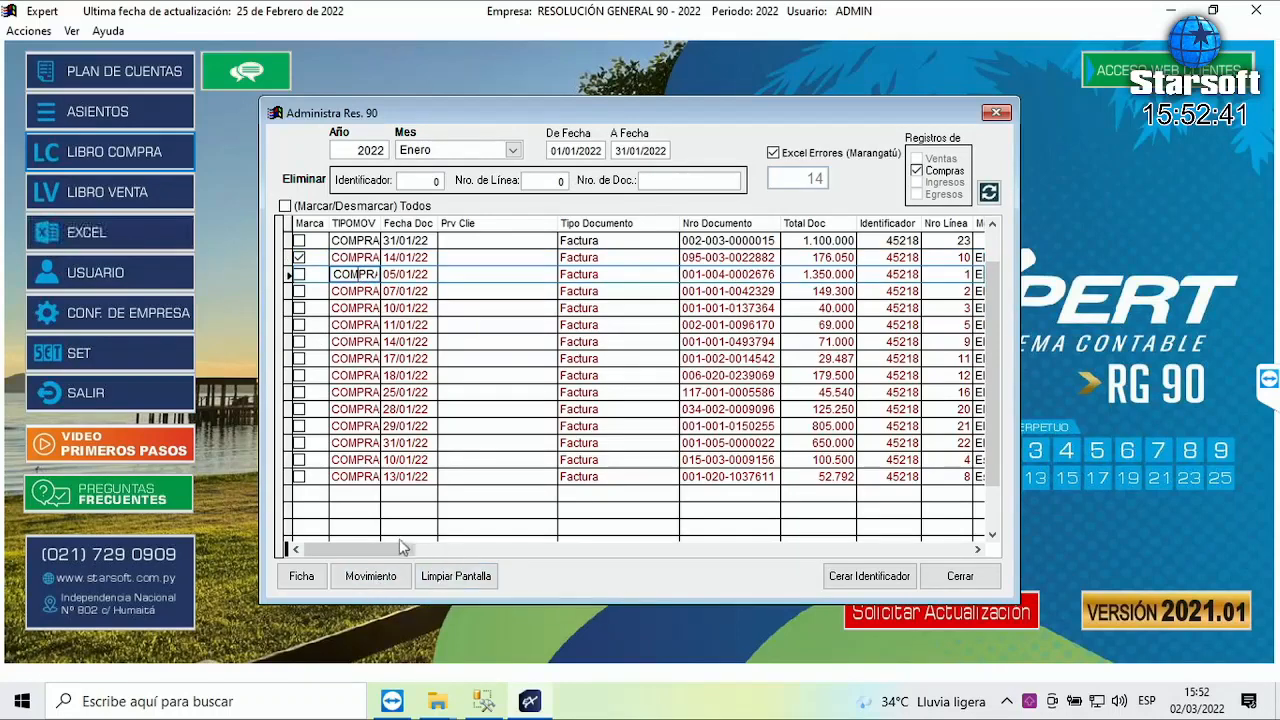
drag(400, 549, 817, 576)
click(930, 549)
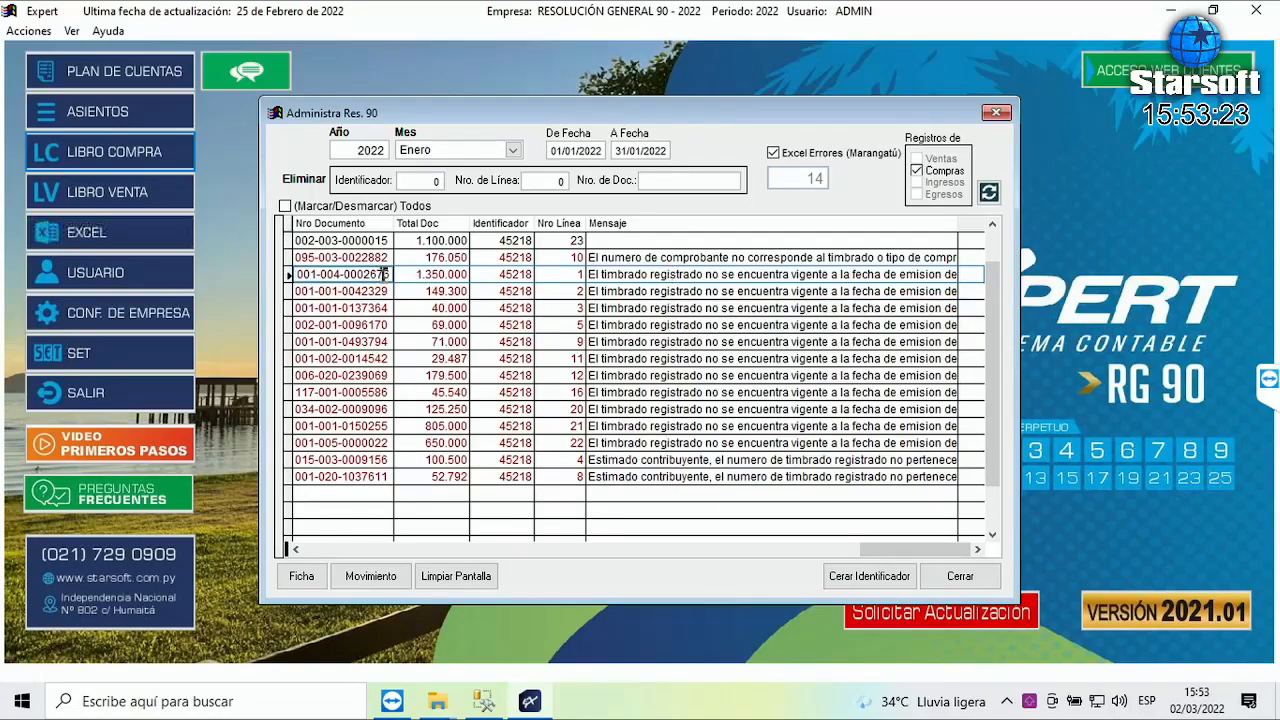
drag(918, 550, 376, 553)
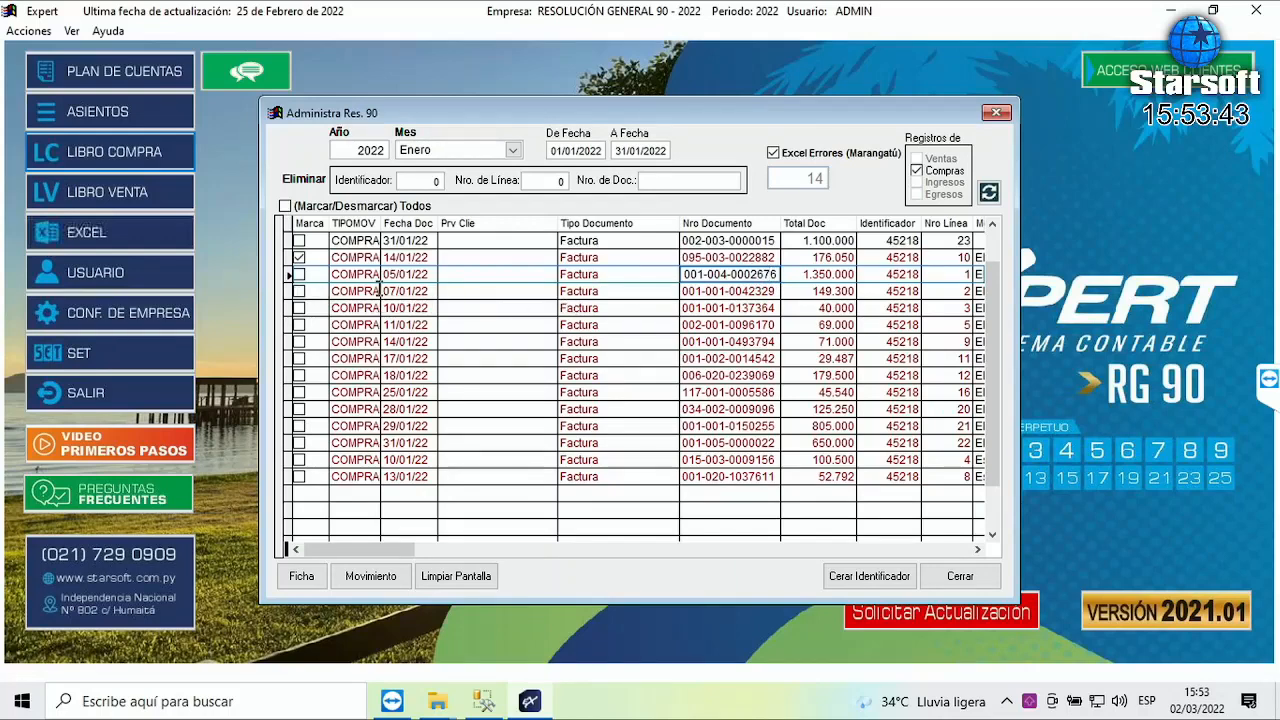
click(356, 275)
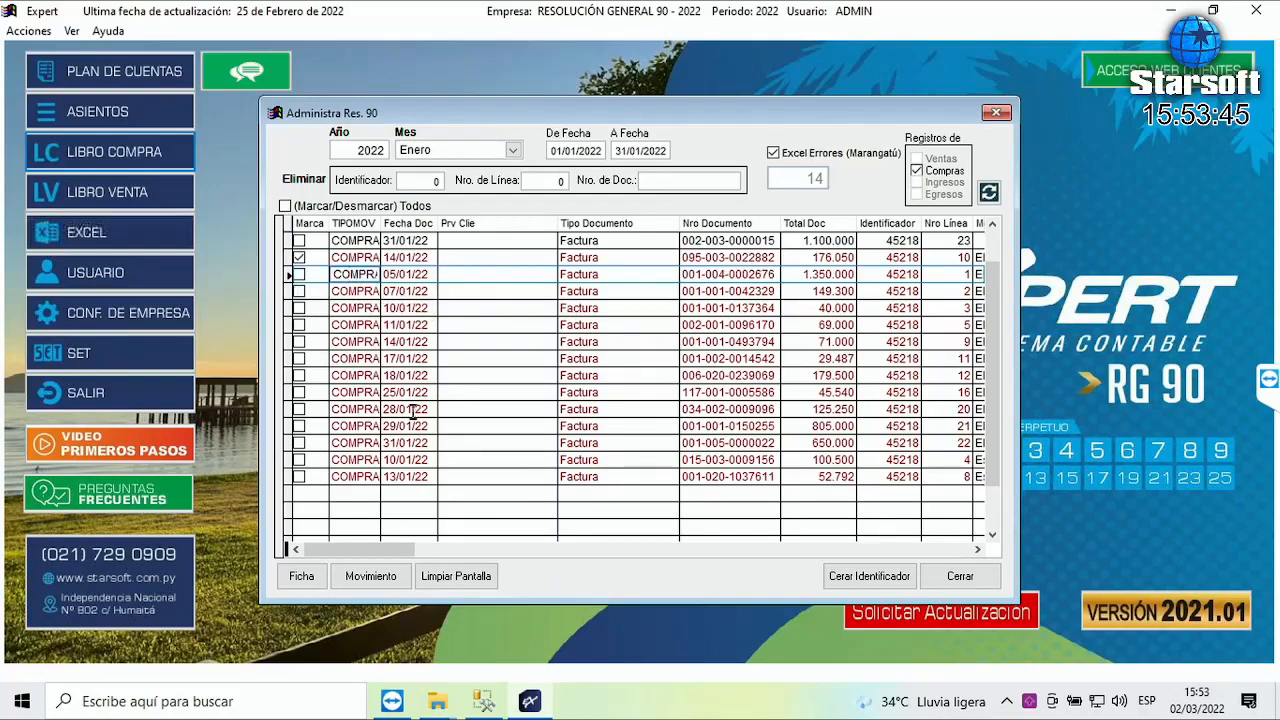
click(384, 578)
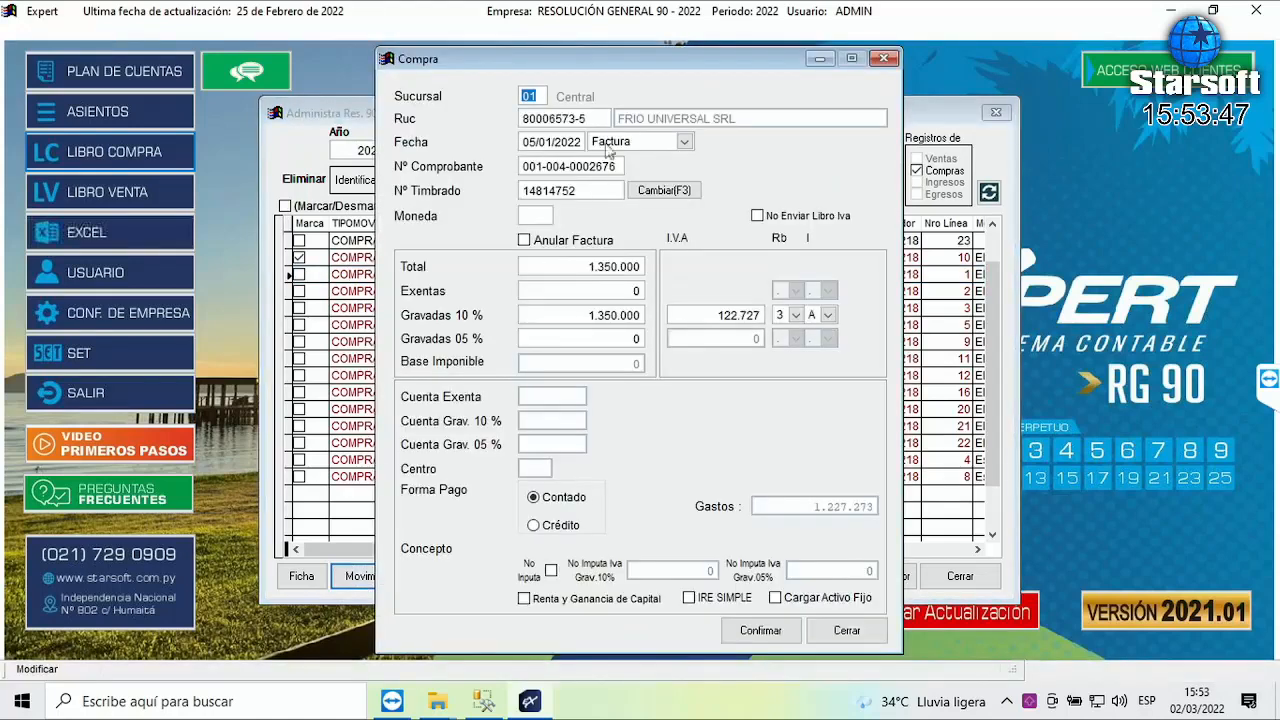
key(Tab)
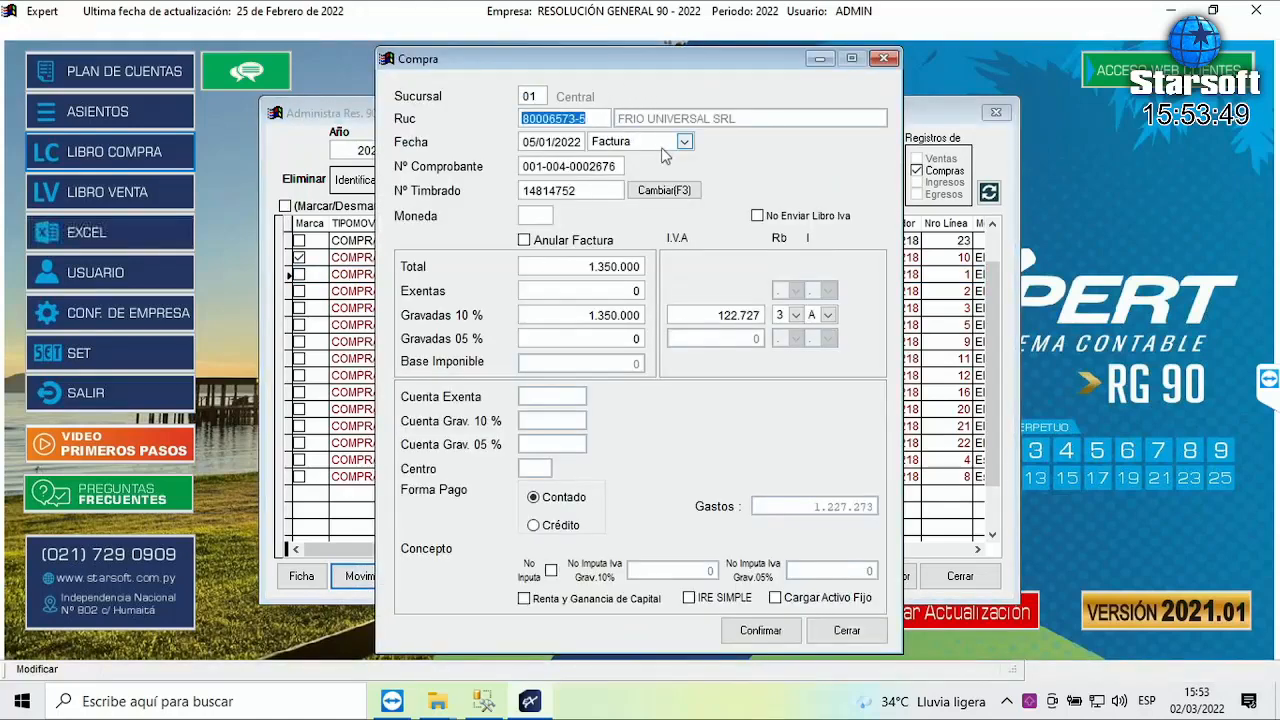
key(Tab)
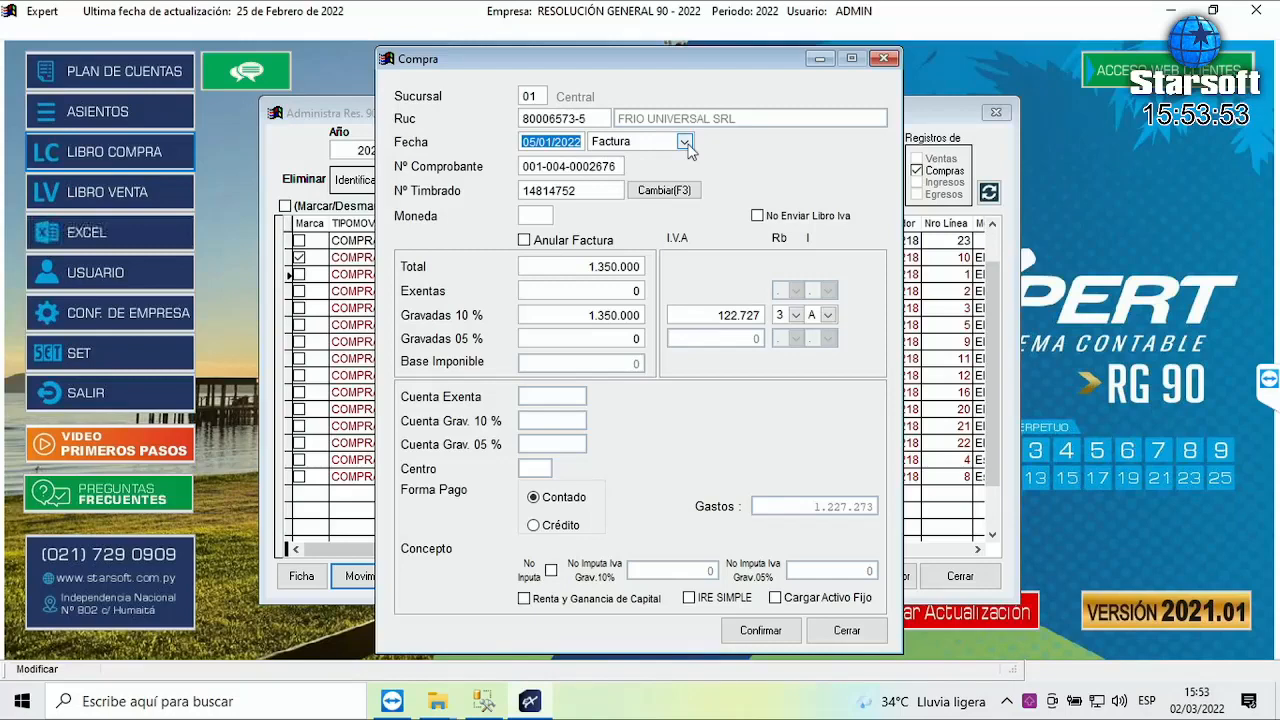
- Change its document type to Factura Virtual, confirm, and close the expense allocation
click(685, 142)
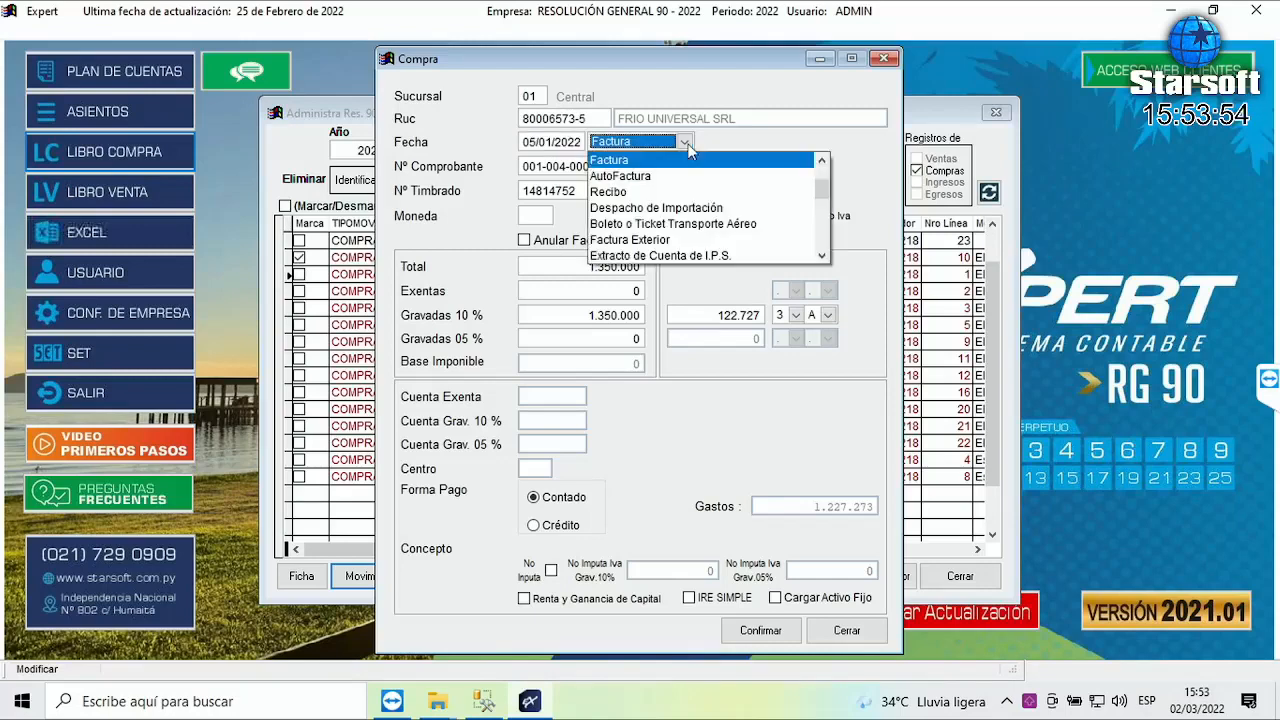
click(822, 257)
click(822, 257)
click(822, 257)
click(822, 257)
click(822, 257)
click(822, 257)
click(822, 257)
click(822, 257)
click(822, 257)
click(822, 257)
click(822, 257)
click(822, 257)
click(822, 257)
click(822, 257)
click(822, 257)
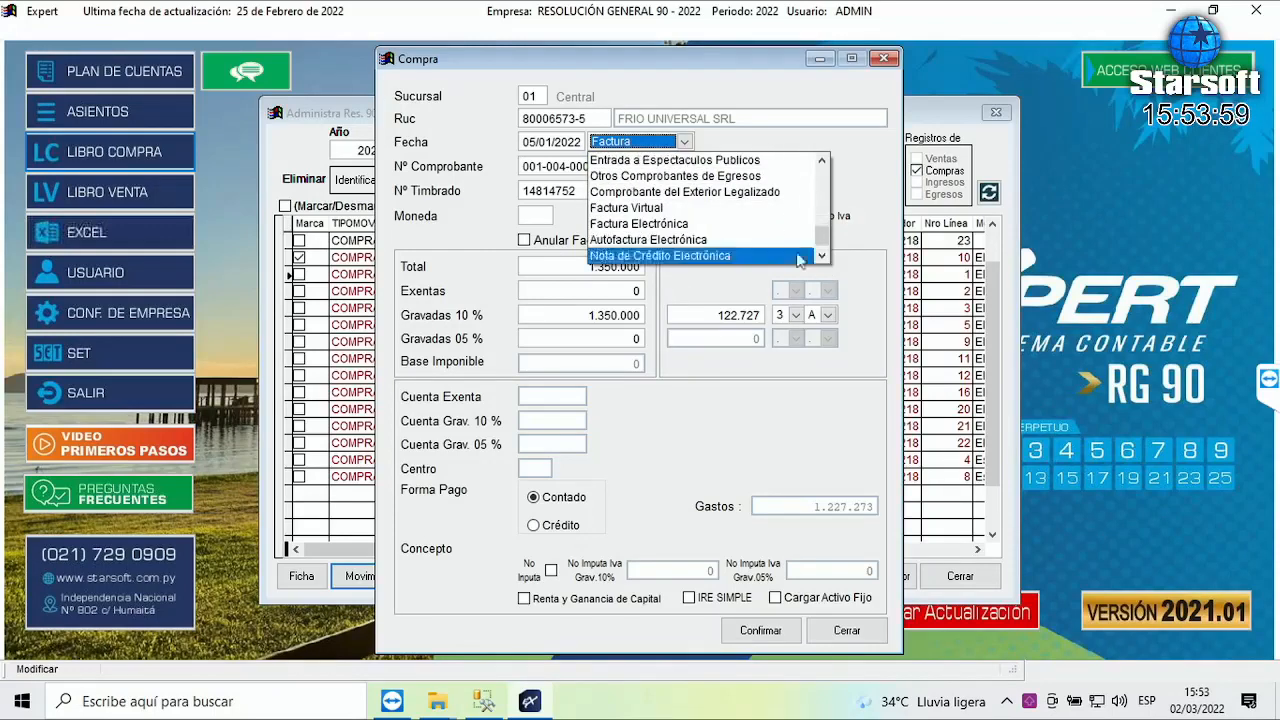
click(625, 207)
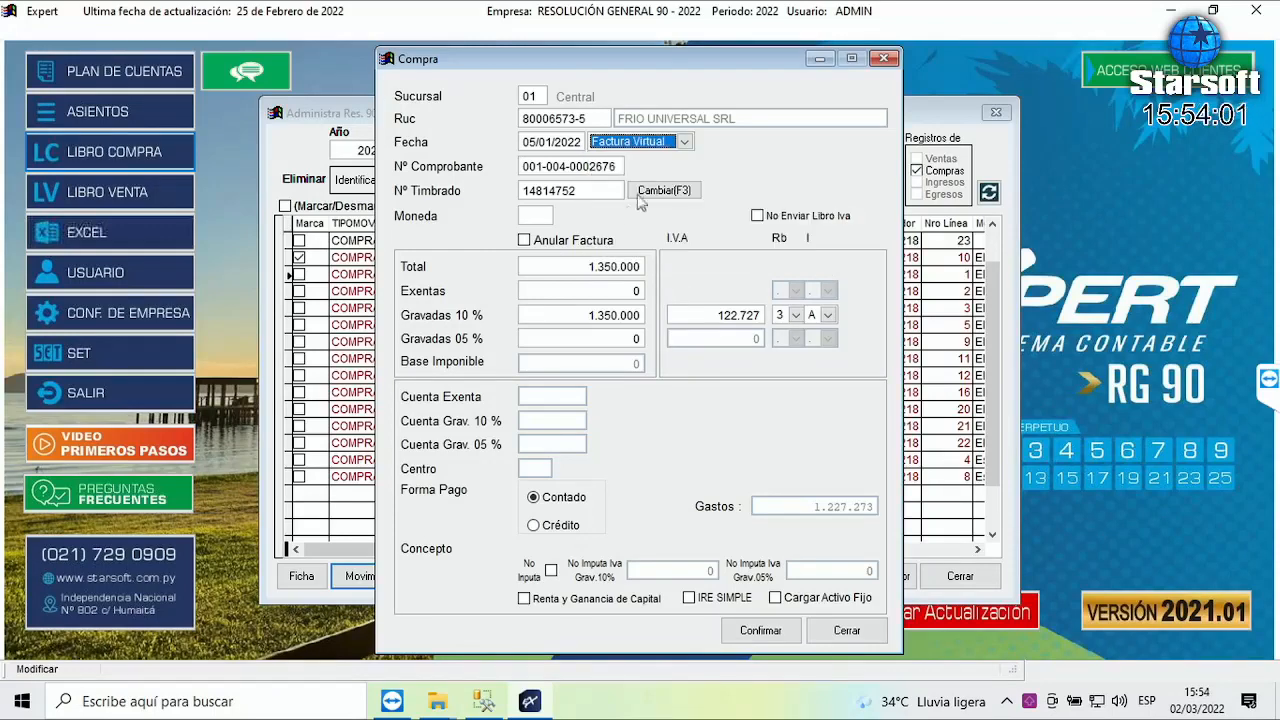
click(684, 141)
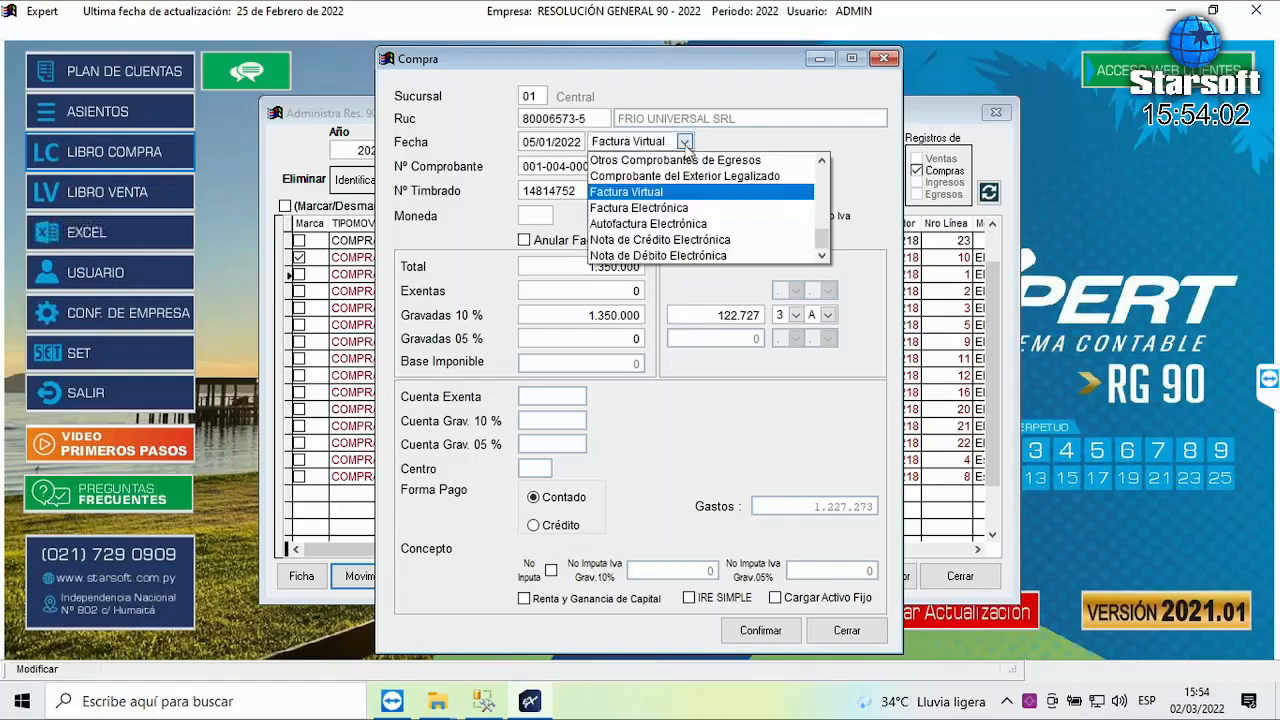
click(646, 193)
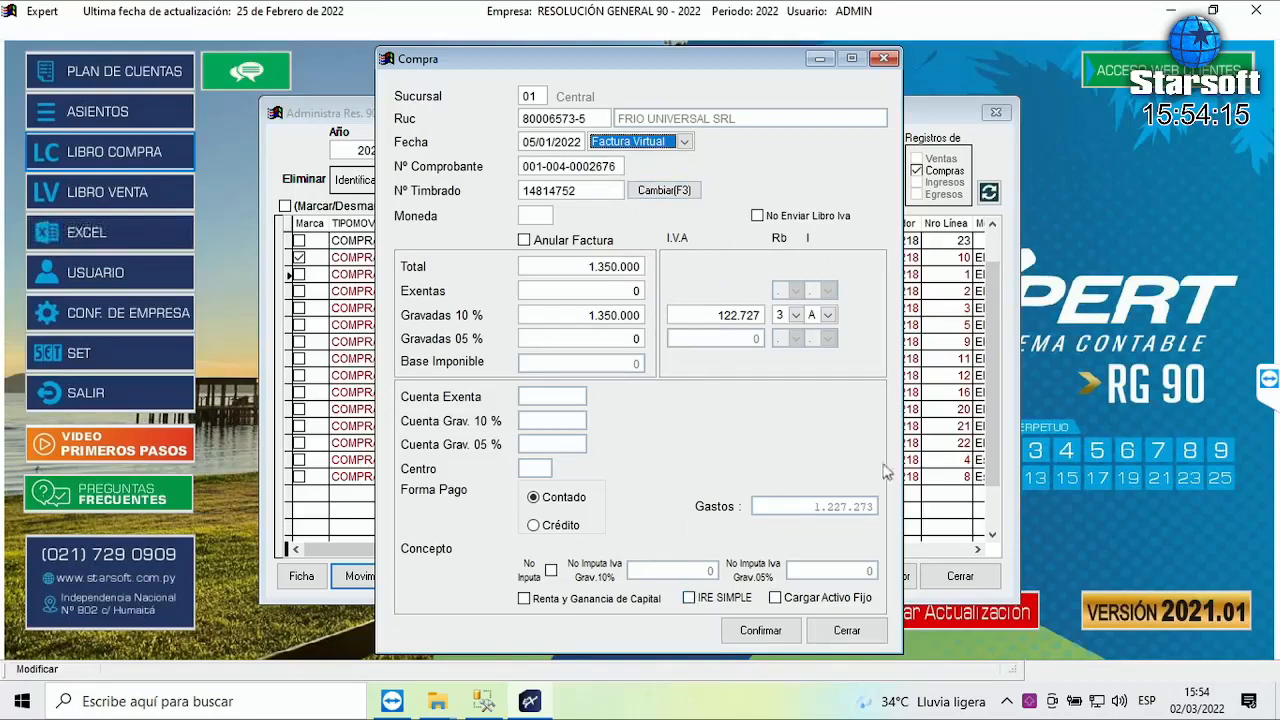
click(762, 632)
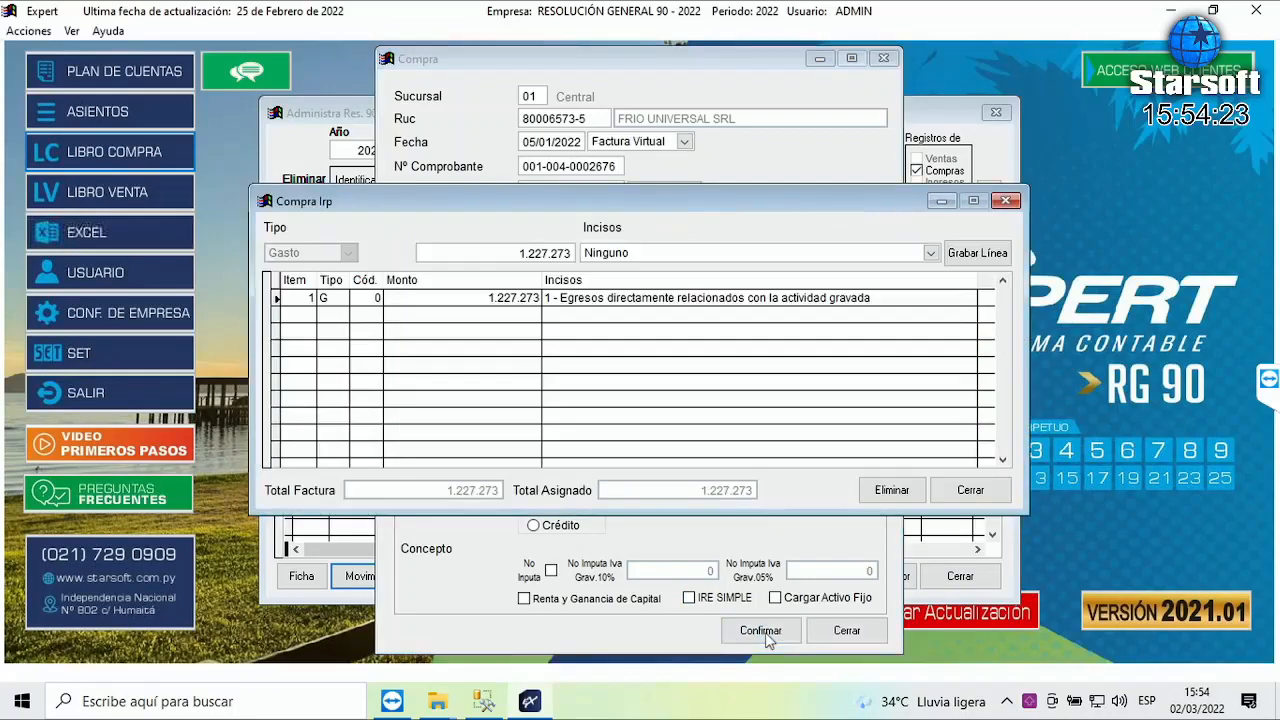
click(970, 492)
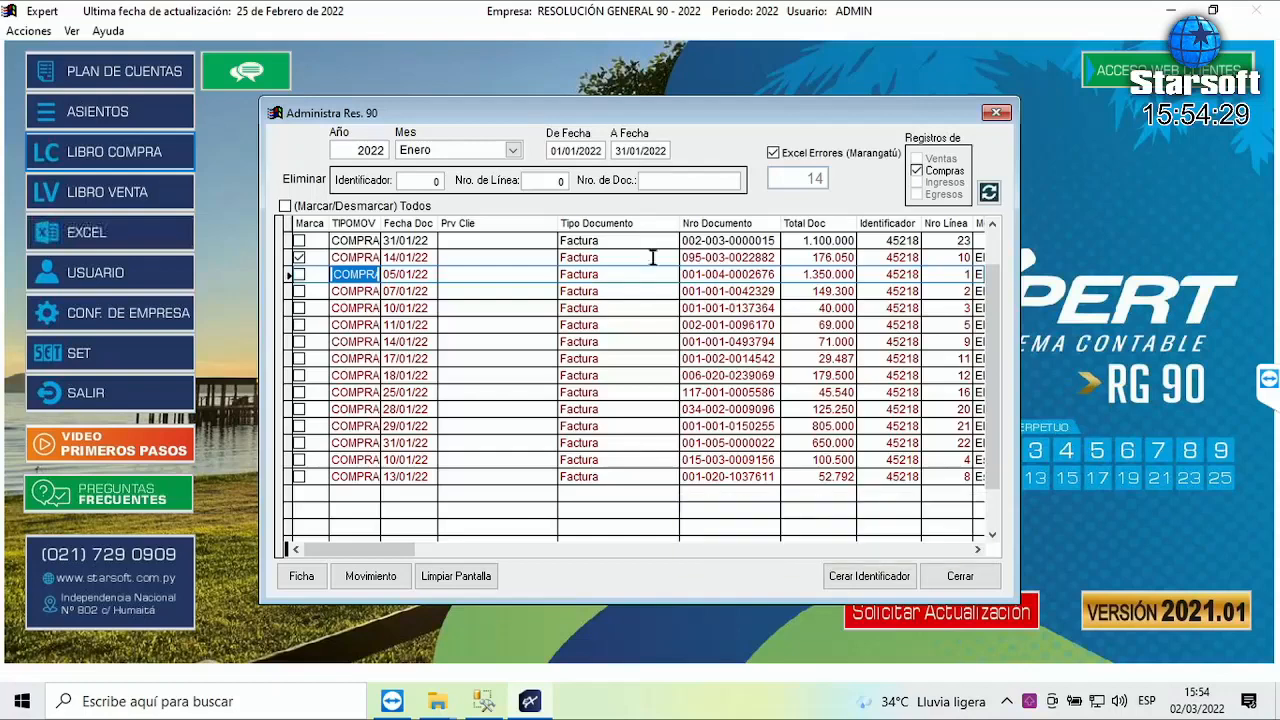
click(299, 274)
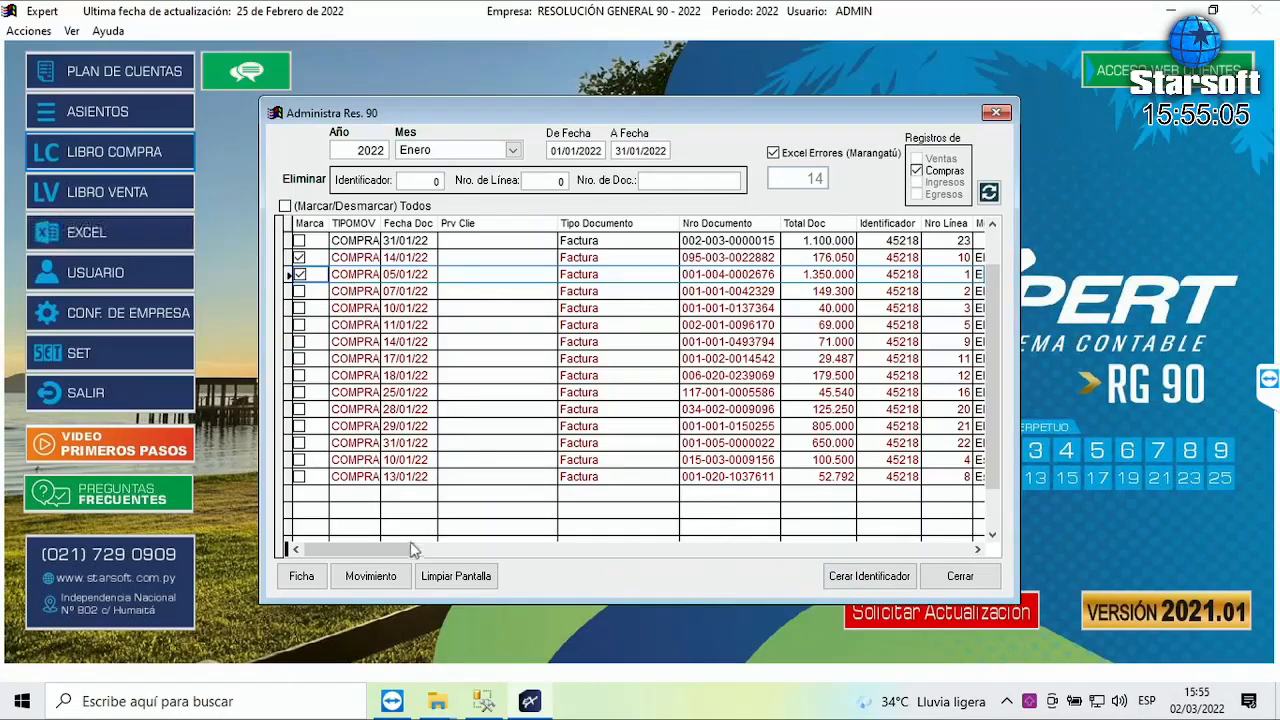
drag(393, 551, 949, 551)
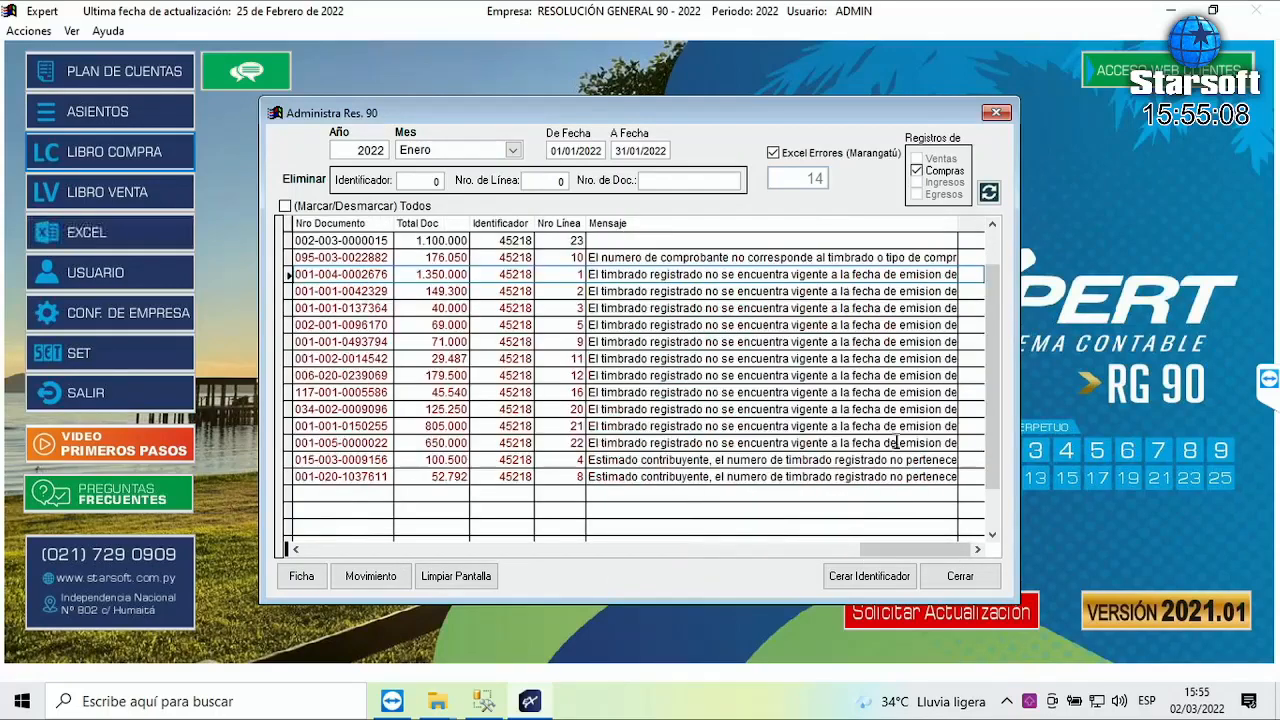
click(655, 308)
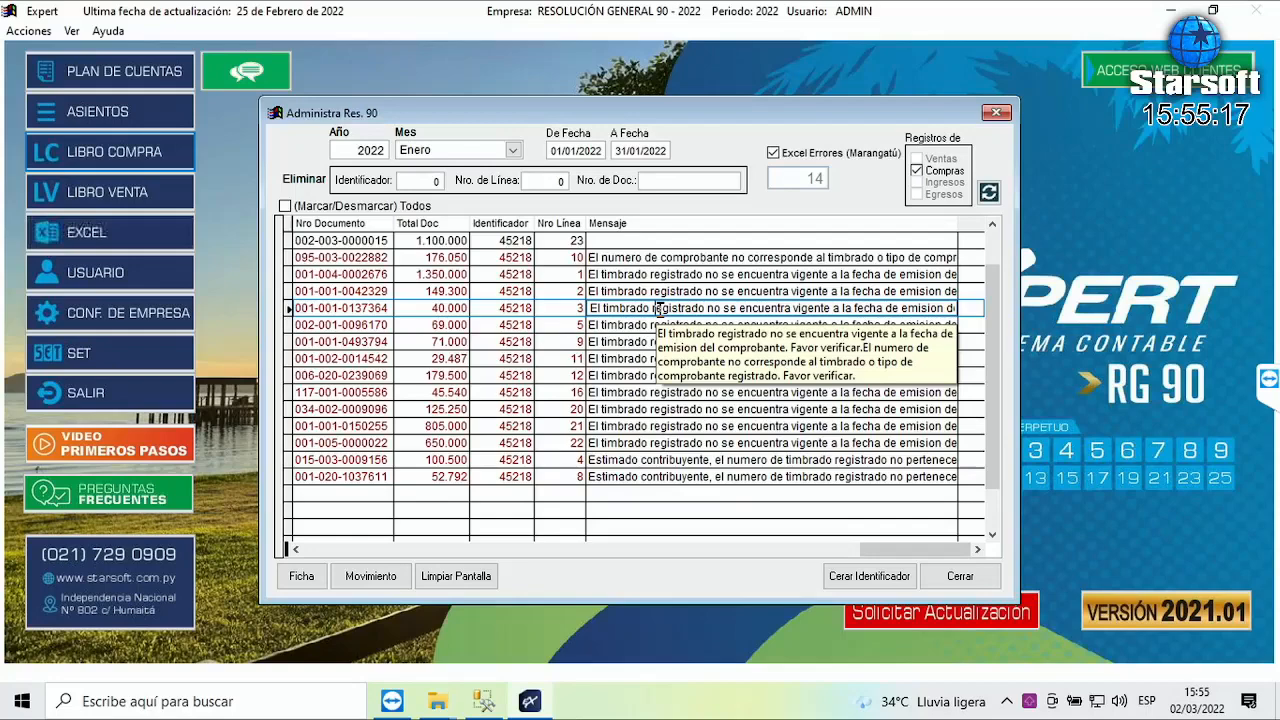
drag(895, 549, 307, 543)
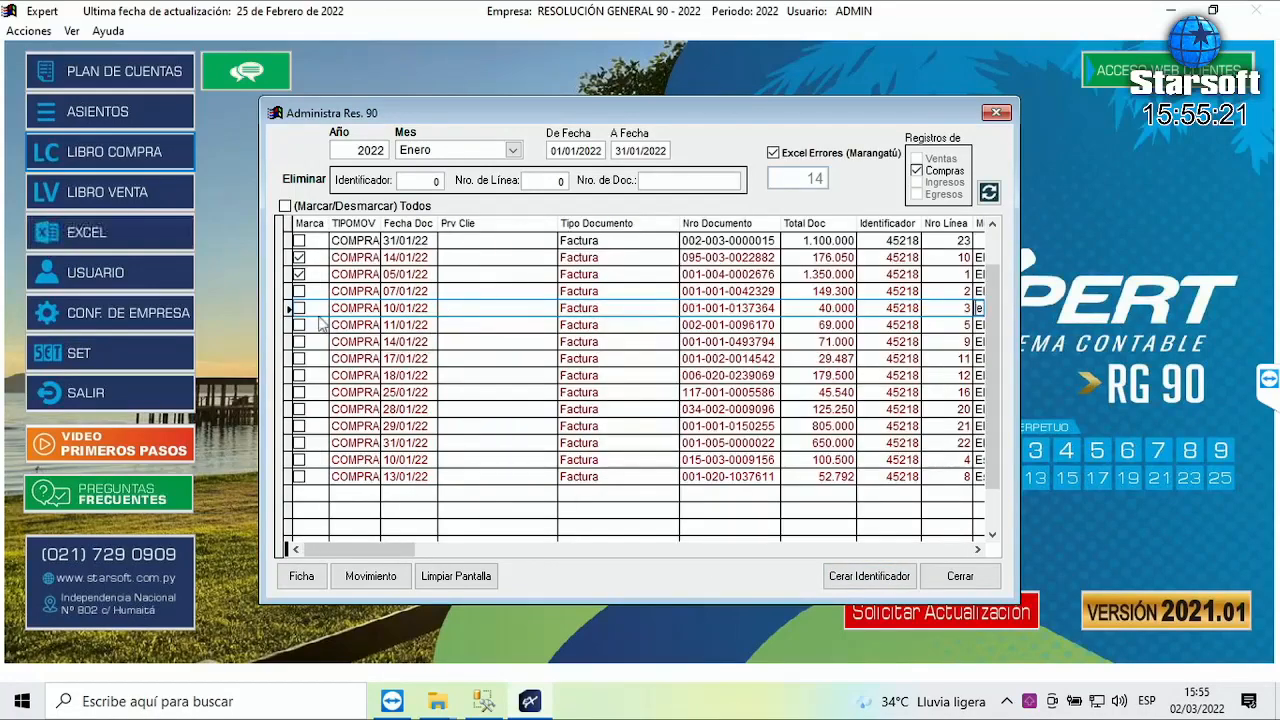
click(299, 291)
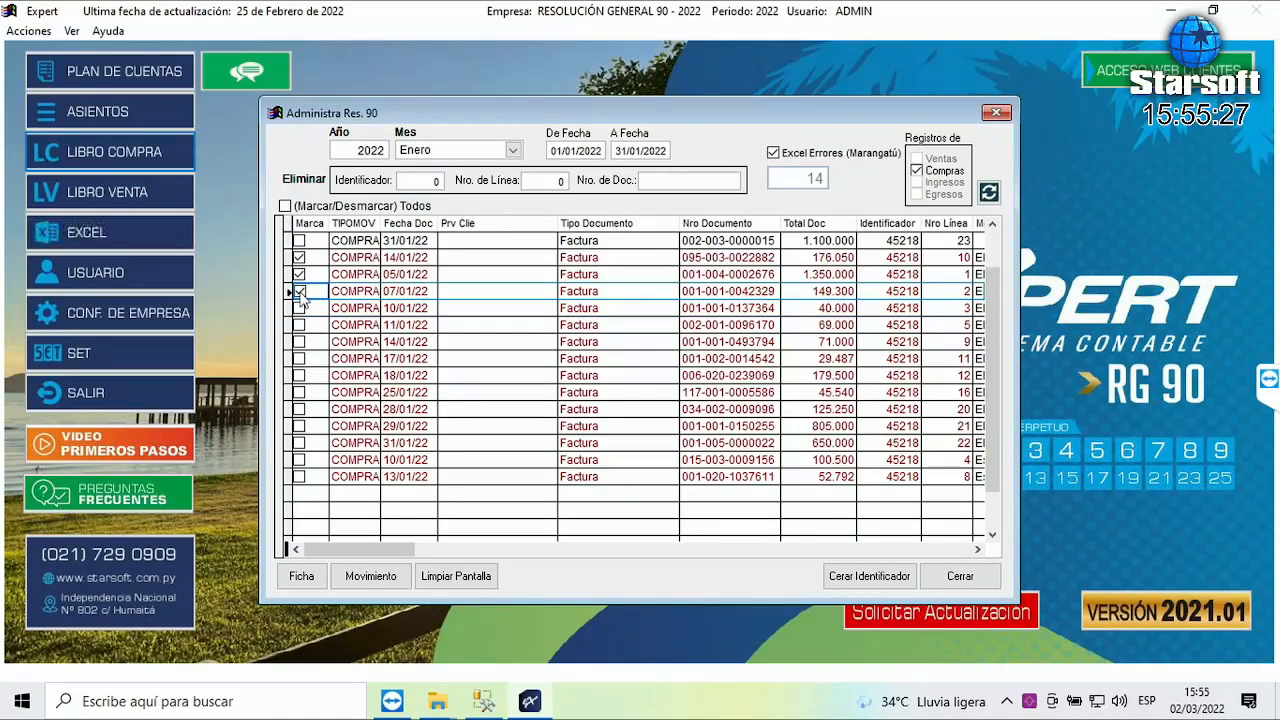
click(371, 576)
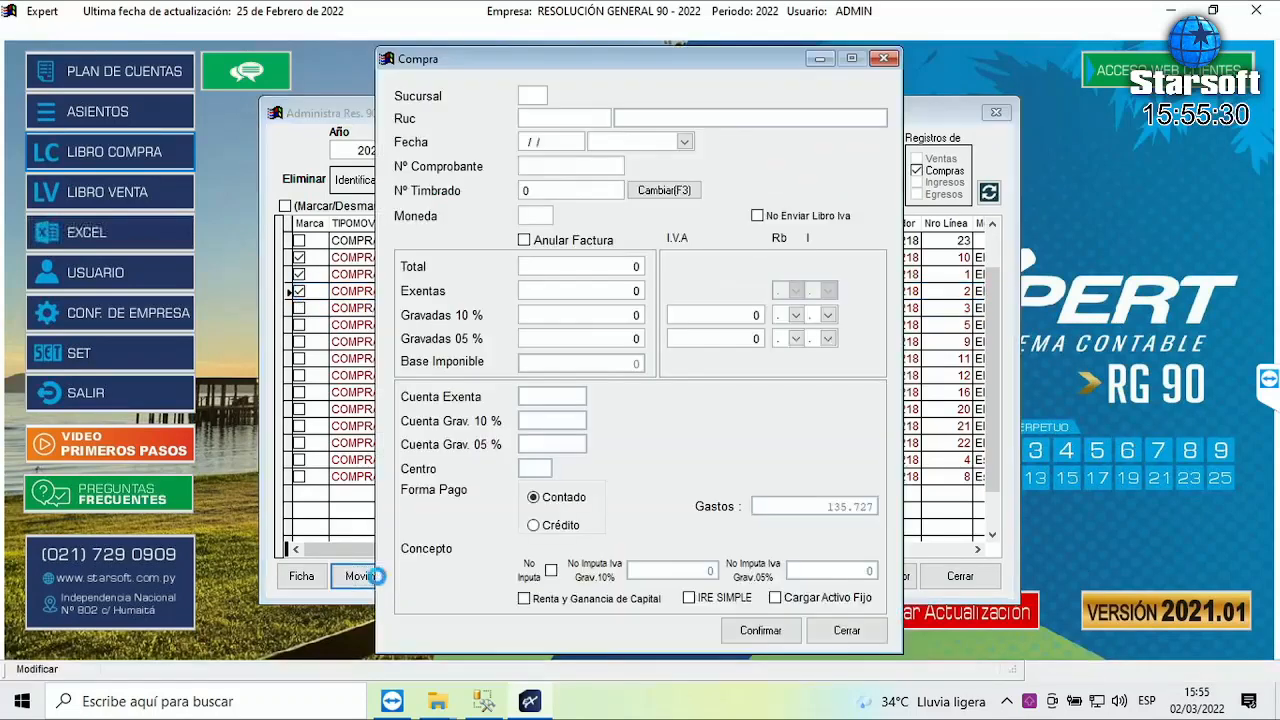
click(684, 142)
scroll(690, 210, down, 4)
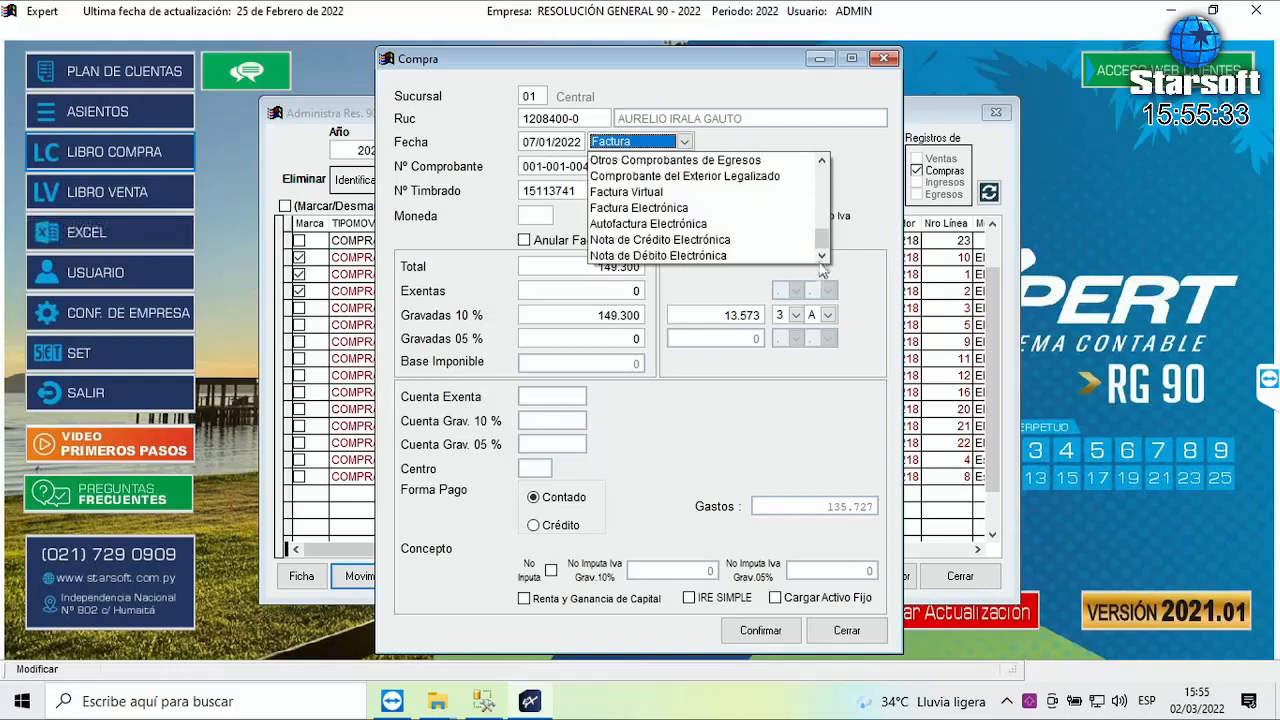
click(643, 208)
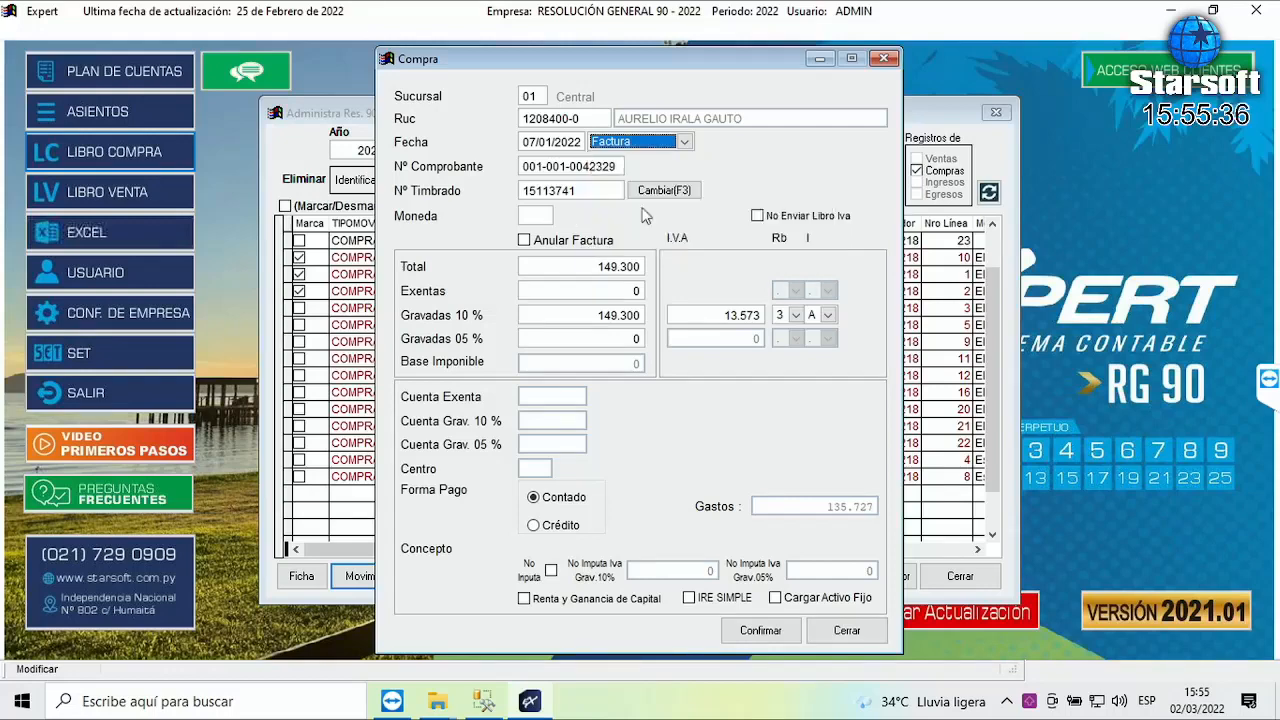
click(665, 142)
scroll(793, 210, down, 2)
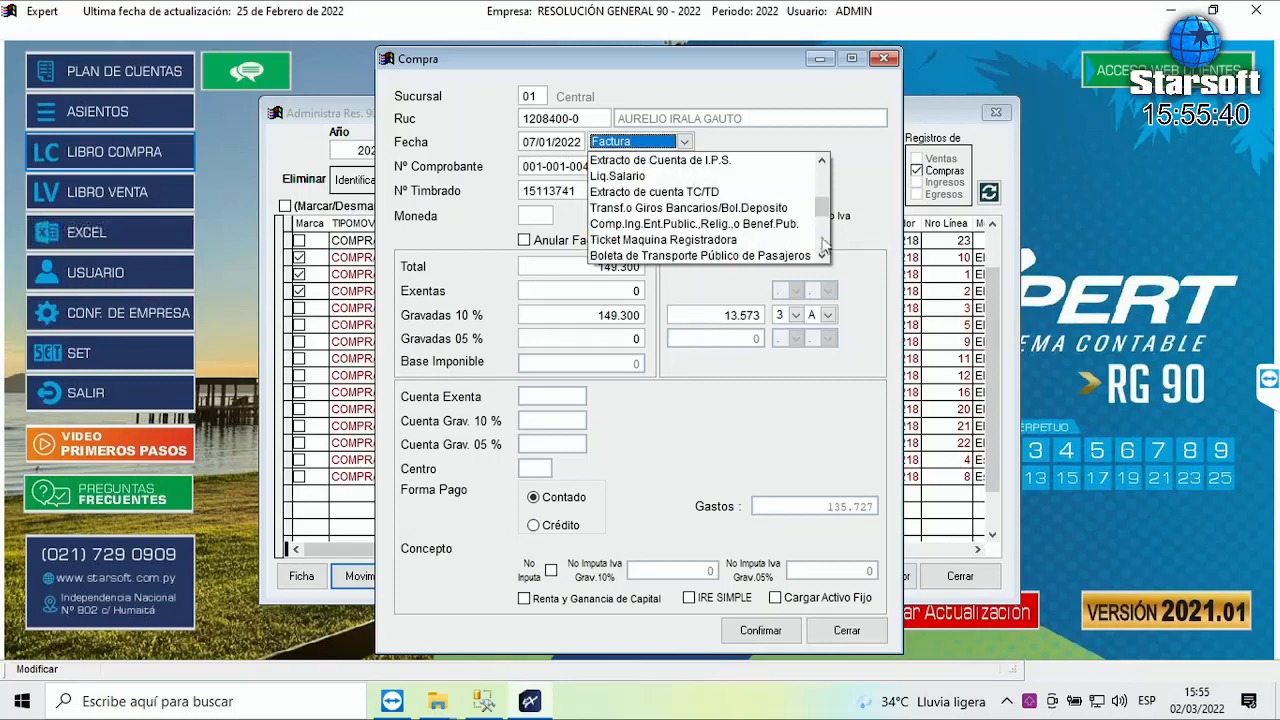
scroll(828, 270, down, 4)
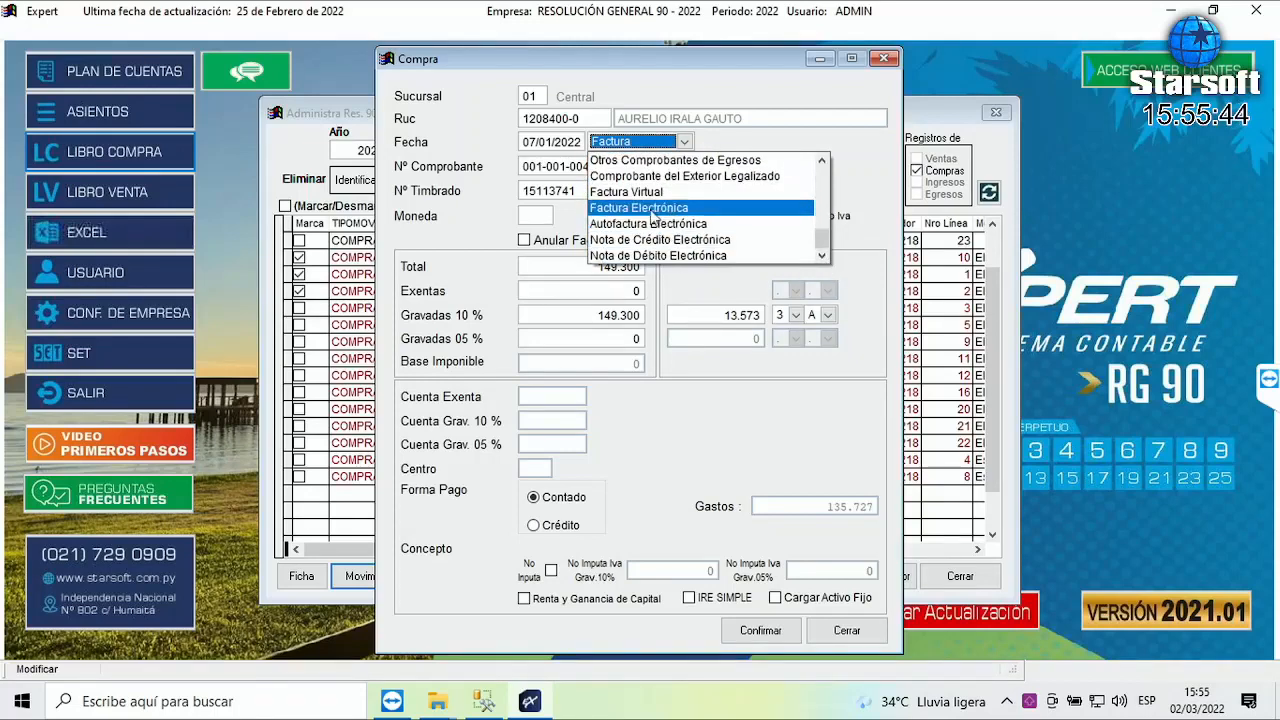
click(652, 210)
key(Tab)
key(Tab)
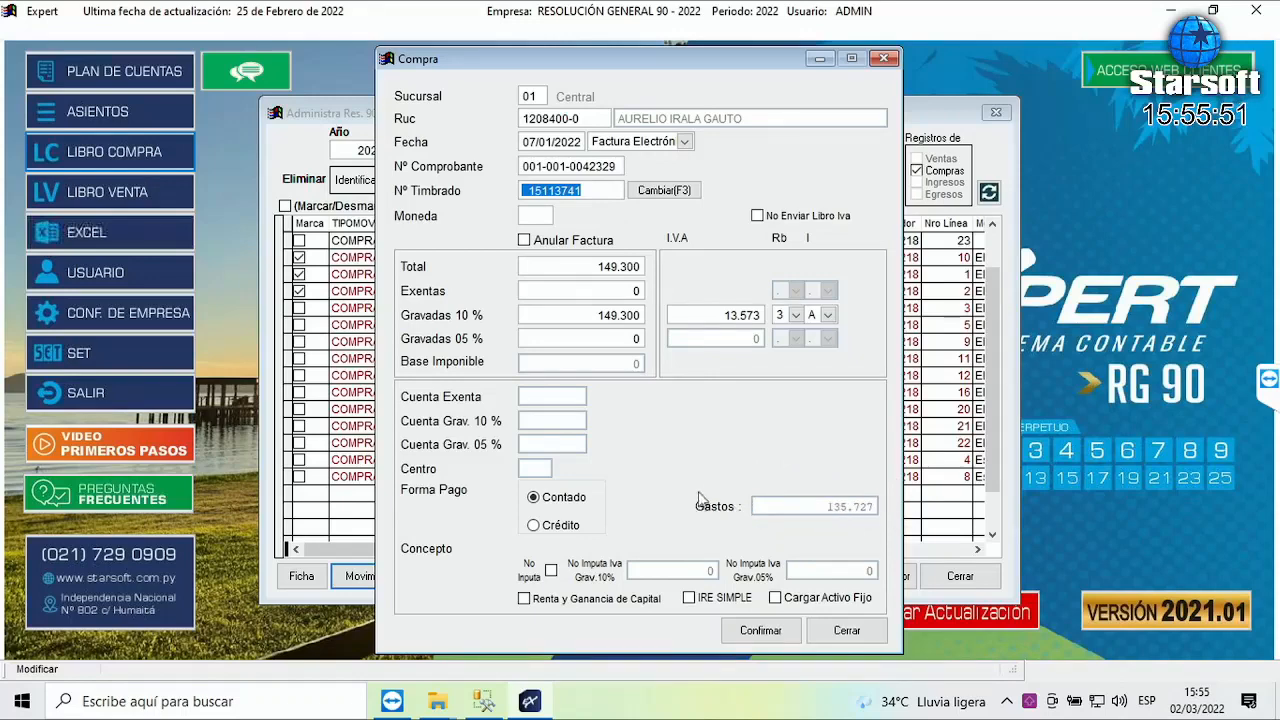
click(770, 632)
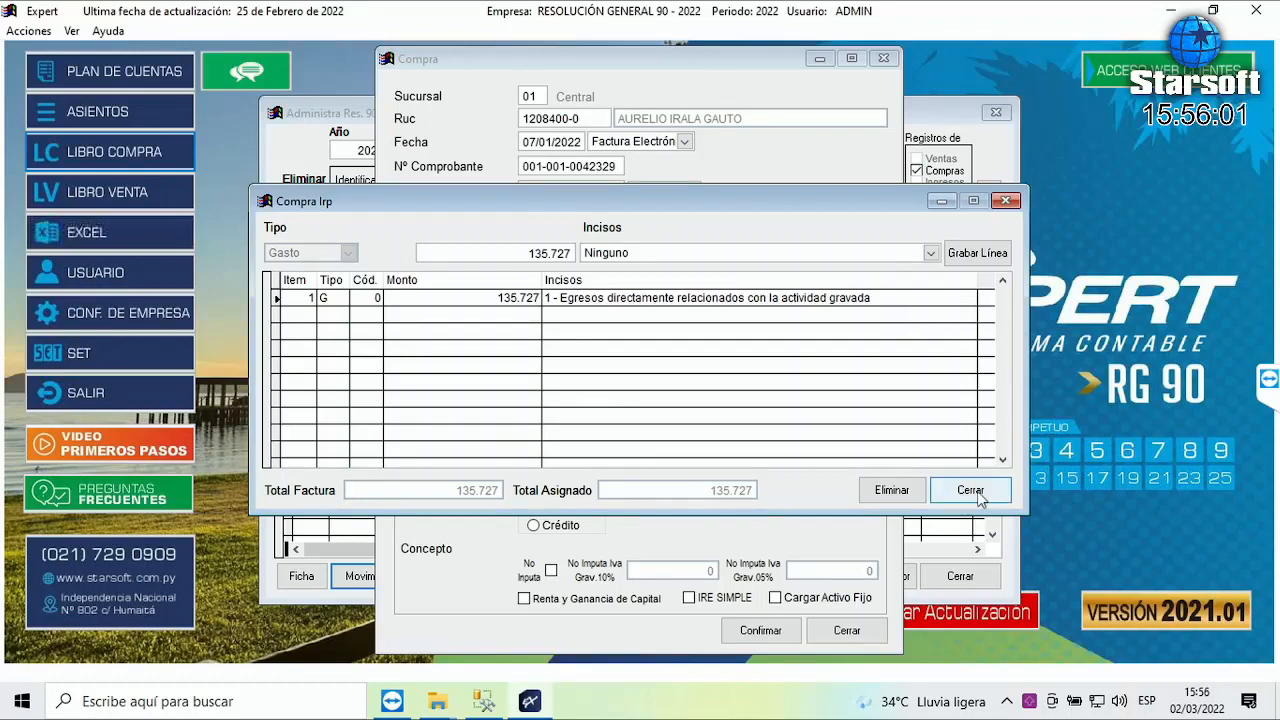
click(975, 495)
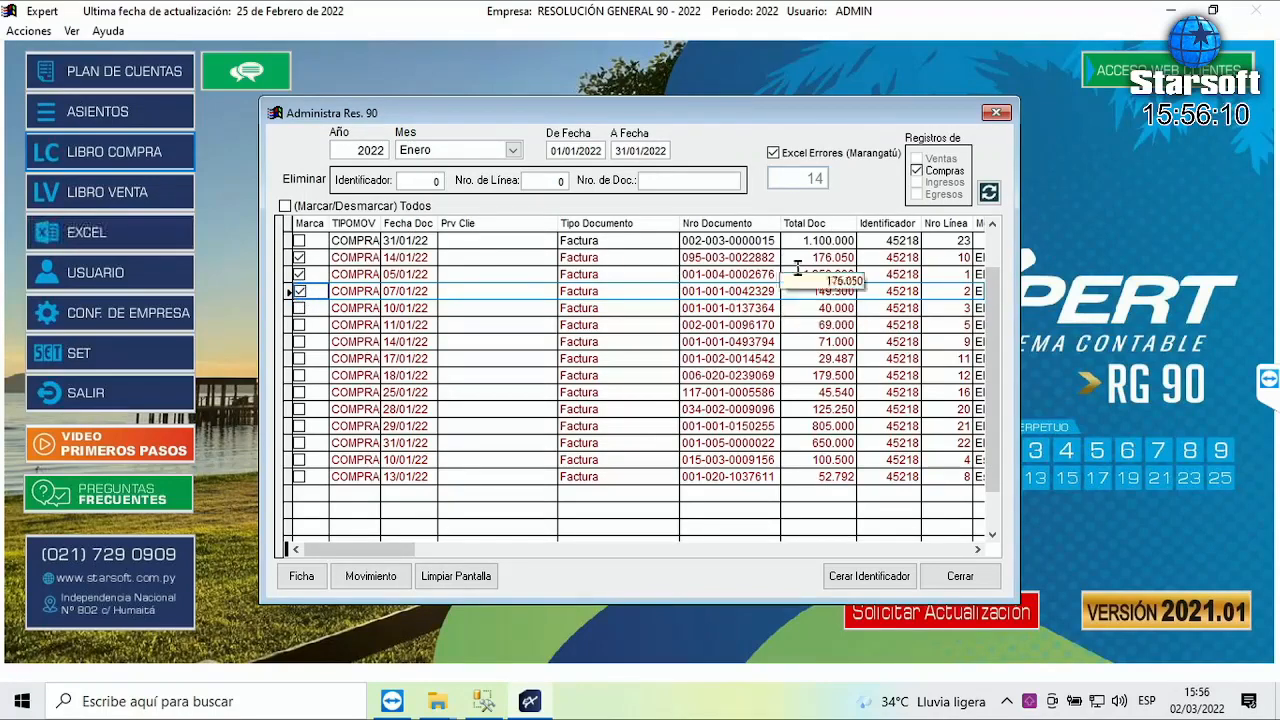
- Close the Res. 90 identifier without loading an errors file, then uncheck Excel Errores (Marangatú)
click(868, 584)
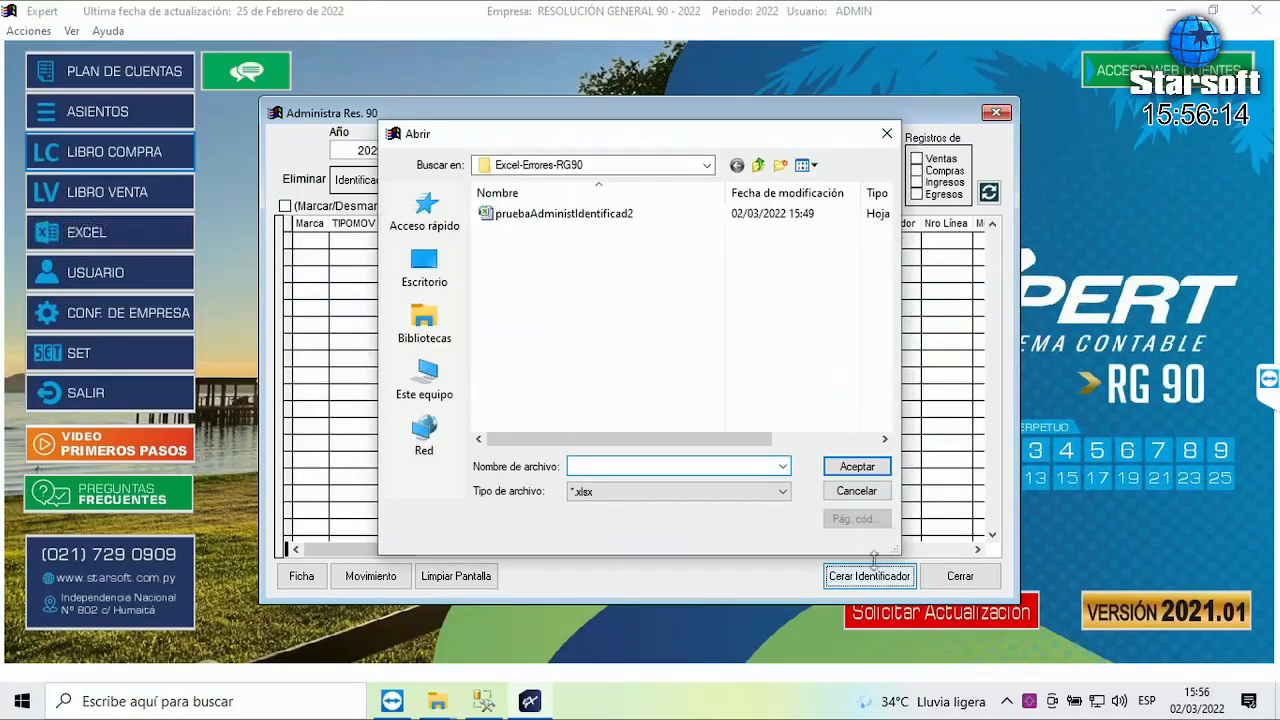
click(856, 491)
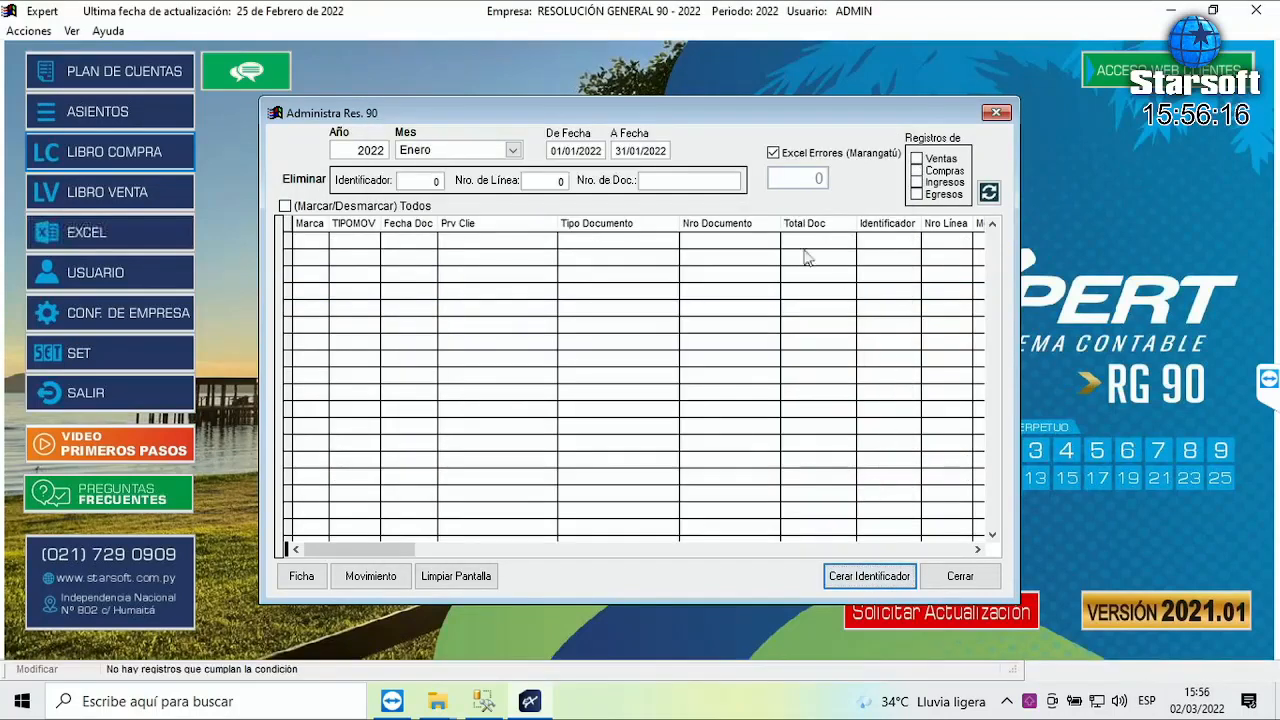
click(774, 153)
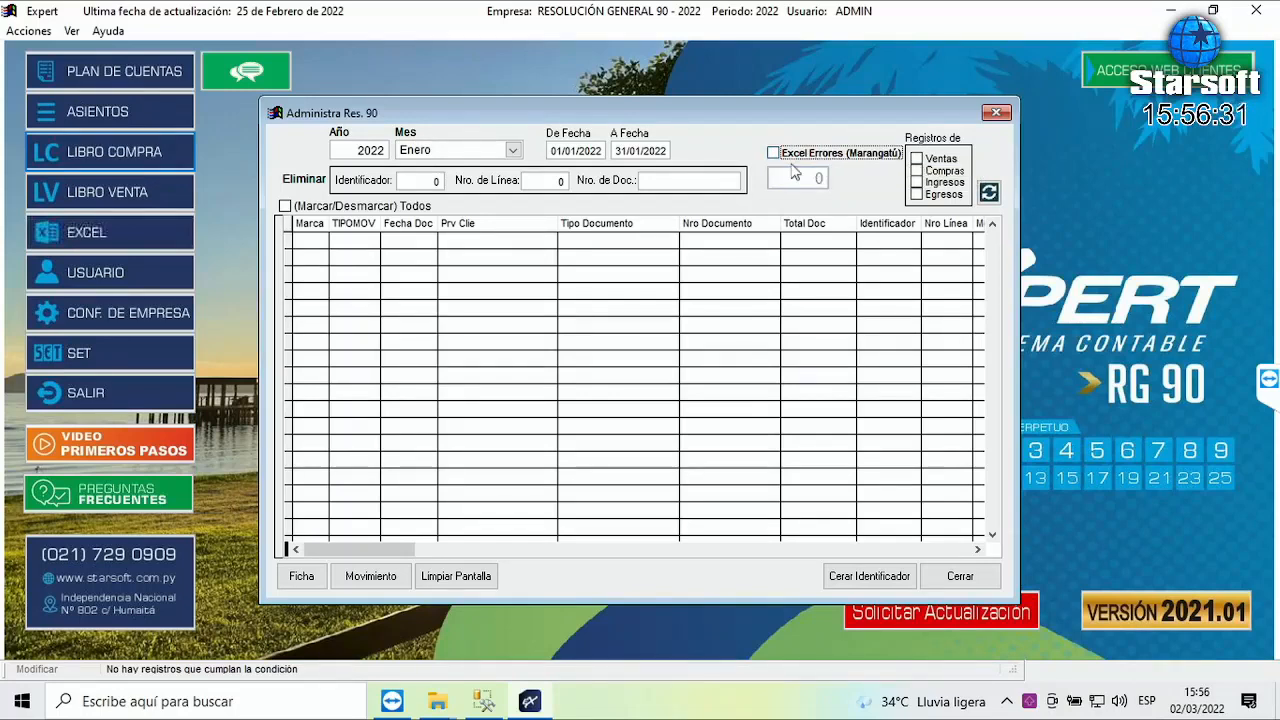
- Close and reopen the Administrar Identificador Res.90 window via Operaciones Fiscales > Resolución General 90
click(960, 577)
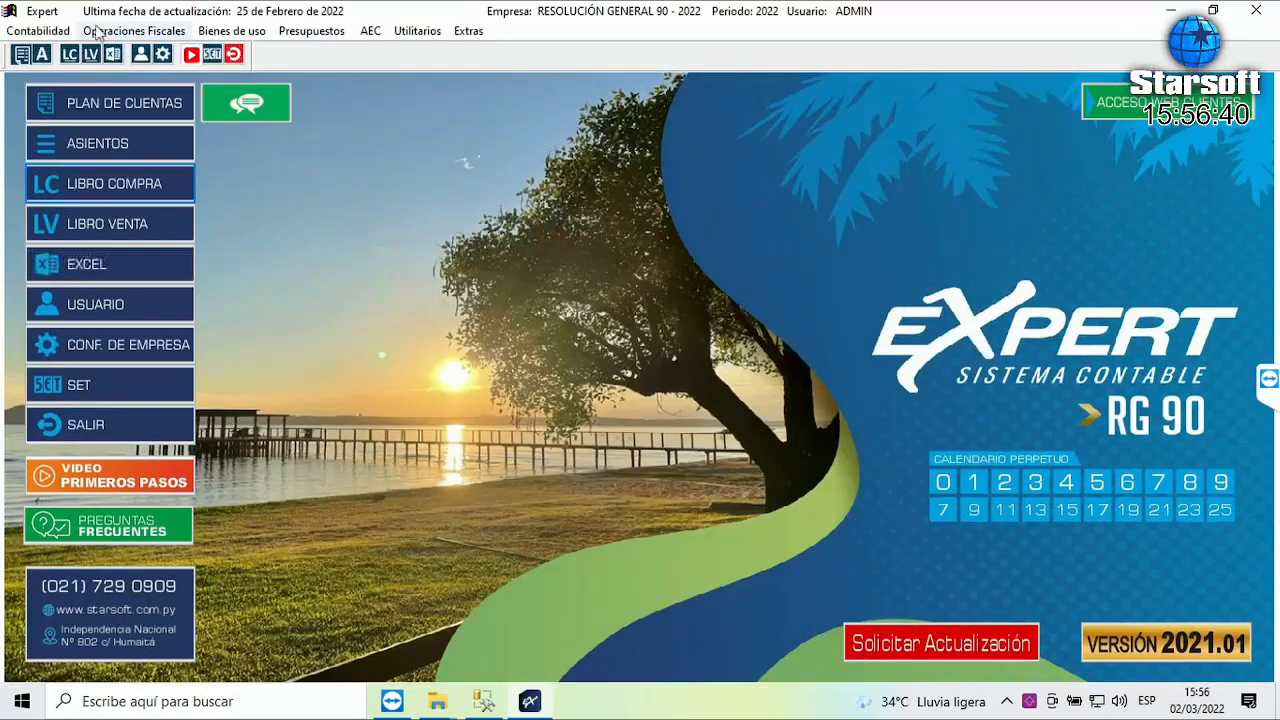
click(97, 33)
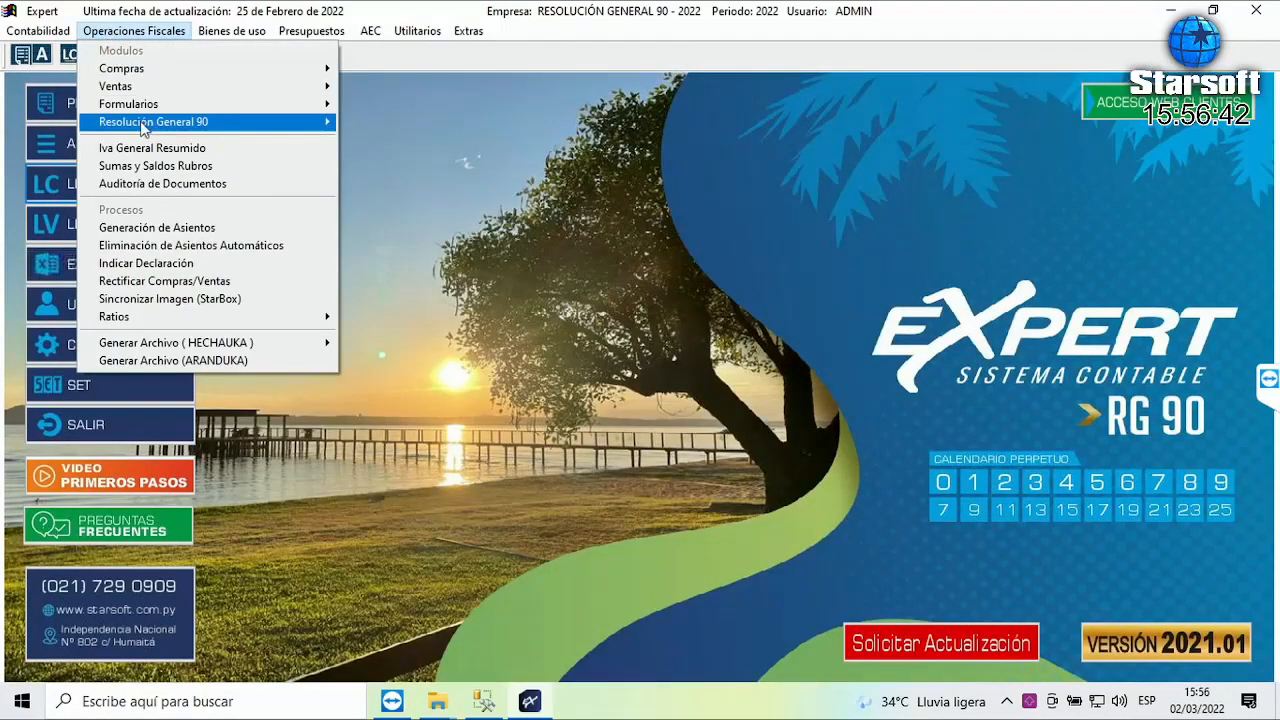
mouse_move(143, 128)
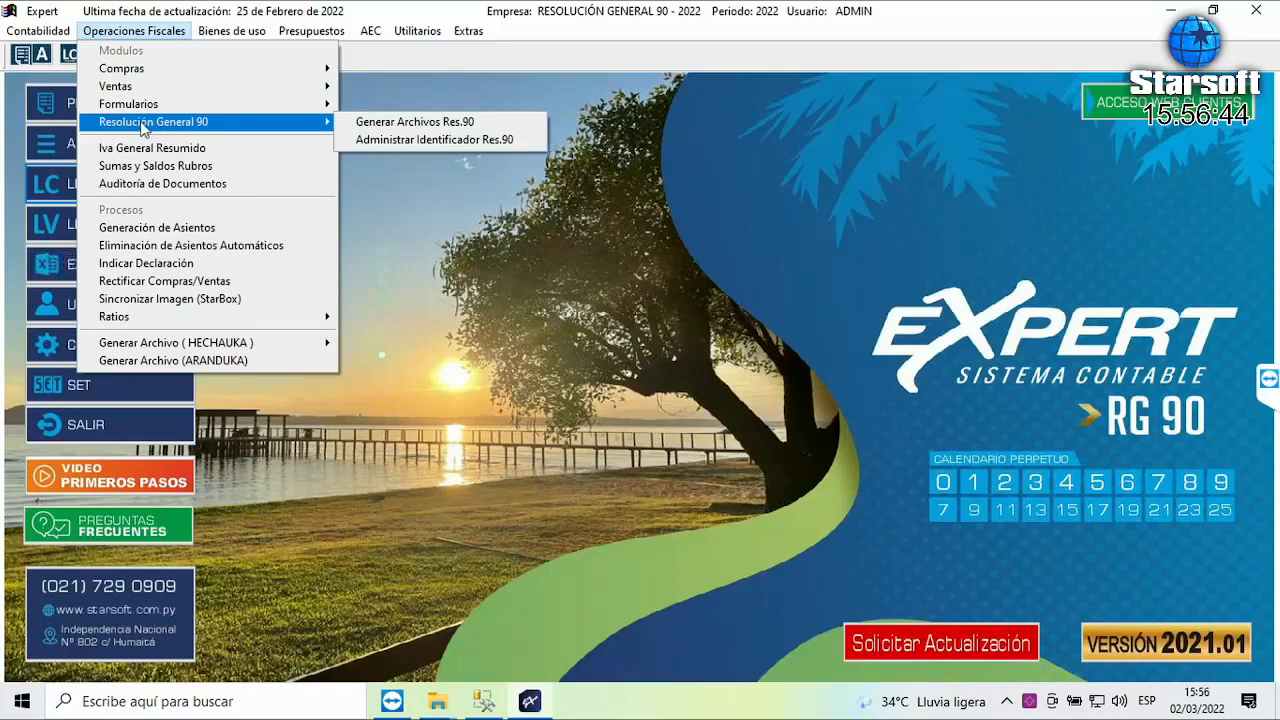
click(416, 142)
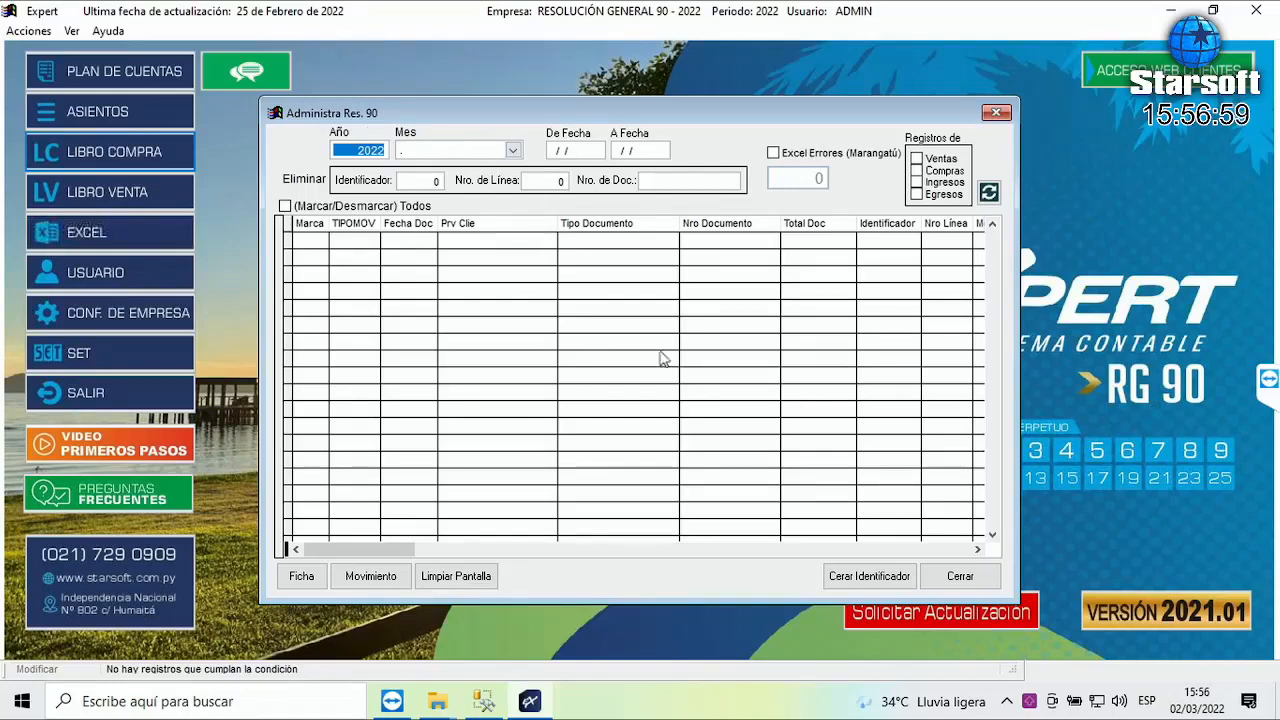
click(960, 577)
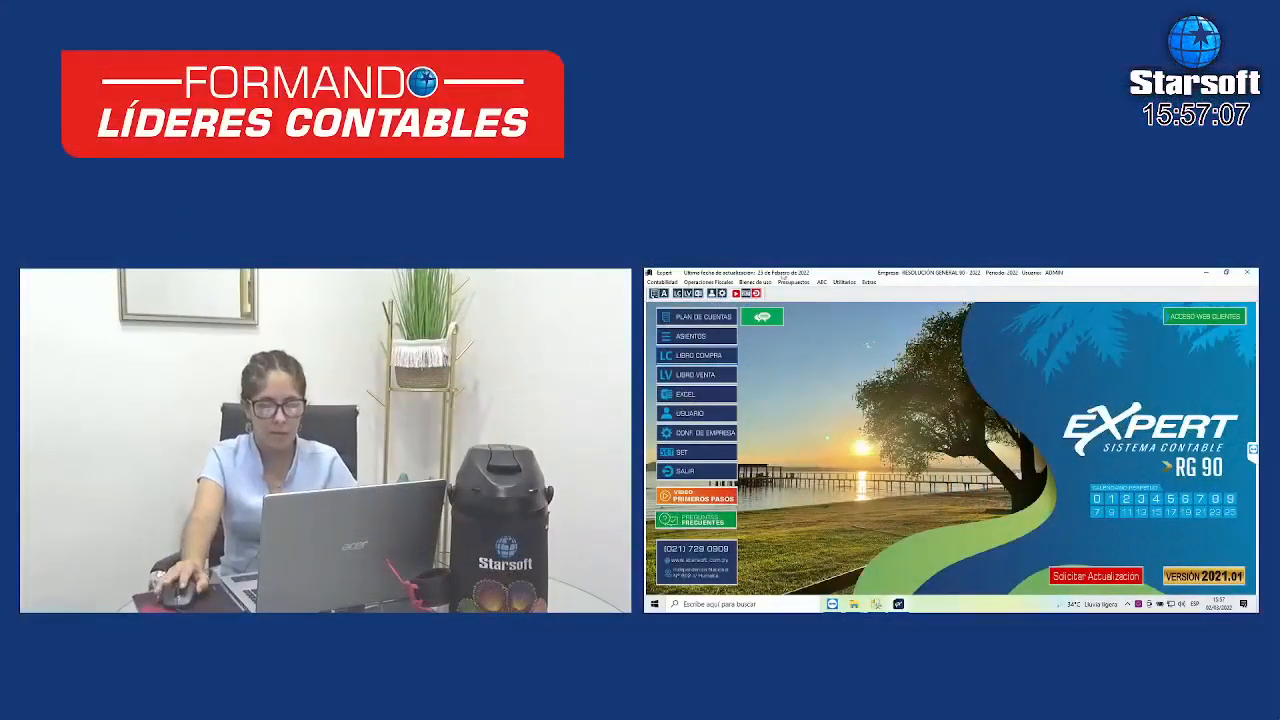
click(706, 282)
mouse_move(730, 325)
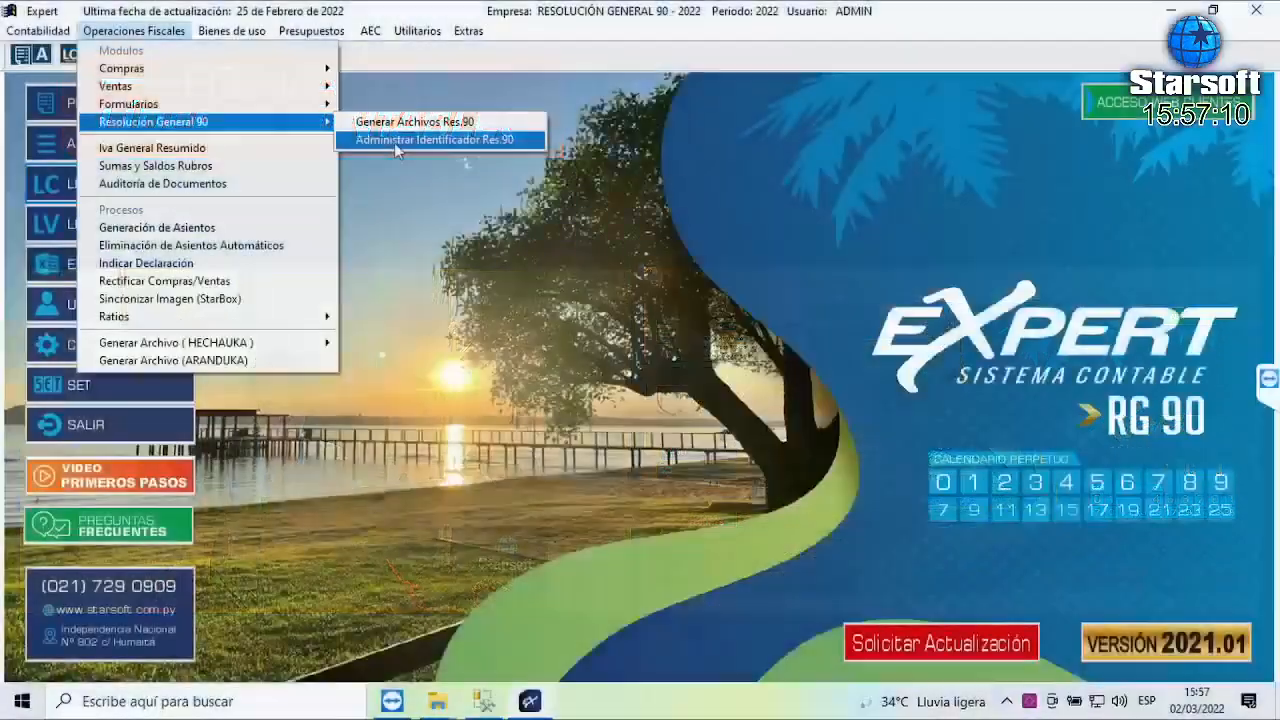
click(843, 326)
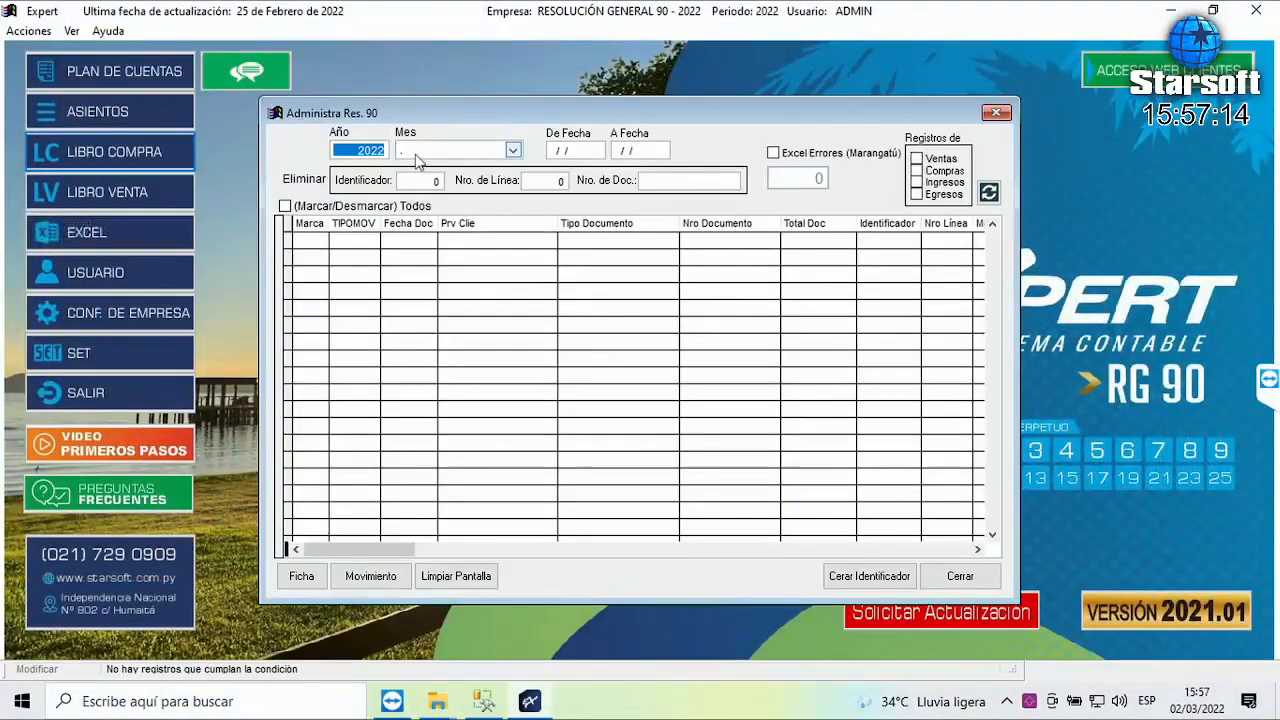
- List the January 2022 purchase records in the identifier window
key(Tab)
click(424, 150)
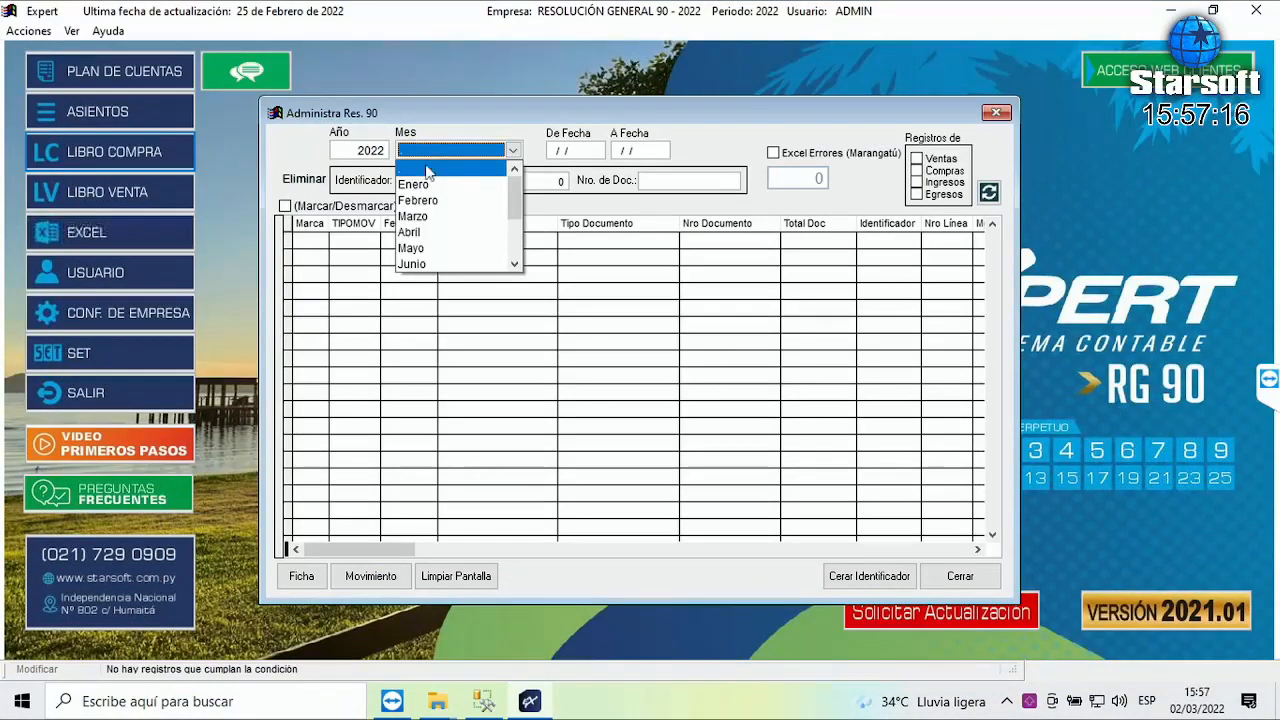
click(422, 183)
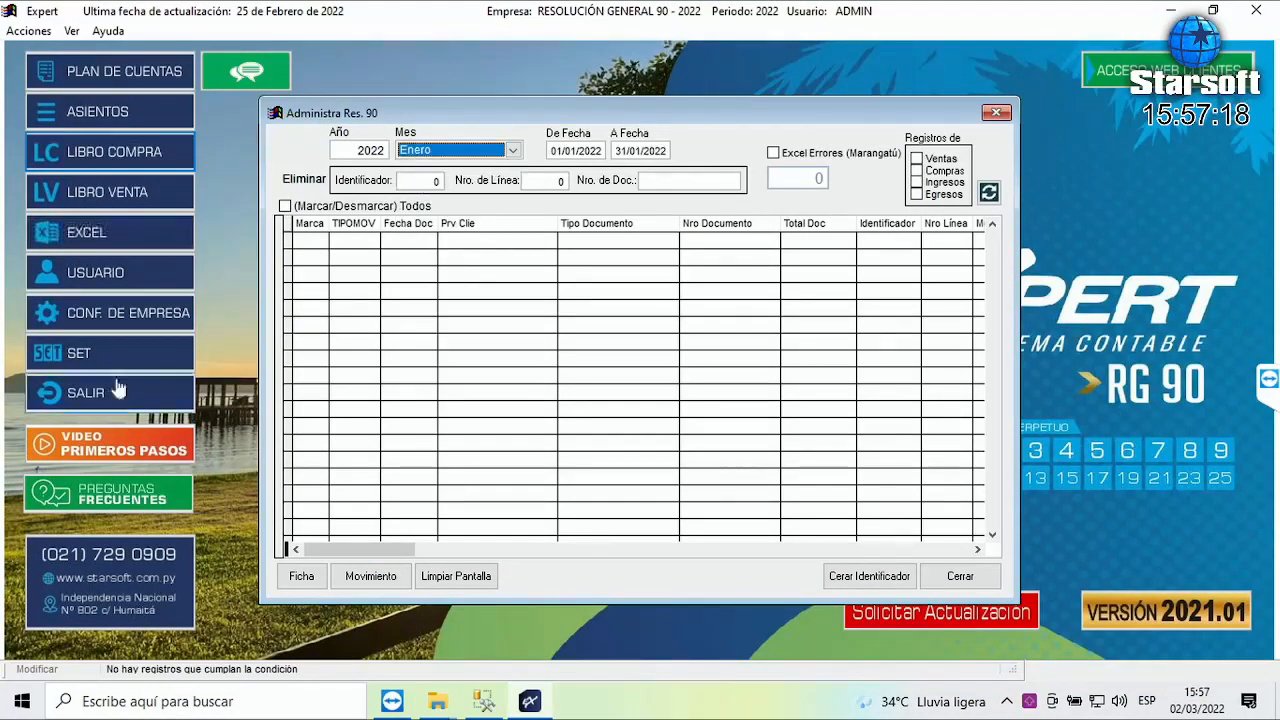
click(941, 175)
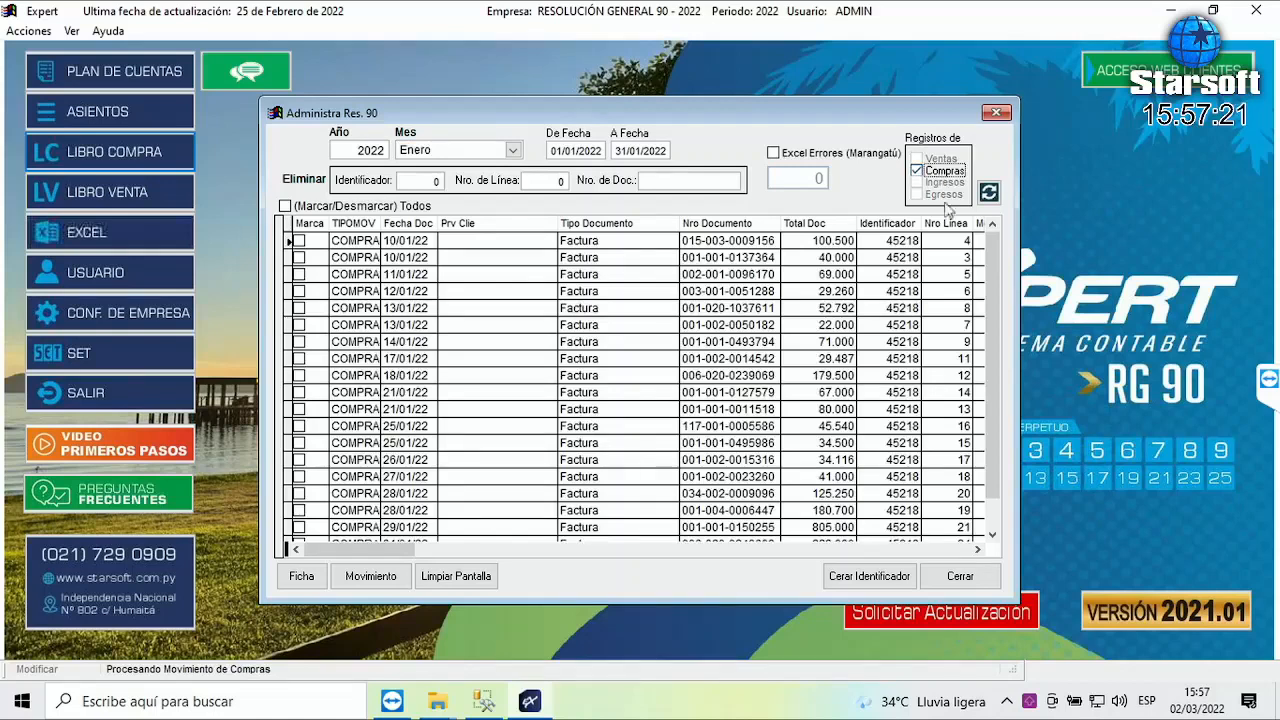
drag(988, 255, 989, 545)
drag(994, 502, 993, 240)
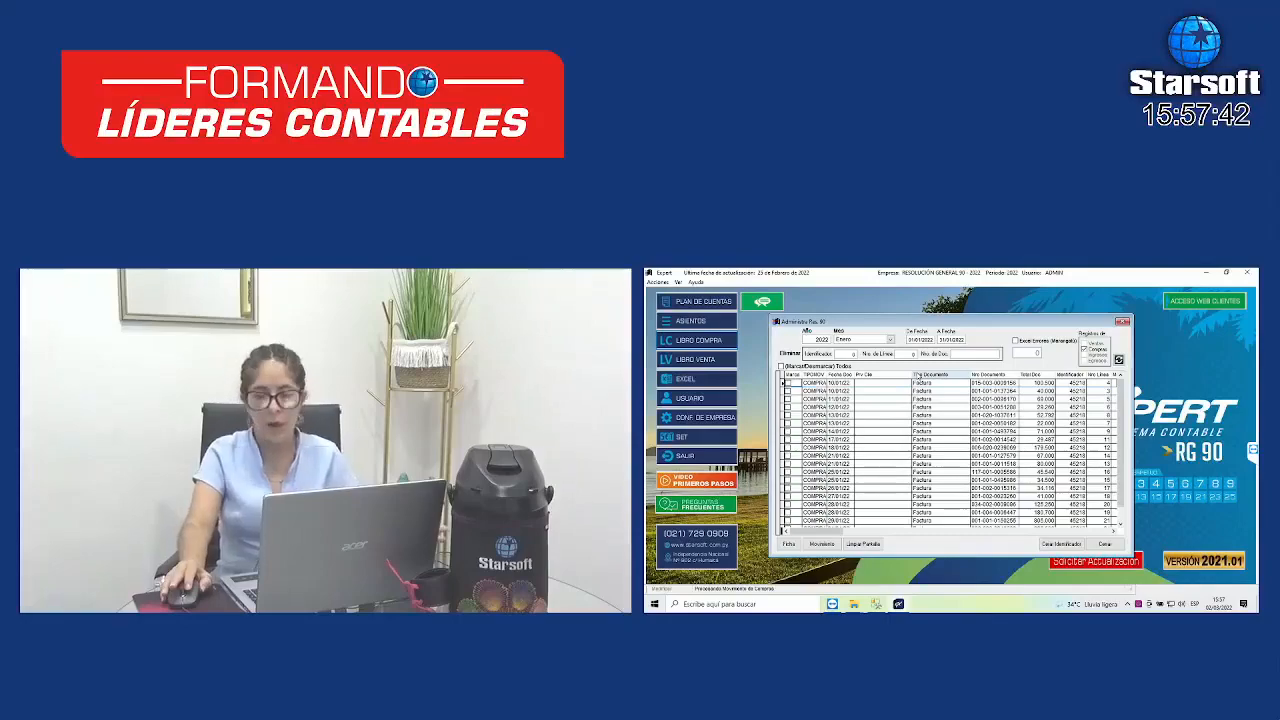
- Mark all rows, close identifier 45218 on them, and exit the identifier window
click(781, 366)
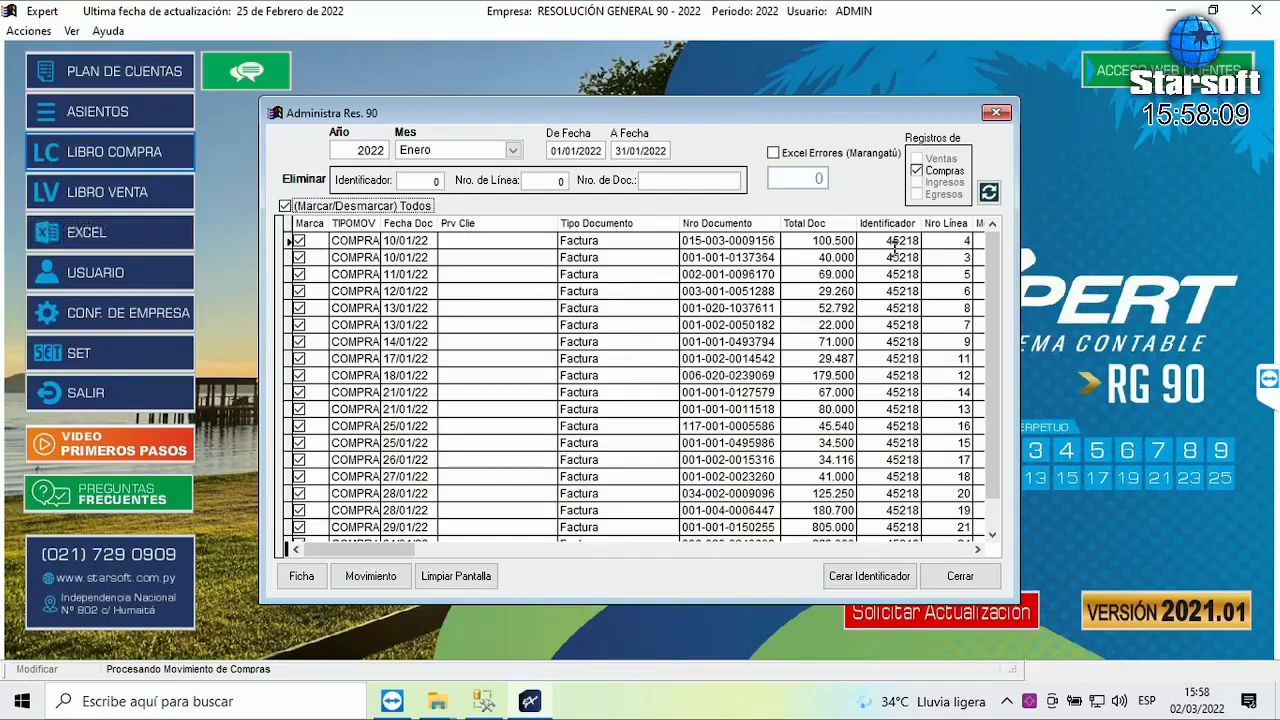
click(871, 581)
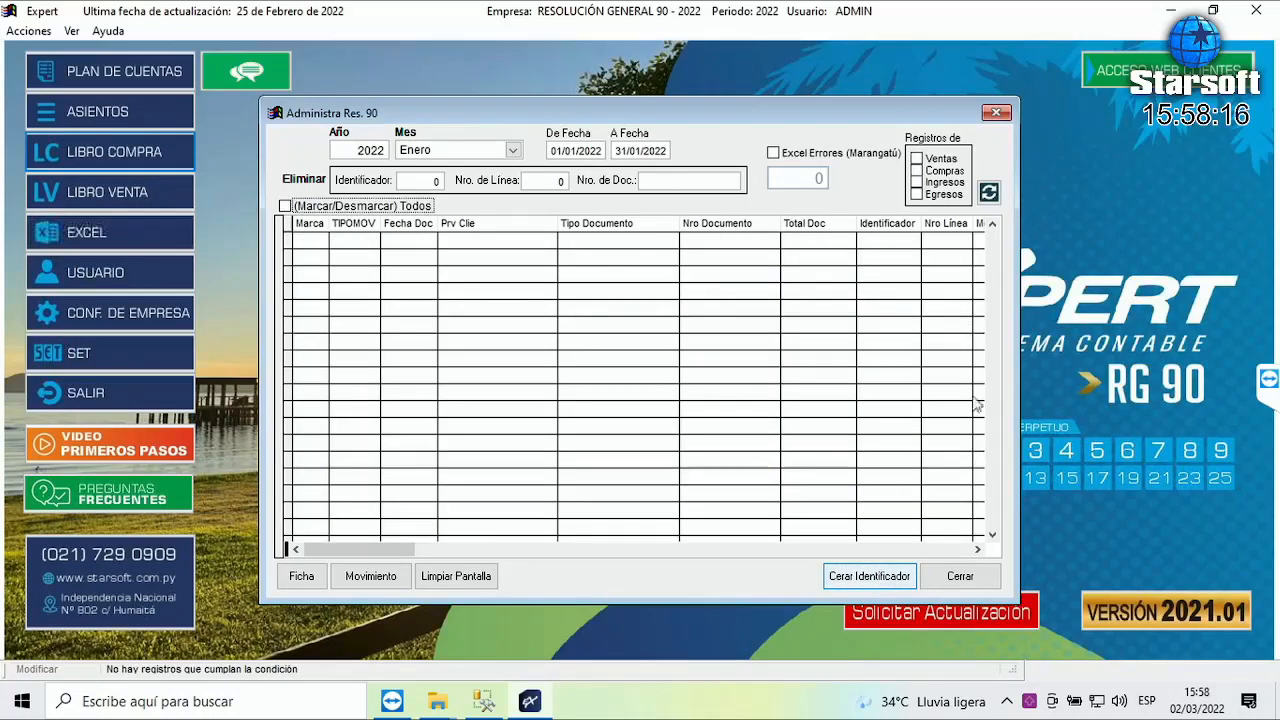
click(960, 577)
click(136, 32)
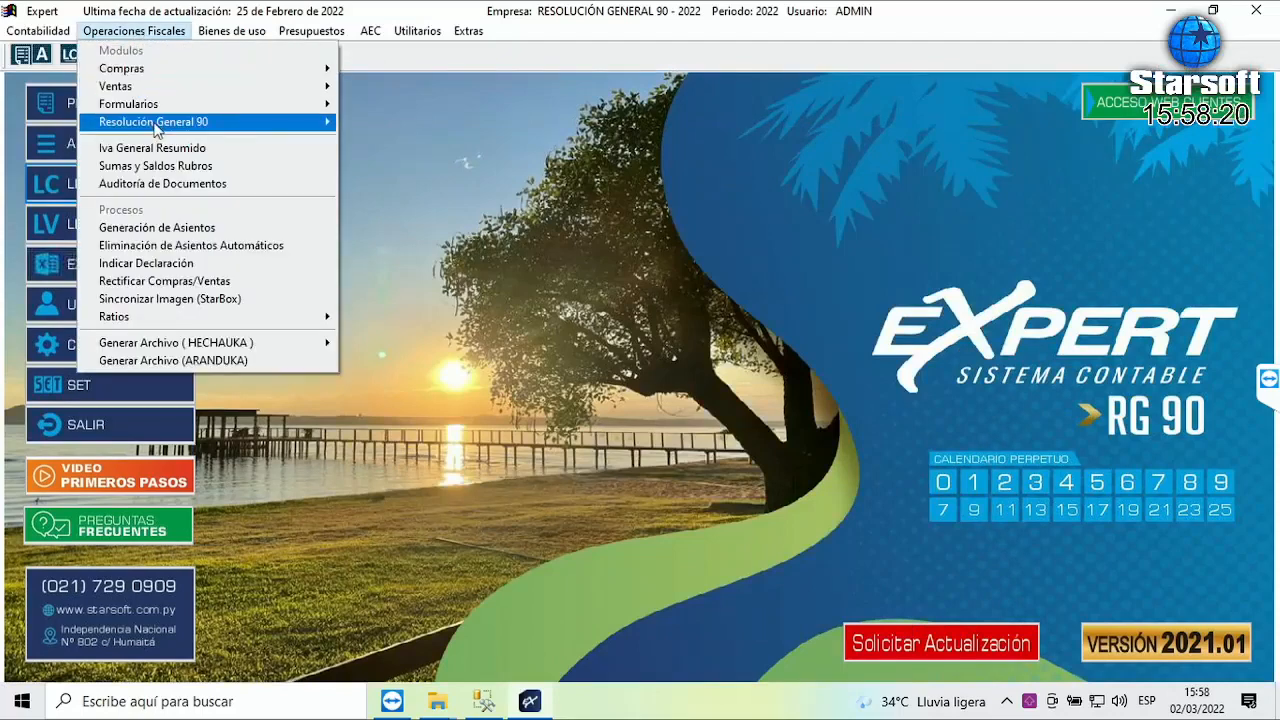
mouse_move(262, 126)
click(385, 124)
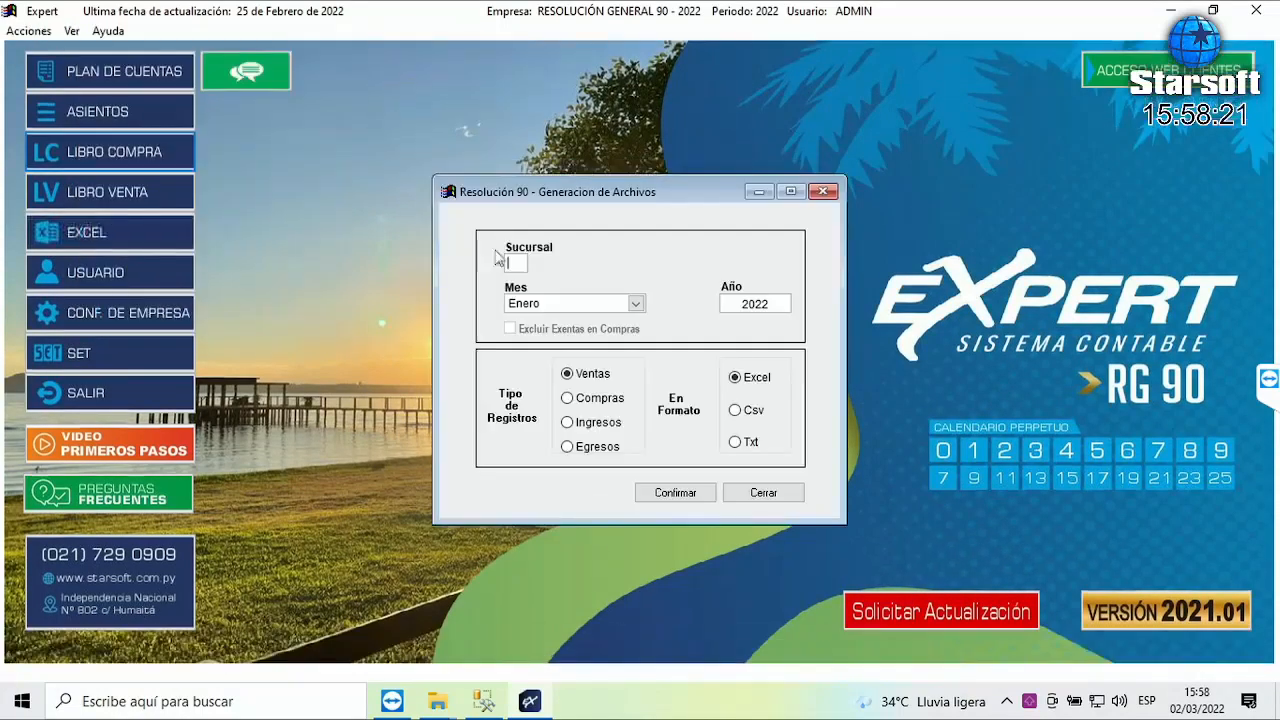
click(582, 400)
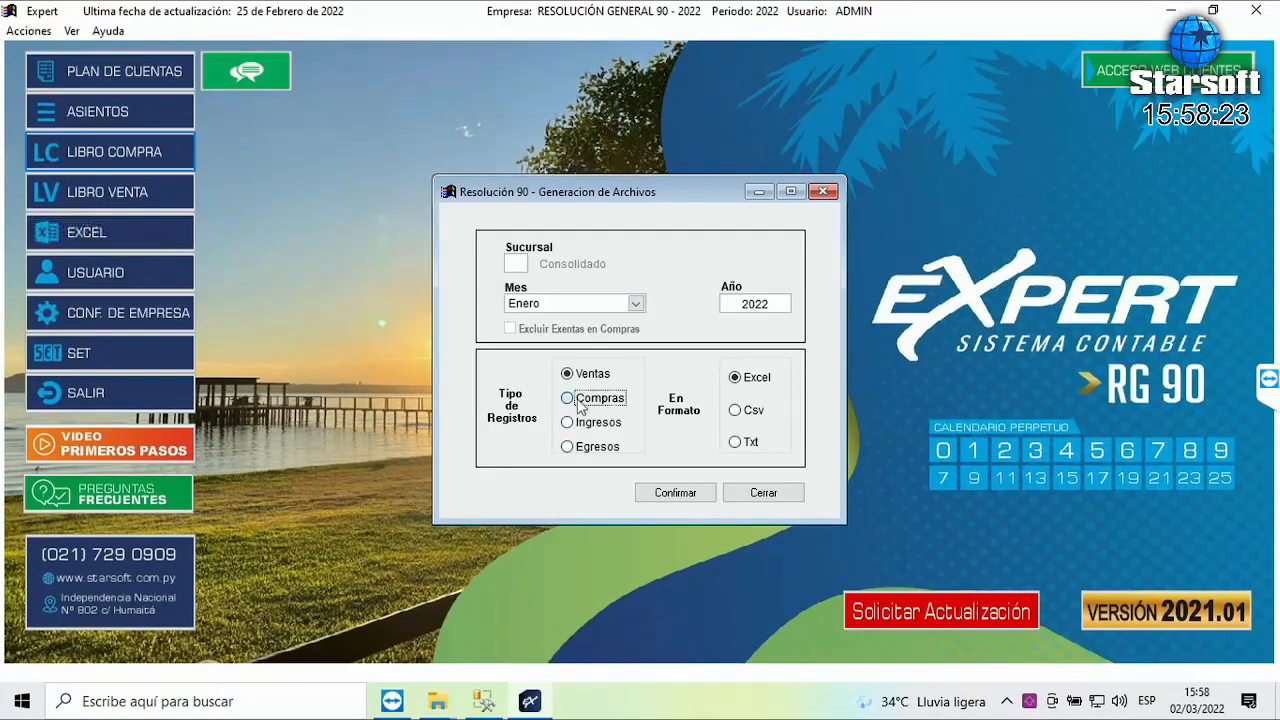
click(745, 410)
click(742, 441)
click(677, 495)
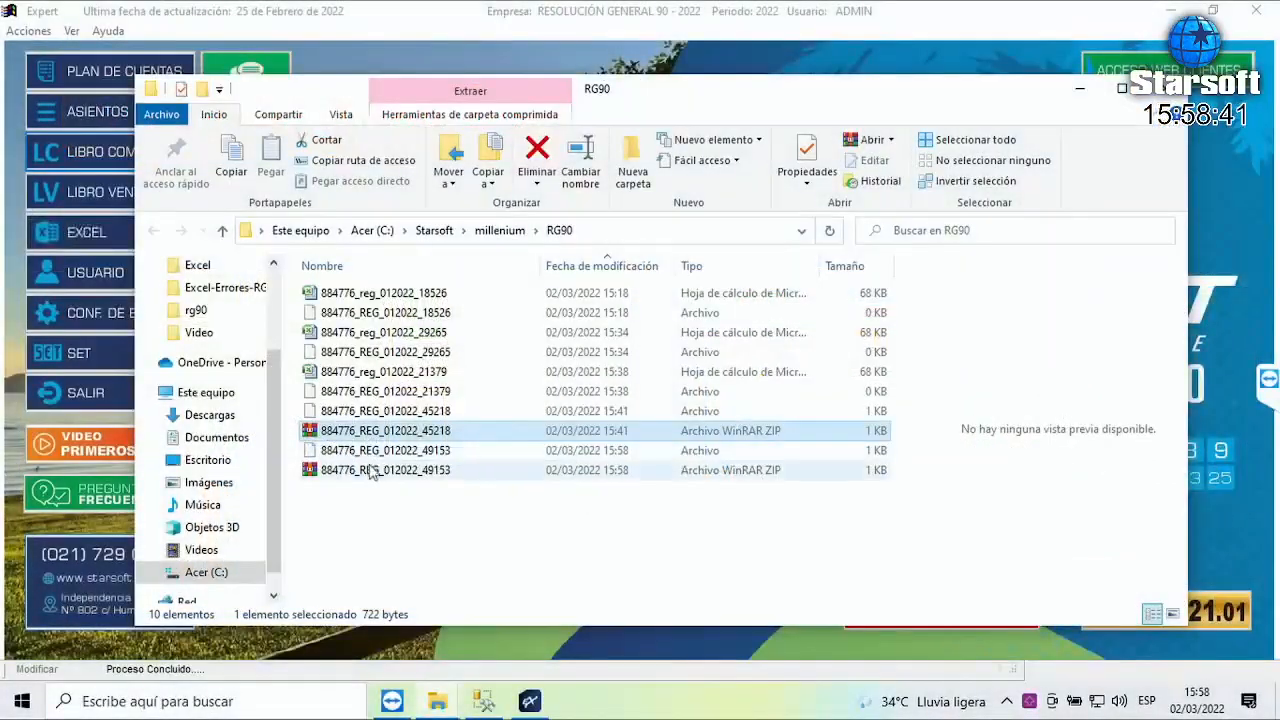
click(377, 470)
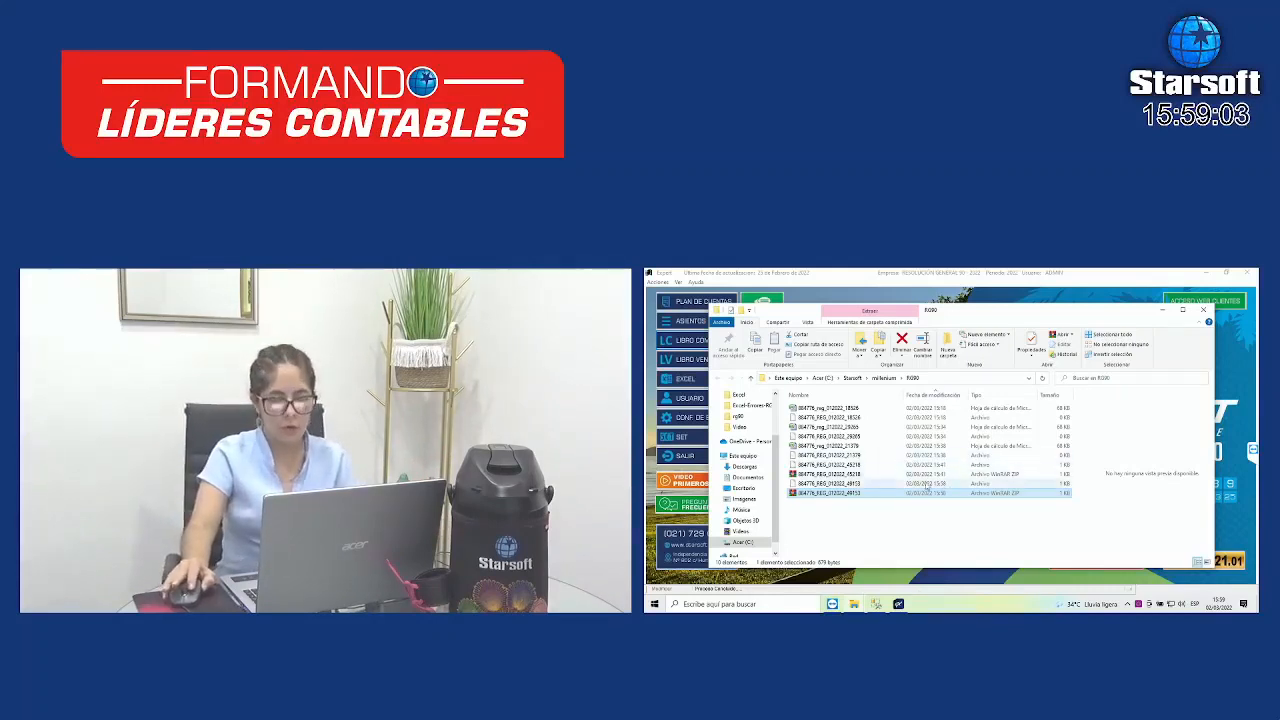
- Close the generation window and list January 2022 purchases, now tagged with identifier 49153
click(898, 604)
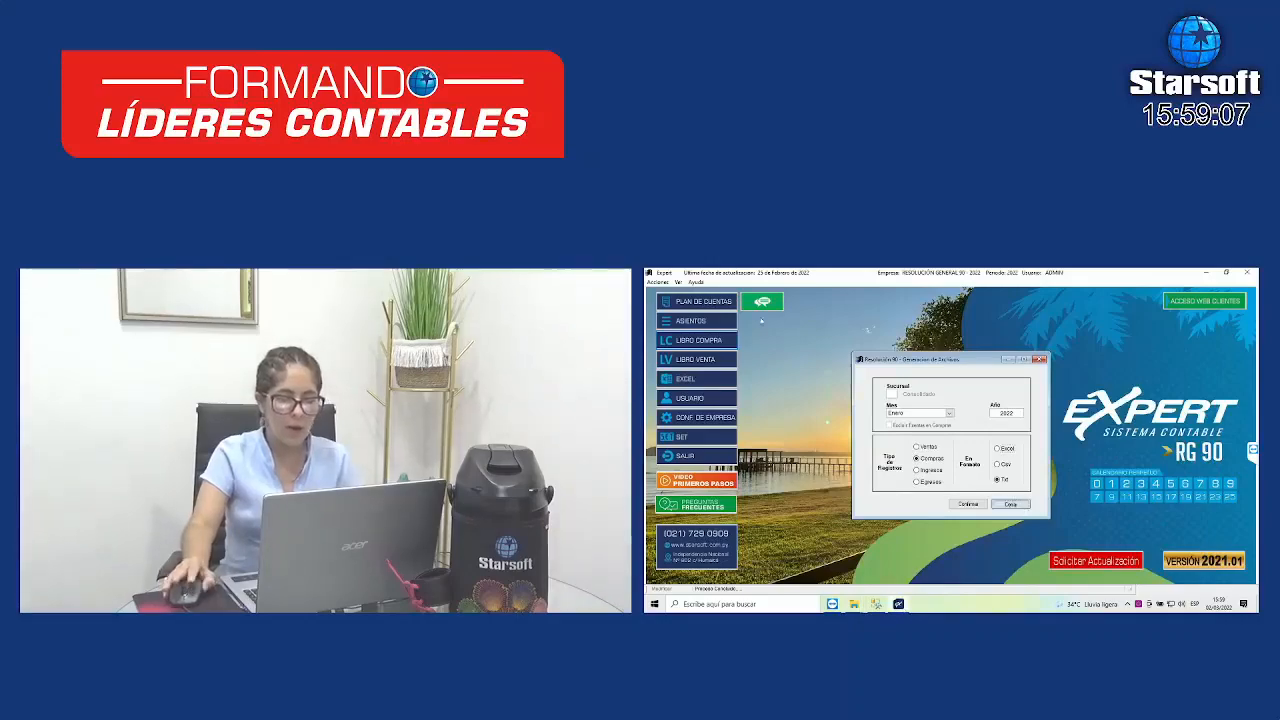
click(1010, 503)
click(723, 283)
mouse_move(737, 327)
click(837, 338)
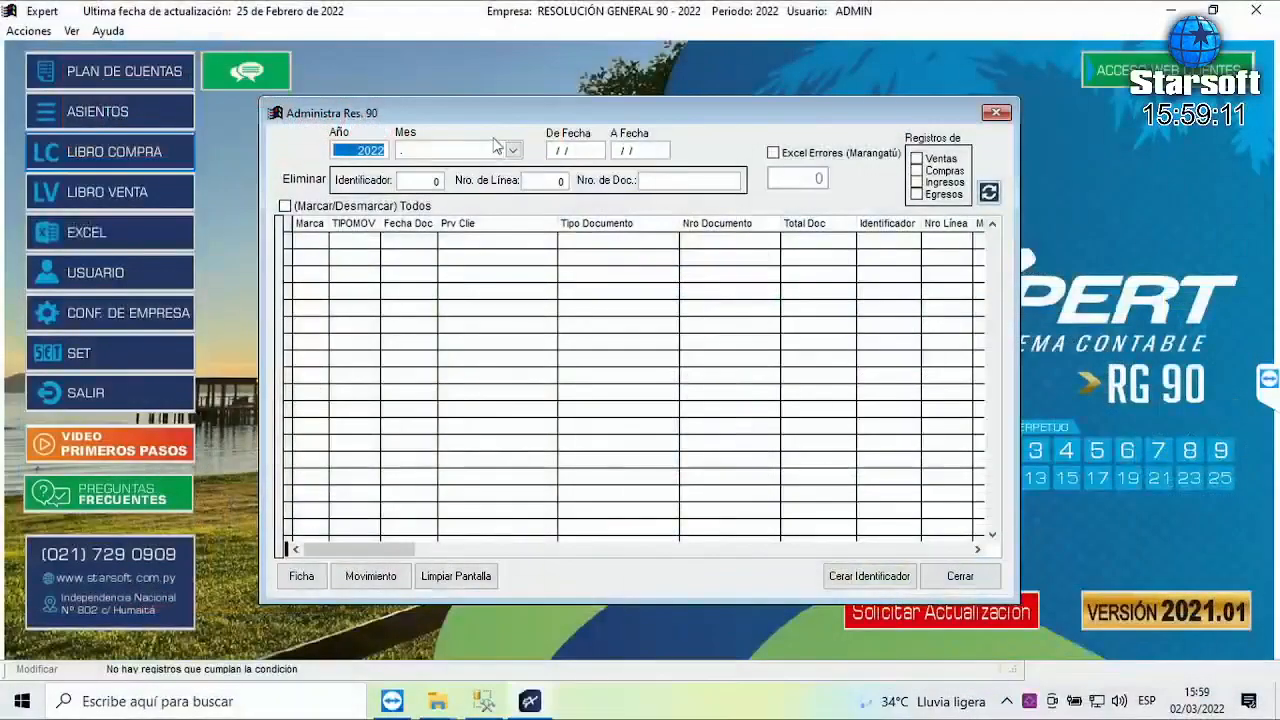
click(884, 340)
click(456, 185)
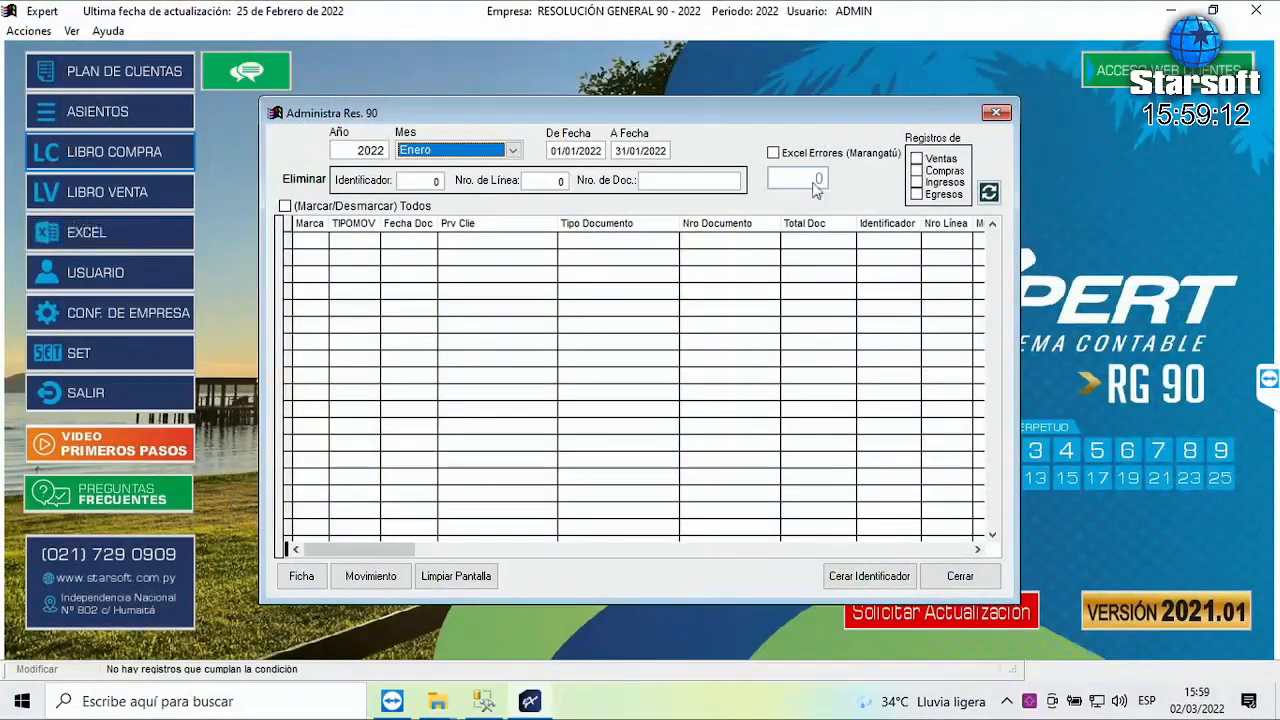
click(919, 172)
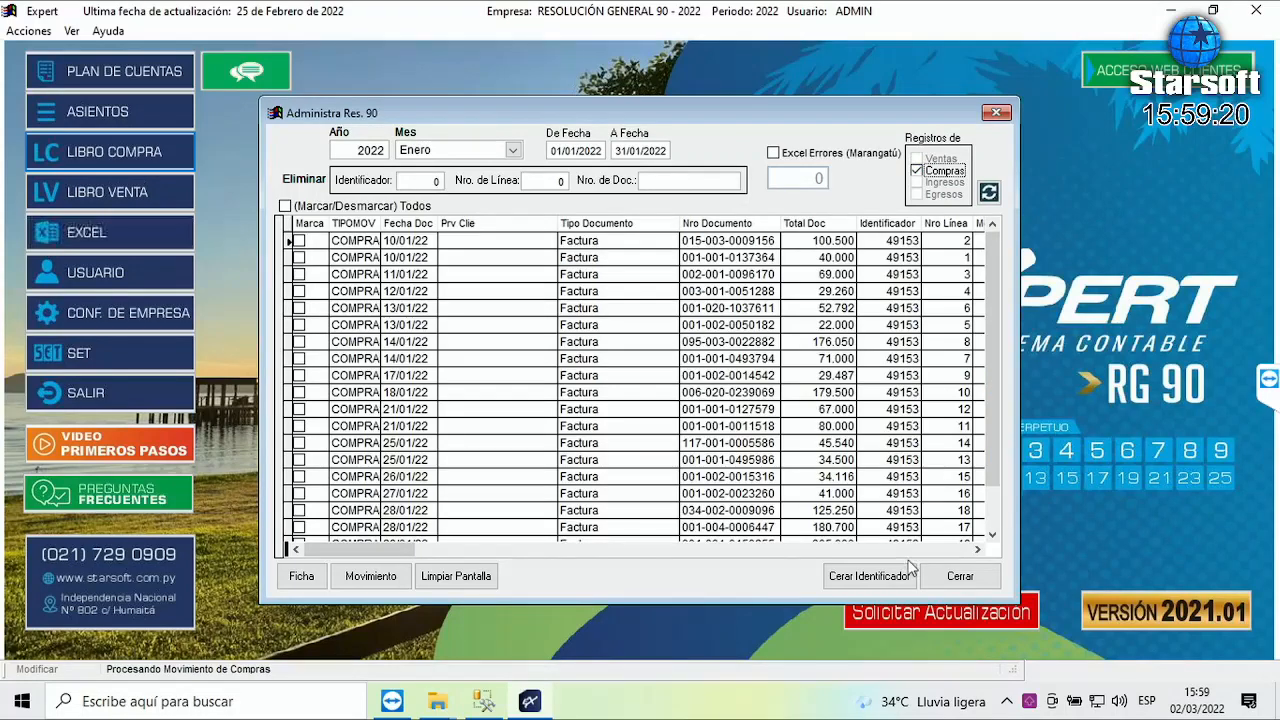
- Clear the purchase listing, keeping January as the month
click(467, 578)
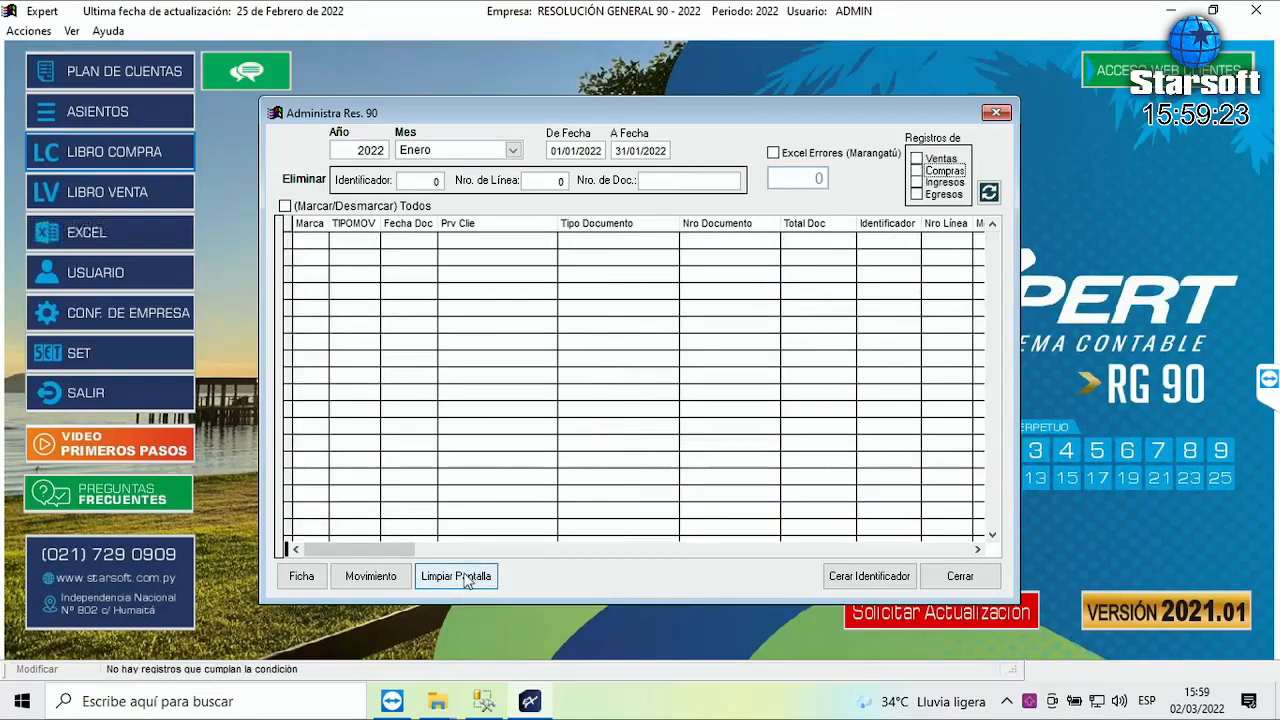
click(436, 150)
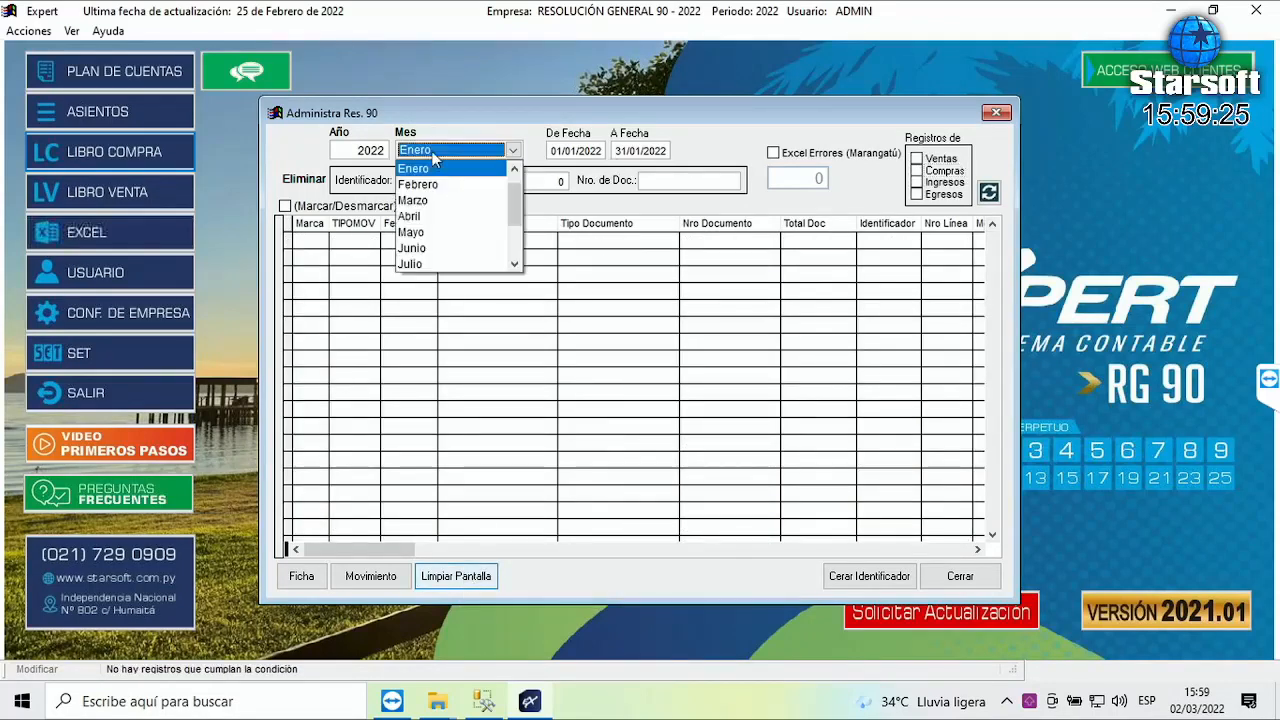
click(428, 170)
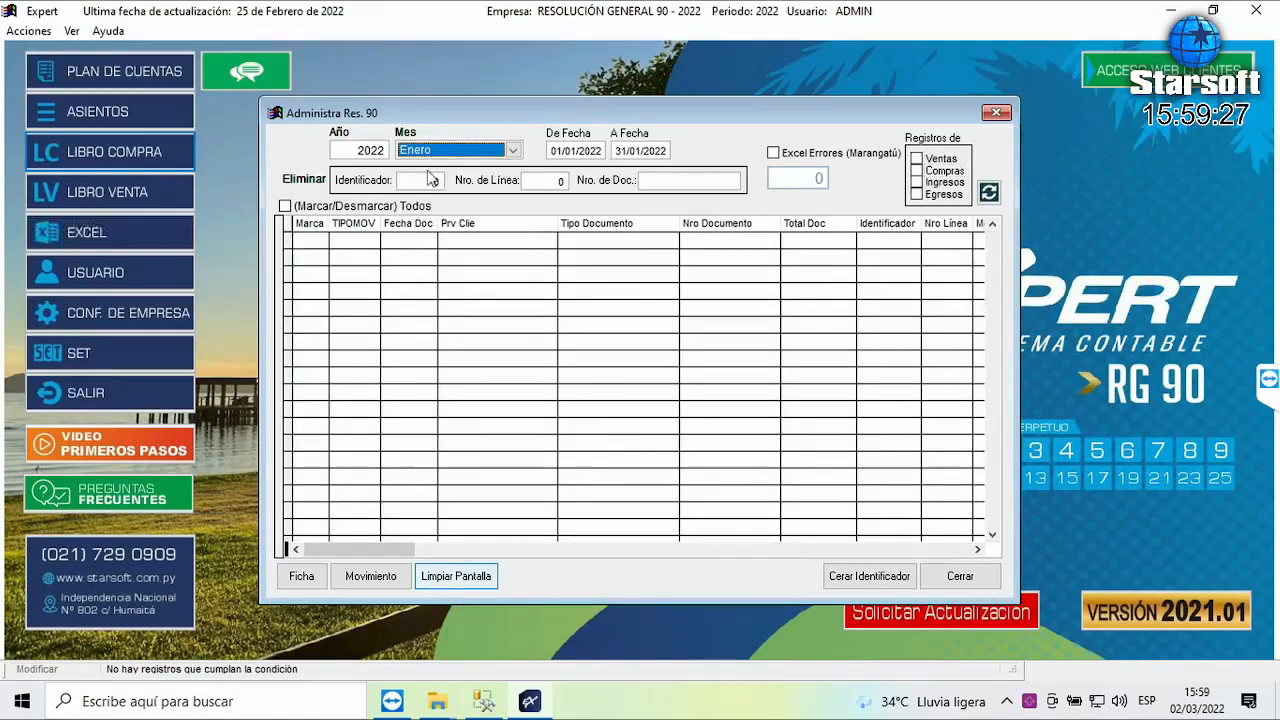
click(592, 150)
- Enable Excel Errores (Marangatú) for Compras and browse into the desktop's Excel-Errores-RG90 folder
click(889, 156)
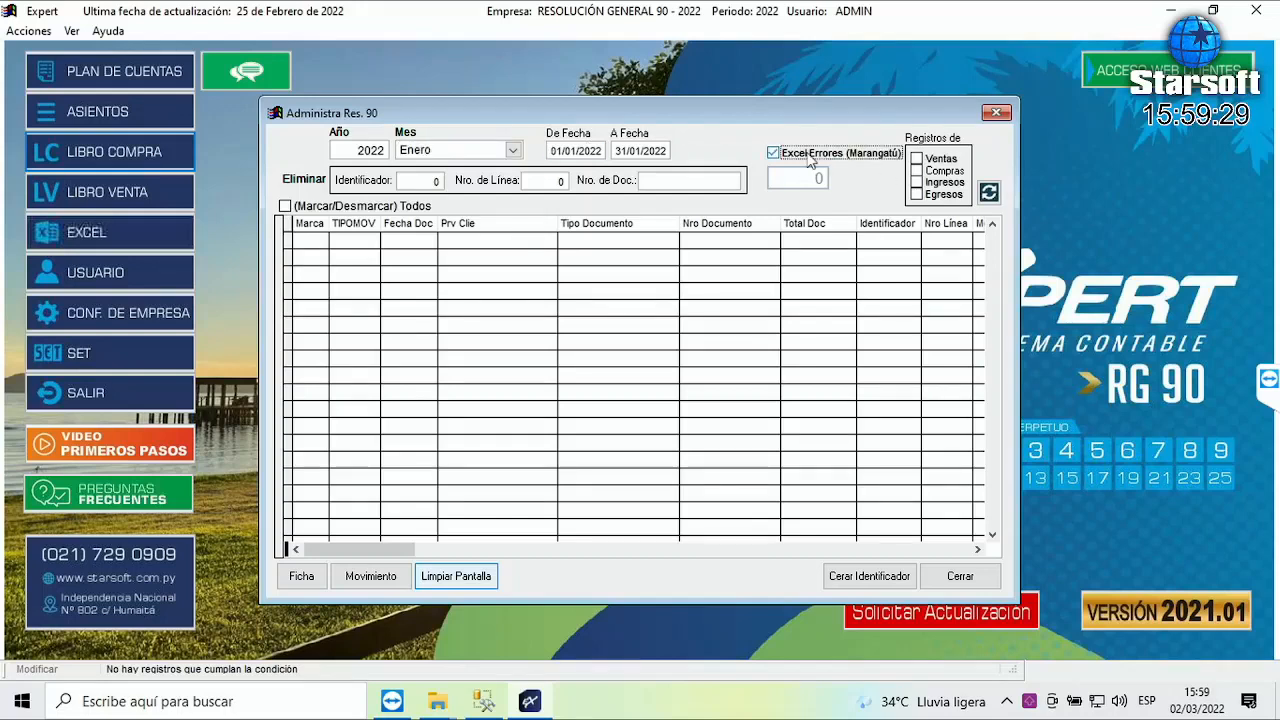
click(918, 171)
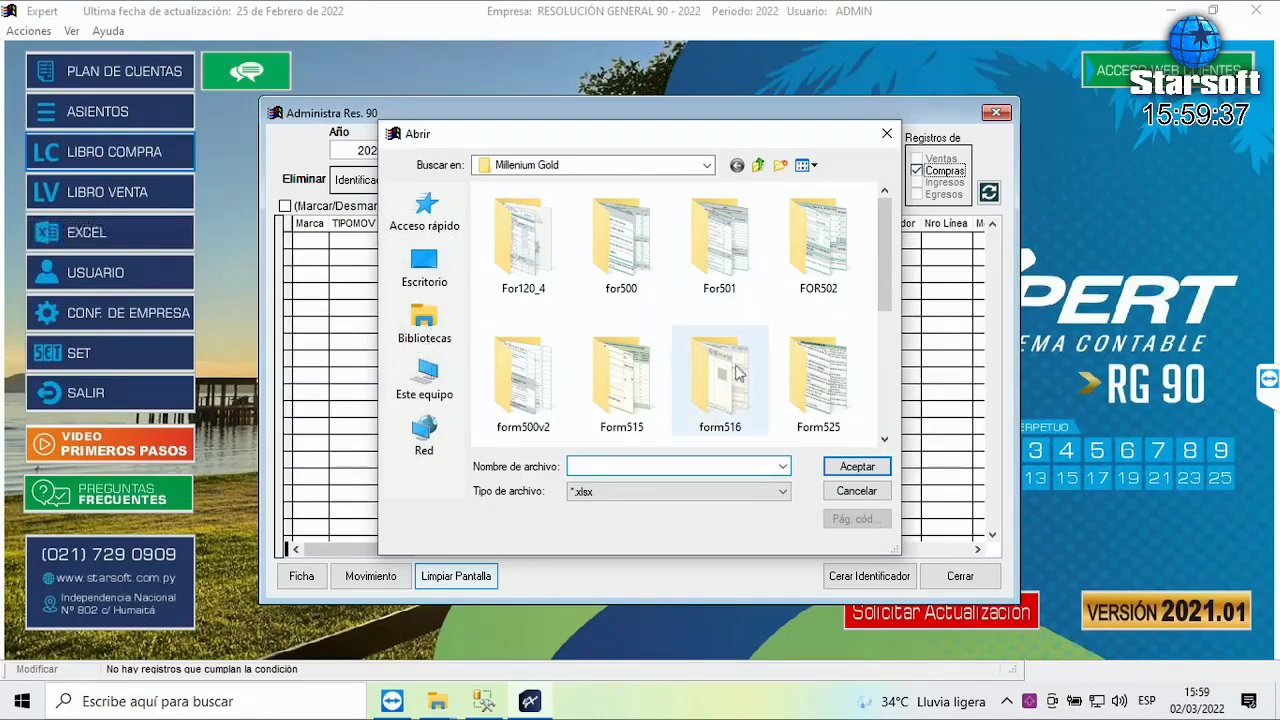
click(425, 270)
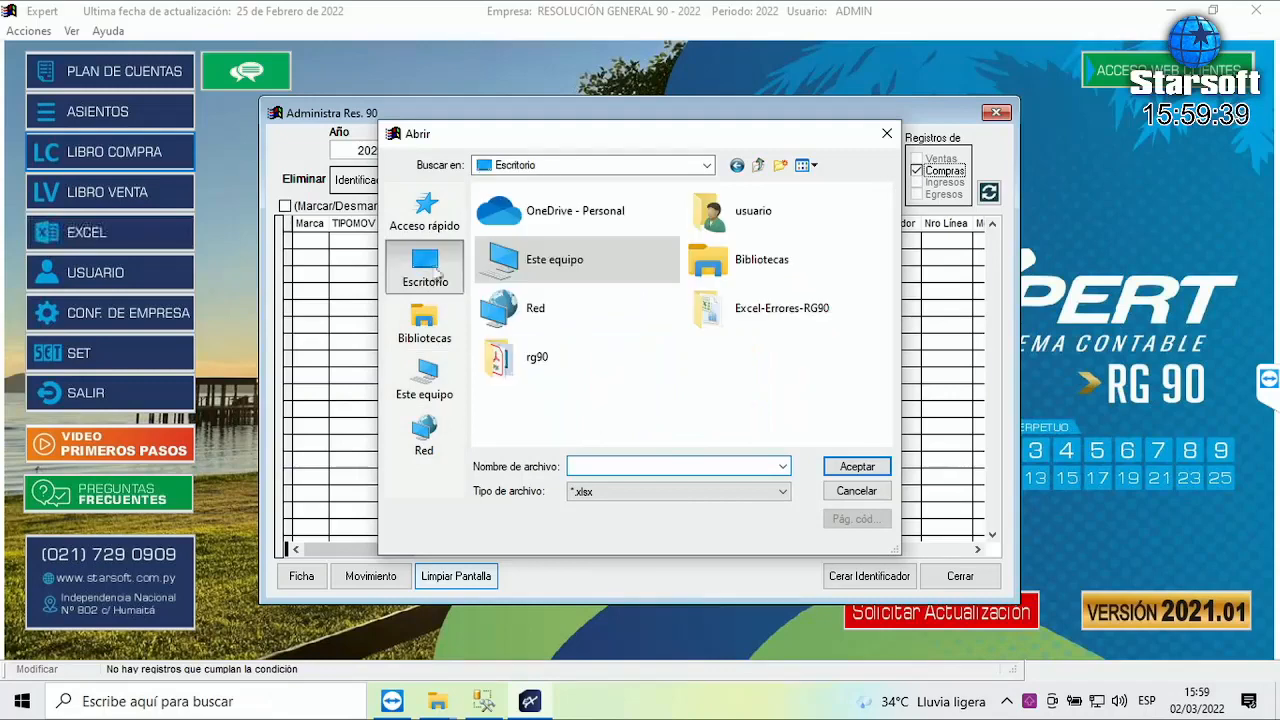
click(810, 316)
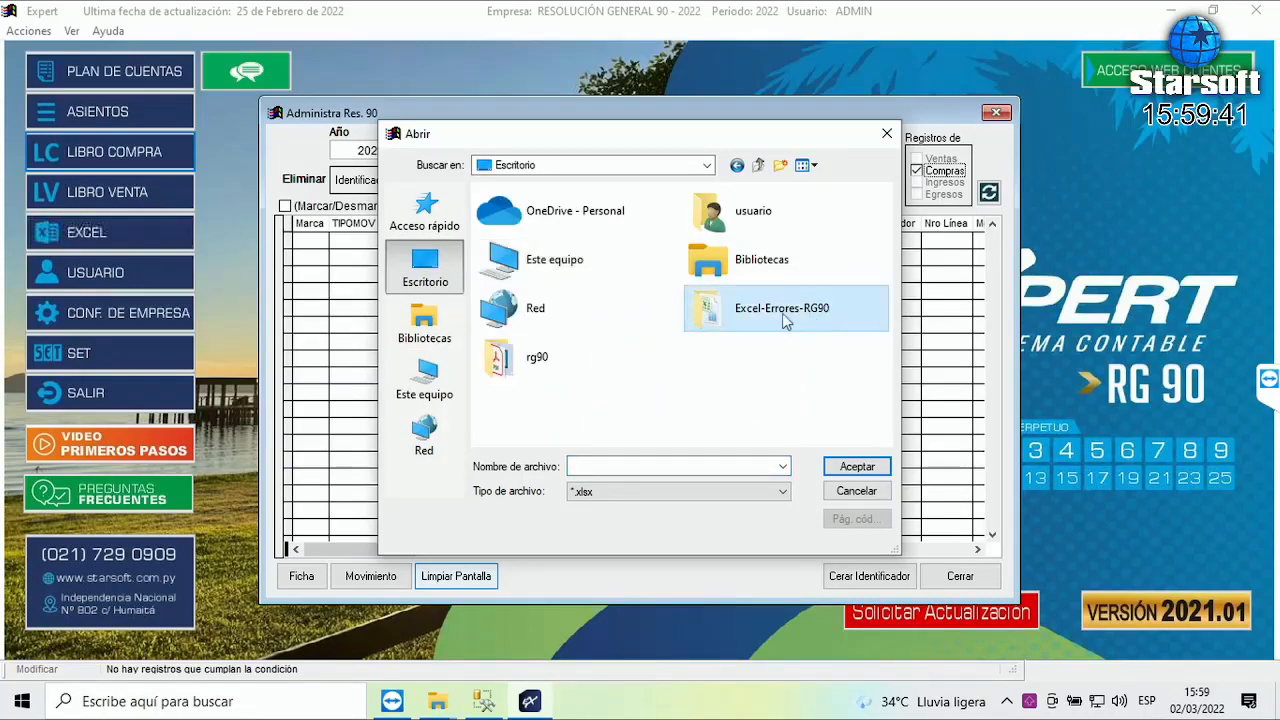
double_click(785, 315)
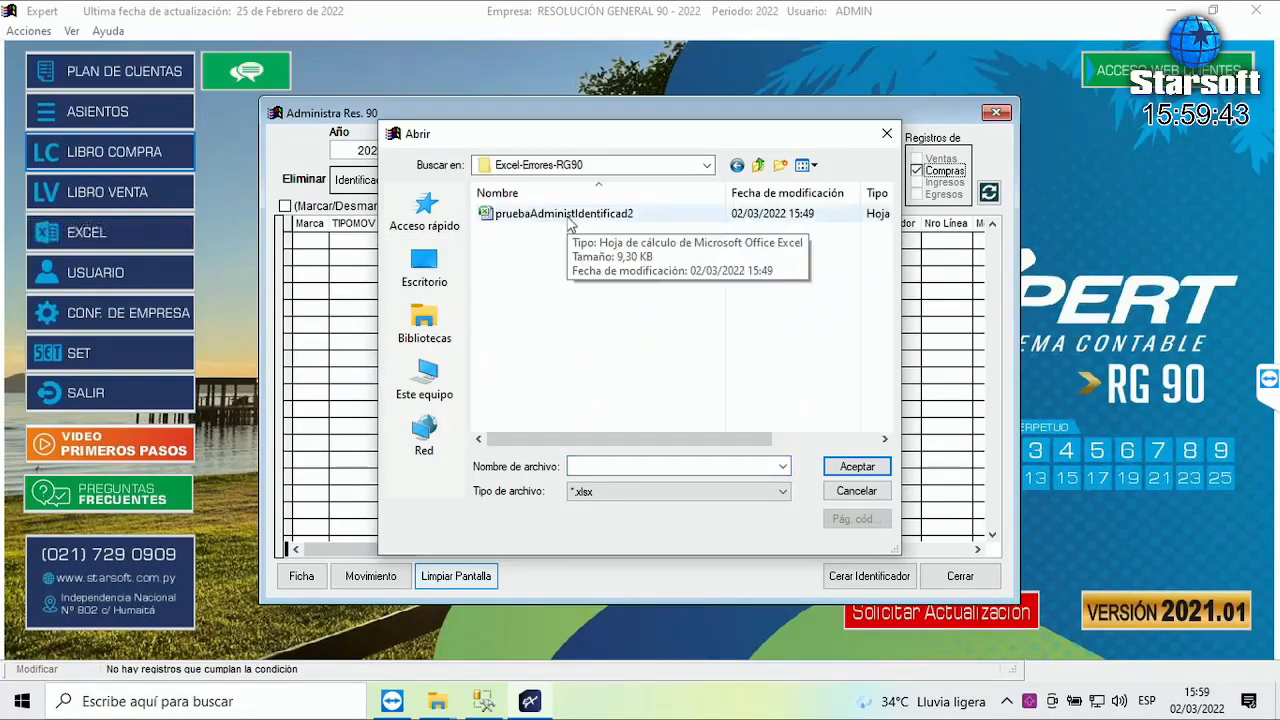
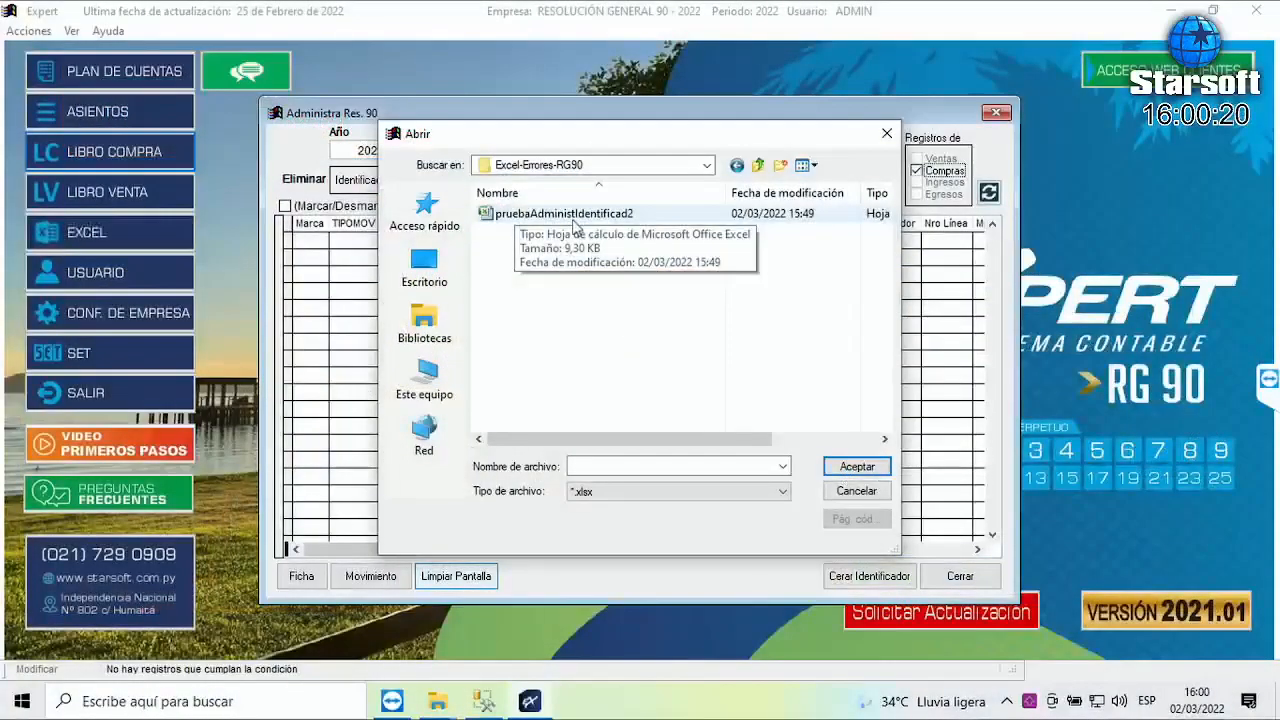
- Look up the latest ZIP file name in the RG90 folder window
click(438, 703)
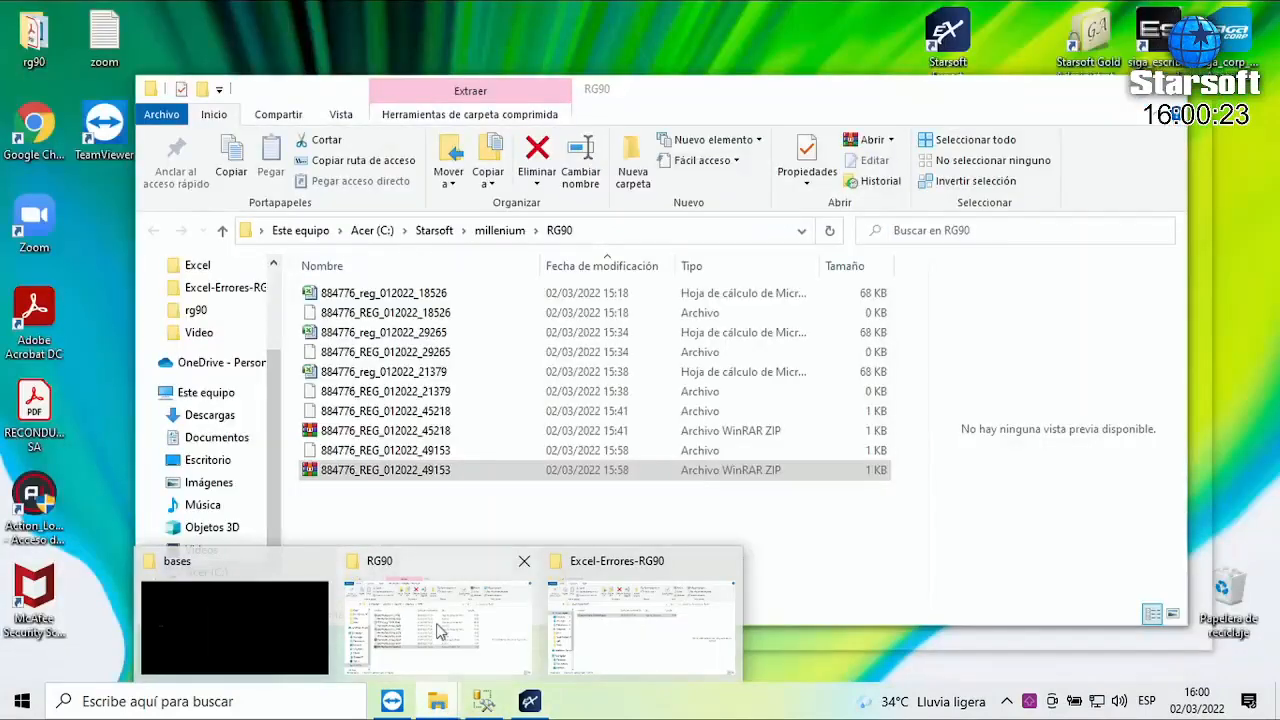
click(440, 630)
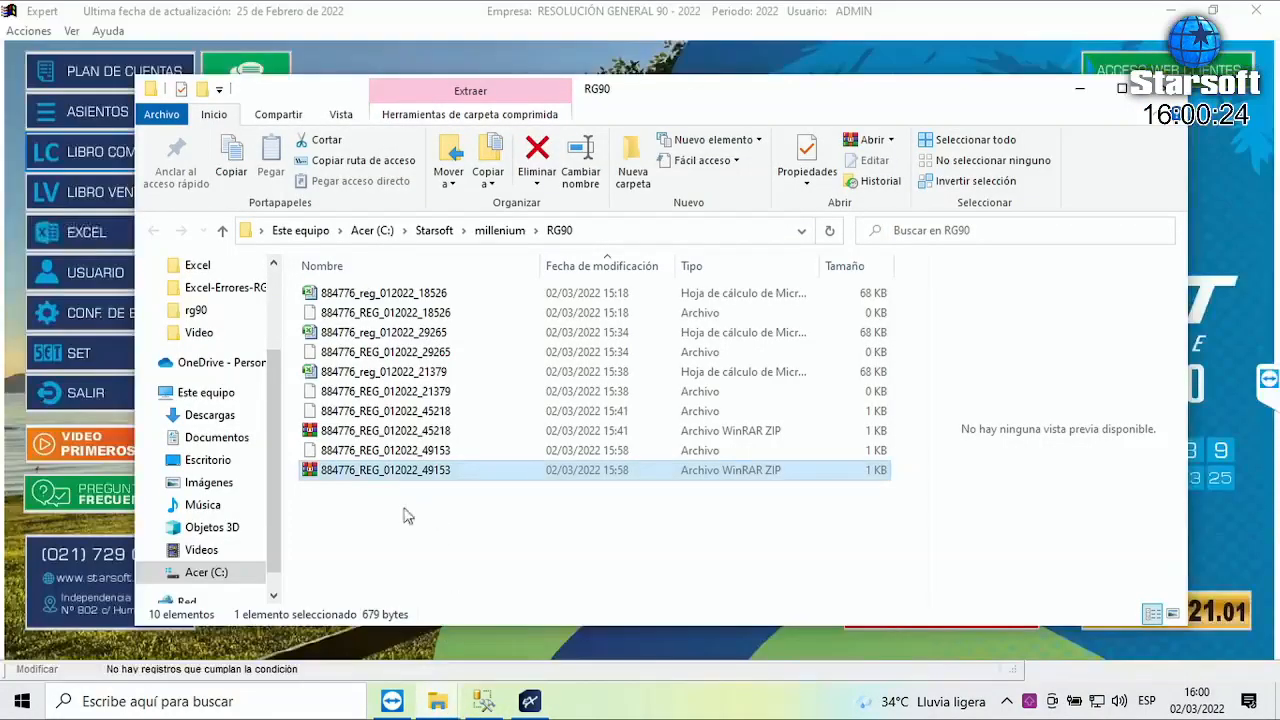
click(474, 471)
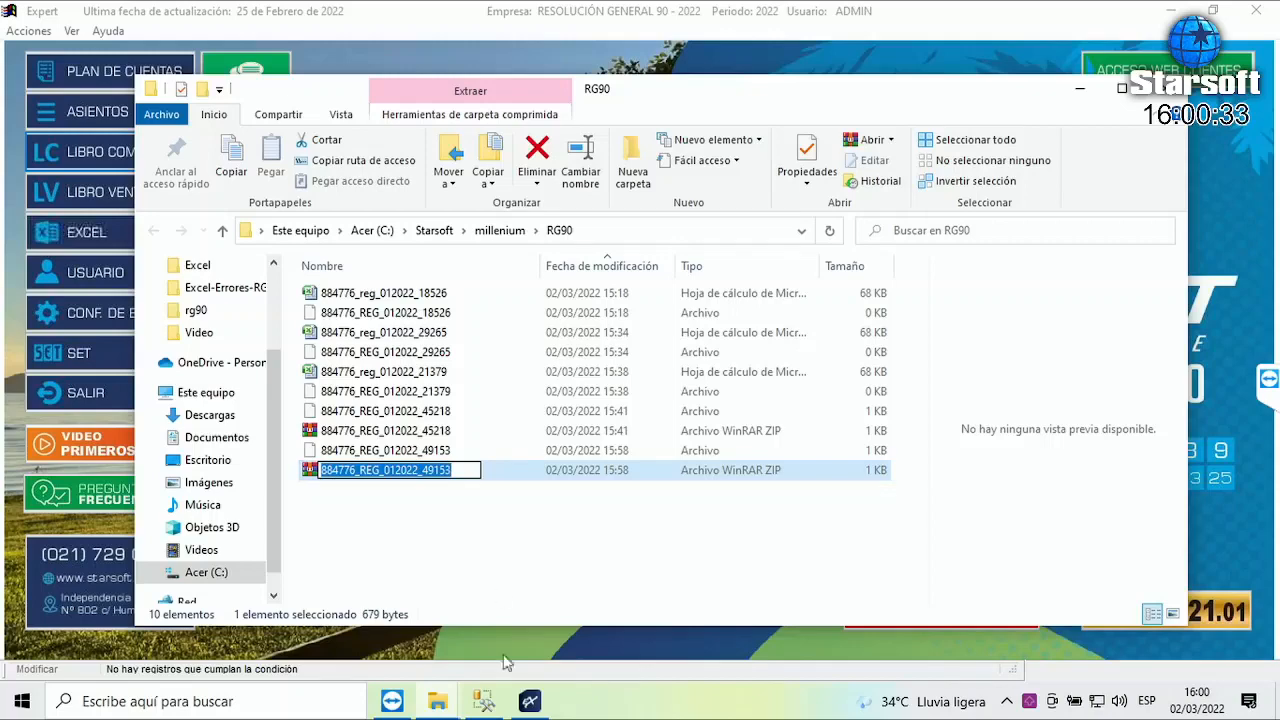
- Load the pruebaAdministIdentificad2 workbook as the purchases error file in Res. 90
mouse_move(527, 705)
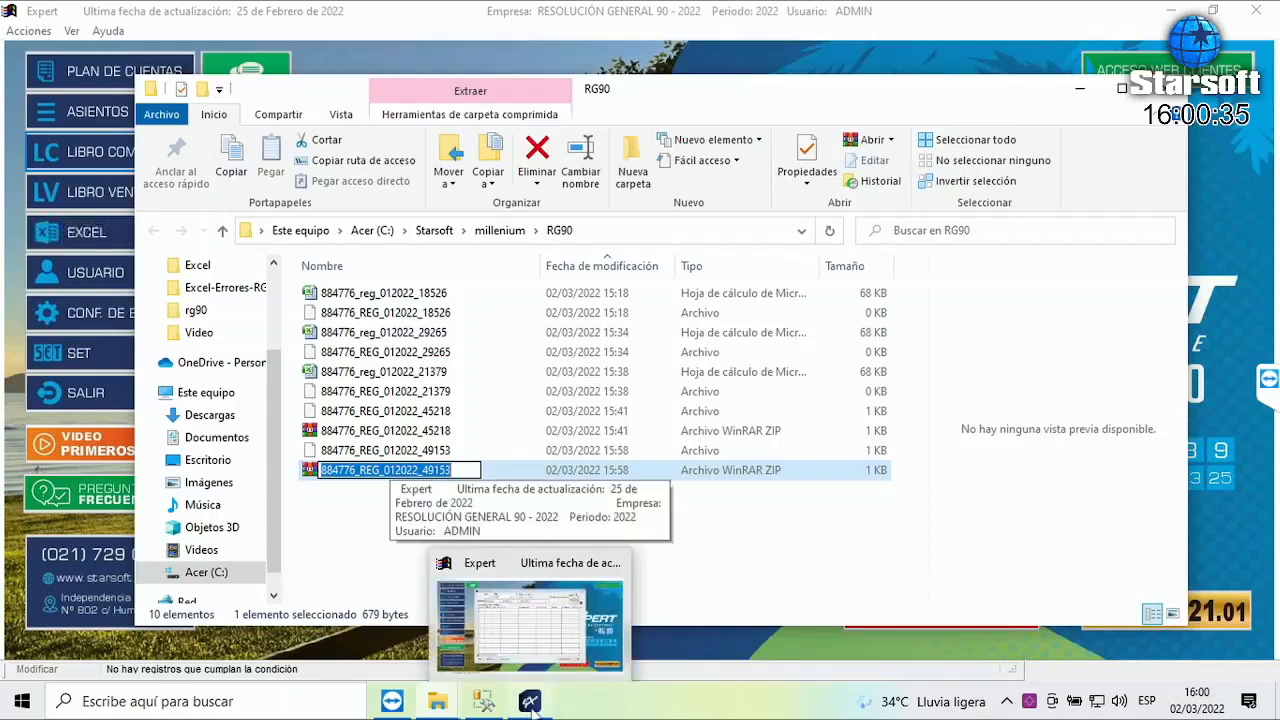
click(531, 633)
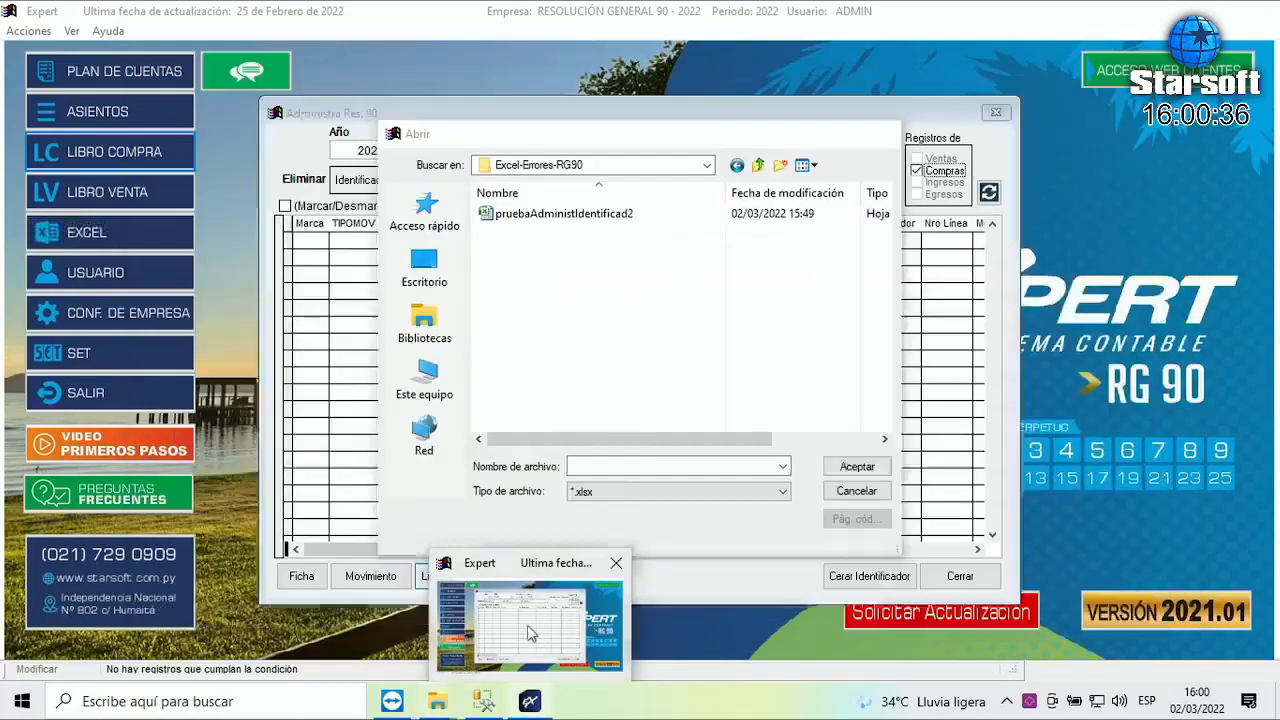
click(572, 220)
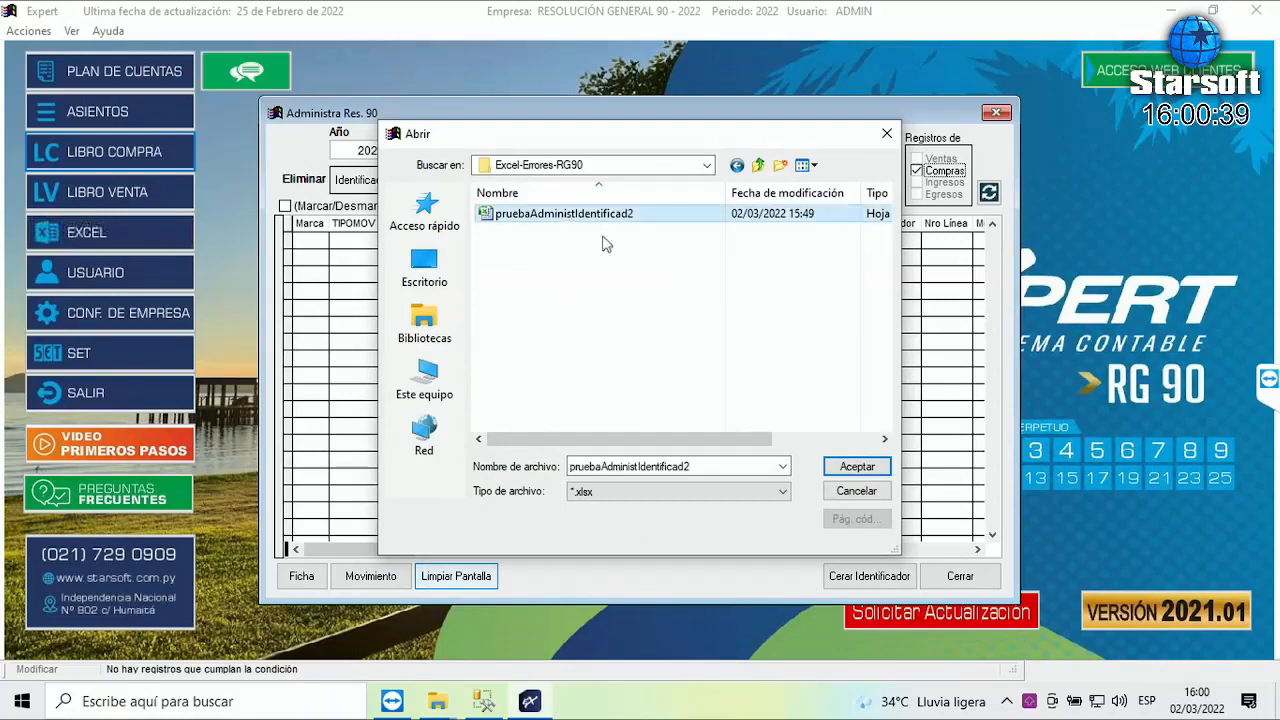
click(858, 468)
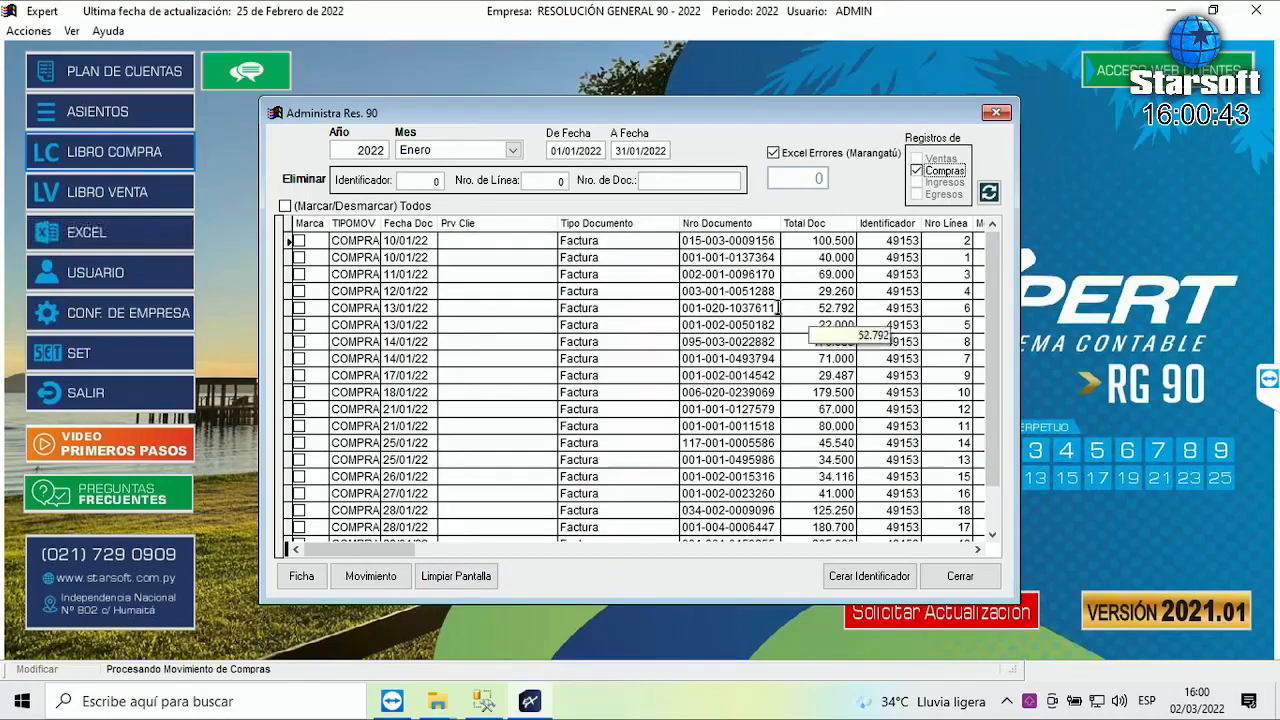
- Confirm identifier 49153 on January purchases, copy the 49153 ZIP name, and open Excel-Errores-RG90
drag(377, 552, 964, 555)
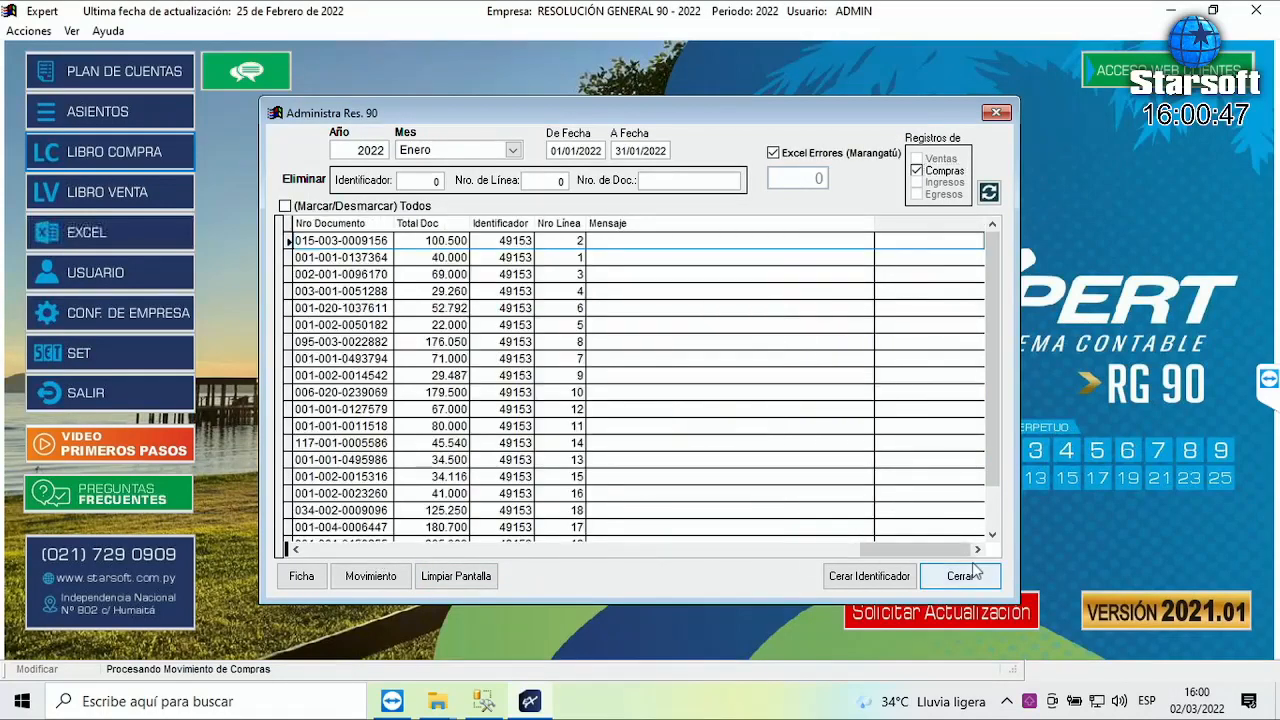
click(481, 243)
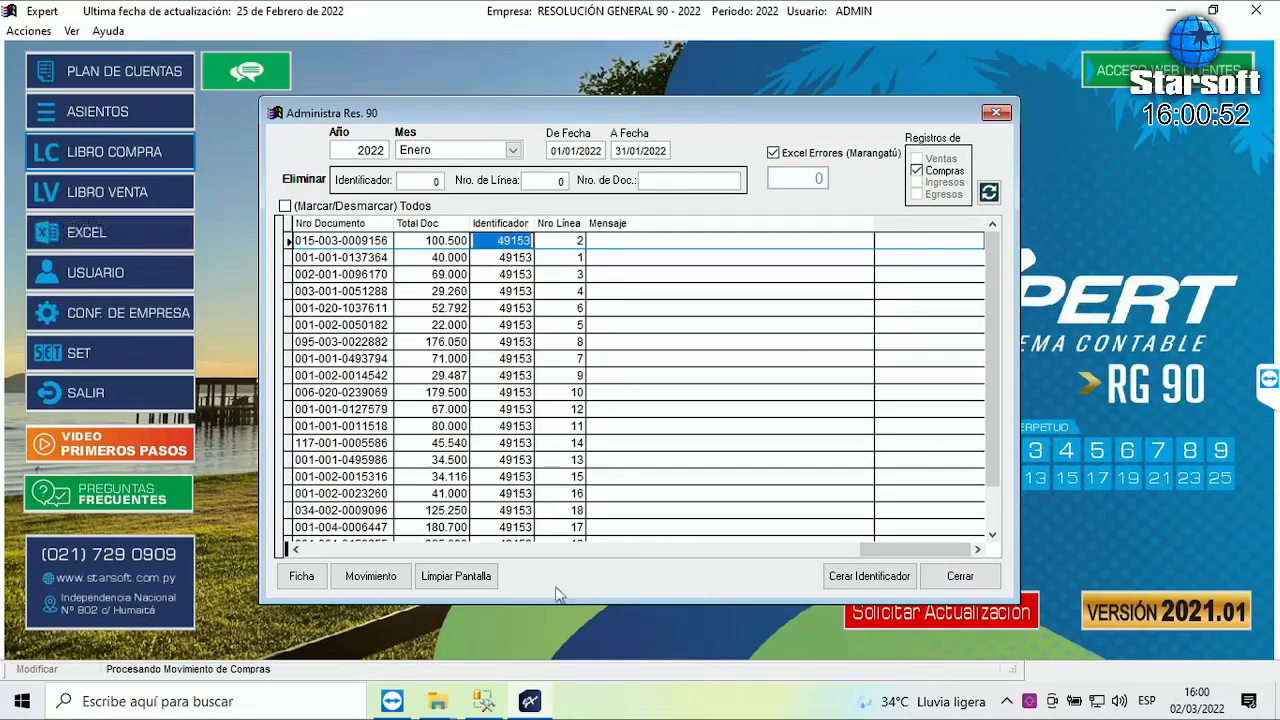
click(445, 705)
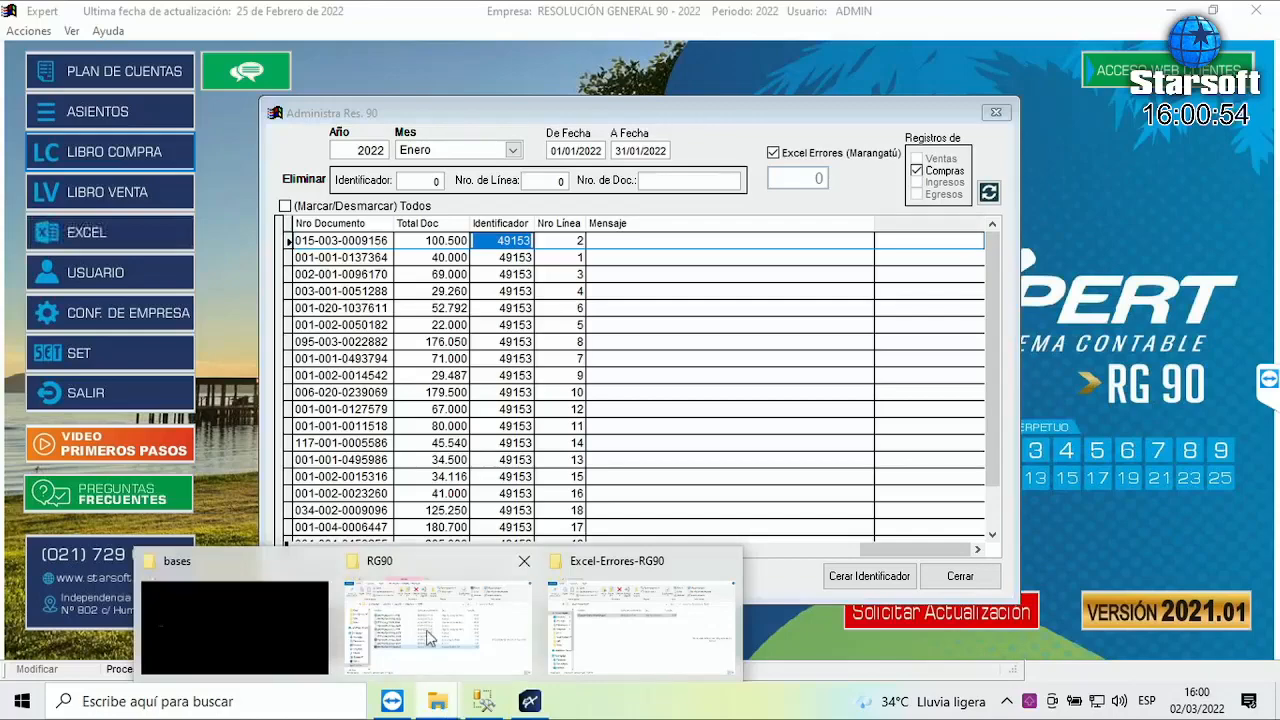
click(431, 640)
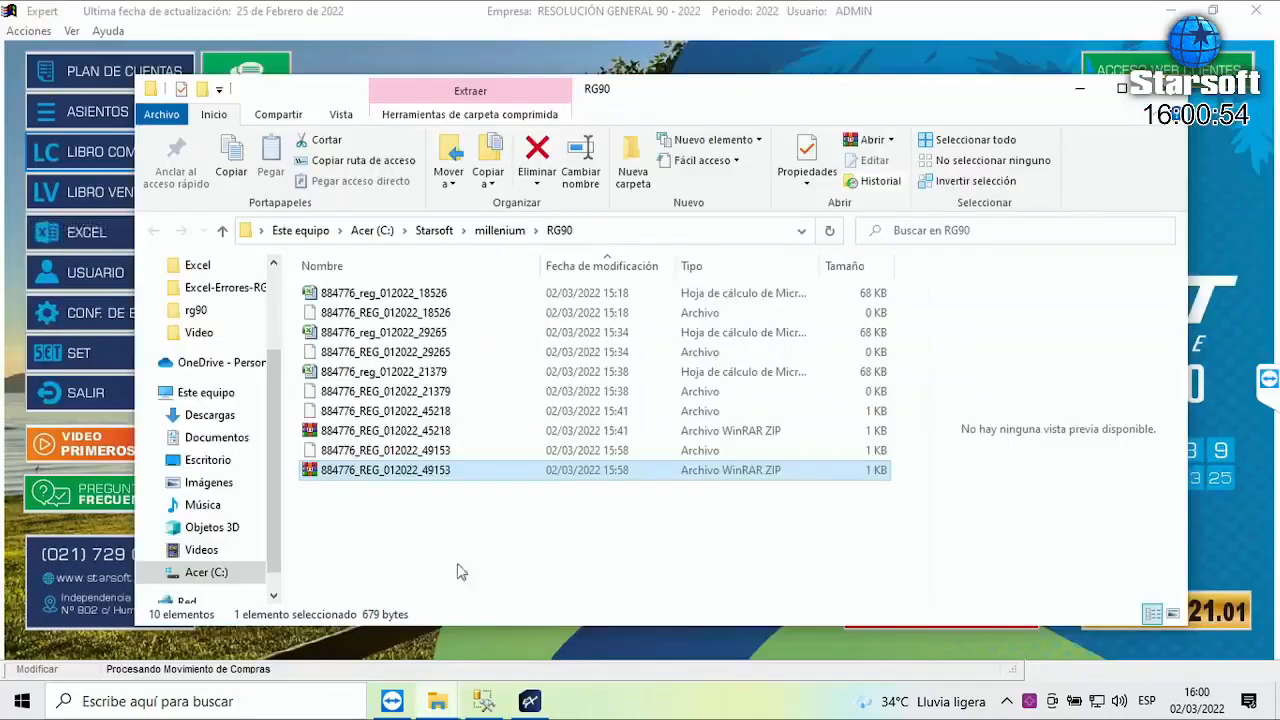
click(404, 471)
key(ctrl+c)
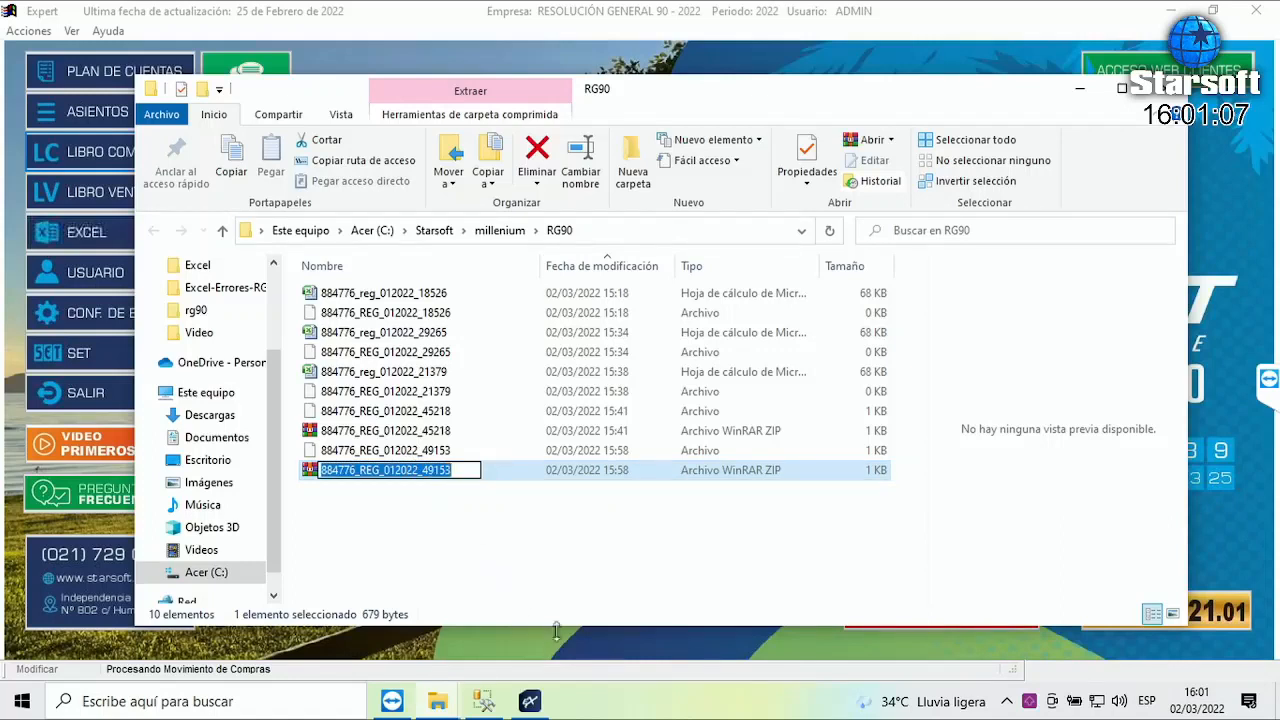
click(1276, 710)
double_click(738, 128)
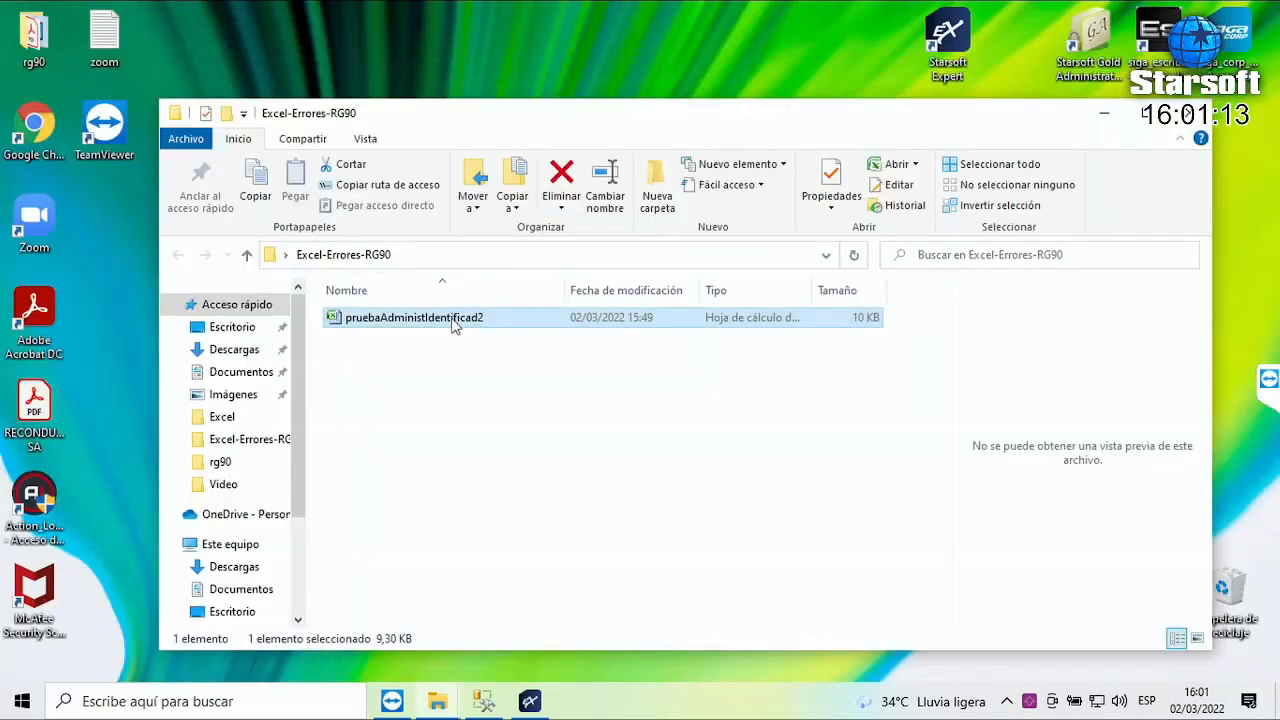
double_click(452, 318)
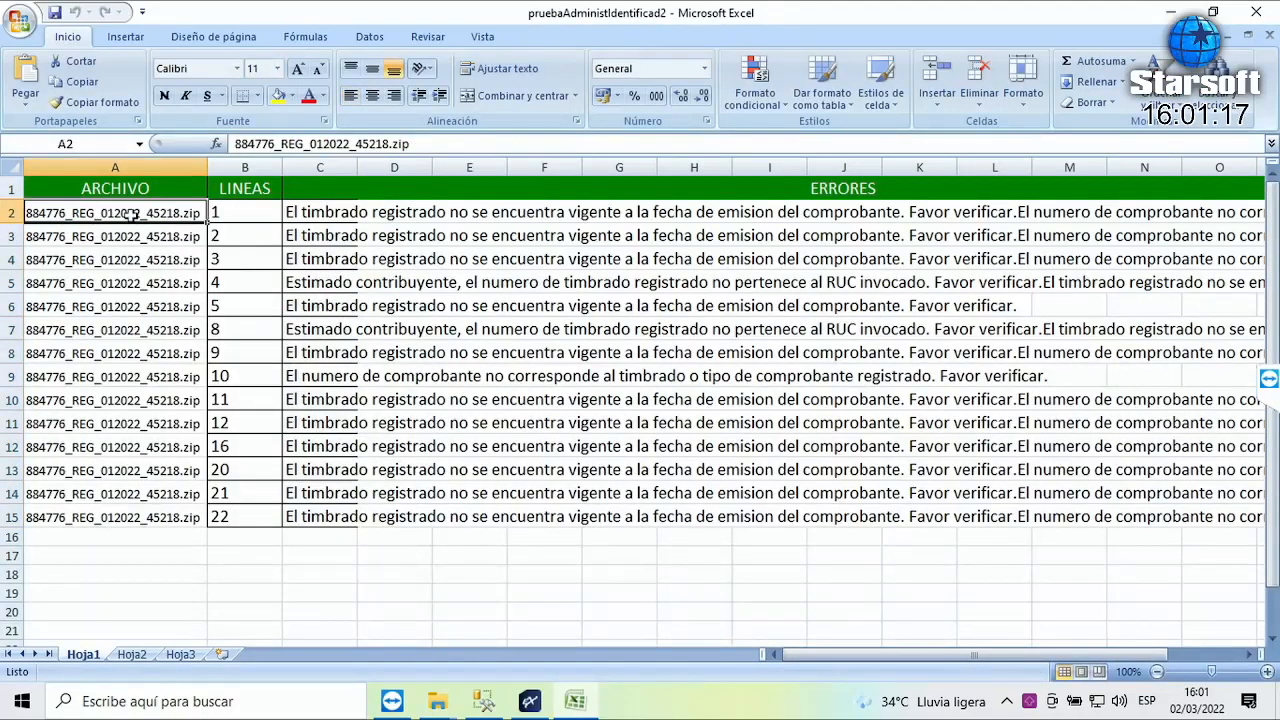
key(ctrl+v)
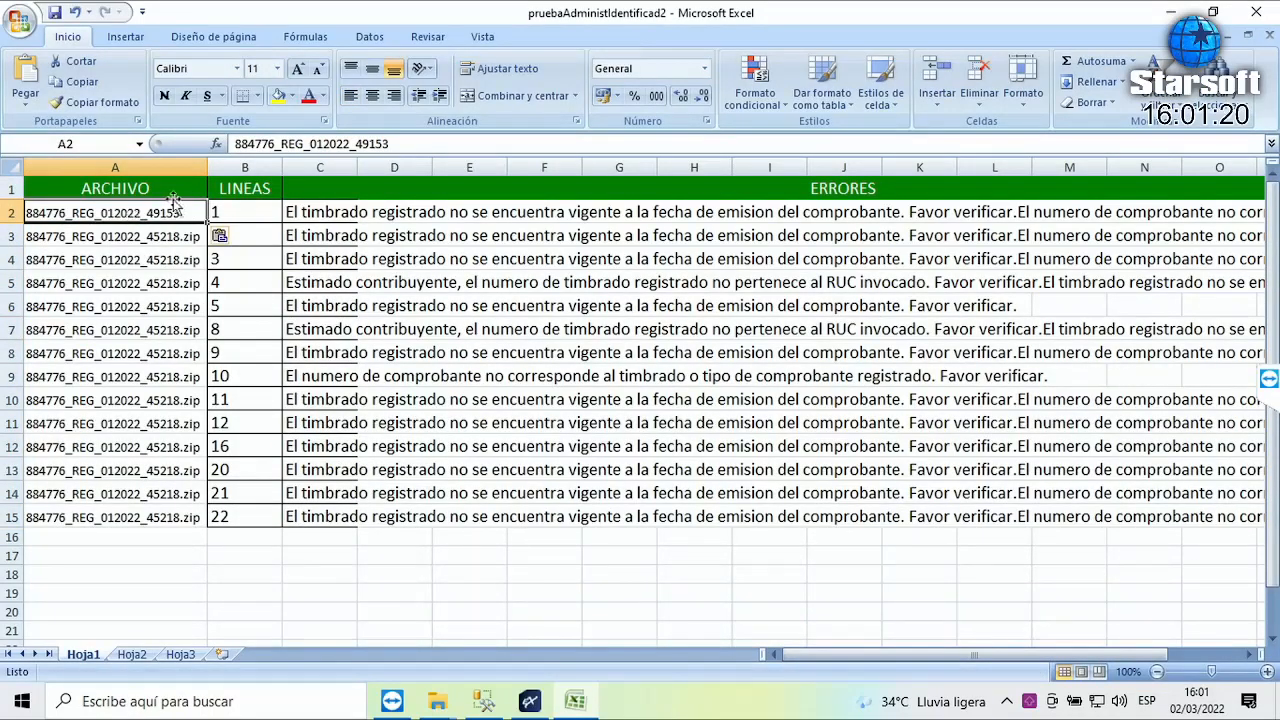
double_click(170, 203)
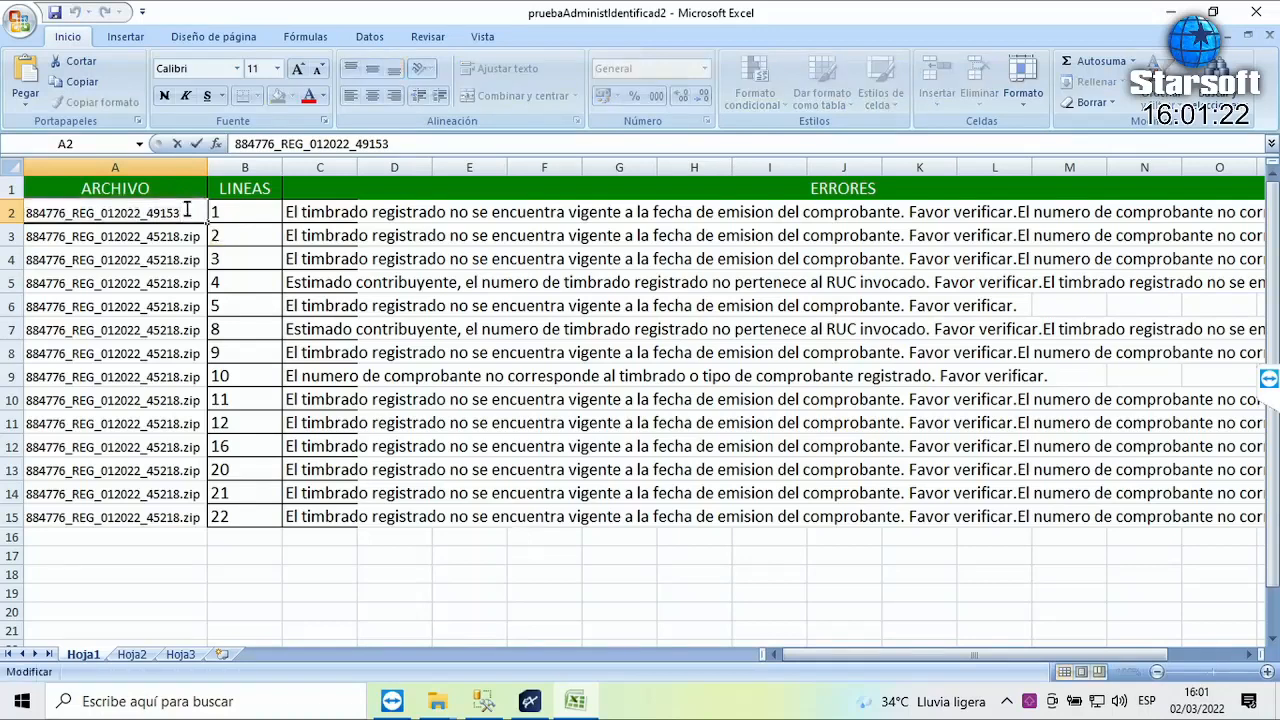
text(.zip)
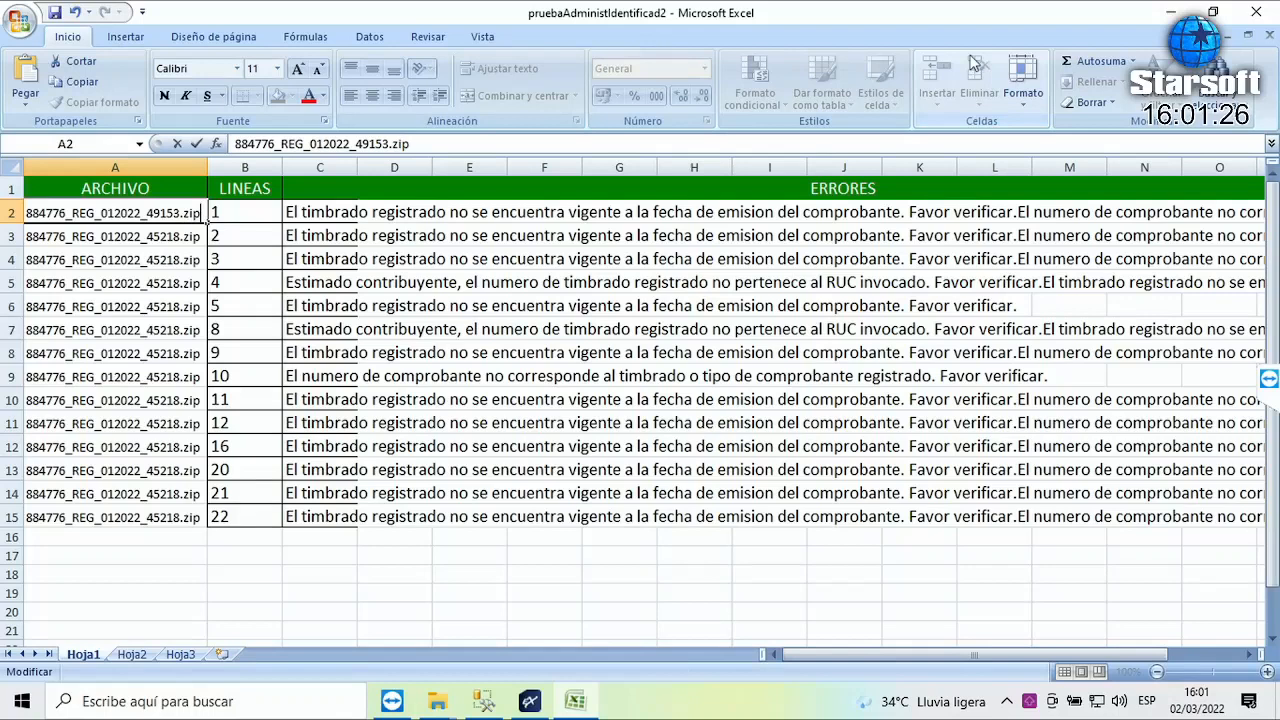
key(Return)
- Copy the A2 file name down into cells A3:A15
key(Up)
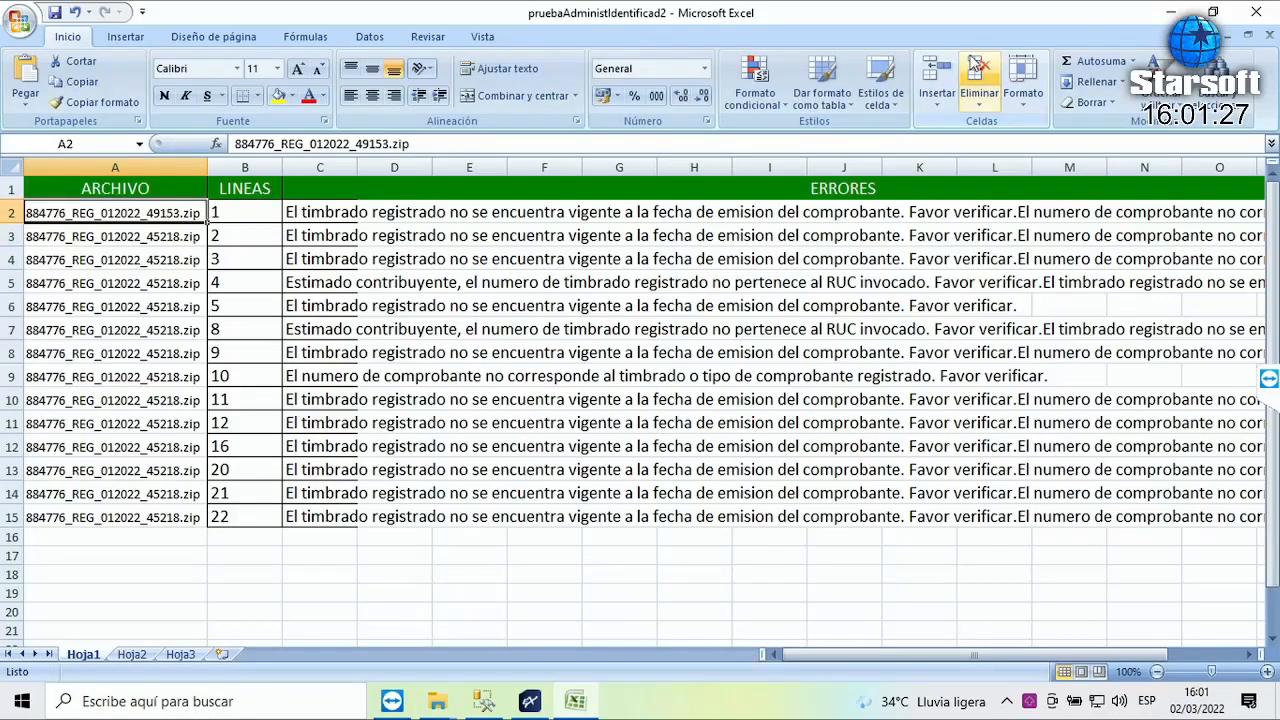
key(ctrl+c)
key(Down)
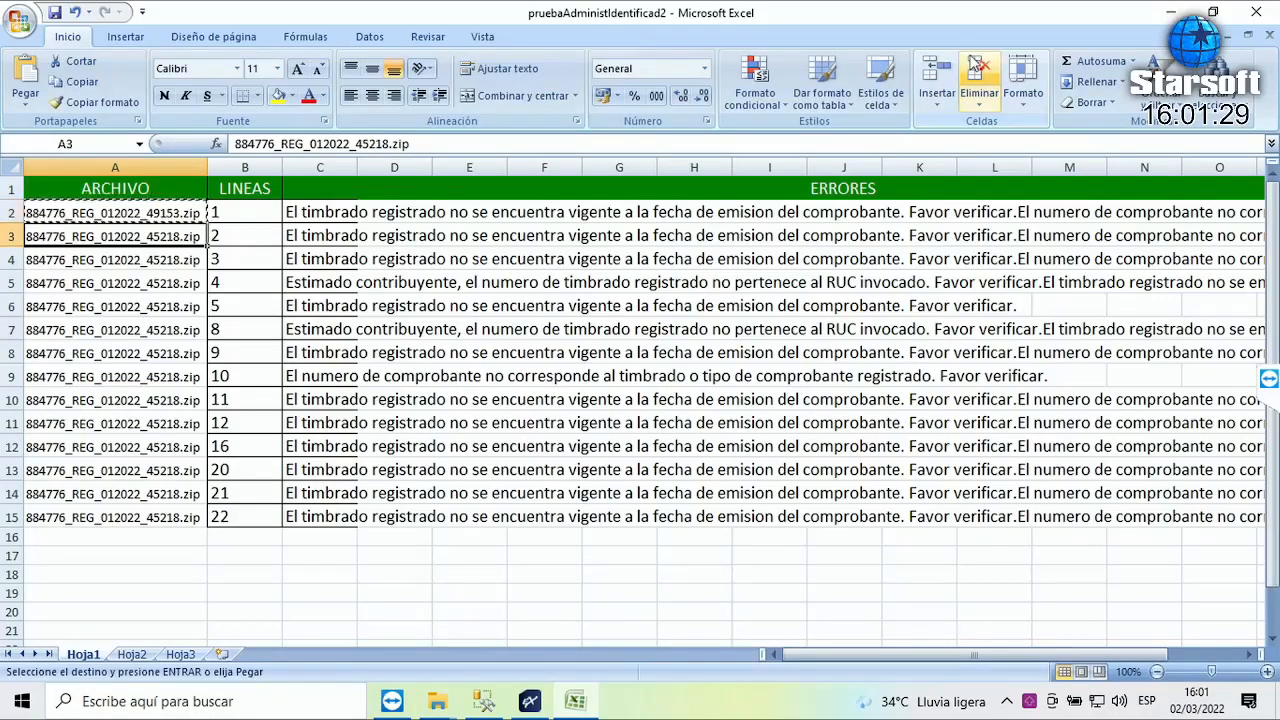
key(shift+Down)
key(shift+Down)
key(shift+Down)
key(shift+Down)
key(shift+Down)
key(shift+Down)
key(shift+Down)
key(shift+Down)
key(shift+Down)
key(shift+Down)
key(shift+Down)
key(shift+Down)
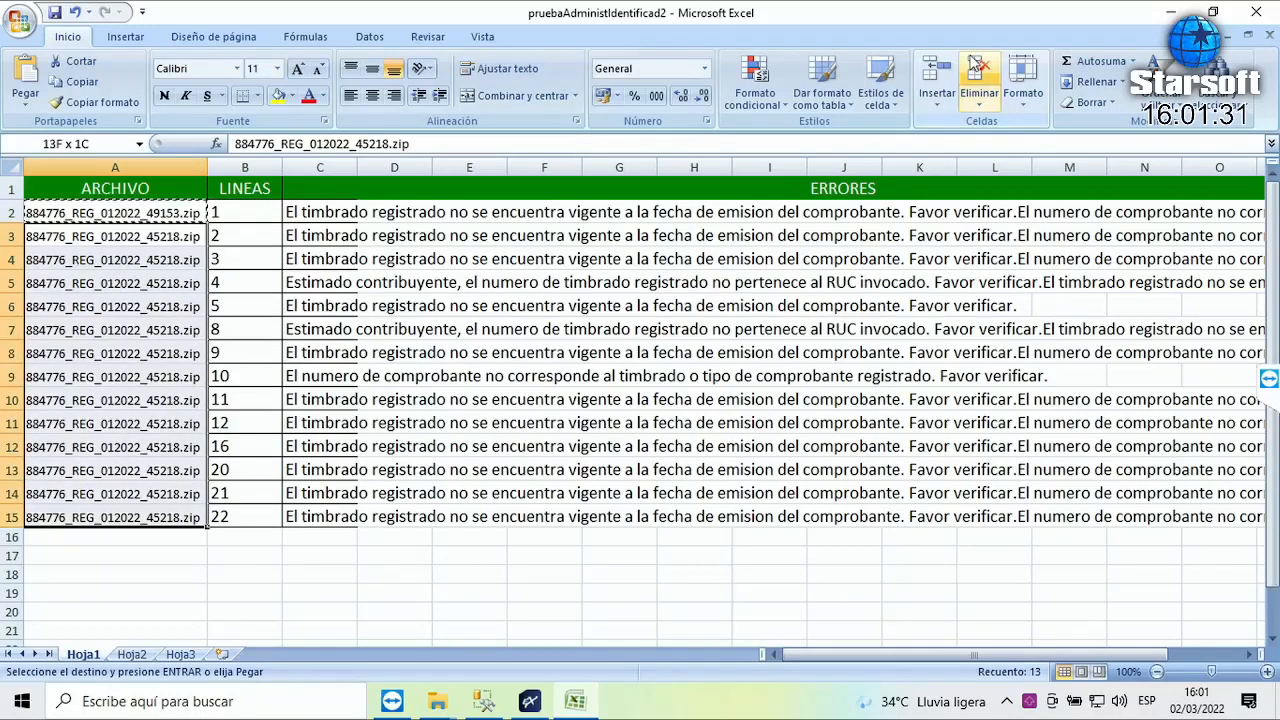
key(ctrl+v)
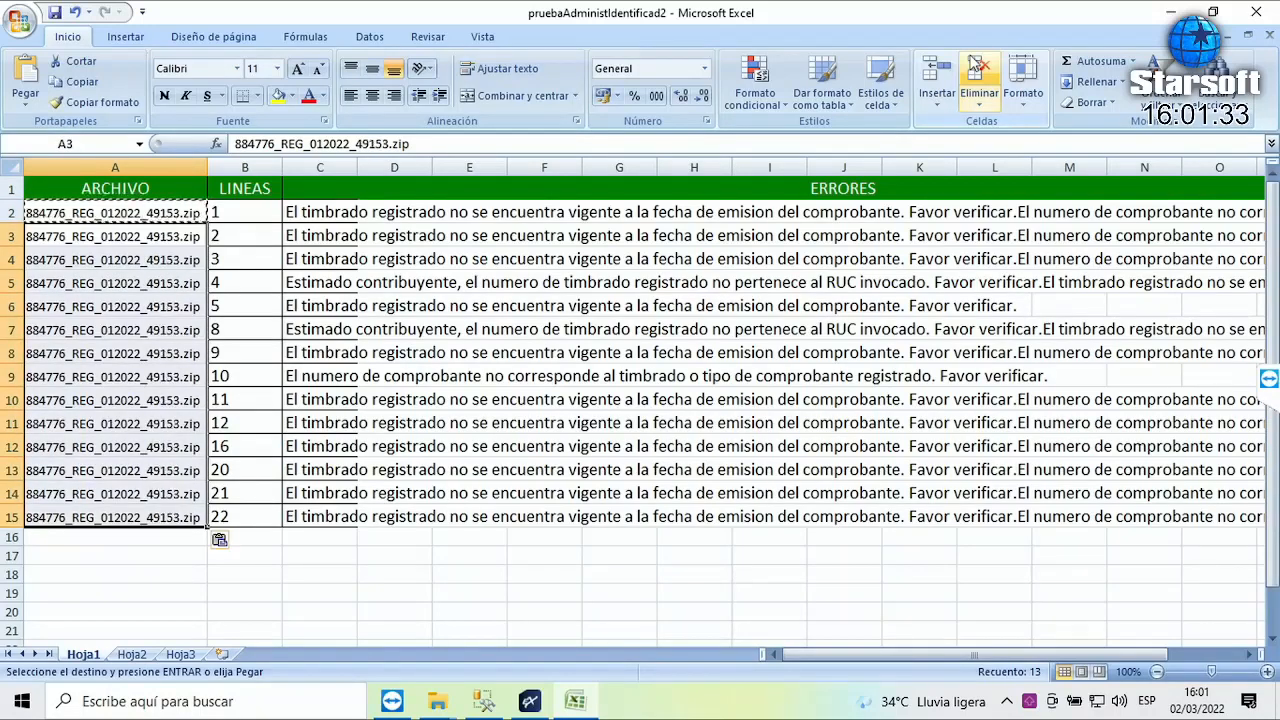
- Save and close the workbook, returning to Expert
click(55, 13)
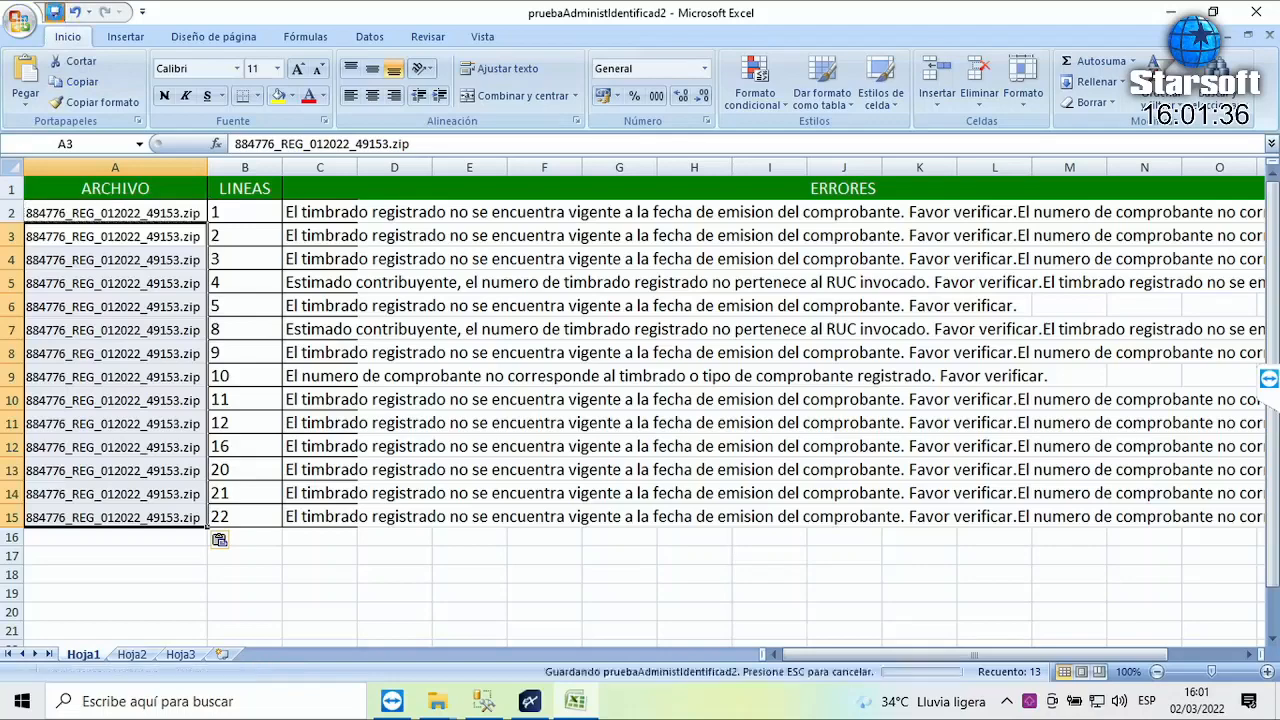
click(1258, 12)
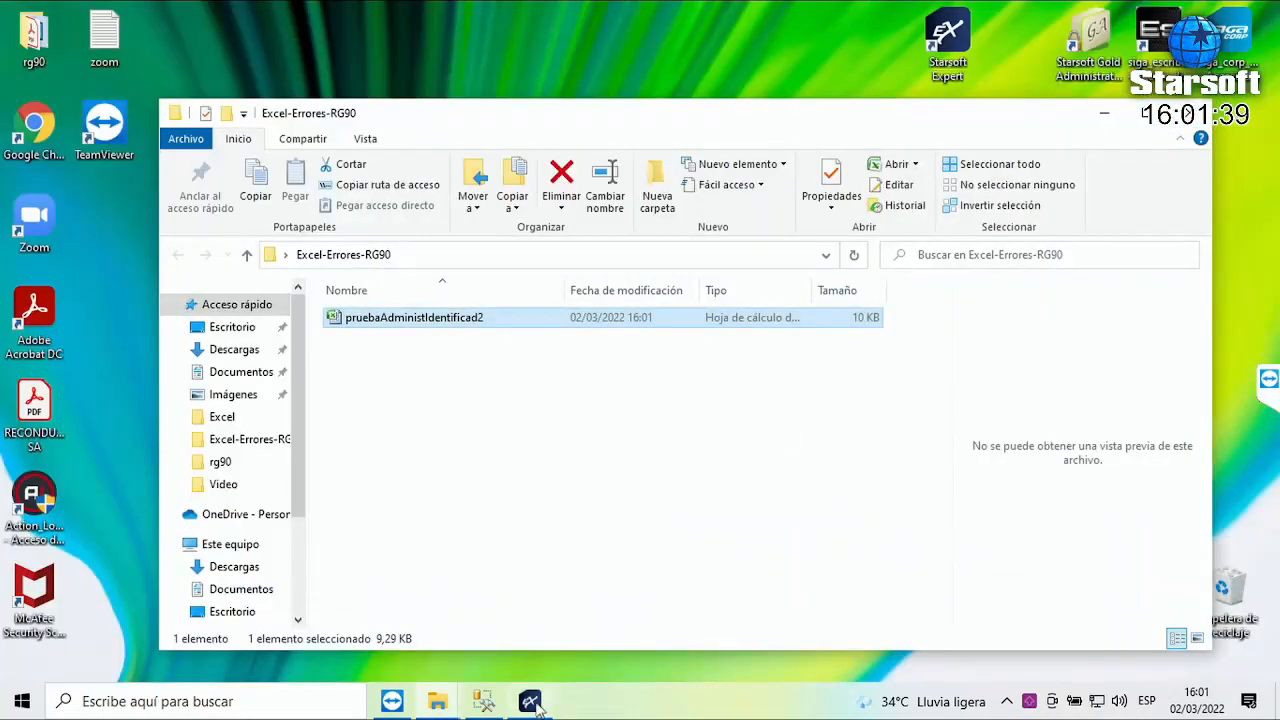
click(530, 702)
- Clear the grid and reload pruebaAdministIdentificad2 as the Marangatú Compras errors file, showing 14 errors
click(452, 582)
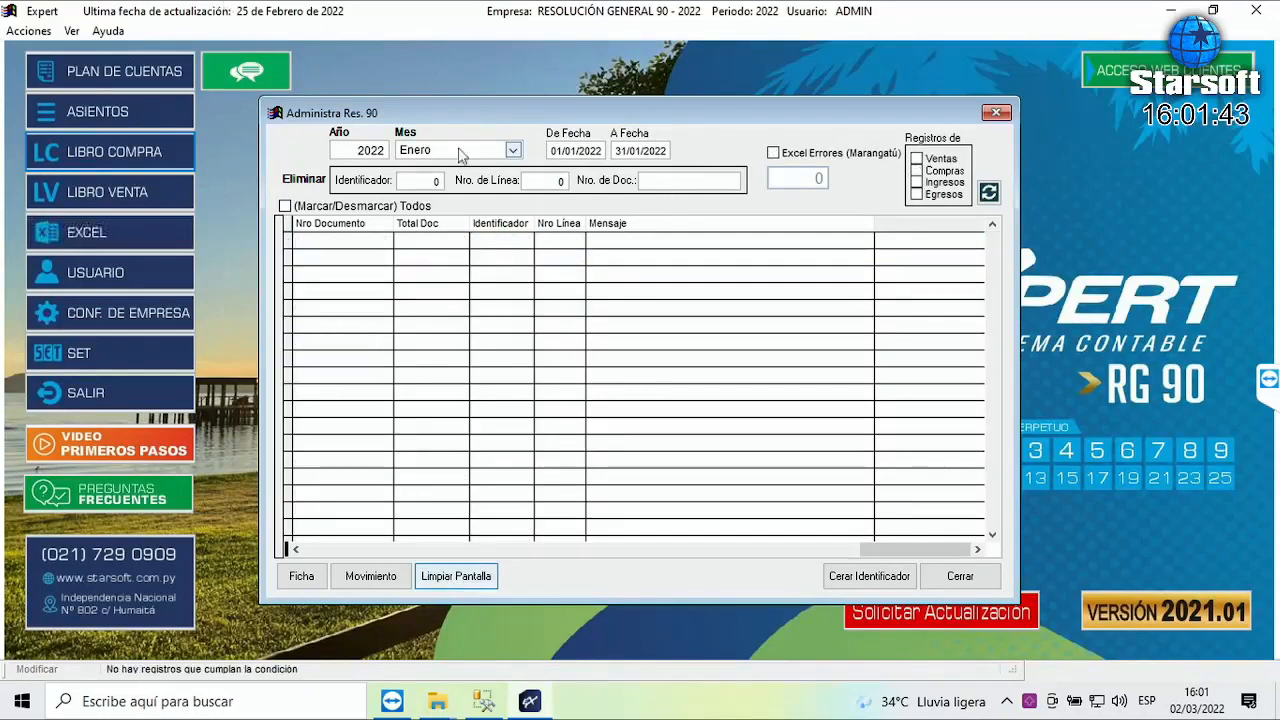
click(775, 155)
click(918, 172)
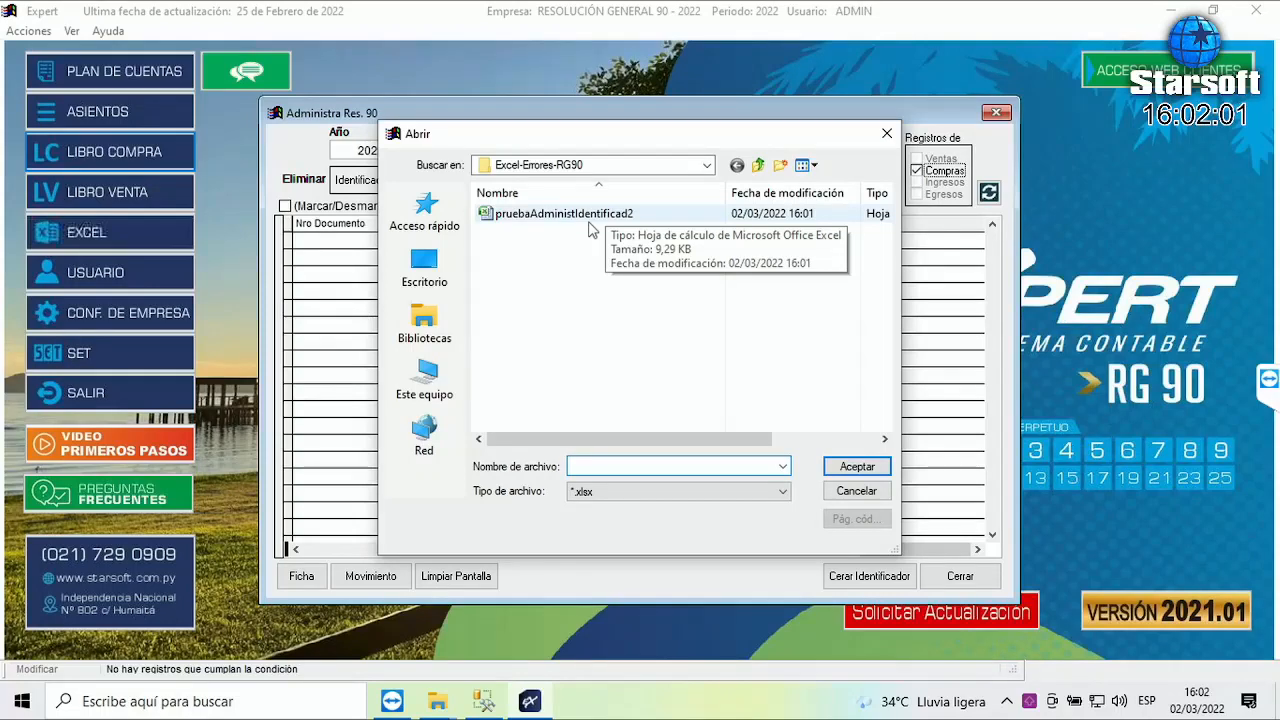
click(585, 214)
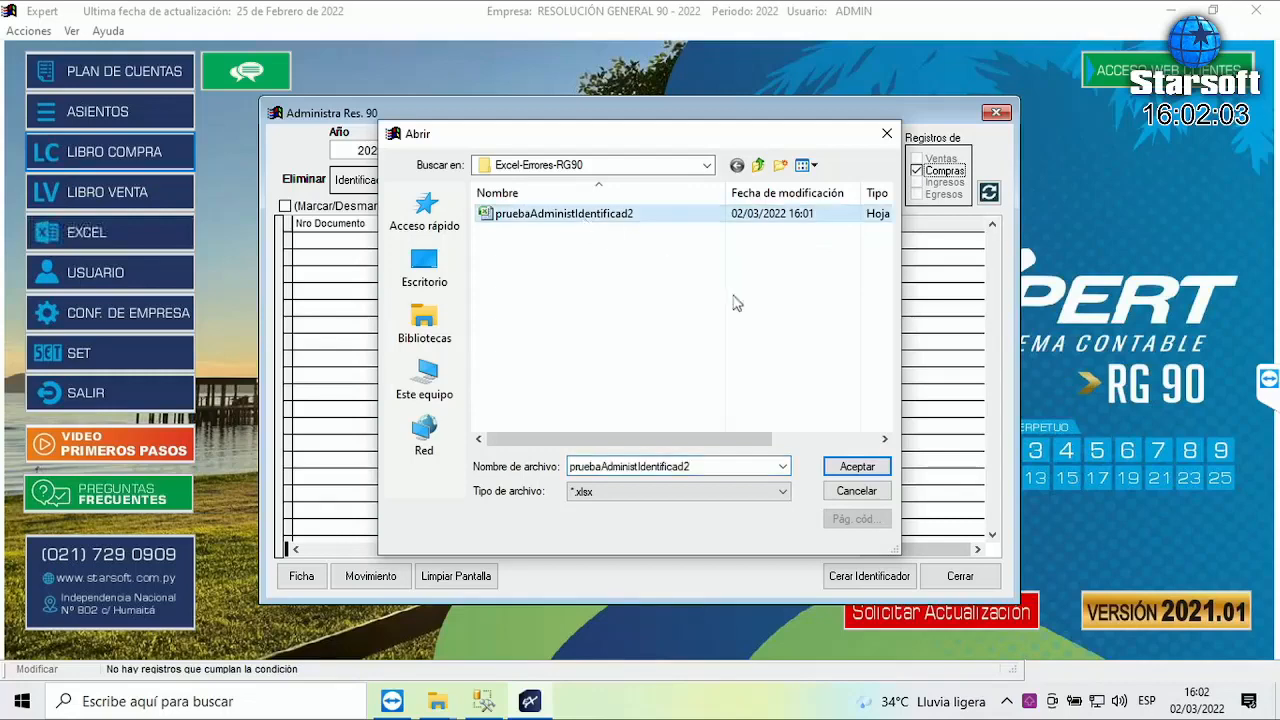
click(865, 475)
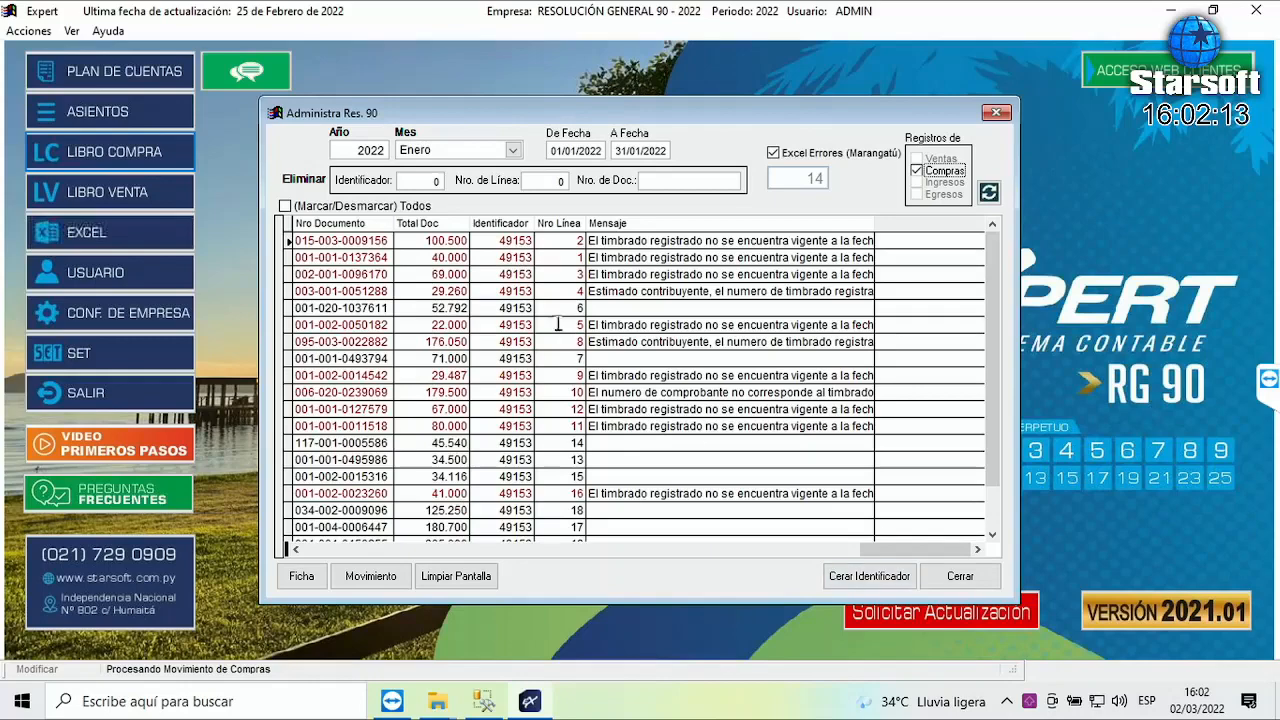
- Browse the 14 flagged records, then sort them by Nro Línea and by Mensaje
click(566, 241)
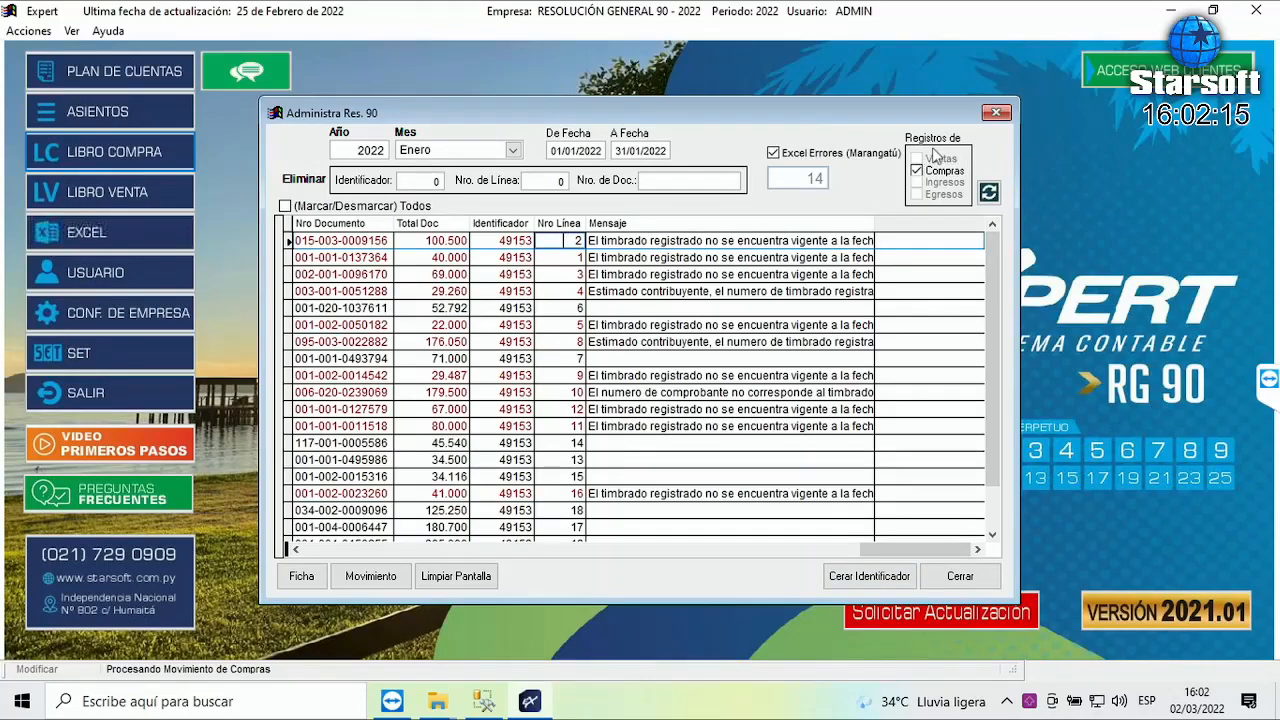
key(Left)
key(Left)
key(Left)
key(Left)
key(Left)
key(Left)
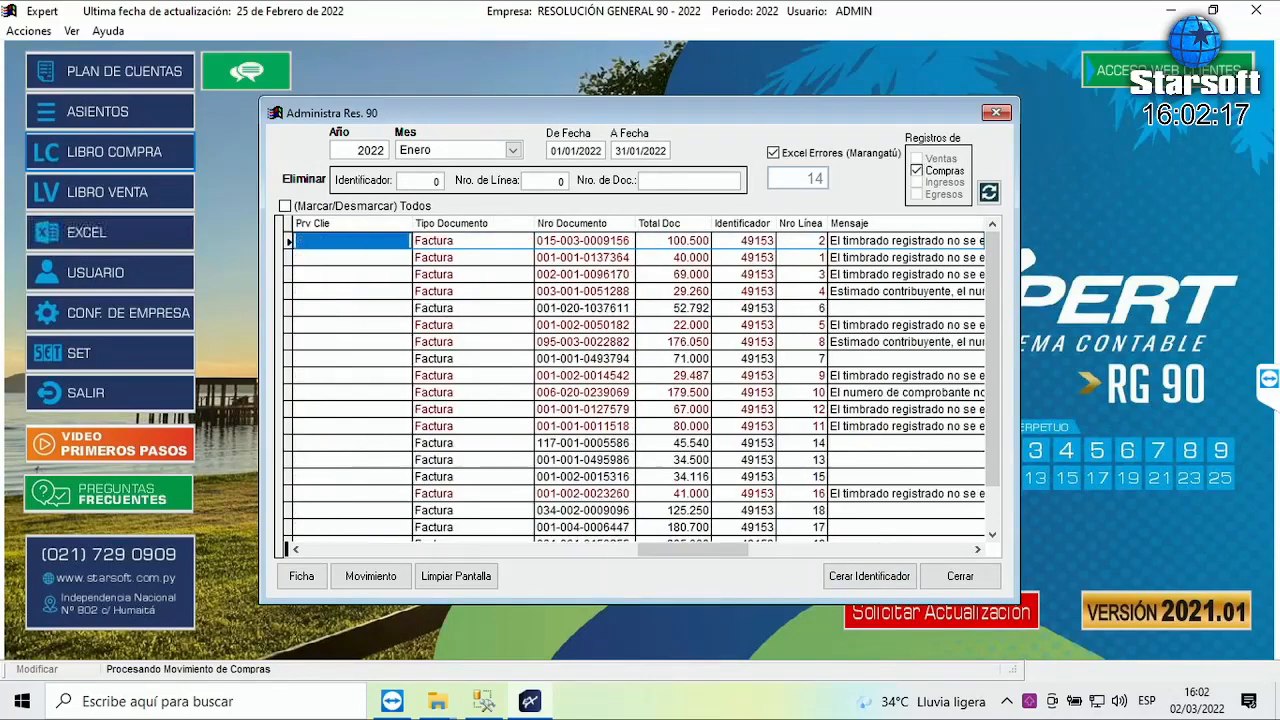
key(Left)
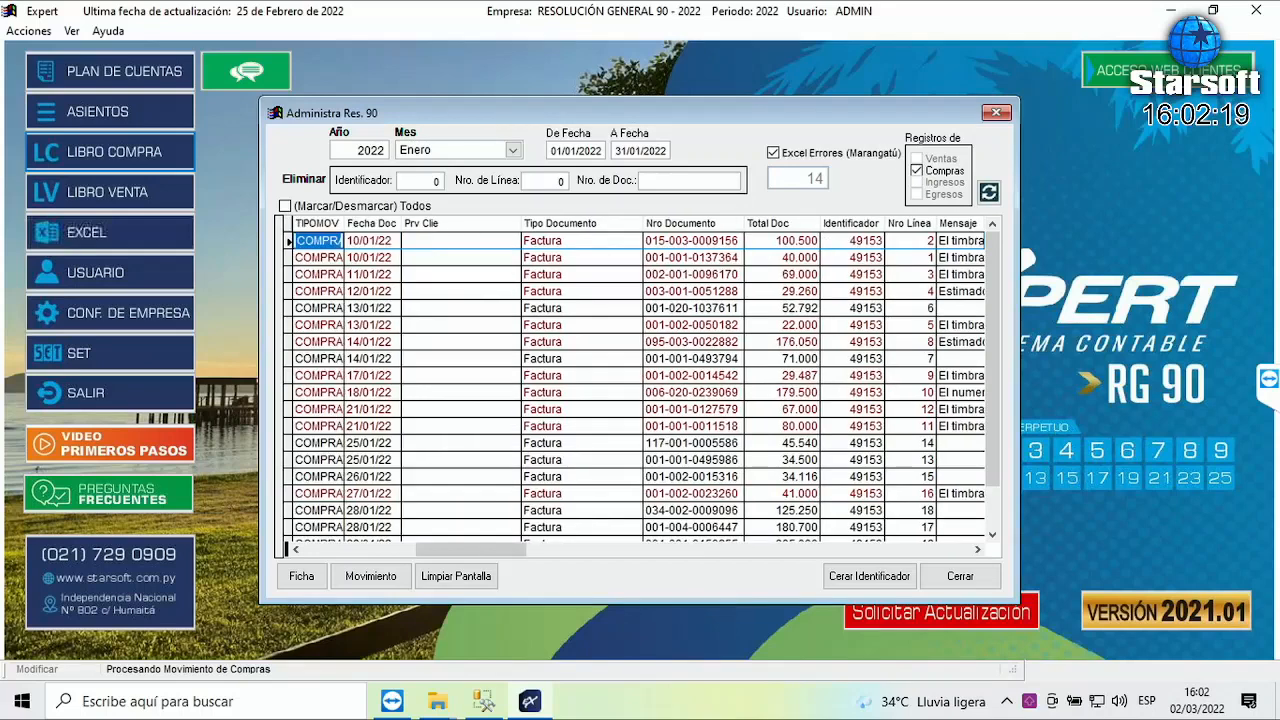
click(928, 240)
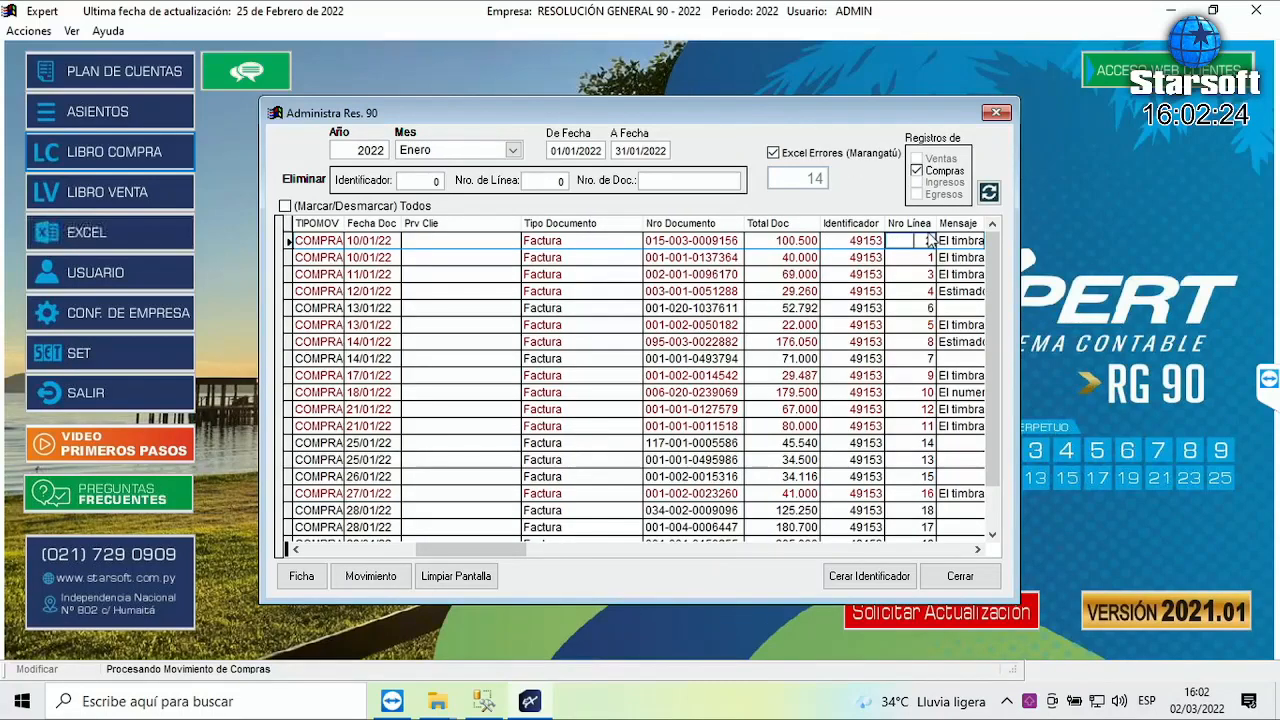
key(Page_Down)
key(Page_Up)
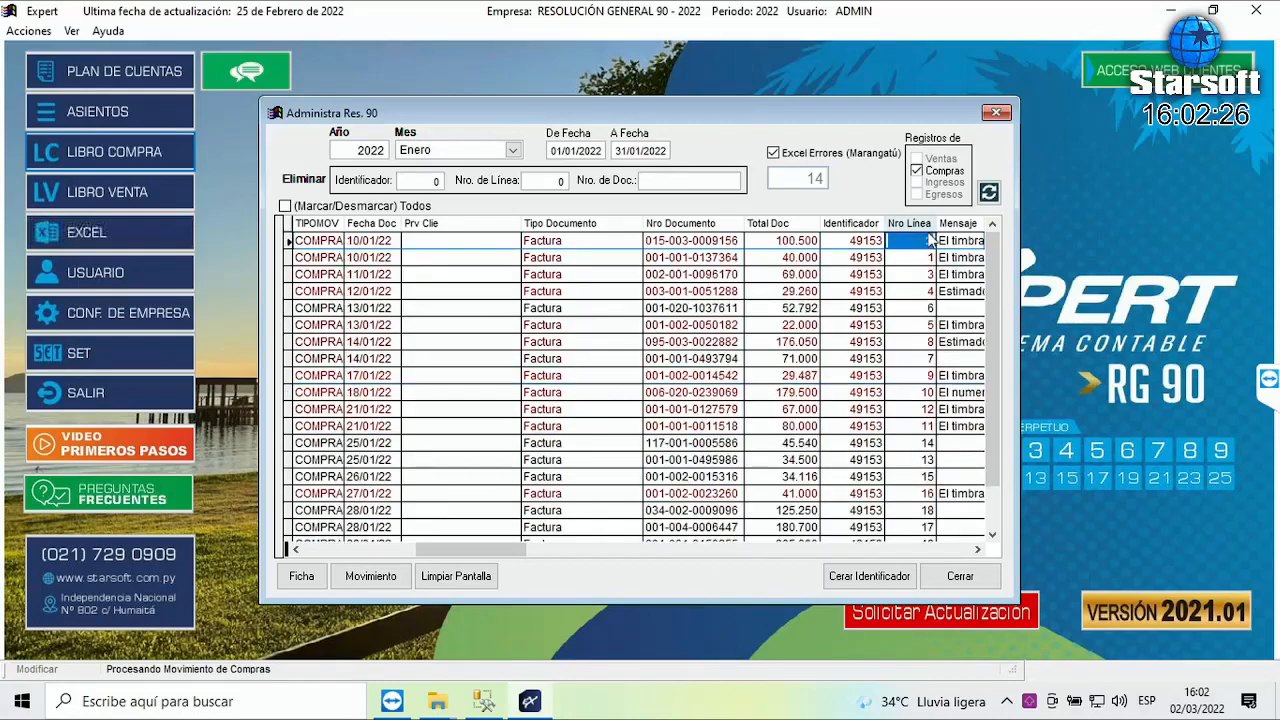
click(918, 225)
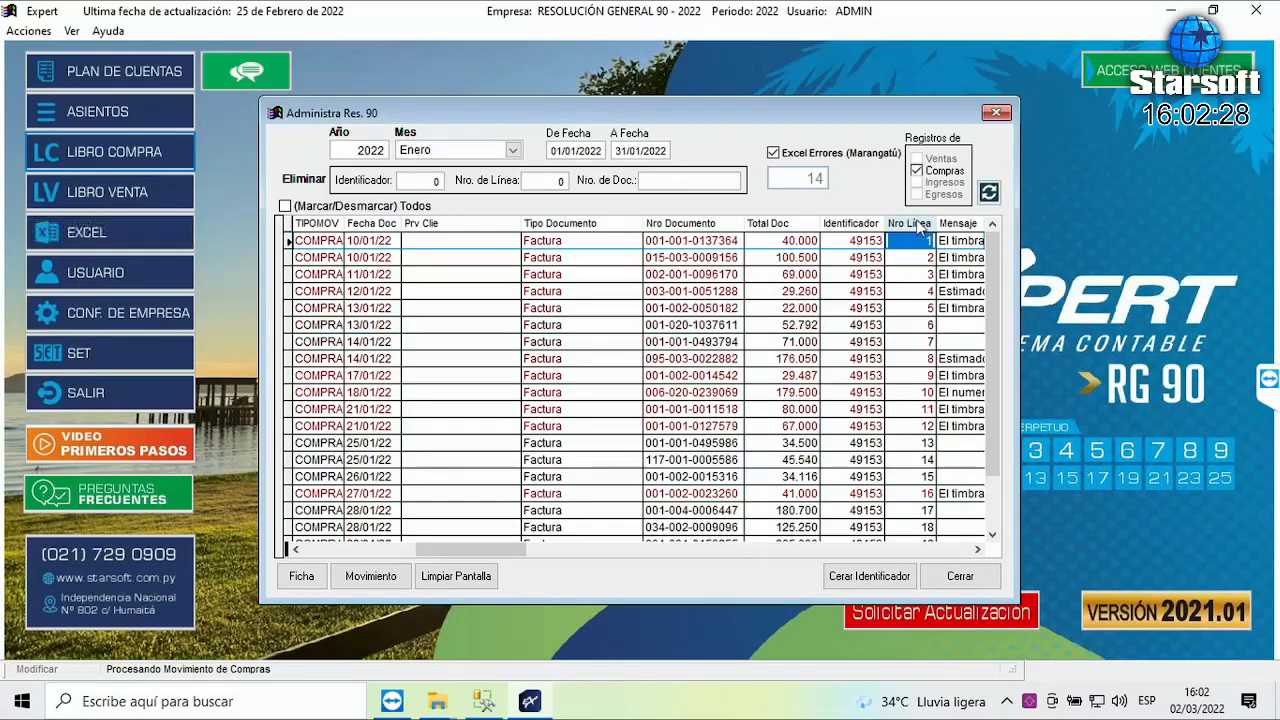
click(958, 224)
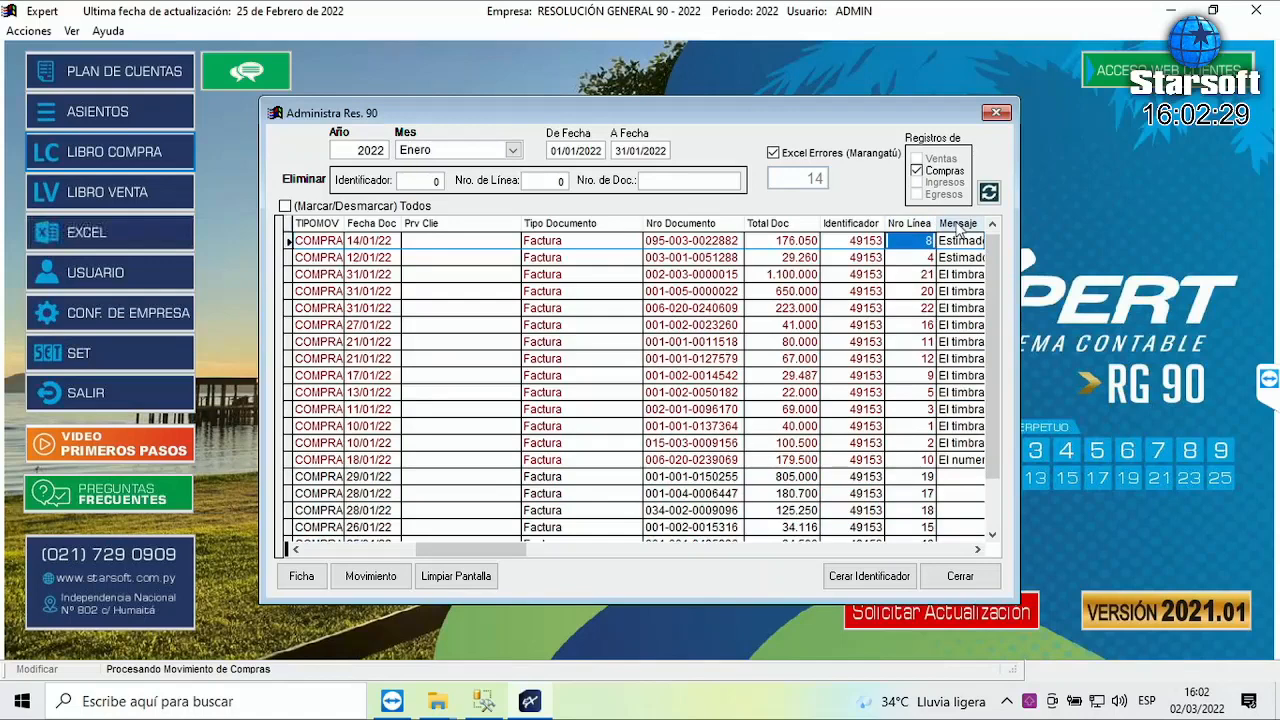
- Step through the sorted records, reviewing each one's error message
click(923, 461)
key(Up)
key(Up)
key(Up)
key(Up)
key(ctrl+Home)
key(Down)
key(Down)
key(Down)
key(Down)
key(Down)
key(Down)
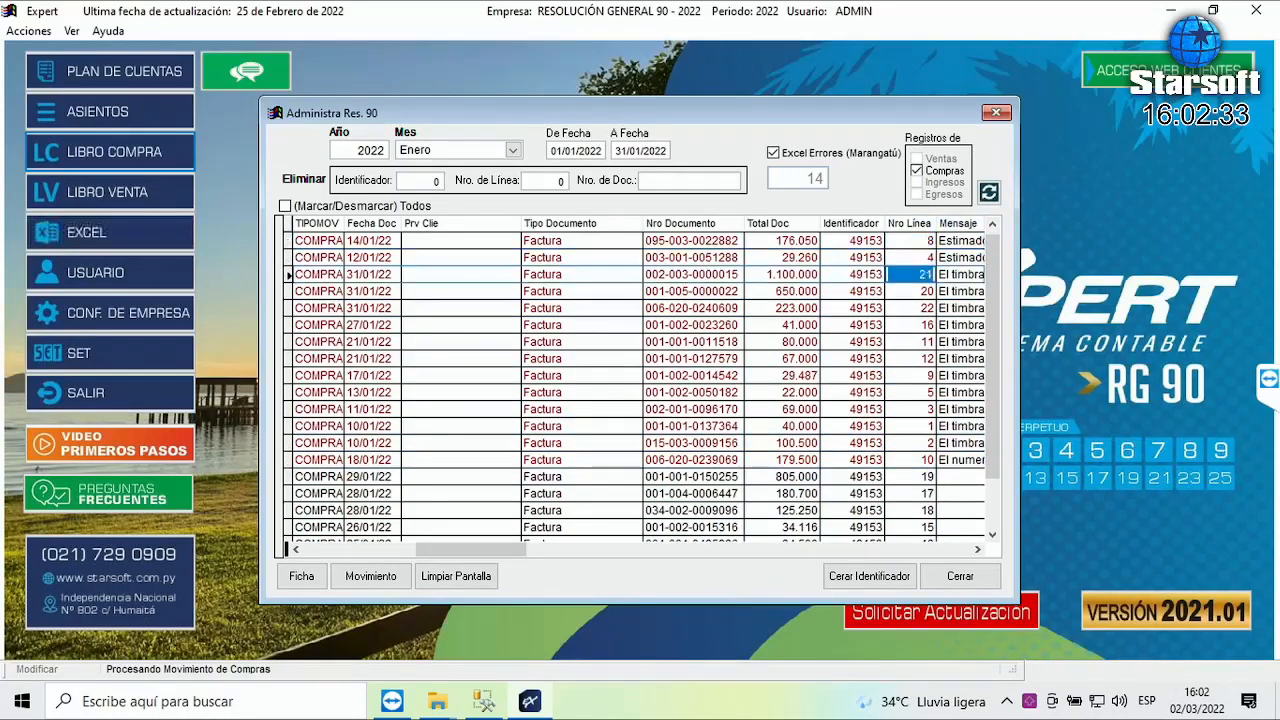
key(Down)
key(Down)
key(Down)
key(Down)
key(Down)
key(Down)
key(Down)
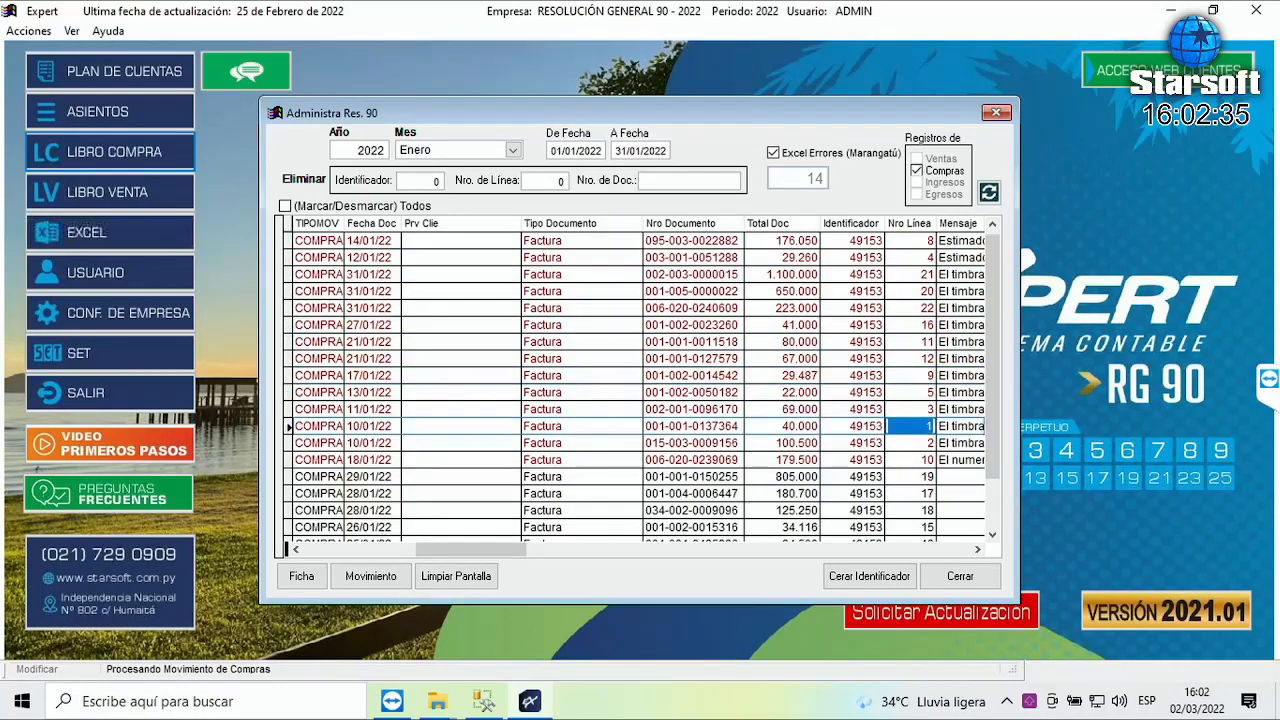
key(Up)
key(Up)
key(Up)
key(Up)
key(Up)
key(Up)
key(Up)
key(Up)
key(Up)
key(Up)
key(Up)
key(Up)
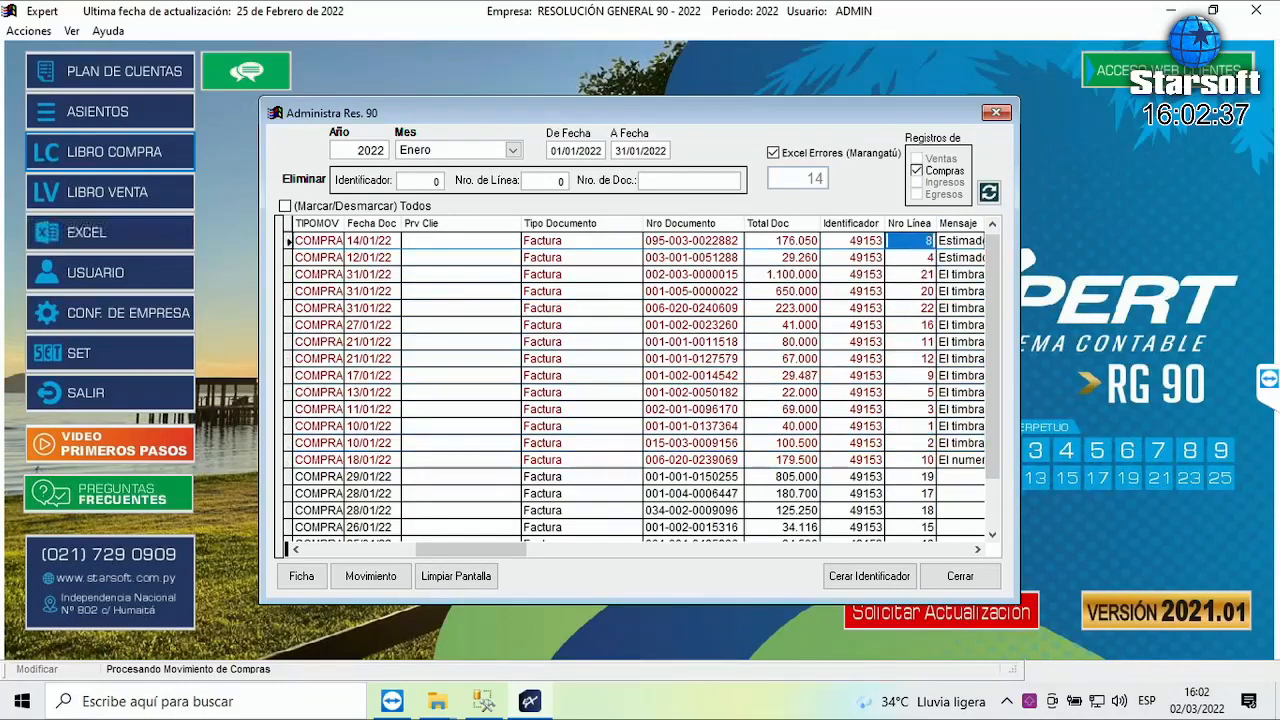
key(Down)
key(Down)
key(Down)
key(Down)
key(Down)
key(Down)
key(Down)
key(Down)
key(Down)
key(Down)
key(Down)
key(Up)
key(Up)
key(Up)
key(Up)
key(Up)
key(Up)
key(Up)
key(Up)
key(Up)
key(Up)
key(Up)
key(Up)
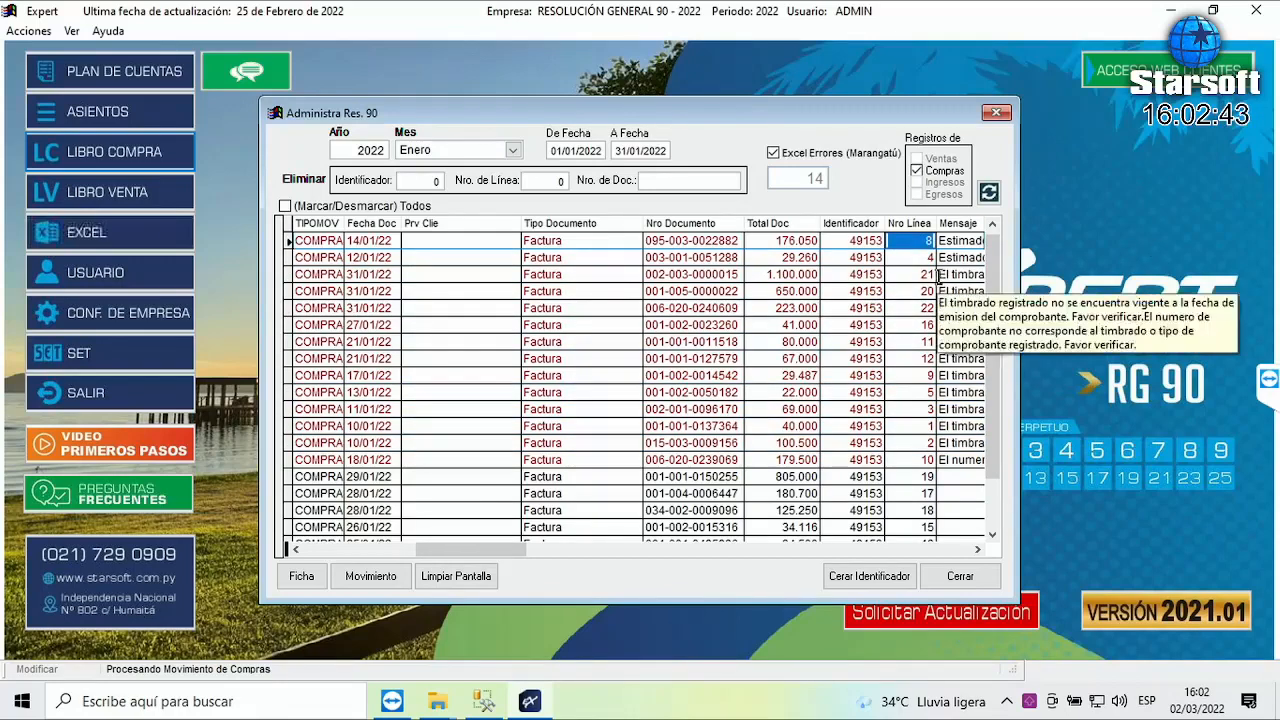
scroll(934, 318, down, 5)
scroll(932, 396, up, 1)
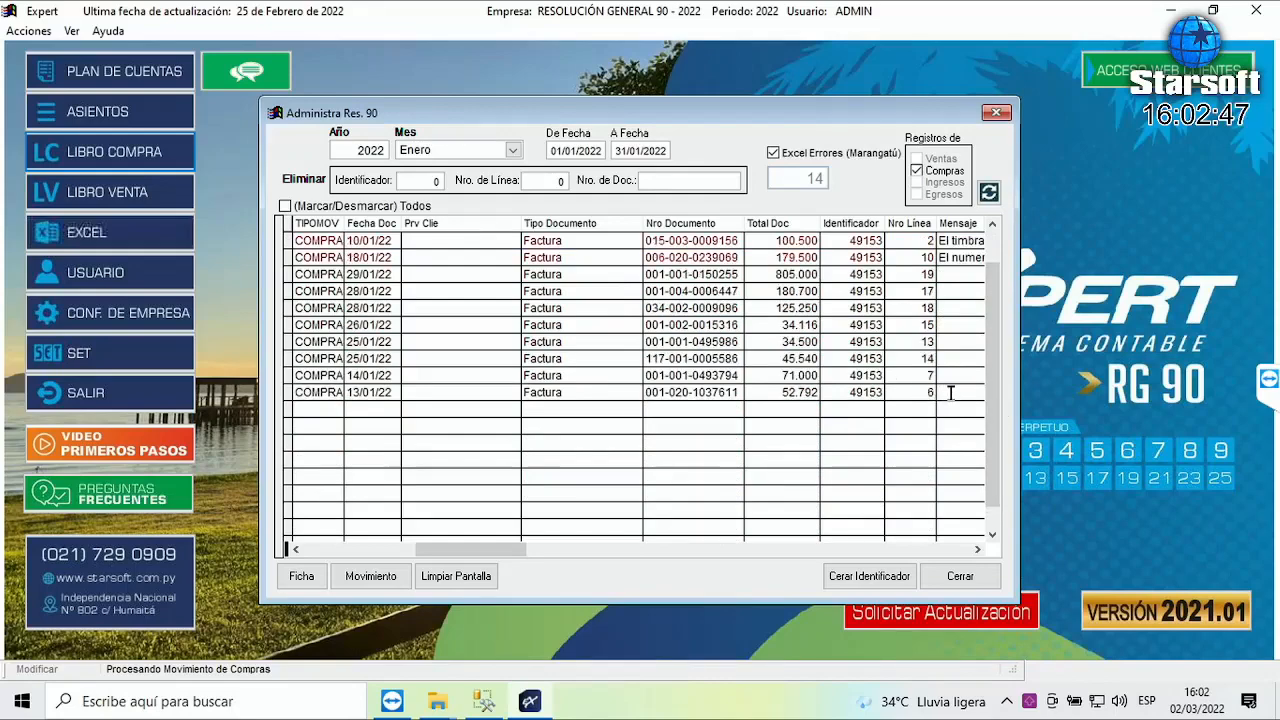
scroll(950, 392, up, 2)
scroll(961, 390, up, 2)
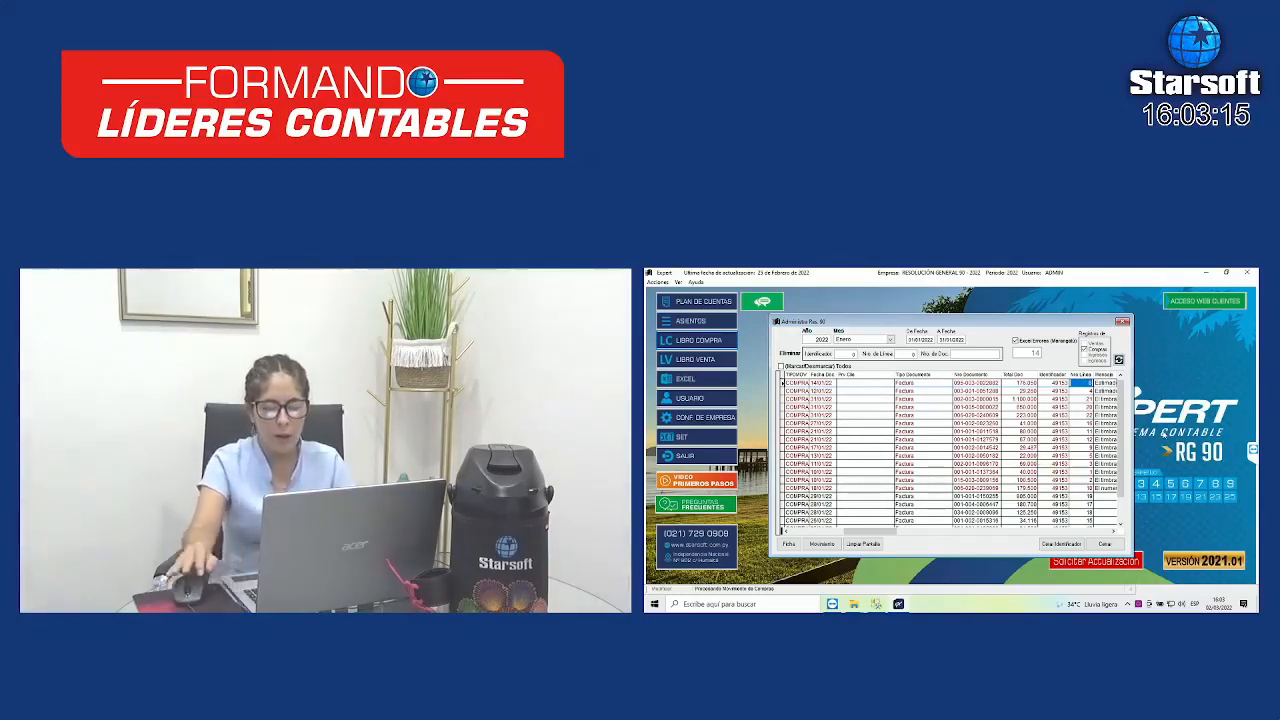
- Move left across the grid to the Marca checkbox column of the first record
key(Left)
key(Left)
key(Left)
key(Left)
key(Right)
key(Right)
key(Right)
key(Right)
key(Right)
key(Left)
key(Left)
key(Left)
key(Left)
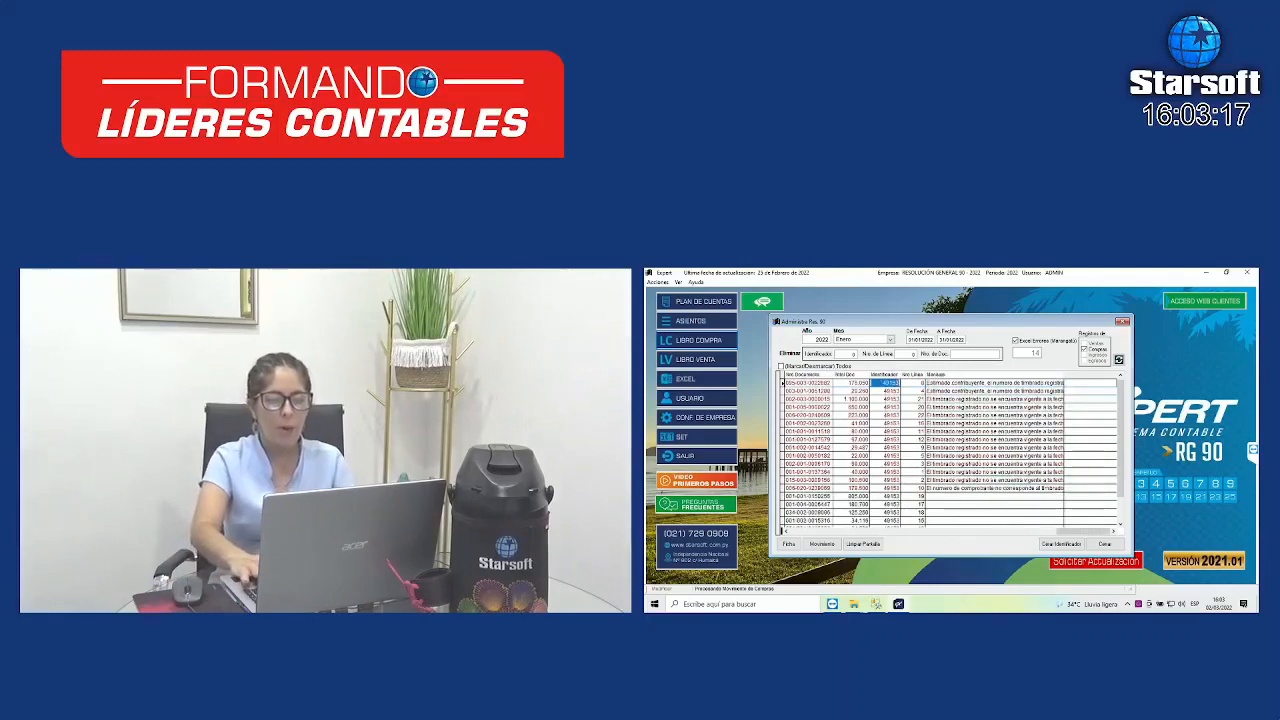
key(Left)
key(Left)
key(Left)
key(Left)
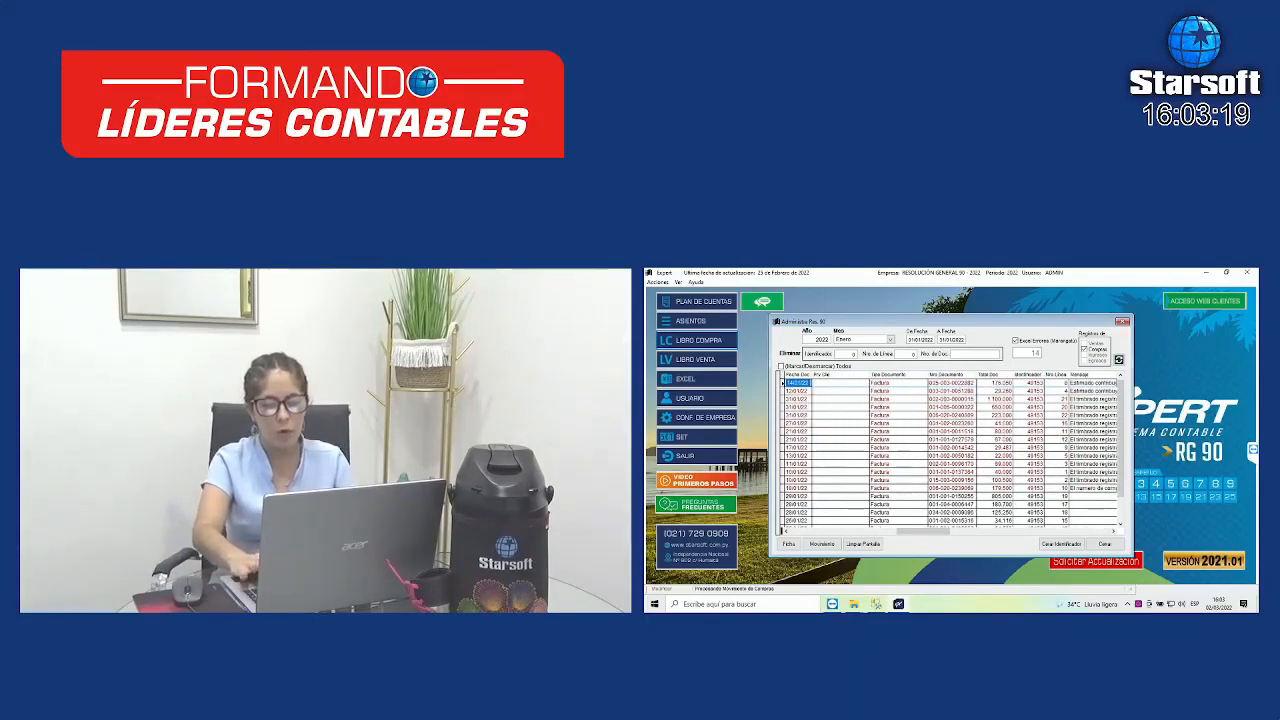
key(Left)
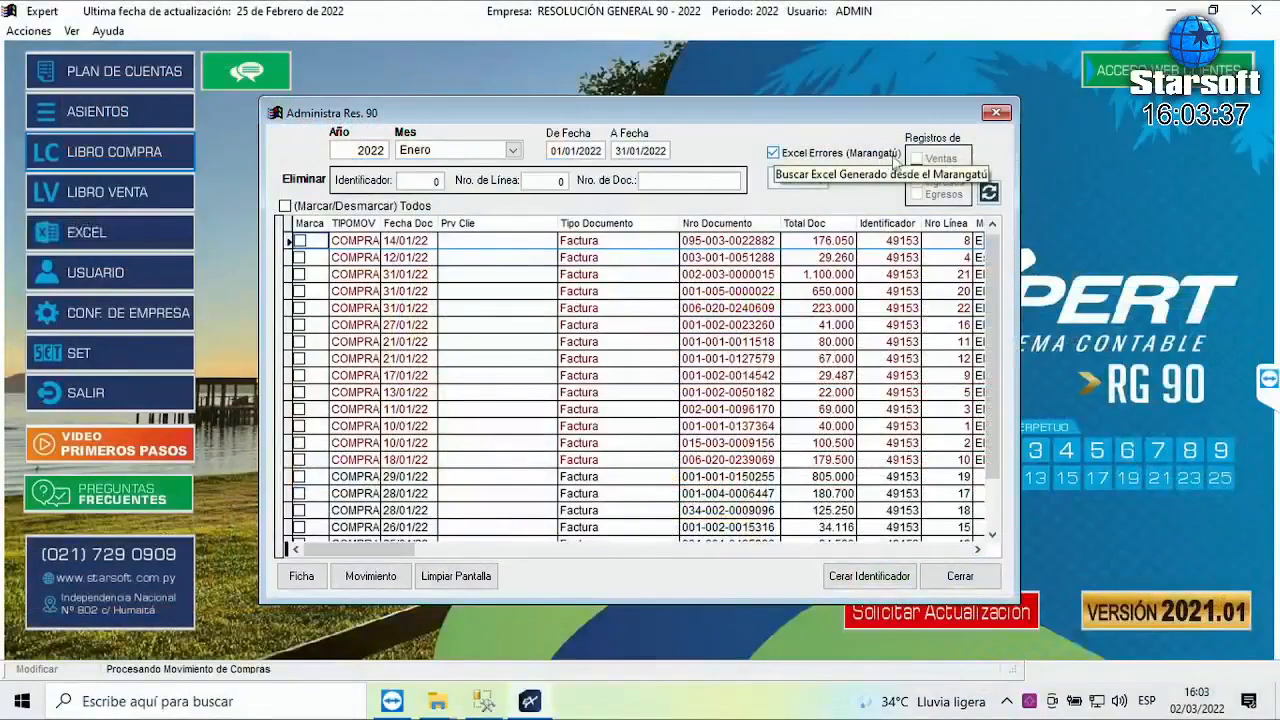
- Turn off Excel Errores (Marangatú), tick Marca on all 14 records, and reset their identifier with Cerar Identificador
click(1051, 344)
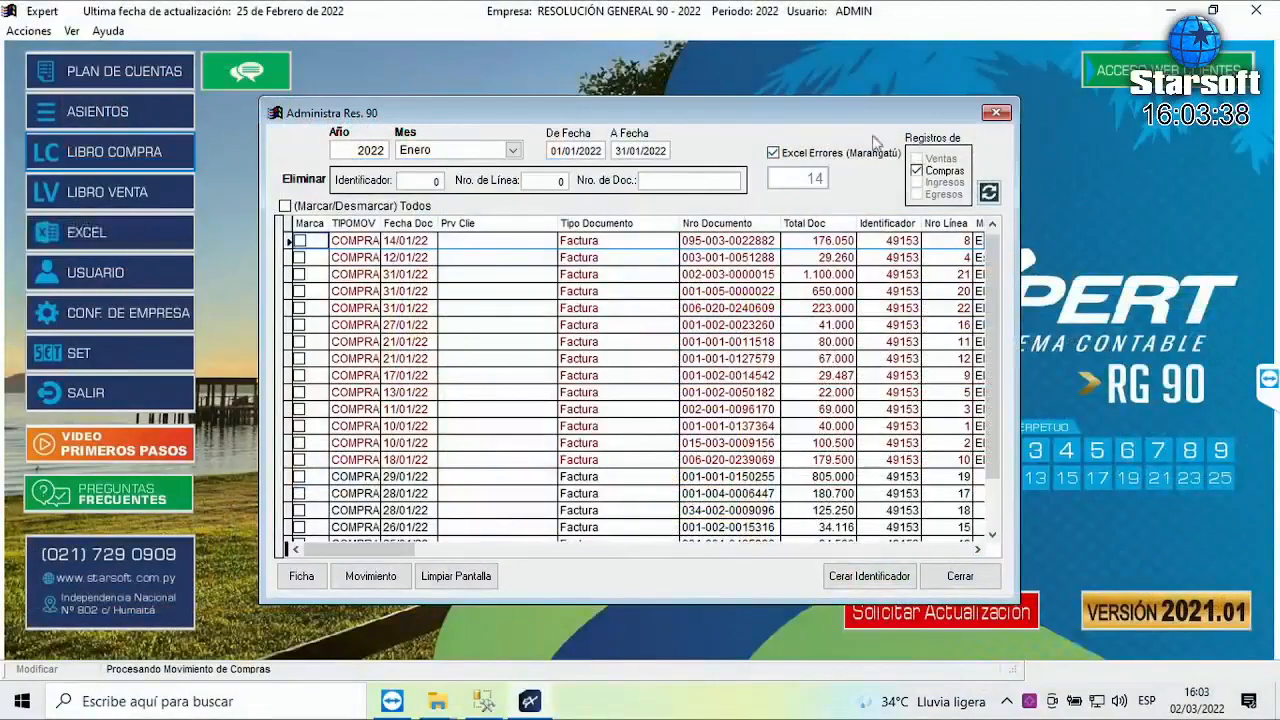
click(773, 154)
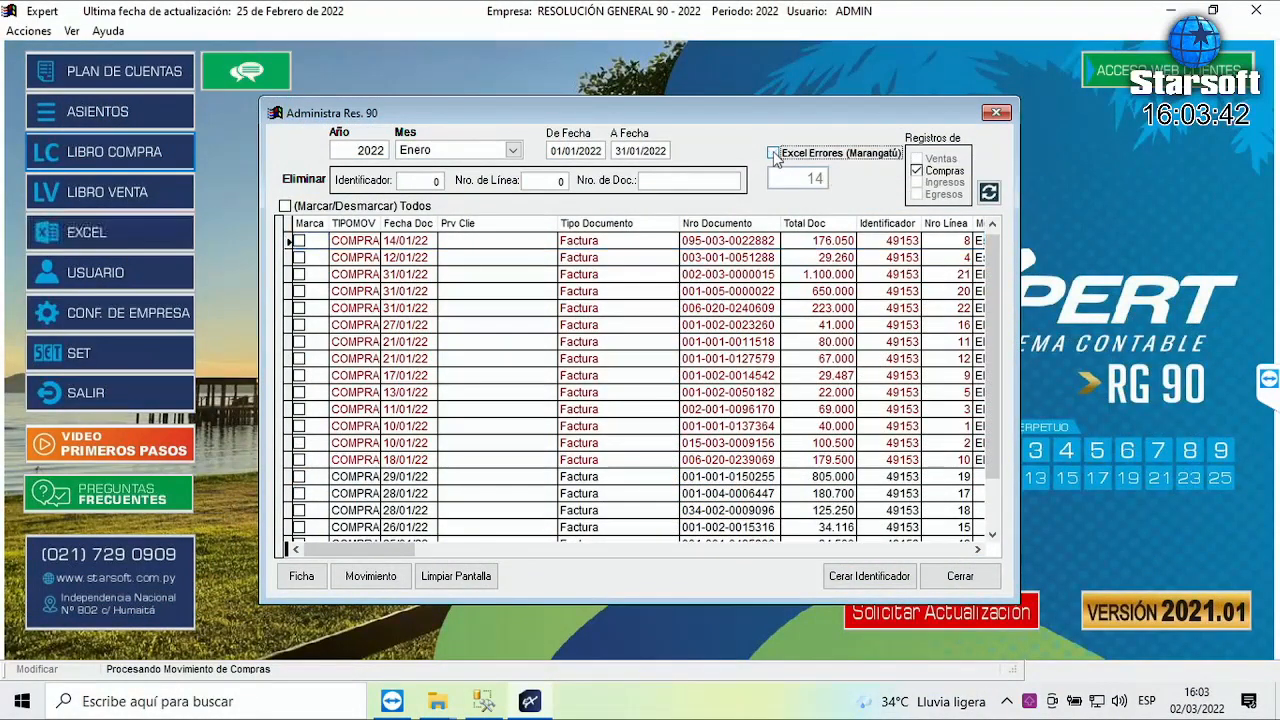
click(300, 241)
click(300, 257)
click(300, 274)
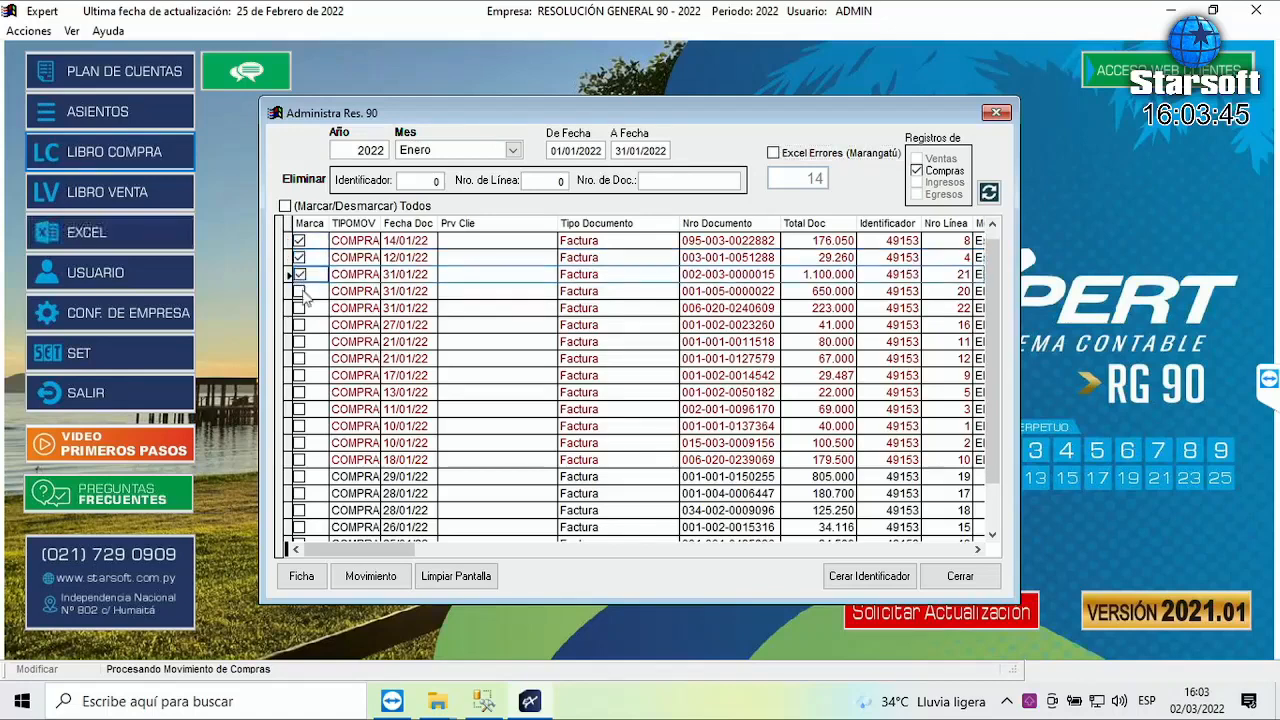
click(299, 291)
click(299, 308)
click(299, 325)
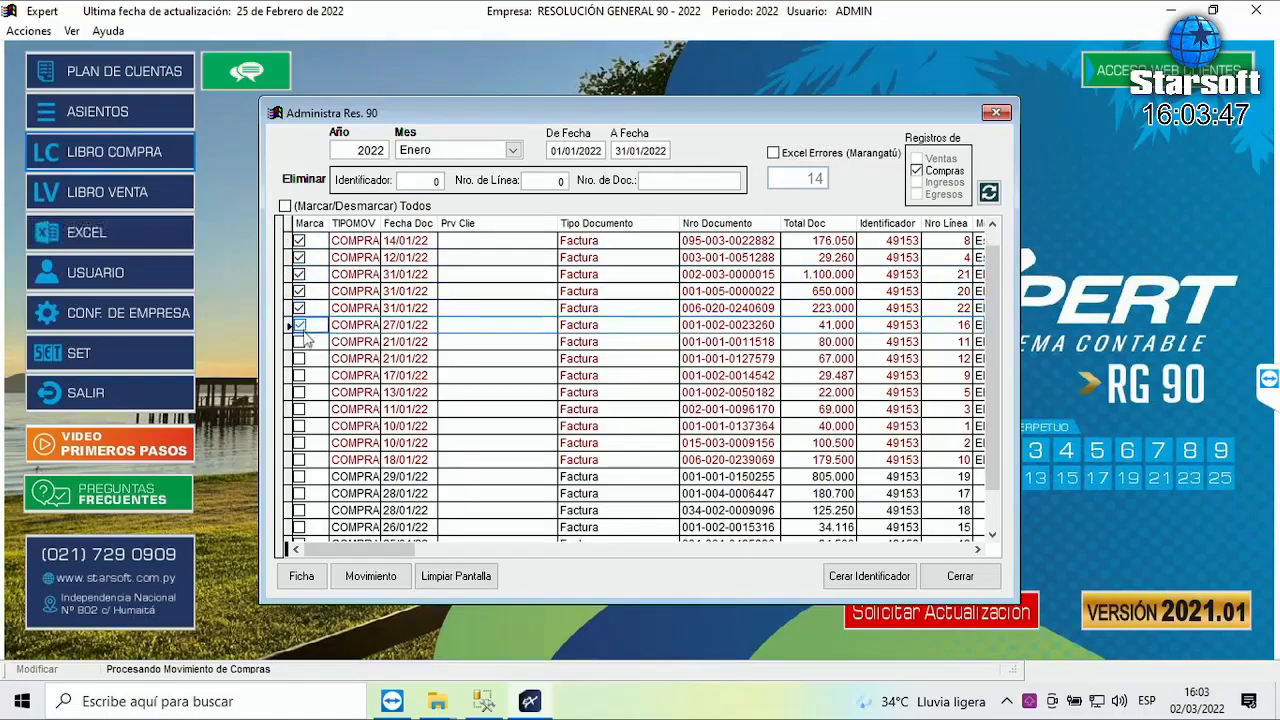
click(299, 342)
click(299, 358)
click(299, 375)
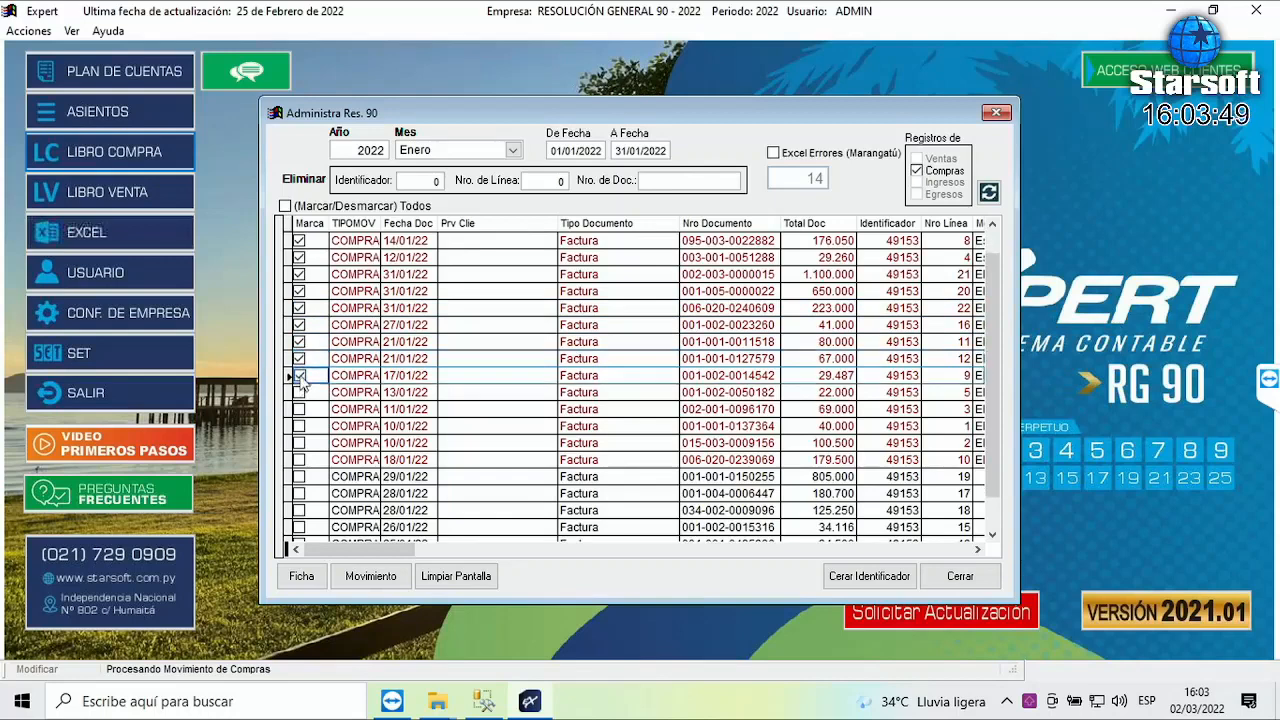
click(299, 392)
click(299, 409)
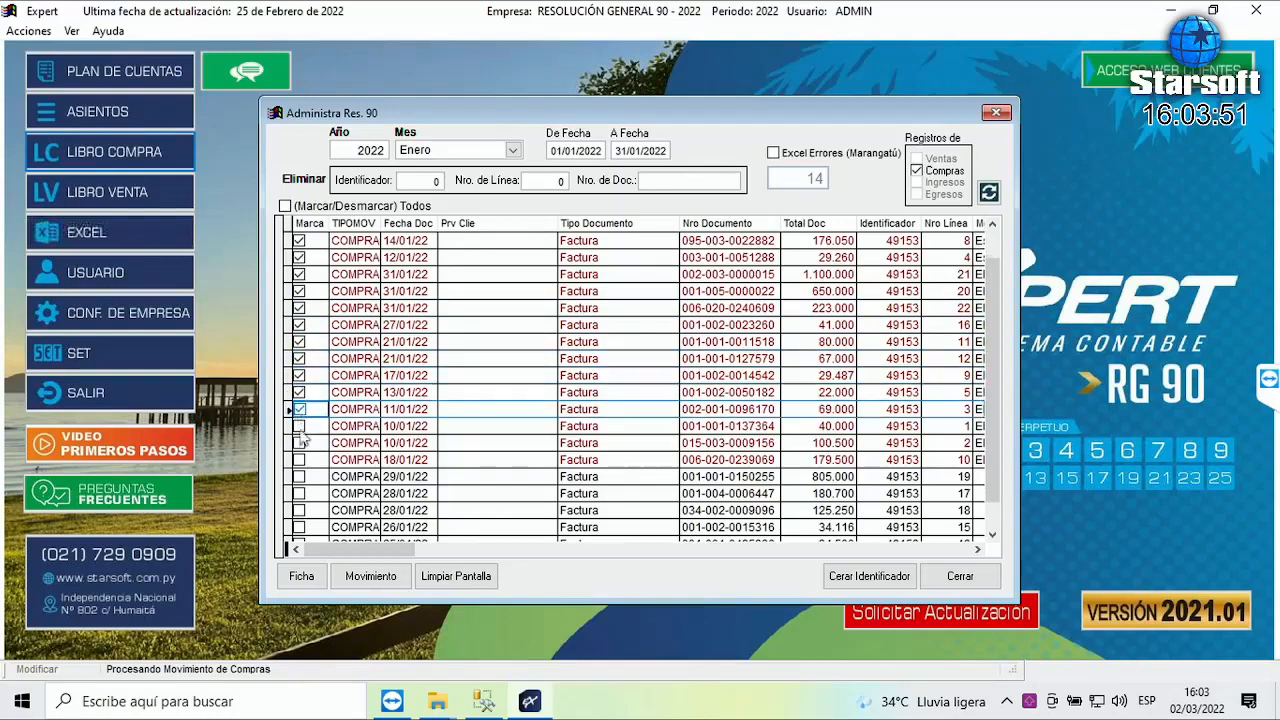
click(299, 426)
click(299, 442)
click(299, 459)
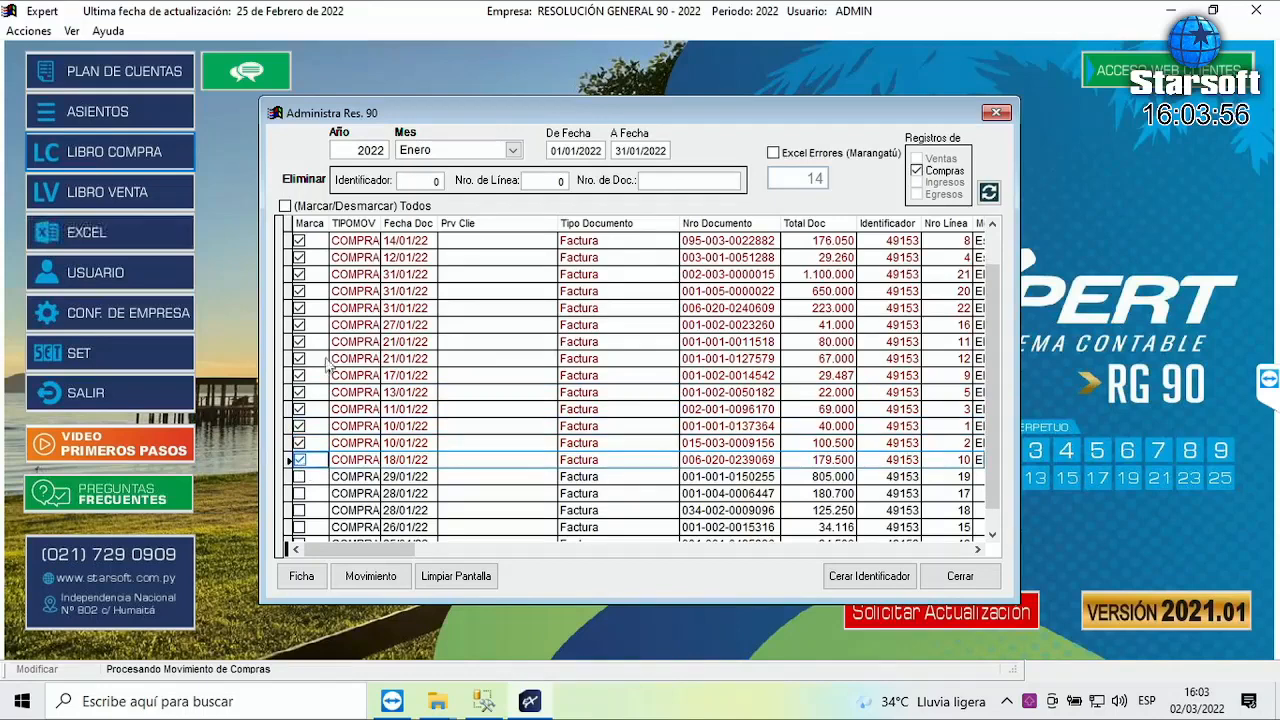
click(878, 586)
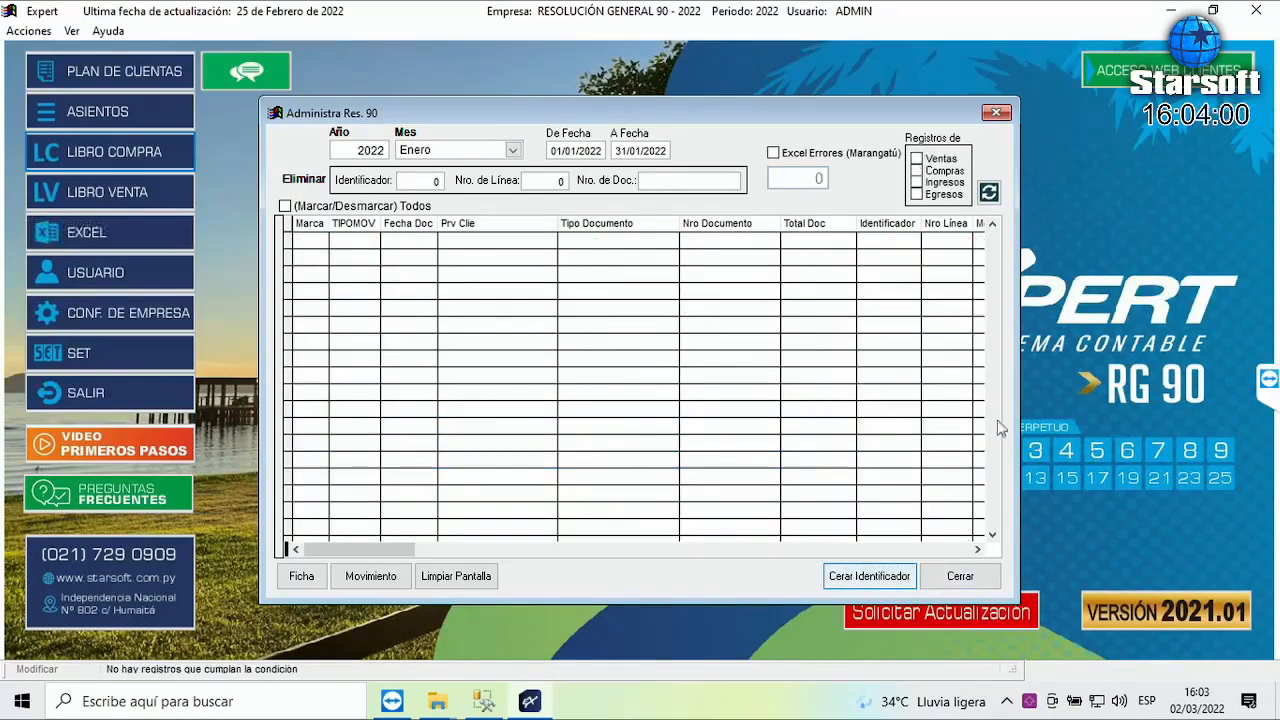
- Close the administration window and generate the January 2022 Compras RG90 file in Txt format
click(962, 577)
click(133, 31)
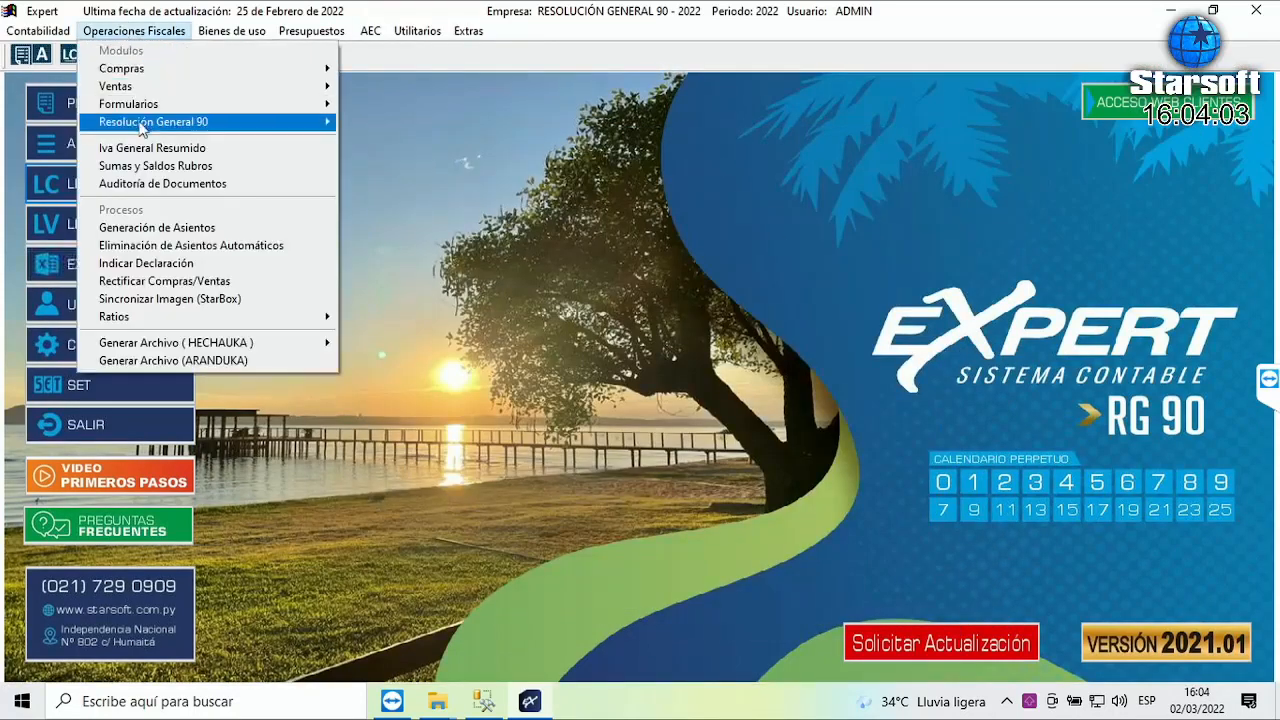
mouse_move(141, 127)
click(407, 122)
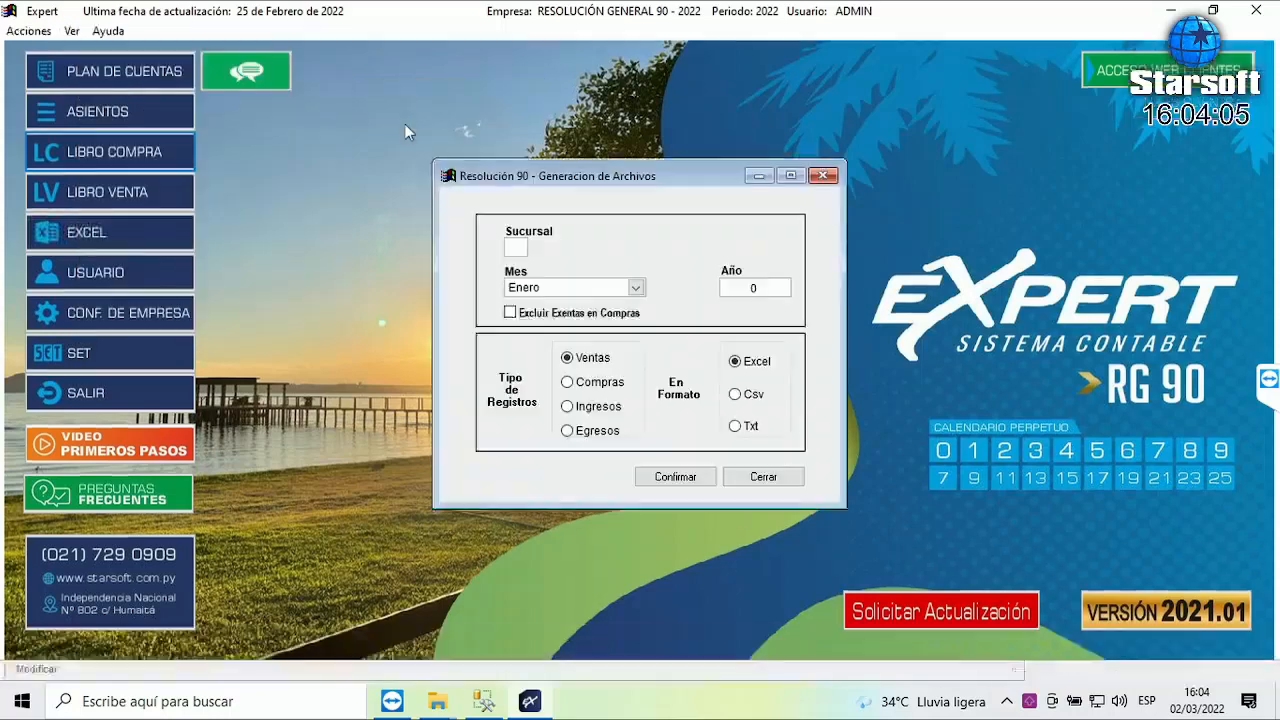
click(590, 405)
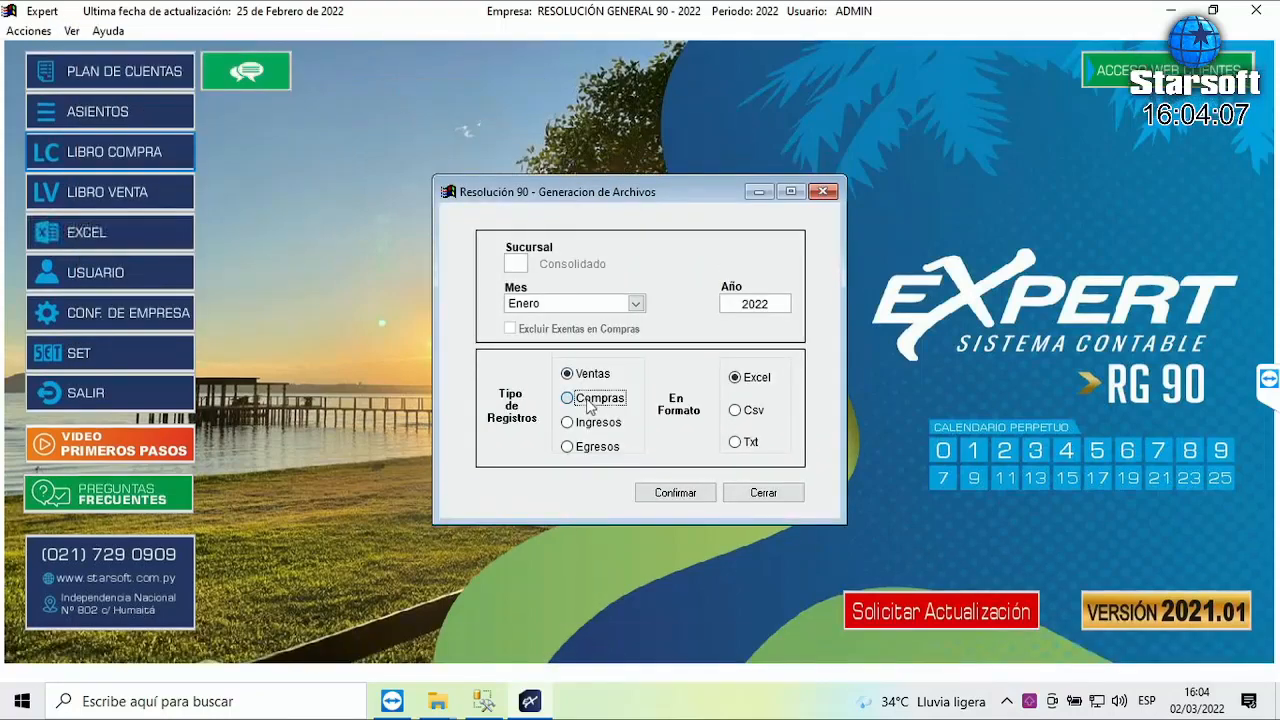
click(752, 444)
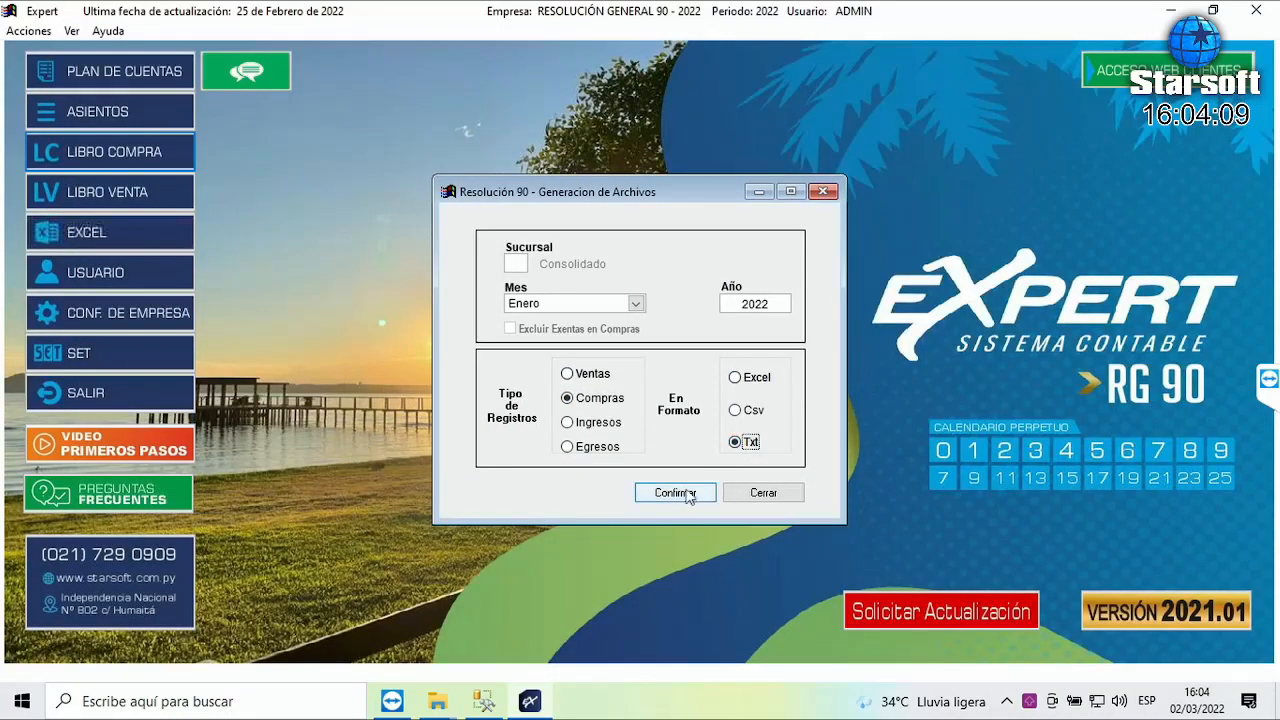
click(690, 492)
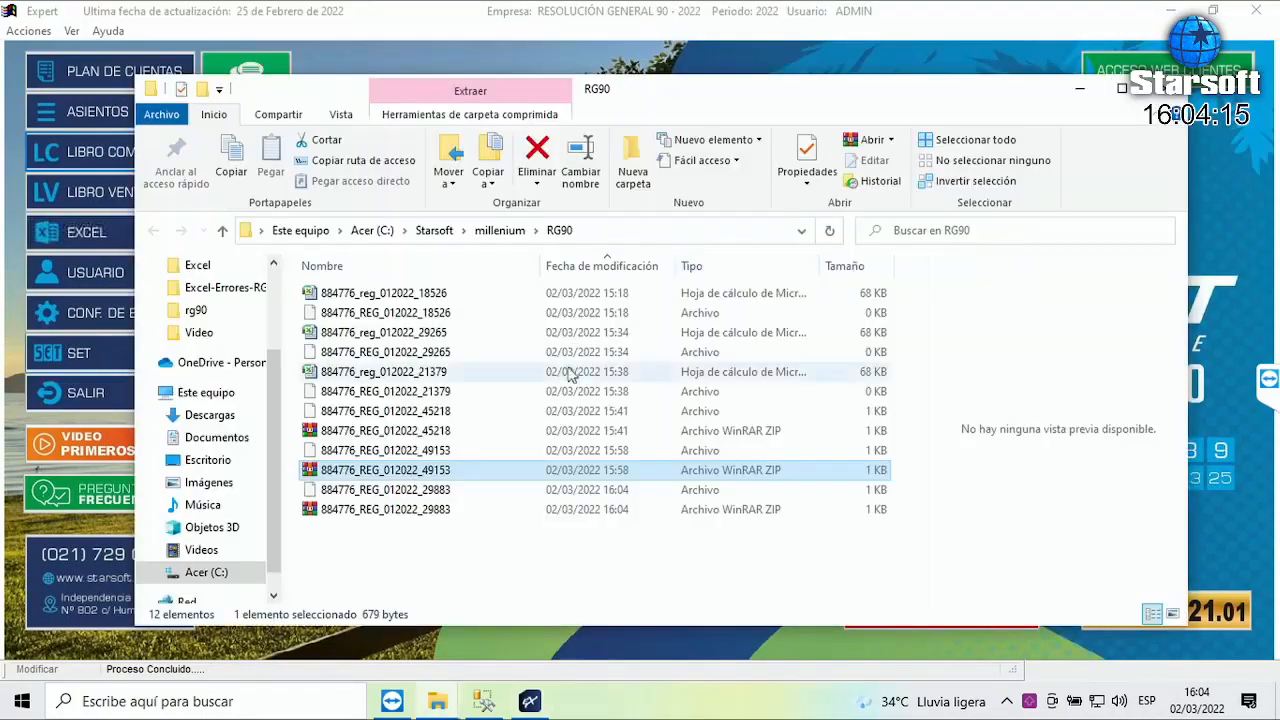
- Select the new 29883 ZIP in the RG90 folder and bring Expert back to the front
click(399, 512)
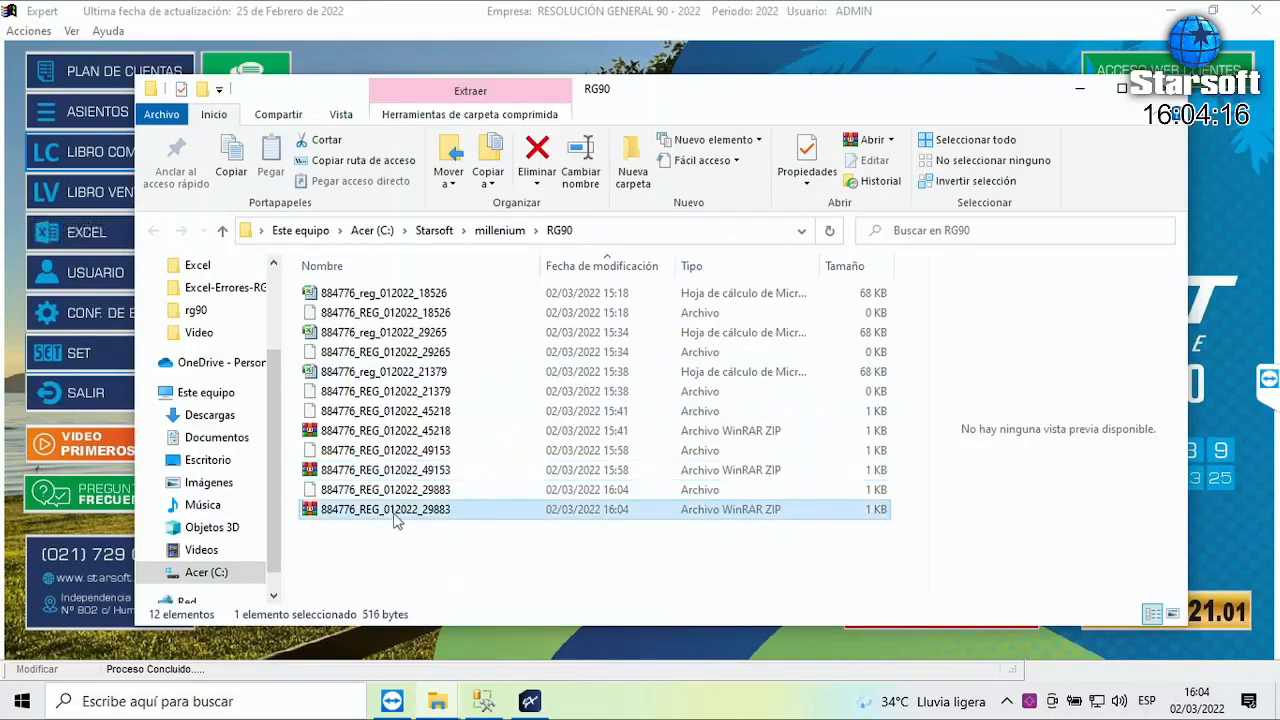
click(200, 28)
- Open Administrar Identificador Res.90 and load January (Enero) Compras records
click(755, 491)
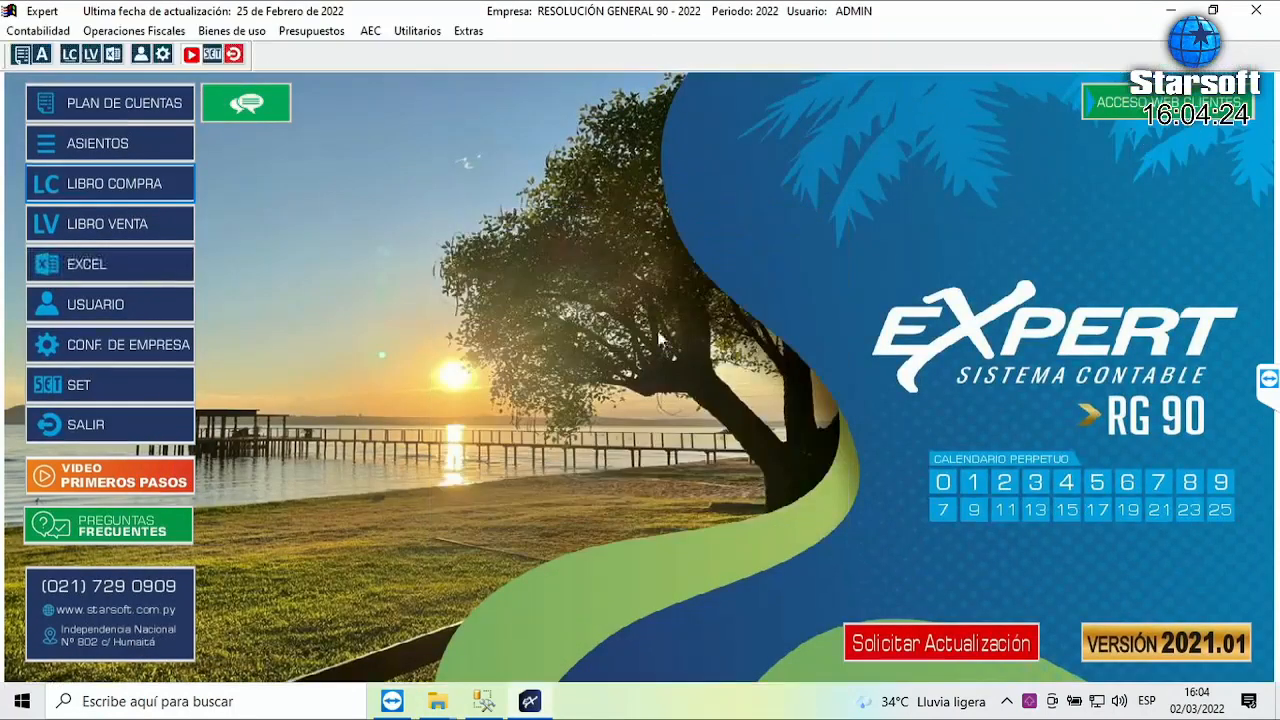
click(133, 30)
mouse_move(128, 70)
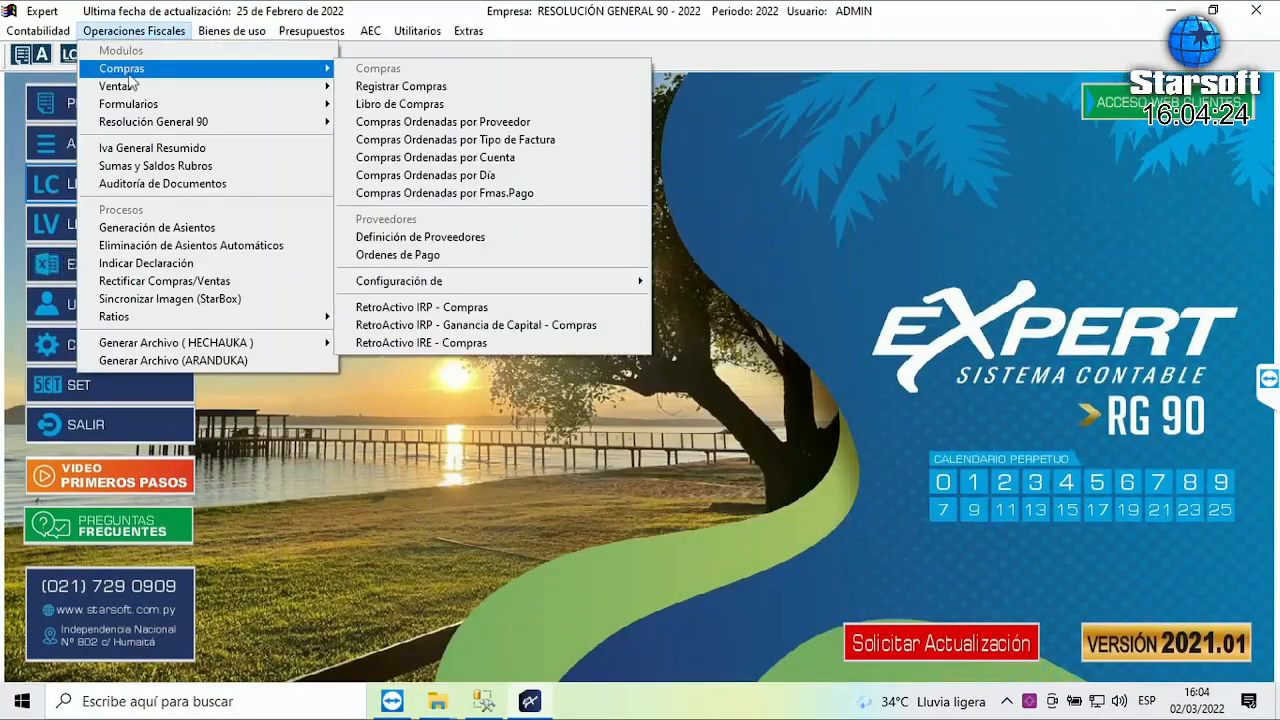
mouse_move(155, 124)
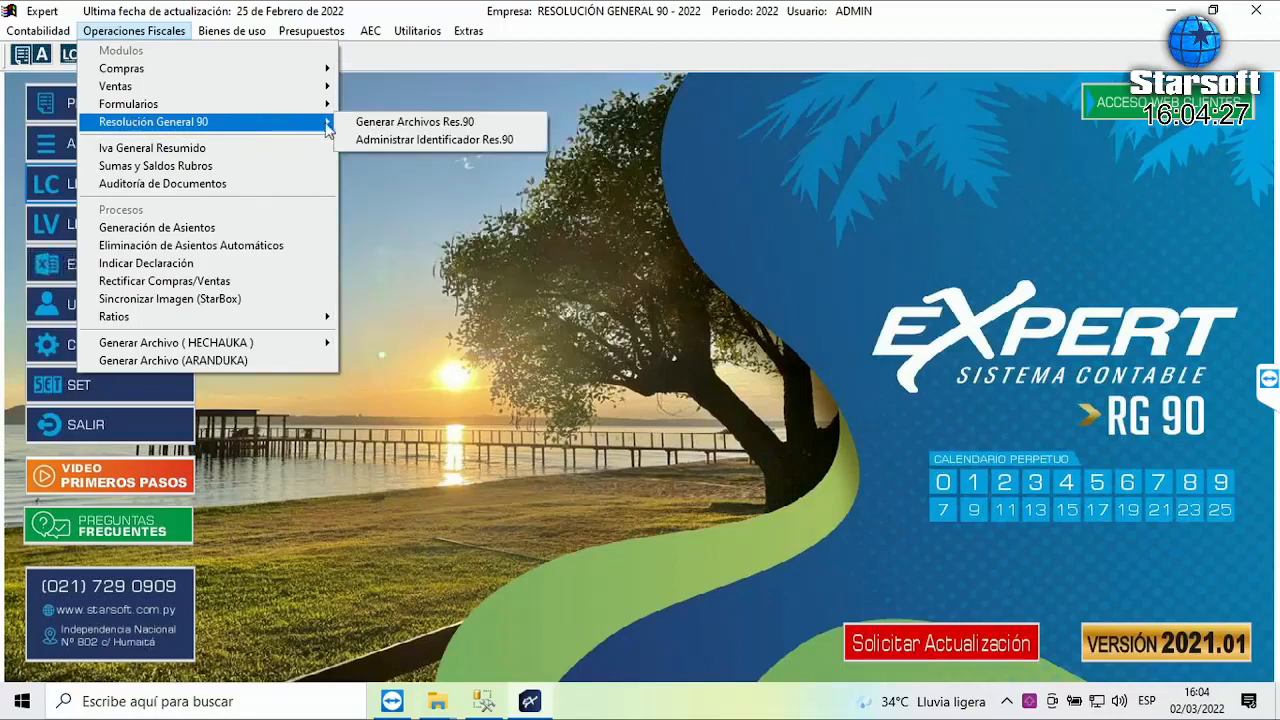
click(409, 142)
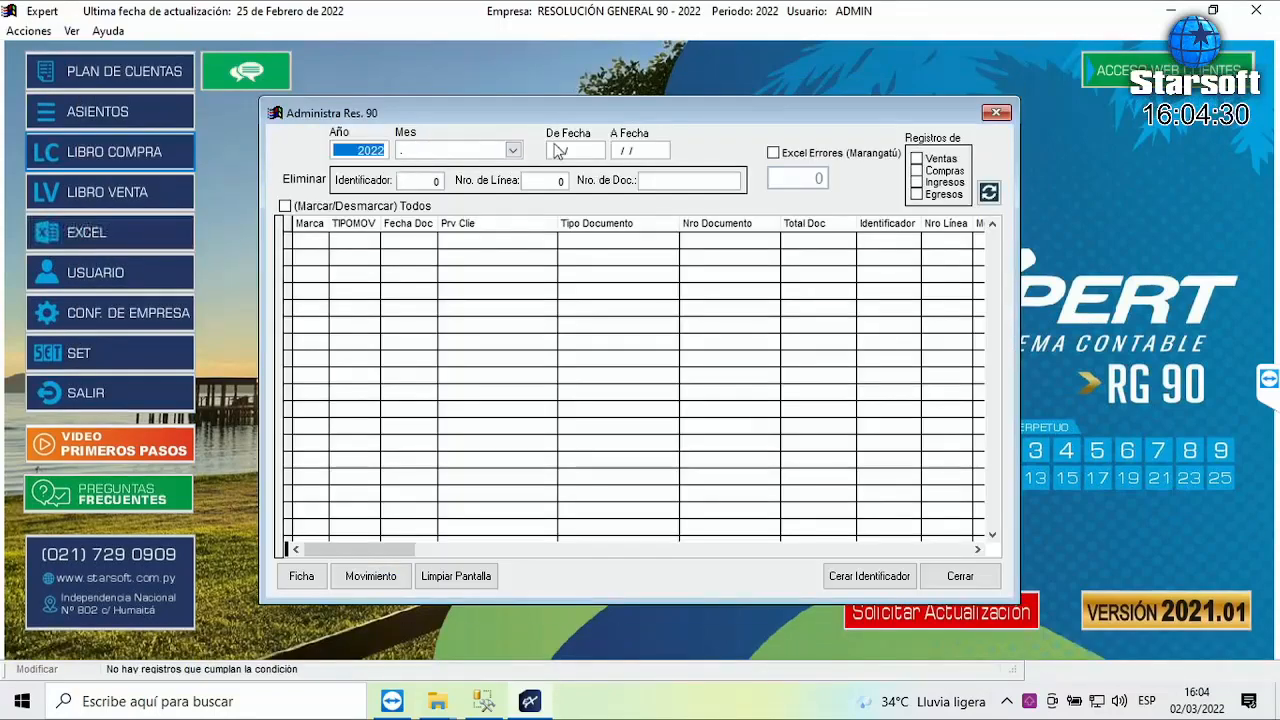
click(512, 150)
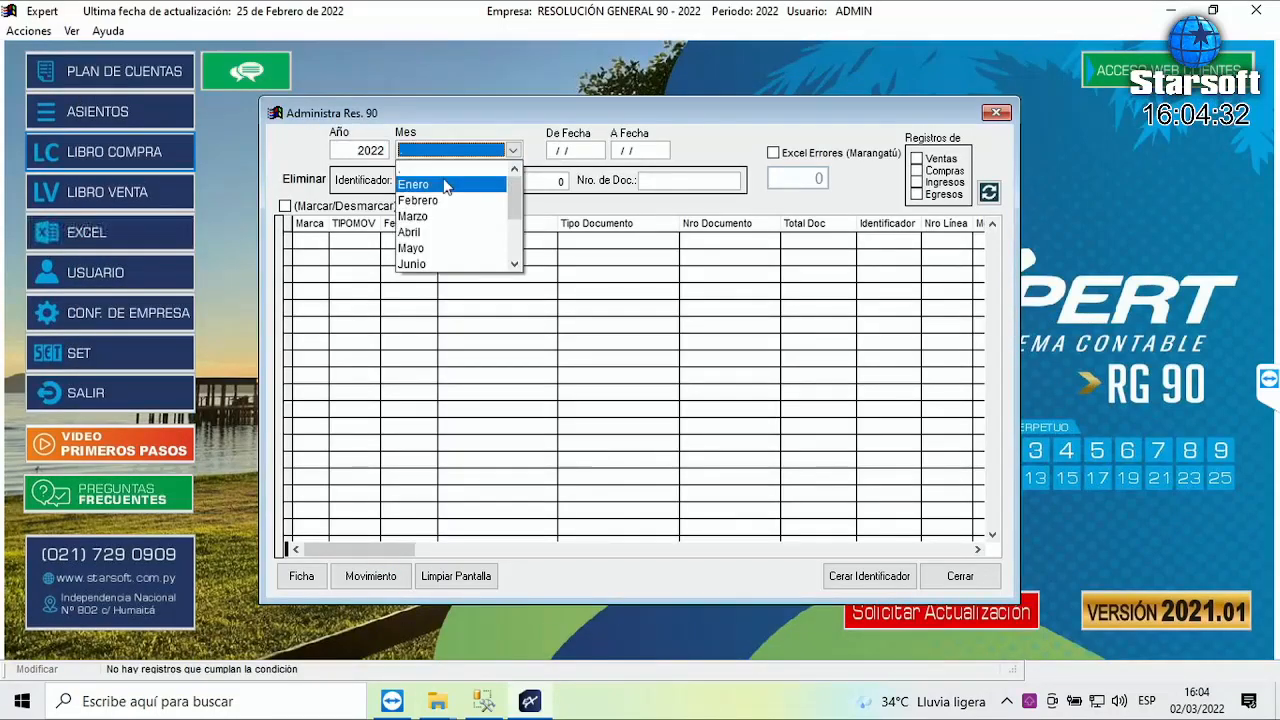
click(445, 184)
key(Tab)
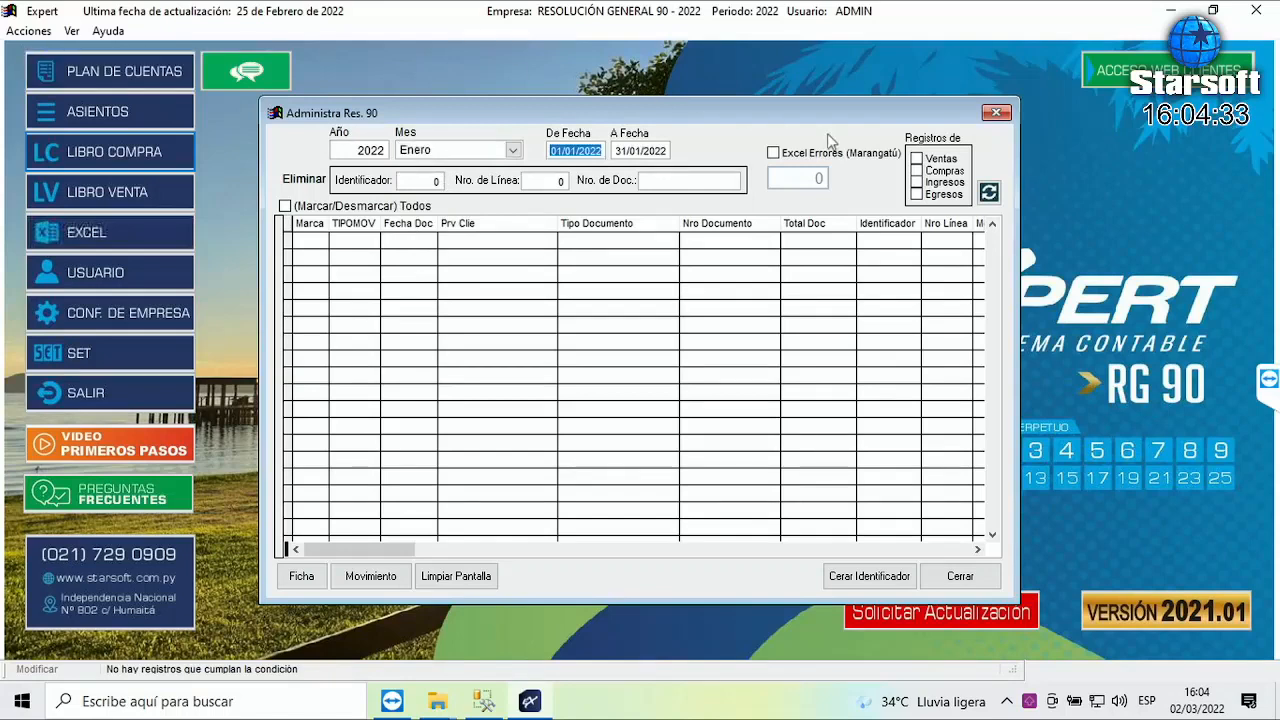
click(918, 173)
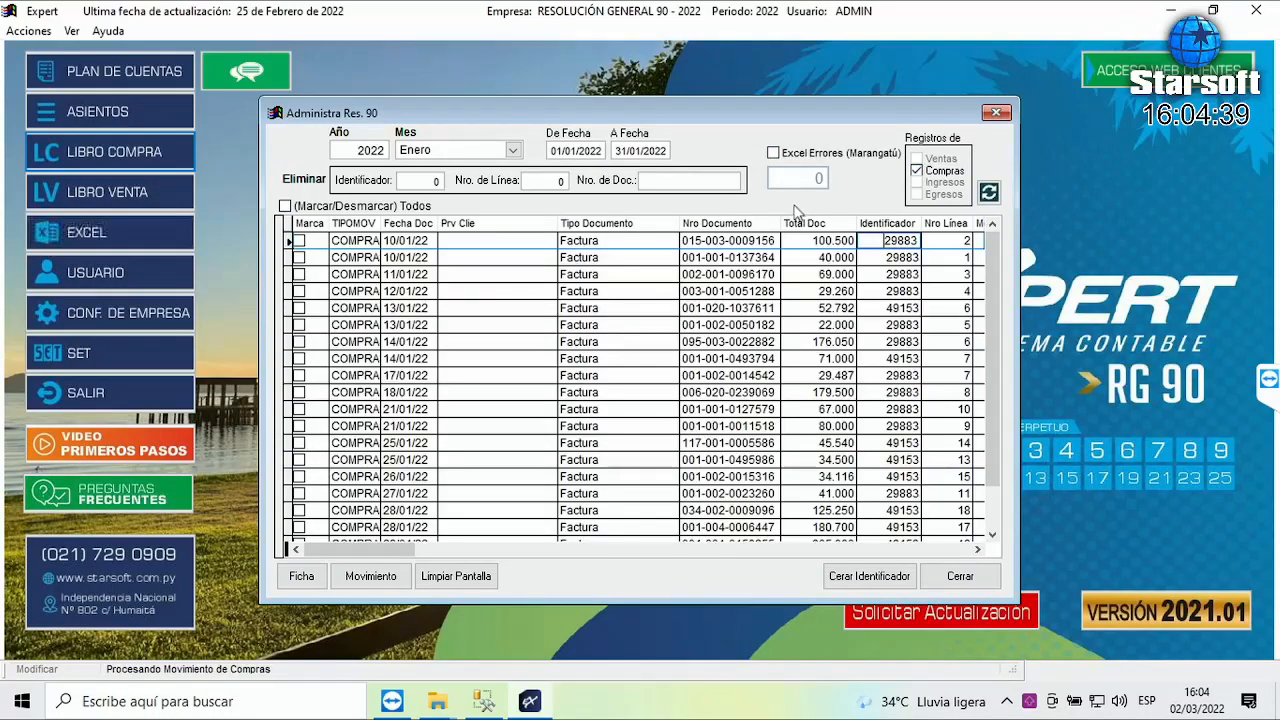
- Sort by Identificador and compare the 29883 records with the remaining 49153 ones
key(ctrl+End)
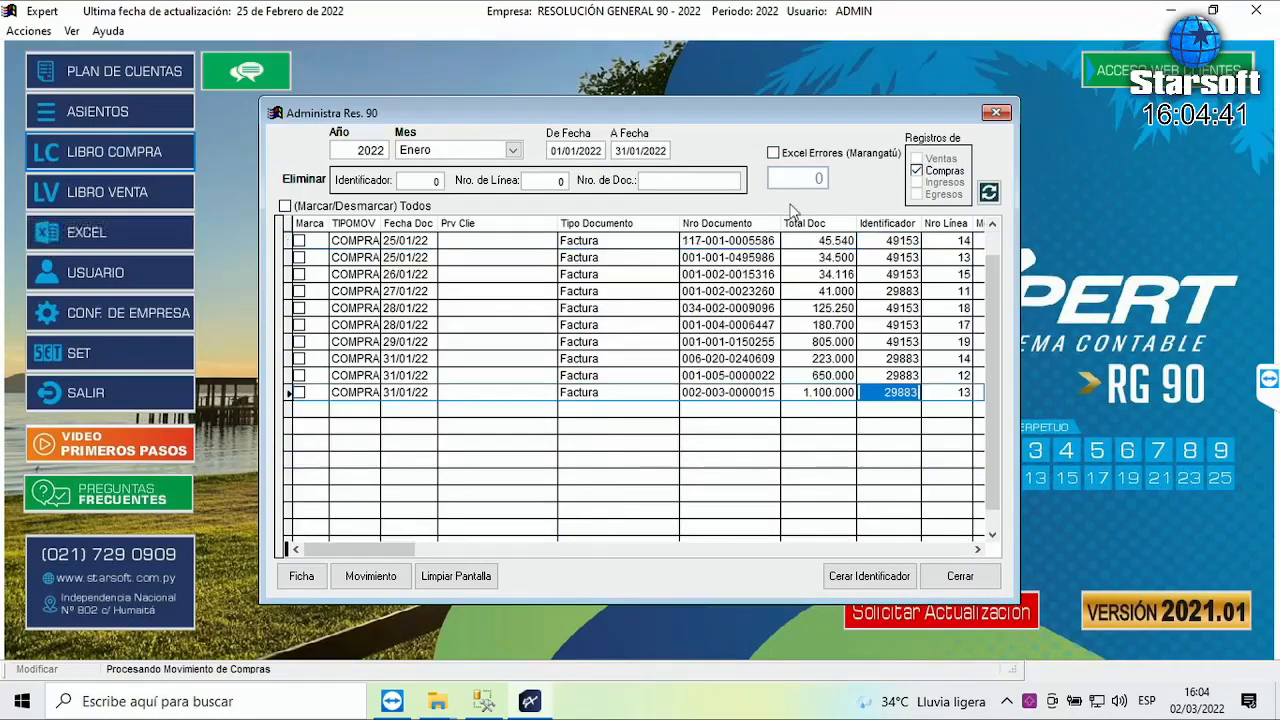
key(ctrl+Home)
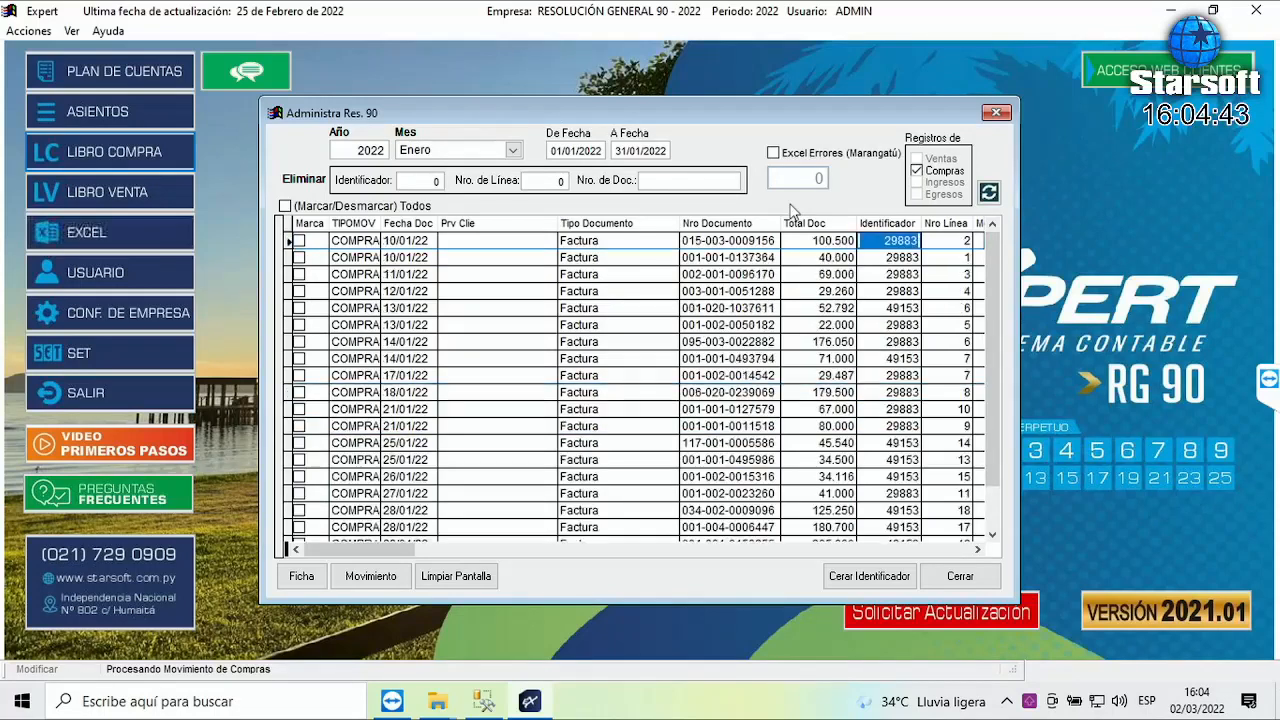
click(900, 225)
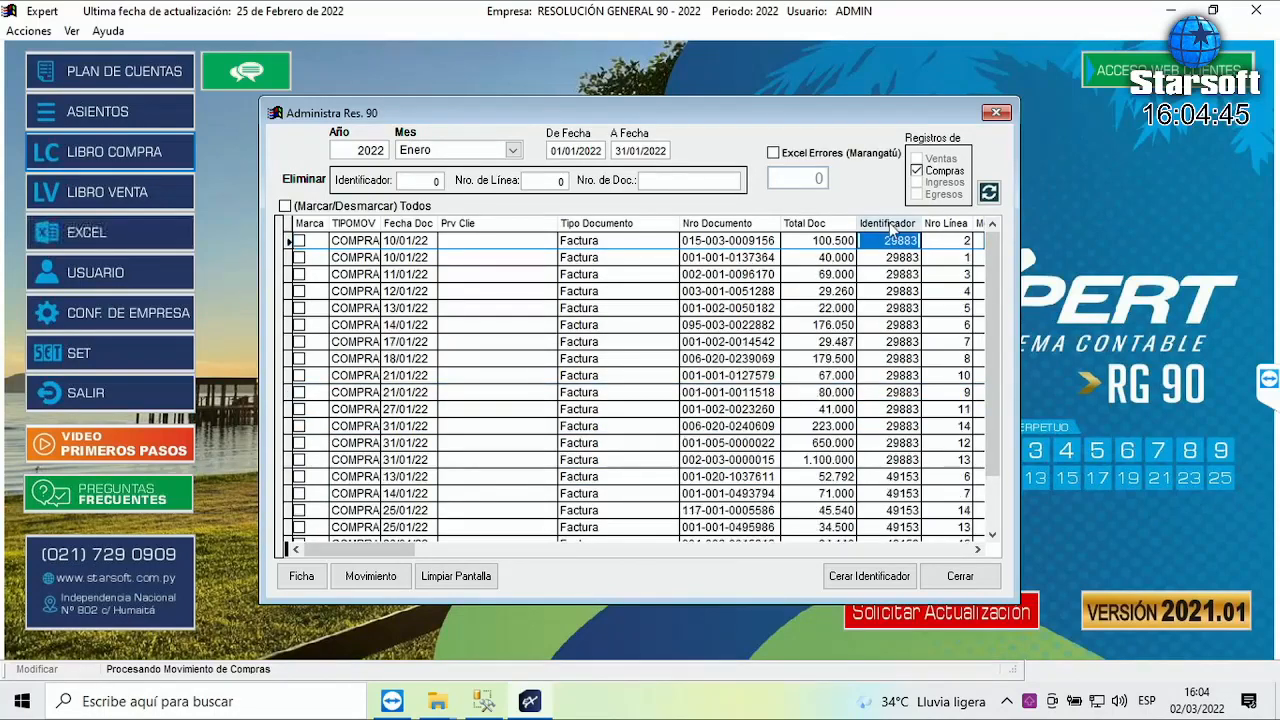
click(879, 477)
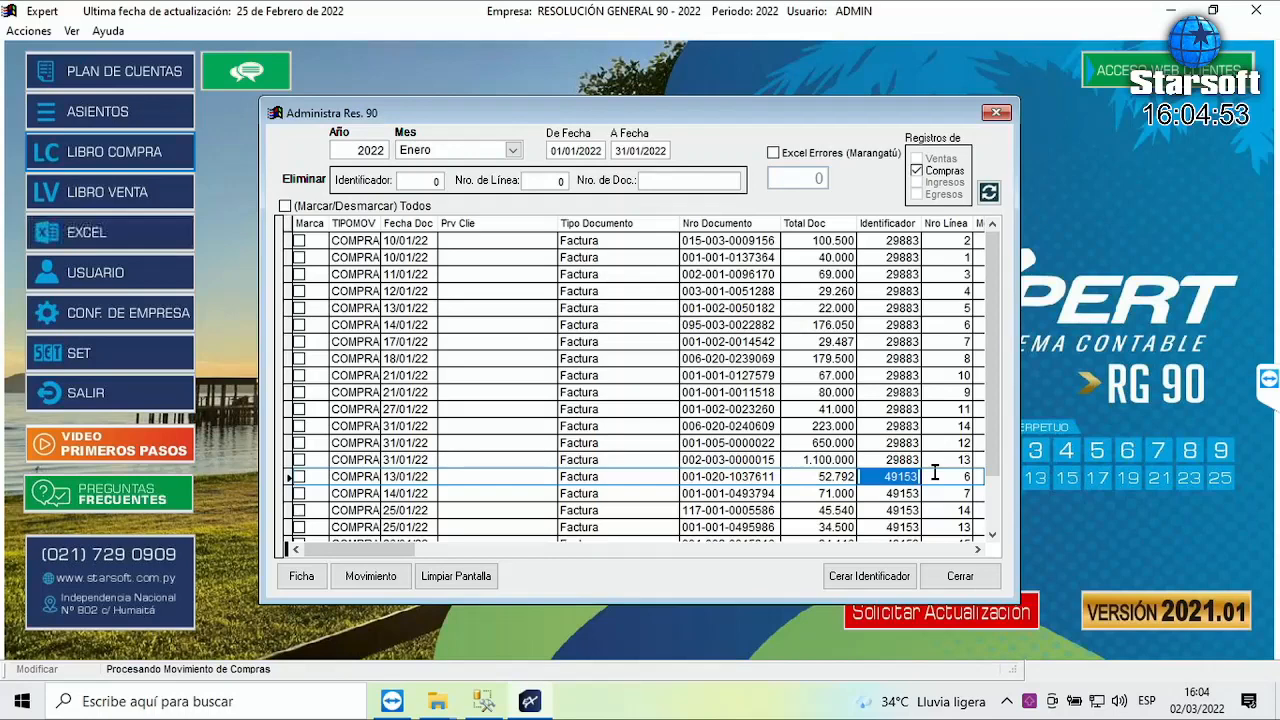
click(868, 242)
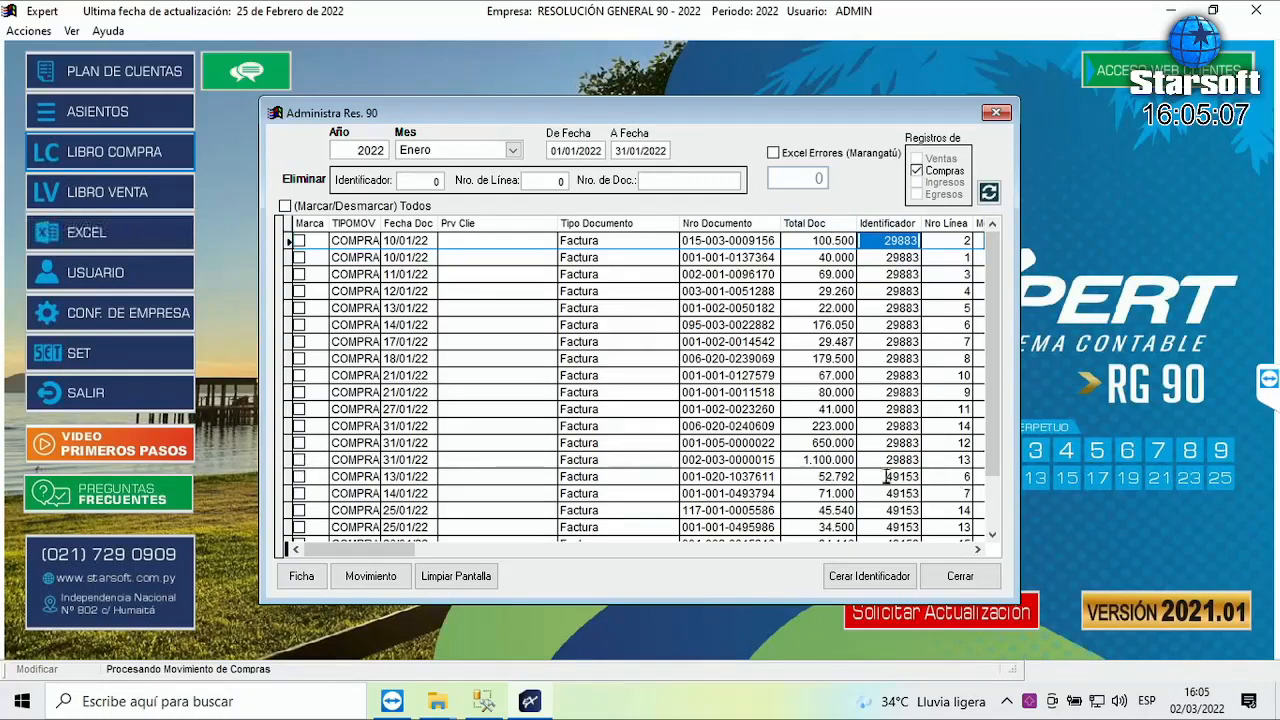
click(305, 462)
click(301, 448)
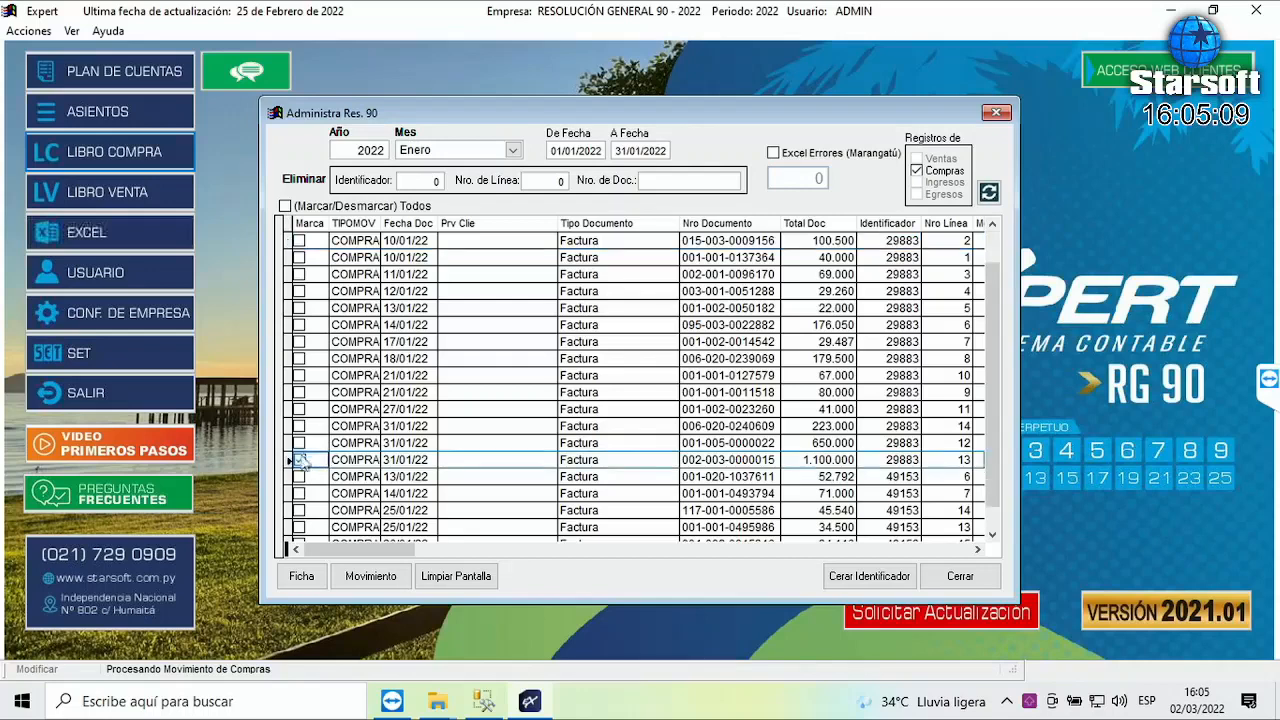
click(303, 428)
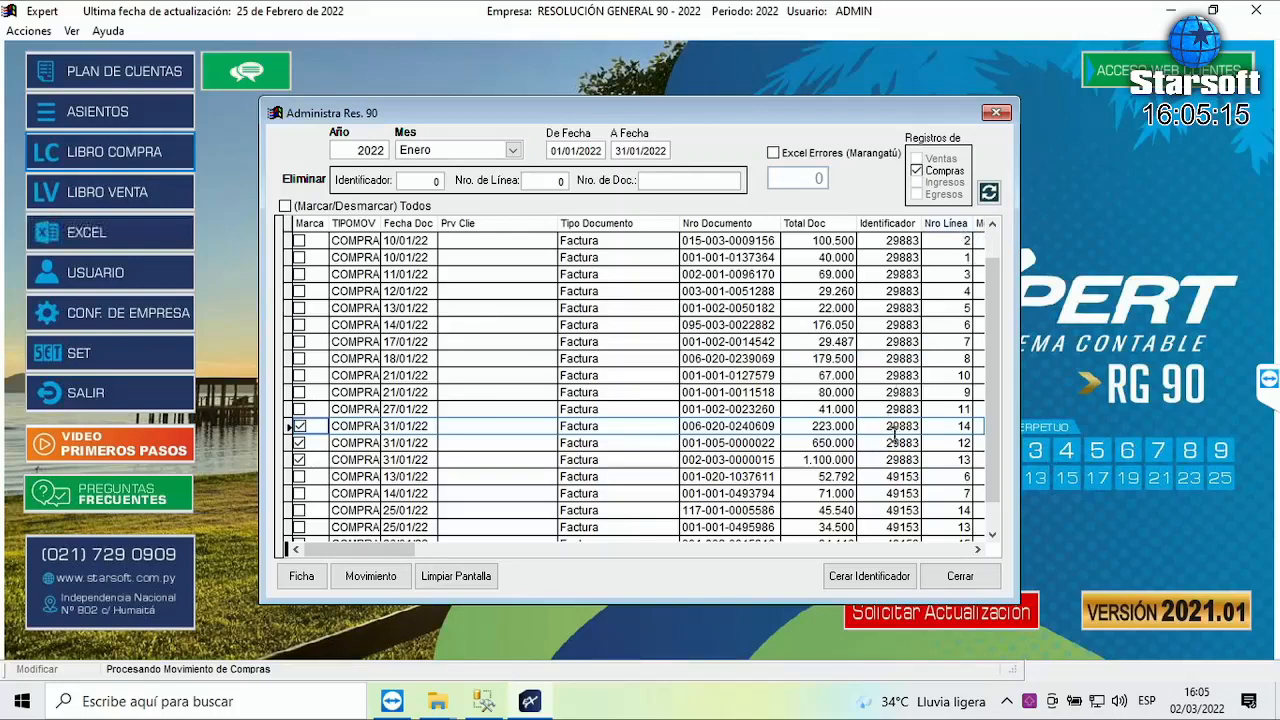
click(912, 459)
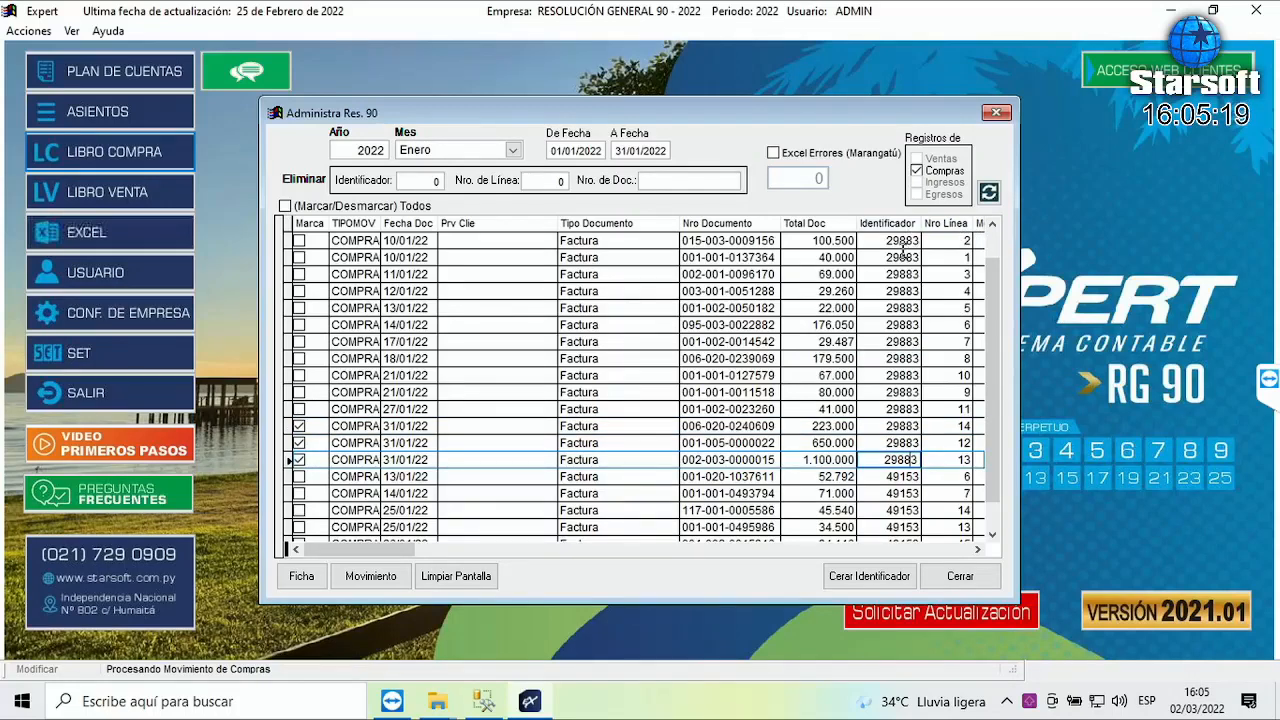
click(299, 460)
click(299, 443)
click(299, 426)
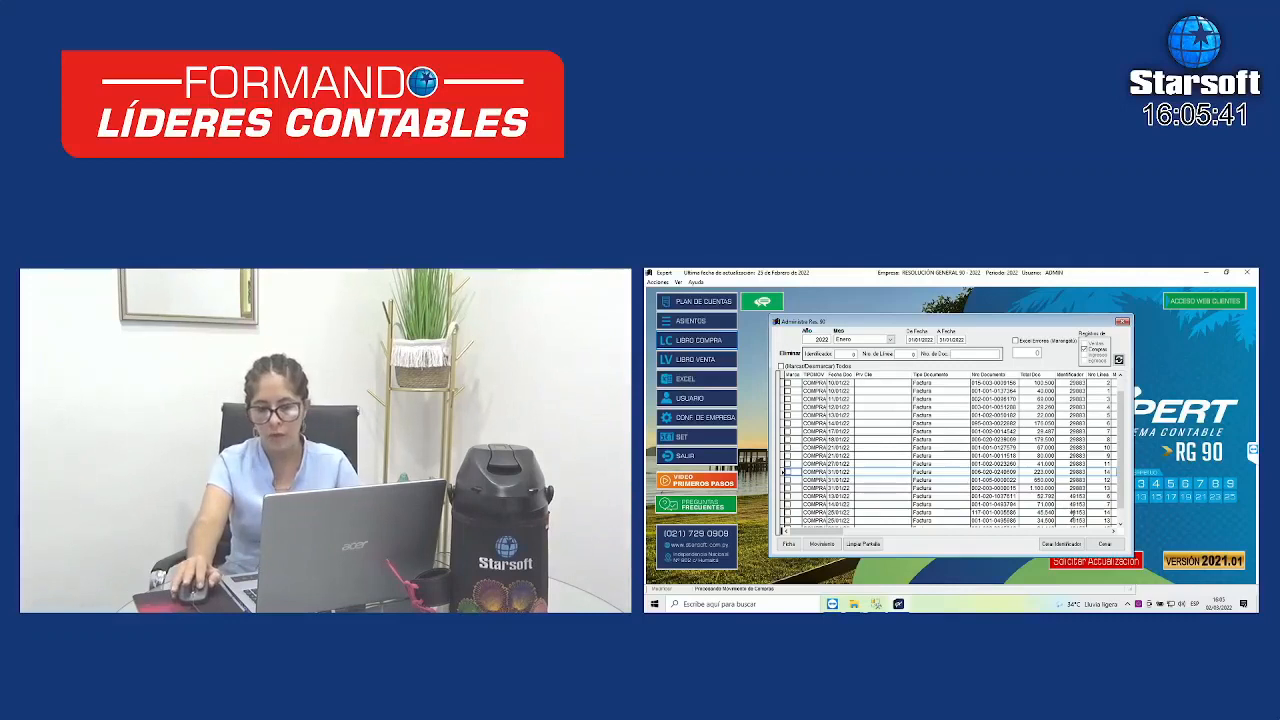
- Close the Administra Res. 90 window and bring up the Libro de Compras purchases book
click(1104, 544)
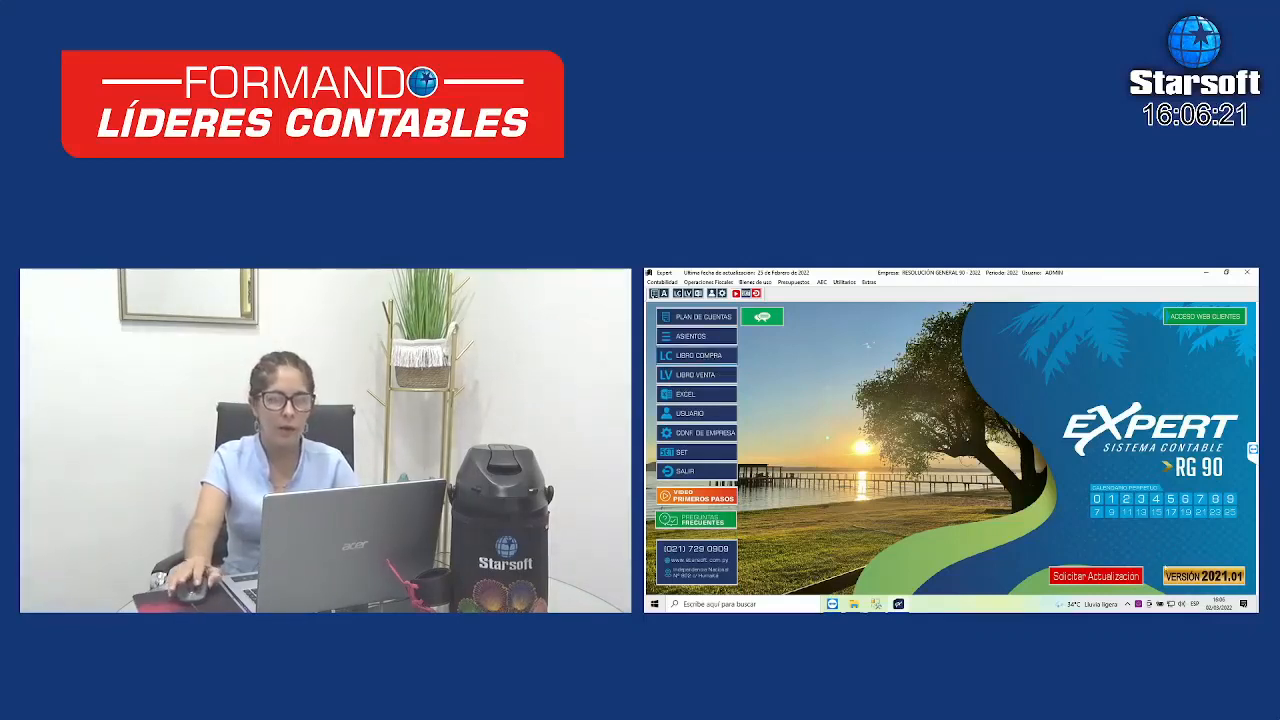
click(703, 358)
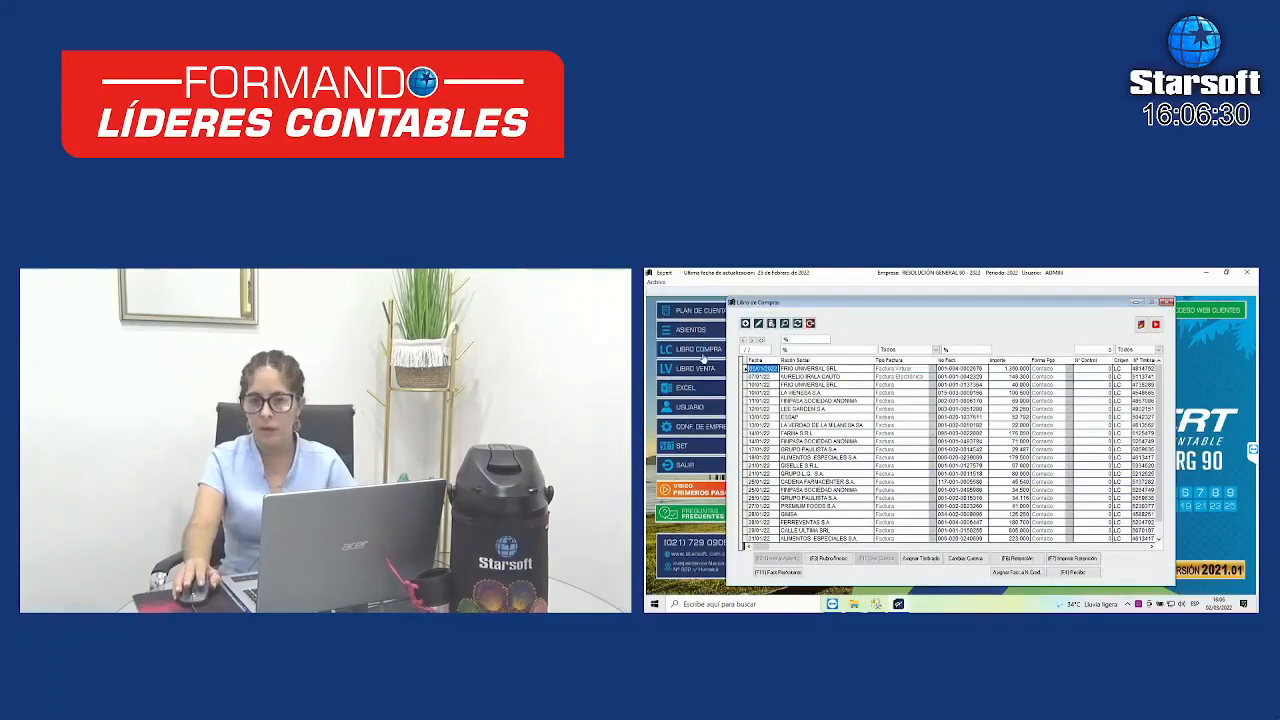
- Start a new purchase invoice with branch 01, the existing supplier RUC, date 31/01/2022, type Factura
click(748, 324)
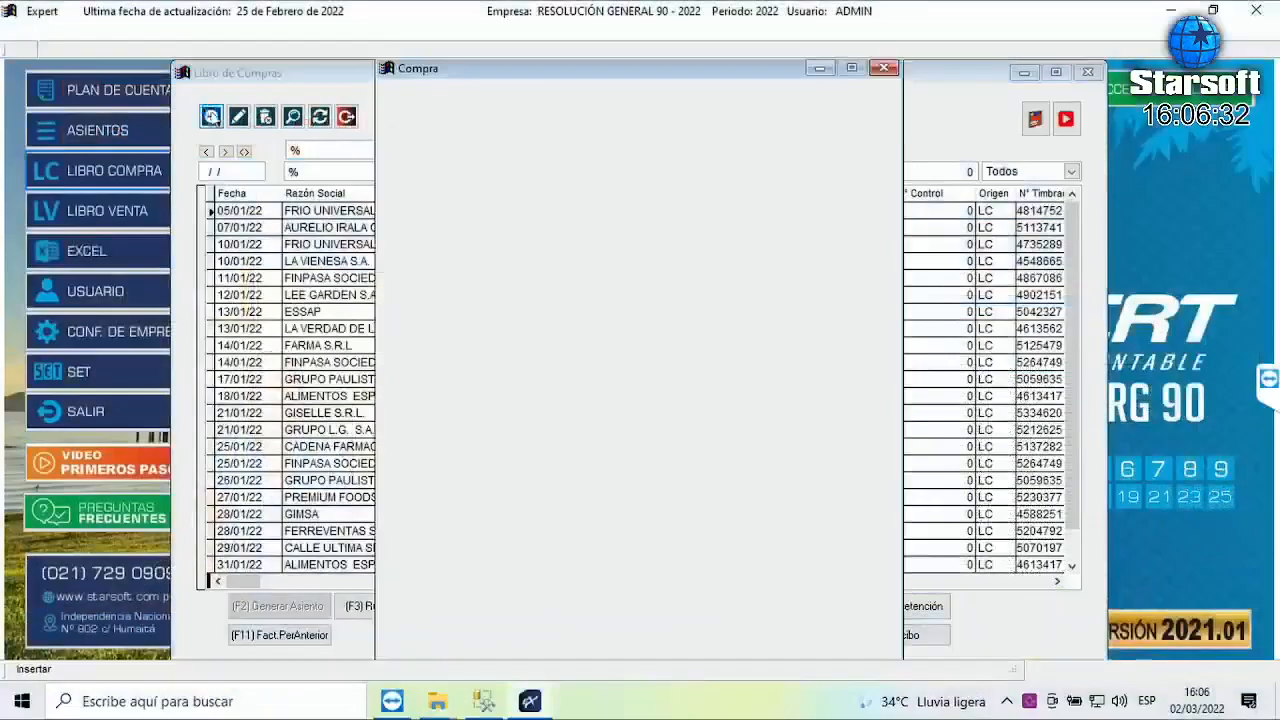
key(Return)
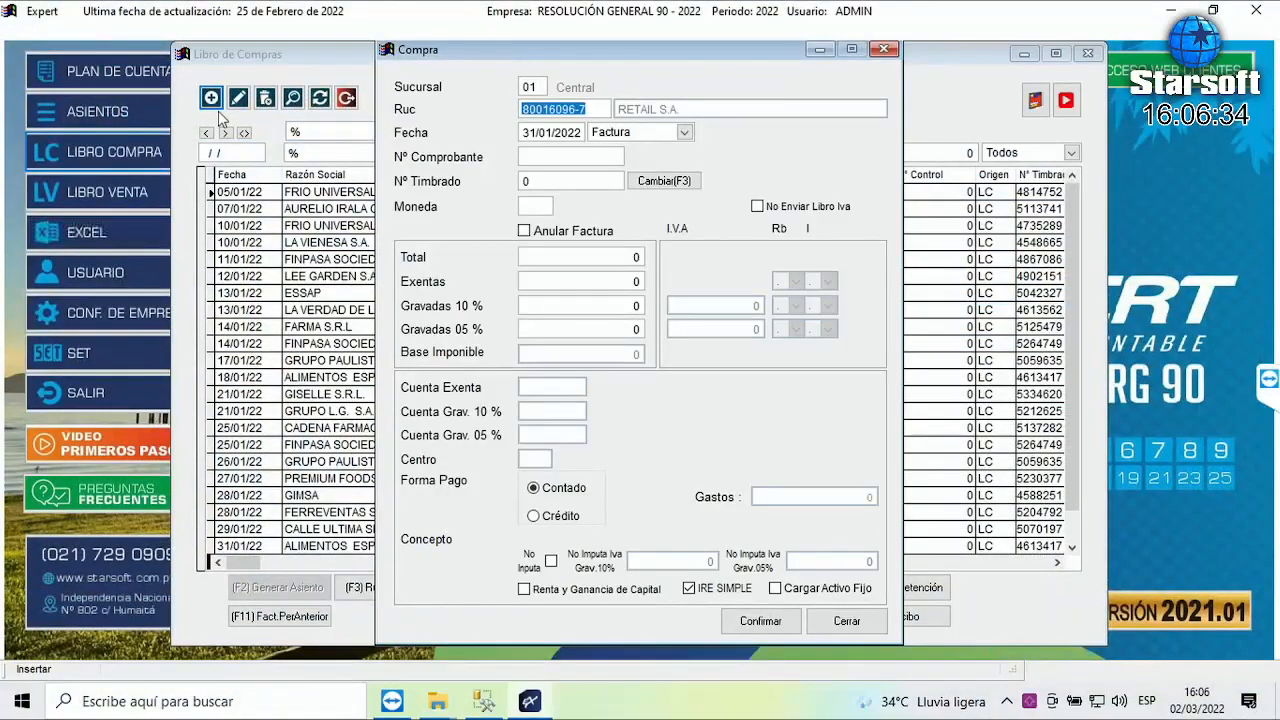
key(Return)
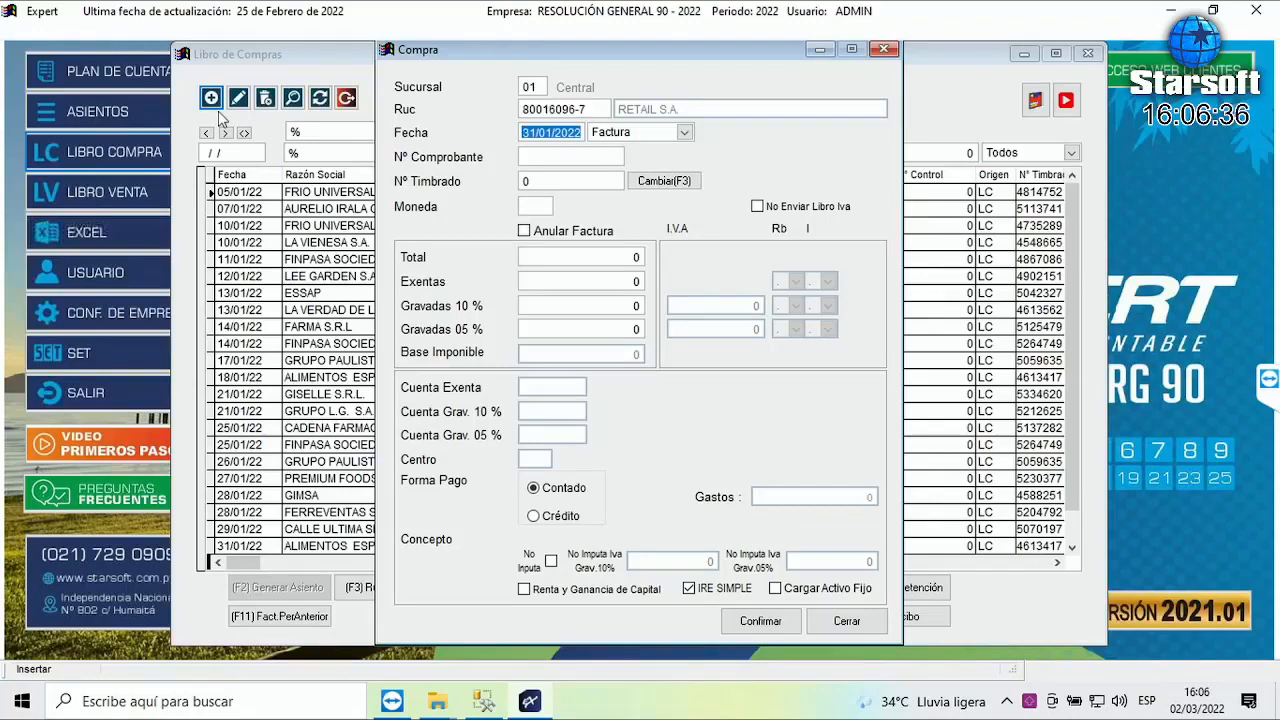
key(Return)
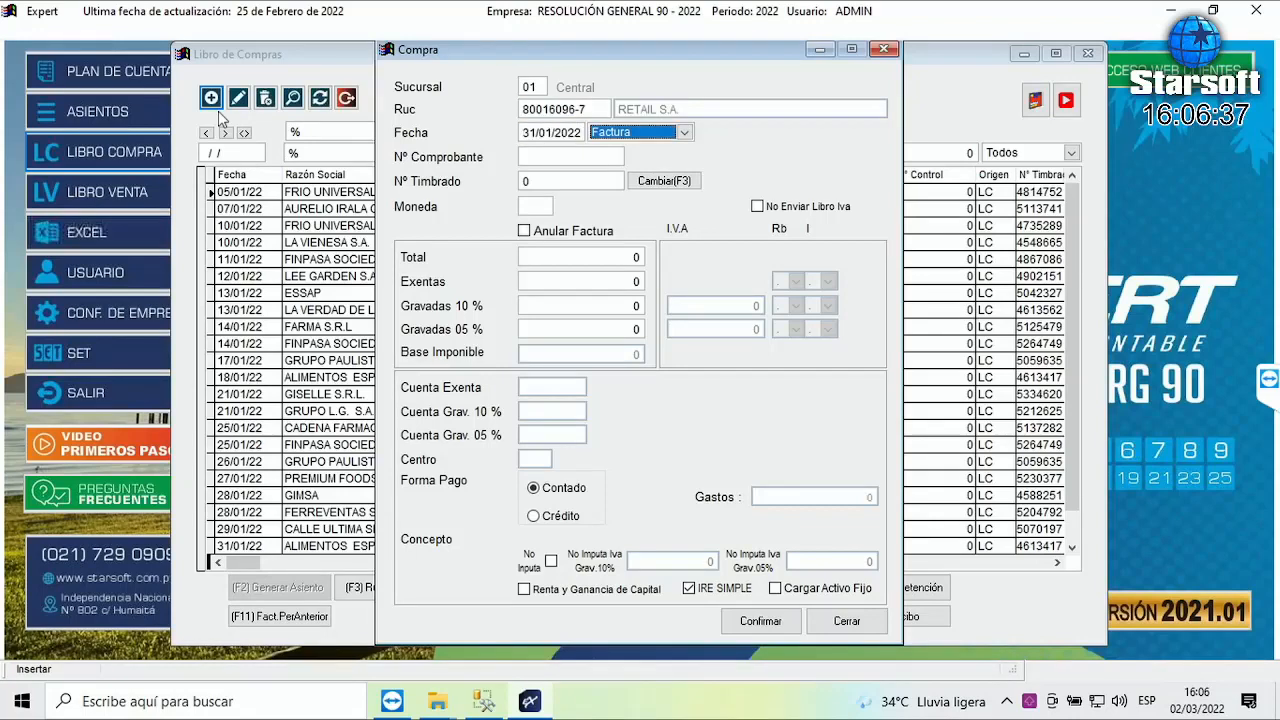
key(Return)
key(Return)
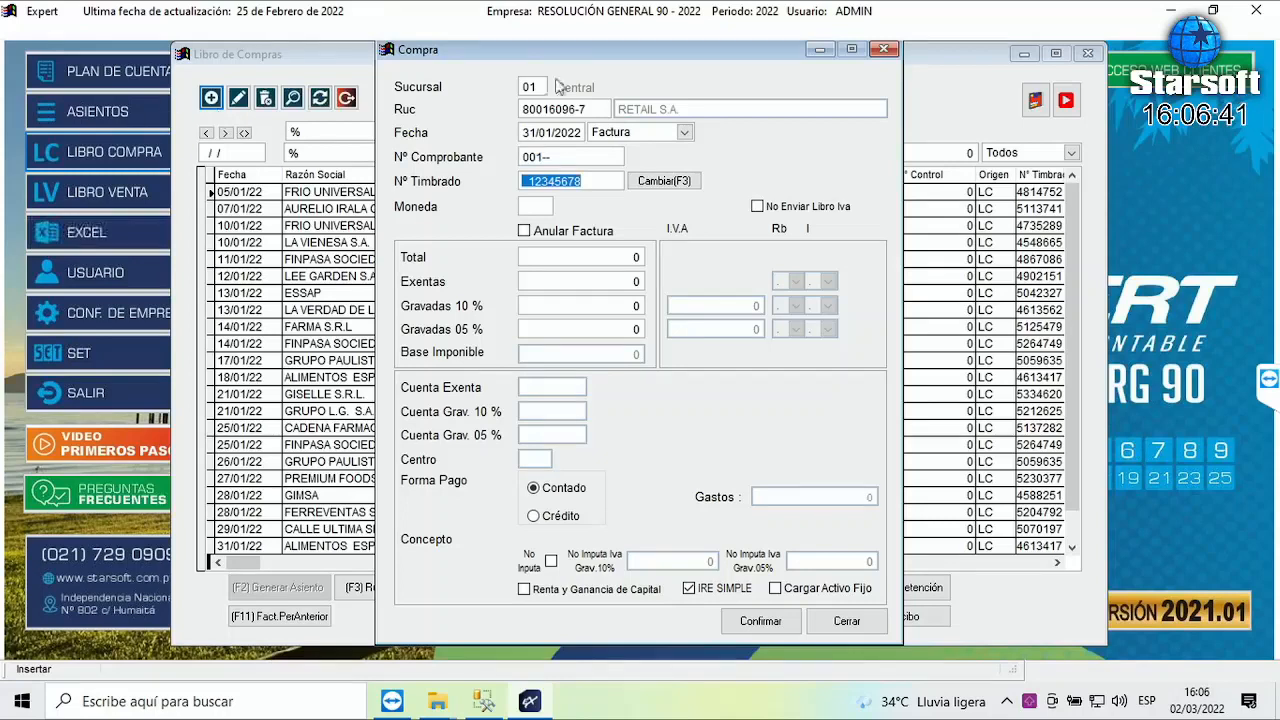
click(575, 156)
key(BackSpace)
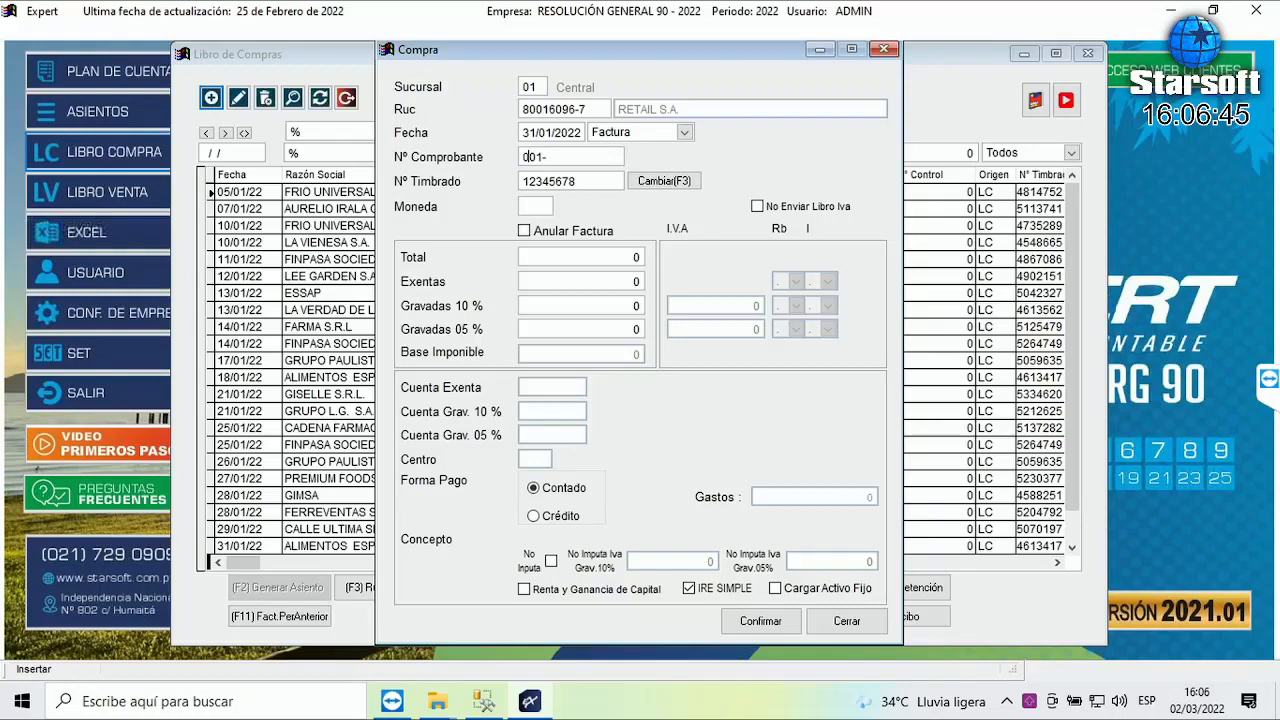
key(Num_Lock)
text(00345)
key(Return)
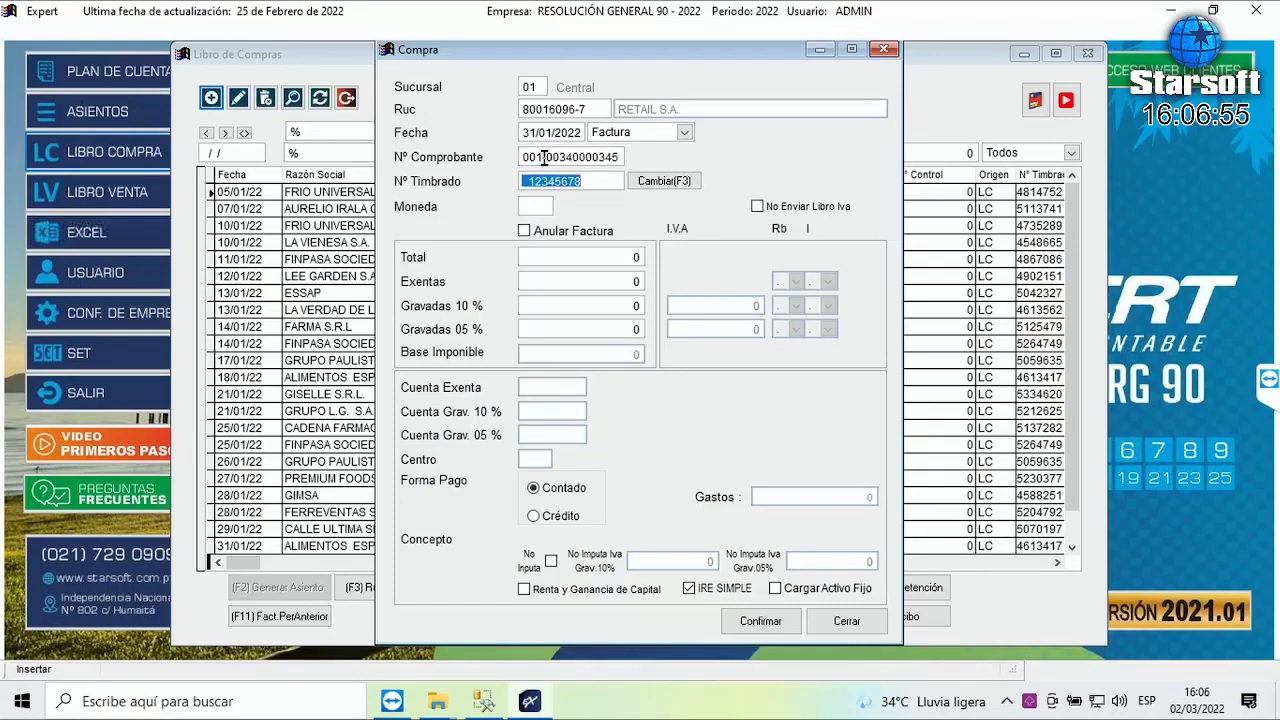
click(524, 157)
text(001-003-0000045)
key(Return)
key(Return)
key(Return)
key(Return)
key(Return)
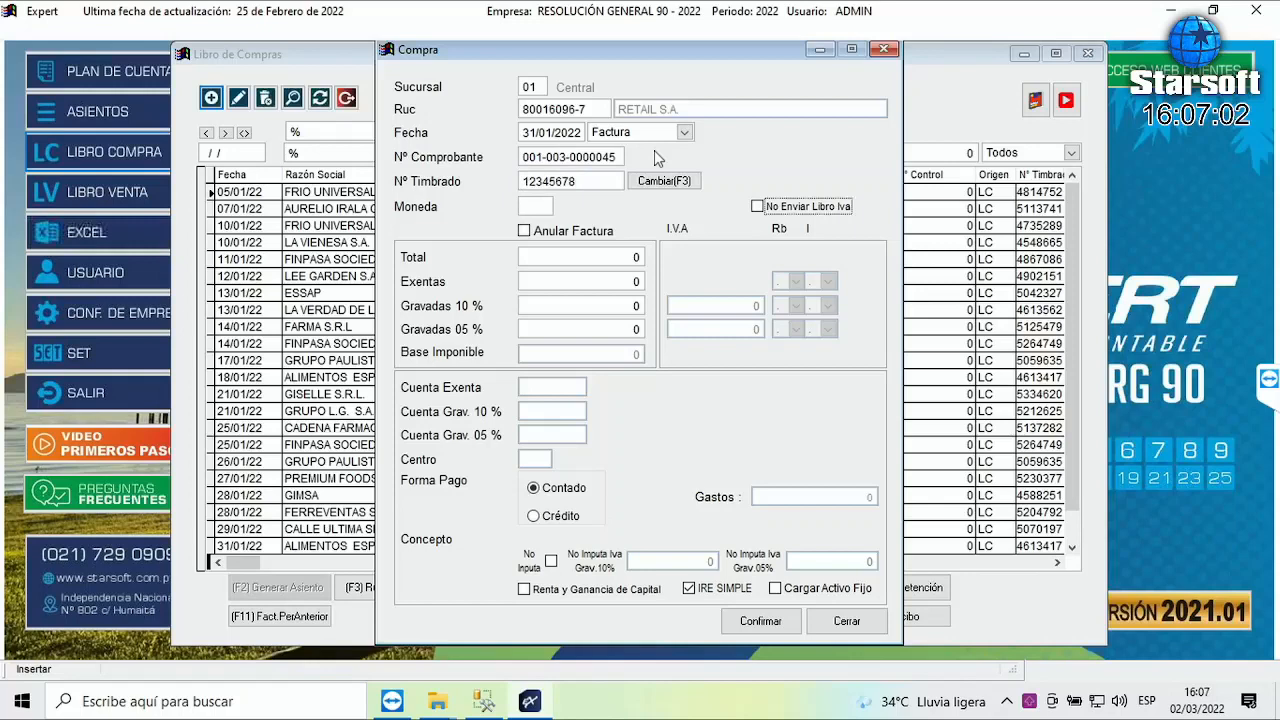
- Enter 65.000 as the 10% taxed total, accepting the computed VAT
text(65.000)
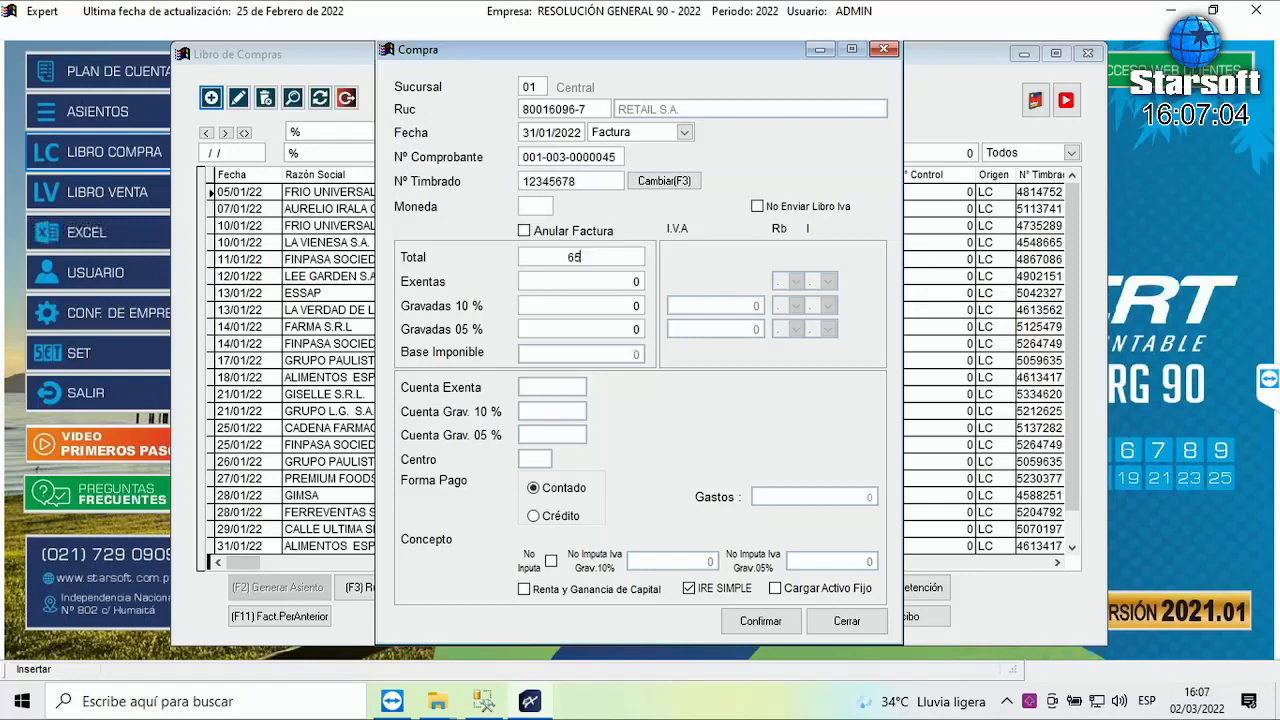
key(Return)
key(Return)
key(Return)
key(Return)
key(Return)
key(Return)
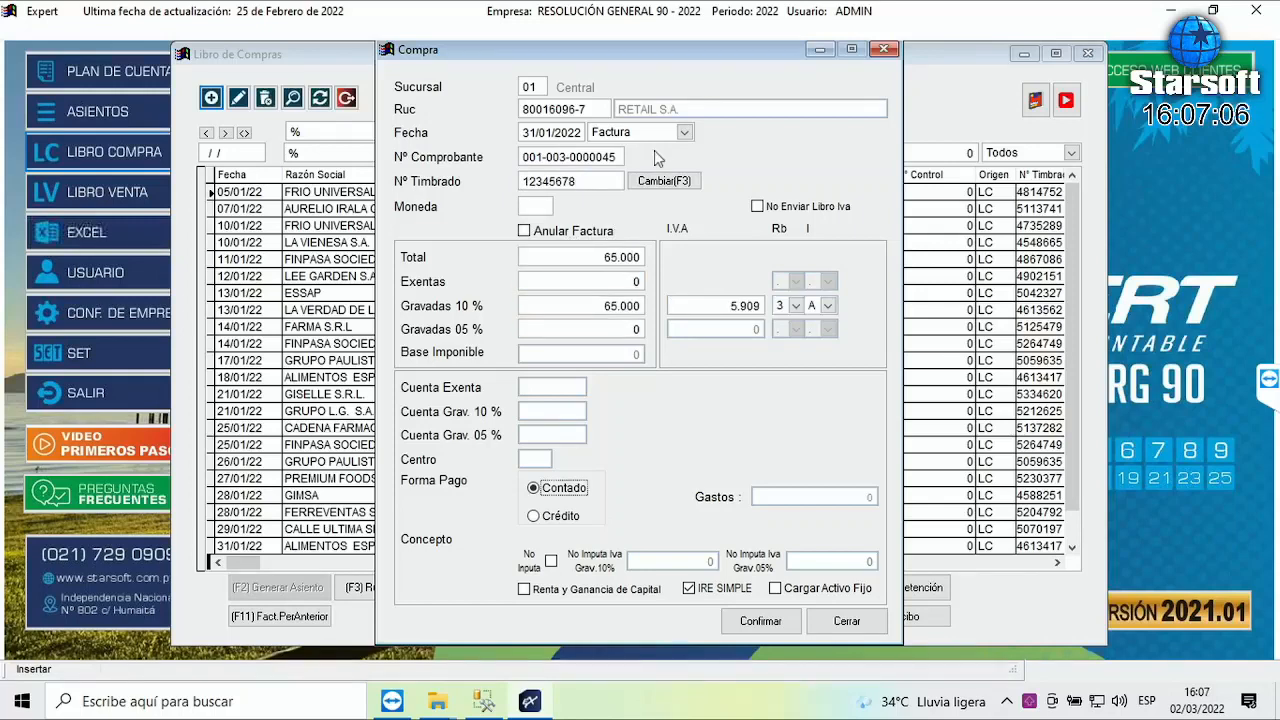
key(Return)
key(Return)
key(Return)
key(Return)
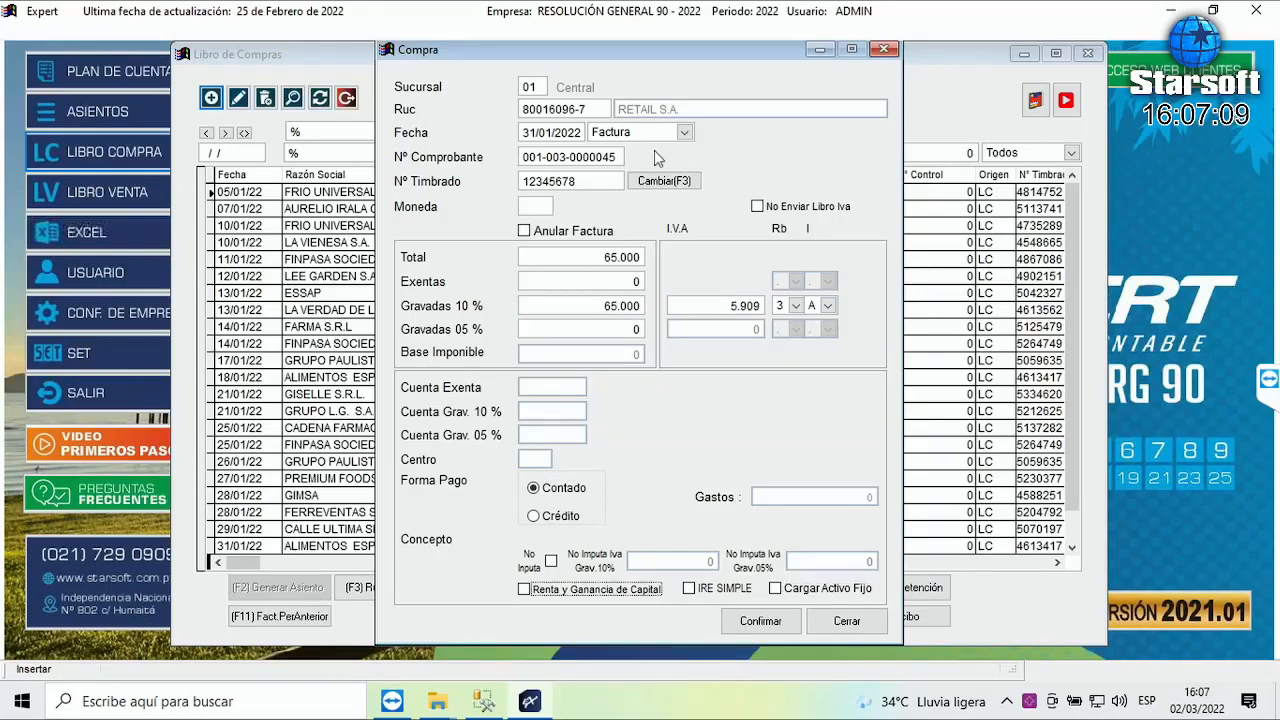
key(Return)
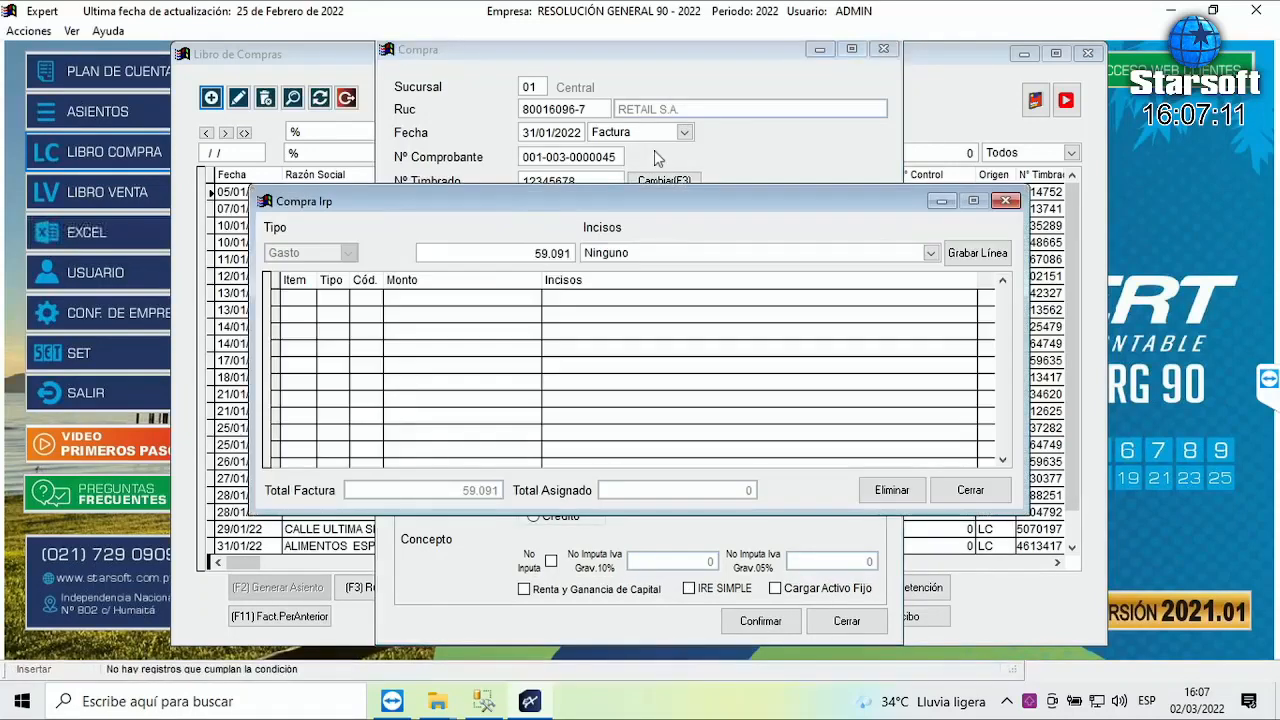
- Assign the 59.091 to expenses directly related to taxed activity and save the IRP line
click(931, 253)
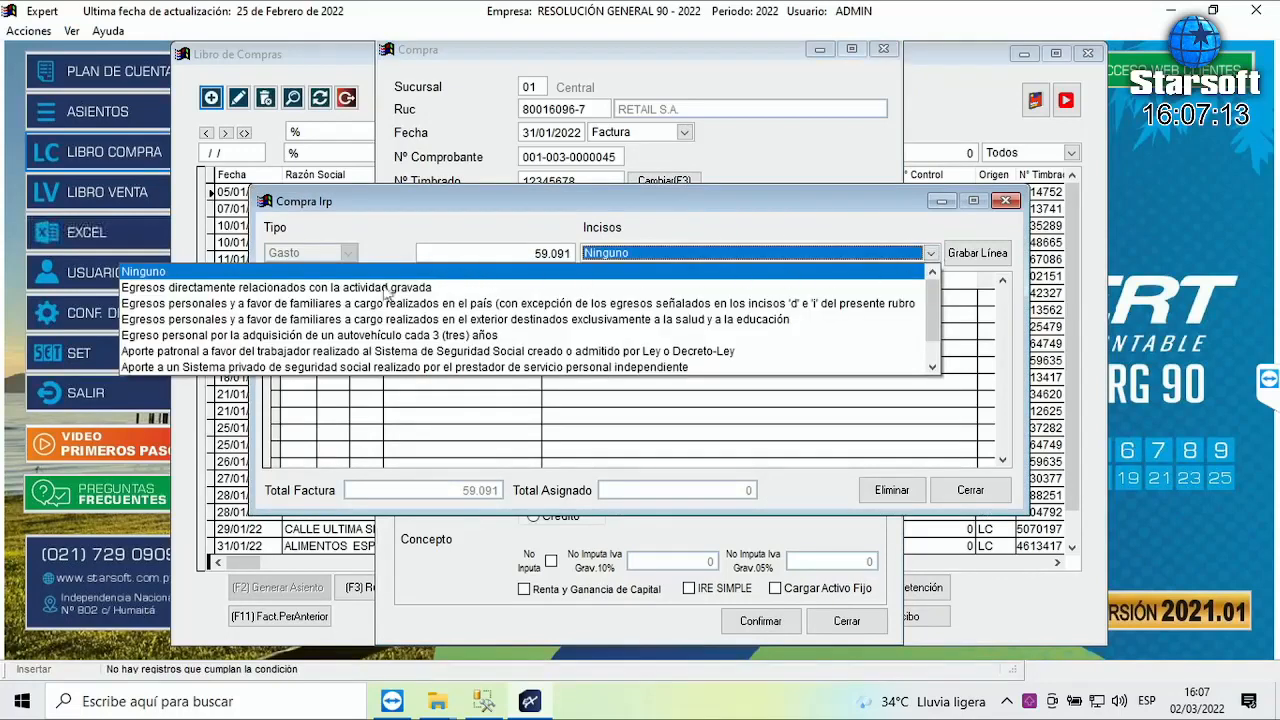
click(307, 288)
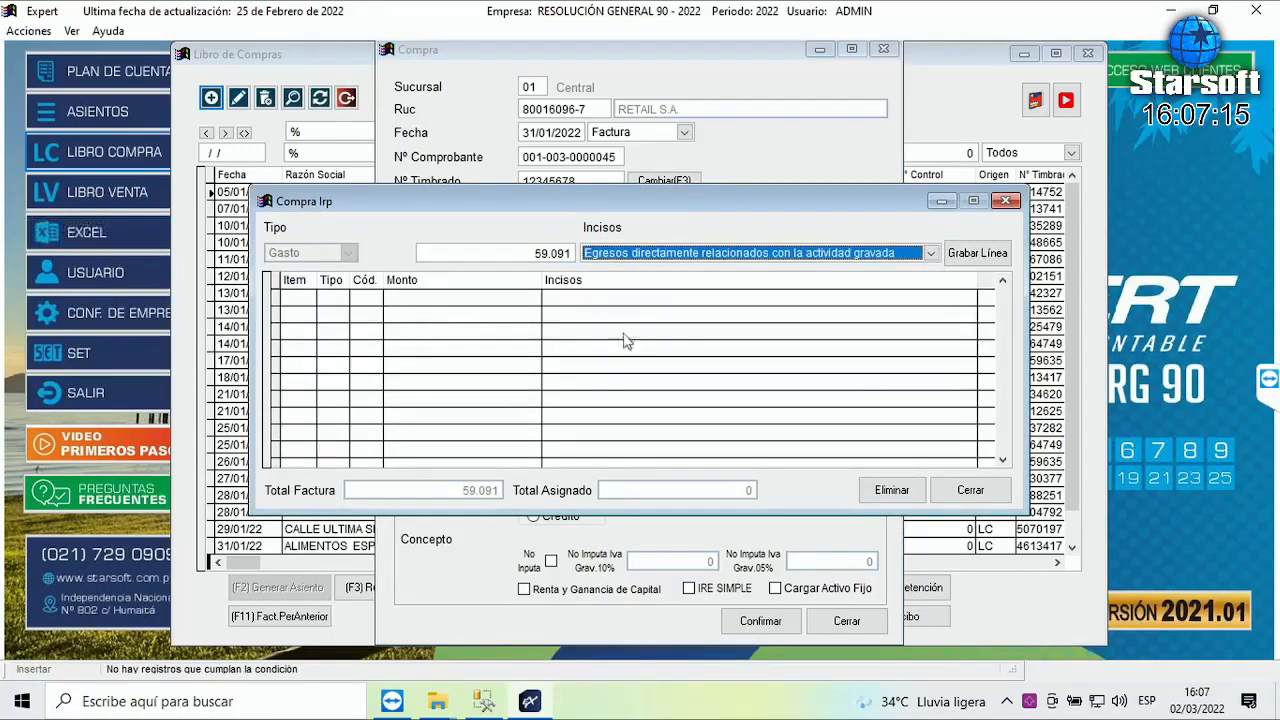
click(989, 262)
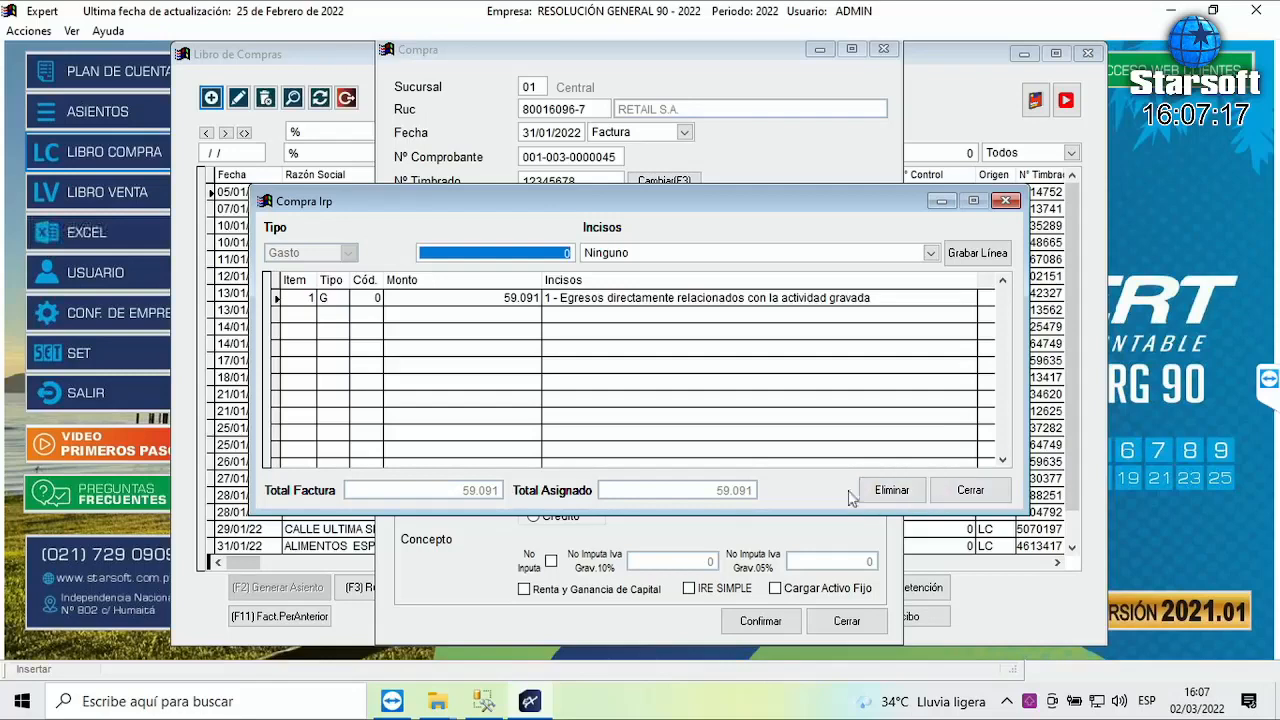
click(998, 500)
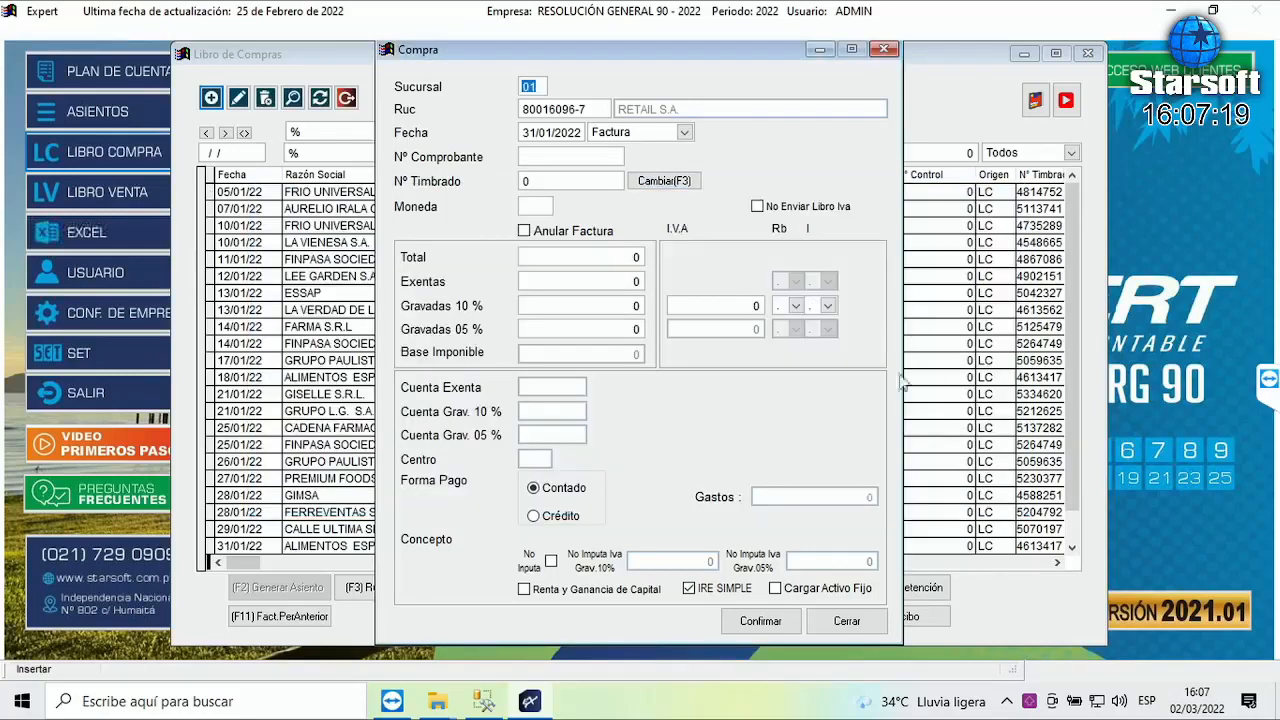
- Close the purchase windows and generate the January 2022 RG 90 Compras file in Txt format
click(846, 622)
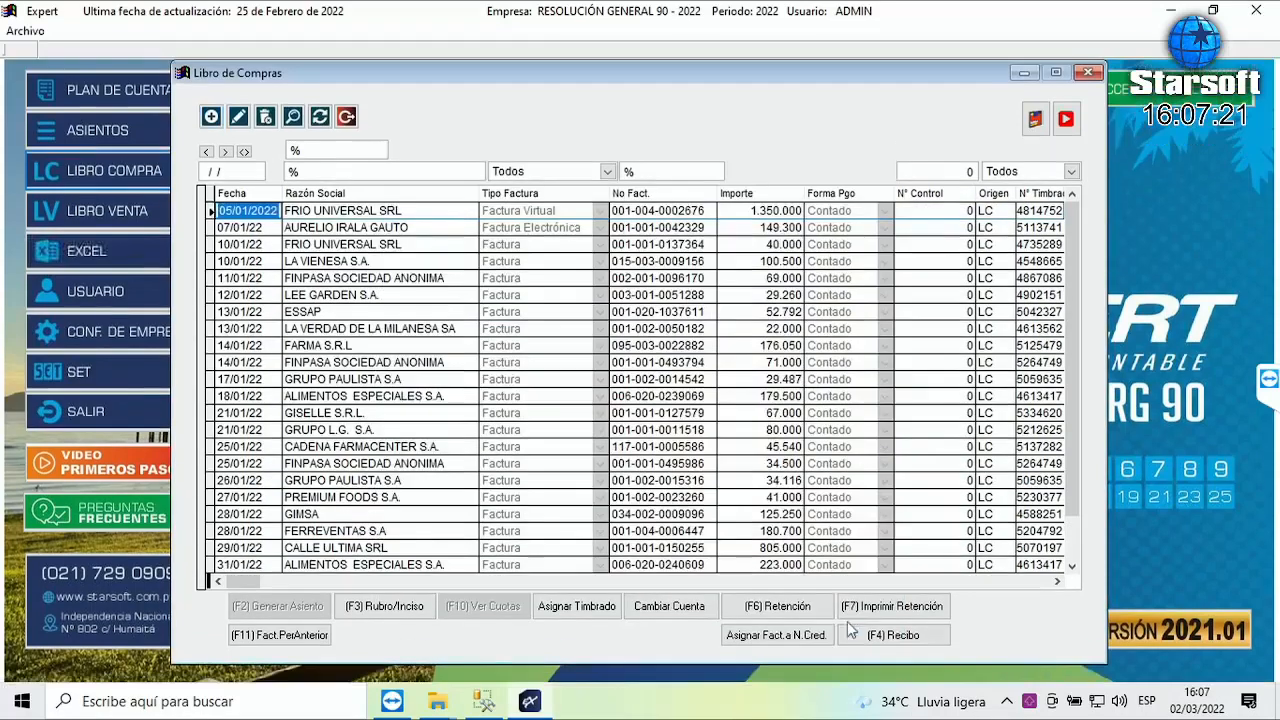
click(346, 118)
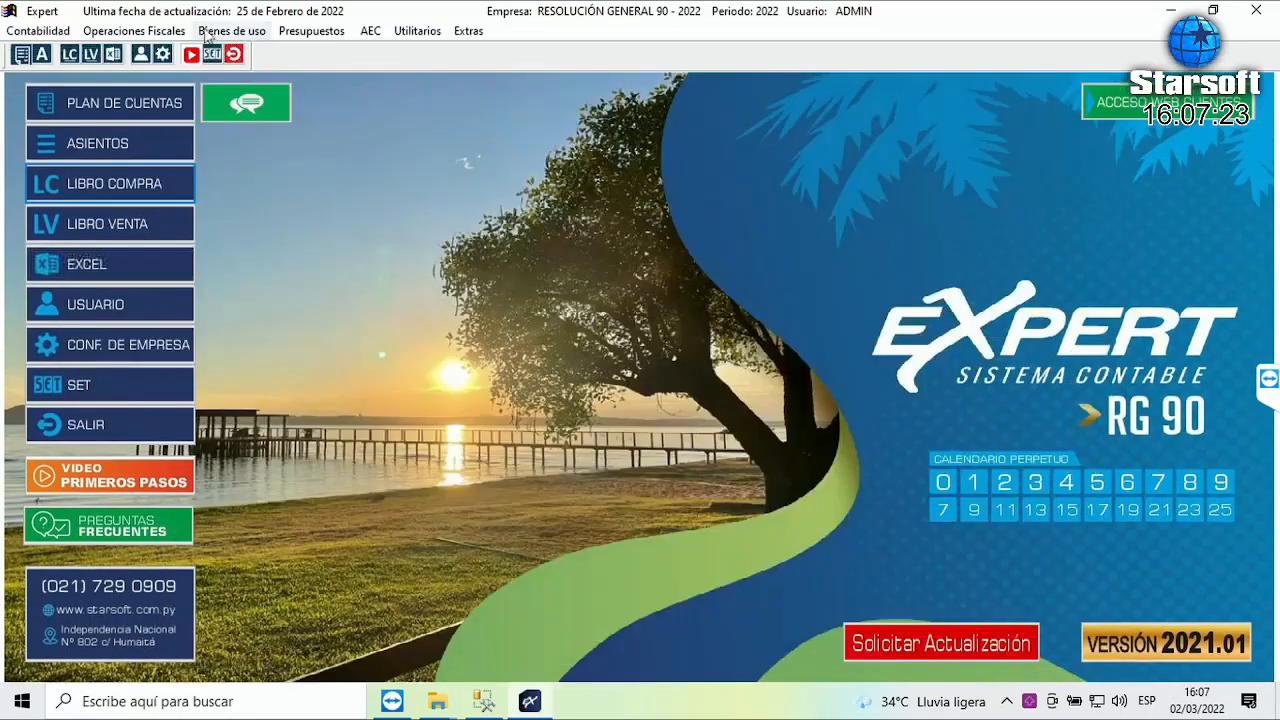
click(130, 32)
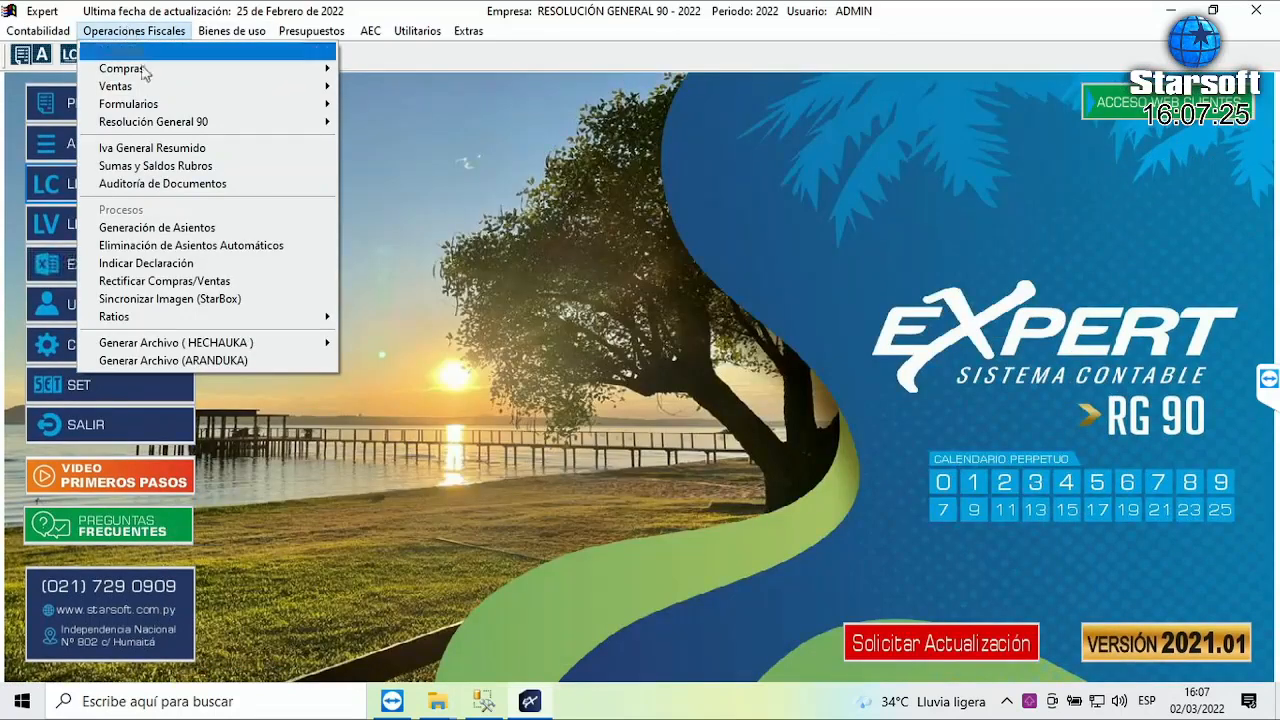
mouse_move(285, 124)
click(398, 124)
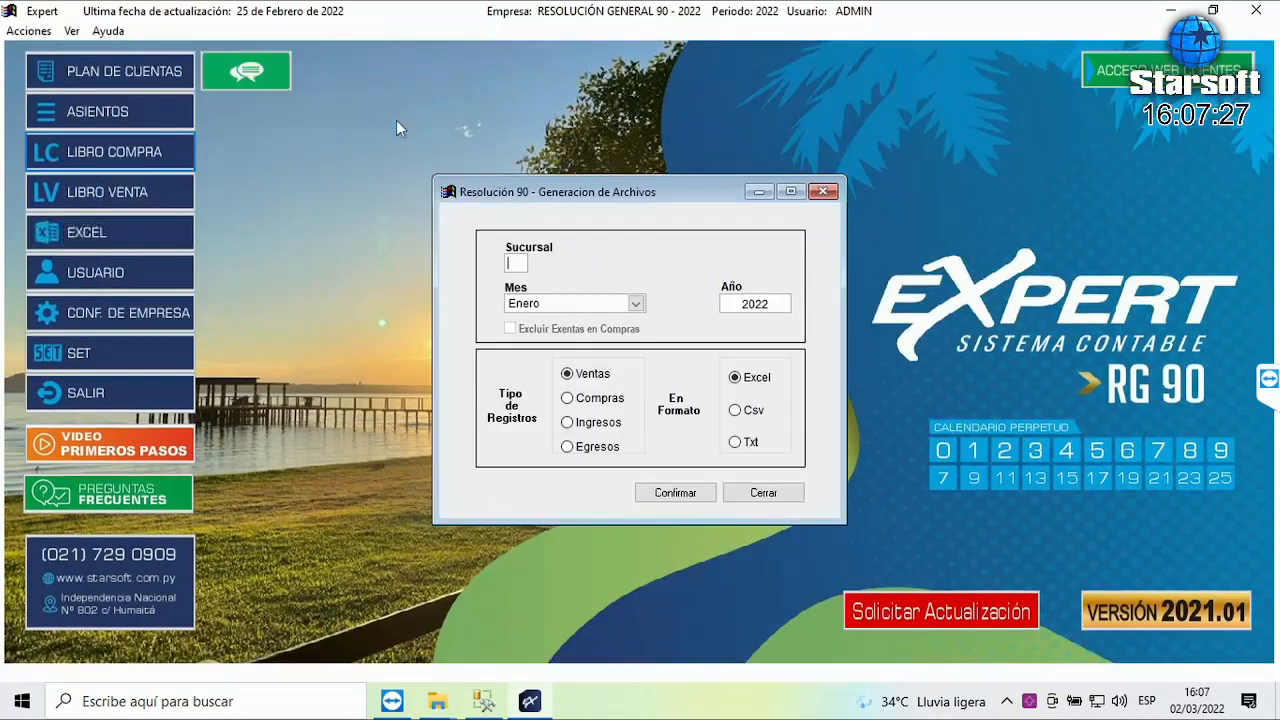
click(595, 401)
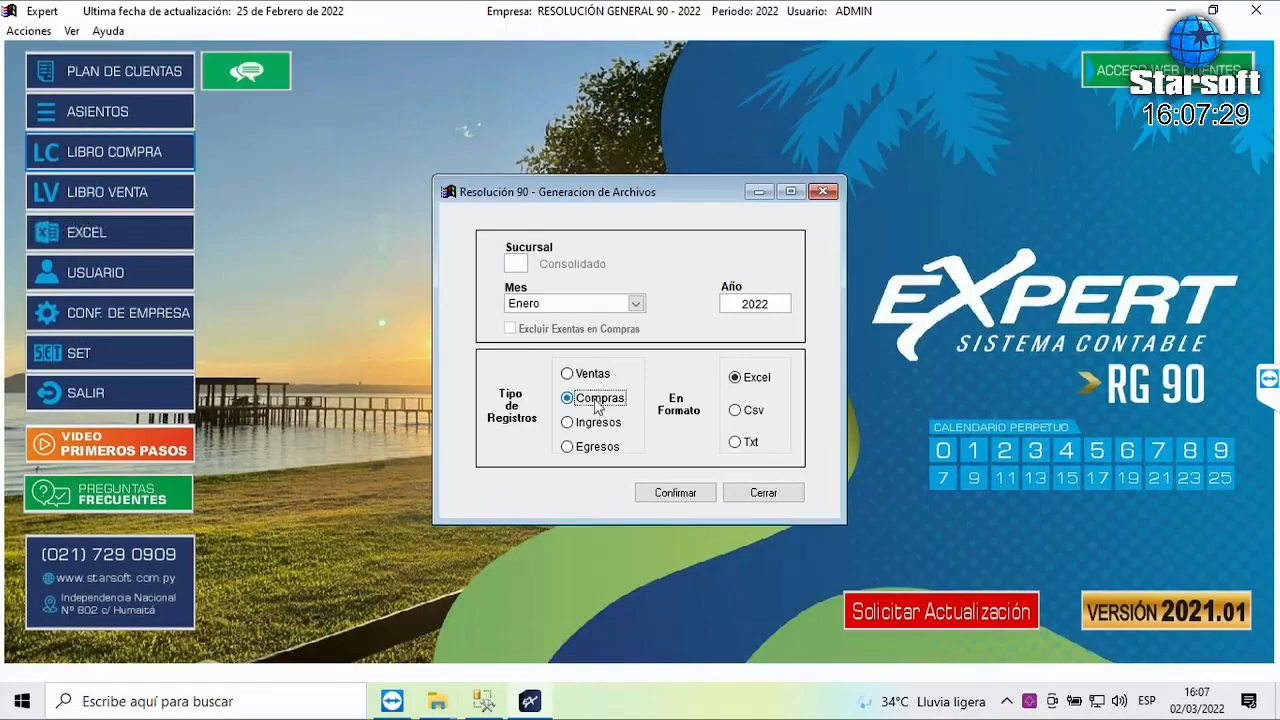
click(754, 449)
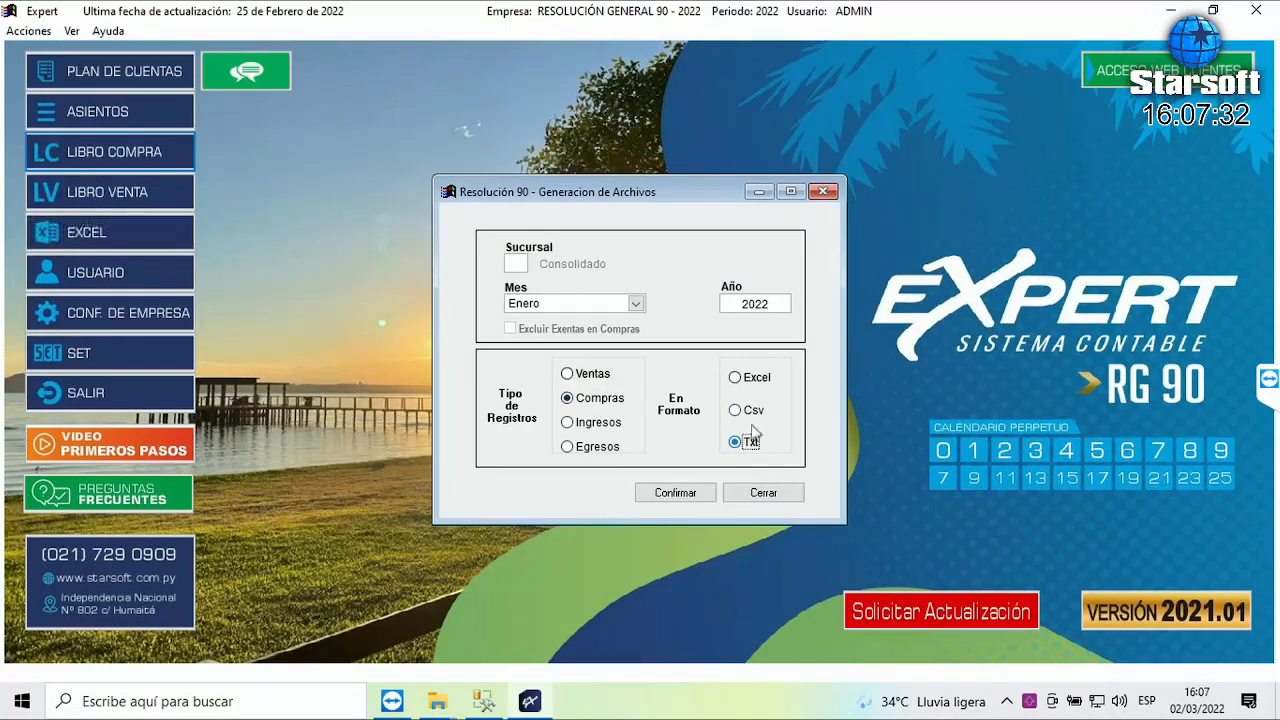
click(690, 494)
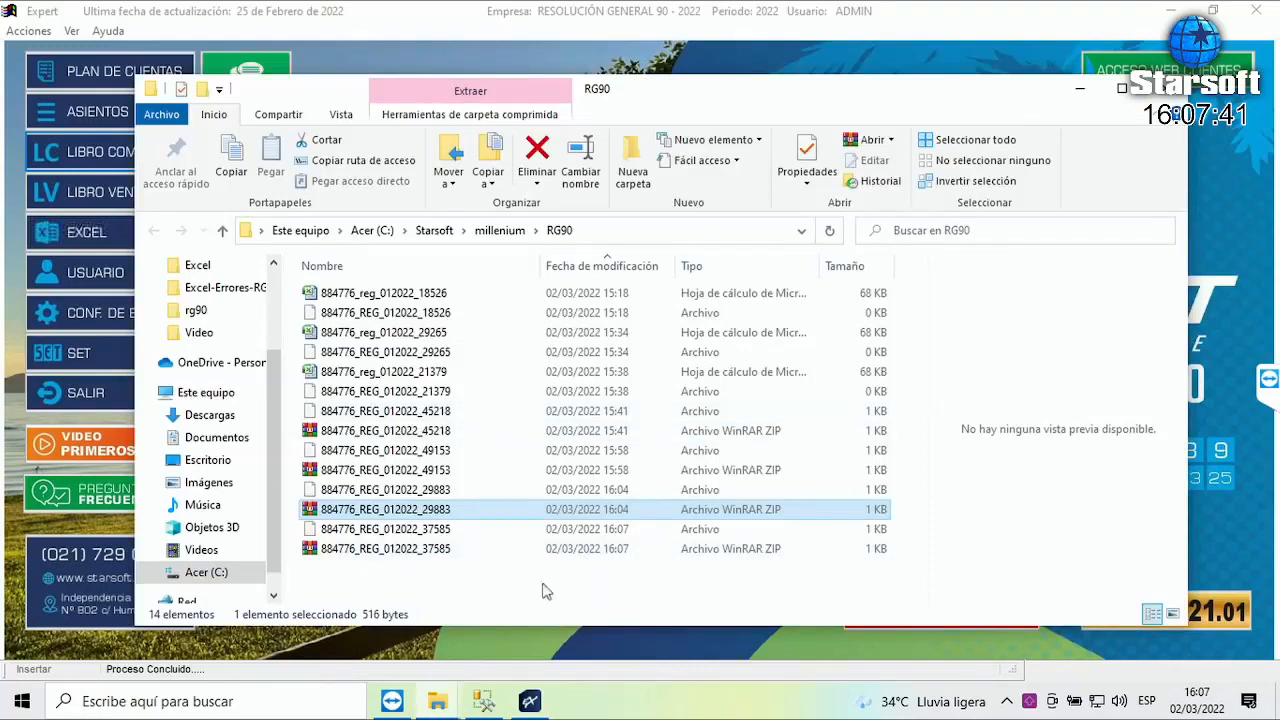
click(437, 550)
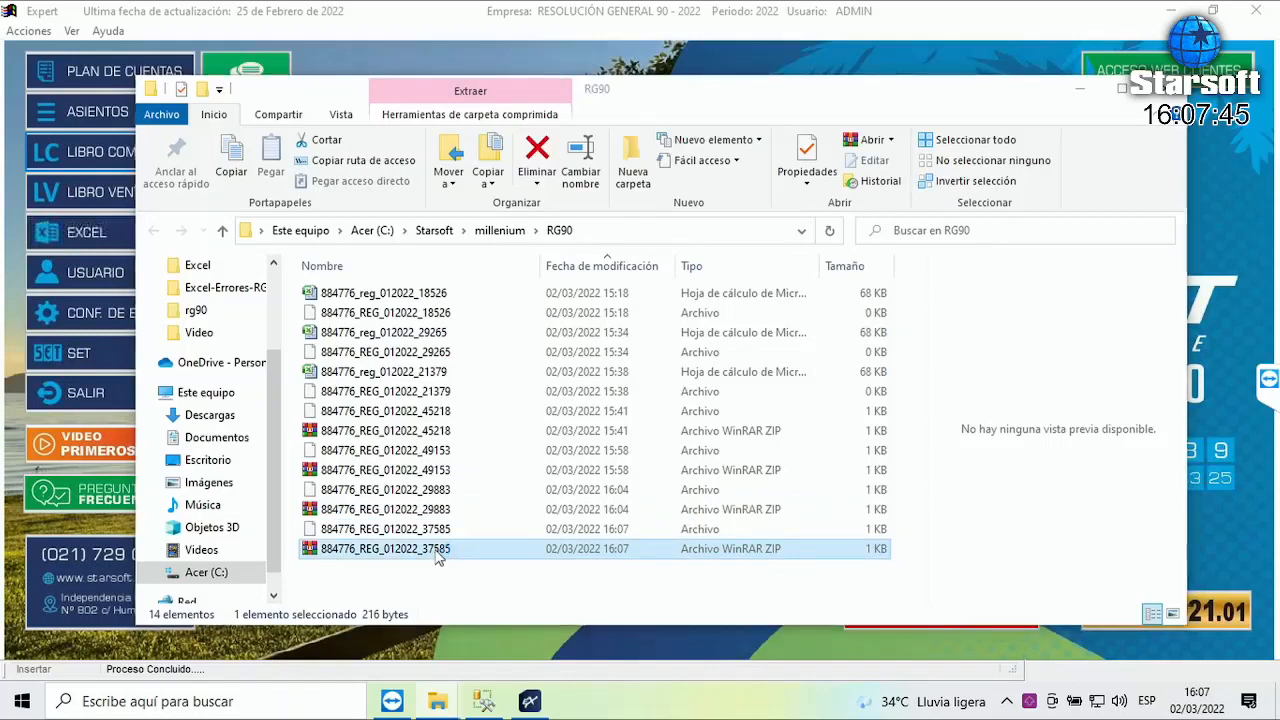
double_click(436, 550)
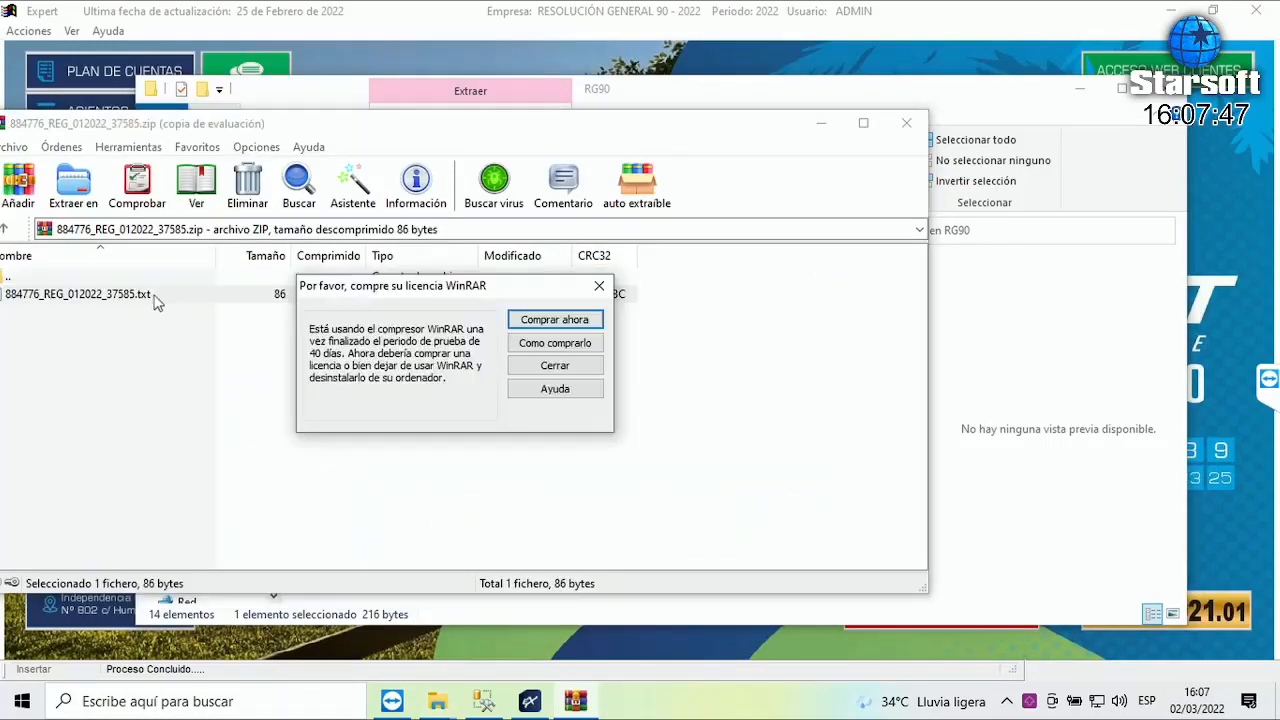
key(Return)
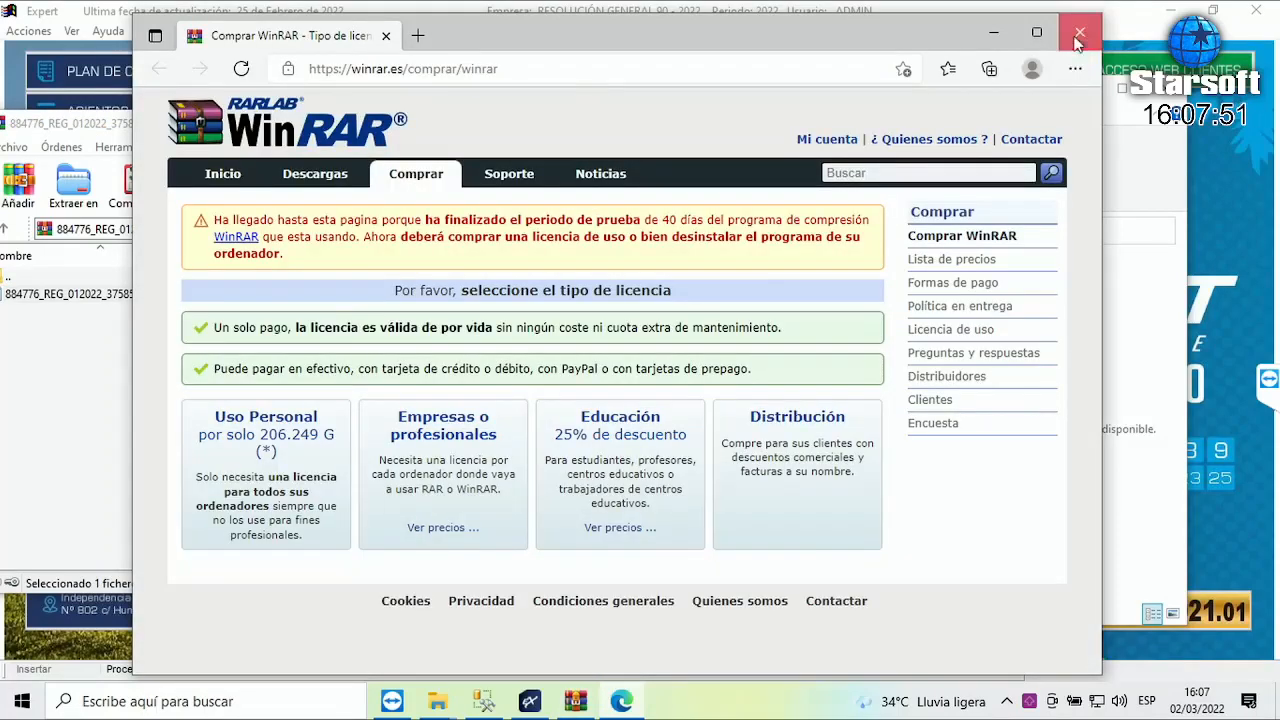
click(1078, 37)
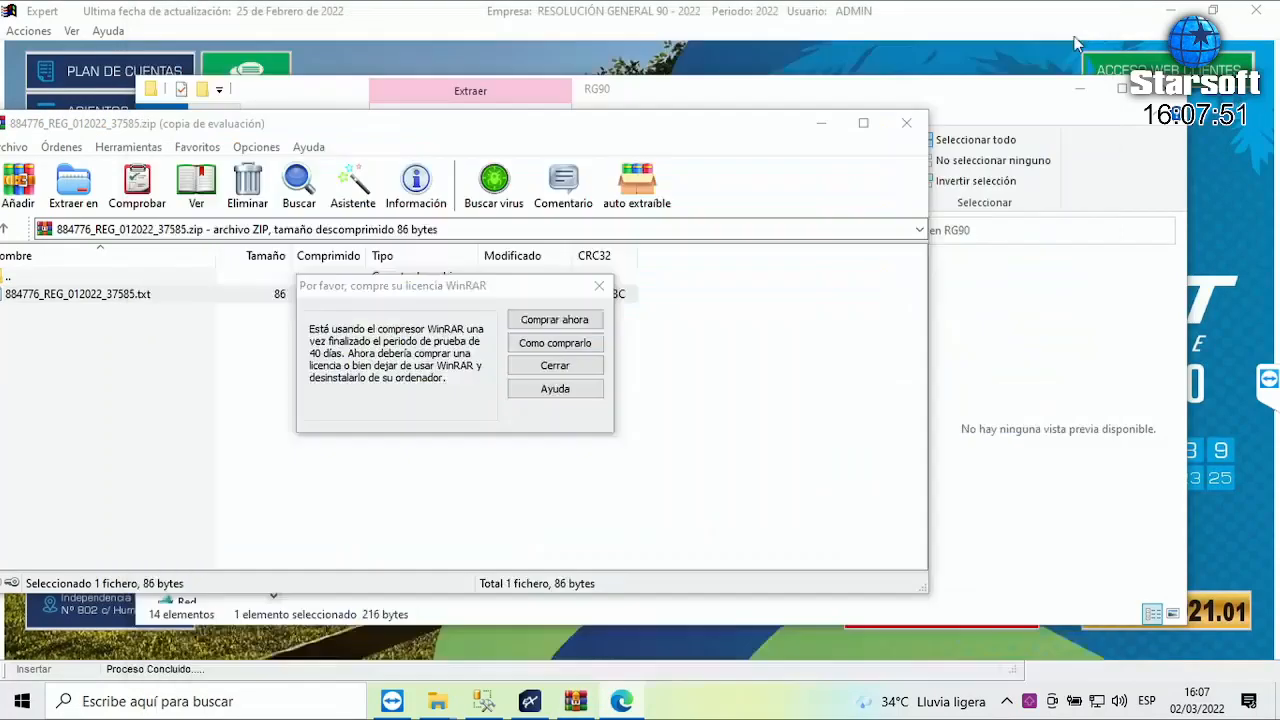
click(549, 368)
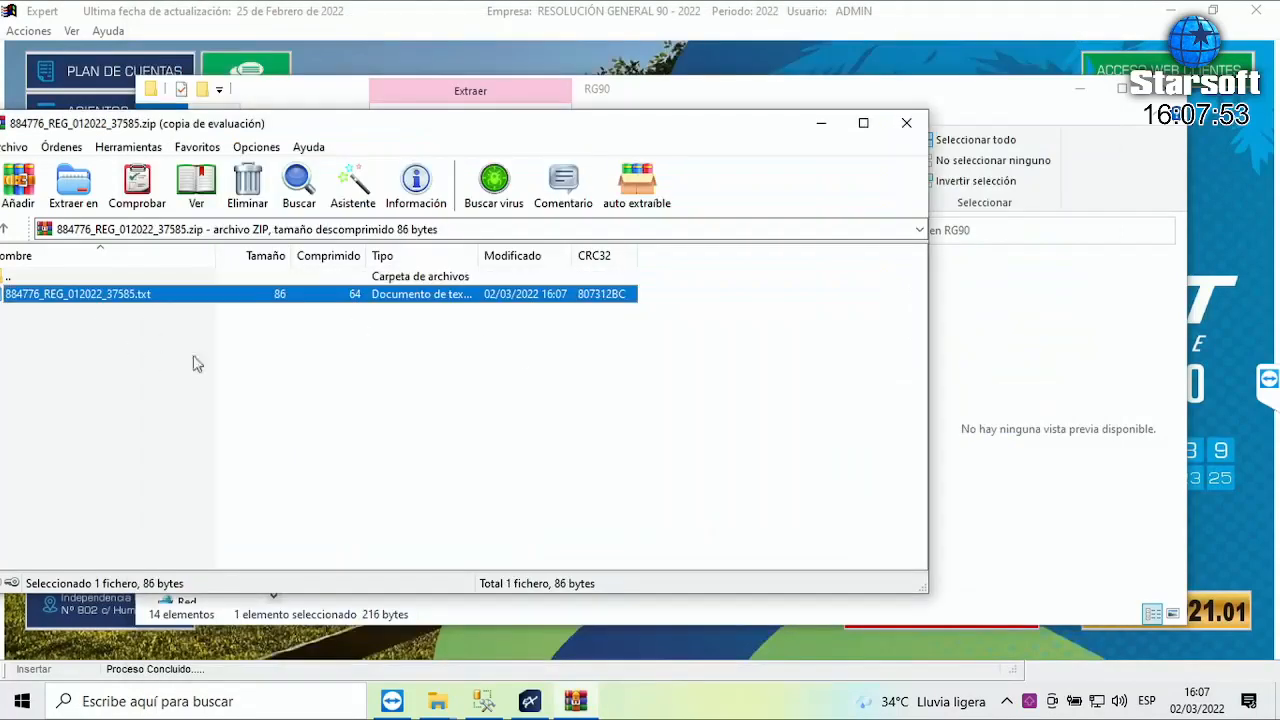
key(Return)
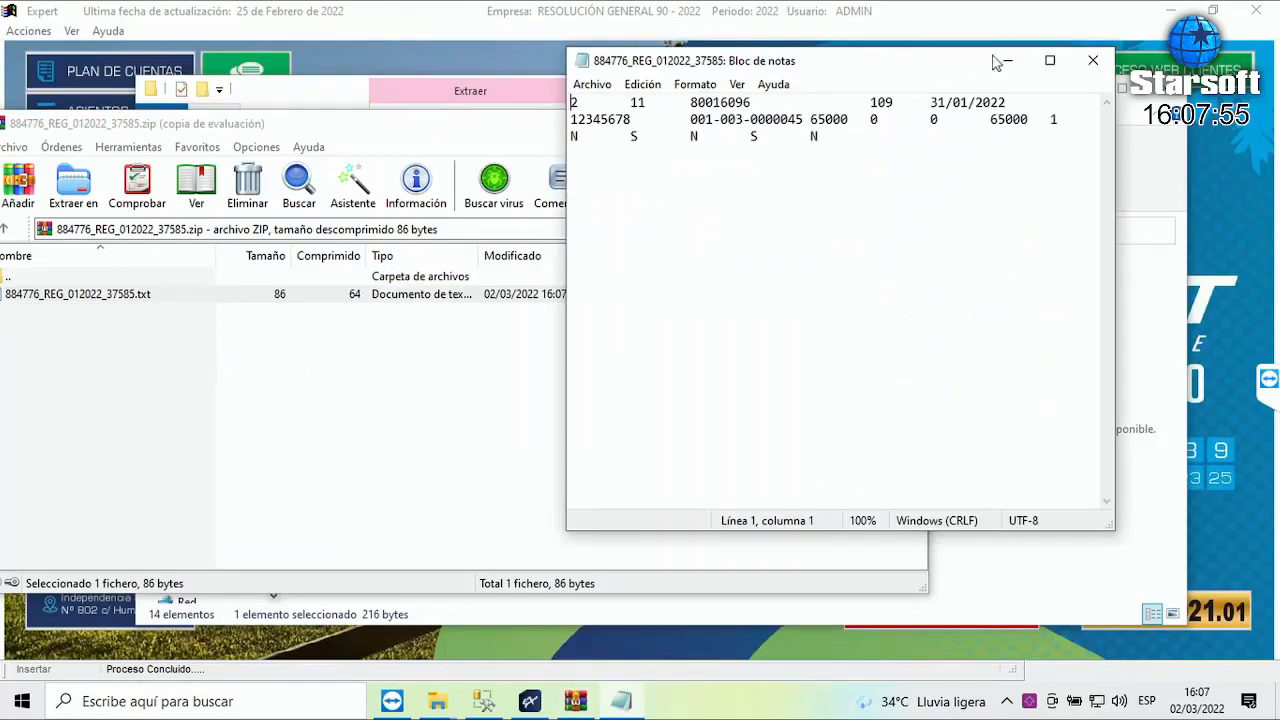
click(1050, 60)
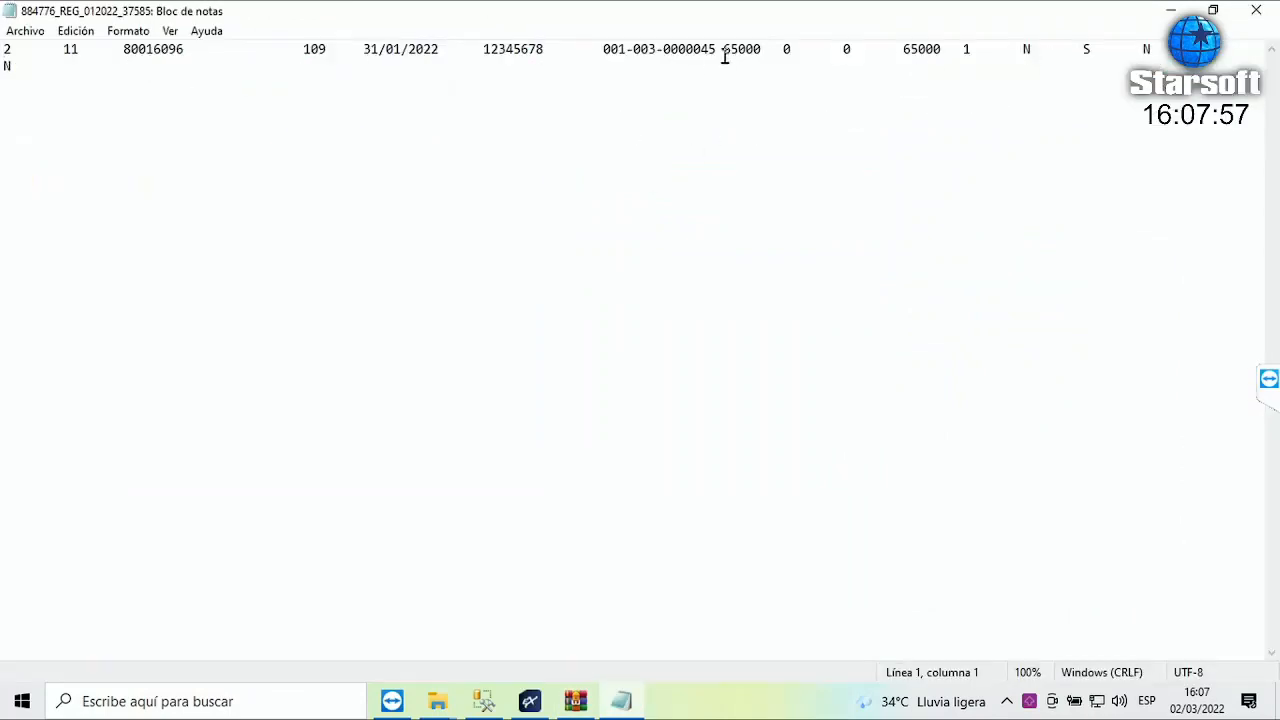
drag(716, 49, 600, 47)
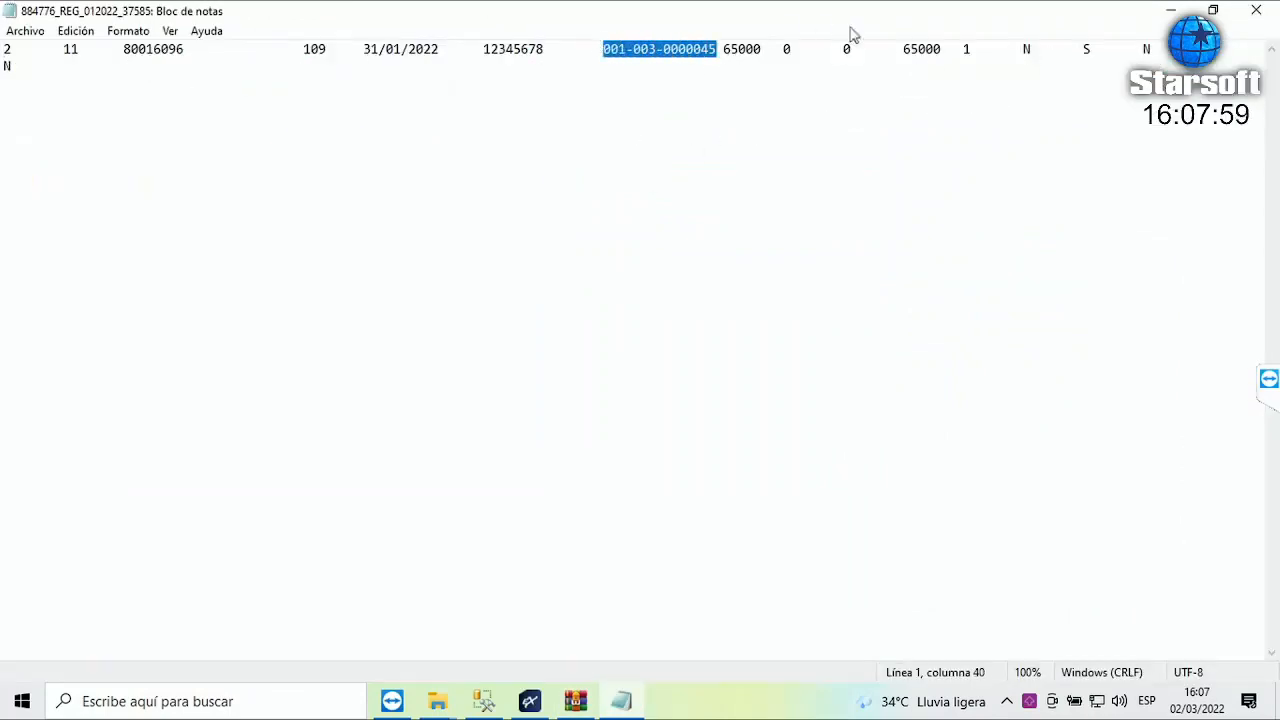
drag(941, 47, 903, 47)
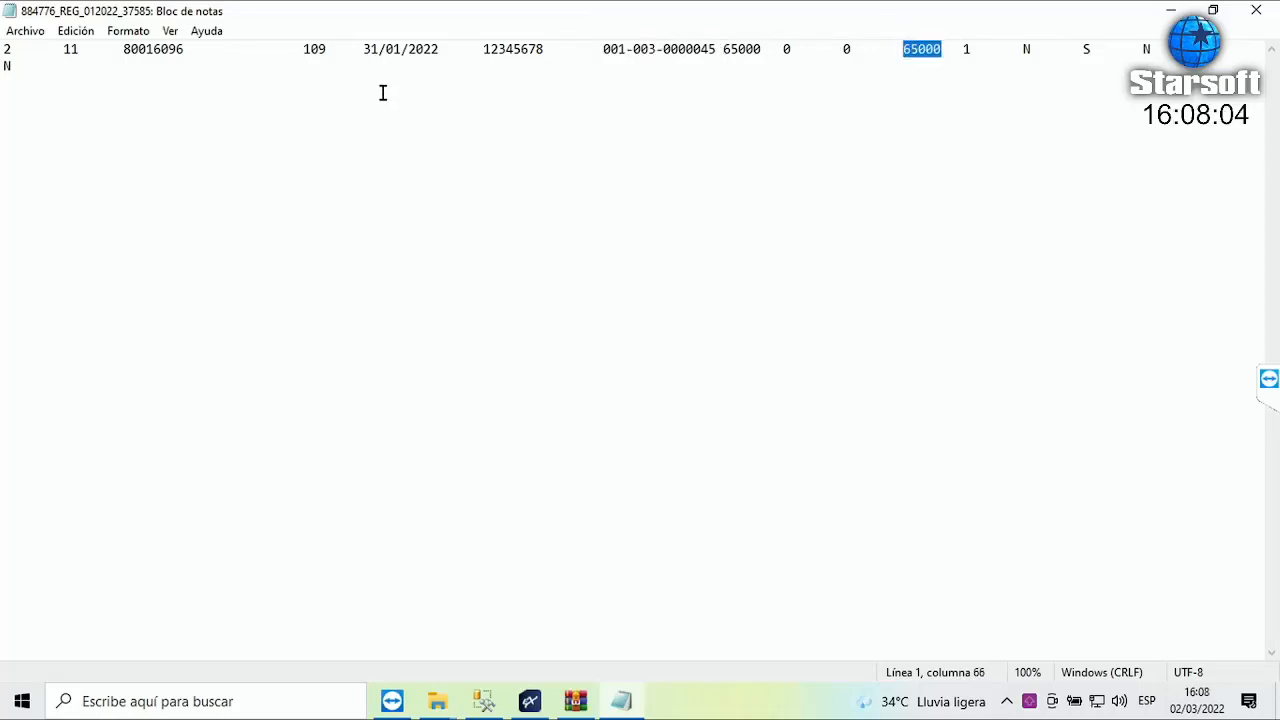
click(1262, 16)
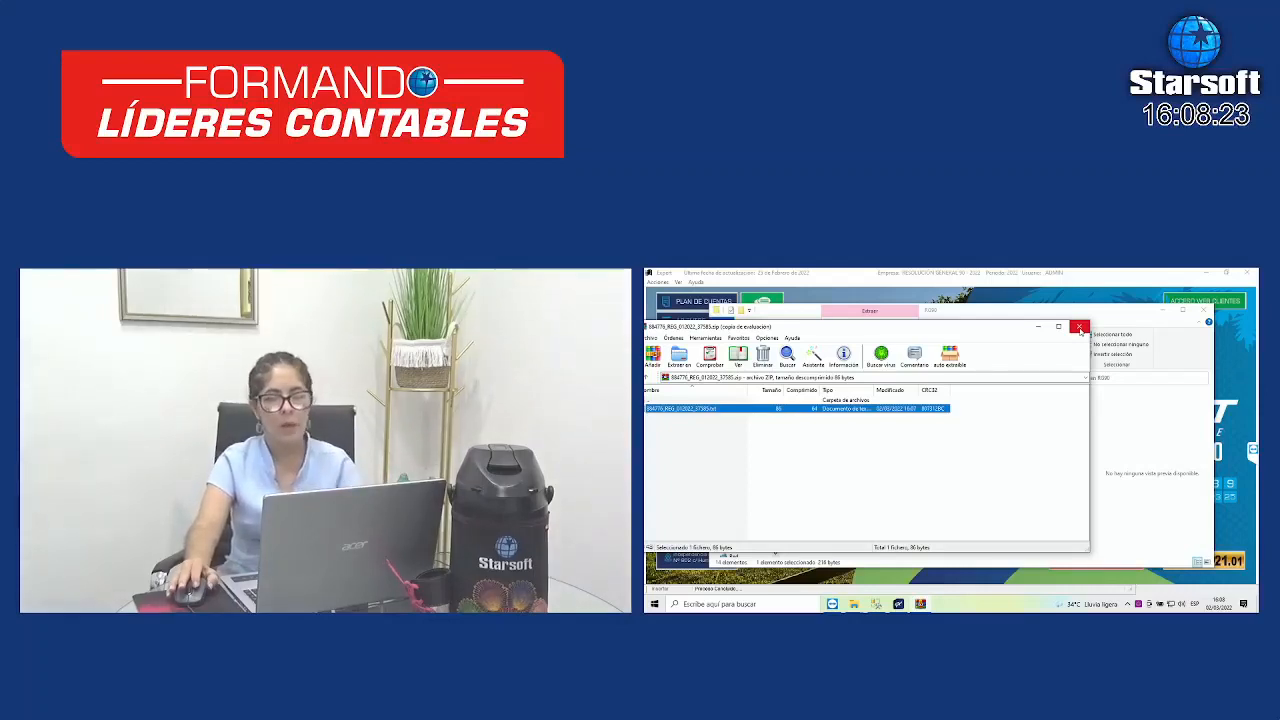
- Close WinRAR and reopen Expert's Administrar Identificador Rg.90 window
click(1080, 328)
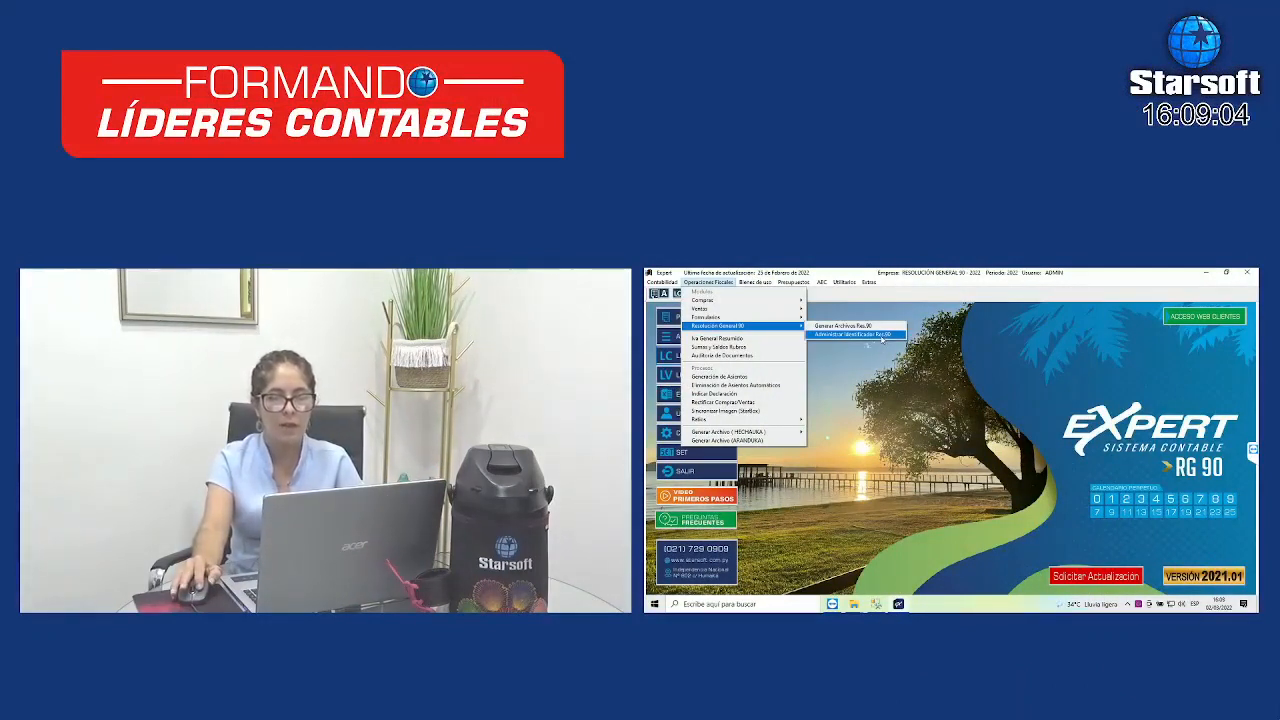
click(881, 337)
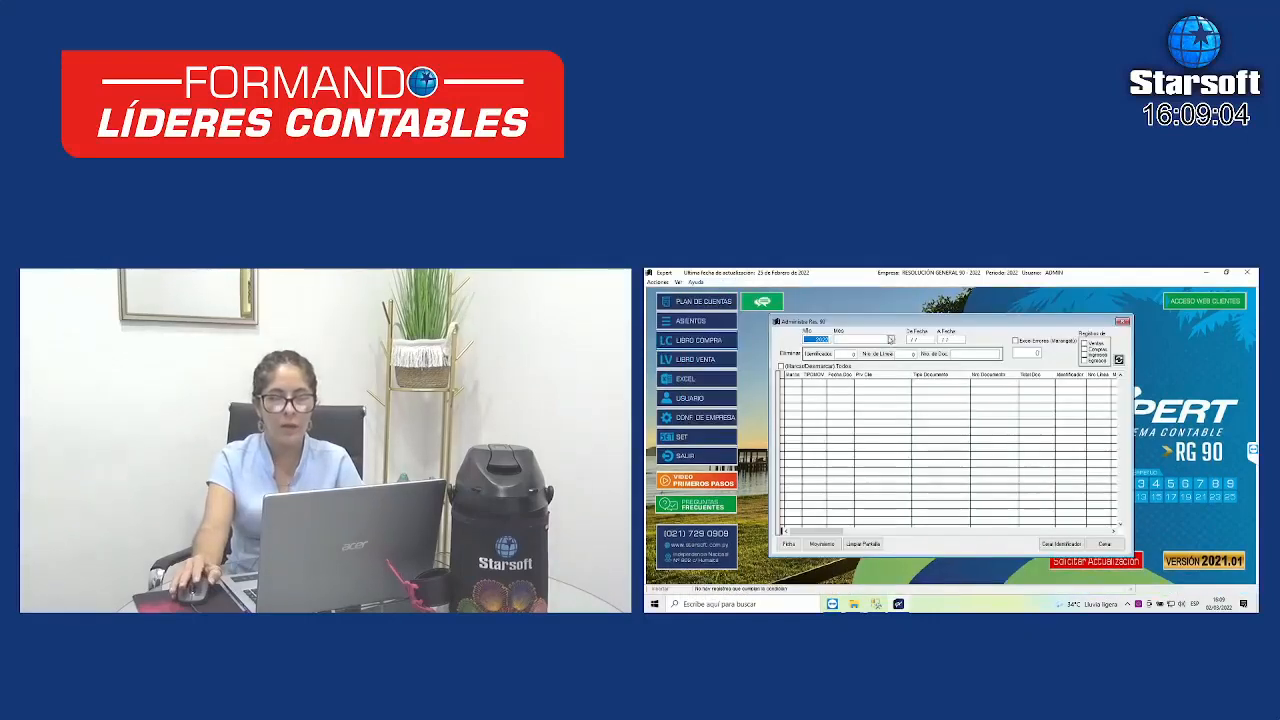